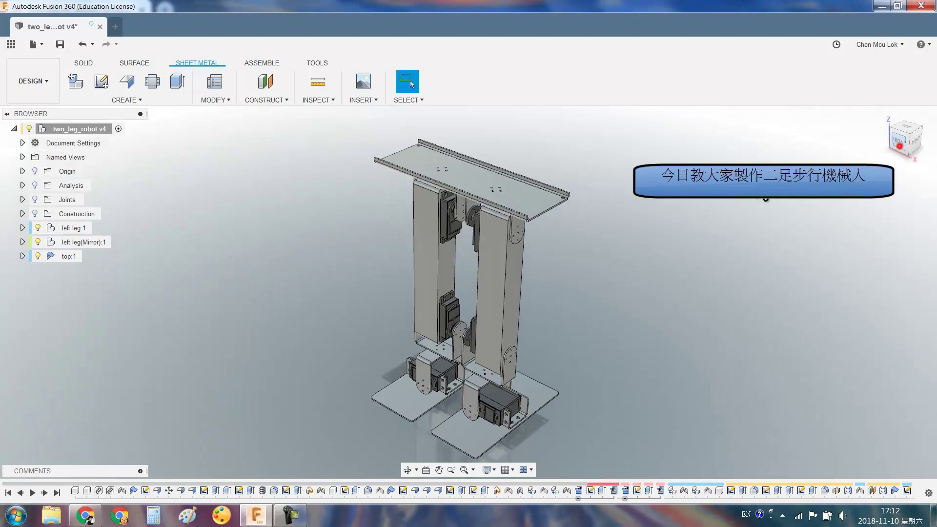
# Search the GrabCAD library for 'HS 645'
pyautogui.keyDown('shift'); pyautogui.moveTo(522, 304); pyautogui.dragTo(534, 308, button='middle'); pyautogui.keyUp('shift')
pyautogui.keyDown('shift'); pyautogui.moveTo(475, 294); pyautogui.dragTo(682, 292, button='middle'); pyautogui.keyUp('shift')
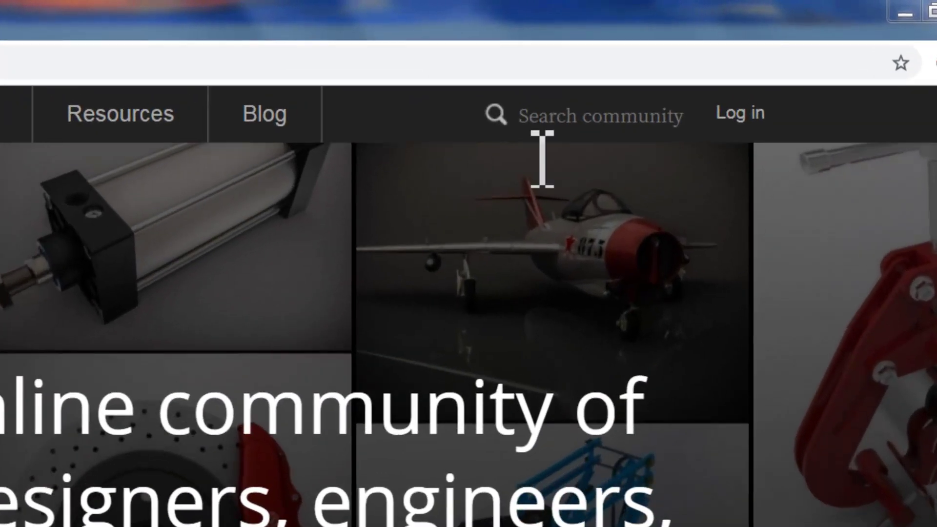
pyautogui.click(710, 73)
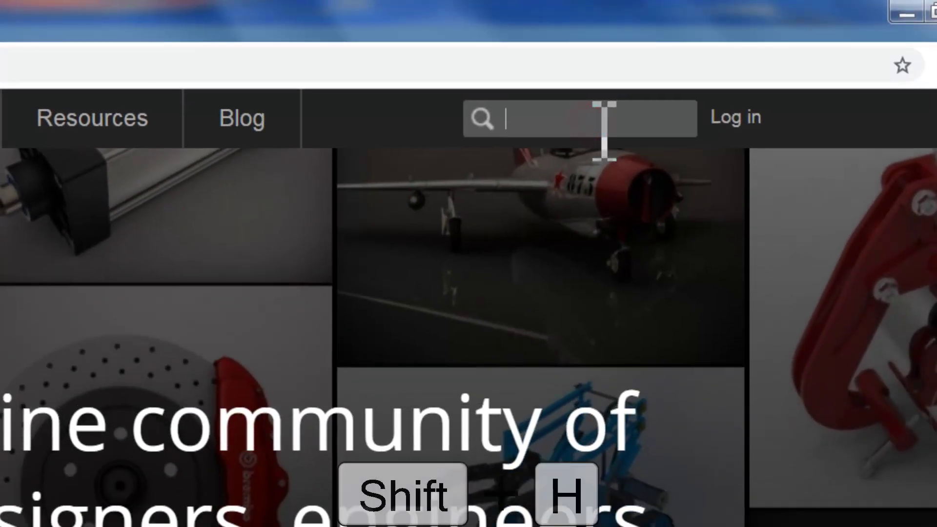
pyautogui.write('HS645')
pyautogui.press('Return')
pyautogui.click(71, 111)
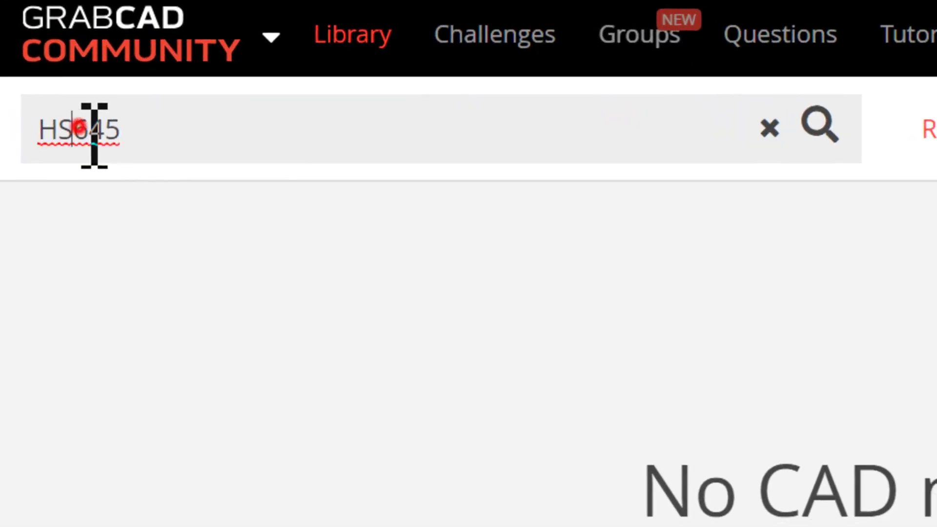
pyautogui.press('Return')
# From the Servo Hitec HS-645 MG Step File folder, download Servo 645 MG.STEP and Horn Disc Servo.STEP
pyautogui.click(440, 247)
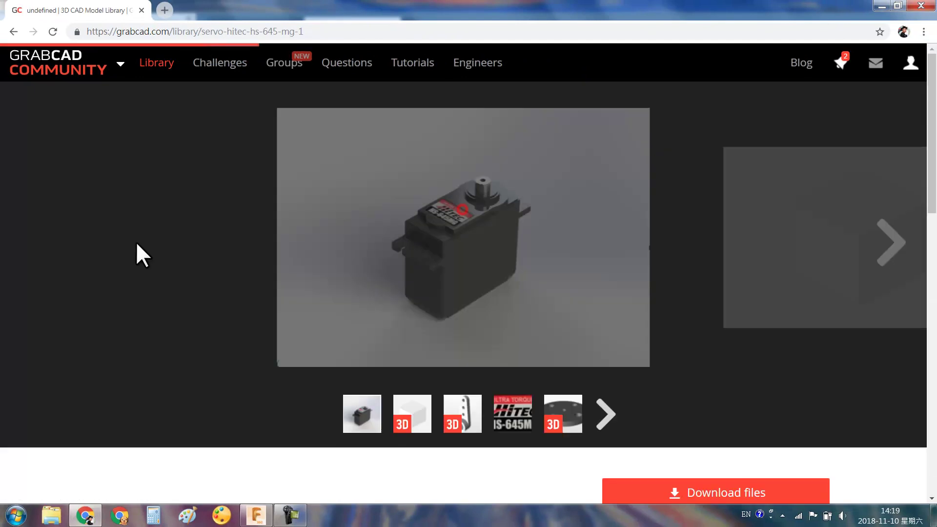
pyautogui.scroll(-3, 310, 363)
pyautogui.scroll(-4, 562, 312)
pyautogui.click(147, 365)
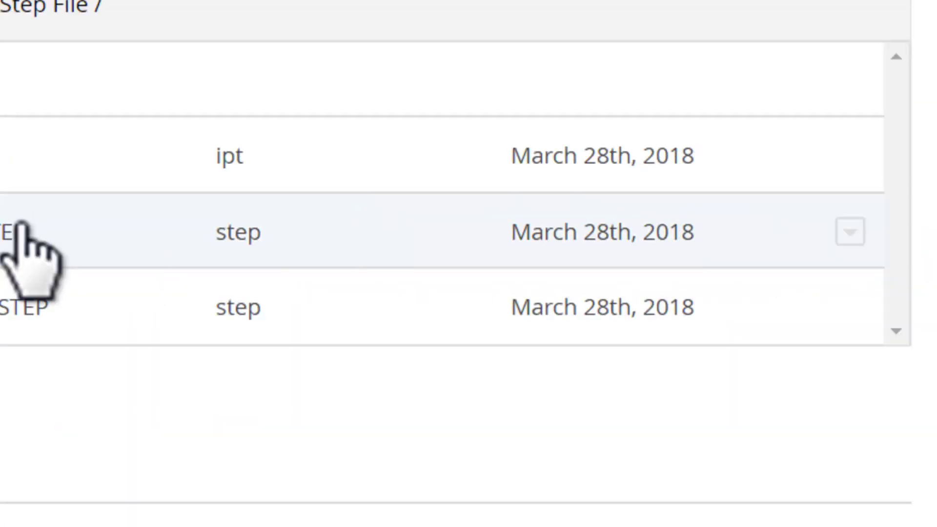
pyautogui.click(676, 259)
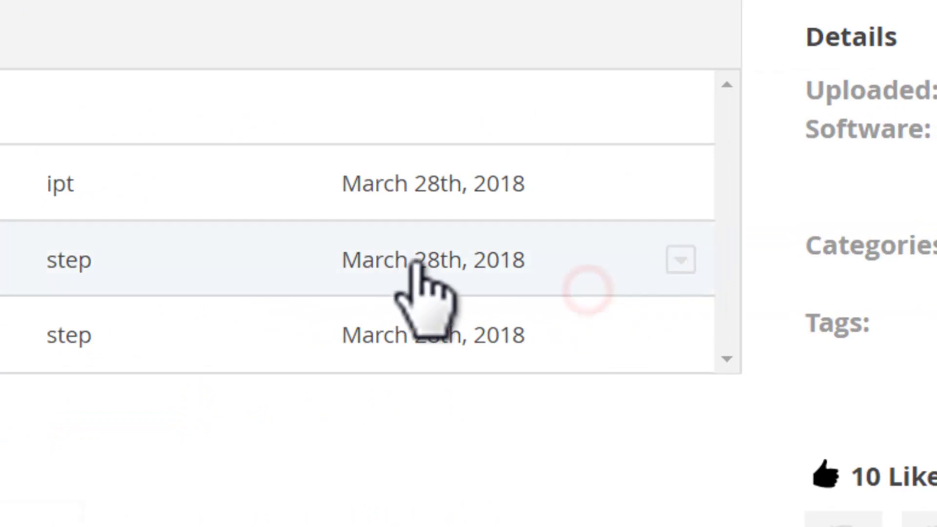
pyautogui.click(676, 335)
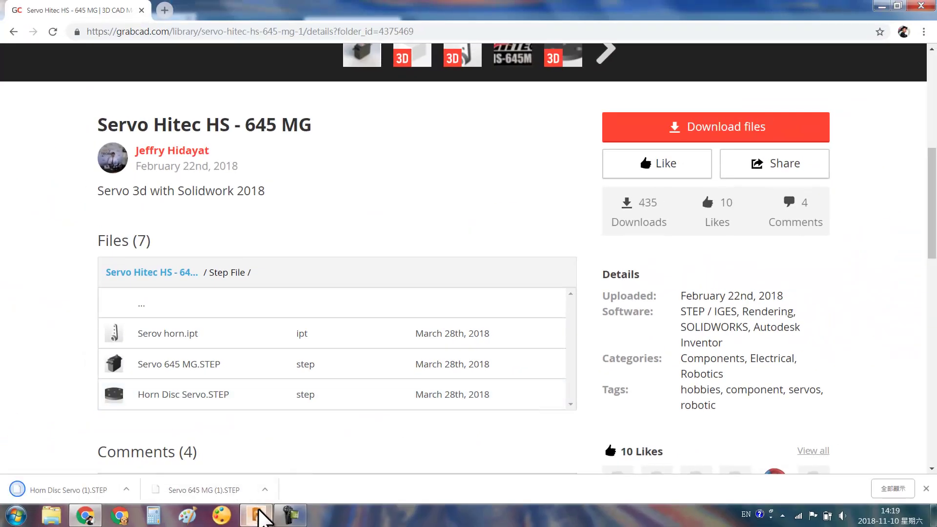
pyautogui.click(251, 516)
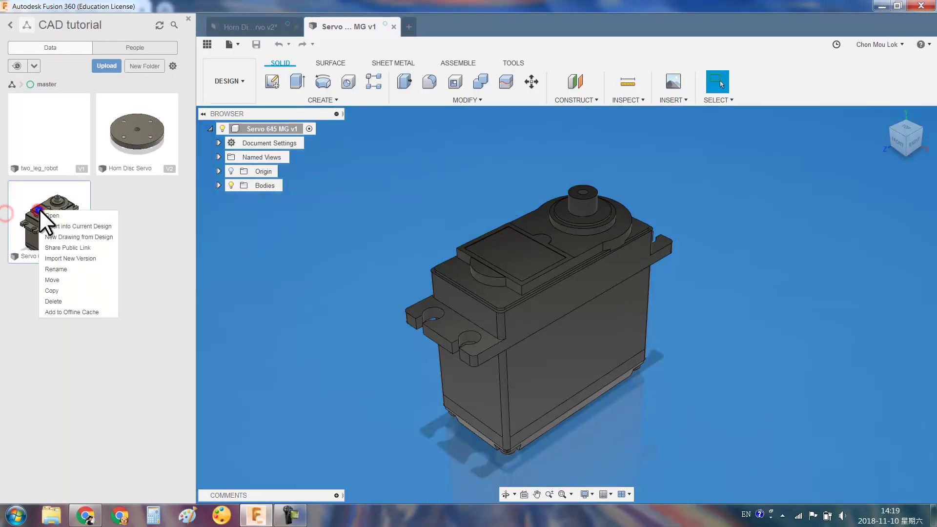
# Attempt to delete the servo design, then dismiss the warning and the Horn Disc Servo options
pyautogui.click(67, 300)
pyautogui.click(536, 307)
pyautogui.rightClick(156, 139)
pyautogui.click(142, 311)
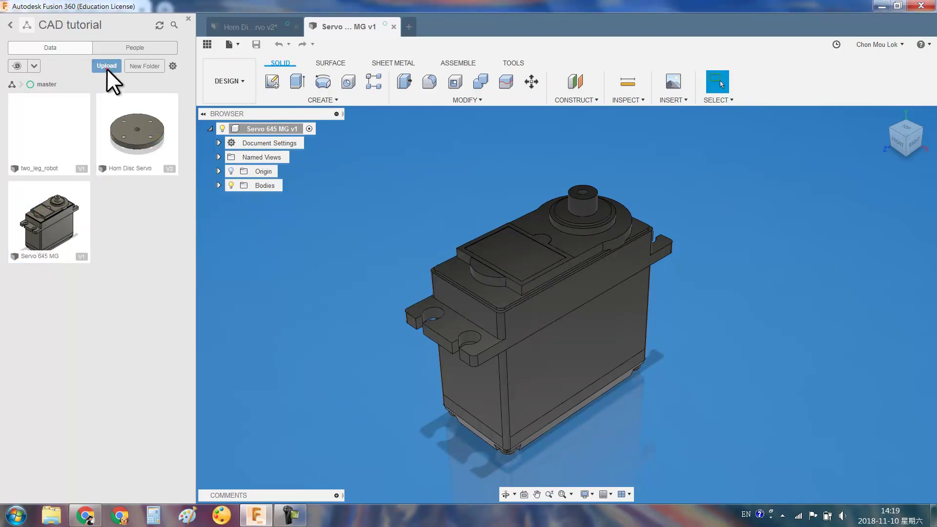
# Upload the Horn Disc Servo and Servo 645 MG STEP files, then switch to Horn Disc Servo
pyautogui.click(107, 70)
pyautogui.click(351, 241)
pyautogui.click(156, 224)
pyautogui.scroll(-2, 230, 214)
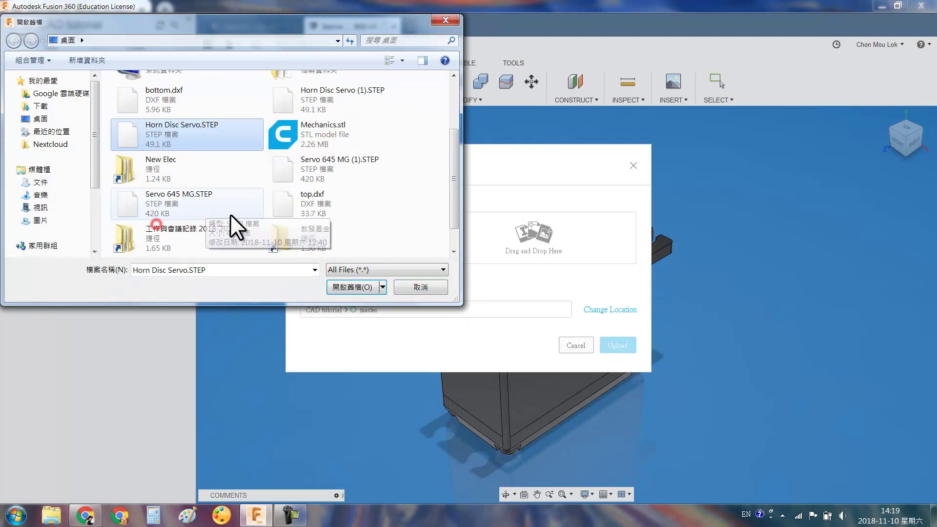
pyautogui.press('Return')
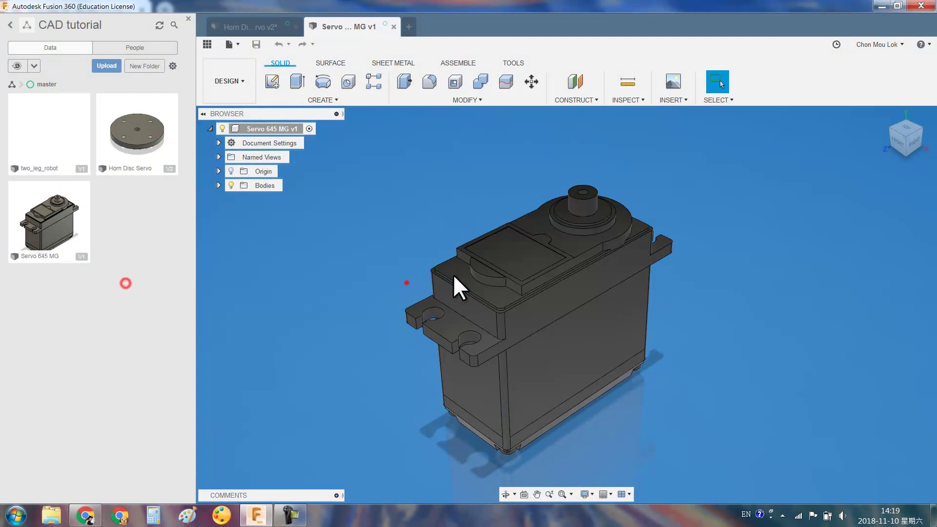
pyautogui.moveTo(454, 288)
pyautogui.keyDown('shift'); pyautogui.mouseDown(button='middle')
pyautogui.moveTo(548, 317)
pyautogui.moveTo(614, 307)
pyautogui.moveTo(642, 320)
pyautogui.moveTo(652, 265)
pyautogui.mouseUp(button='middle'); pyautogui.keyUp('shift')
pyautogui.click(245, 28)
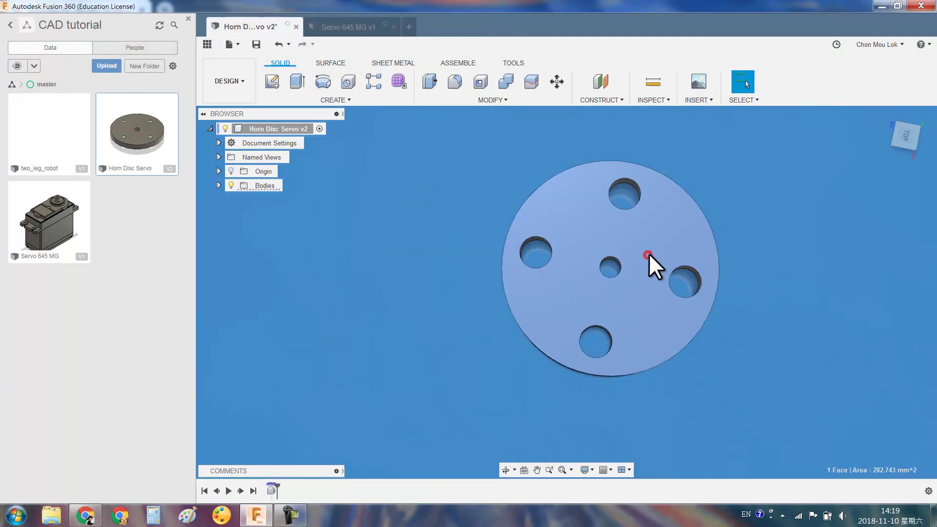
# From the top view, sketch 2 mm circles inside the disc's four outer holes
pyautogui.click(903, 133)
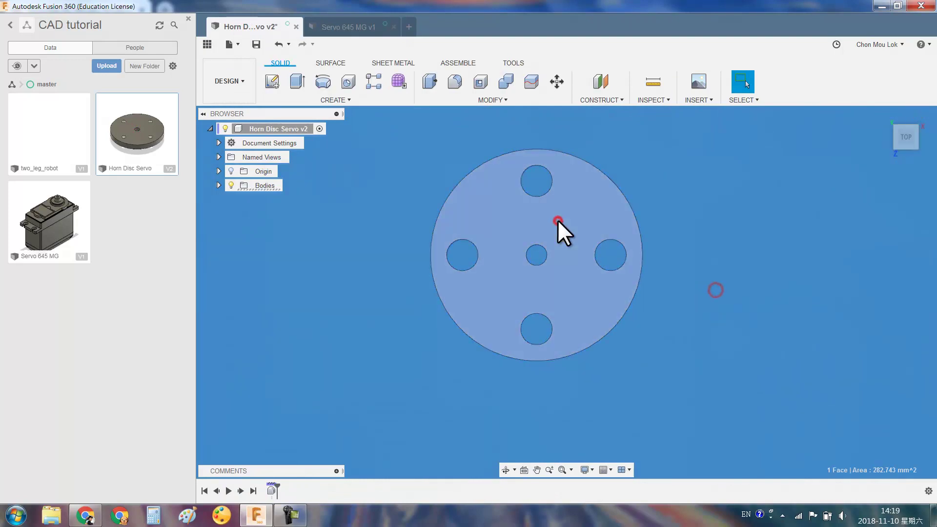
pyautogui.click(272, 82)
pyautogui.press('c')
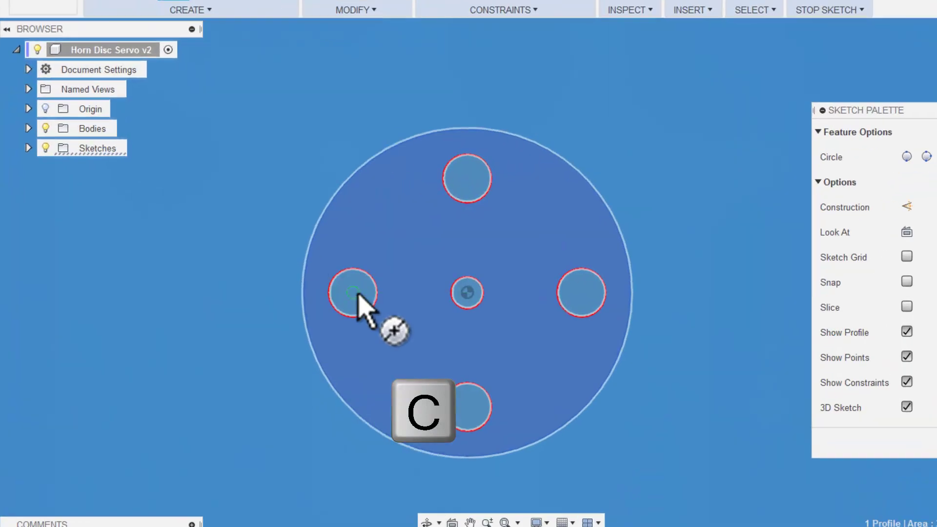
pyautogui.click(454, 303)
pyautogui.click(309, 280)
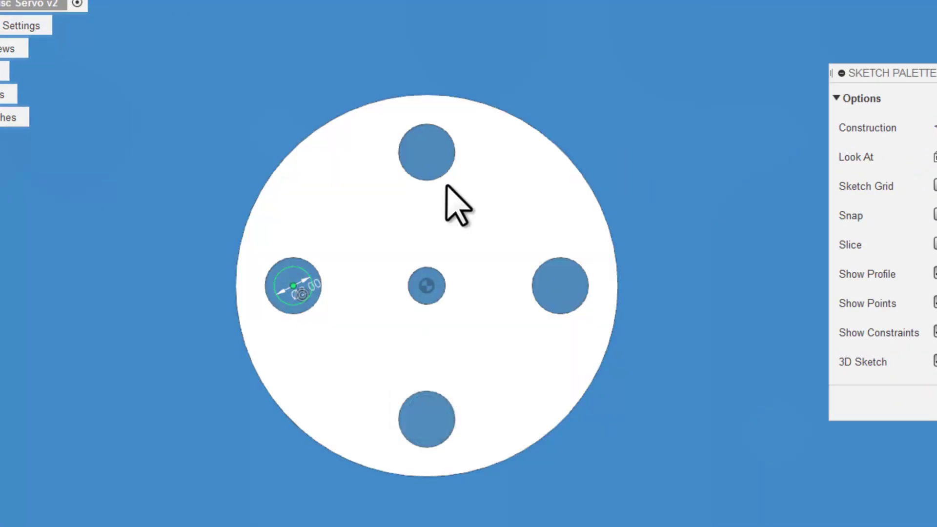
pyautogui.write('2')
pyautogui.press('Return')
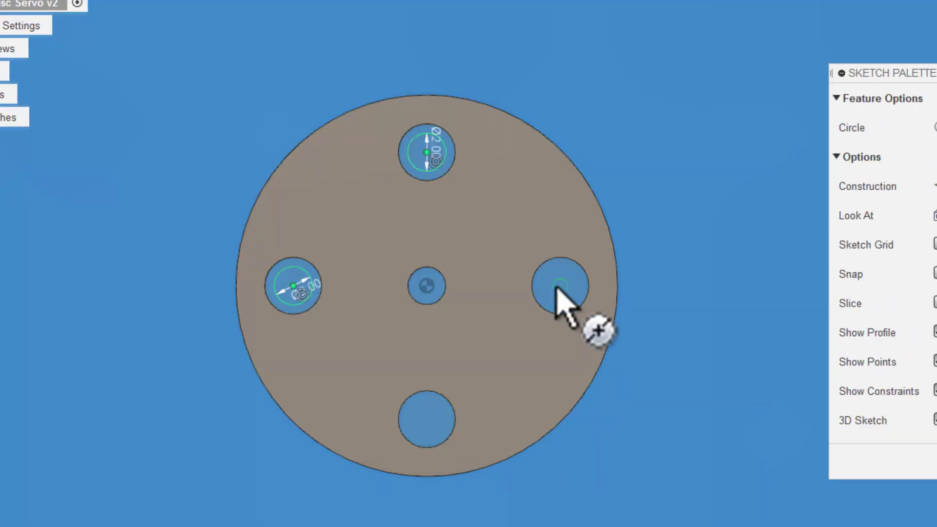
pyautogui.press('Return')
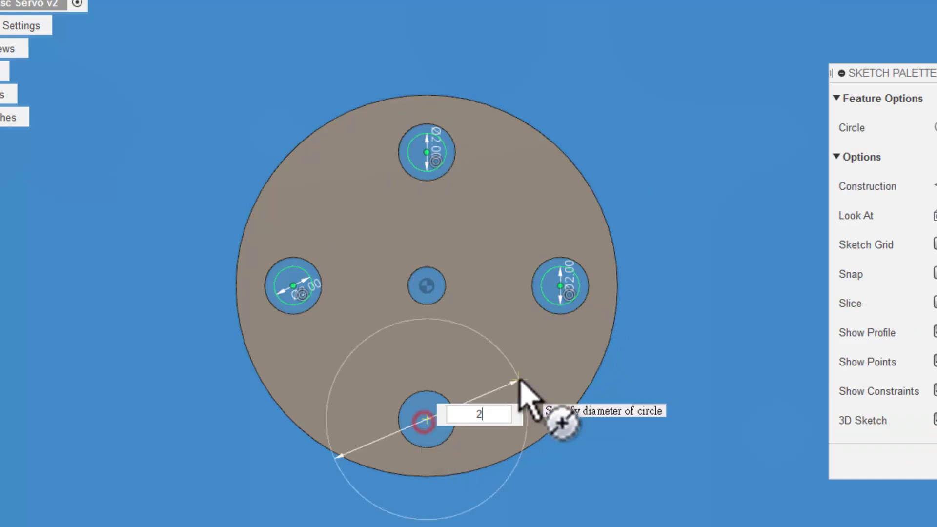
pyautogui.press('Return')
# Extrude the four rings To Object, up to the chosen face
pyautogui.press('e')
pyautogui.click(315, 292)
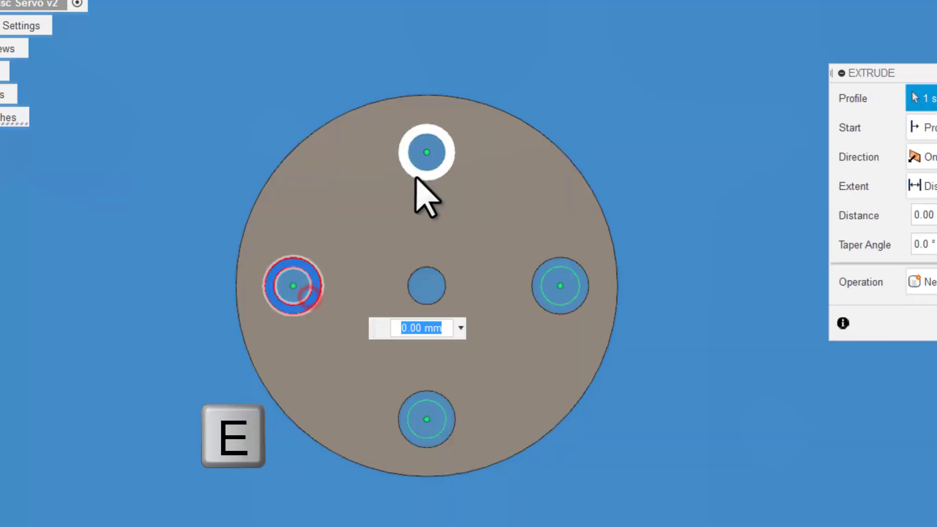
pyautogui.click(419, 174)
pyautogui.click(560, 307)
pyautogui.click(442, 425)
pyautogui.keyDown('shift'); pyautogui.moveTo(617, 388); pyautogui.dragTo(639, 313, button='middle'); pyautogui.keyUp('shift')
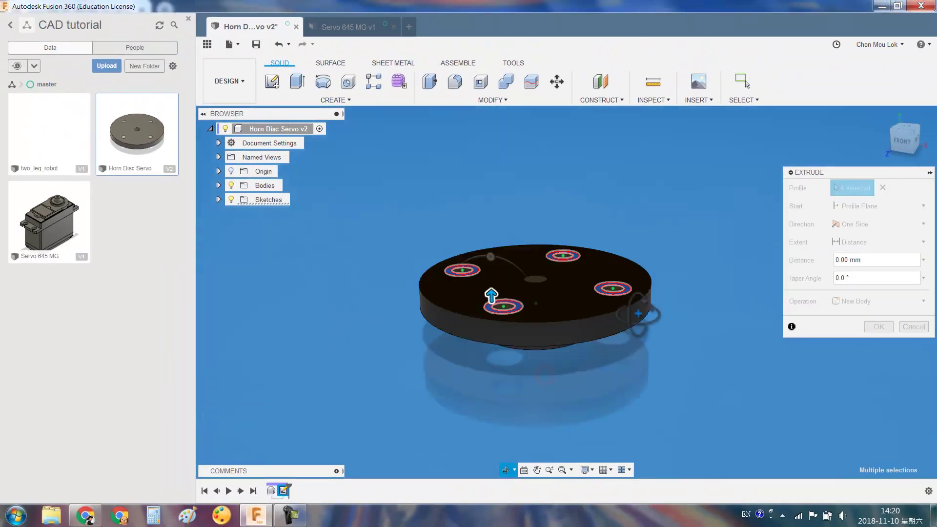
pyautogui.click(859, 244)
pyautogui.click(856, 272)
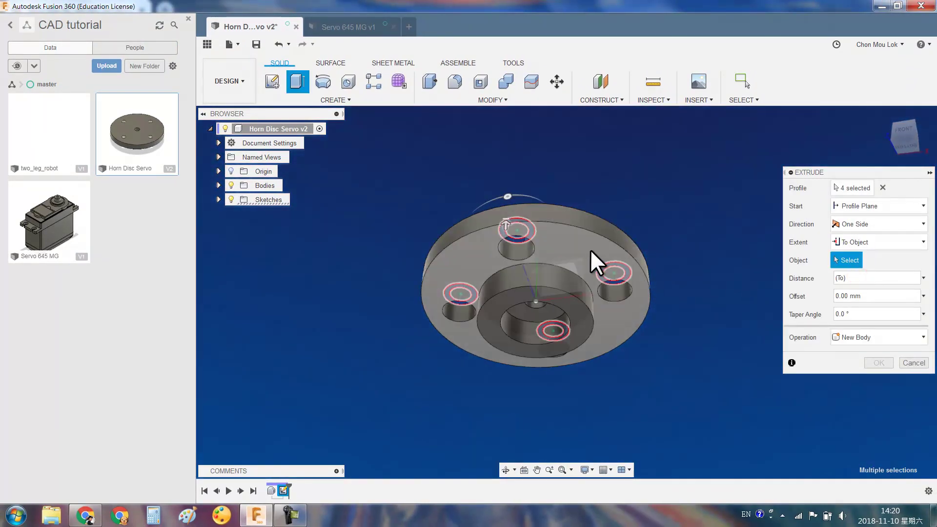
pyautogui.click(616, 251)
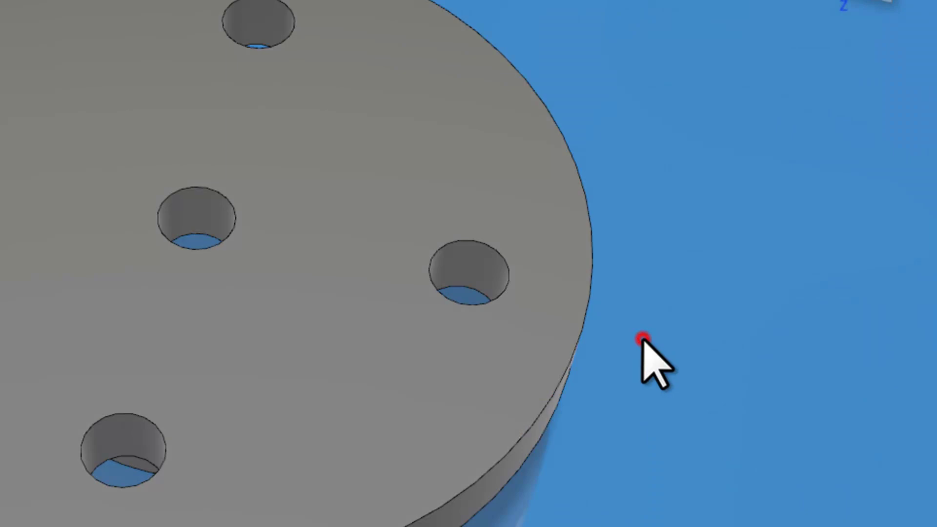
# Add M2x0.4 ISO Metric threads to the top, left, right and bottom holes
pyautogui.write('sth')
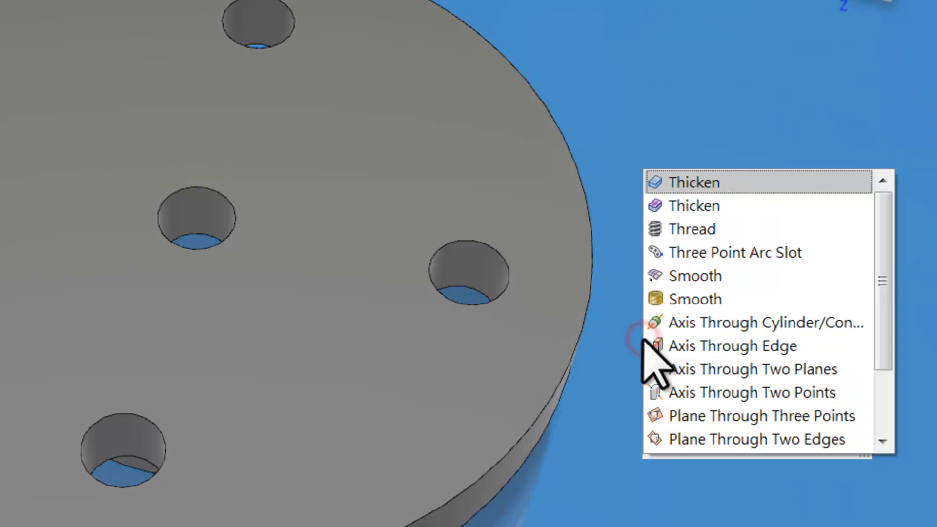
pyautogui.press('Down')
pyautogui.press('Down')
pyautogui.press('Return')
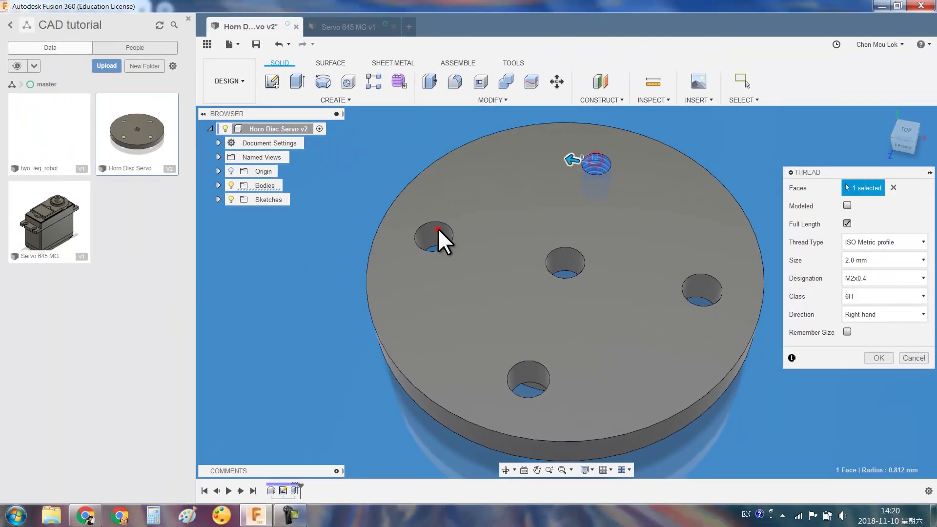
pyautogui.press('Return')
pyautogui.press('Return')
pyautogui.click(433, 239)
pyautogui.press('Return')
pyautogui.press('Return')
pyautogui.click(709, 283)
pyautogui.press('Return')
# Save the horn disc design and open two_leg_robot
pyautogui.press('Return')
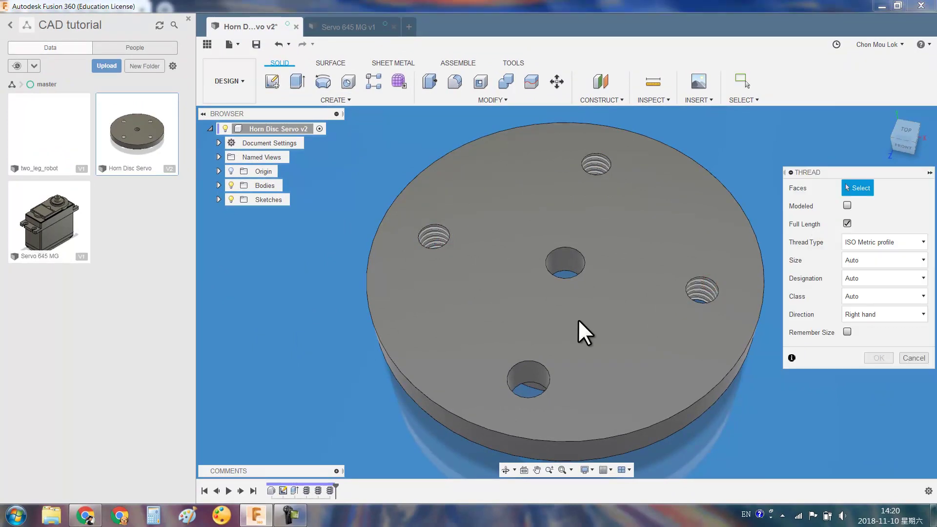
pyautogui.click(533, 367)
pyautogui.press('Return')
pyautogui.hotkey('ctrl', 's')
pyautogui.press('Return')
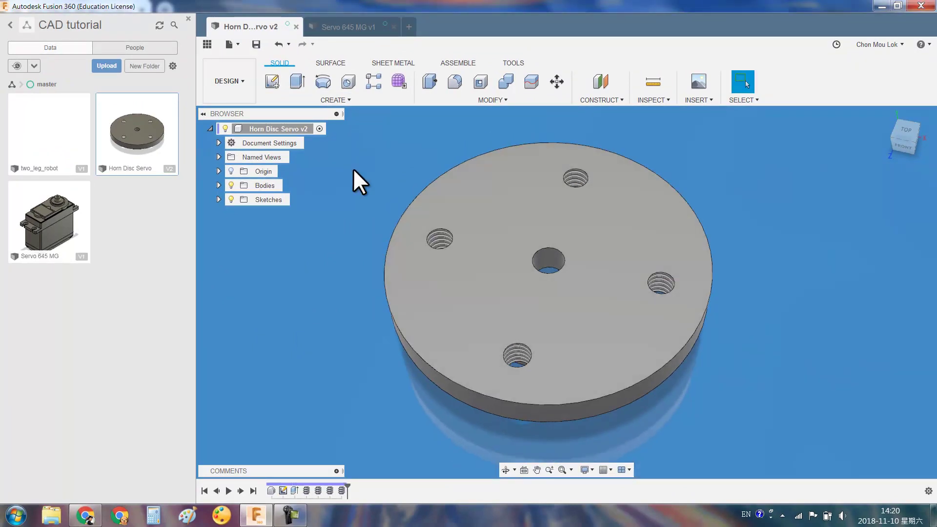
pyautogui.doubleClick(63, 116)
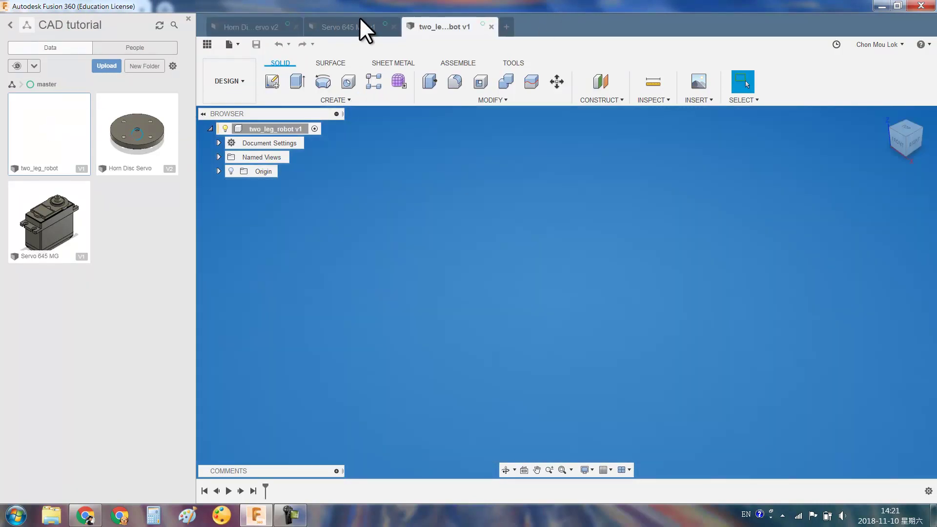
# Close the Servo 645 MG and Horn Disc Servo design tabs
pyautogui.click(291, 25)
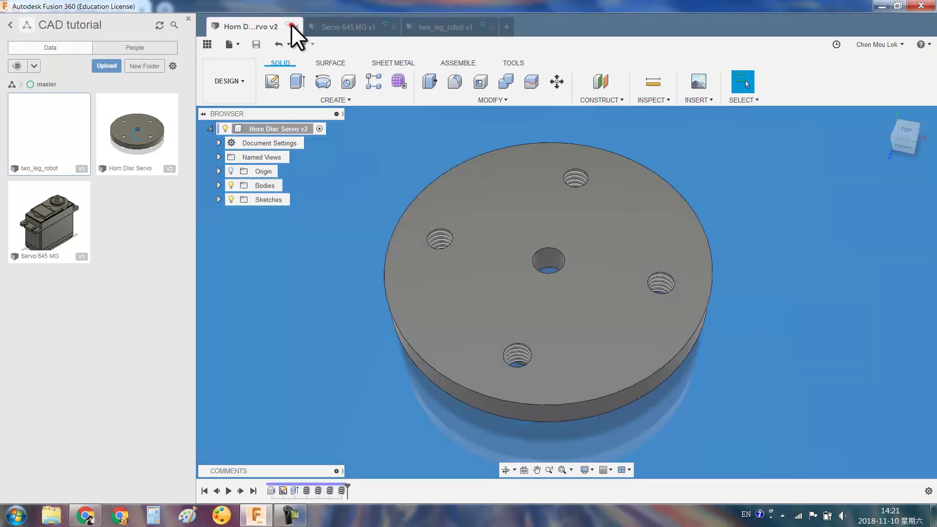
pyautogui.click(372, 25)
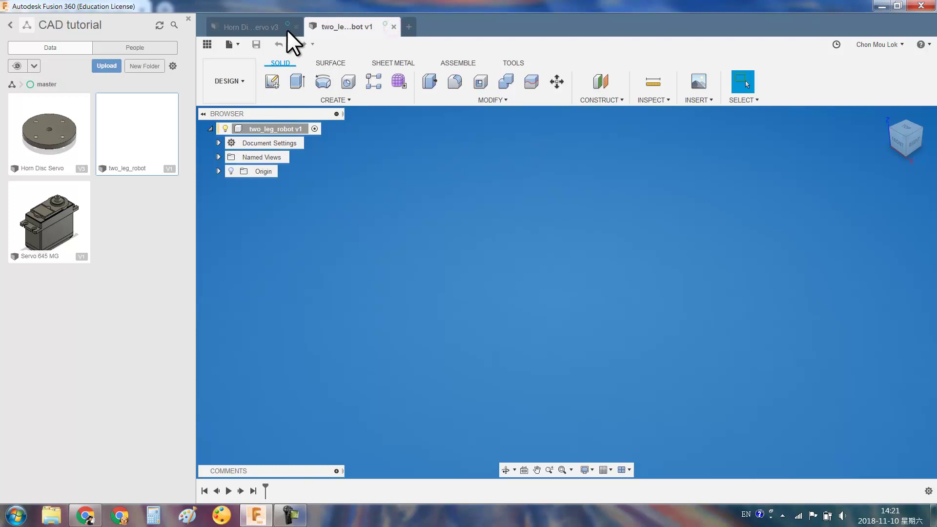
pyautogui.click(294, 25)
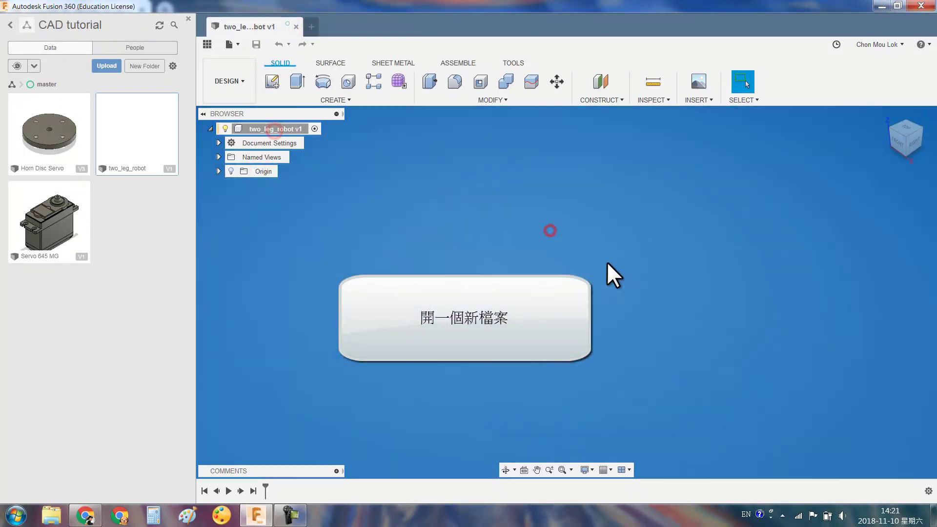
# Create a new component named 'left leg' and hide the Data panel
pyautogui.click(376, 96)
pyautogui.click(333, 110)
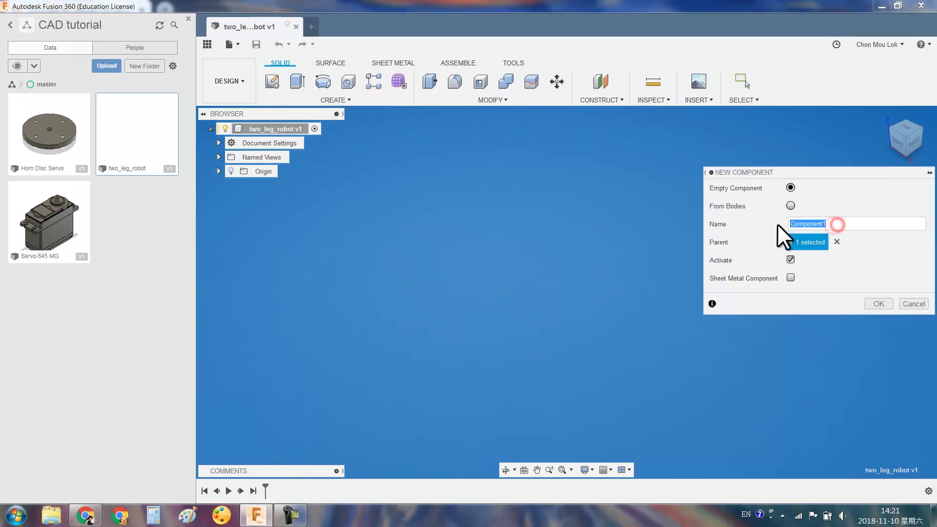
pyautogui.press('BackSpace')
pyautogui.write('left le')
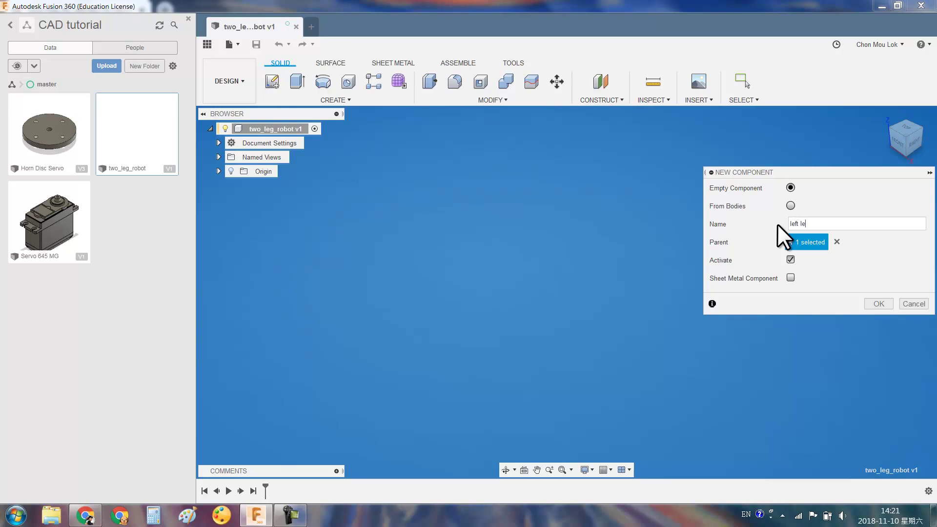
pyautogui.write('g')
pyautogui.press('Return')
pyautogui.click(188, 19)
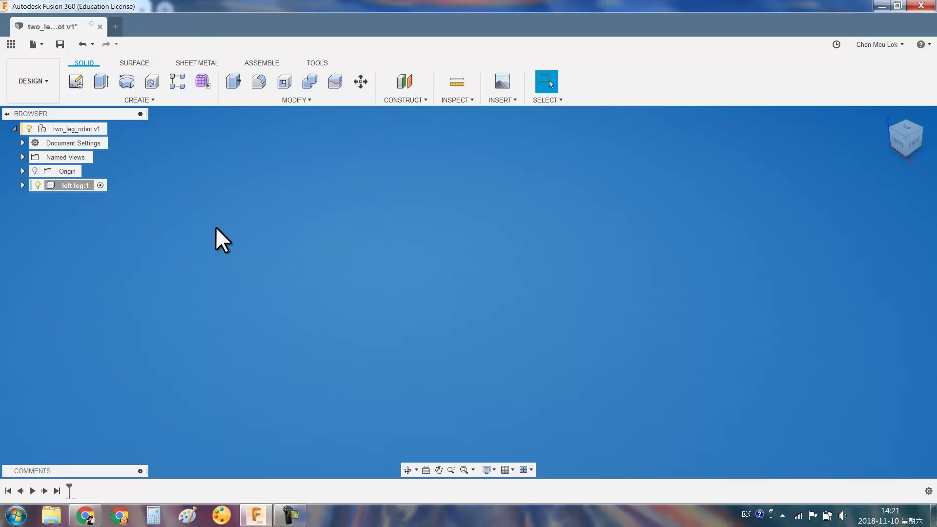
# Add a new component named 'servo set' inside left leg
pyautogui.click(195, 98)
pyautogui.click(106, 115)
pyautogui.doubleClick(825, 221)
pyautogui.write('servo se')
pyautogui.write('t')
pyautogui.press('Return')
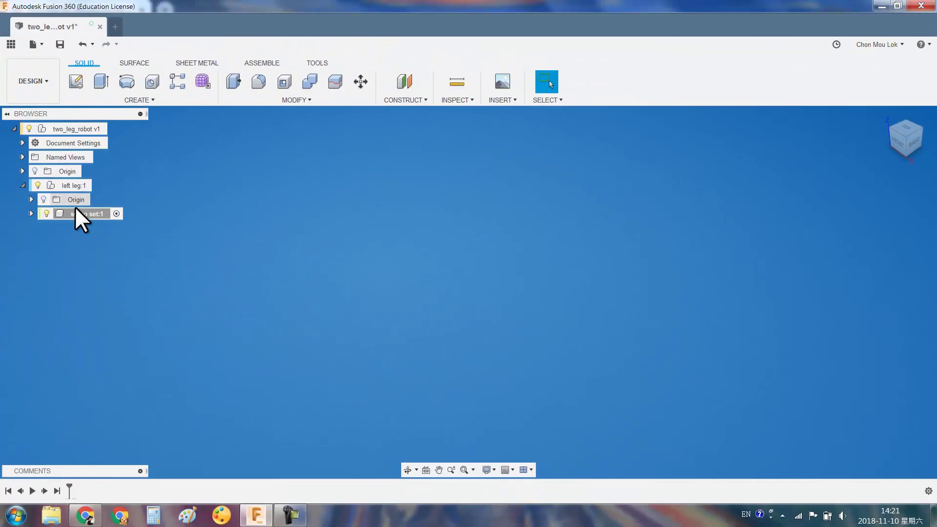
pyautogui.click(11, 44)
# Insert Servo 645 MG into servo set, rotated 90° about Y and 180° about Z
pyautogui.moveTo(71, 232); pyautogui.dragTo(279, 235)
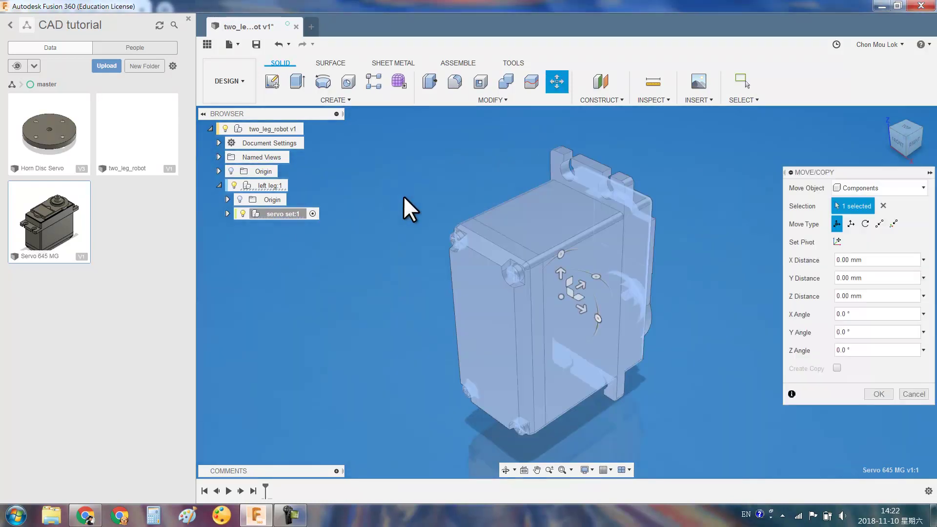
pyautogui.keyDown('shift'); pyautogui.moveTo(703, 254); pyautogui.dragTo(569, 267, button='middle'); pyautogui.keyUp('shift')
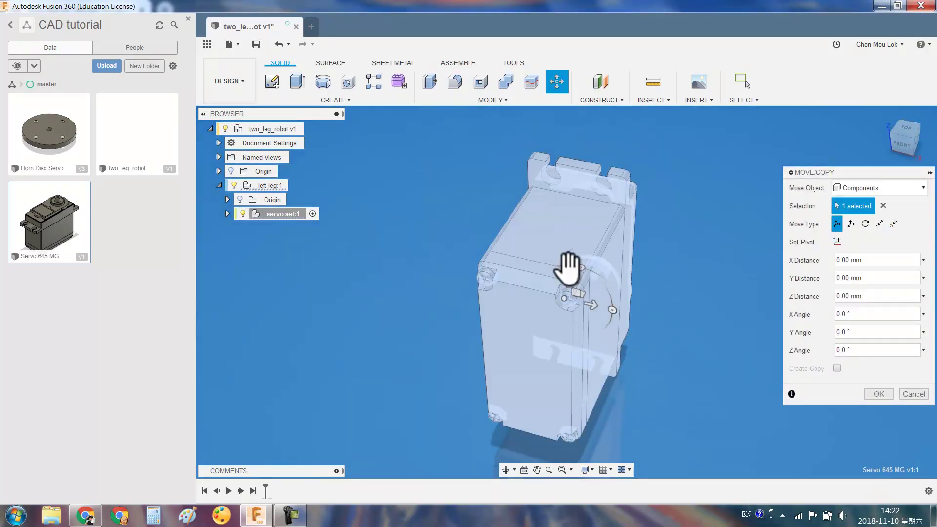
pyautogui.moveTo(613, 310)
pyautogui.mouseDown()
pyautogui.moveTo(480, 309)
pyautogui.moveTo(456, 277)
pyautogui.mouseUp()
pyautogui.keyDown('shift'); pyautogui.moveTo(569, 283); pyautogui.dragTo(615, 266, button='middle'); pyautogui.keyUp('shift')
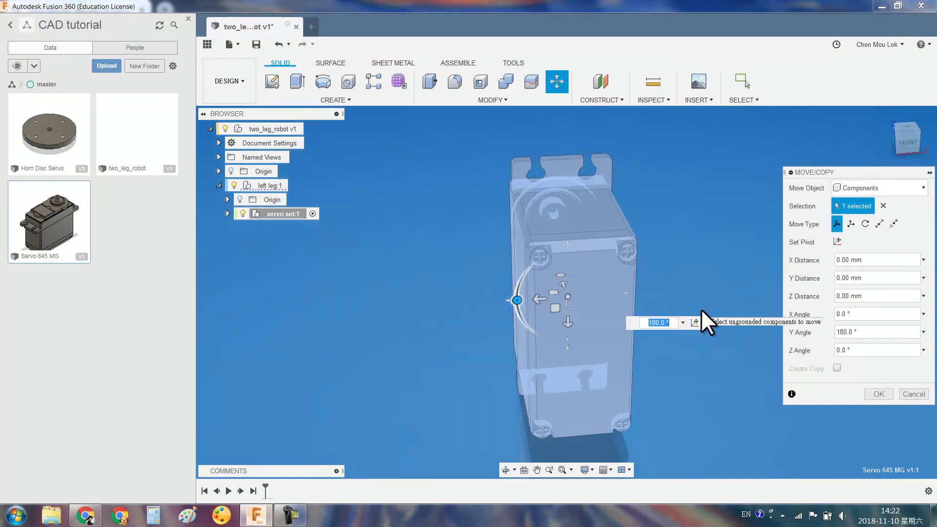
pyautogui.click(903, 119)
pyautogui.moveTo(561, 248)
pyautogui.mouseDown()
pyautogui.moveTo(519, 352)
pyautogui.moveTo(564, 375)
pyautogui.moveTo(669, 376)
pyautogui.mouseUp()
pyautogui.keyDown('shift'); pyautogui.moveTo(669, 376); pyautogui.dragTo(655, 293, button='middle'); pyautogui.keyUp('shift')
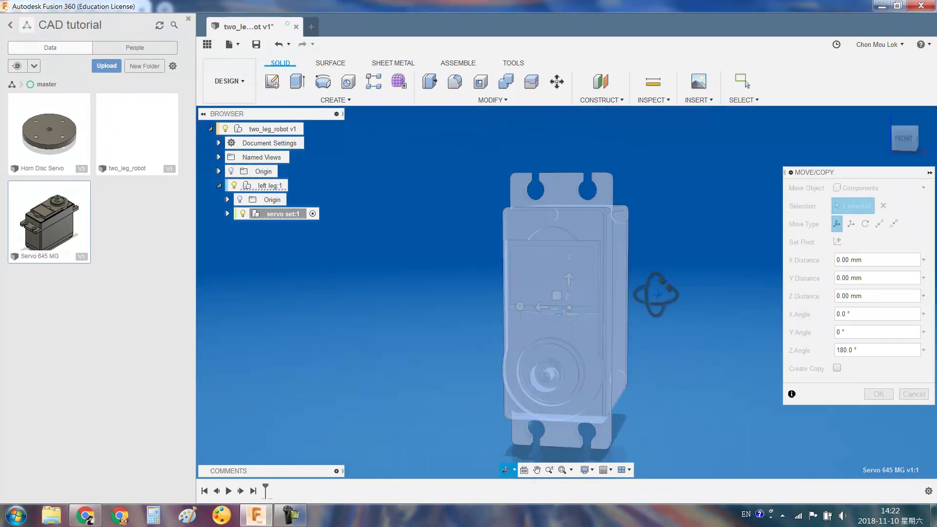
pyautogui.moveTo(541, 285)
pyautogui.mouseDown()
pyautogui.moveTo(540, 331)
pyautogui.moveTo(575, 341)
pyautogui.mouseUp()
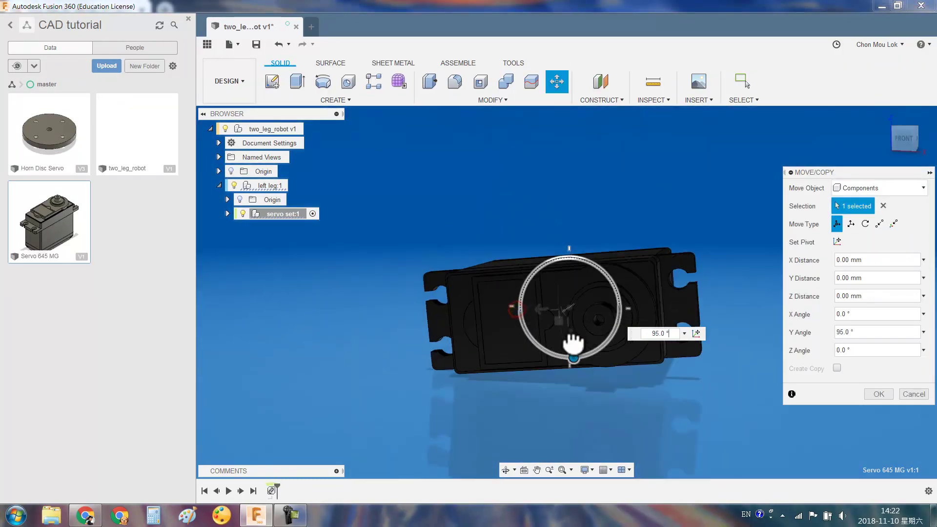
pyautogui.moveTo(613, 329)
pyautogui.keyDown('shift'); pyautogui.mouseDown(button='middle')
pyautogui.moveTo(600, 315)
pyautogui.moveTo(638, 314)
pyautogui.mouseUp(button='middle'); pyautogui.keyUp('shift')
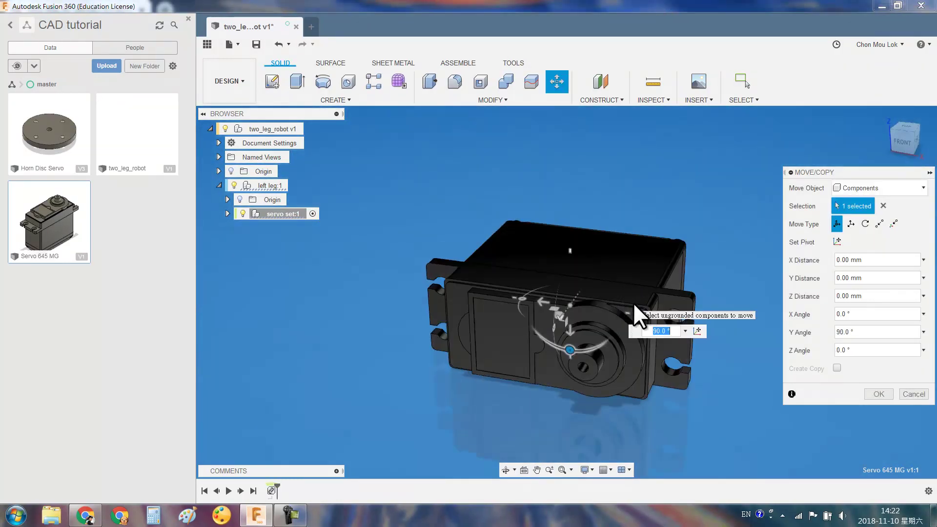
pyautogui.press('Return')
# Insert the Horn Disc Servo model into the active servo set component
pyautogui.click(267, 186)
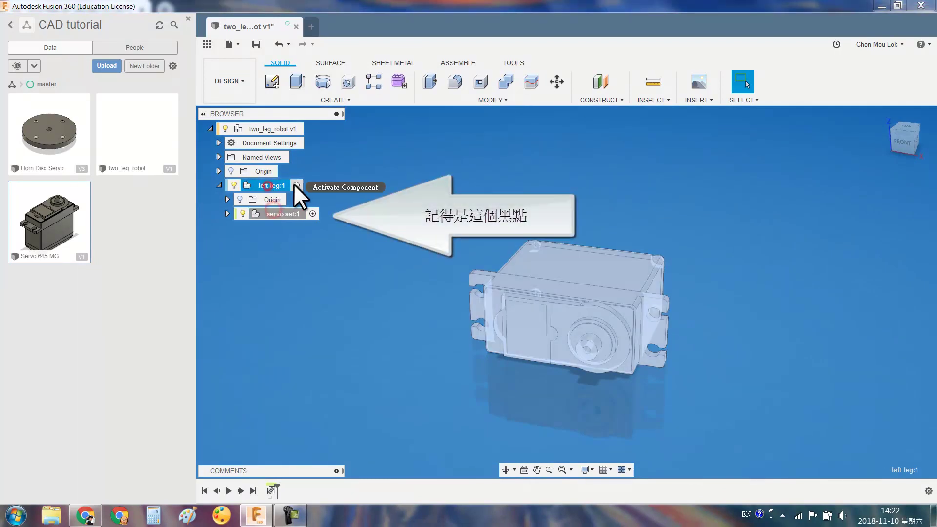
pyautogui.click(356, 322)
pyautogui.moveTo(57, 167); pyautogui.dragTo(655, 317)
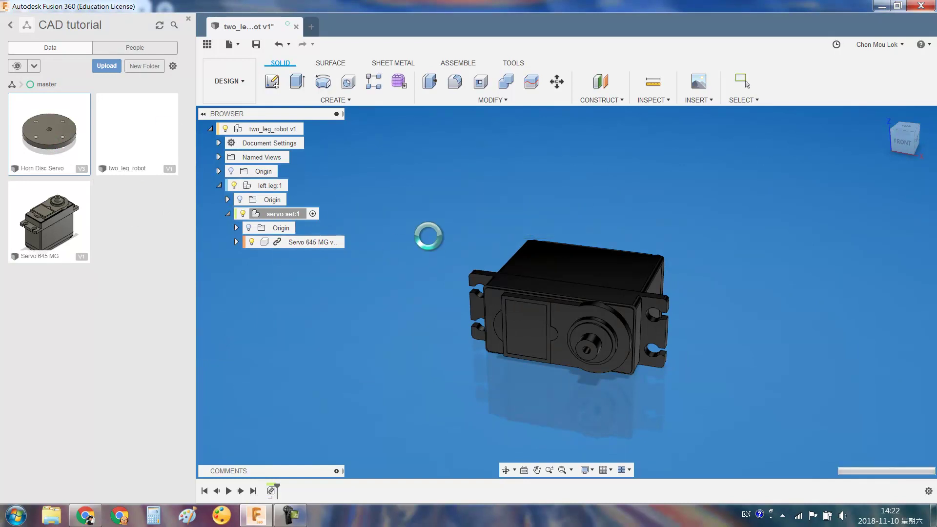
pyautogui.press('Return')
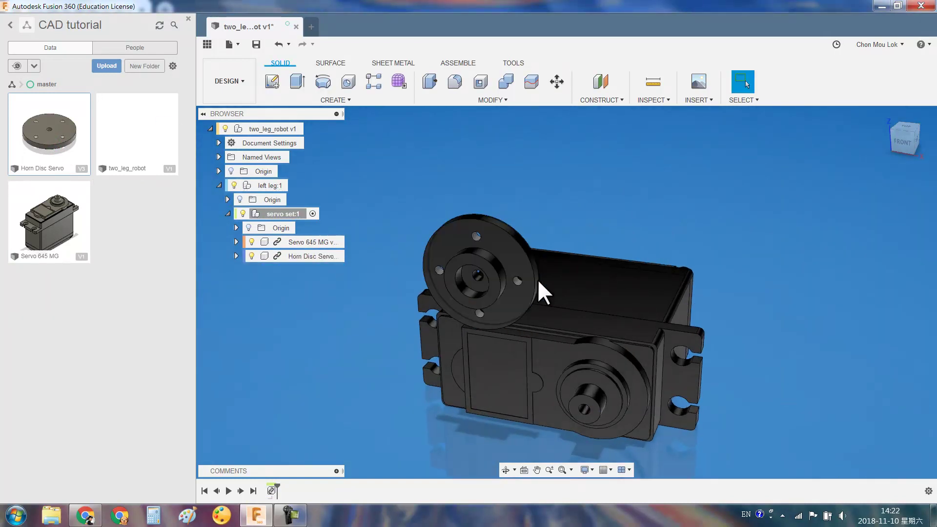
pyautogui.click(207, 44)
# Rigidly join the horn hub to the servo shaft, flipped with a 1 mm offset
pyautogui.scroll(5, 366, 279)
pyautogui.press('j')
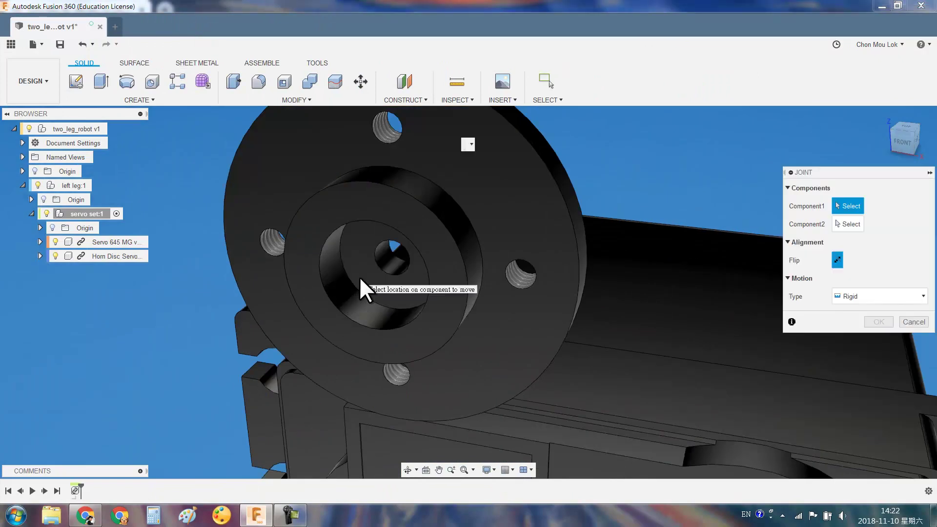
pyautogui.click(360, 277)
pyautogui.scroll(-5, 323, 283)
pyautogui.scroll(5, 548, 432)
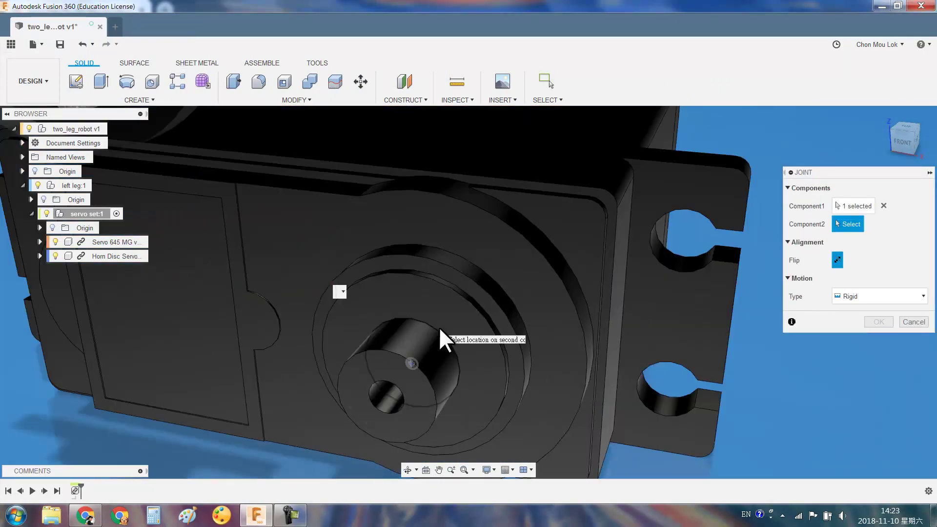
pyautogui.click(421, 351)
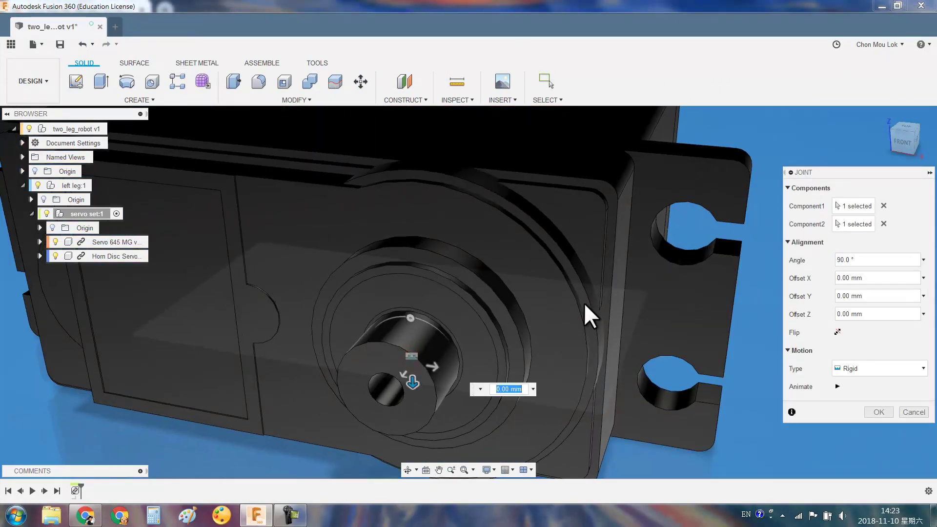
pyautogui.click(837, 332)
pyautogui.keyDown('shift'); pyautogui.moveTo(683, 342); pyautogui.dragTo(586, 386, button='middle'); pyautogui.keyUp('shift')
pyautogui.moveTo(586, 385); pyautogui.dragTo(566, 383)
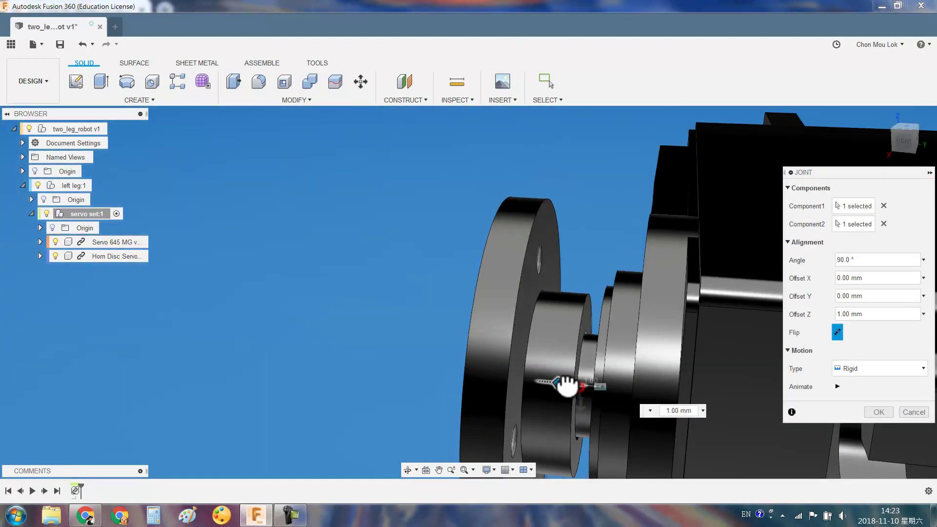
pyautogui.press('Return')
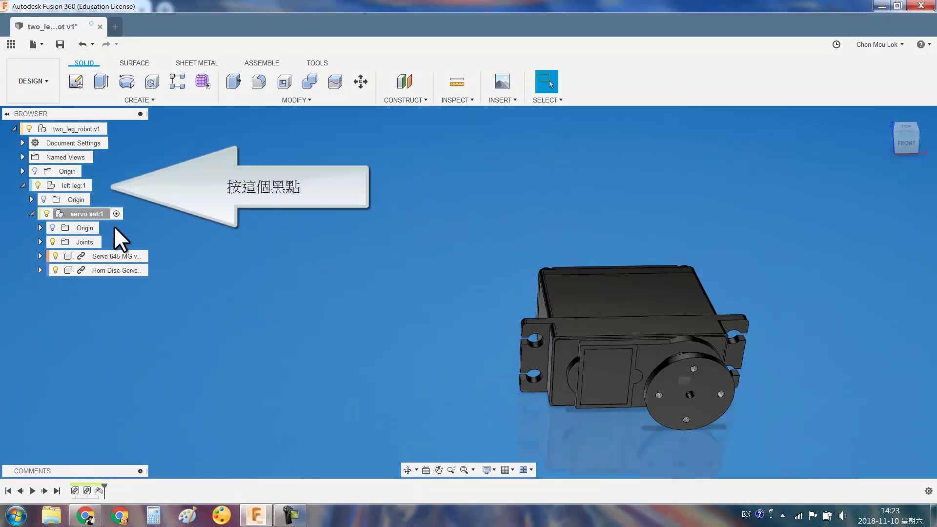
# Make left leg the active component and return to the home view
pyautogui.click(78, 185)
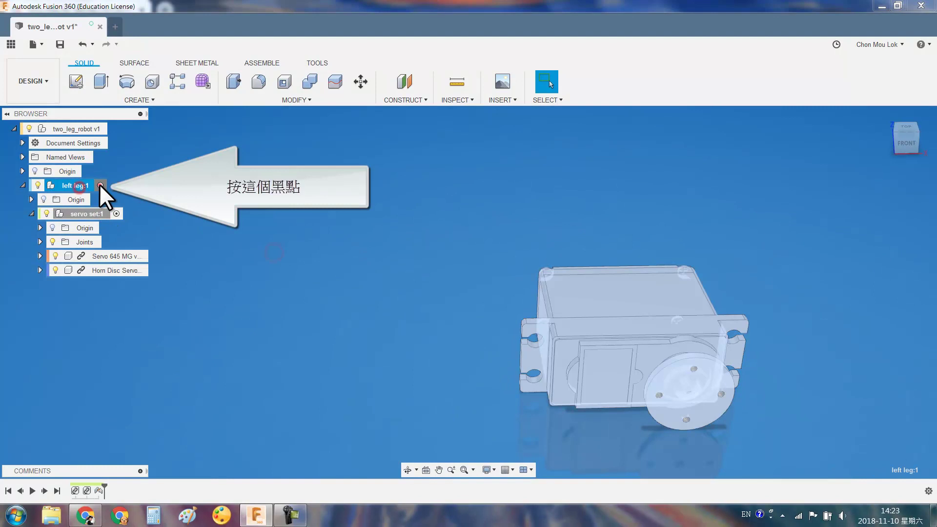
pyautogui.click(100, 185)
pyautogui.keyDown('shift'); pyautogui.moveTo(674, 347); pyautogui.dragTo(691, 335, button='middle'); pyautogui.keyUp('shift')
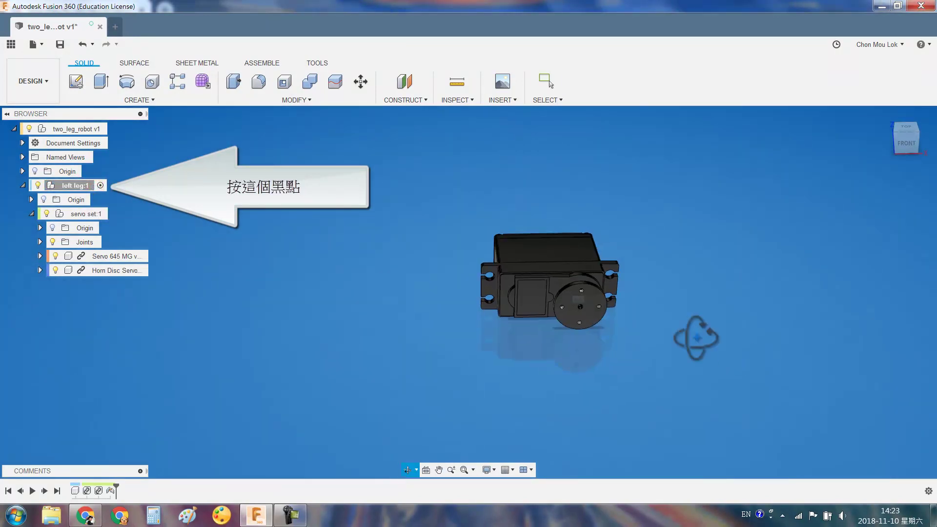
pyautogui.click(884, 120)
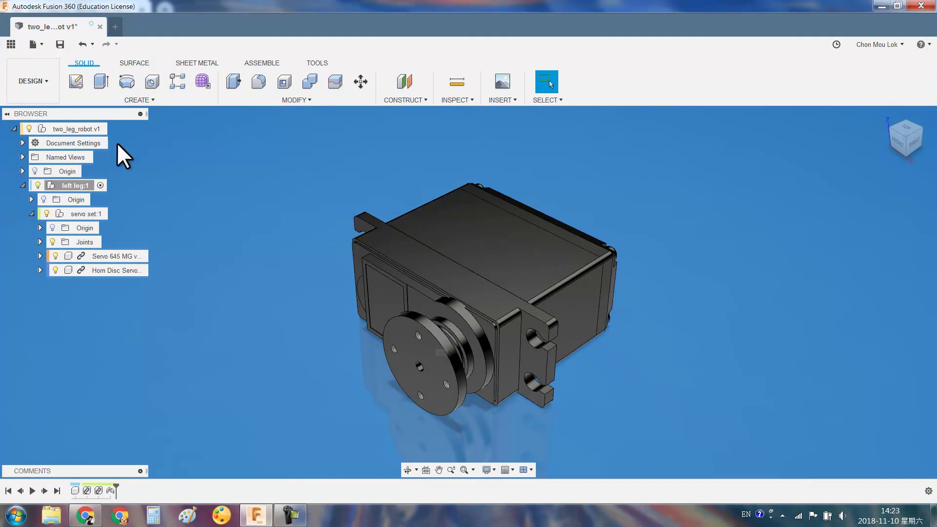
pyautogui.click(47, 79)
# Create a sheet metal component named 'servo holder'
pyautogui.click(196, 63)
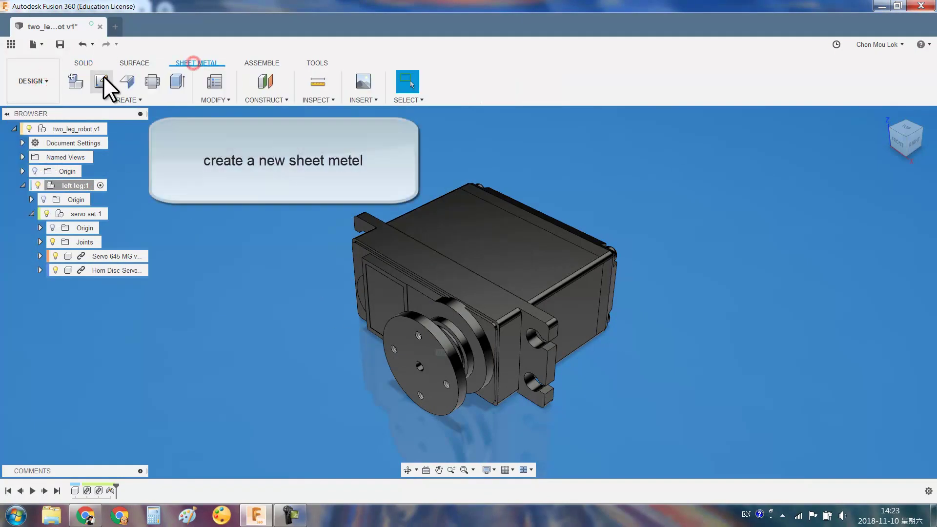
pyautogui.click(76, 81)
pyautogui.moveTo(882, 224); pyautogui.dragTo(772, 219)
pyautogui.write('servo u')
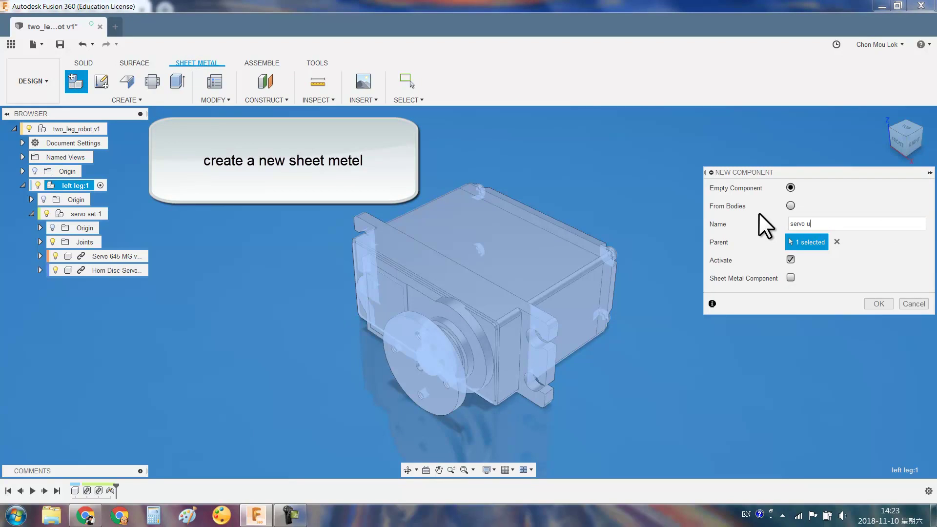
pyautogui.press('BackSpace')
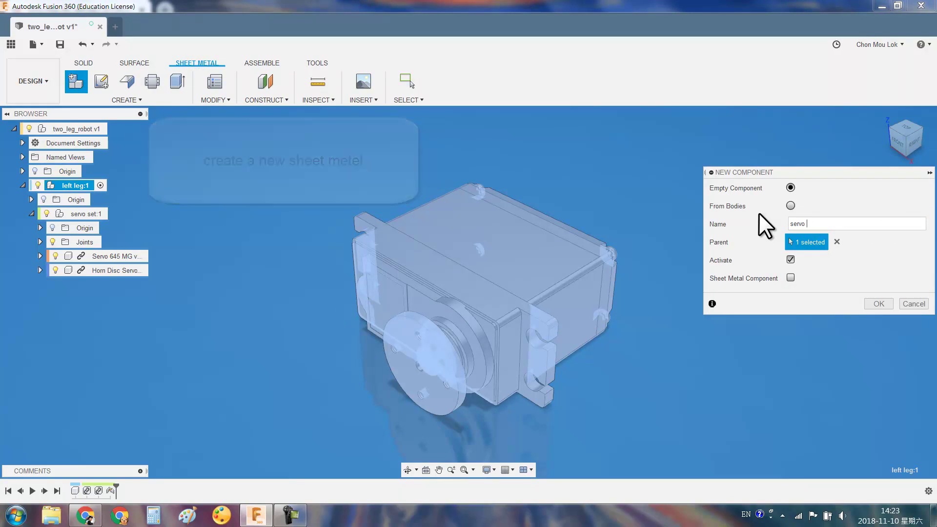
pyautogui.write('holder')
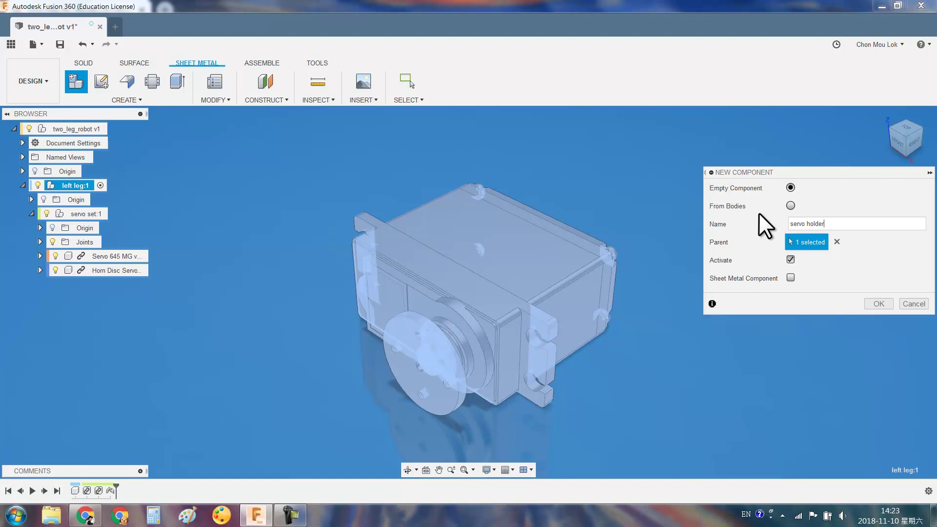
pyautogui.click(791, 277)
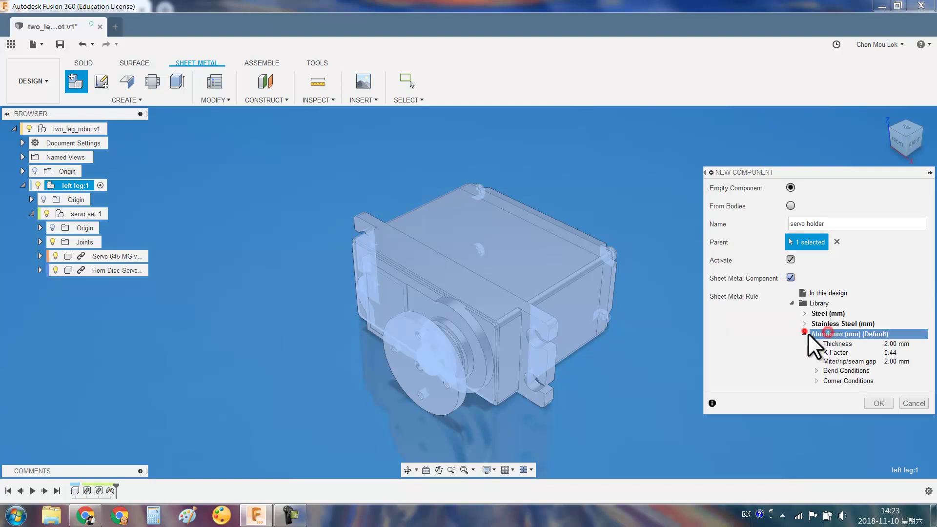
pyautogui.click(879, 403)
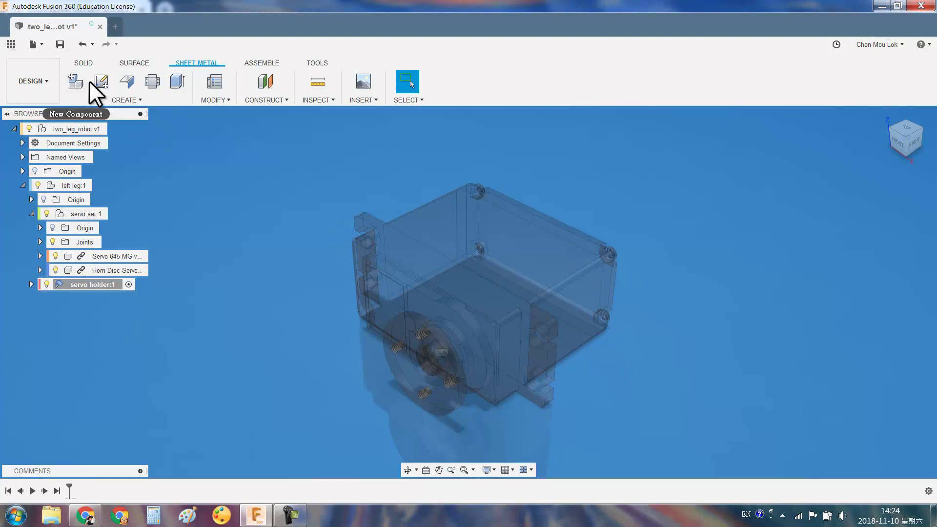
# Start a sketch on the servo's bottom face, viewed from the top
pyautogui.click(102, 79)
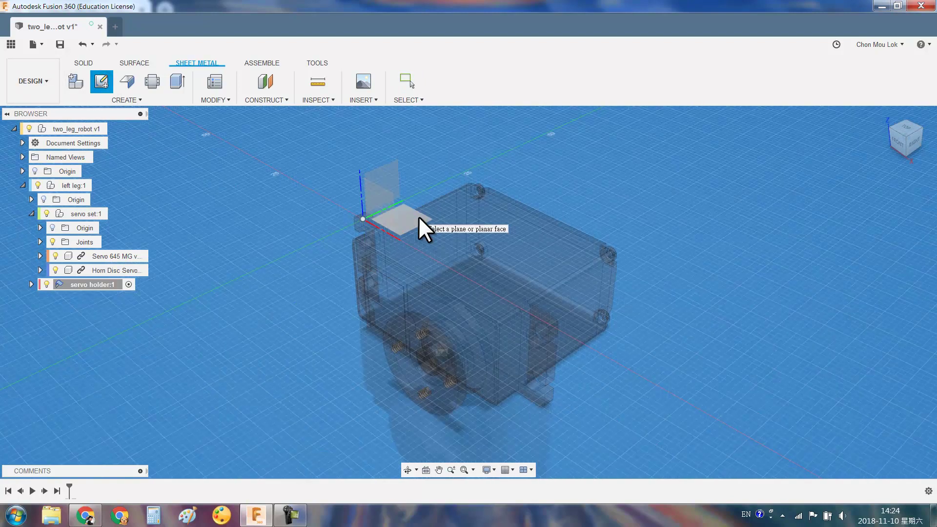
pyautogui.click(419, 218)
pyautogui.click(904, 377)
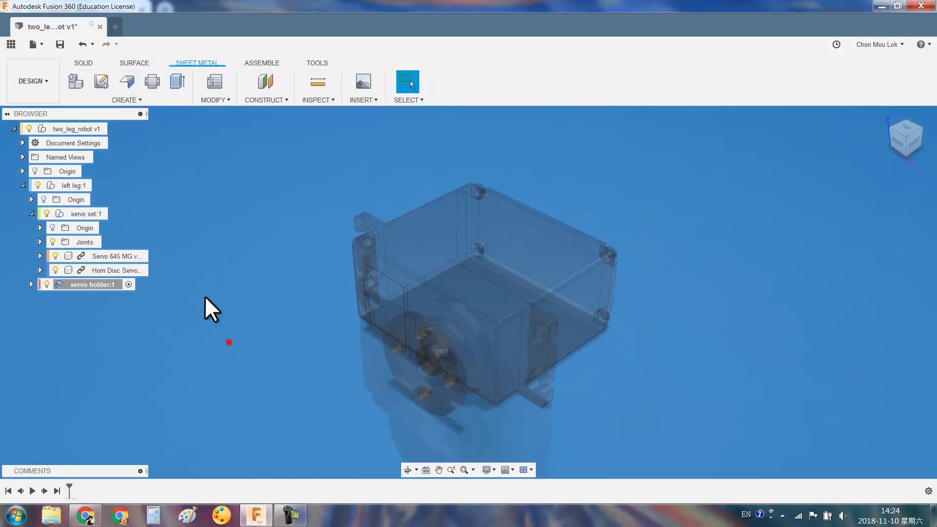
pyautogui.click(102, 80)
pyautogui.click(510, 298)
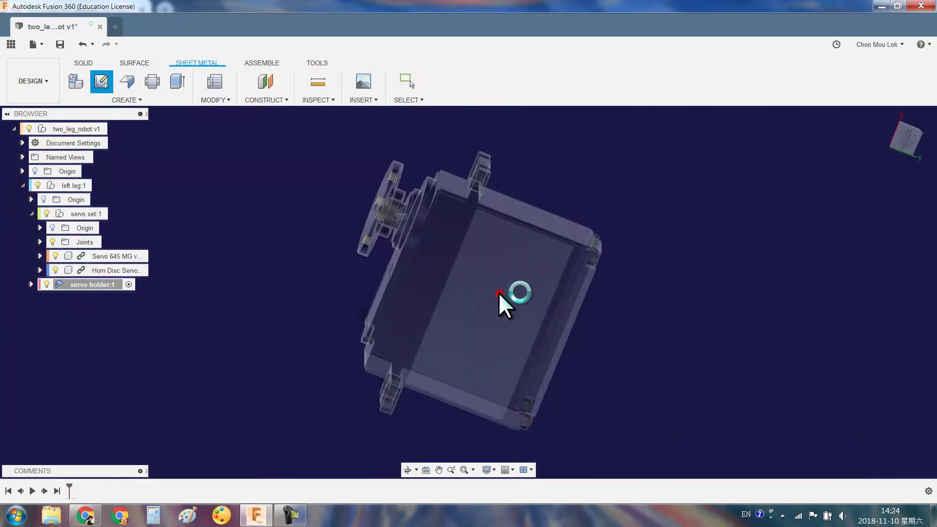
pyautogui.keyDown('shift'); pyautogui.moveTo(500, 260); pyautogui.dragTo(537, 234, button='middle'); pyautogui.keyUp('shift')
pyautogui.click(904, 138)
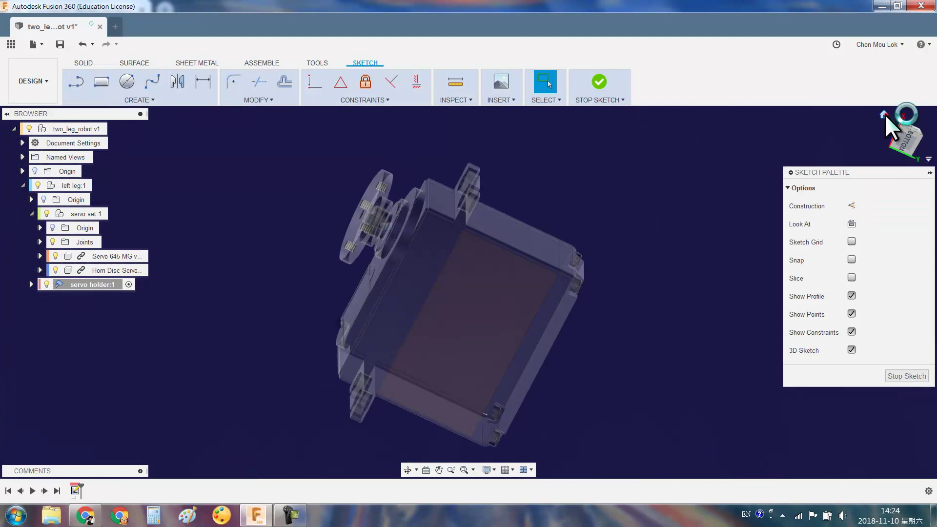
pyautogui.click(908, 128)
# Project the servo and horn disc bodies into the sketch
pyautogui.write('spro')
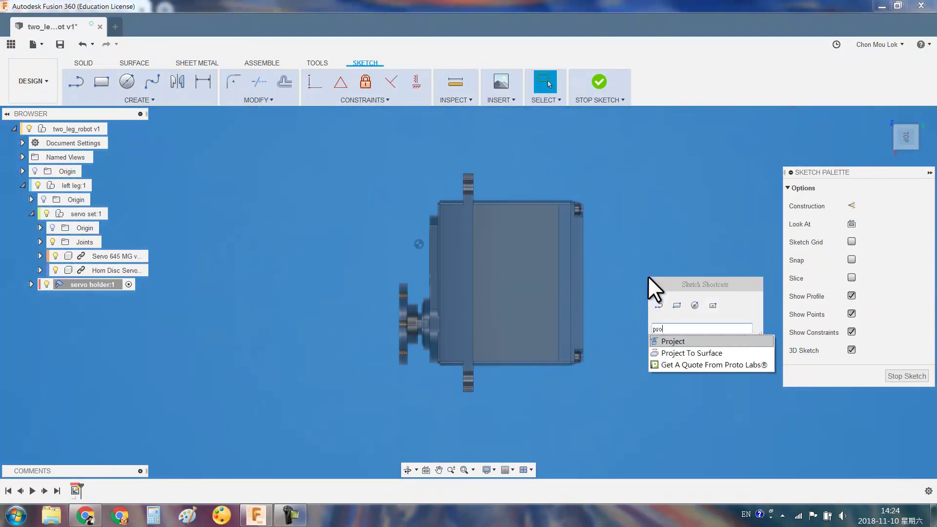
pyautogui.press('Return')
pyautogui.click(859, 206)
pyautogui.click(483, 275)
pyautogui.click(407, 326)
pyautogui.click(877, 250)
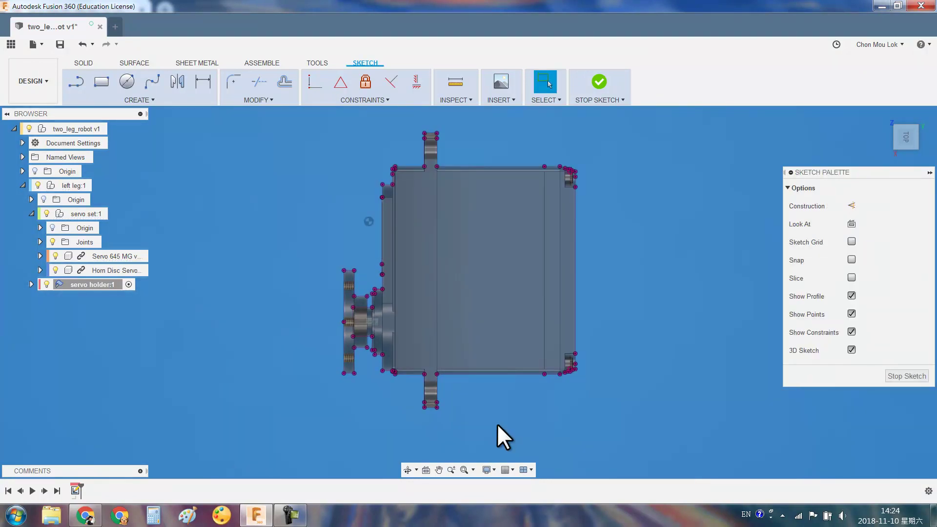
pyautogui.press('r')
pyautogui.scroll(-2, 429, 356)
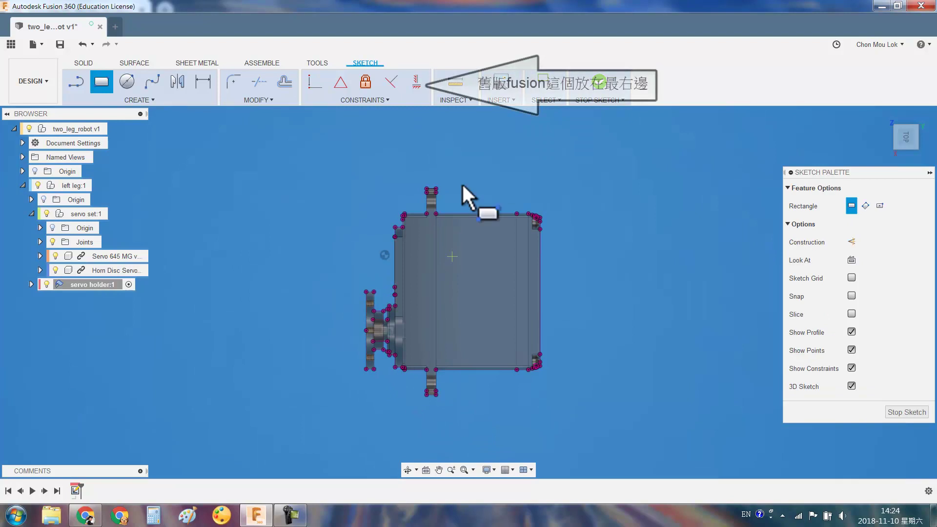
# Draw a rectangle around the servo and make its right edge collinear with the servo's
pyautogui.click(370, 156)
pyautogui.click(590, 416)
pyautogui.scroll(2, 599, 295)
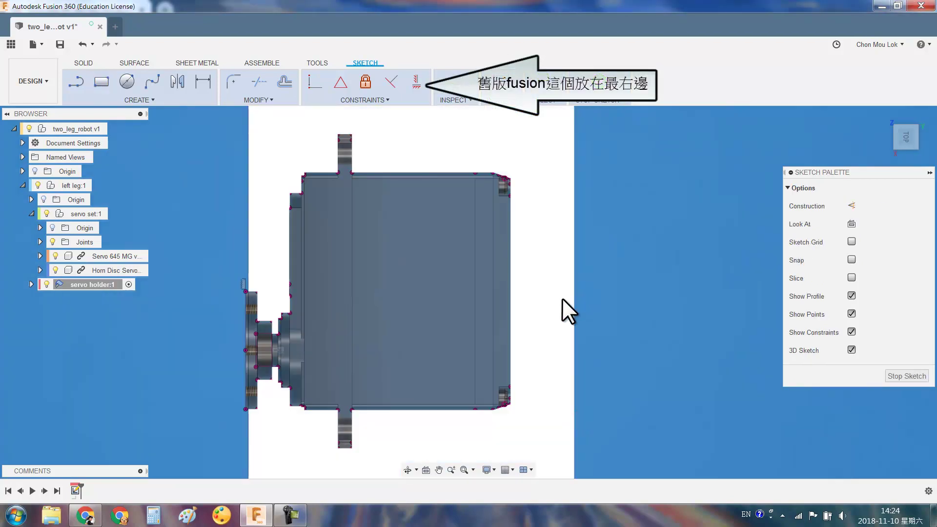
pyautogui.click(574, 295)
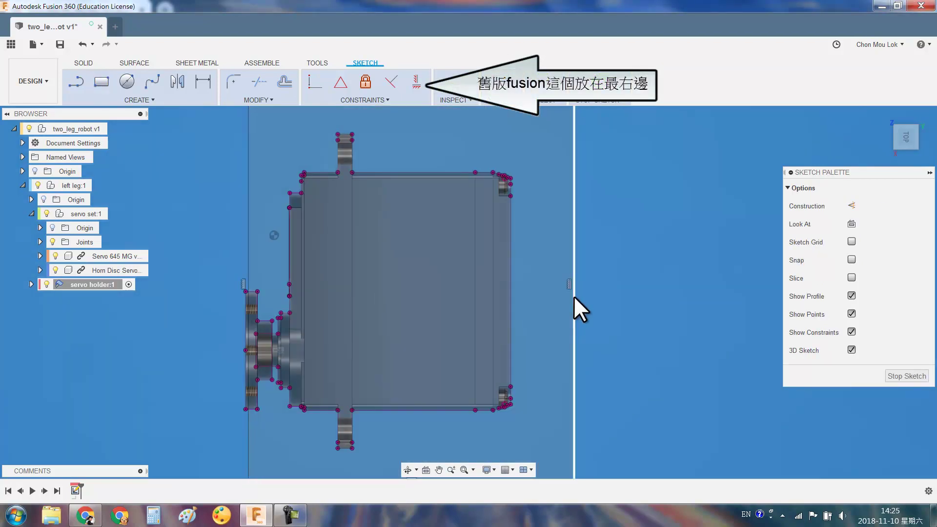
pyautogui.keyDown('ctrl'); pyautogui.click(512, 299); pyautogui.keyUp('ctrl')
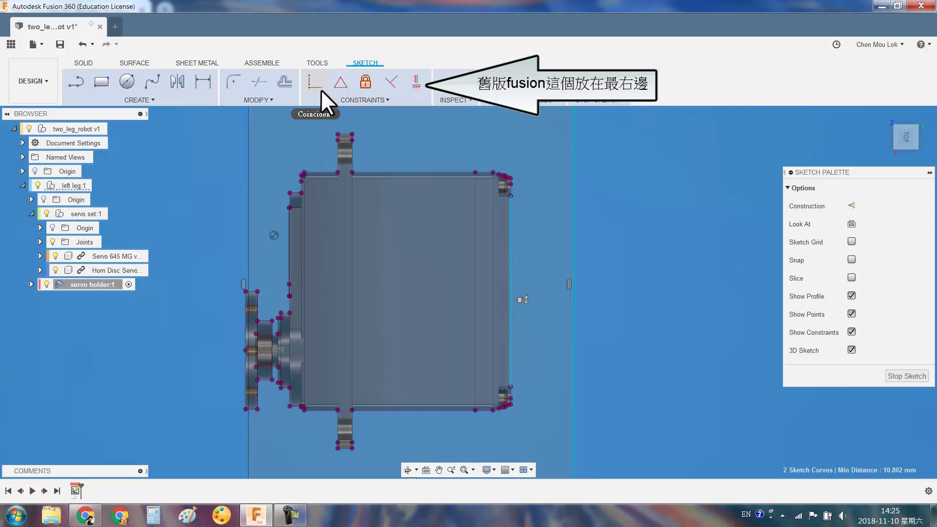
pyautogui.click(365, 99)
pyautogui.scroll(3, 517, 238)
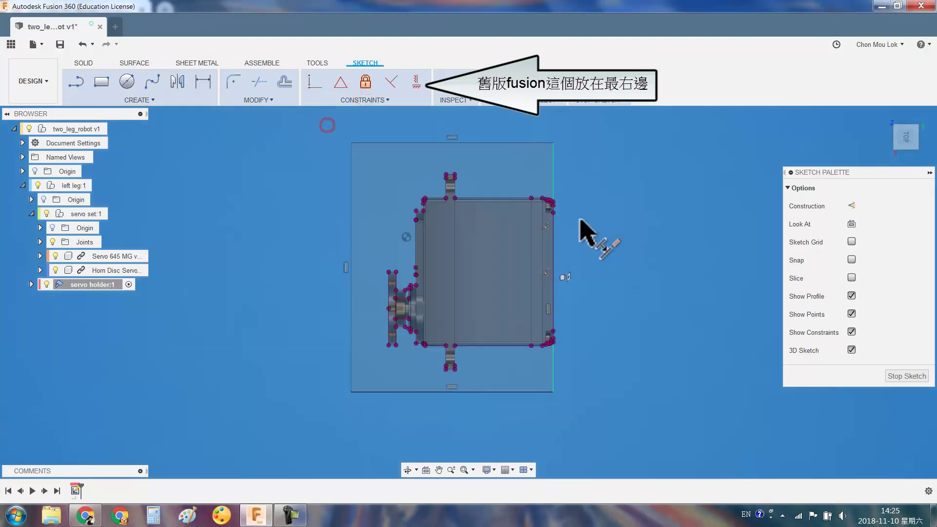
pyautogui.moveTo(642, 198); pyautogui.dragTo(607, 188, button='middle')
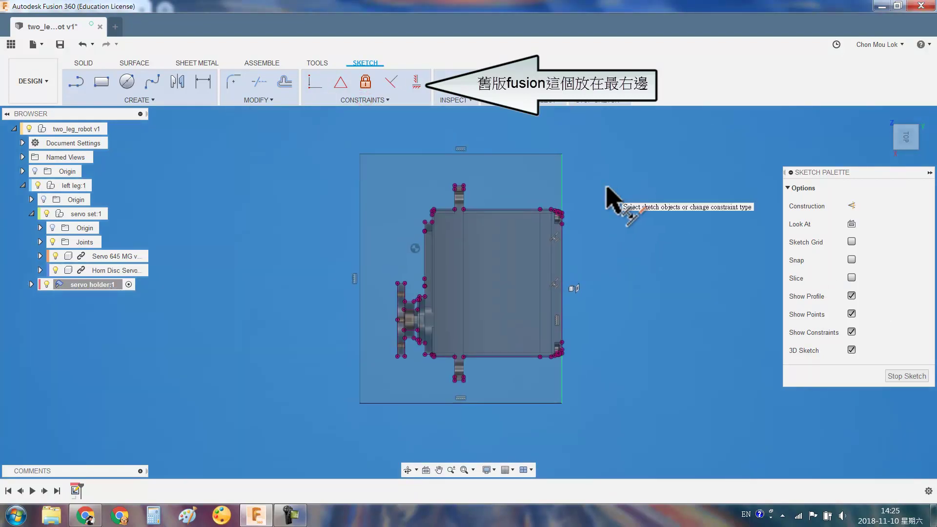
pyautogui.scroll(-3, 473, 157)
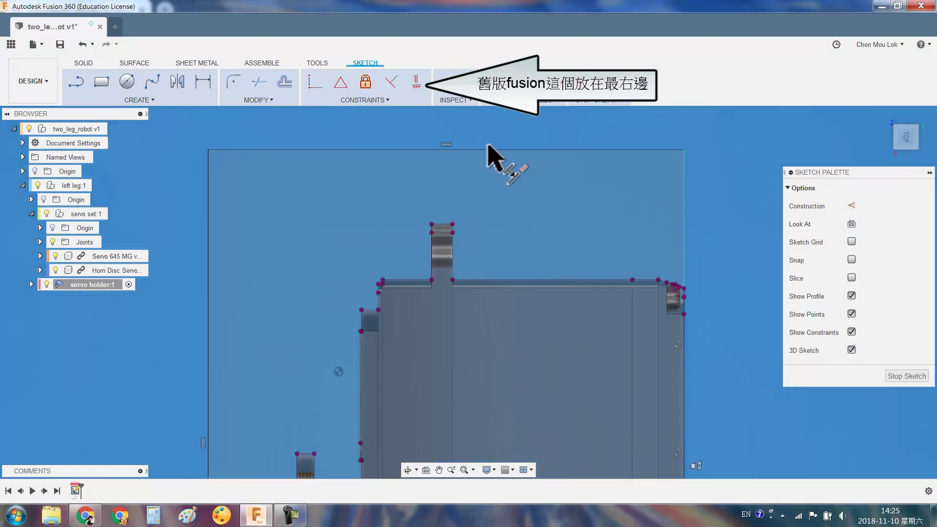
# Add a dimension to the rectangle's top edge
pyautogui.press('d')
pyautogui.click(461, 149)
pyautogui.click(529, 222)
pyautogui.press('Escape')
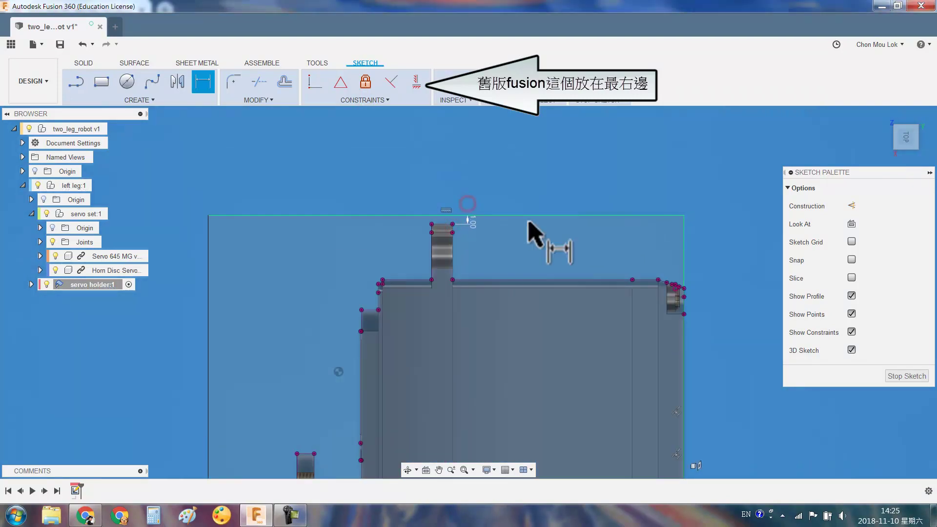
pyautogui.scroll(3, 674, 391)
pyautogui.scroll(2, 655, 308)
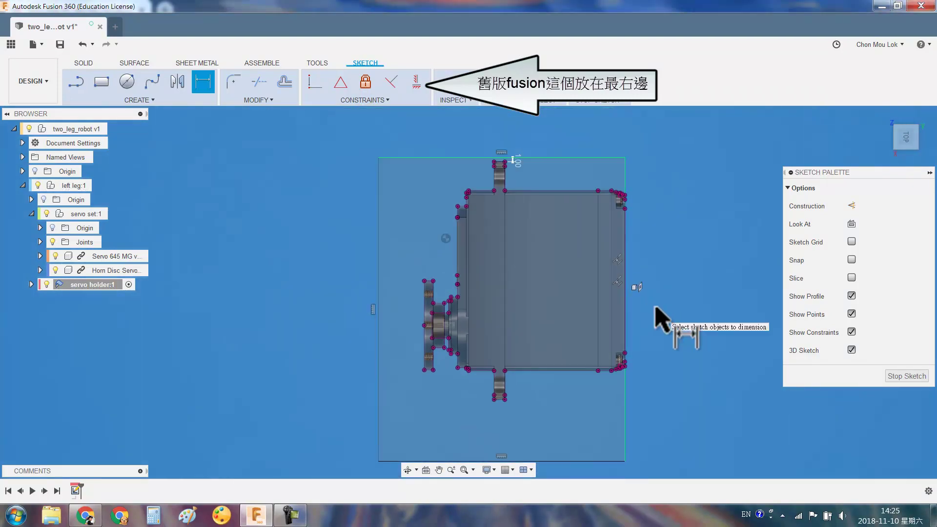
# Draw a horizontal centre line and make the rectangle symmetric about it
pyautogui.click(626, 281)
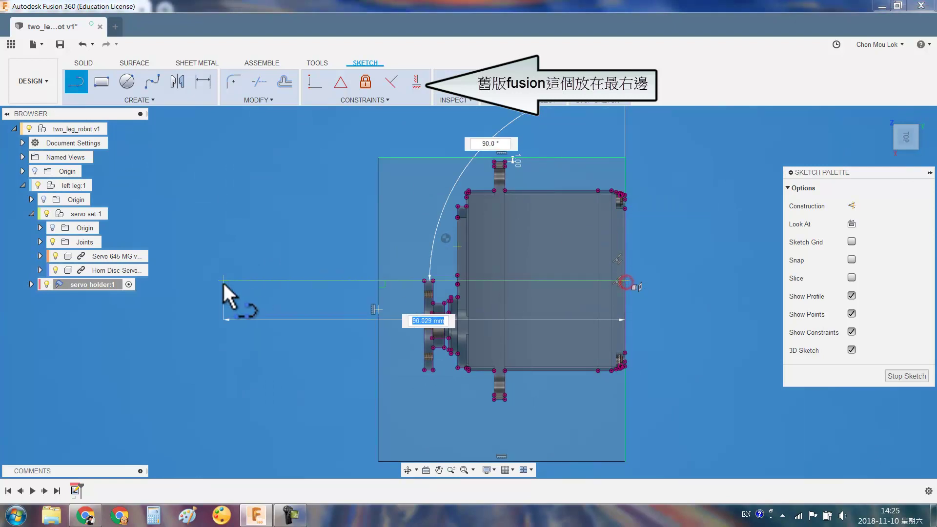
pyautogui.click(222, 281)
pyautogui.press('Escape')
pyautogui.click(353, 279)
pyautogui.click(381, 100)
pyautogui.click(324, 248)
pyautogui.click(430, 159)
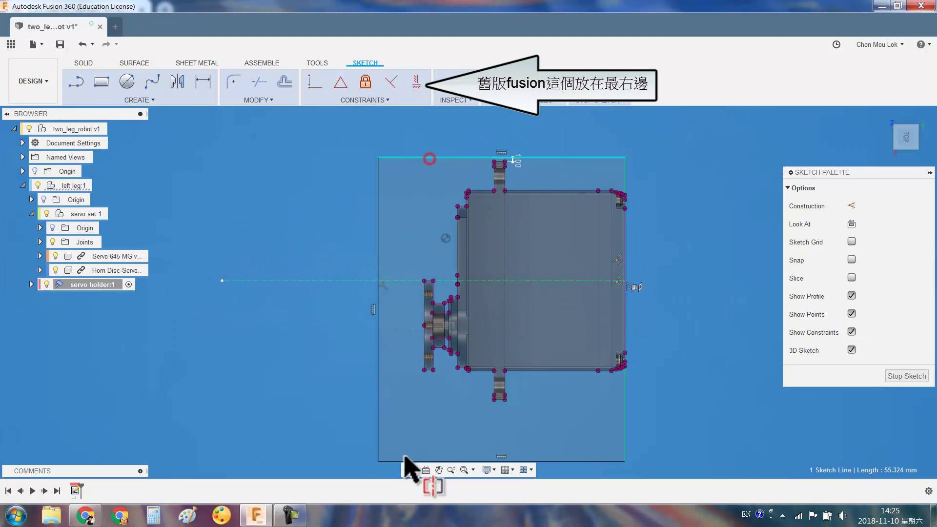
pyautogui.click(317, 280)
pyautogui.scroll(2, 537, 303)
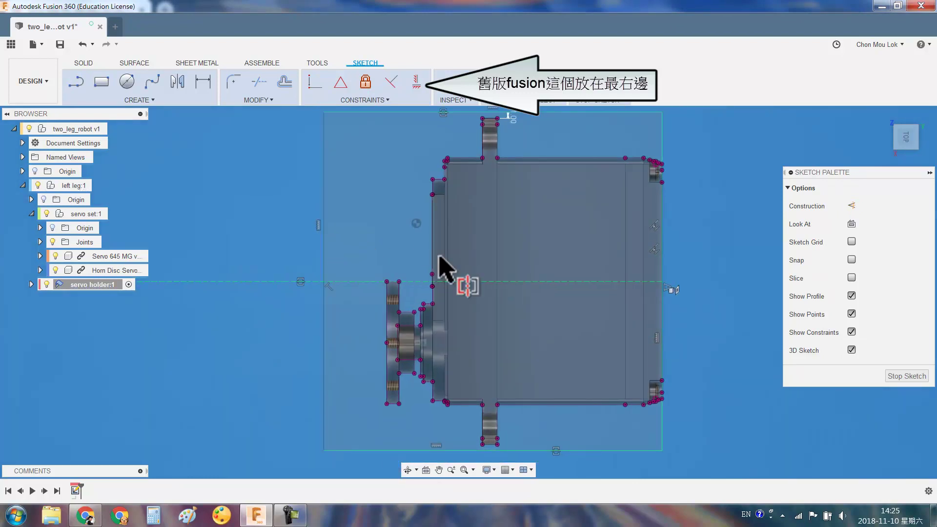
# Make a rectangle edge collinear with the tab's right edge
pyautogui.click(324, 266)
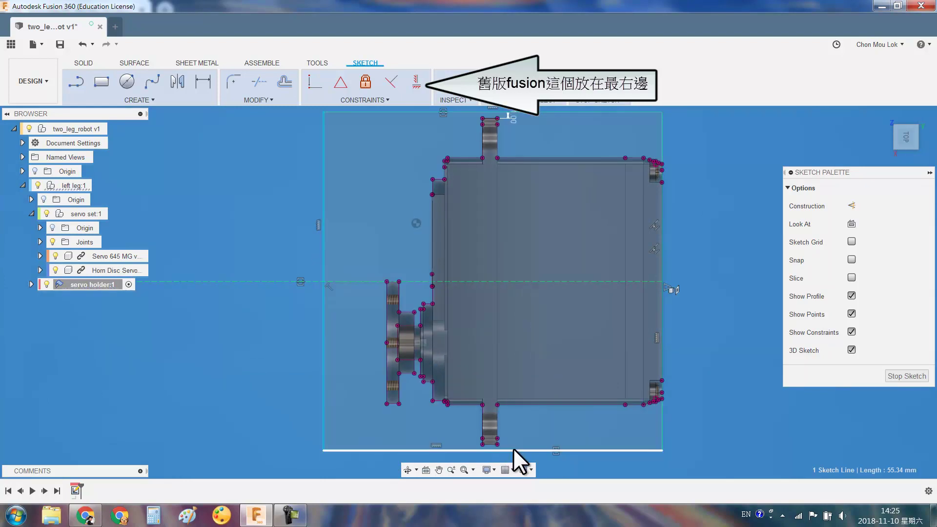
pyautogui.scroll(3, 513, 447)
pyautogui.click(490, 406)
pyautogui.click(365, 100)
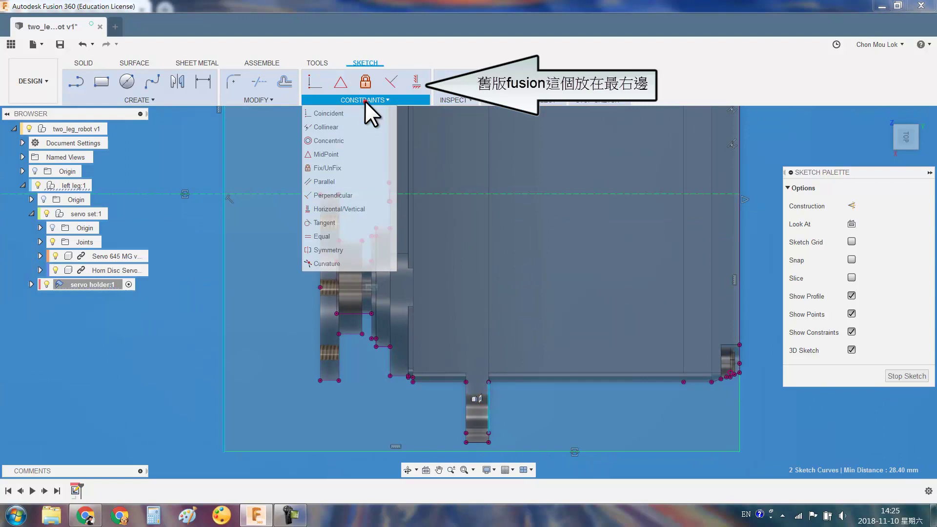
pyautogui.click(318, 126)
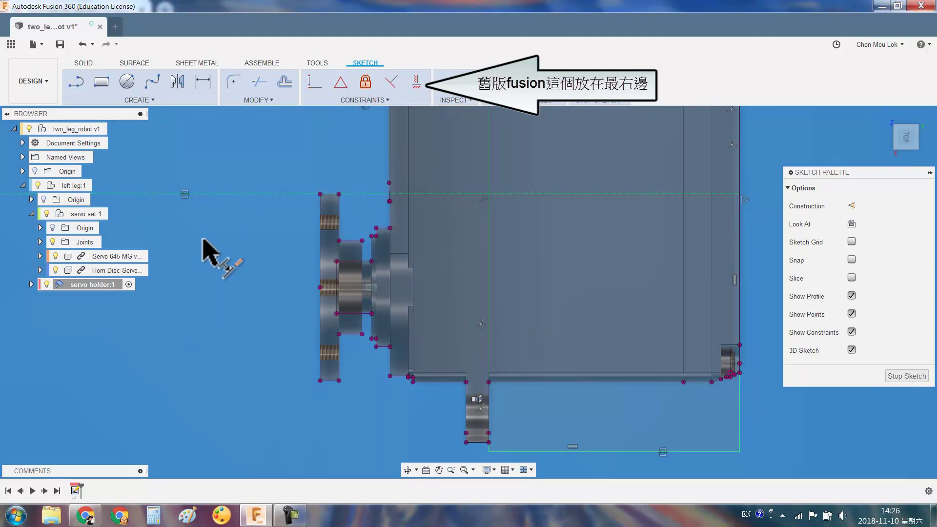
pyautogui.scroll(-3, 271, 252)
# Finish the sketch, then start and abandon a flat pattern
pyautogui.click(907, 378)
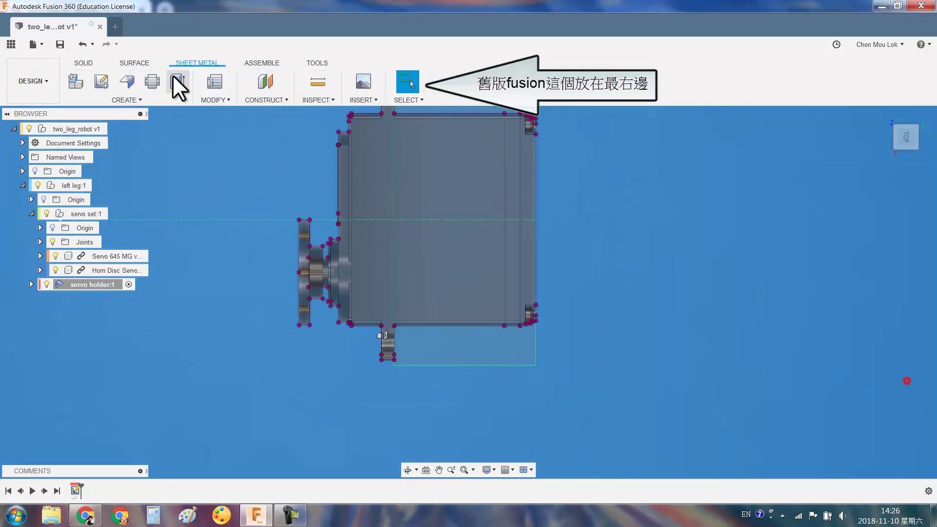
pyautogui.click(152, 81)
pyautogui.moveTo(471, 338)
pyautogui.keyDown('shift'); pyautogui.mouseDown(button='middle')
pyautogui.moveTo(463, 379)
pyautogui.moveTo(523, 315)
pyautogui.mouseUp(button='middle'); pyautogui.keyUp('shift')
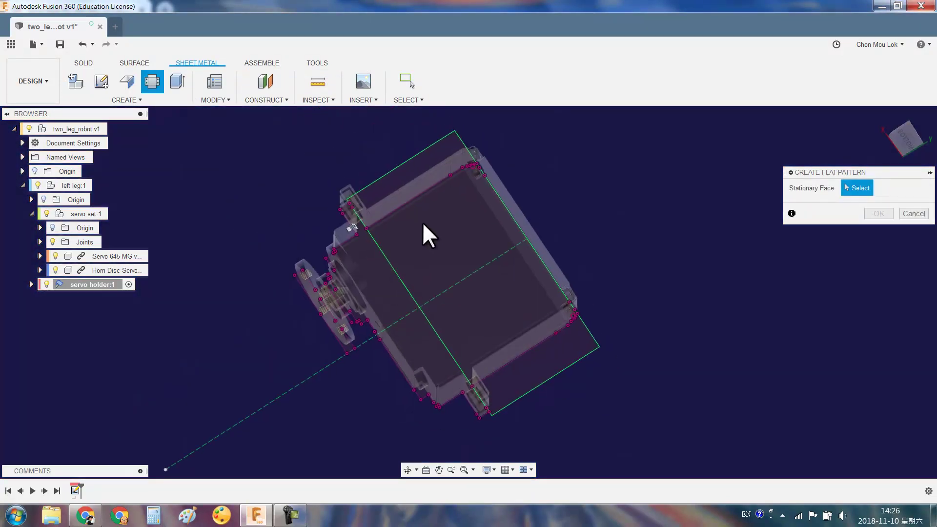
pyautogui.click(127, 81)
# Build a sheet-metal flange plate from the sketched rectangle profiles
pyautogui.click(411, 174)
pyautogui.click(446, 229)
pyautogui.click(458, 187)
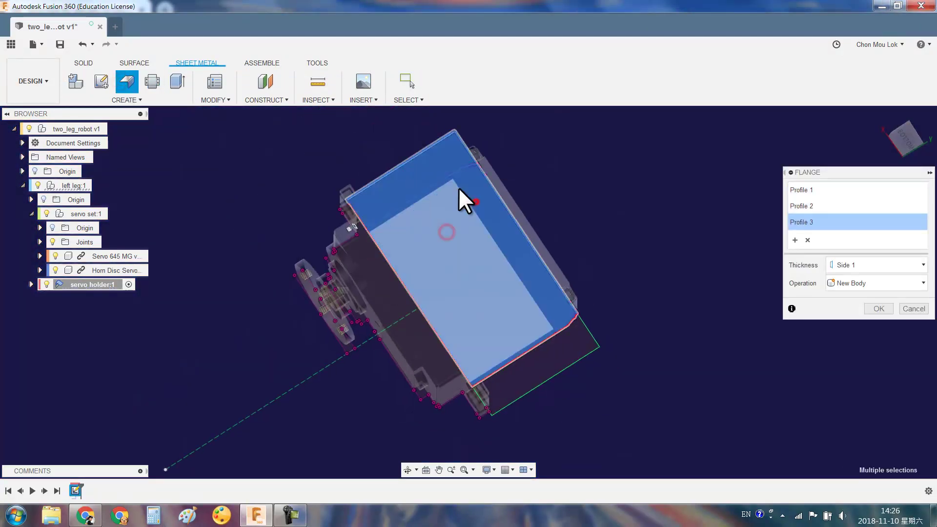
pyautogui.click(533, 275)
pyautogui.moveTo(533, 274)
pyautogui.keyDown('shift'); pyautogui.mouseDown(button='middle')
pyautogui.moveTo(564, 358)
pyautogui.moveTo(598, 347)
pyautogui.mouseUp(button='middle'); pyautogui.keyUp('shift')
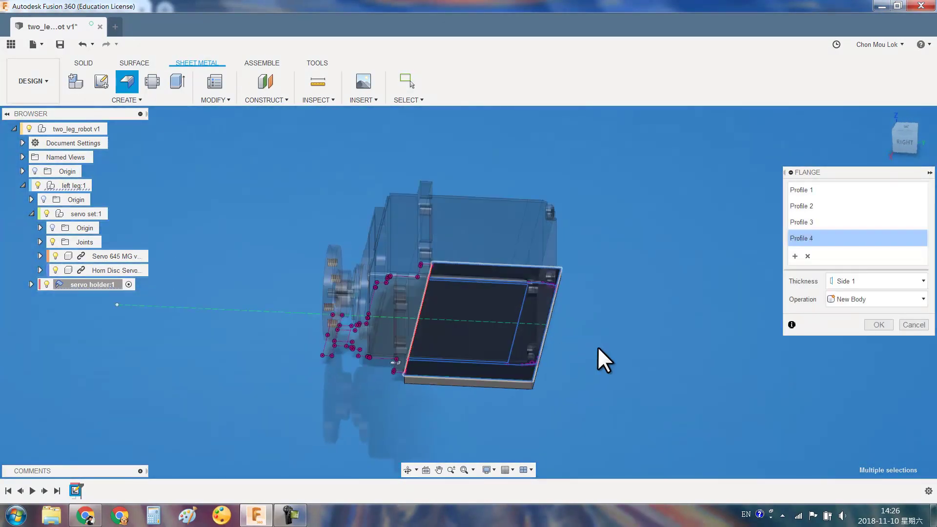
pyautogui.click(870, 326)
pyautogui.scroll(3, 405, 358)
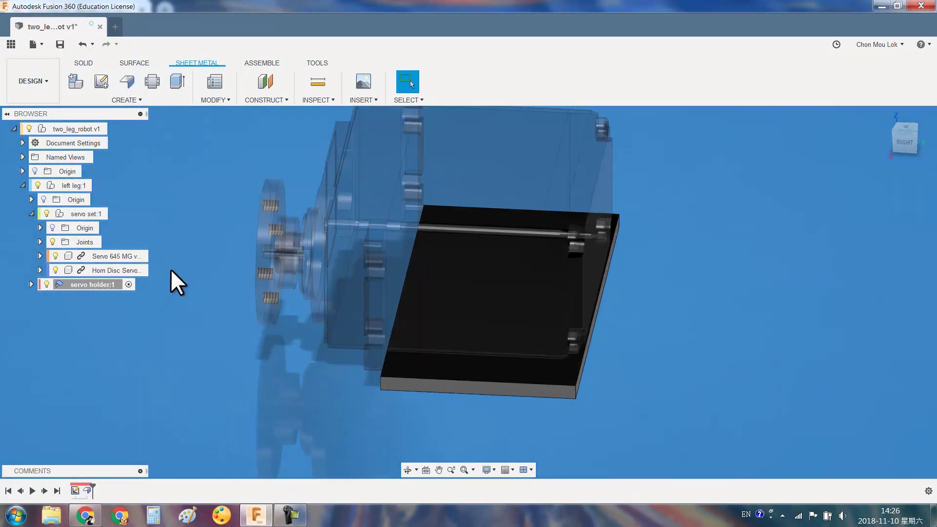
pyautogui.click(31, 284)
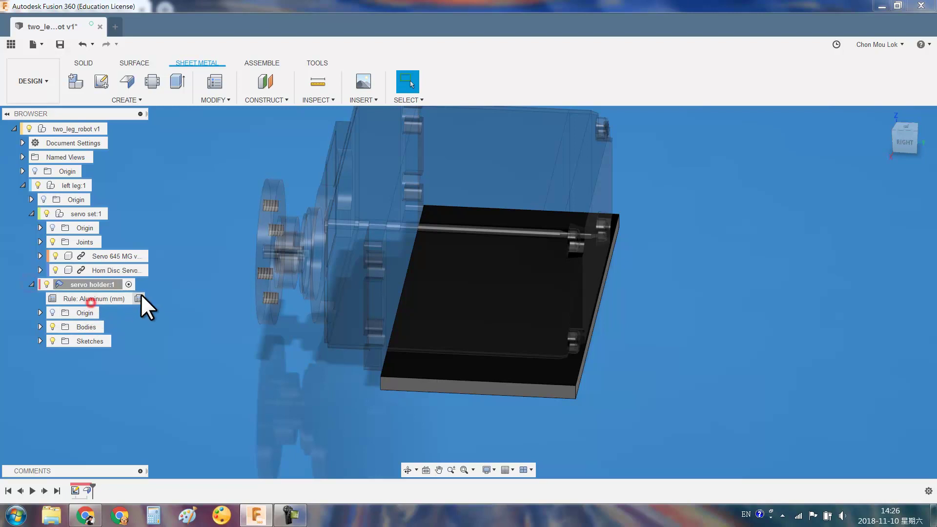
# Change the Aluminum (mm) sheet-metal rule thickness to 1.5 mm and save it
pyautogui.doubleClick(139, 295)
pyautogui.click(812, 226)
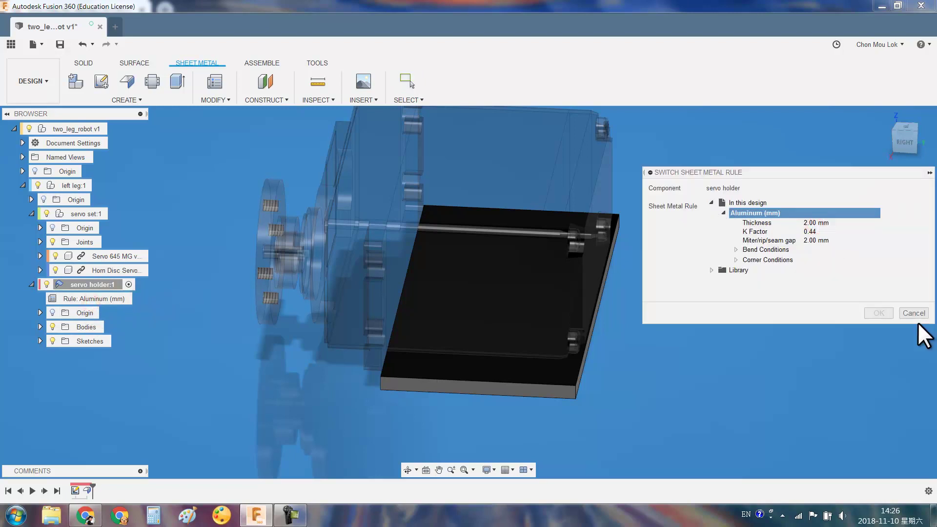
pyautogui.click(914, 312)
pyautogui.click(214, 90)
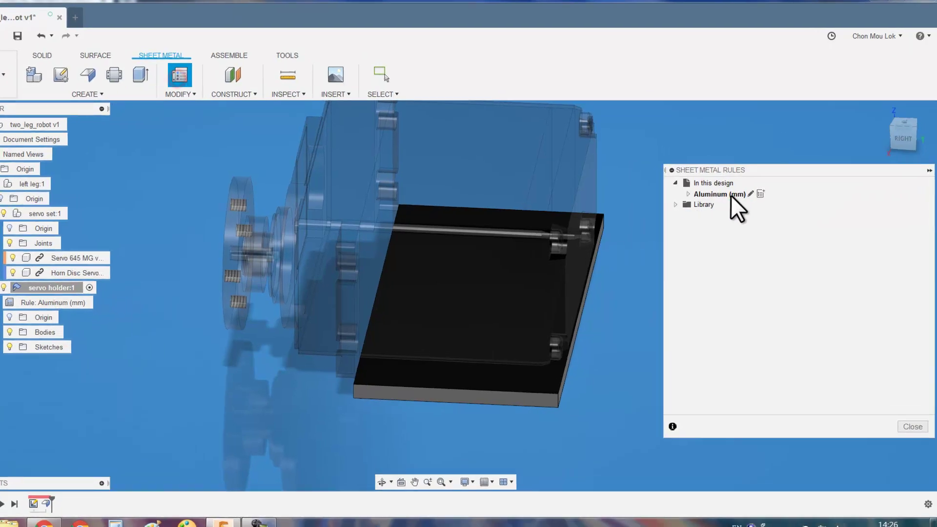
pyautogui.click(760, 196)
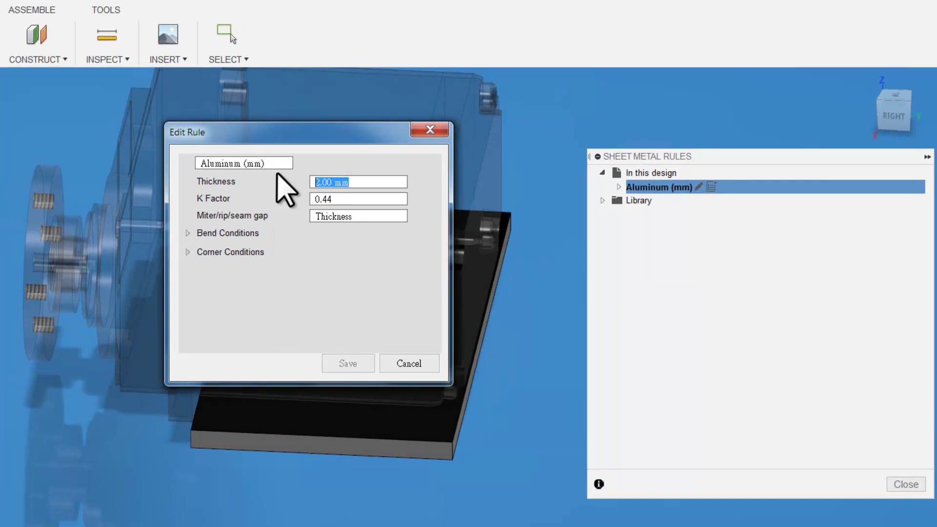
pyautogui.write('.5')
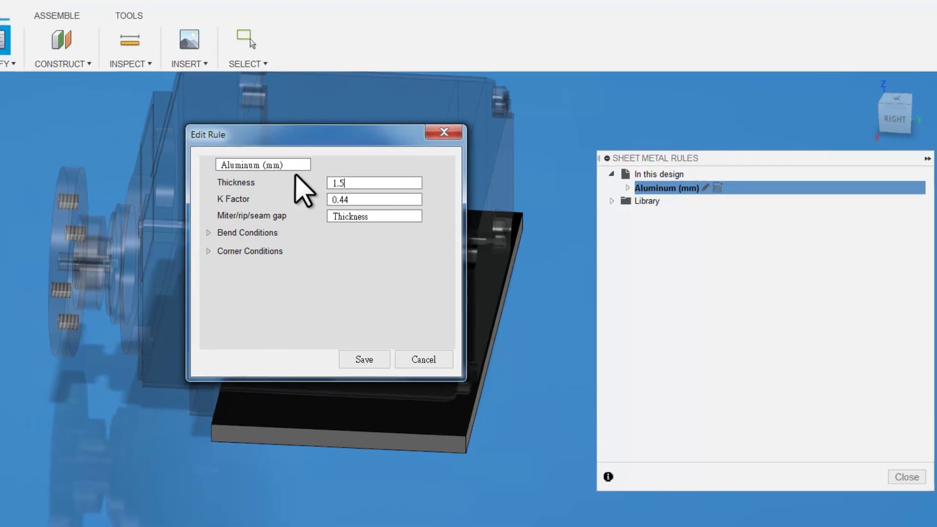
pyautogui.press('Return')
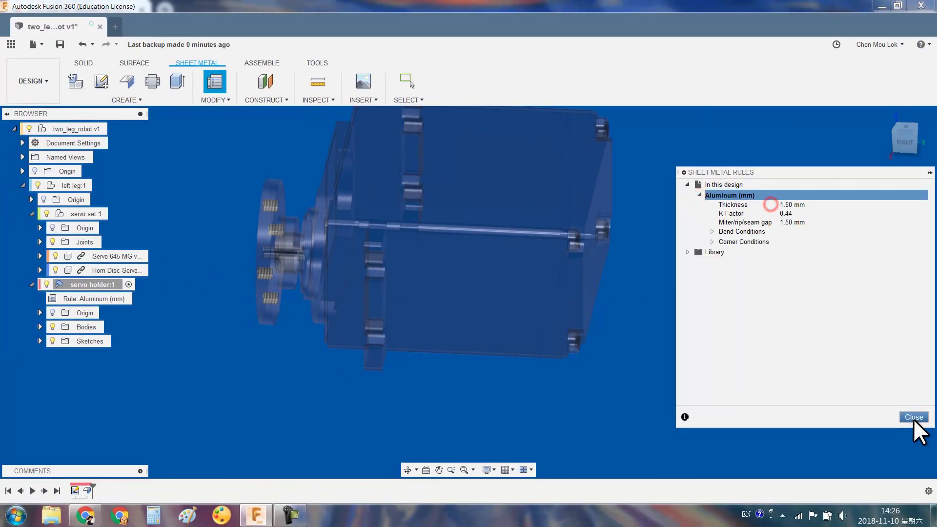
pyautogui.click(914, 417)
# Measure between two plate faces, then pick a base-plate edge for a new flange
pyautogui.press('i')
pyautogui.click(525, 371)
pyautogui.keyDown('shift'); pyautogui.moveTo(525, 370); pyautogui.dragTo(502, 258, button='middle'); pyautogui.keyUp('shift')
pyautogui.click(501, 258)
pyautogui.keyDown('shift'); pyautogui.moveTo(733, 291); pyautogui.dragTo(675, 272, button='middle'); pyautogui.keyUp('shift')
pyautogui.keyDown('shift'); pyautogui.moveTo(659, 238); pyautogui.dragTo(592, 349, button='middle'); pyautogui.keyUp('shift')
pyautogui.click(914, 268)
pyautogui.moveTo(502, 373)
pyautogui.keyDown('shift'); pyautogui.mouseDown(button='middle')
pyautogui.moveTo(570, 335)
pyautogui.moveTo(523, 352)
pyautogui.moveTo(537, 347)
pyautogui.mouseUp(button='middle'); pyautogui.keyUp('shift')
pyautogui.scroll(3, 436, 372)
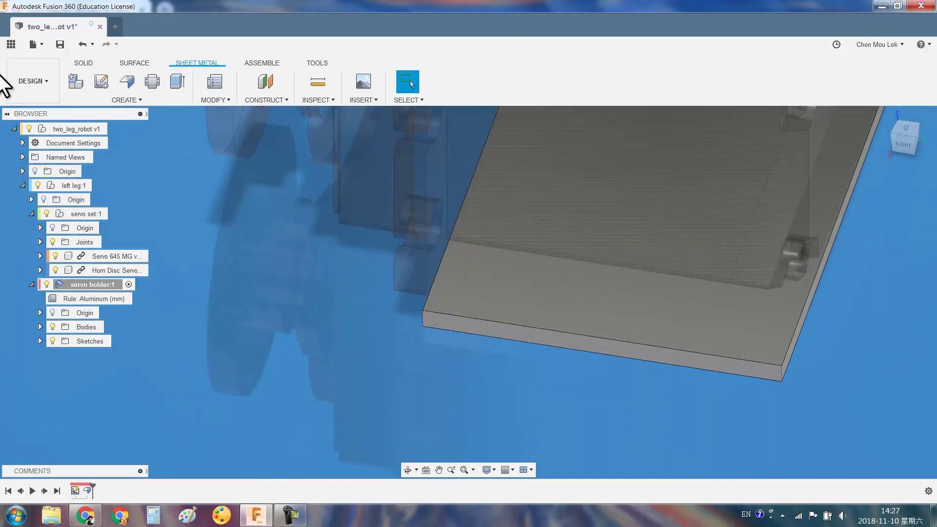
pyautogui.click(131, 76)
pyautogui.click(430, 300)
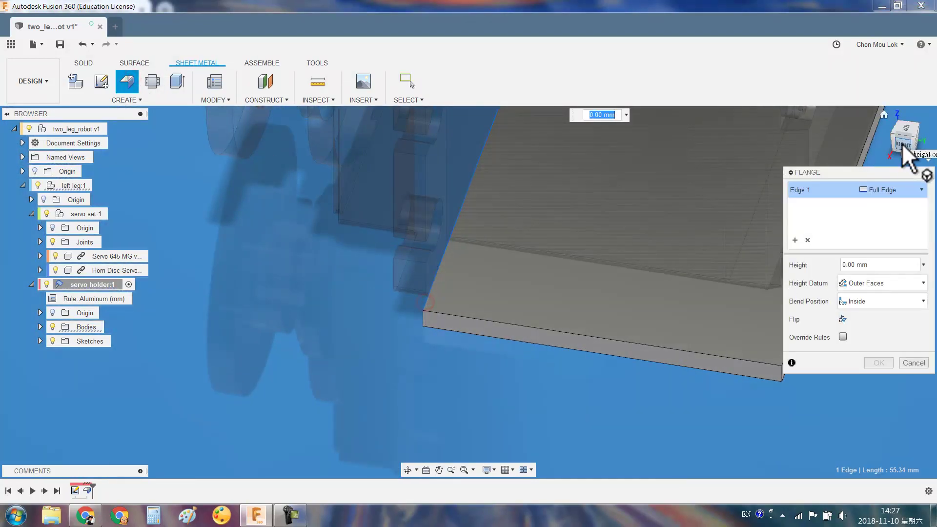
# Raise a 21 mm flange on the first long edge of the base
pyautogui.click(899, 144)
pyautogui.moveTo(452, 364); pyautogui.dragTo(457, 242)
pyautogui.press('F6')
pyautogui.moveTo(426, 276); pyautogui.dragTo(428, 170)
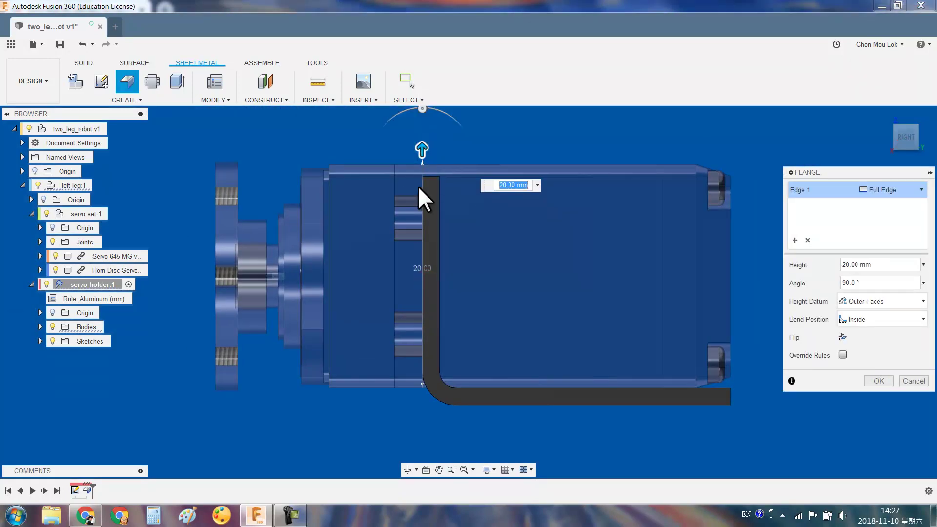
pyautogui.scroll(3, 428, 148)
pyautogui.scroll(3, 426, 195)
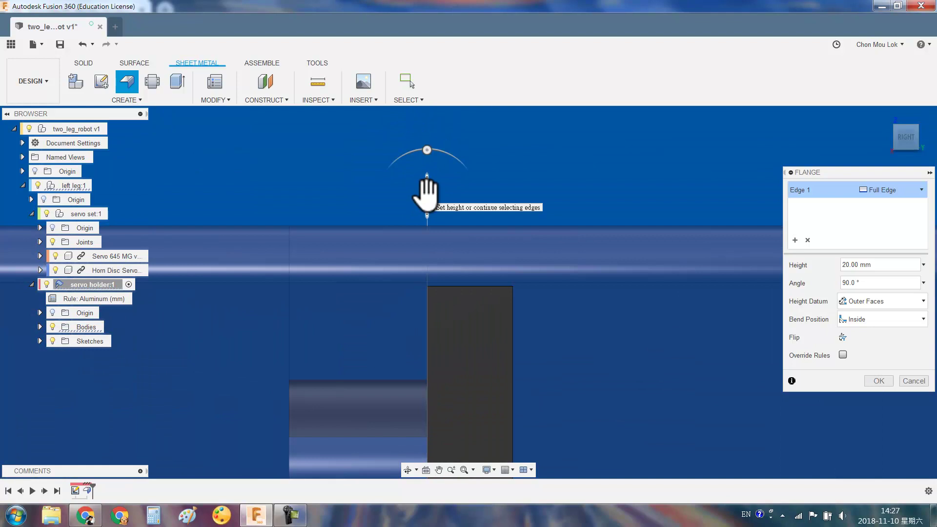
pyautogui.moveTo(428, 192); pyautogui.dragTo(427, 140)
pyautogui.press('F6')
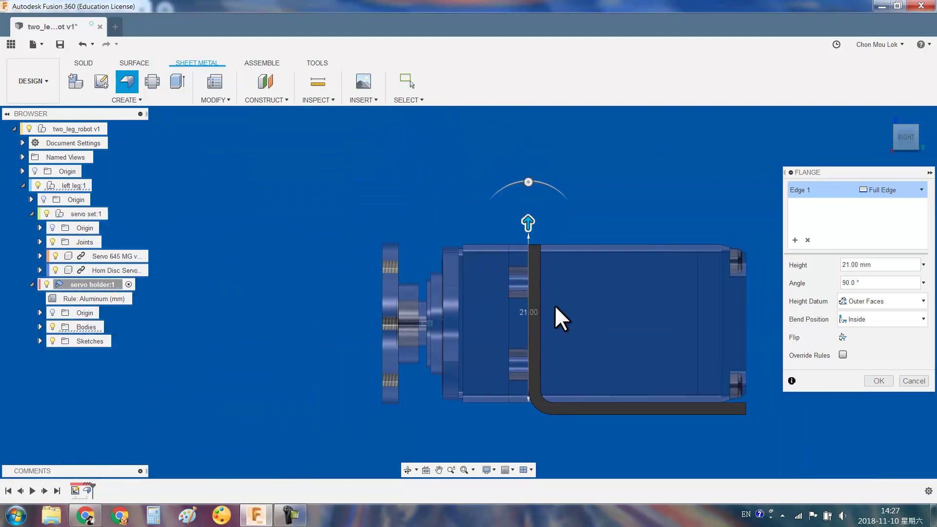
pyautogui.keyDown('shift'); pyautogui.moveTo(555, 283); pyautogui.dragTo(808, 414, button='middle'); pyautogui.keyUp('shift')
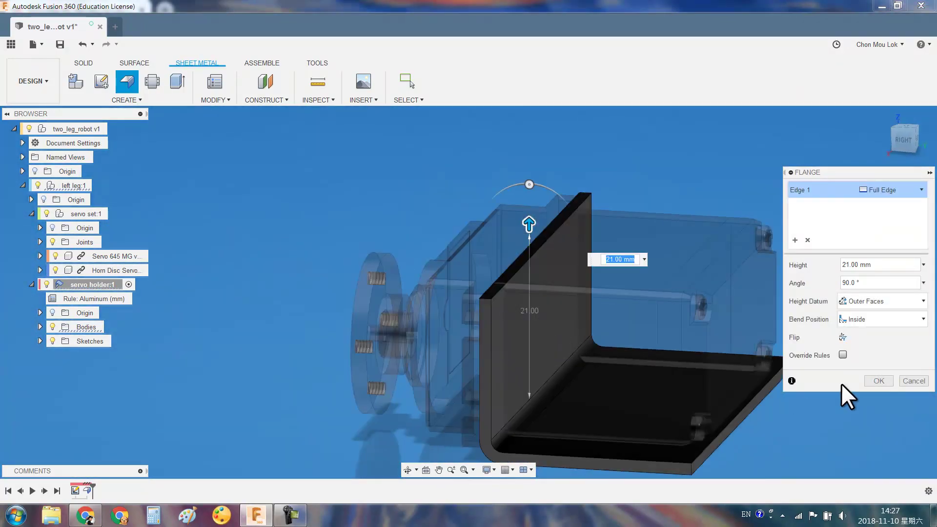
pyautogui.click(878, 381)
pyautogui.scroll(5, 634, 366)
# Add a matching flange with Outside bend position on the base's opposite edge
pyautogui.click(128, 82)
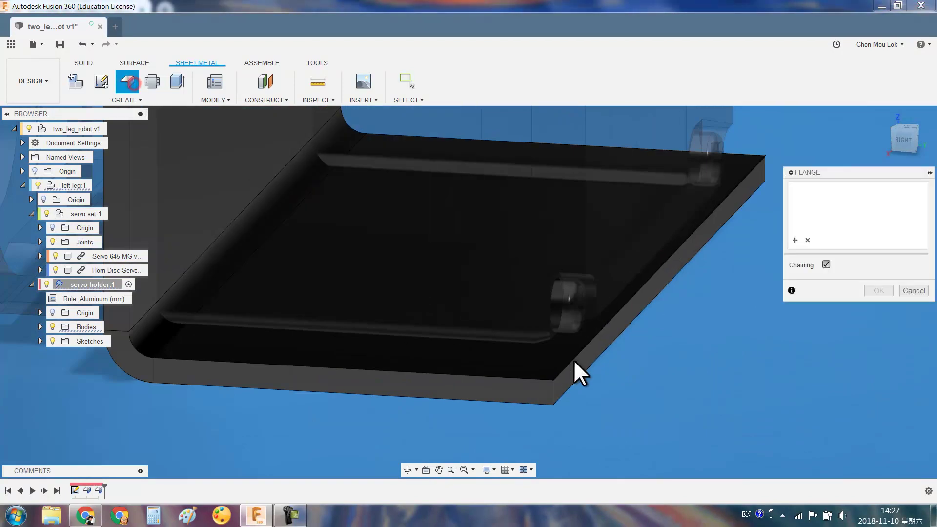
pyautogui.click(575, 357)
pyautogui.click(902, 147)
pyautogui.scroll(3, 637, 206)
pyautogui.scroll(3, 606, 309)
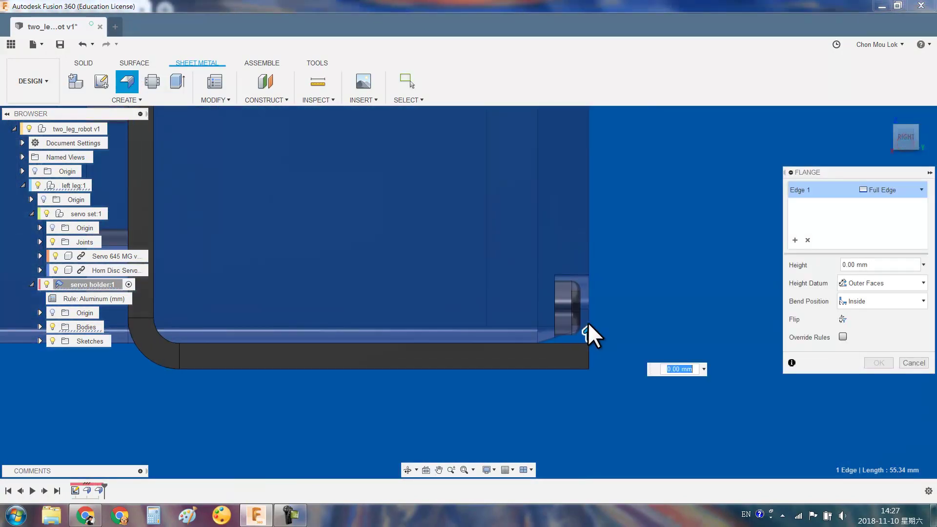
pyautogui.moveTo(589, 334); pyautogui.dragTo(589, 171)
pyautogui.click(850, 318)
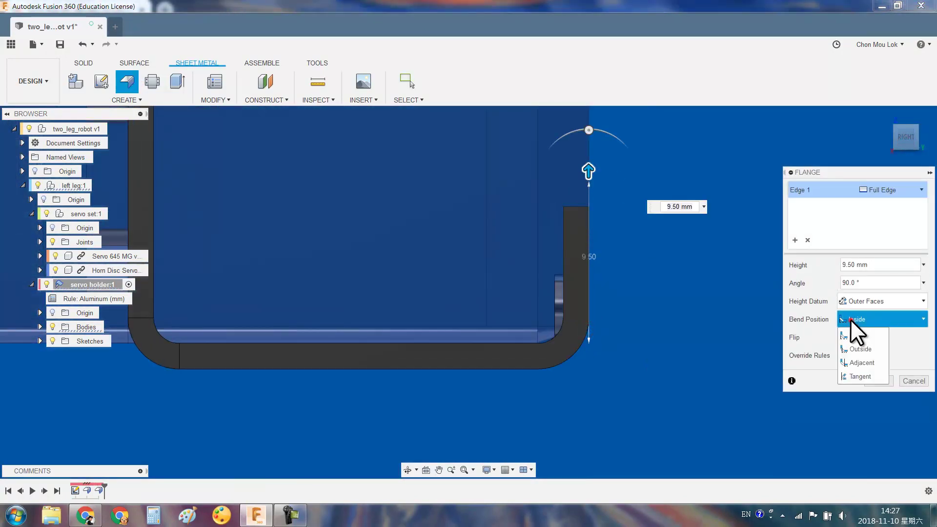
pyautogui.click(857, 347)
pyautogui.scroll(-3, 653, 241)
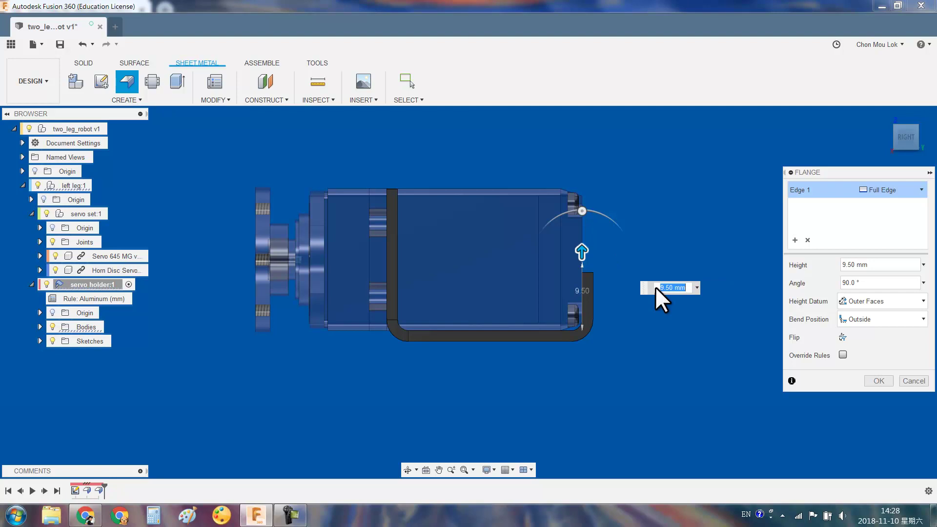
pyautogui.moveTo(581, 251); pyautogui.dragTo(579, 187)
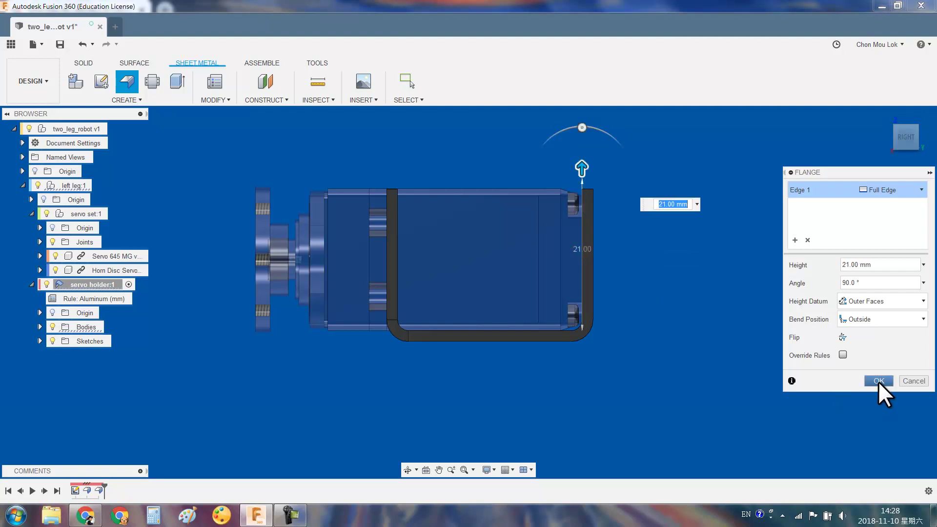
pyautogui.click(879, 381)
pyautogui.scroll(3, 619, 271)
pyautogui.scroll(-2, 488, 273)
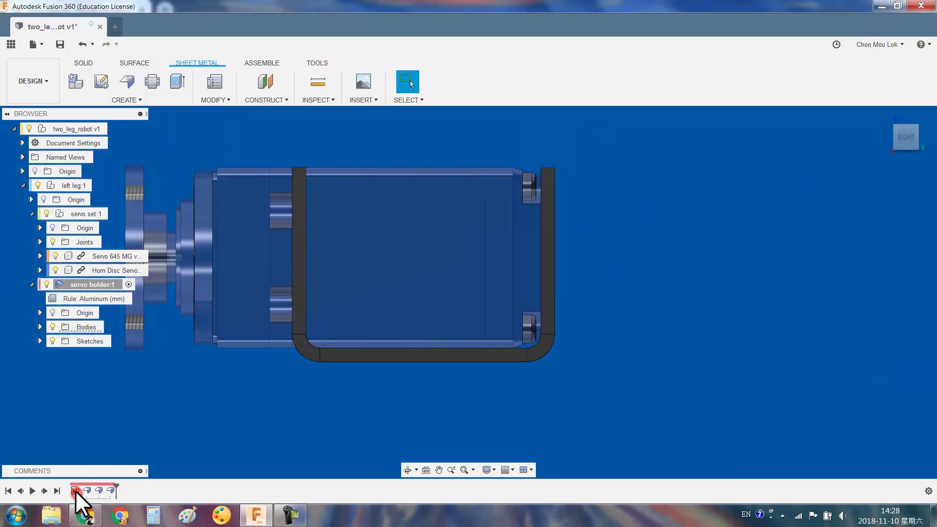
# Delete the bottom line's collinear constraint and dimension a 3 mm gap below the servo
pyautogui.doubleClick(75, 491)
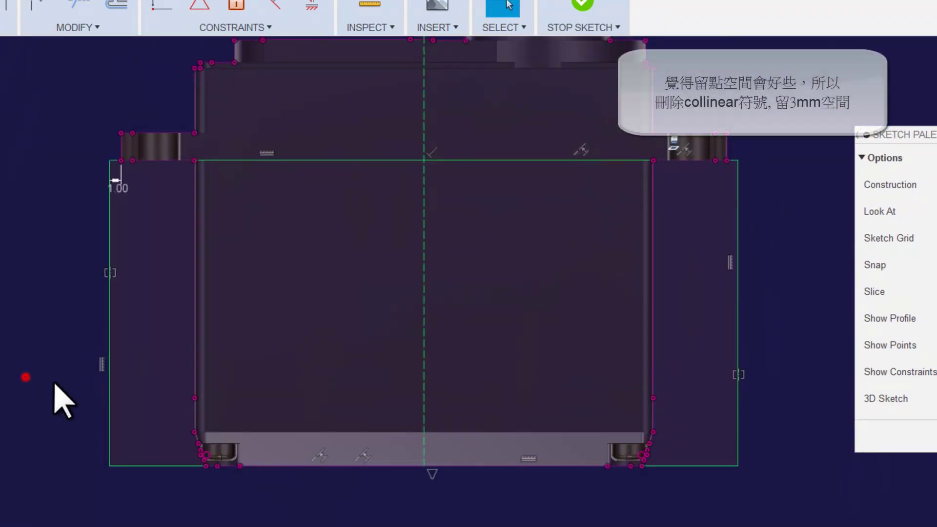
pyautogui.click(138, 463)
pyautogui.press('Delete')
pyautogui.moveTo(151, 476); pyautogui.dragTo(266, 494)
pyautogui.press('d')
pyautogui.click(293, 466)
pyautogui.click(287, 490)
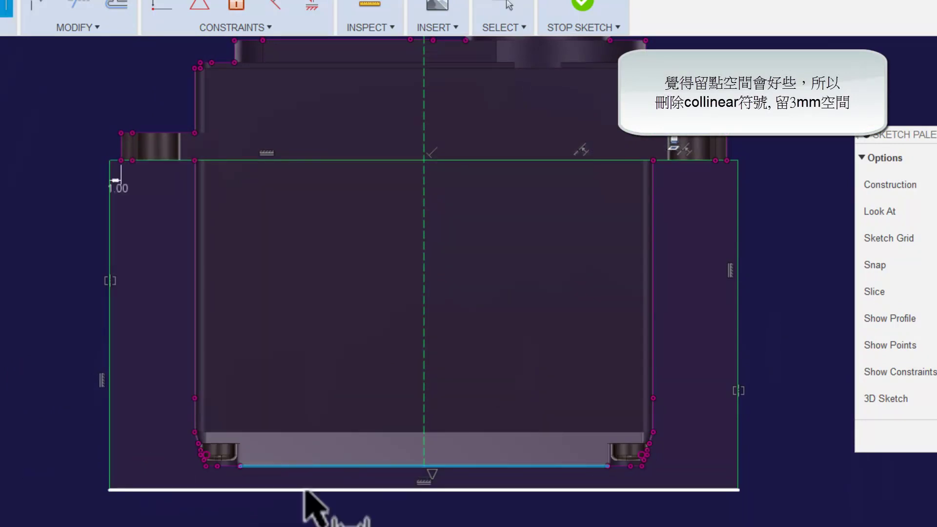
pyautogui.click(59, 486)
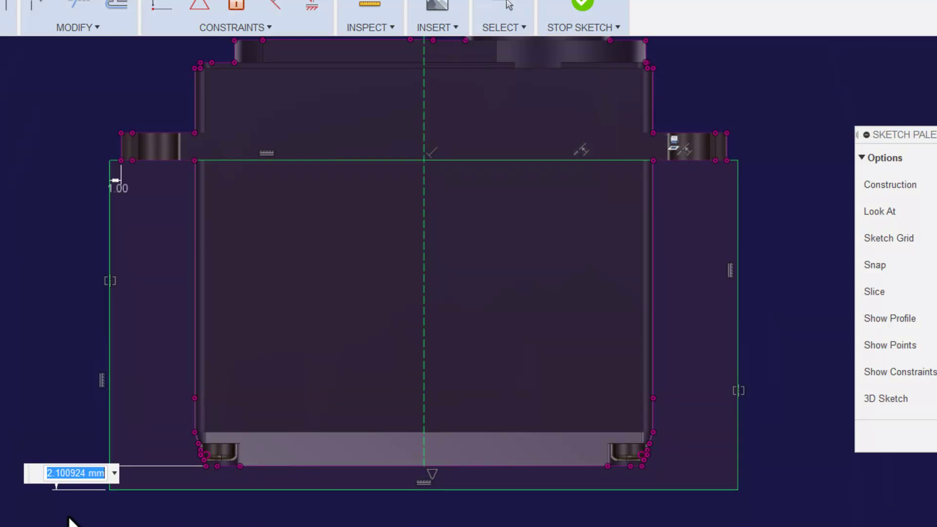
pyautogui.press('Return')
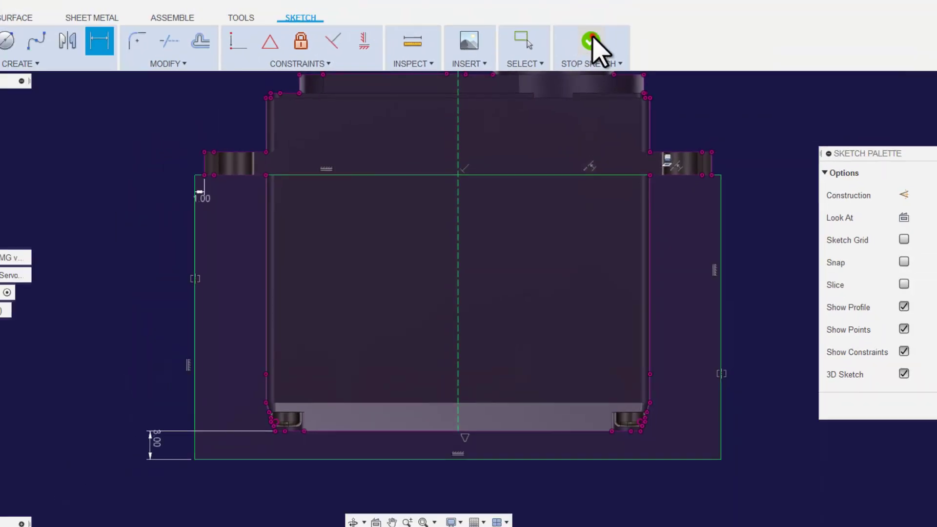
pyautogui.click(601, 79)
pyautogui.moveTo(370, 289)
pyautogui.keyDown('shift'); pyautogui.mouseDown(button='middle')
pyautogui.moveTo(546, 375)
pyautogui.moveTo(592, 331)
pyautogui.mouseUp(button='middle'); pyautogui.keyUp('shift')
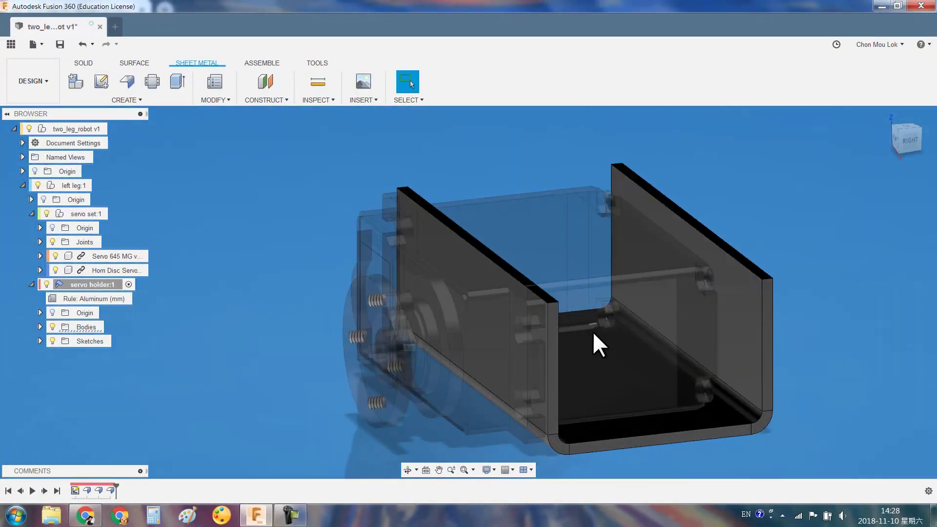
# Sketch on the left flange wall, projecting the servo body and horn disc
pyautogui.scroll(3, 593, 331)
pyautogui.click(539, 340)
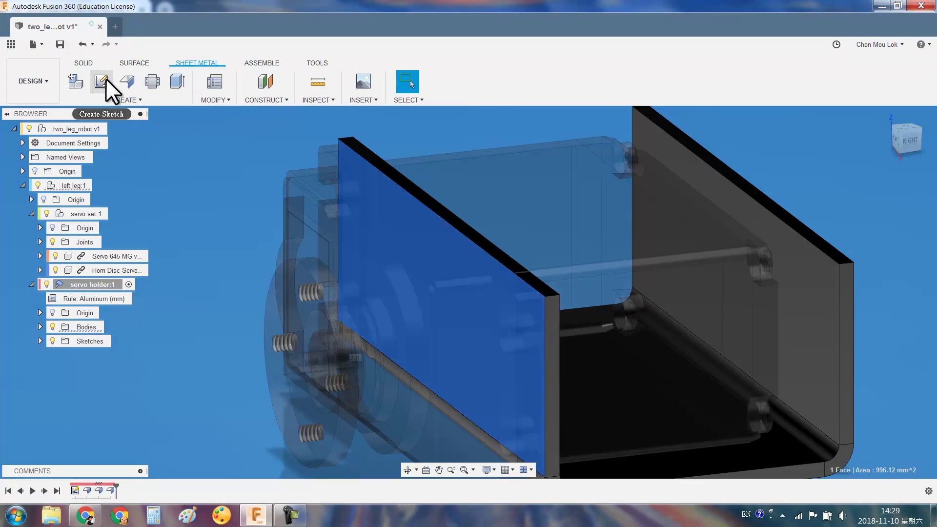
pyautogui.click(101, 80)
pyautogui.write('spro')
pyautogui.press('Return')
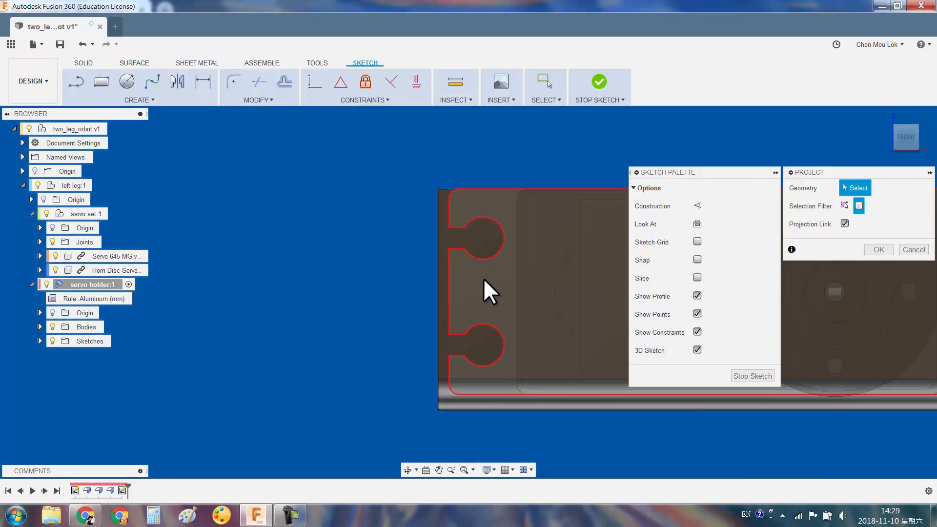
pyautogui.click(461, 288)
pyautogui.click(489, 285)
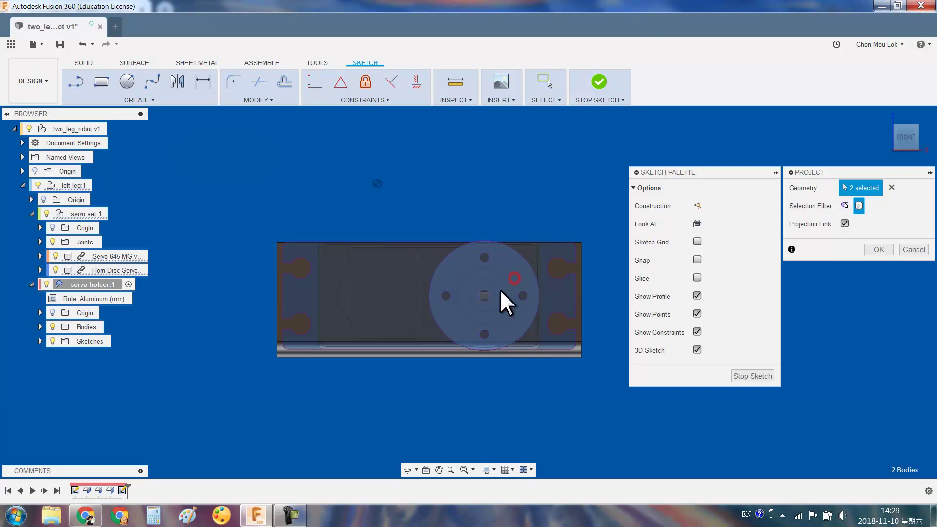
pyautogui.press('Return')
pyautogui.keyDown('shift'); pyautogui.moveTo(532, 251); pyautogui.dragTo(604, 293, button='middle'); pyautogui.keyUp('shift')
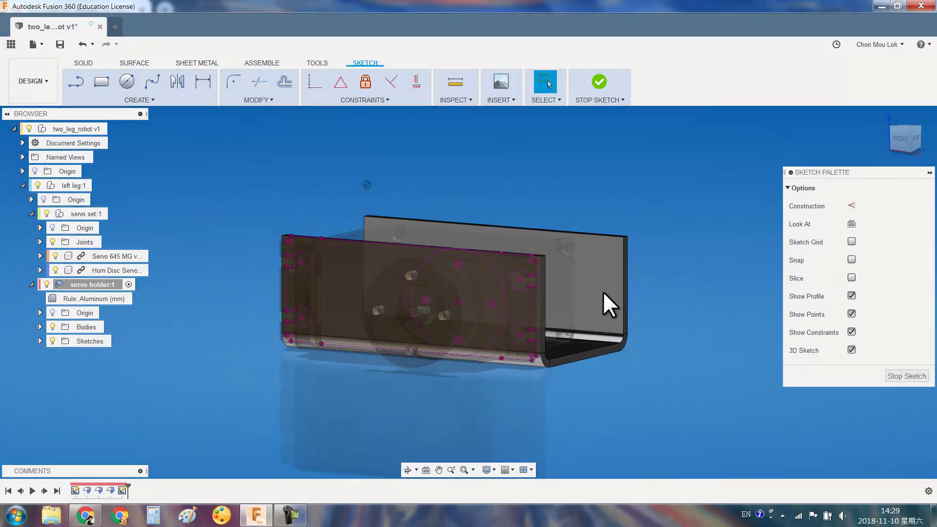
pyautogui.scroll(5, 527, 288)
# Draw circles over the servo's mounting-lug holes
pyautogui.press('c')
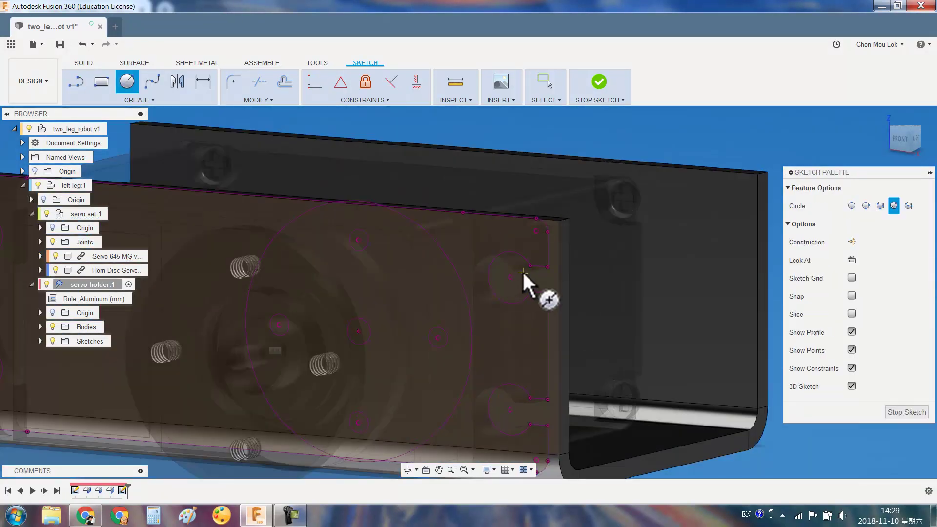
pyautogui.press('Escape')
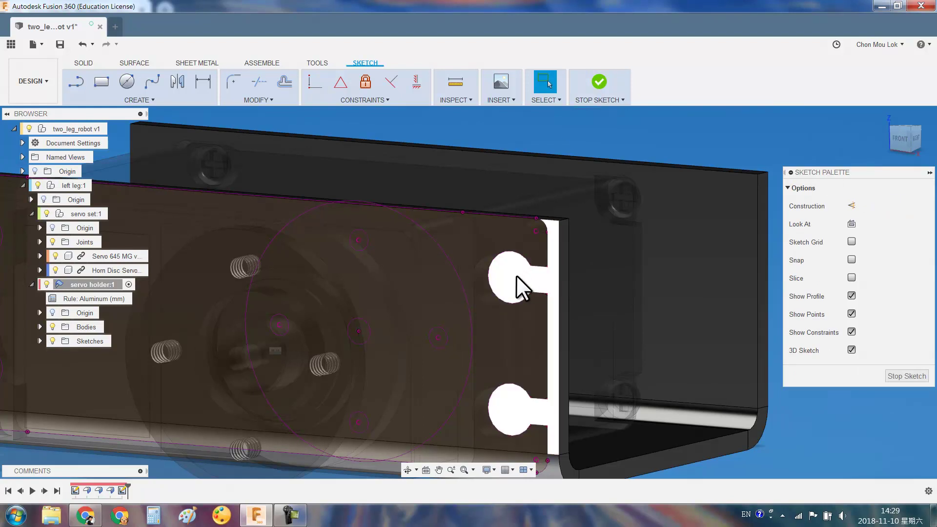
pyautogui.press('c')
pyautogui.click(510, 278)
pyautogui.click(510, 409)
pyautogui.scroll(-5, 558, 331)
pyautogui.scroll(5, 287, 283)
pyautogui.click(272, 268)
pyautogui.scroll(-5, 283, 424)
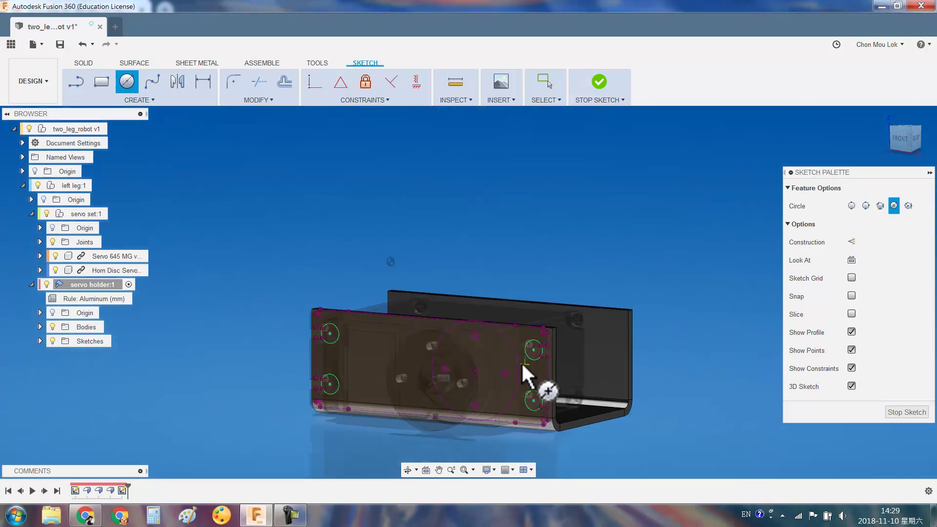
pyautogui.scroll(5, 558, 342)
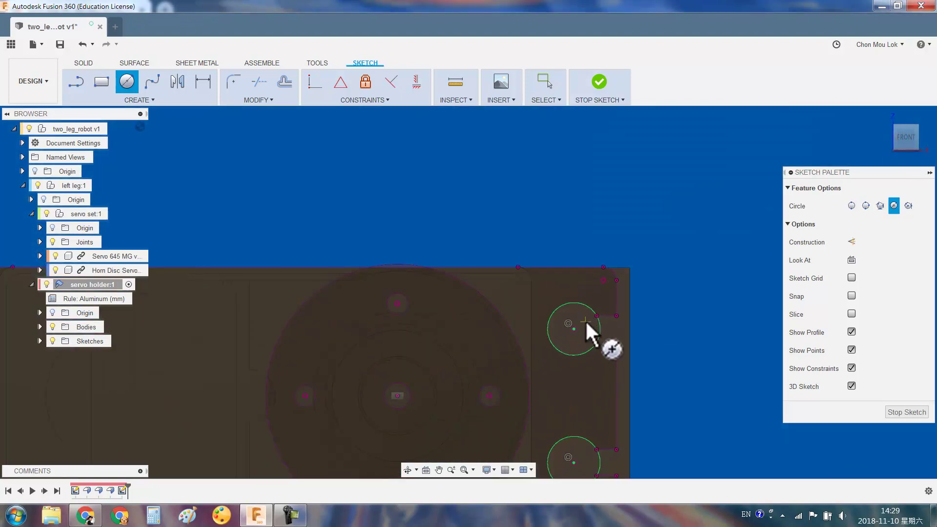
# Restart Project geometry and turn the view face-on to the side-wall sketch
pyautogui.write('spro')
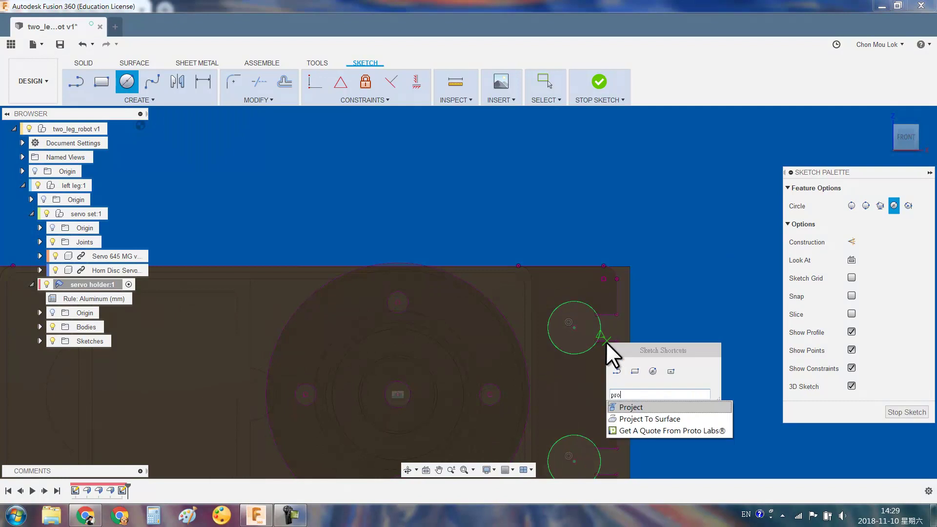
pyautogui.press('Return')
pyautogui.keyDown('shift'); pyautogui.moveTo(540, 320); pyautogui.dragTo(232, 296, button='middle'); pyautogui.keyUp('shift')
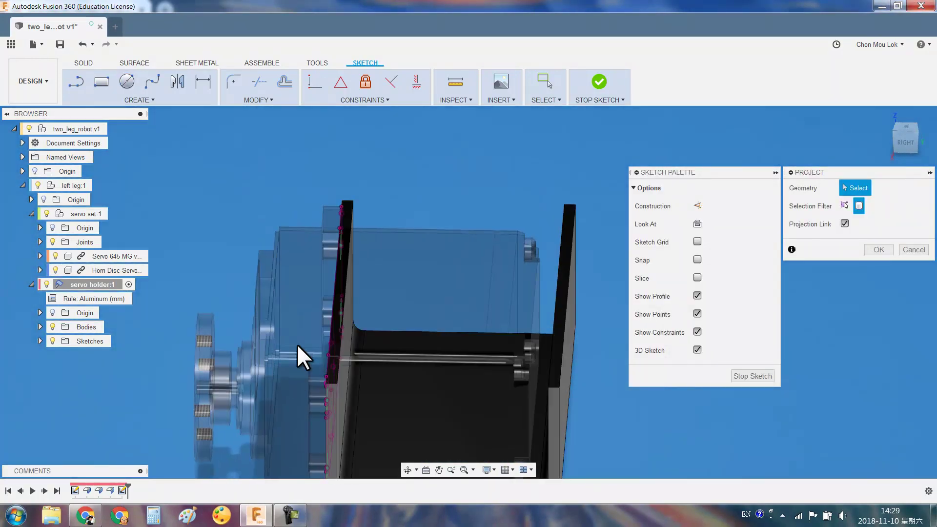
pyautogui.scroll(2, 236, 289)
pyautogui.scroll(2, 237, 289)
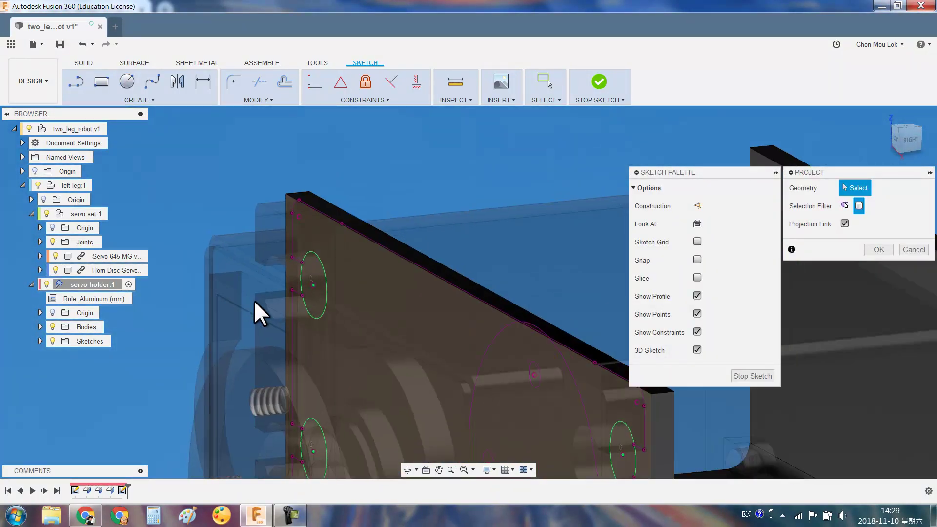
pyautogui.scroll(1, 253, 300)
pyautogui.click(651, 227)
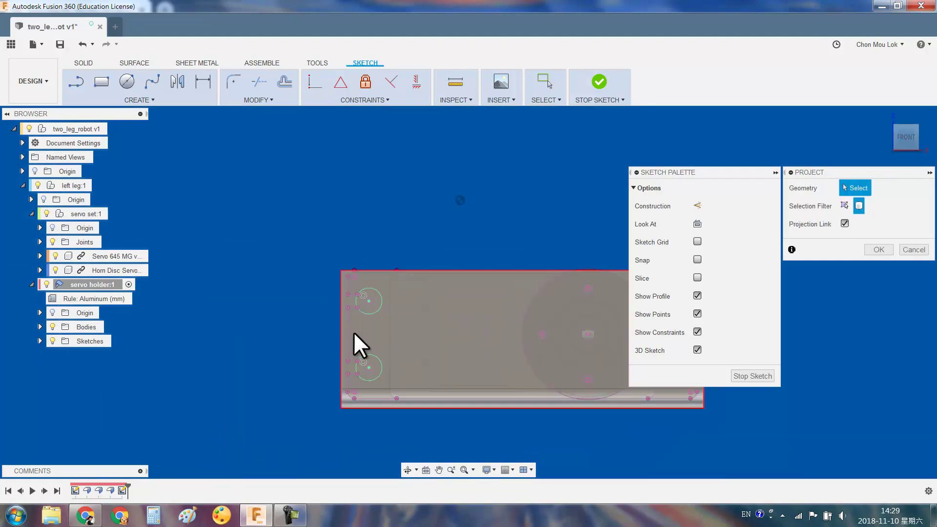
pyautogui.keyDown('shift'); pyautogui.moveTo(330, 333); pyautogui.dragTo(373, 397, button='middle'); pyautogui.keyUp('shift')
pyautogui.scroll(3, 372, 397)
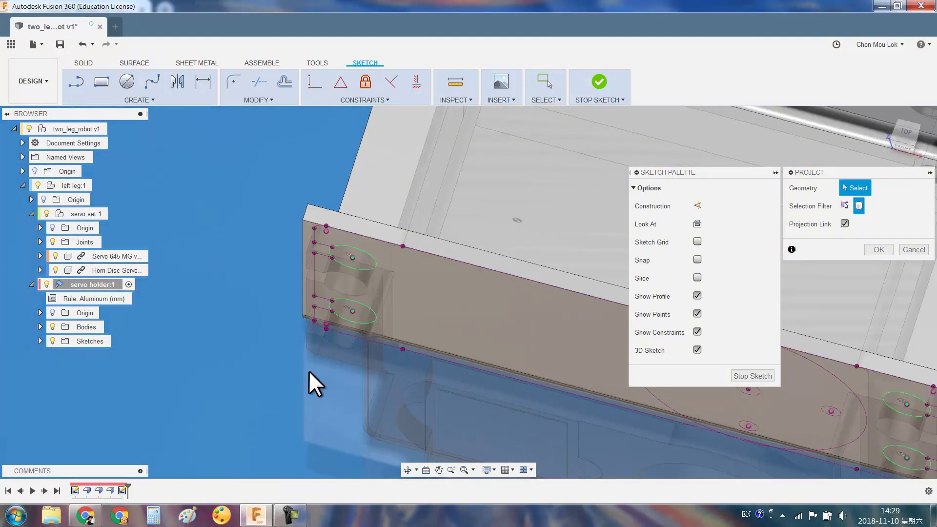
pyautogui.scroll(2, 380, 347)
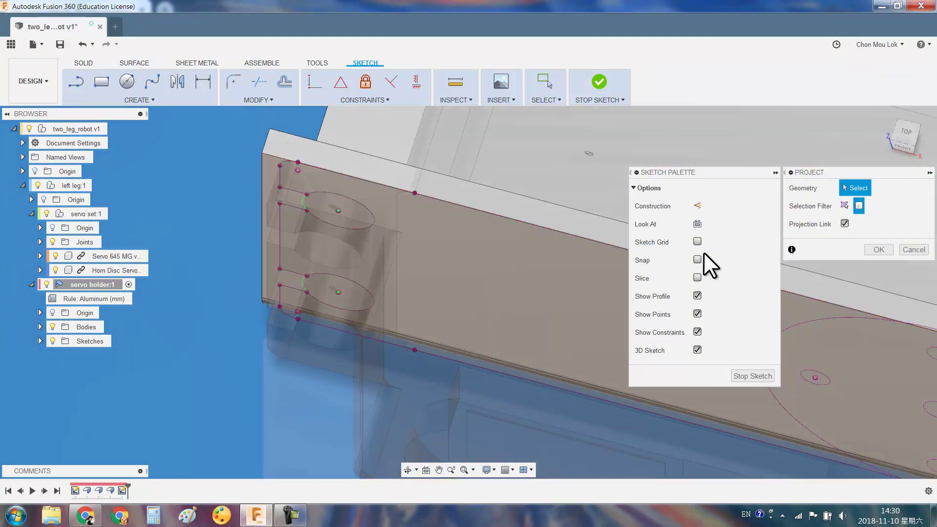
# Project one face and two plate edges, including the top edge, into the sketch
pyautogui.click(845, 206)
pyautogui.click(404, 410)
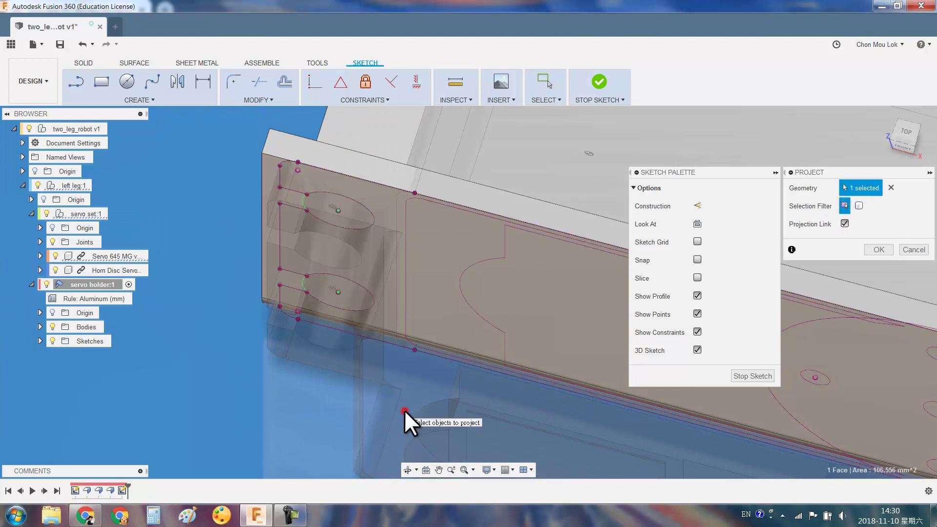
pyautogui.click(353, 379)
pyautogui.scroll(-3, 353, 379)
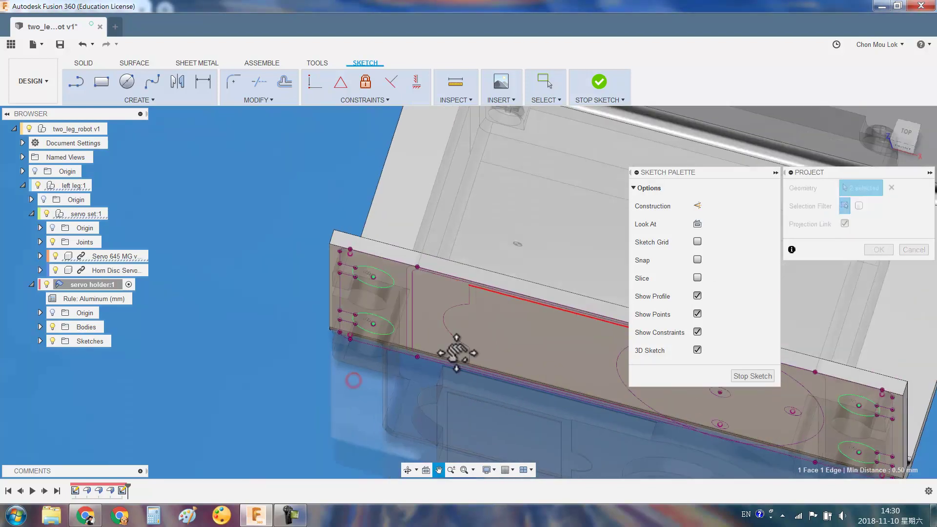
pyautogui.scroll(2, 581, 362)
pyautogui.click(565, 357)
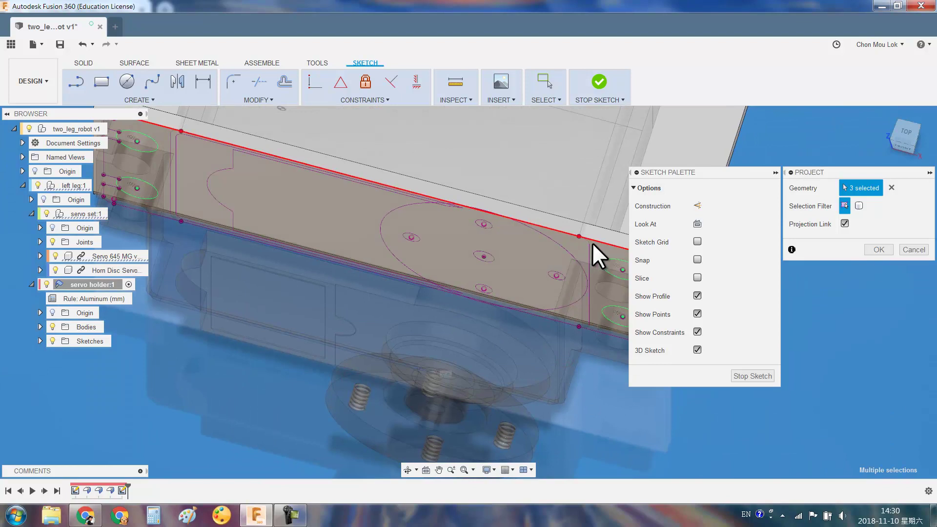
pyautogui.click(868, 250)
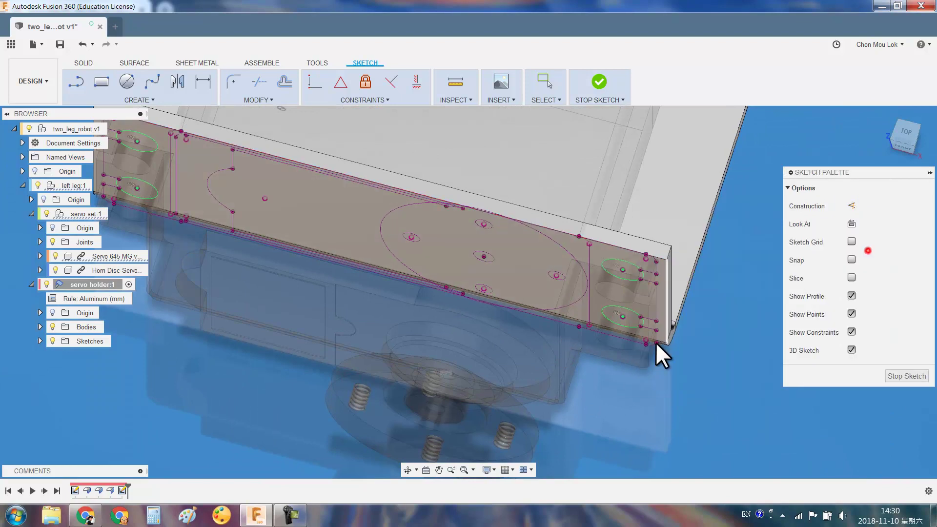
pyautogui.keyDown('shift'); pyautogui.moveTo(786, 270); pyautogui.dragTo(356, 262, button='middle'); pyautogui.keyUp('shift')
# Draw a vertical sketch line from the plate's top edge to its bottom edge, near the right end
pyautogui.click(885, 149)
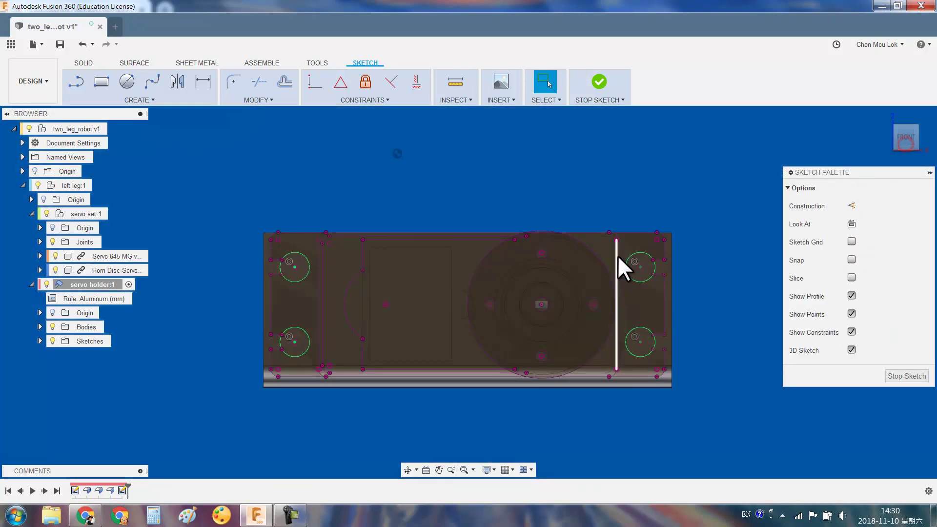
pyautogui.press('l')
pyautogui.click(622, 219)
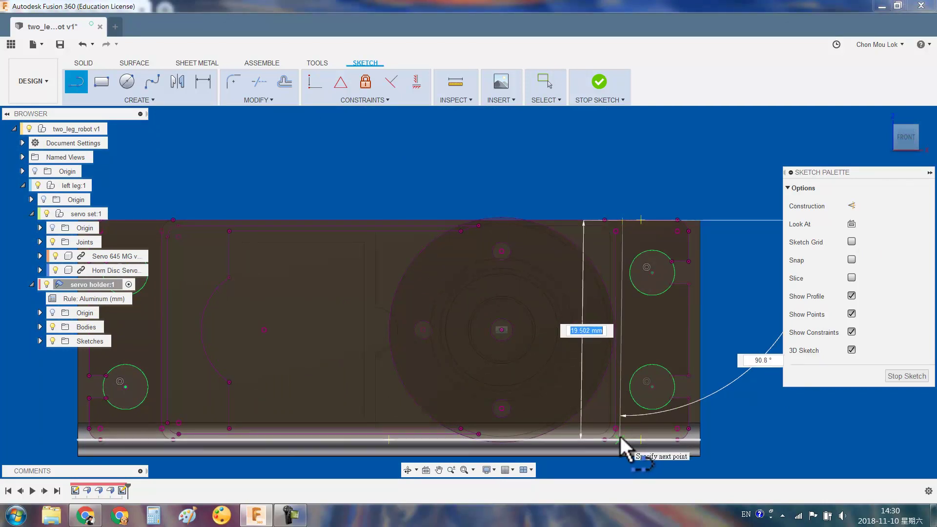
pyautogui.scroll(-2, 623, 441)
pyautogui.moveTo(906, 137); pyautogui.dragTo(839, 137)
pyautogui.click(903, 127)
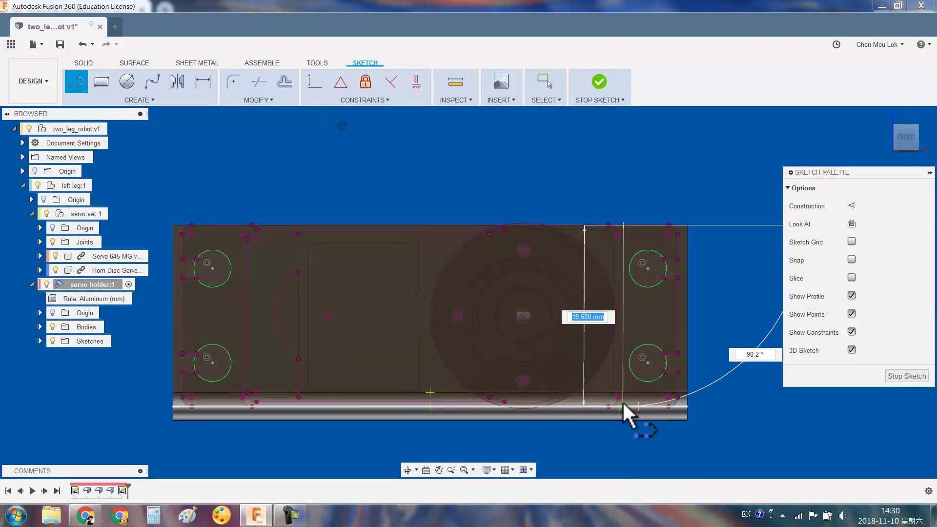
pyautogui.click(624, 445)
pyautogui.press('Escape')
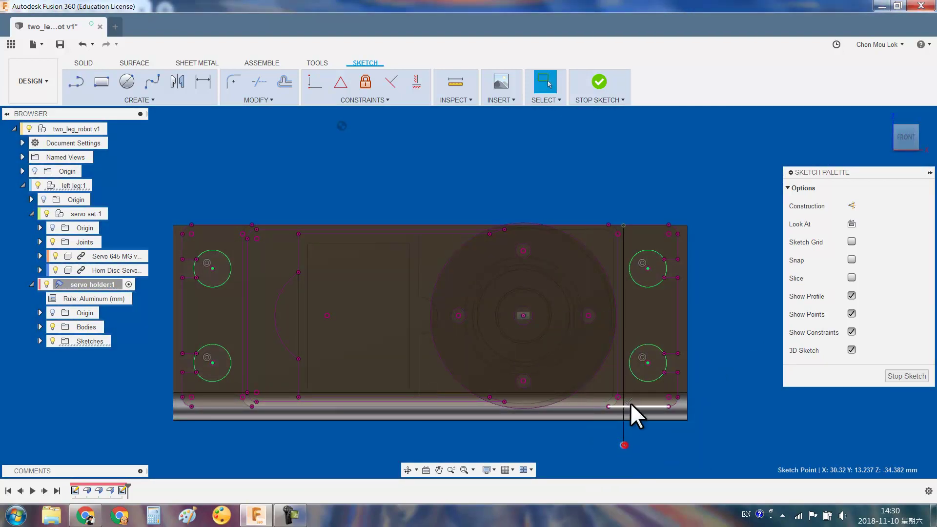
# Make the new line's end coincident with the bottom line and collinear with its neighbouring vertical line
pyautogui.moveTo(699, 430)
pyautogui.keyDown('shift'); pyautogui.mouseDown(button='middle')
pyautogui.moveTo(667, 421)
pyautogui.moveTo(593, 444)
pyautogui.mouseUp(button='middle'); pyautogui.keyUp('shift')
pyautogui.click(596, 413)
pyautogui.click(313, 88)
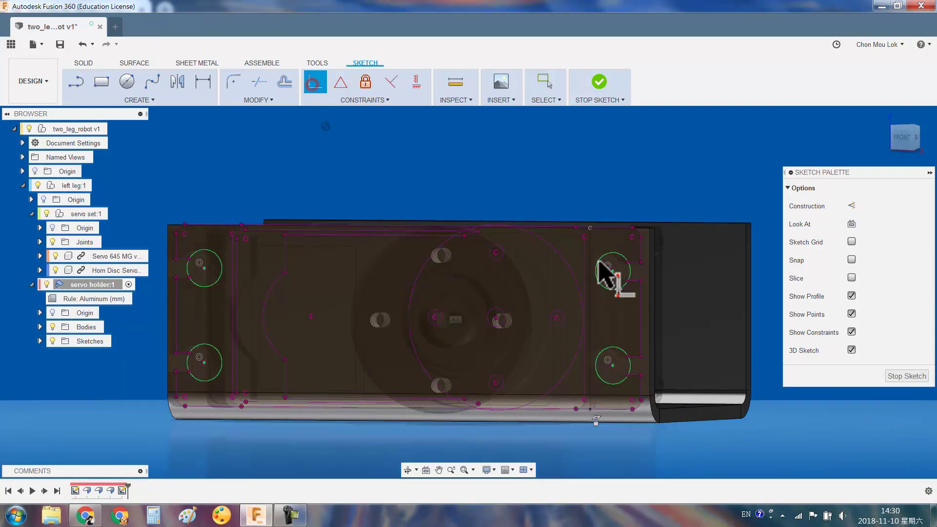
pyautogui.scroll(3, 598, 342)
pyautogui.scroll(2, 603, 337)
pyautogui.click(903, 137)
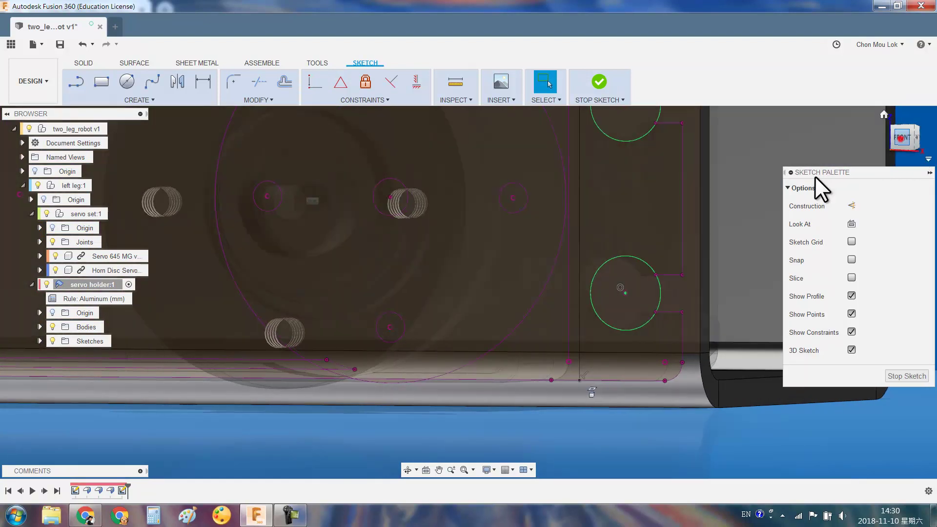
pyautogui.click(646, 272)
pyautogui.moveTo(651, 253)
pyautogui.mouseDown()
pyautogui.moveTo(614, 268)
pyautogui.moveTo(632, 271)
pyautogui.mouseUp()
pyautogui.keyDown('shift'); pyautogui.click(617, 271); pyautogui.keyUp('shift')
pyautogui.click(364, 100)
pyautogui.click(318, 117)
pyautogui.scroll(-2, 534, 184)
pyautogui.scroll(2, 335, 195)
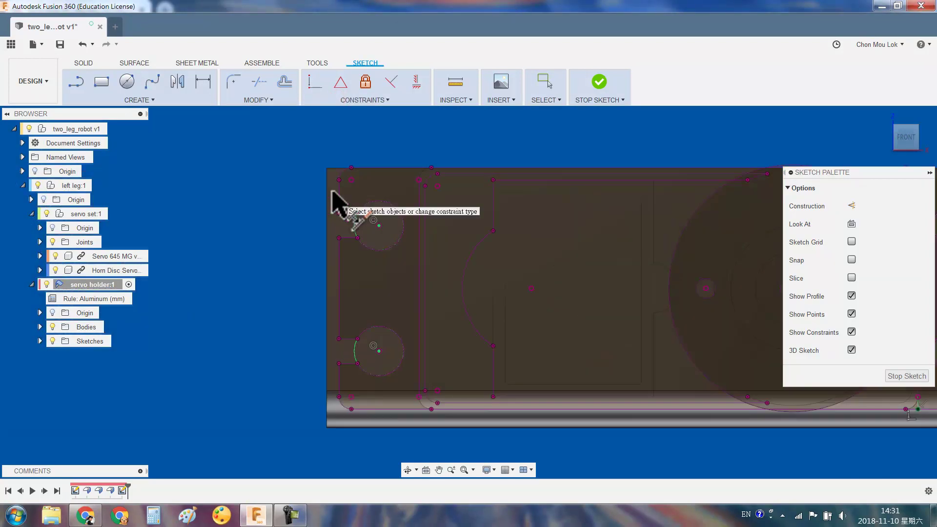
# Draw a second vertical line at the plate's left end, made collinear with its neighbouring line
pyautogui.press('l')
pyautogui.click(408, 169)
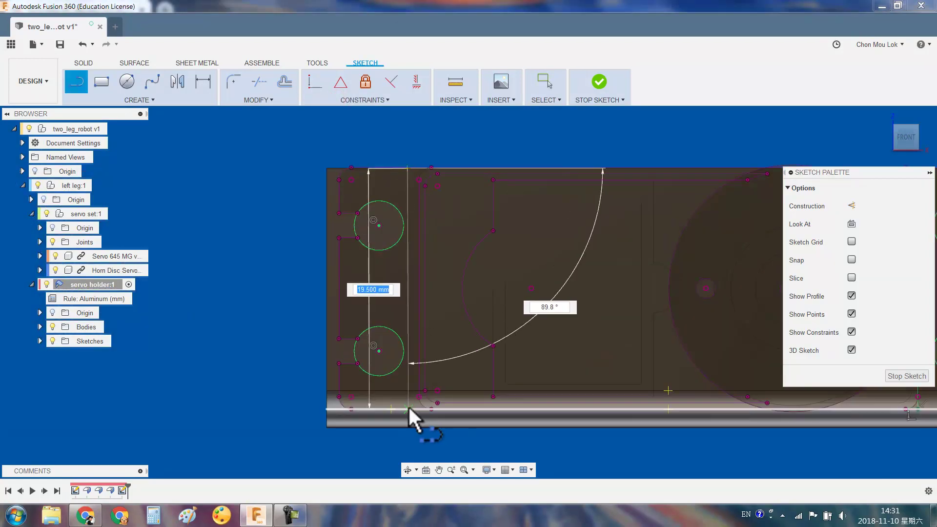
pyautogui.click(408, 449)
pyautogui.press('Escape')
pyautogui.moveTo(406, 450); pyautogui.dragTo(406, 408)
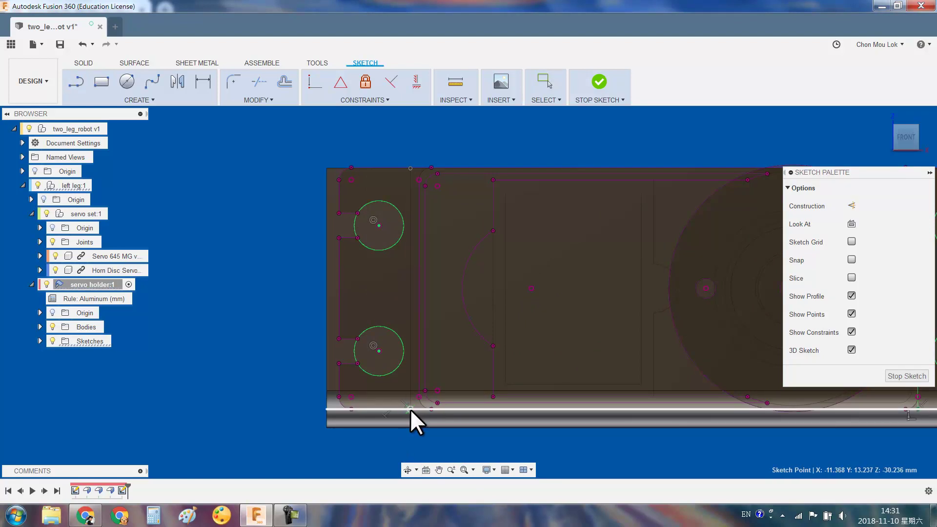
pyautogui.click(411, 279)
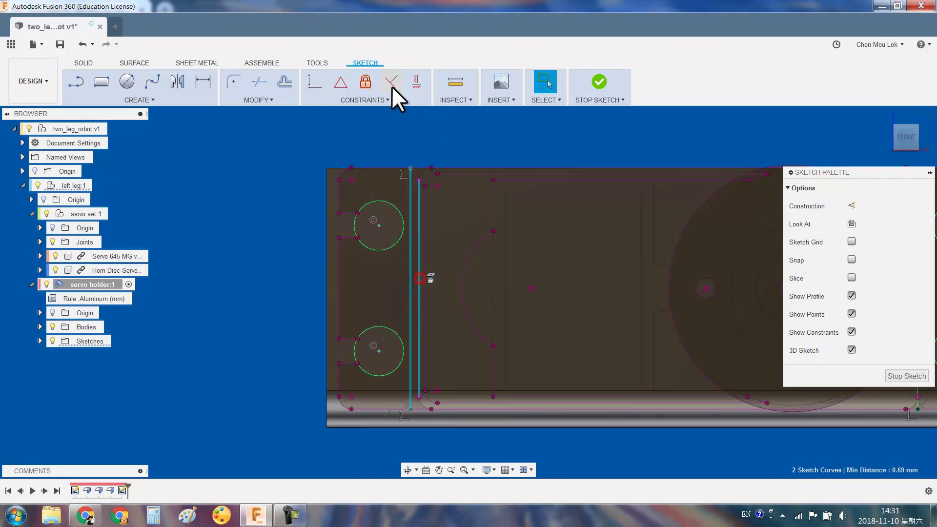
pyautogui.click(356, 102)
pyautogui.click(330, 136)
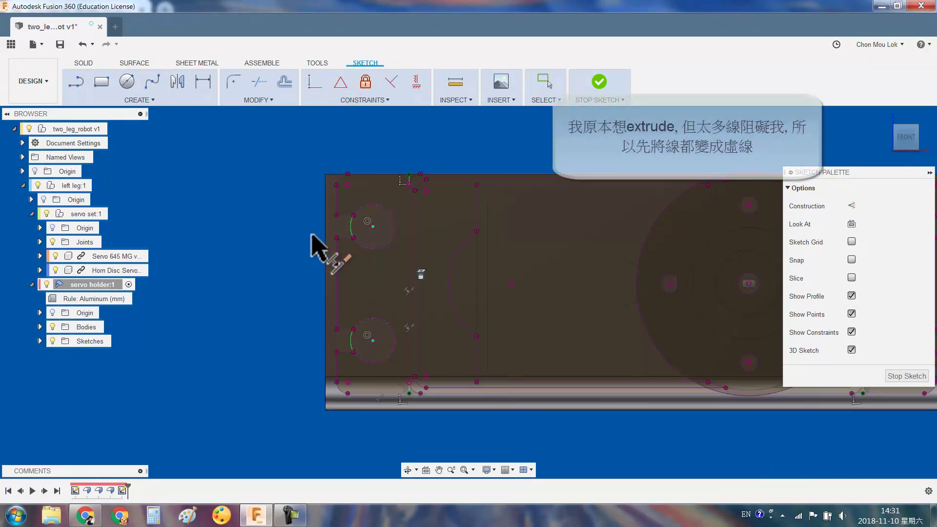
# Start a Join extrude of the two circles and the thin strip, dragged to 8.624 mm
pyautogui.press('e')
pyautogui.click(373, 227)
pyautogui.click(367, 349)
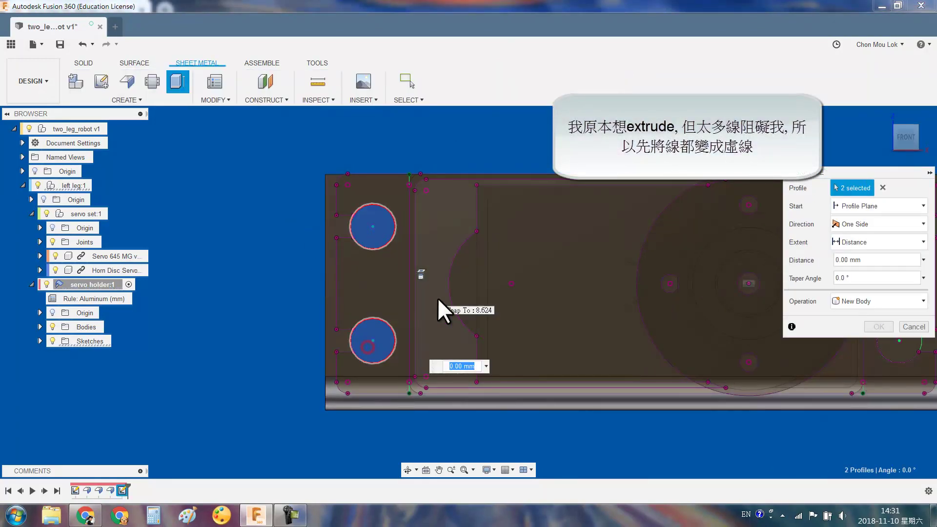
pyautogui.scroll(3, 413, 179)
pyautogui.click(409, 173)
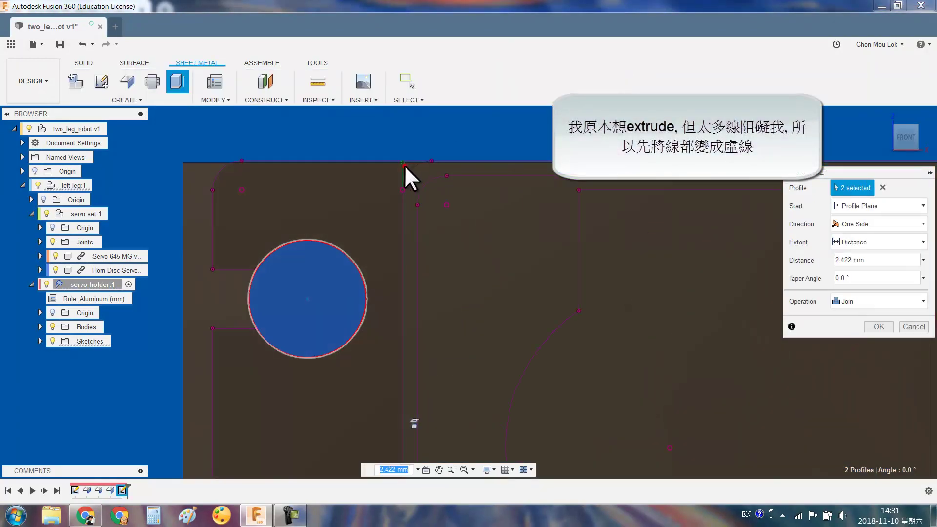
pyautogui.scroll(-3, 483, 191)
pyautogui.scroll(-2, 597, 247)
pyautogui.scroll(-1, 421, 237)
pyautogui.moveTo(218, 239); pyautogui.dragTo(194, 364)
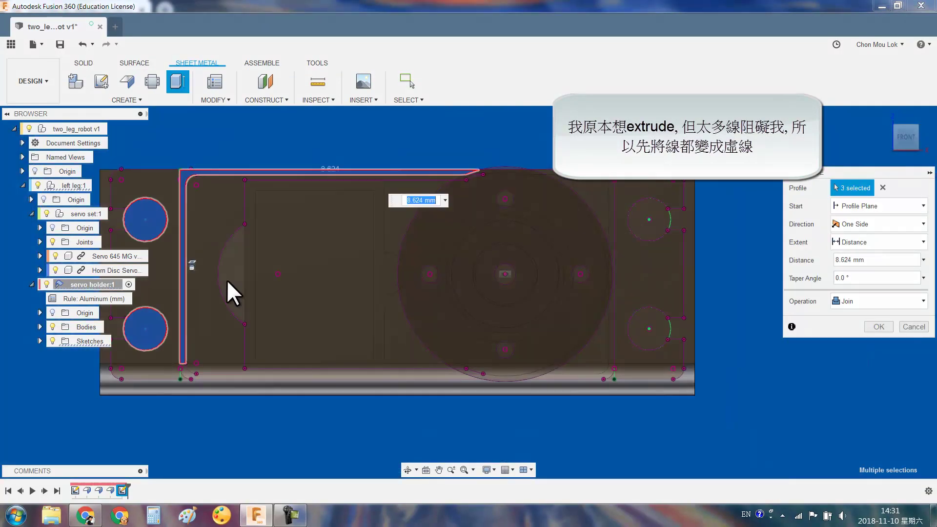
# Convert the side-wall outline's vertical, horizontal and short lines and its arc to construction geometry
pyautogui.moveTo(245, 168); pyautogui.dragTo(355, 176, button='middle')
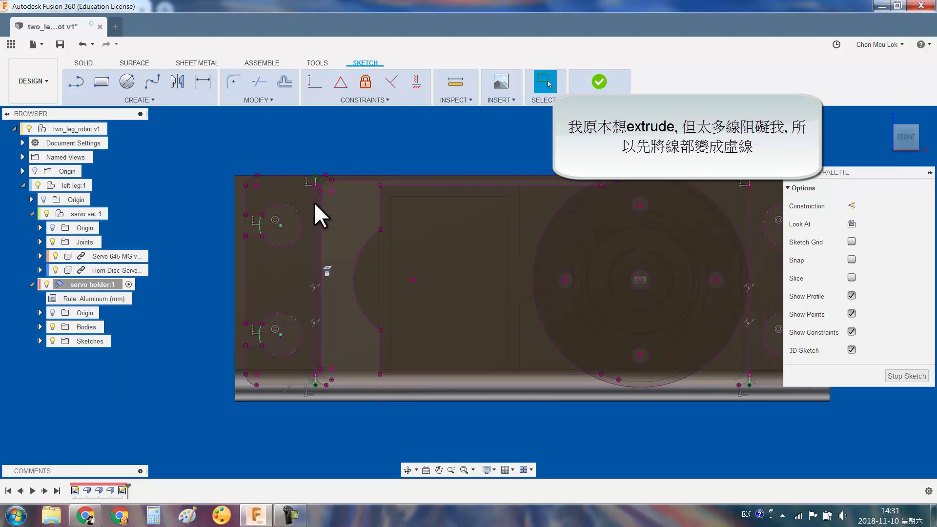
pyautogui.click(322, 228)
pyautogui.press('x')
pyautogui.click(345, 180)
pyautogui.press('x')
pyautogui.click(360, 249)
pyautogui.press('x')
pyautogui.click(381, 207)
pyautogui.press('x')
pyautogui.click(380, 354)
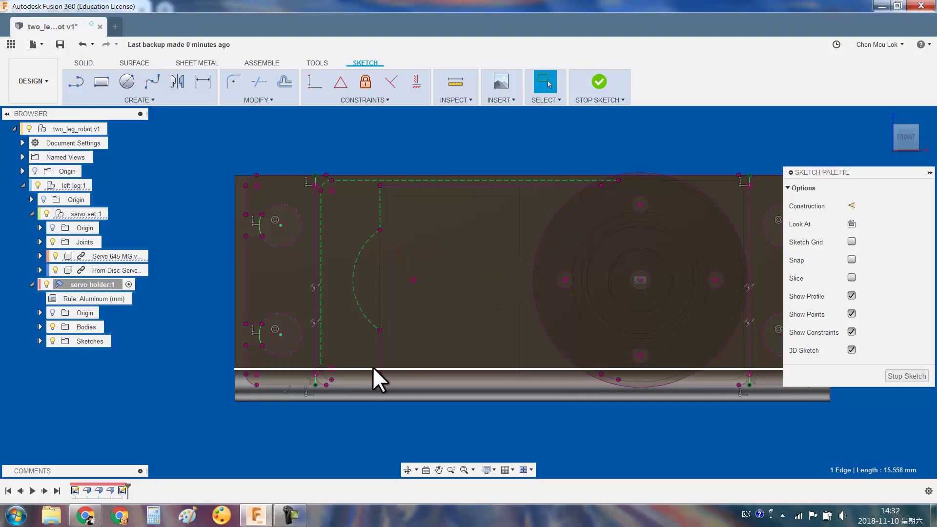
pyautogui.press('x')
pyautogui.click(341, 378)
pyautogui.press('x')
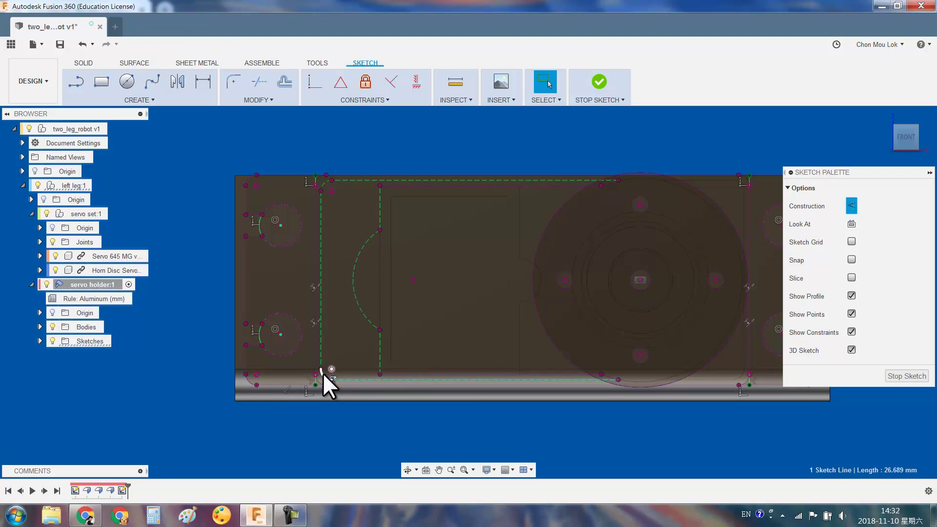
# Convert the large servo circle and the four small circles to construction geometry
pyautogui.scroll(-2, 508, 360)
pyautogui.click(489, 307)
pyautogui.press('x')
pyautogui.click(421, 277)
pyautogui.press('x')
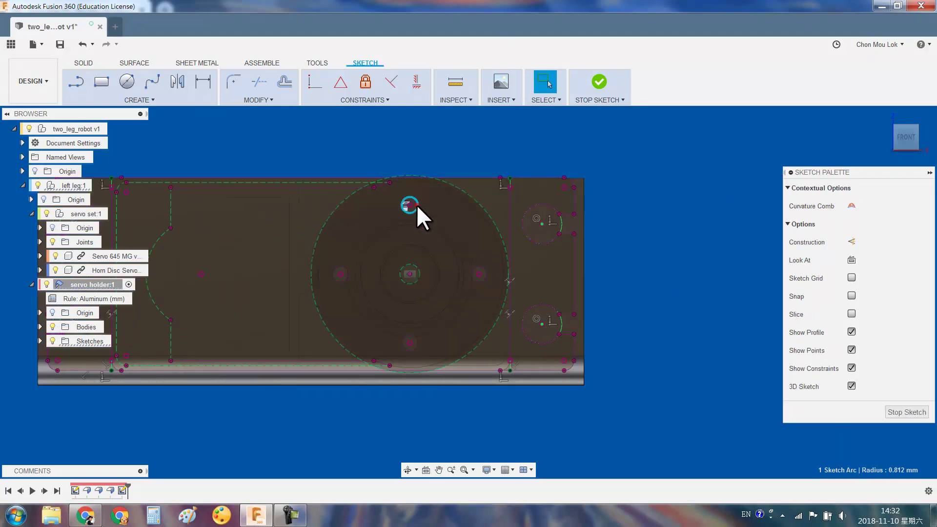
pyautogui.click(482, 265)
pyautogui.press('x')
pyautogui.click(414, 336)
pyautogui.press('x')
pyautogui.click(342, 276)
pyautogui.press('x')
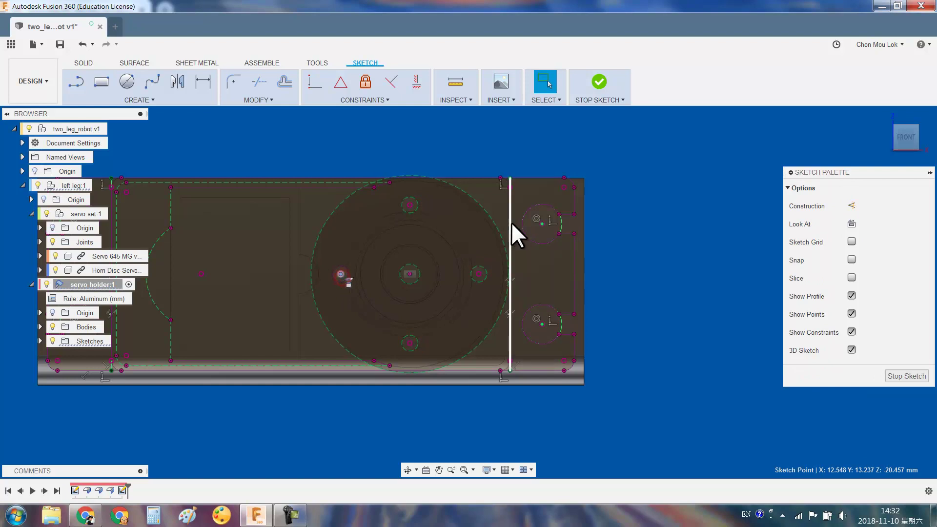
pyautogui.click(486, 370)
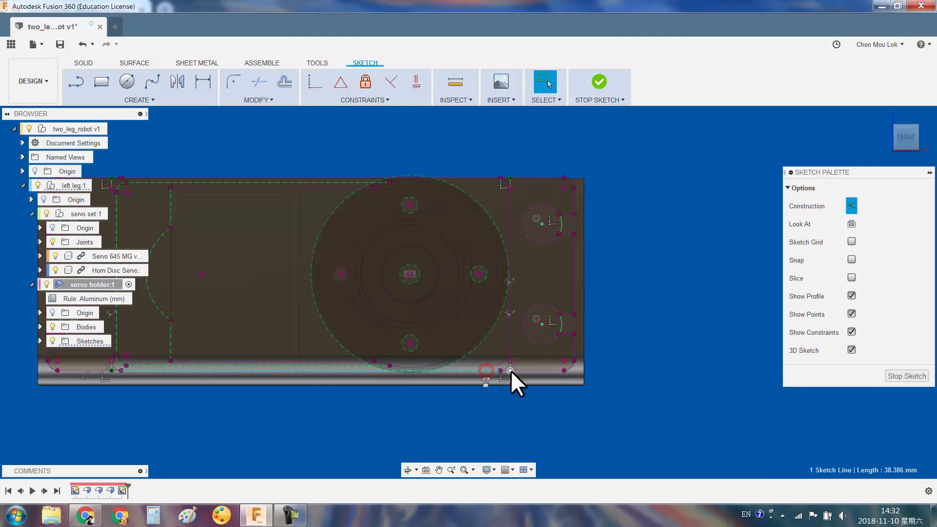
pyautogui.keyDown('shift'); pyautogui.moveTo(531, 368); pyautogui.dragTo(555, 367, button='middle'); pyautogui.keyUp('shift')
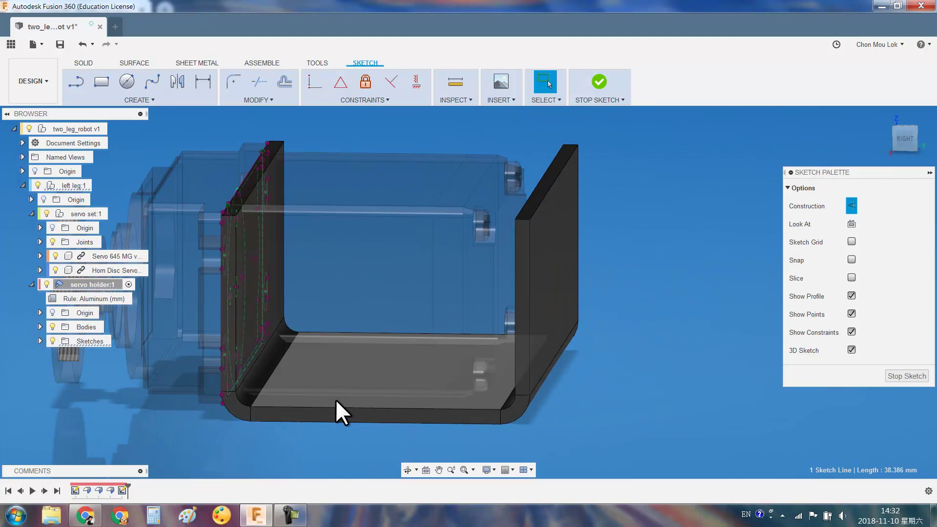
# Switch to the right-side view and drag the timeline marker back to just after the second feature
pyautogui.scroll(-3, 337, 340)
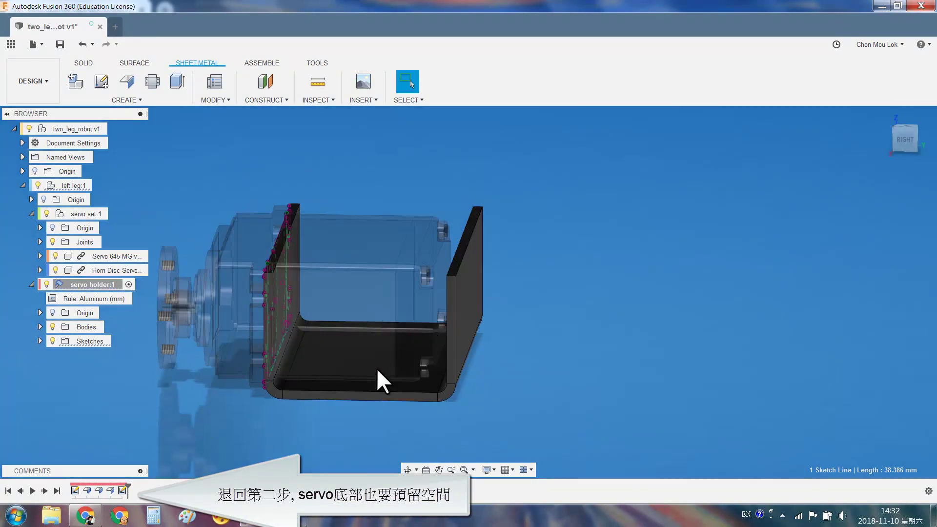
pyautogui.click(377, 368)
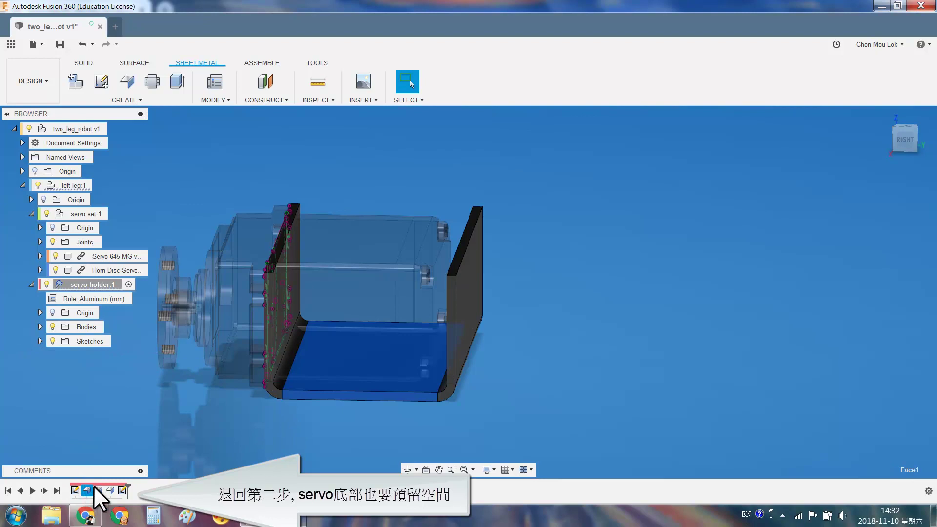
pyautogui.moveTo(128, 486); pyautogui.dragTo(88, 483)
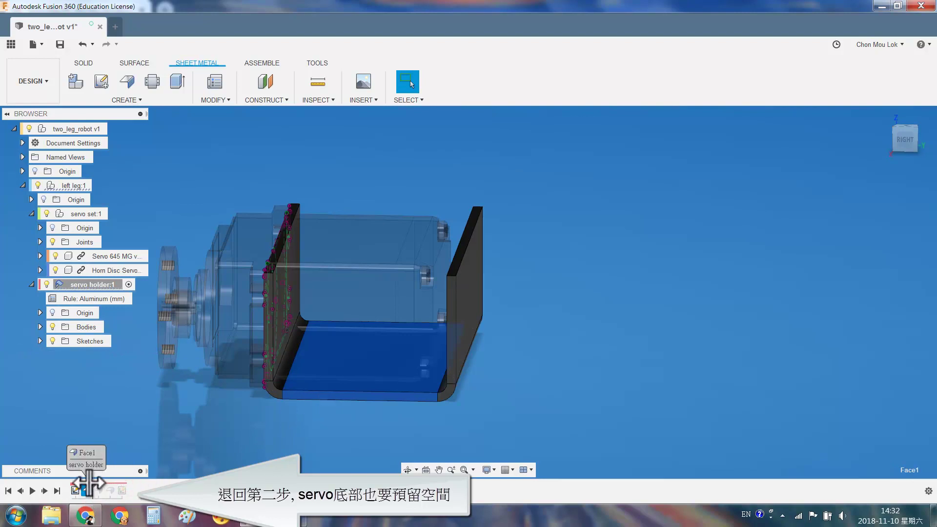
pyautogui.scroll(3, 360, 403)
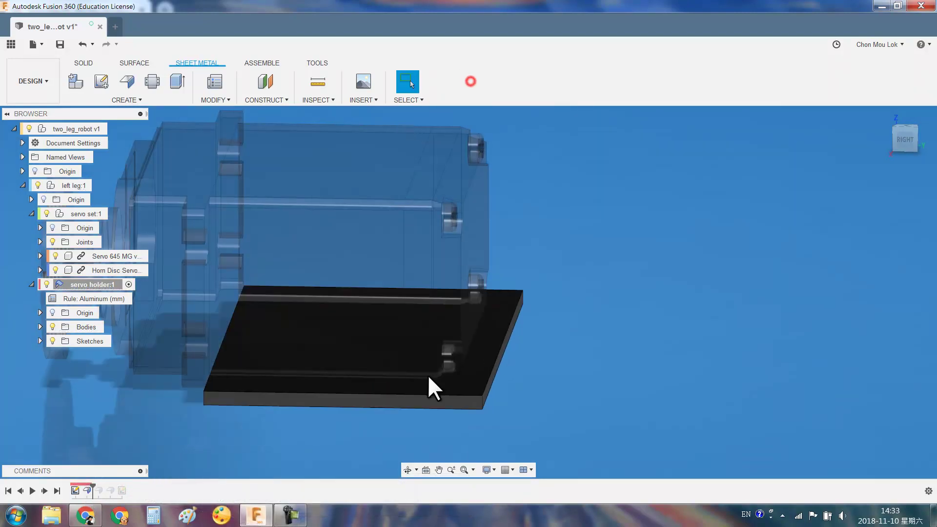
# Move the flat base plate 2 mm down with Move/Copy (smove)
pyautogui.keyDown('shift'); pyautogui.moveTo(335, 372); pyautogui.dragTo(842, 211, button='middle'); pyautogui.keyUp('shift')
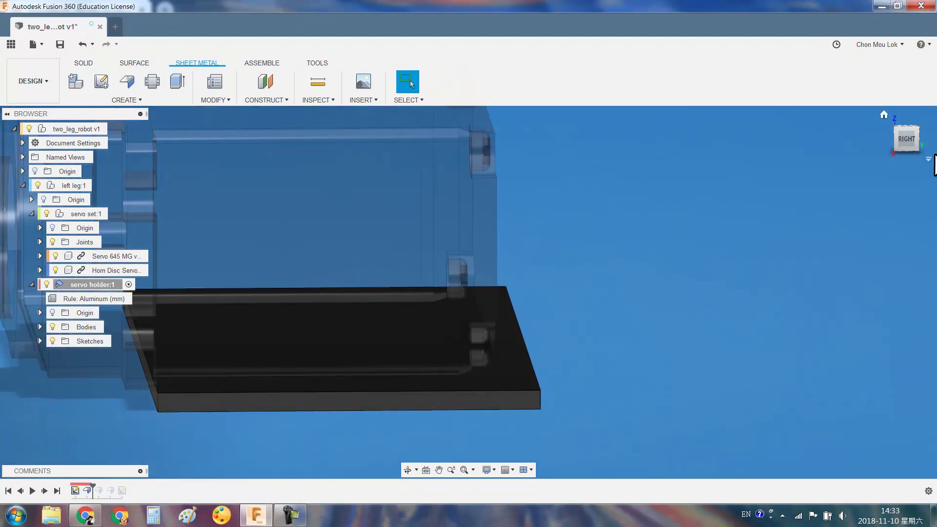
pyautogui.write('smove')
pyautogui.press('Return')
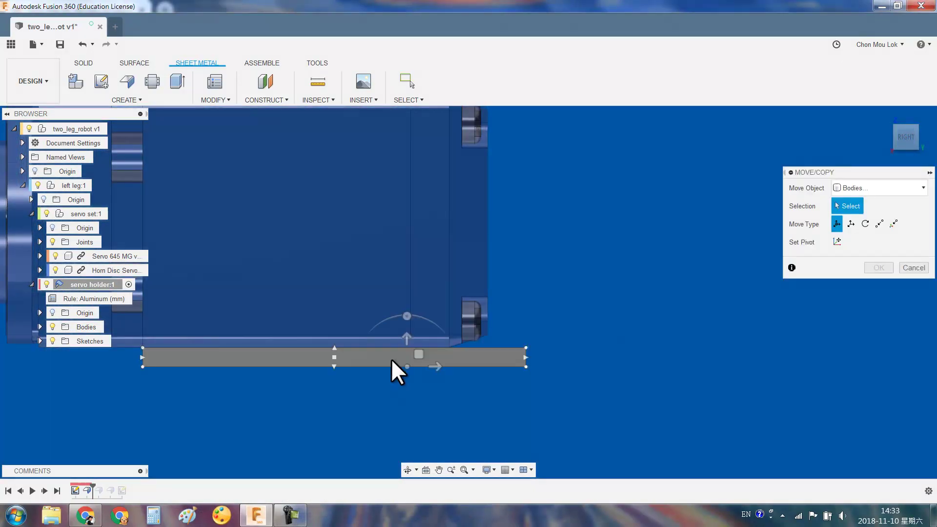
pyautogui.click(332, 355)
pyautogui.moveTo(335, 323); pyautogui.dragTo(335, 346)
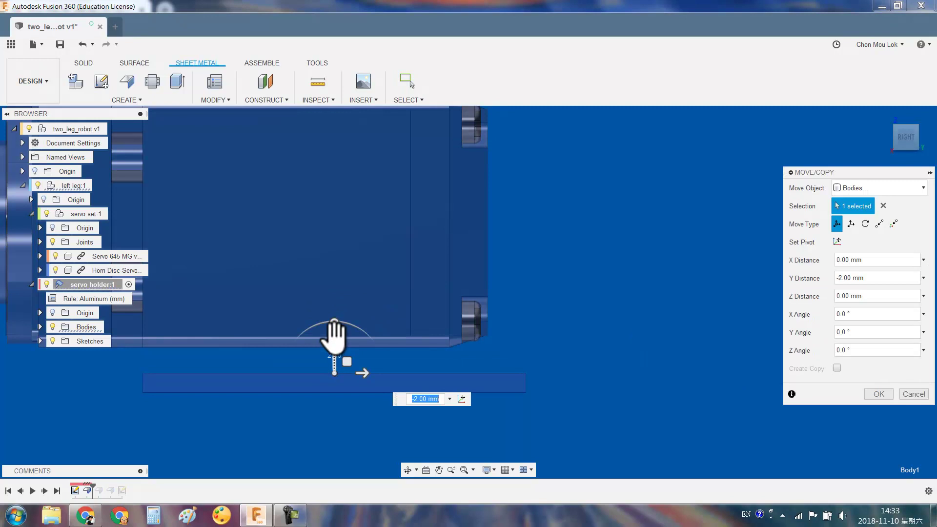
pyautogui.press('Return')
pyautogui.scroll(-3, 415, 307)
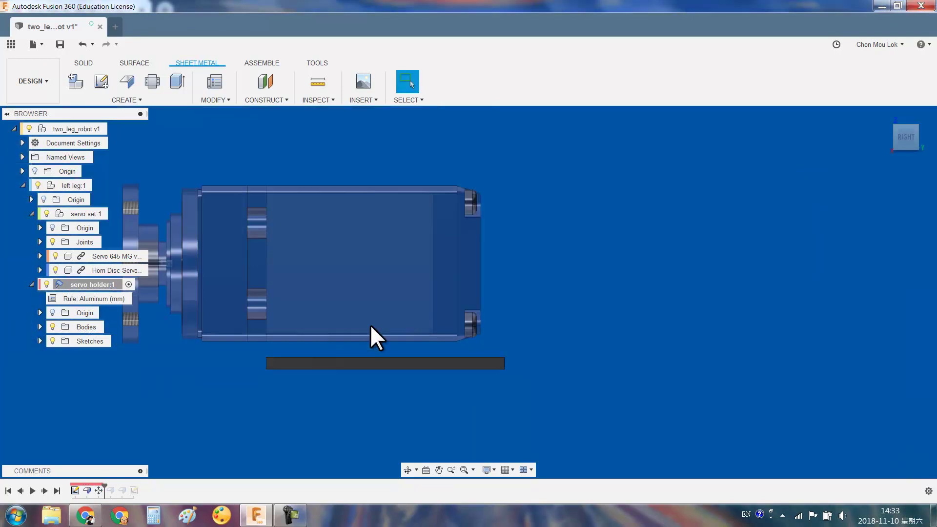
# Edit both flange features, raising the first flange's height from 21 to 23 mm
pyautogui.doubleClick(112, 482)
pyautogui.moveTo(270, 171); pyautogui.dragTo(267, 164)
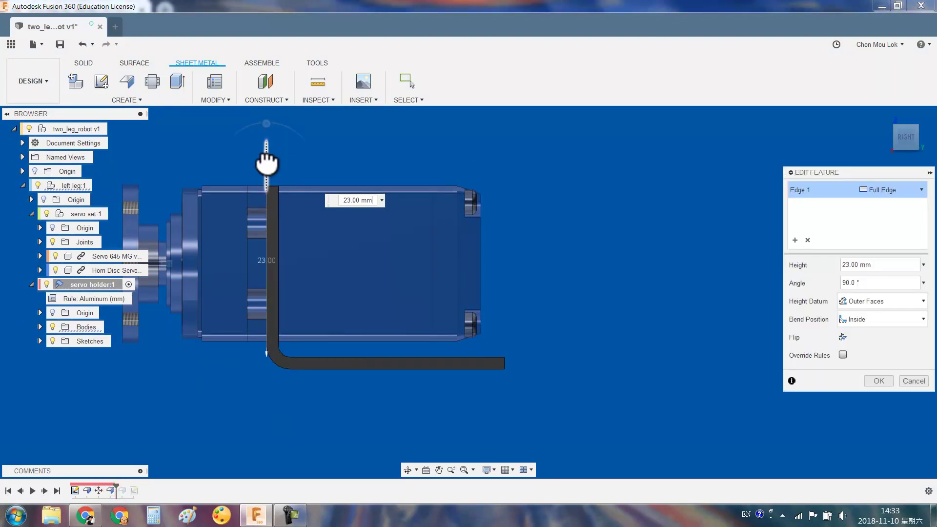
pyautogui.press('Return')
pyautogui.doubleClick(119, 488)
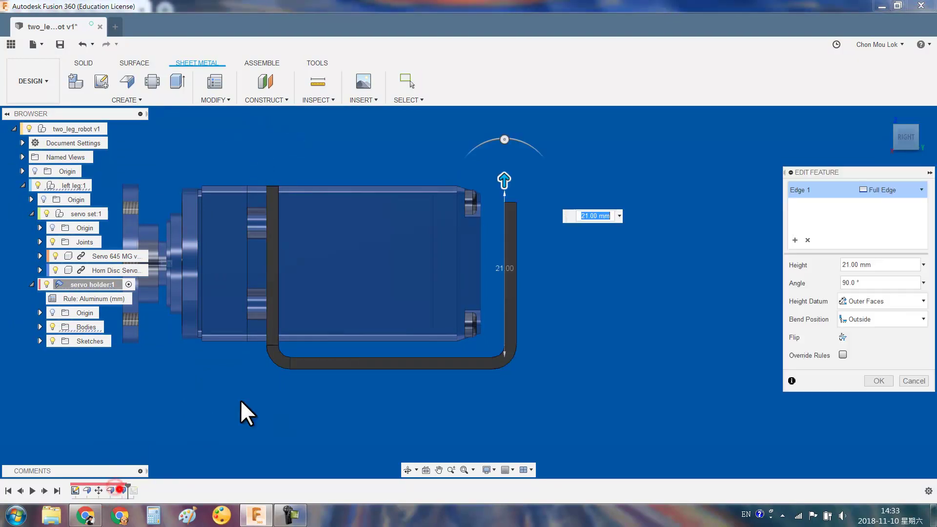
pyautogui.press('Return')
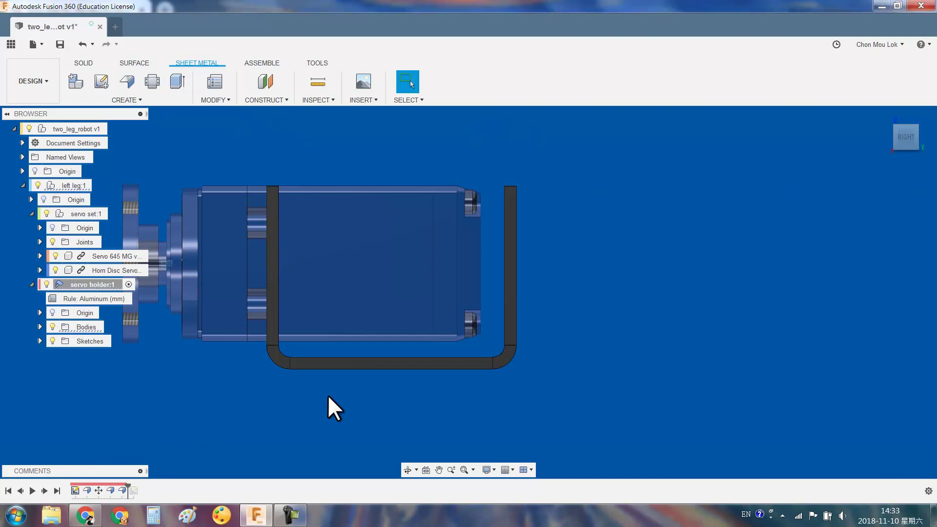
pyautogui.moveTo(128, 488); pyautogui.dragTo(140, 490)
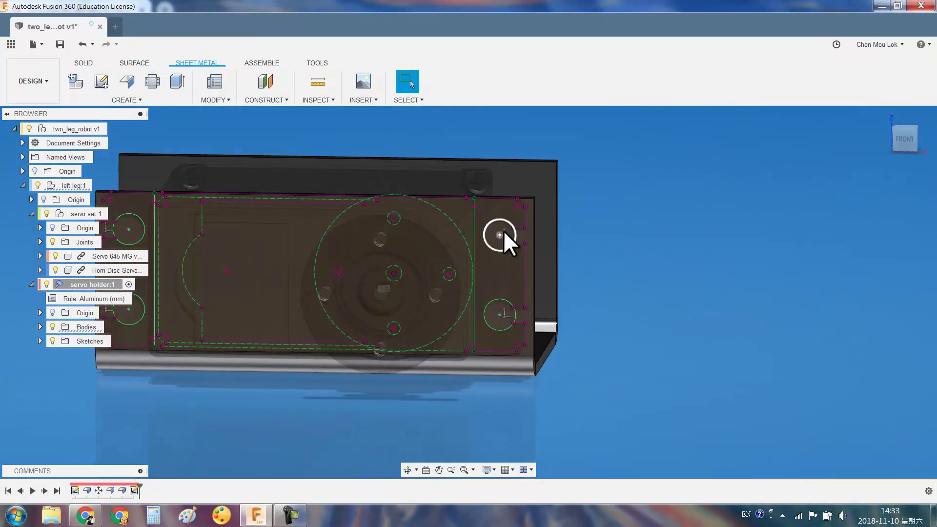
# Extrude-cut the four screw-hole circles through both flanges, with a To Object extent ending at the far flange
pyautogui.scroll(5, 474, 351)
pyautogui.click(427, 354)
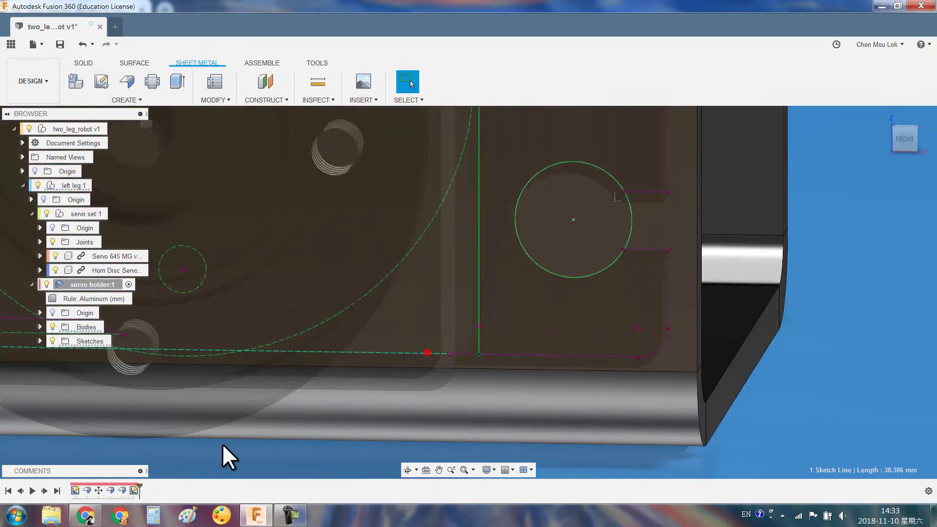
pyautogui.doubleClick(133, 489)
pyautogui.moveTo(430, 338)
pyautogui.mouseDown(button='middle')
pyautogui.moveTo(616, 338)
pyautogui.moveTo(706, 381)
pyautogui.mouseUp(button='middle')
pyautogui.press('e')
pyautogui.click(586, 128)
pyautogui.click(584, 295)
pyautogui.scroll(-5, 522, 204)
pyautogui.click(271, 247)
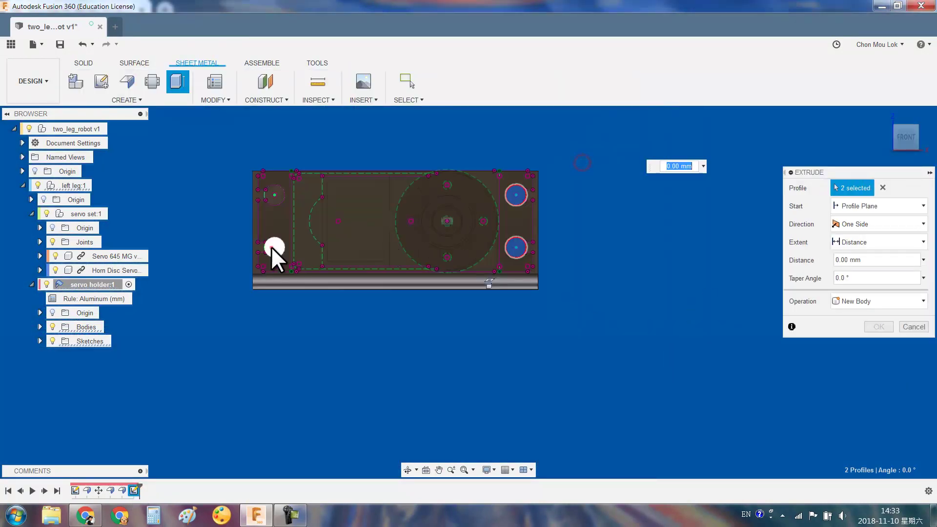
pyautogui.click(274, 195)
pyautogui.click(845, 271)
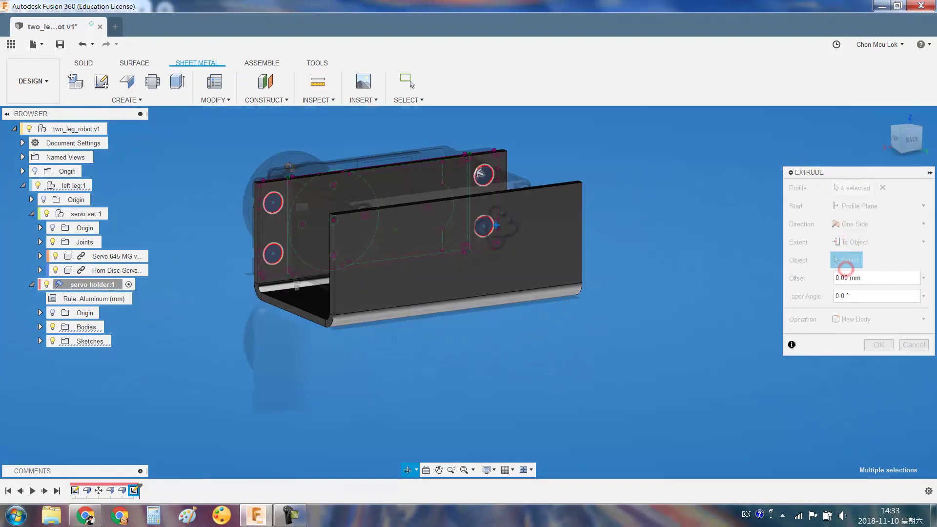
pyautogui.click(272, 221)
pyautogui.press('Return')
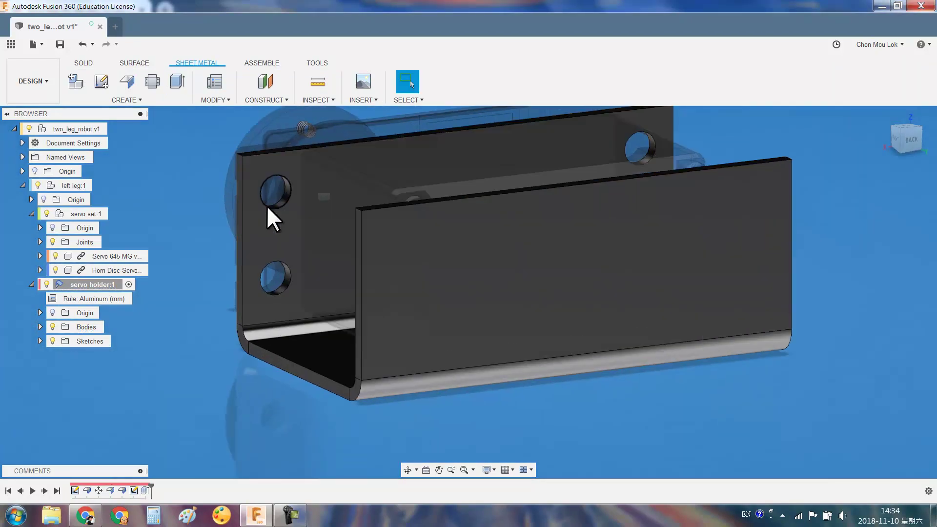
# Show Sketch3 and cut its rectangle profile To Object at the far face, leaving two narrow tabs
pyautogui.press('e')
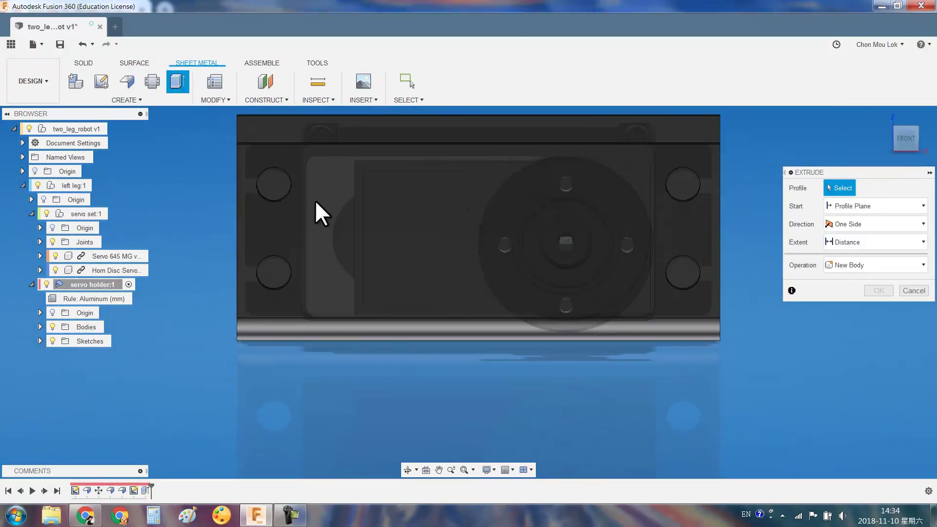
pyautogui.click(40, 341)
pyautogui.click(60, 369)
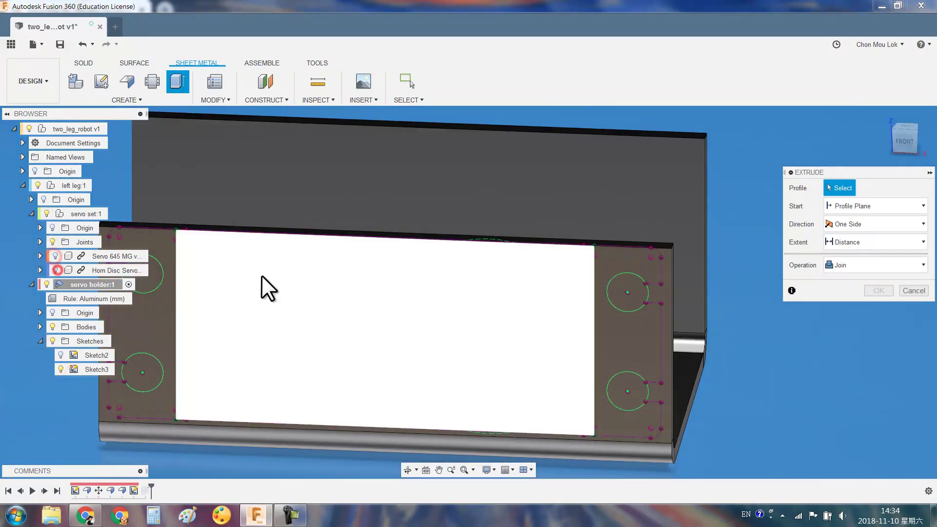
pyautogui.click(367, 256)
pyautogui.click(891, 242)
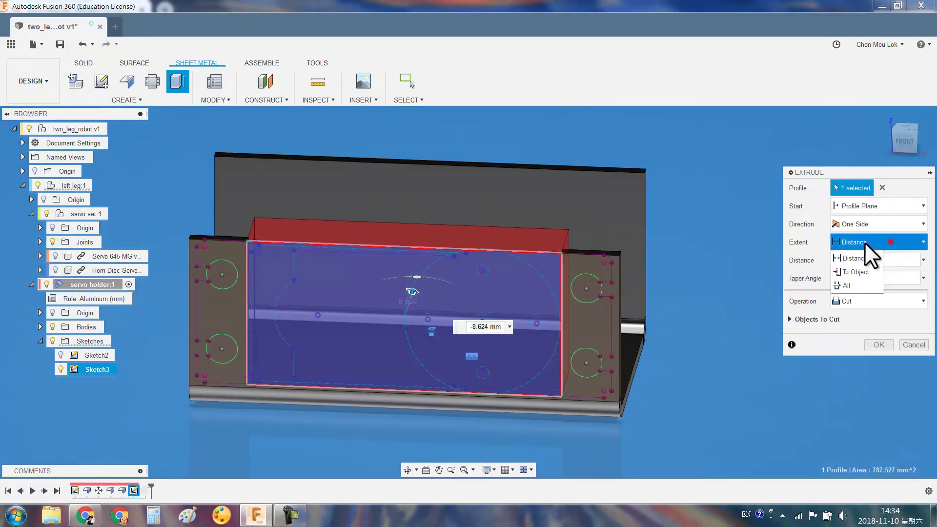
pyautogui.click(848, 275)
pyautogui.click(255, 275)
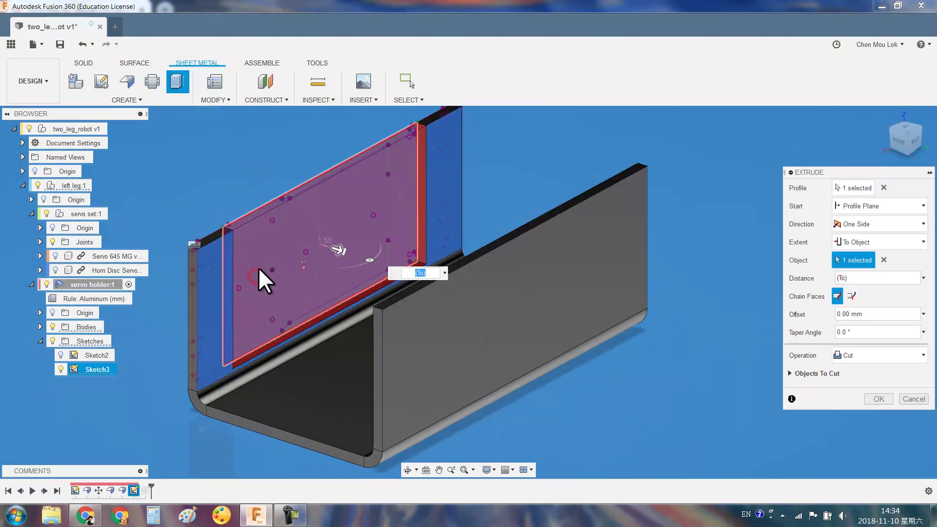
pyautogui.press('Return')
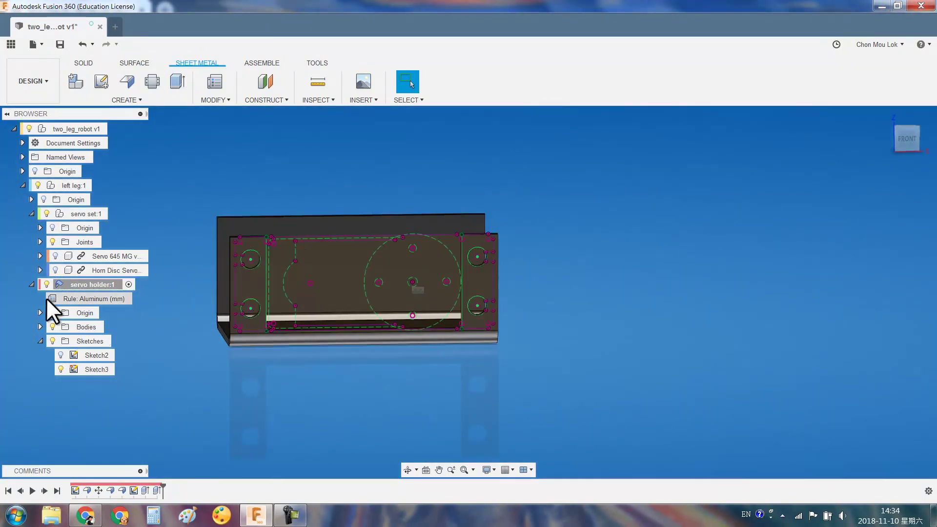
pyautogui.scroll(5, 464, 261)
pyautogui.moveTo(592, 313)
pyautogui.keyDown('shift'); pyautogui.mouseDown(button='middle')
pyautogui.moveTo(569, 325)
pyautogui.moveTo(51, 353)
pyautogui.mouseUp(button='middle'); pyautogui.keyUp('shift')
pyautogui.scroll(-5, 515, 347)
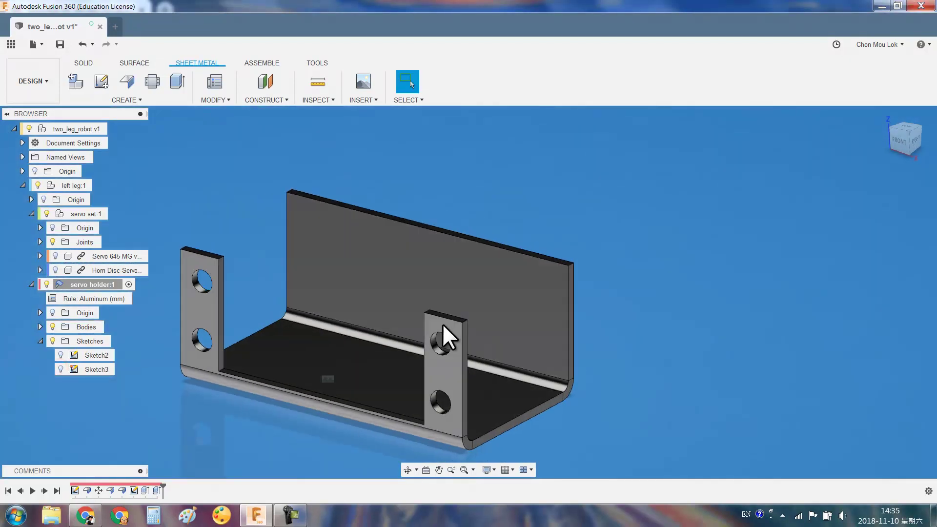
# Start a sketch on the back wall and project the servo's mounting hole into it
pyautogui.scroll(5, 528, 274)
pyautogui.keyDown('shift'); pyautogui.moveTo(435, 242); pyautogui.dragTo(195, 249, button='middle'); pyautogui.keyUp('shift')
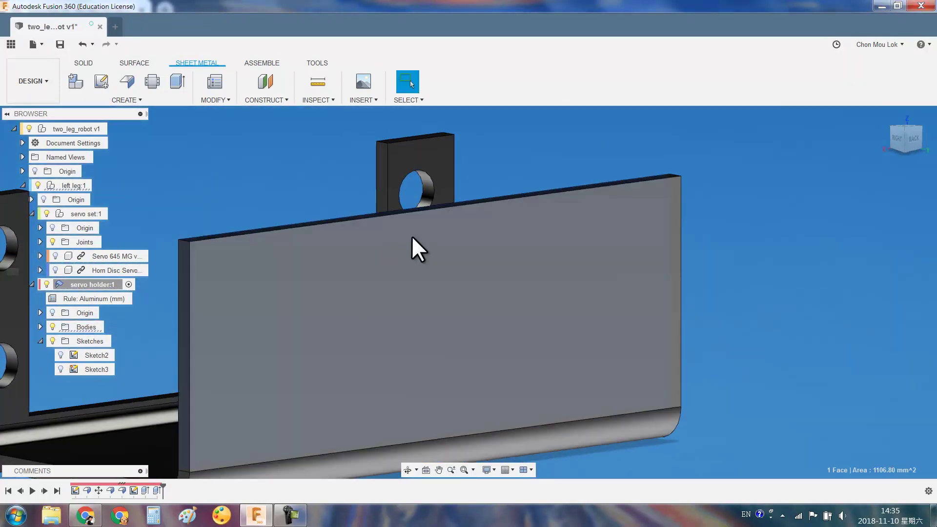
pyautogui.click(100, 78)
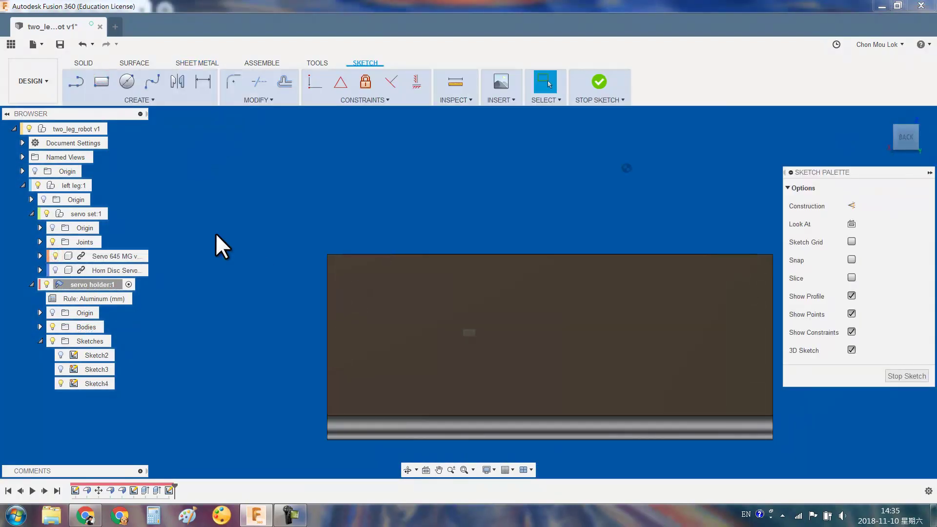
pyautogui.keyDown('shift'); pyautogui.moveTo(376, 236); pyautogui.dragTo(397, 249, button='middle'); pyautogui.keyUp('shift')
pyautogui.write('sproj')
pyautogui.press('Return')
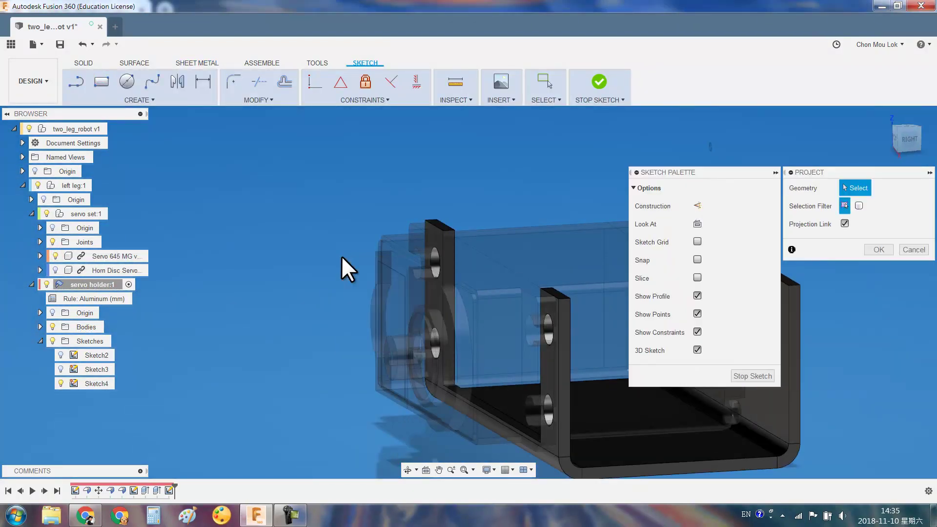
pyautogui.keyDown('shift'); pyautogui.moveTo(341, 256); pyautogui.dragTo(335, 284, button='middle'); pyautogui.keyUp('shift')
pyautogui.click(169, 298)
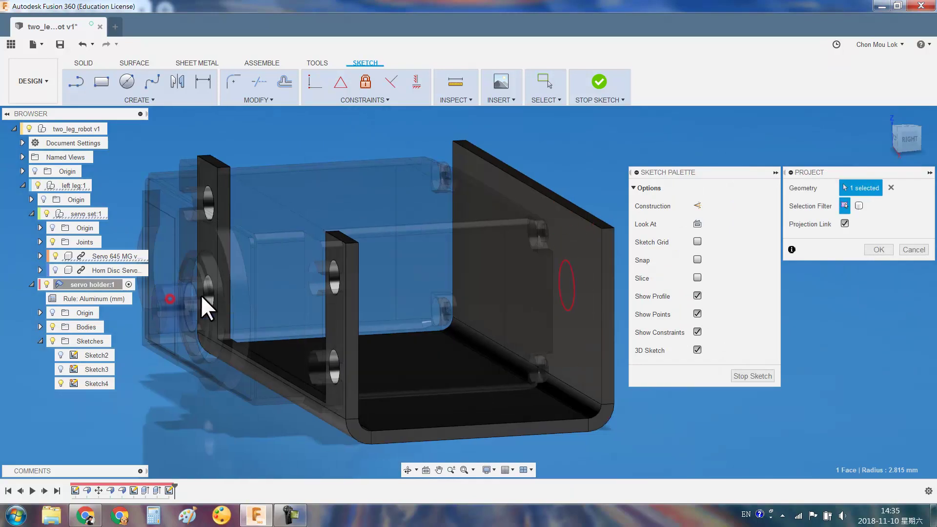
pyautogui.click(878, 250)
pyautogui.click(907, 140)
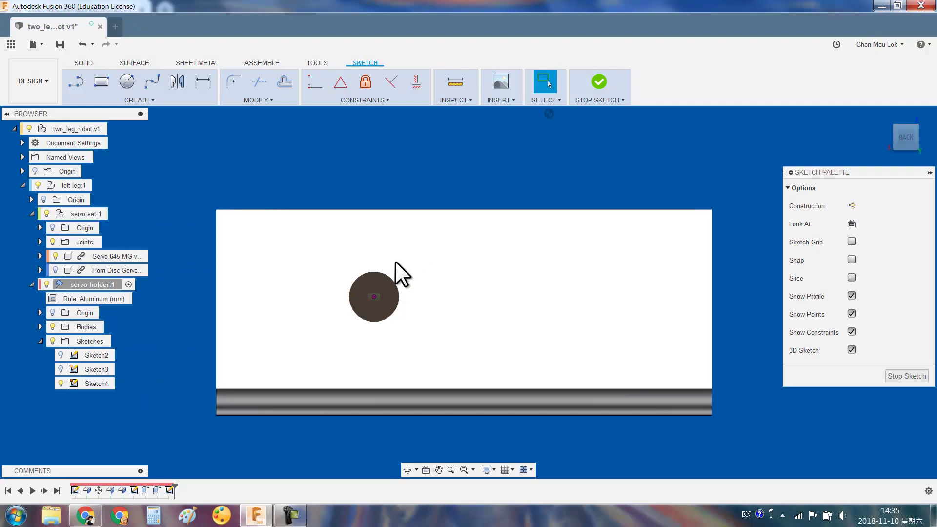
# Draw a 3 mm circle on the projected hole and set up an extrude cut To Object
pyautogui.press('c')
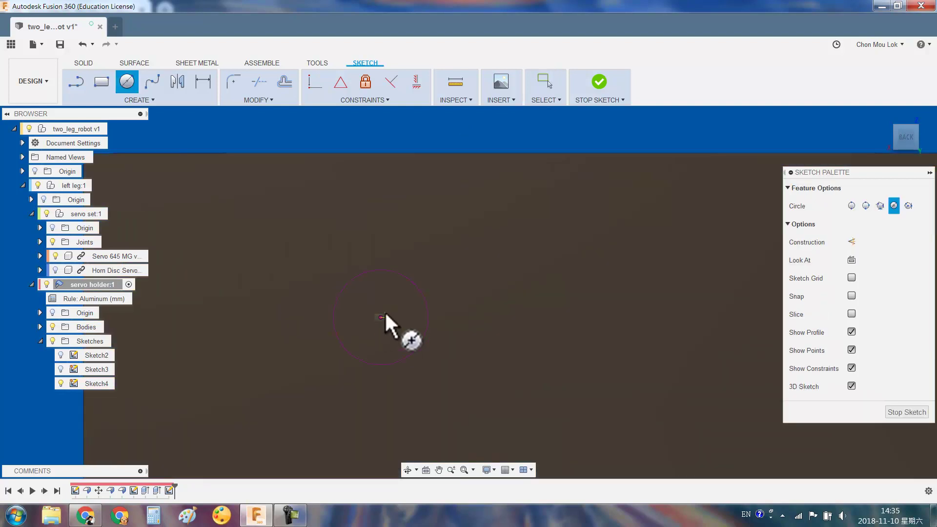
pyautogui.click(383, 317)
pyautogui.press('Return')
pyautogui.press('Escape')
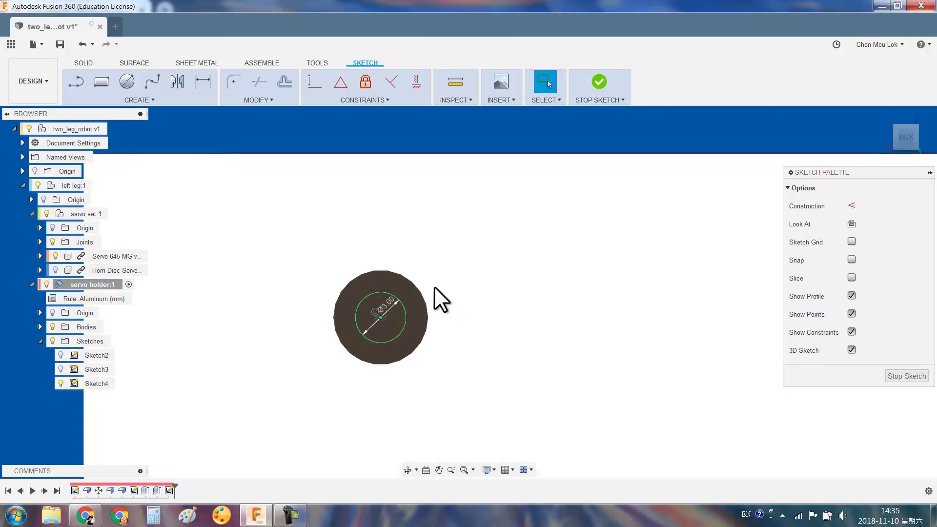
pyautogui.press('e')
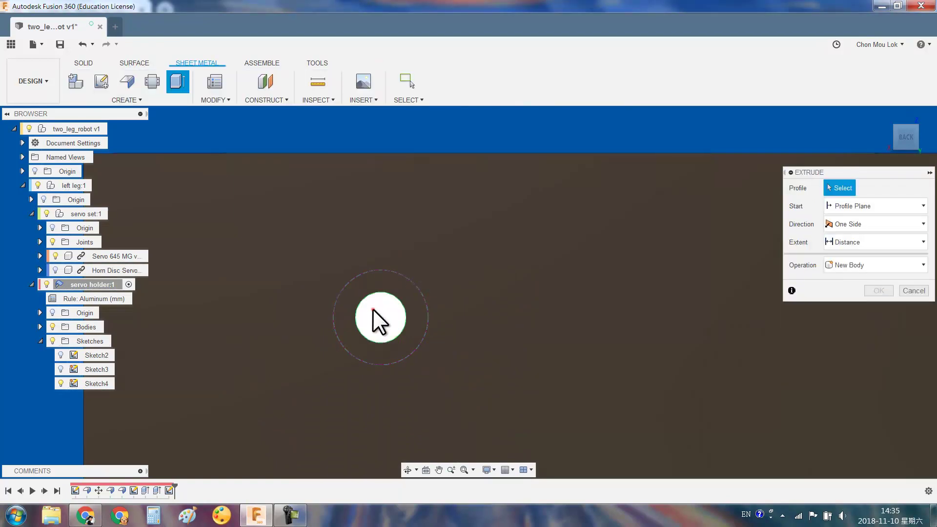
pyautogui.click(376, 309)
pyautogui.click(860, 244)
pyautogui.click(854, 270)
pyautogui.click(652, 288)
# Finish the back-wall hole cut and thread it as ISO Metric M3x0.5
pyautogui.press('Return')
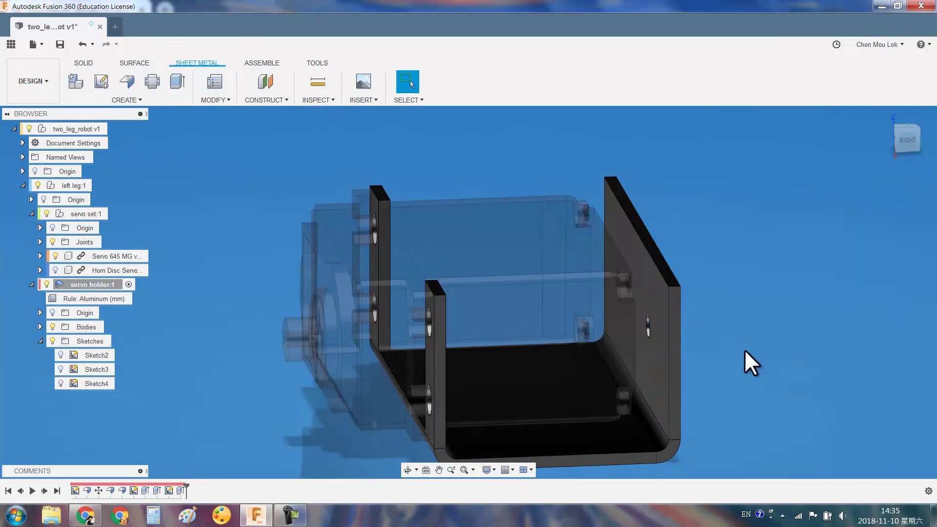
pyautogui.scroll(5, 691, 335)
pyautogui.keyDown('shift'); pyautogui.moveTo(690, 334); pyautogui.dragTo(738, 332, button='middle'); pyautogui.keyUp('shift')
pyautogui.write('sth')
pyautogui.press('Return')
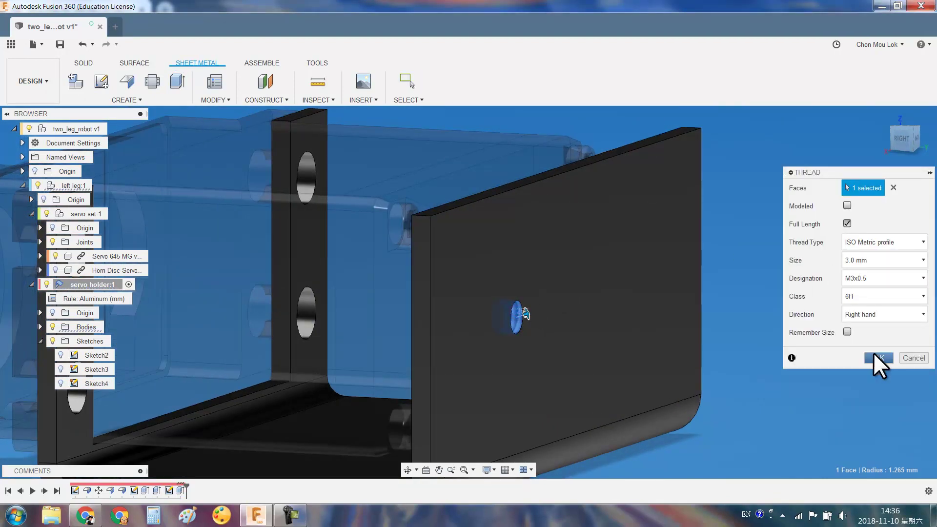
pyautogui.click(874, 356)
# Hide the servo set from a near-front view of the holder
pyautogui.scroll(-5, 743, 342)
pyautogui.keyDown('shift'); pyautogui.moveTo(742, 341); pyautogui.dragTo(10, 290, button='middle'); pyautogui.keyUp('shift')
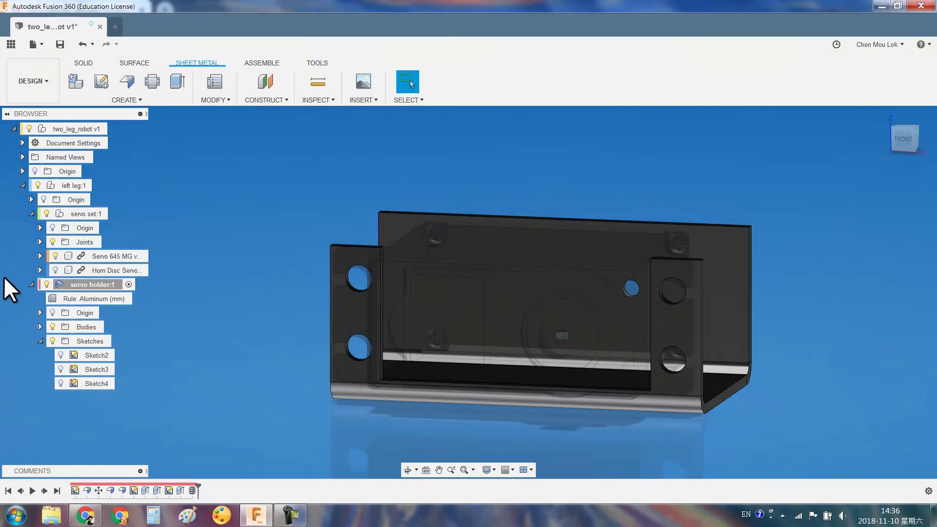
pyautogui.click(46, 214)
# Fillet the tab and back-wall corners, six edges, at 2 mm
pyautogui.moveTo(640, 277)
pyautogui.keyDown('shift'); pyautogui.mouseDown(button='middle')
pyautogui.moveTo(615, 247)
pyautogui.moveTo(385, 295)
pyautogui.mouseUp(button='middle'); pyautogui.keyUp('shift')
pyautogui.press('f')
pyautogui.click(383, 300)
pyautogui.scroll(3, 362, 282)
pyautogui.moveTo(254, 234); pyautogui.dragTo(512, 172, button='middle')
pyautogui.click(399, 206)
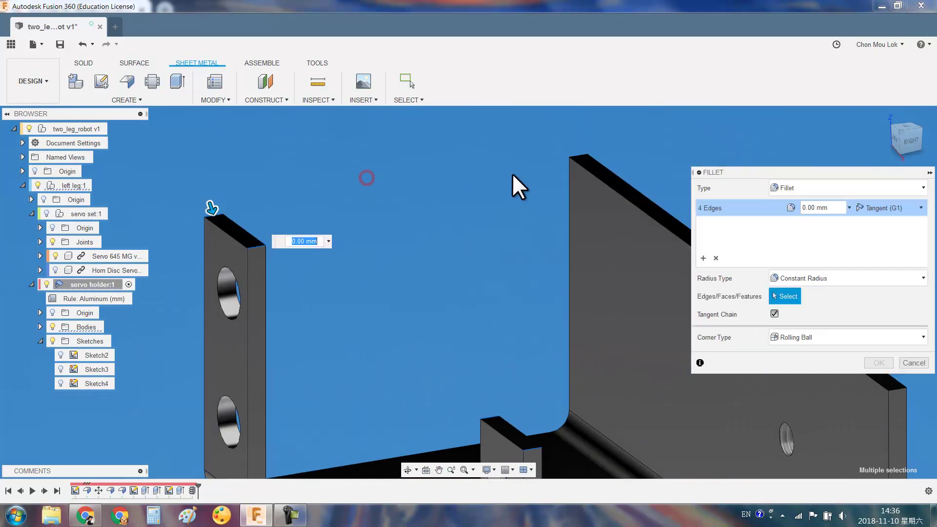
pyautogui.scroll(-3, 579, 158)
pyautogui.keyDown('shift'); pyautogui.moveTo(562, 278); pyautogui.dragTo(681, 302, button='middle'); pyautogui.keyUp('shift')
pyautogui.click(679, 311)
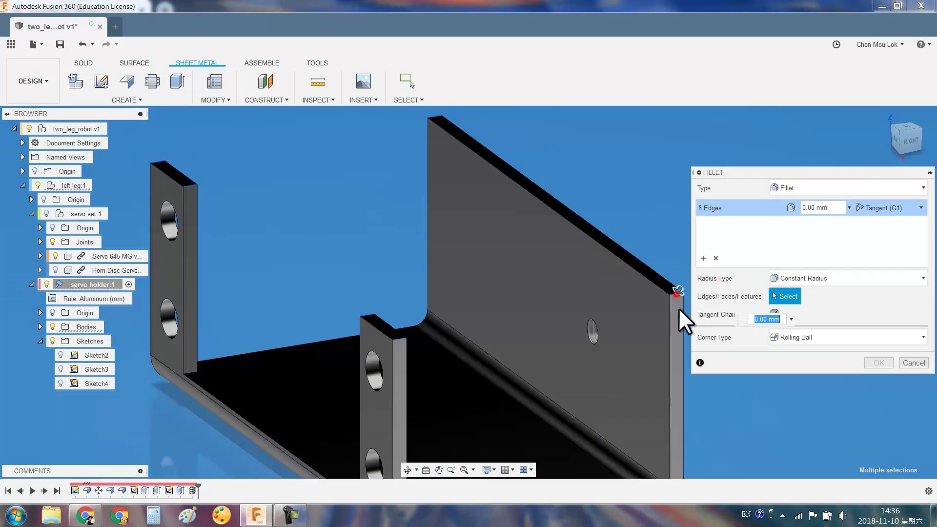
pyautogui.write('1')
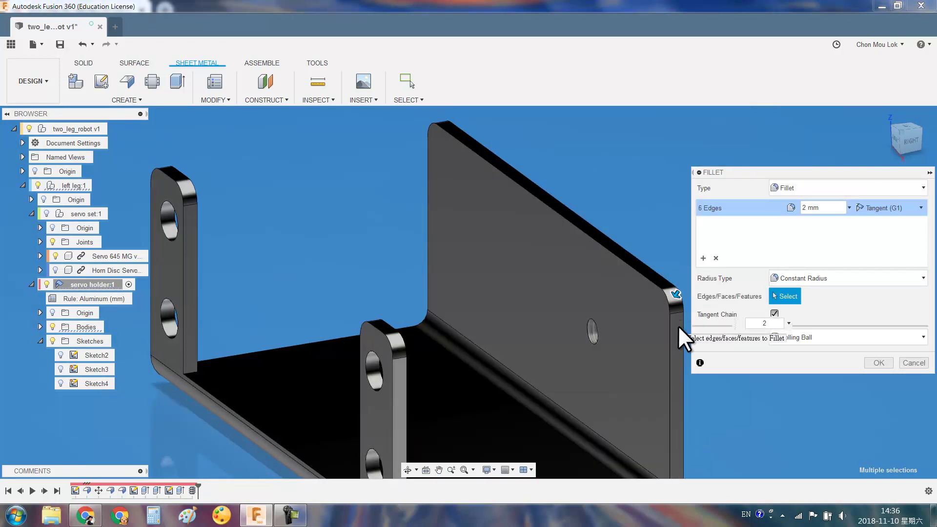
pyautogui.press('Return')
pyautogui.scroll(-3, 661, 329)
pyautogui.moveTo(662, 331)
pyautogui.keyDown('shift'); pyautogui.mouseDown(button='middle')
pyautogui.moveTo(612, 419)
pyautogui.moveTo(517, 418)
pyautogui.moveTo(542, 377)
pyautogui.moveTo(579, 393)
pyautogui.moveTo(368, 358)
pyautogui.mouseUp(button='middle'); pyautogui.keyUp('shift')
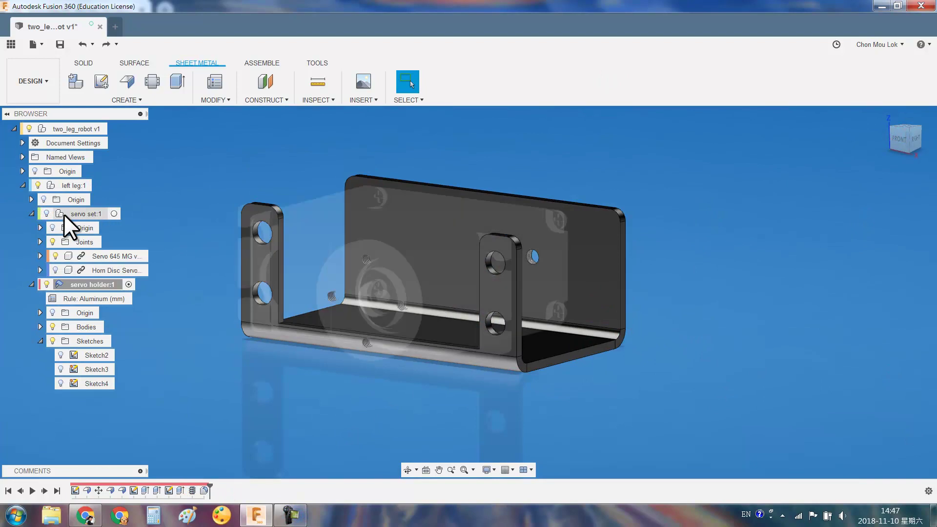
# Show the servo set, make it active, then activate the left leg
pyautogui.click(415, 239)
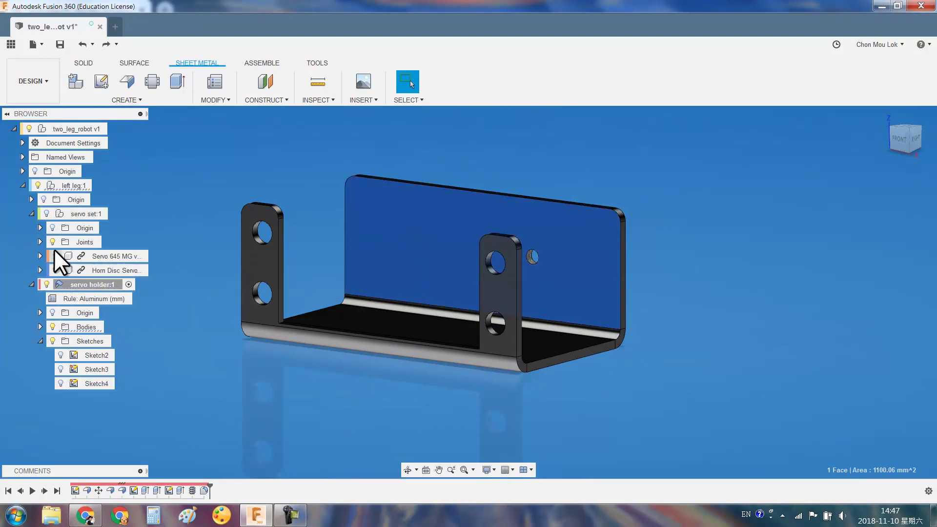
pyautogui.click(46, 214)
pyautogui.scroll(3, 404, 295)
pyautogui.click(113, 214)
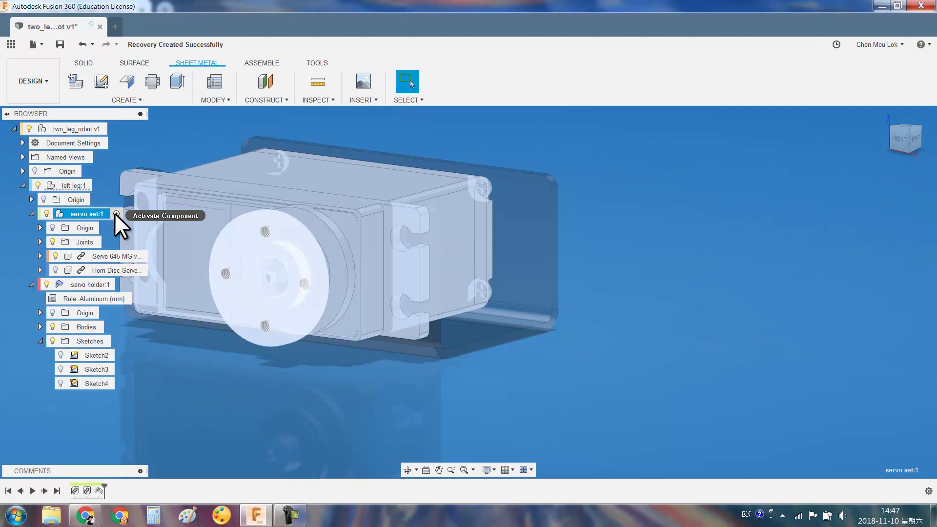
pyautogui.click(114, 214)
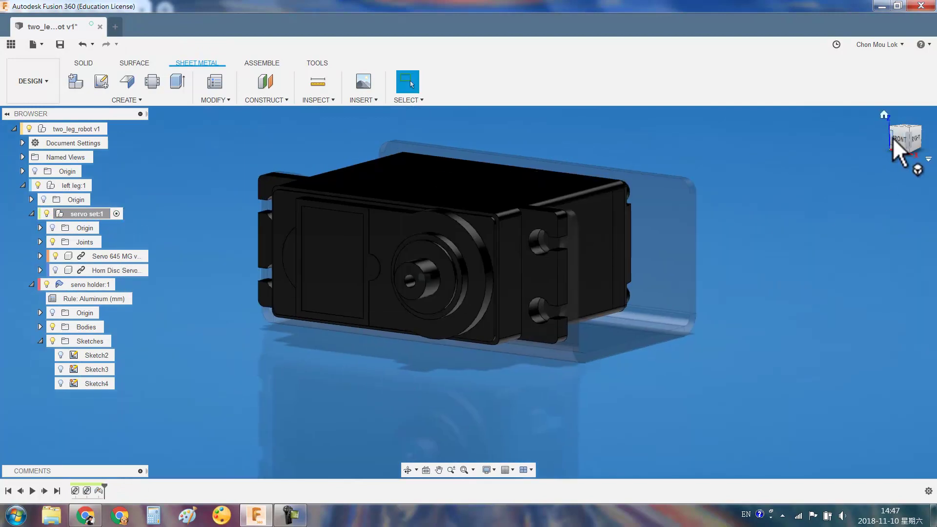
pyautogui.click(896, 139)
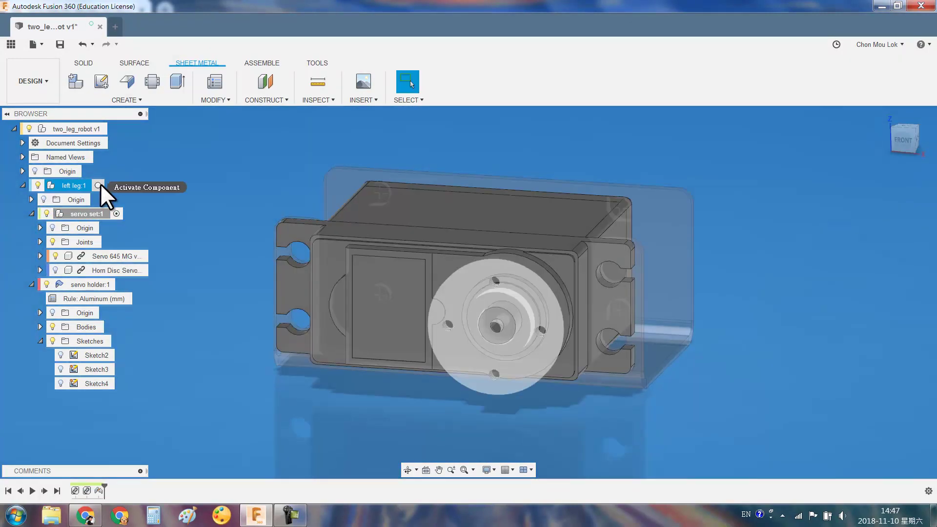
pyautogui.click(100, 185)
pyautogui.click(789, 247)
# Run an interference check on holder and servo, confirming no interferences
pyautogui.write('s')
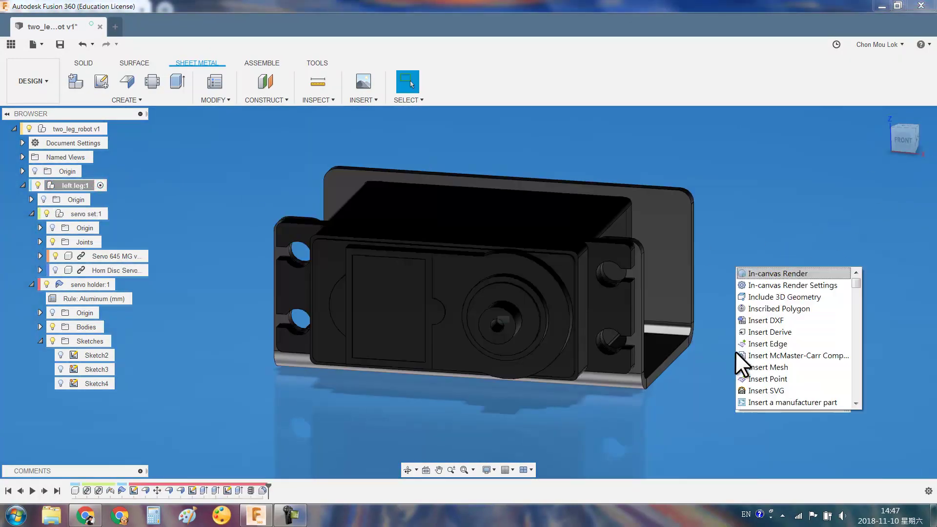
pyautogui.write('inter')
pyautogui.press('Return')
pyautogui.click(630, 269)
pyautogui.click(562, 280)
pyautogui.click(864, 223)
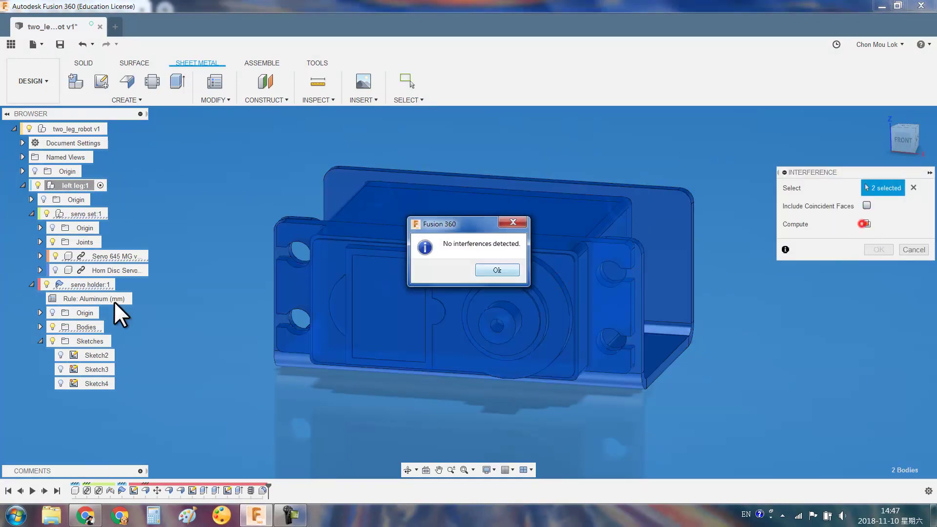
pyautogui.click(497, 270)
pyautogui.click(903, 251)
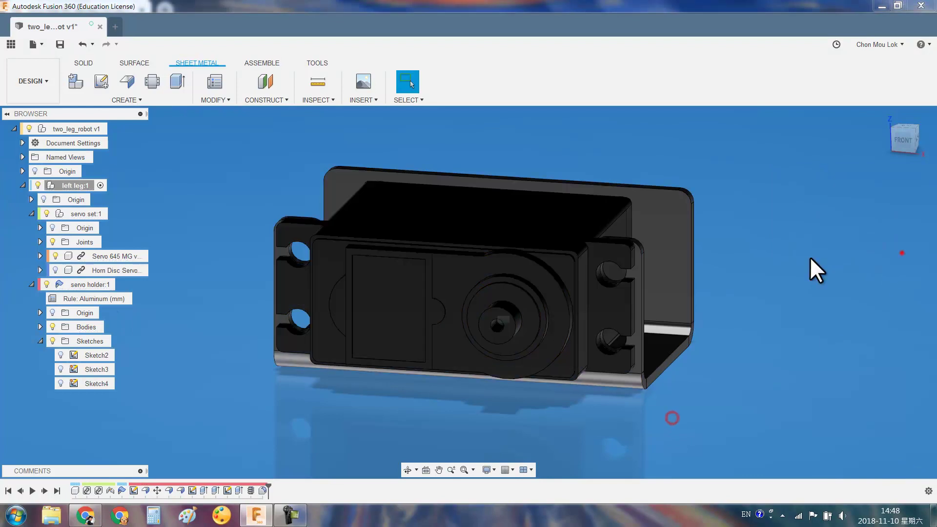
# Activate the servo holder component and open its timeline sketch for editing
pyautogui.scroll(5, 634, 359)
pyautogui.click(657, 337)
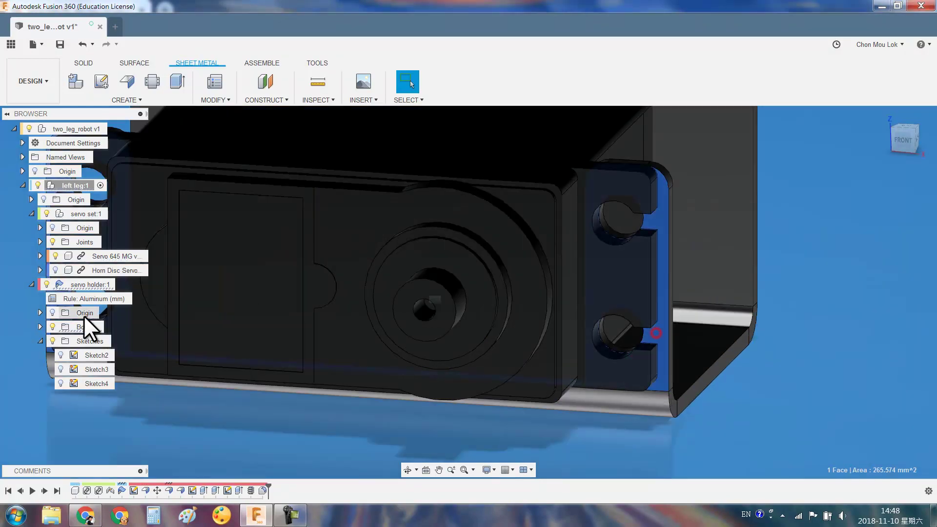
pyautogui.doubleClick(106, 285)
pyautogui.click(168, 420)
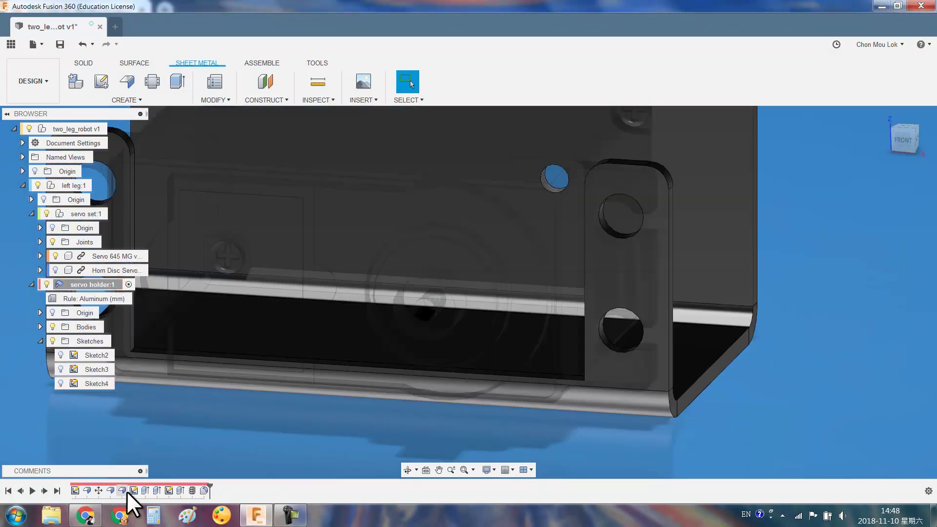
pyautogui.doubleClick(135, 491)
pyautogui.scroll(5, 262, 382)
# Draw a thin 0.50 mm notch rectangle in the sketch and finish it
pyautogui.press('r')
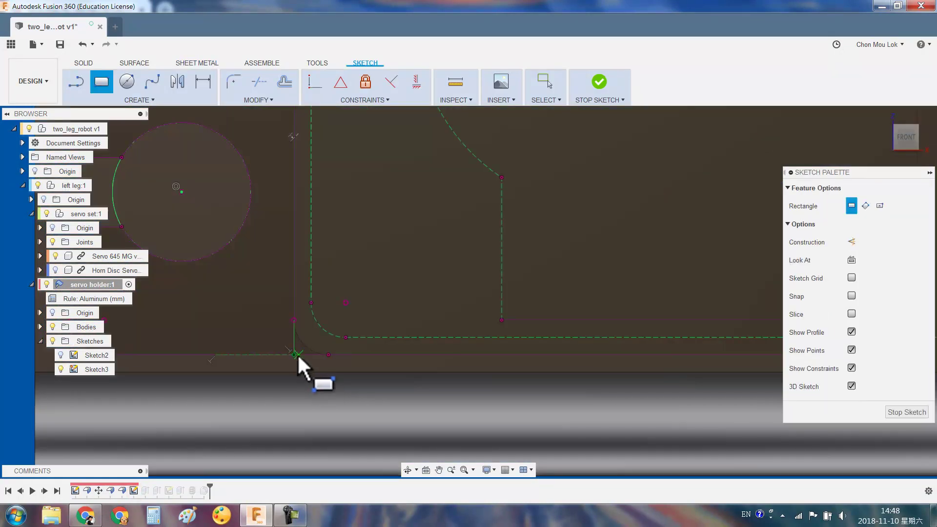
pyautogui.click(294, 353)
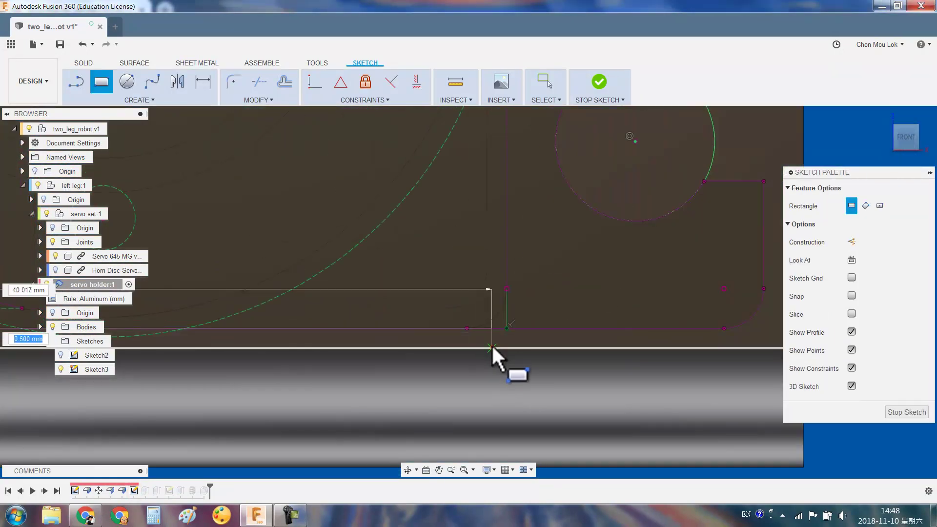
pyautogui.click(491, 344)
pyautogui.press('Escape')
pyautogui.click(483, 336)
pyautogui.keyDown('ctrl'); pyautogui.click(508, 282); pyautogui.keyUp('ctrl')
pyautogui.click(345, 96)
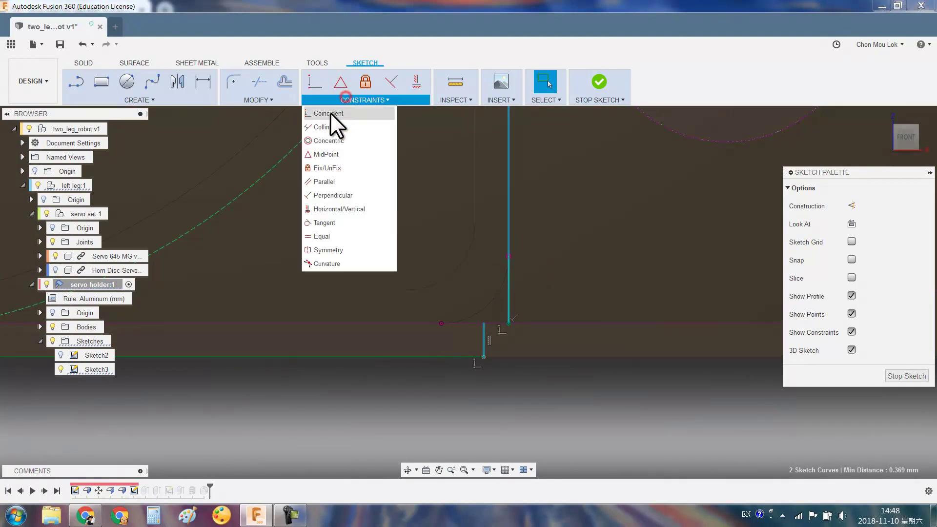
pyautogui.click(330, 113)
# Re-edit the Extrude2 front-wall cut so it uses the new profiles
pyautogui.press('Escape')
pyautogui.keyDown('shift'); pyautogui.moveTo(685, 237); pyautogui.dragTo(565, 343, button='middle'); pyautogui.keyUp('shift')
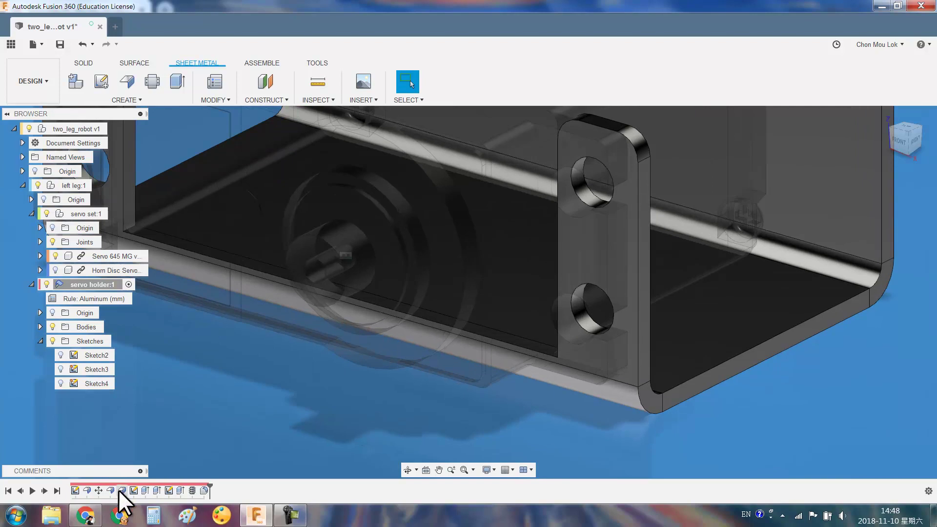
pyautogui.doubleClick(145, 491)
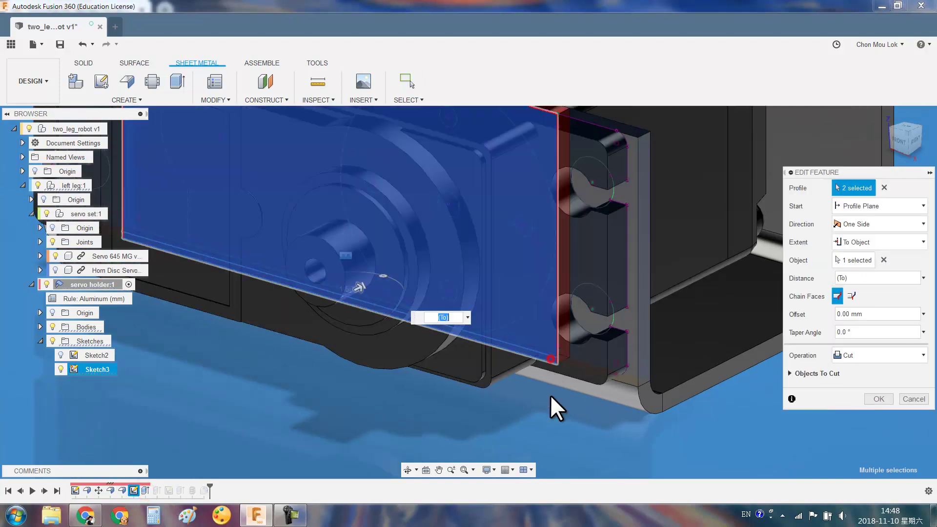
pyautogui.press('Return')
pyautogui.scroll(5, 550, 396)
pyautogui.moveTo(549, 395); pyautogui.dragTo(610, 379, button='middle')
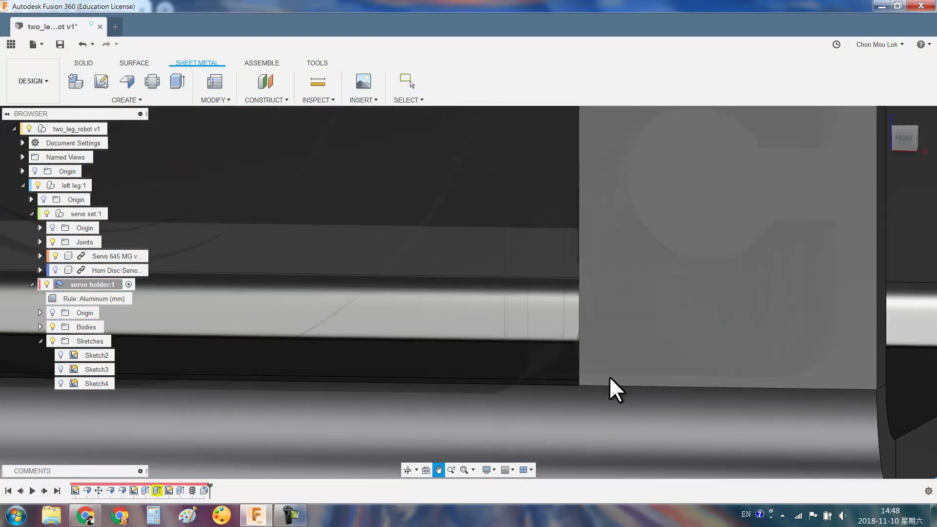
pyautogui.scroll(-3, 616, 391)
# Set the hole-cut extrude's chain faces option to Extend Faces
pyautogui.doubleClick(156, 490)
pyautogui.scroll(-5, 596, 383)
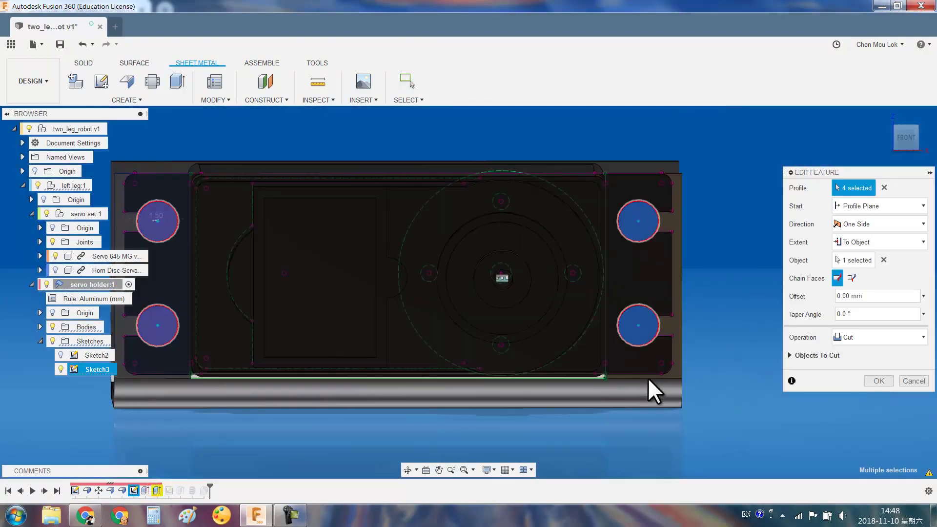
pyautogui.moveTo(397, 442); pyautogui.dragTo(464, 451, button='middle')
pyautogui.click(852, 295)
pyautogui.click(879, 399)
pyautogui.scroll(5, 701, 394)
pyautogui.moveTo(701, 394)
pyautogui.keyDown('shift'); pyautogui.mouseDown(button='middle')
pyautogui.moveTo(679, 429)
pyautogui.moveTo(695, 356)
pyautogui.mouseUp(button='middle'); pyautogui.keyUp('shift')
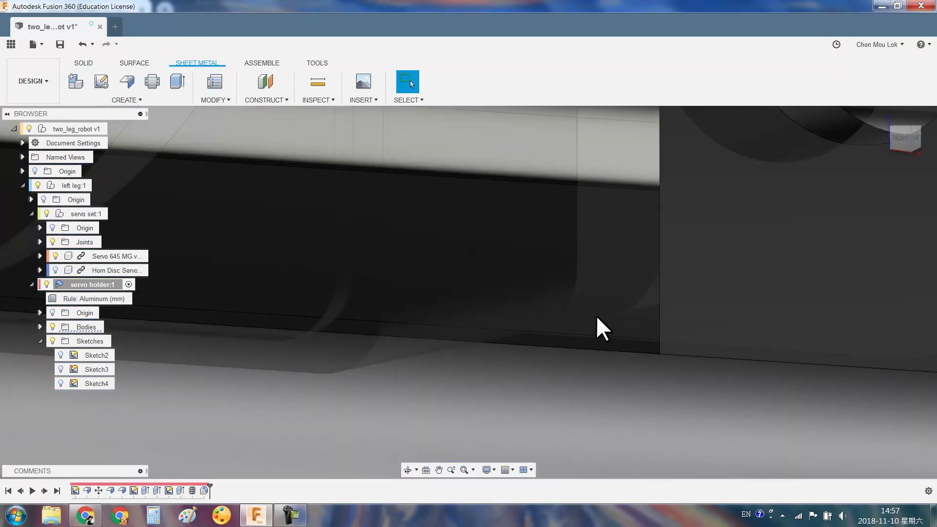
# Fillet the inner corner edge of the holed flange with radius 5
pyautogui.click(502, 385)
pyautogui.keyDown('shift'); pyautogui.moveTo(502, 385); pyautogui.dragTo(419, 352, button='middle'); pyautogui.keyUp('shift')
pyautogui.click(905, 142)
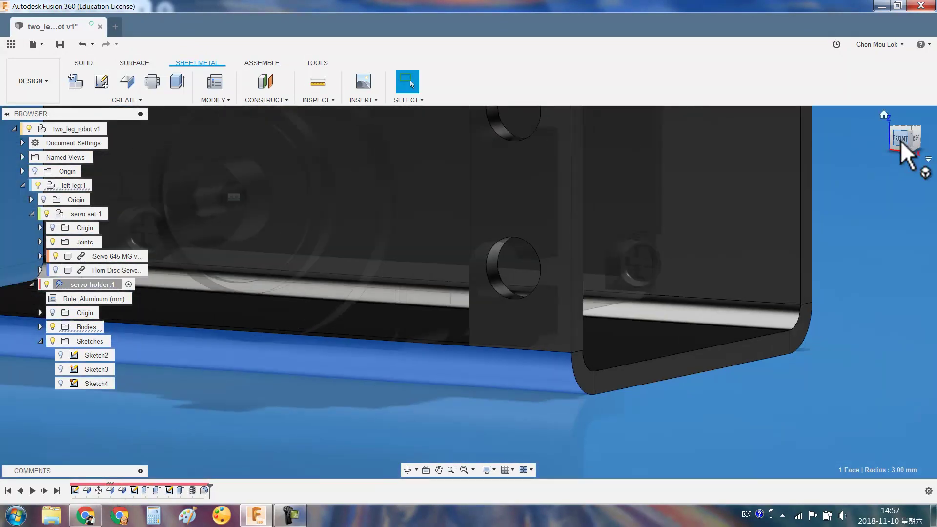
pyautogui.scroll(3, 624, 345)
pyautogui.scroll(3, 519, 341)
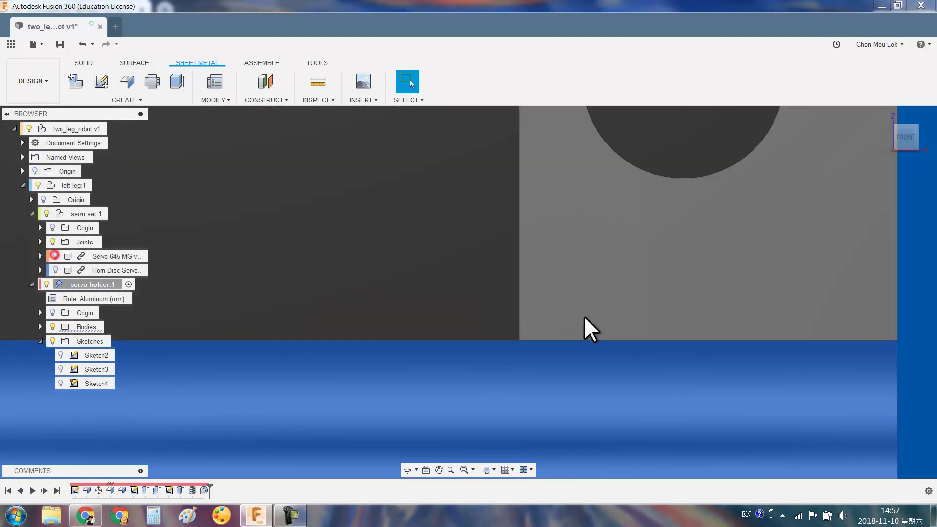
pyautogui.moveTo(585, 328)
pyautogui.keyDown('shift'); pyautogui.mouseDown(button='middle')
pyautogui.moveTo(607, 330)
pyautogui.moveTo(555, 328)
pyautogui.mouseUp(button='middle'); pyautogui.keyUp('shift')
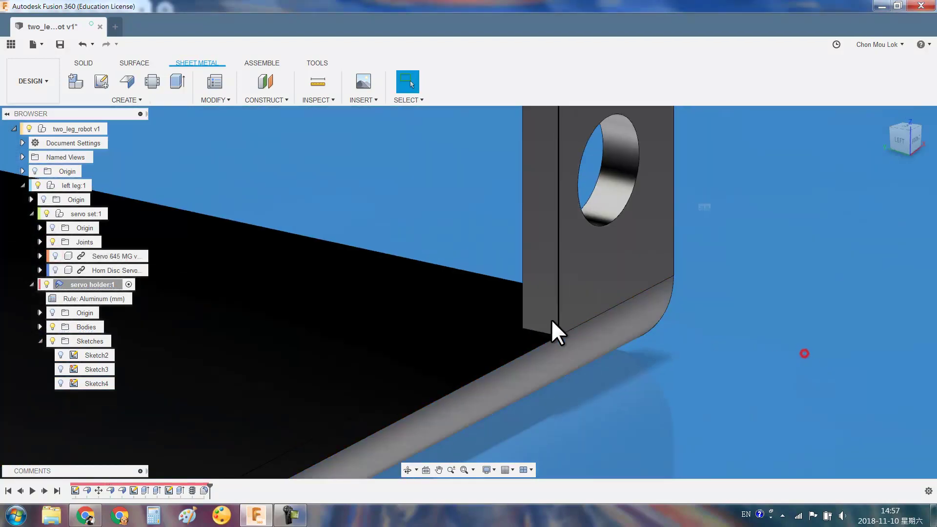
pyautogui.press('f')
pyautogui.click(535, 336)
pyautogui.scroll(-5, 532, 335)
pyautogui.moveTo(527, 251)
pyautogui.keyDown('shift'); pyautogui.mouseDown(button='middle')
pyautogui.moveTo(408, 272)
pyautogui.moveTo(522, 361)
pyautogui.moveTo(397, 344)
pyautogui.mouseUp(button='middle'); pyautogui.keyUp('shift')
pyautogui.write('5')
pyautogui.press('Return')
pyautogui.scroll(-5, 540, 332)
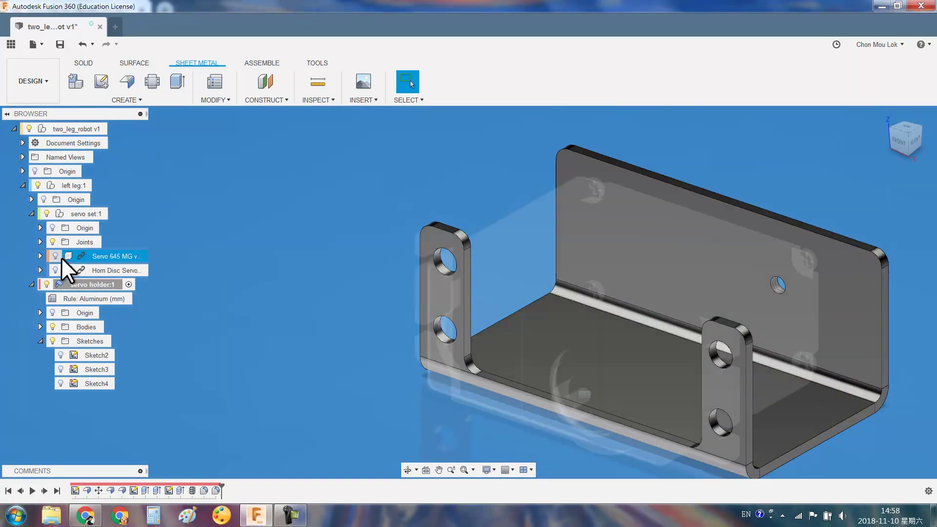
# Show the servo and check it against the holder, finding a 0.316 mm³ interference
pyautogui.click(56, 257)
pyautogui.doubleClick(74, 186)
pyautogui.write('sinter')
pyautogui.press('Return')
pyautogui.click(455, 296)
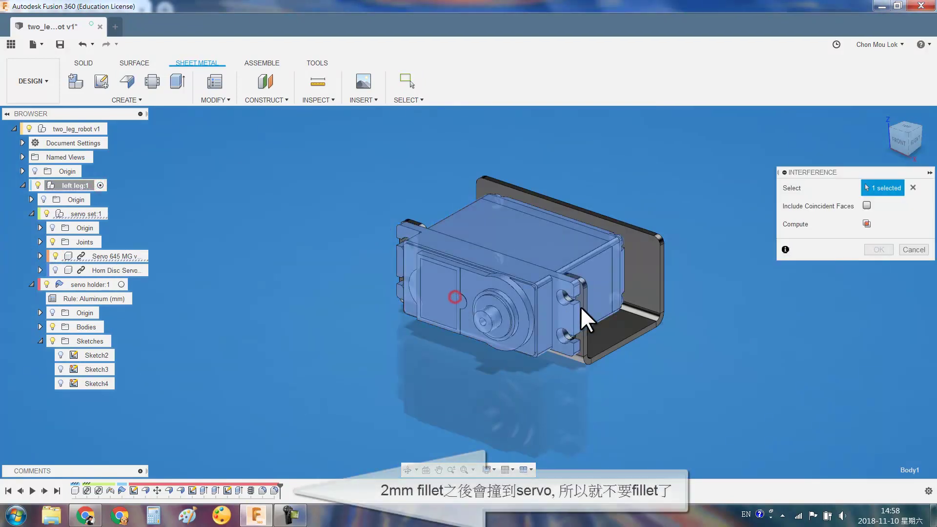
pyautogui.click(581, 301)
pyautogui.click(867, 223)
pyautogui.click(360, 217)
pyautogui.moveTo(354, 178); pyautogui.dragTo(731, 203)
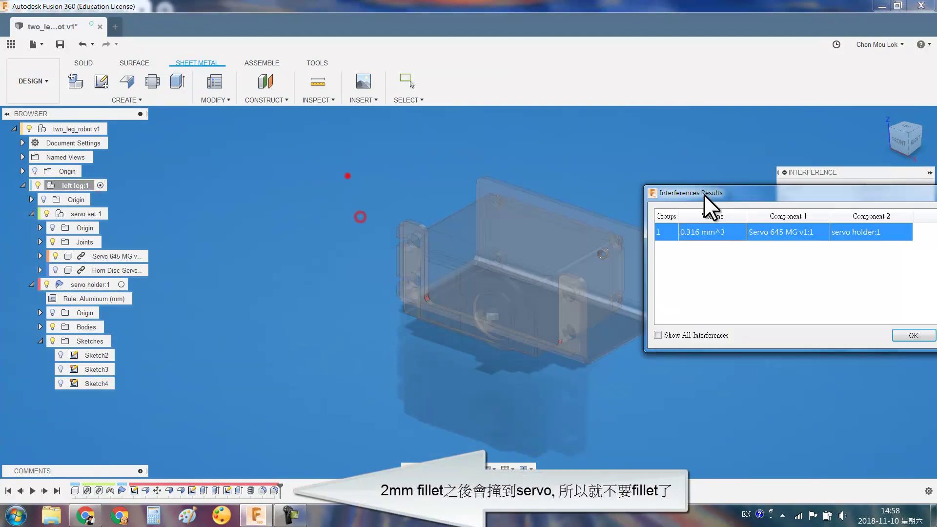
pyautogui.scroll(3, 412, 287)
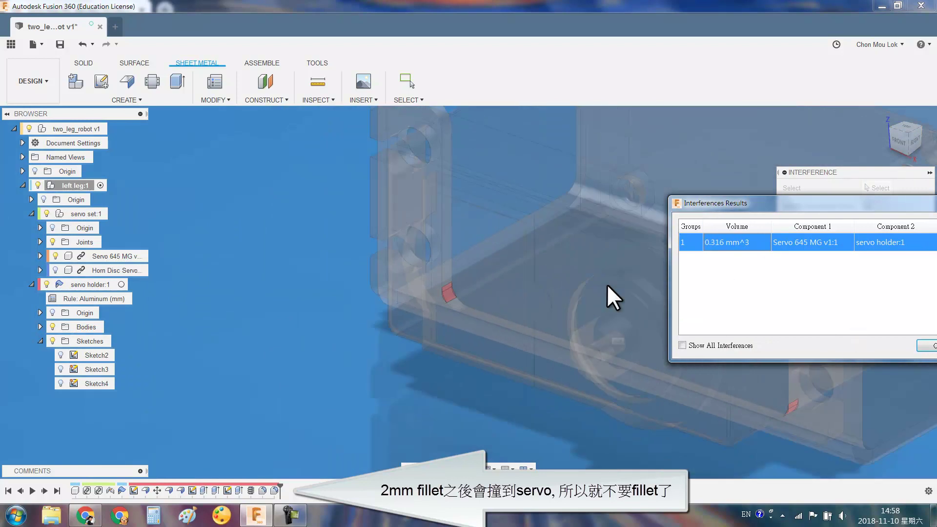
pyautogui.click(927, 345)
# Review the 2 mm fillet unchanged, then select the holder's bottom face
pyautogui.doubleClick(271, 490)
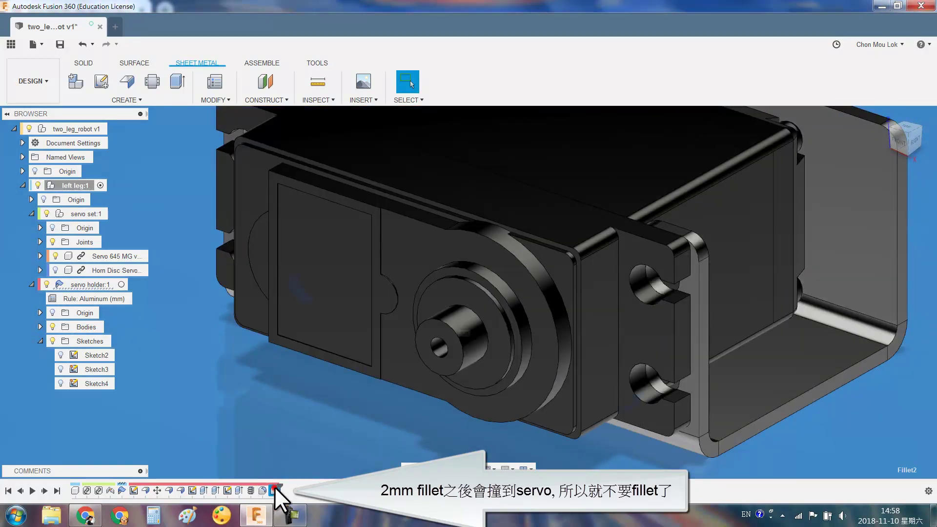
pyautogui.press('Escape')
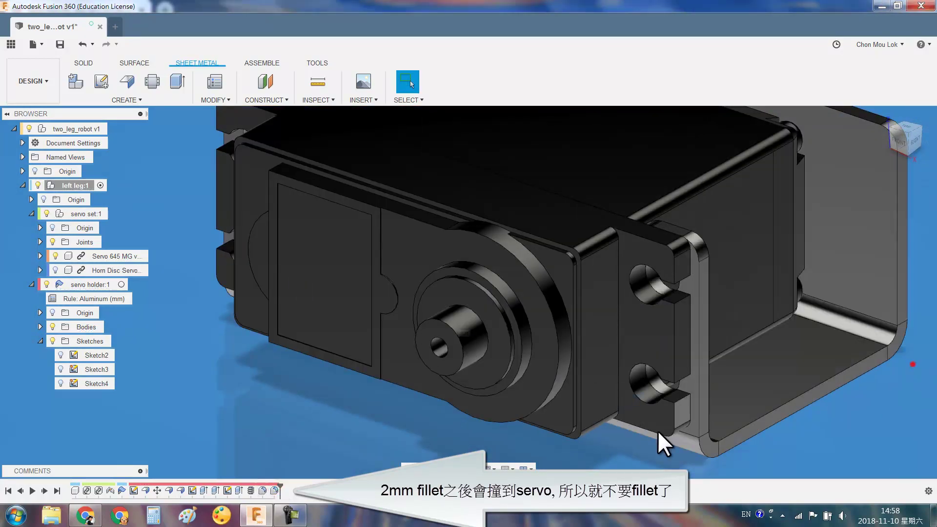
pyautogui.scroll(-5, 288, 457)
pyautogui.moveTo(565, 412)
pyautogui.keyDown('shift'); pyautogui.mouseDown(button='middle')
pyautogui.moveTo(463, 420)
pyautogui.moveTo(492, 335)
pyautogui.mouseUp(button='middle'); pyautogui.keyUp('shift')
pyautogui.click(454, 354)
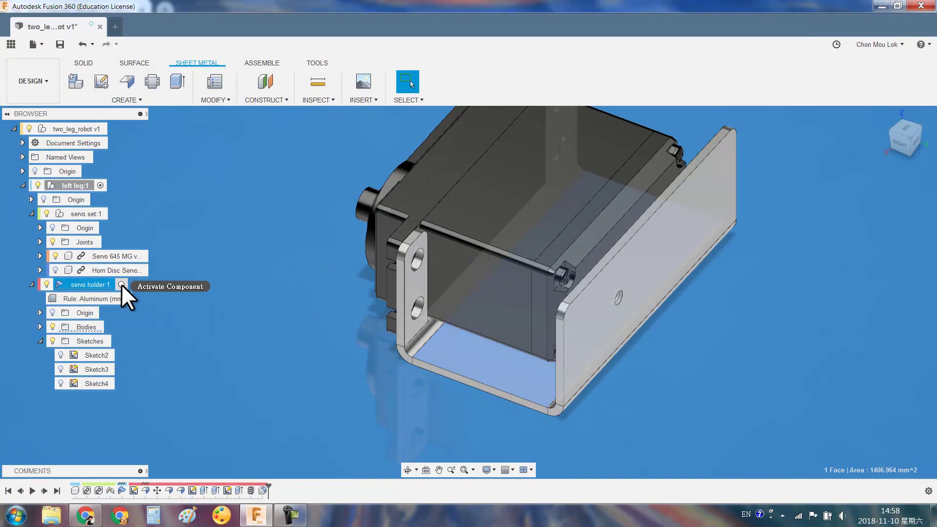
# Activate the servo holder and start a sketch on its inner bottom face
pyautogui.click(122, 284)
pyautogui.click(41, 341)
pyautogui.click(497, 350)
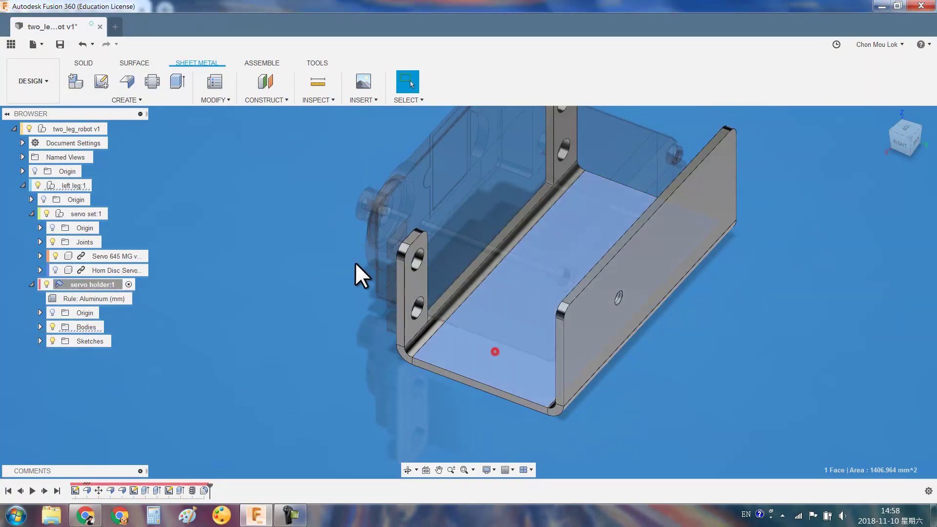
pyautogui.click(96, 83)
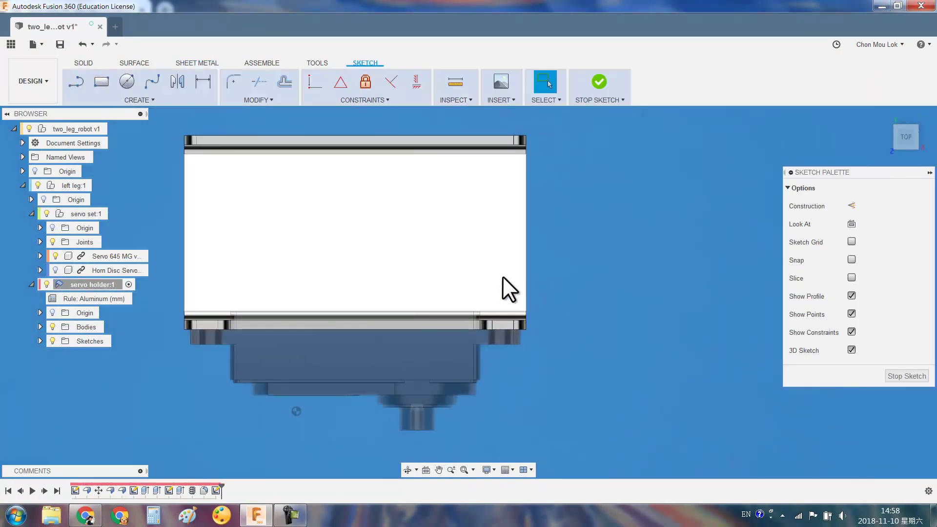
pyautogui.scroll(5, 523, 318)
# Project the mounting hole's face into the new sketch
pyautogui.write('spro')
pyautogui.press('Return')
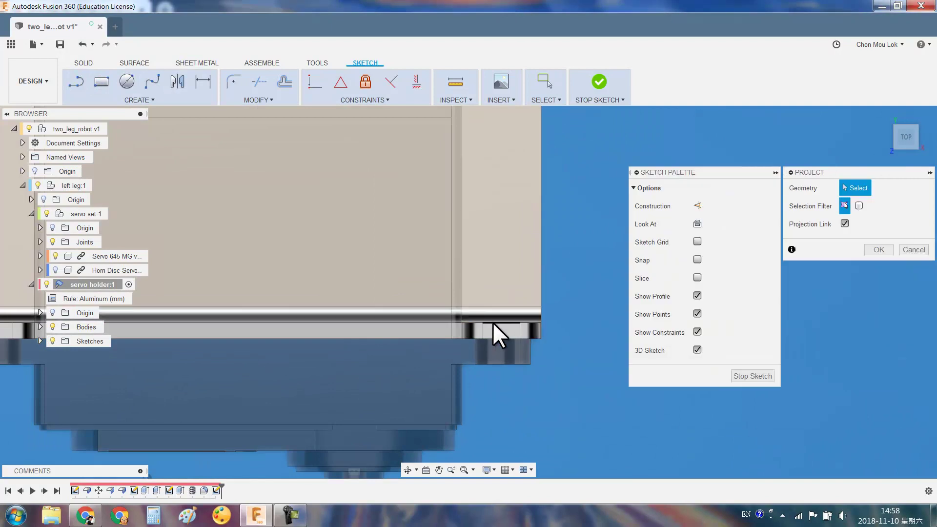
pyautogui.click(494, 326)
pyautogui.scroll(-4, 550, 356)
pyautogui.keyDown('shift'); pyautogui.moveTo(550, 356); pyautogui.dragTo(683, 293, button='middle'); pyautogui.keyUp('shift')
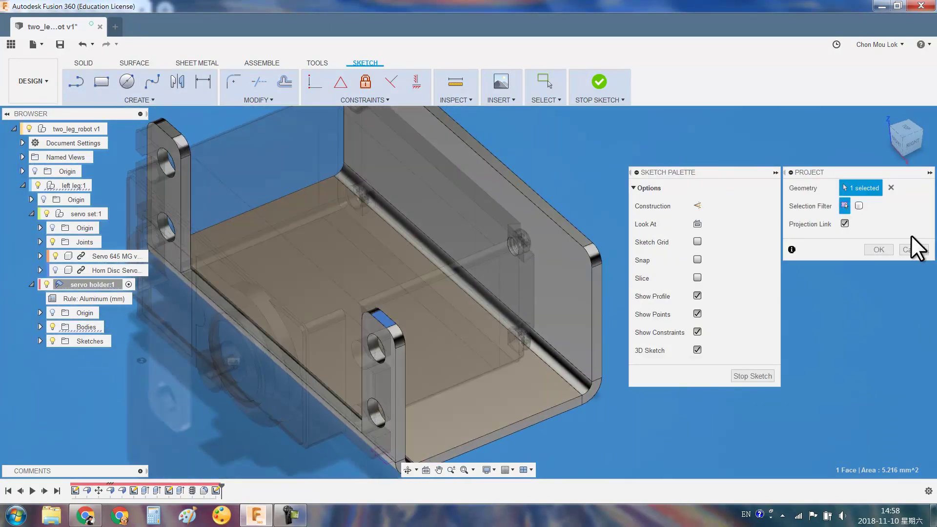
pyautogui.click(891, 188)
pyautogui.scroll(5, 368, 345)
pyautogui.scroll(3, 390, 355)
pyautogui.moveTo(389, 355)
pyautogui.keyDown('shift'); pyautogui.mouseDown(button='middle')
pyautogui.moveTo(605, 396)
pyautogui.moveTo(351, 391)
pyautogui.mouseUp(button='middle'); pyautogui.keyUp('shift')
pyautogui.click(605, 395)
pyautogui.scroll(-3, 605, 396)
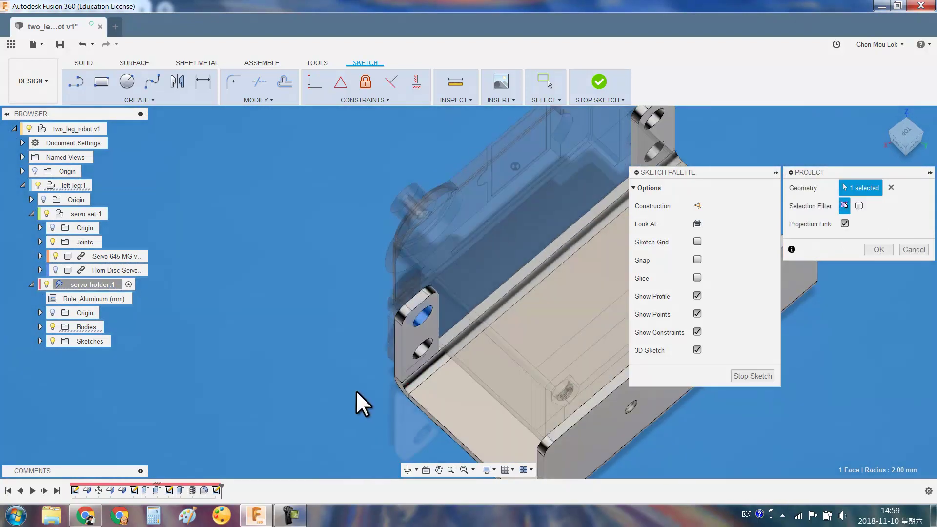
pyautogui.press('Return')
# Switch to a rotated top view and draw a line across the holder
pyautogui.click(907, 137)
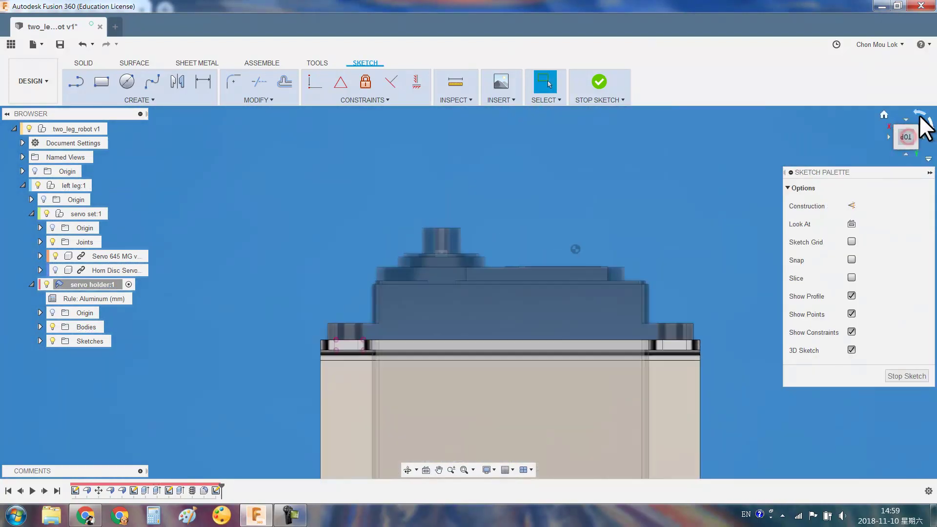
pyautogui.click(918, 113)
pyautogui.press('l')
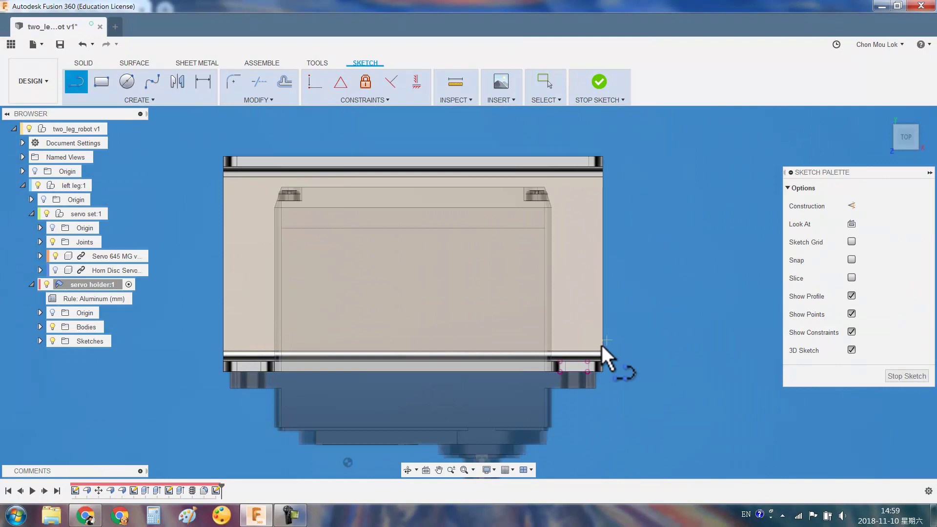
pyautogui.scroll(5, 543, 383)
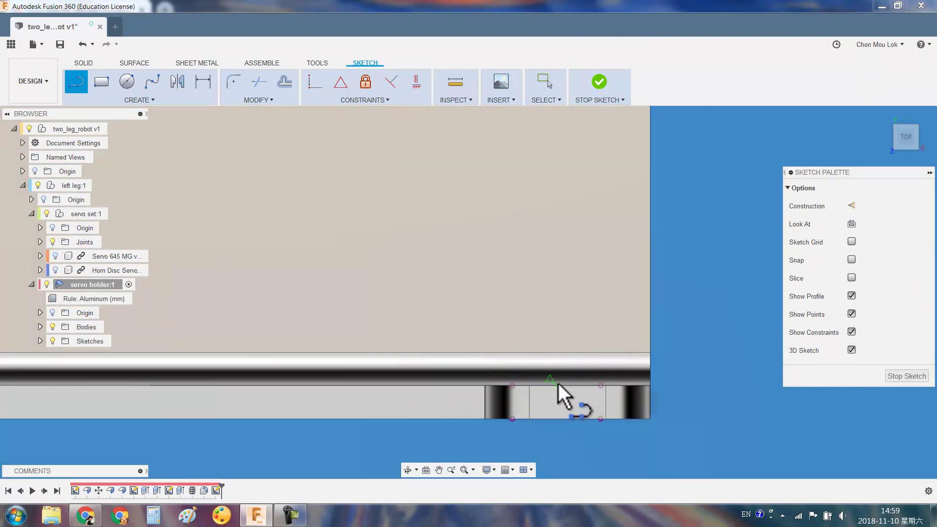
pyautogui.click(553, 384)
pyautogui.scroll(-5, 564, 294)
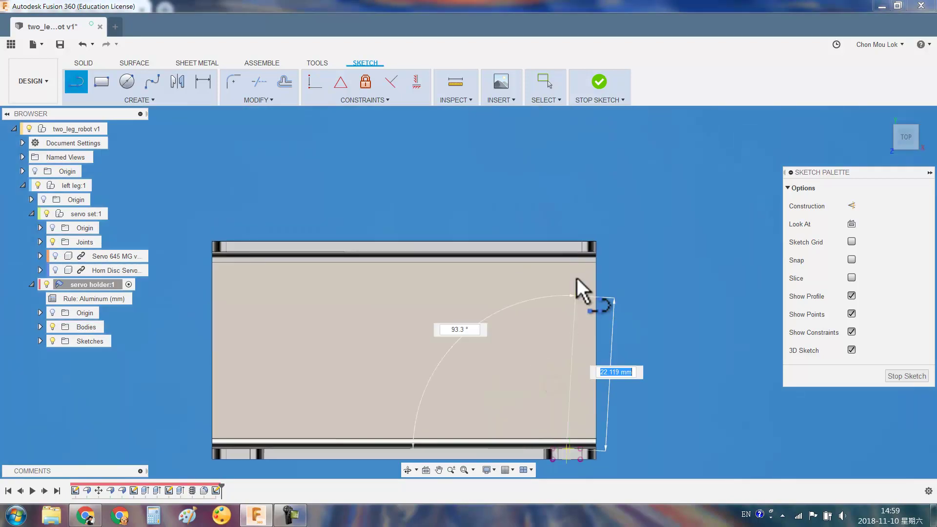
pyautogui.click(566, 199)
pyautogui.press('Escape')
# Project the holder body's edges into the sketch with xspro
pyautogui.write('xspro')
pyautogui.press('Return')
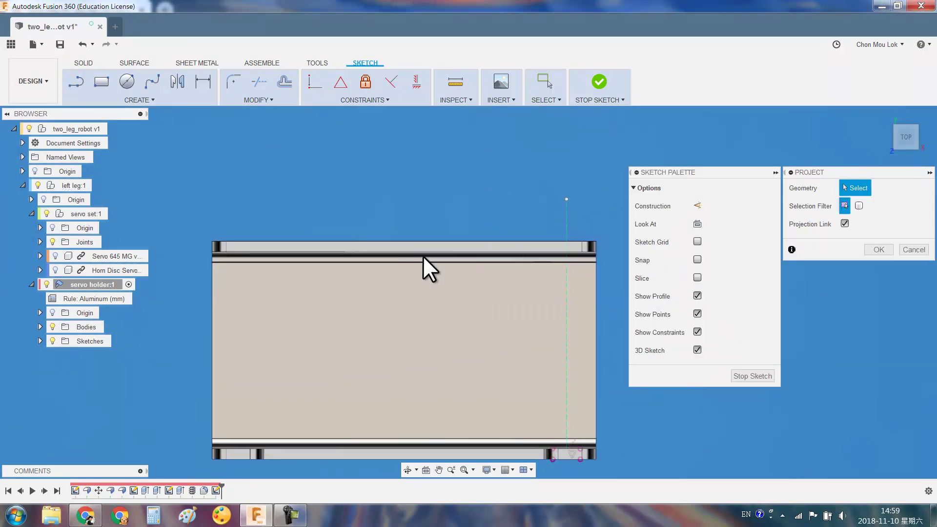
pyautogui.click(412, 265)
pyautogui.press('Return')
# Draw vertical and horizontal centrelines across the holder rectangle
pyautogui.press('l')
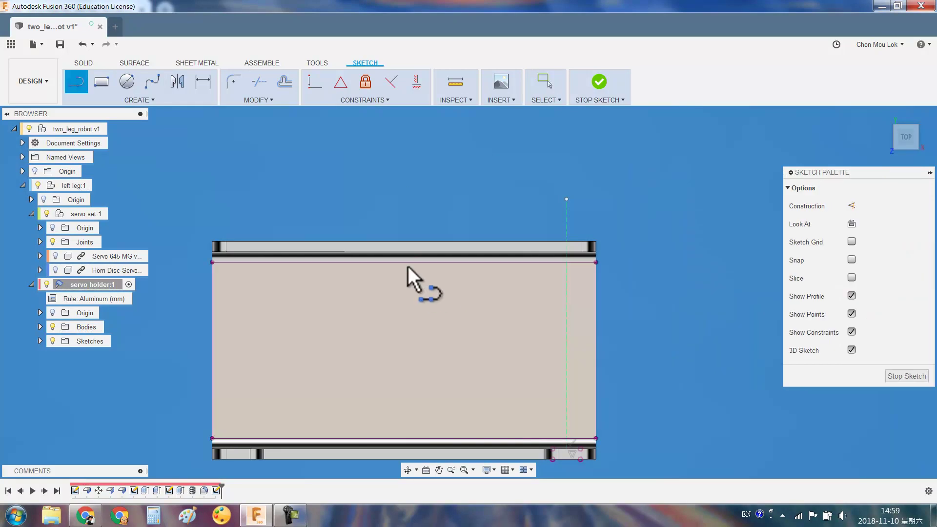
pyautogui.click(405, 262)
pyautogui.click(405, 161)
pyautogui.press('Escape')
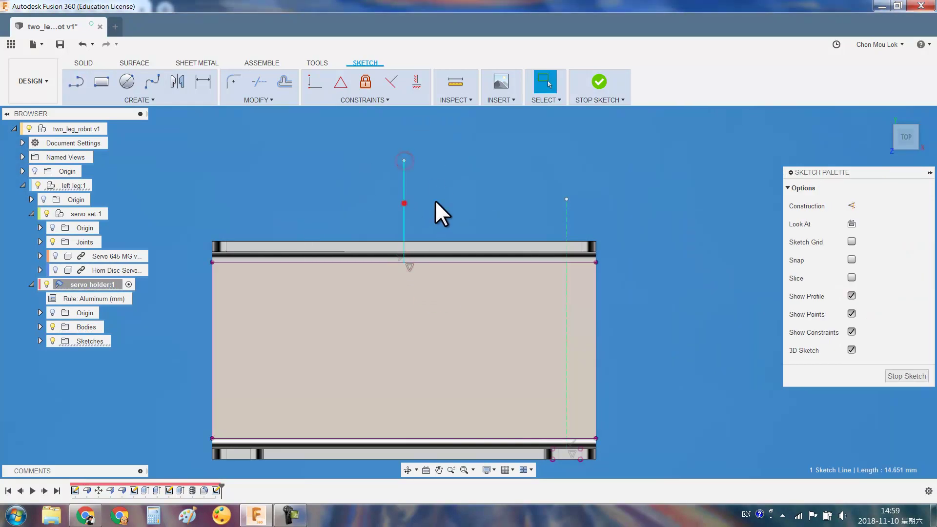
pyautogui.scroll(-2, 435, 200)
pyautogui.scroll(2, 548, 322)
pyautogui.press('l')
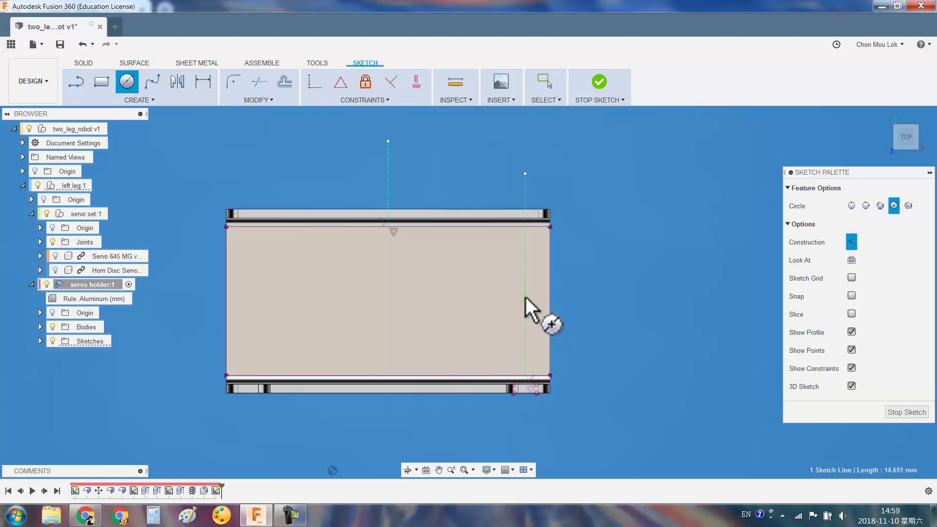
pyautogui.click(550, 301)
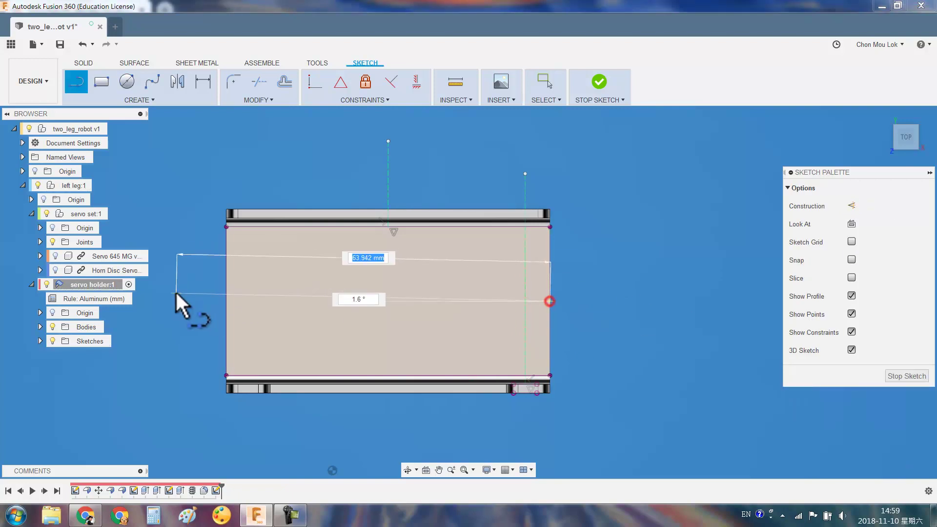
pyautogui.click(227, 297)
pyautogui.press('Escape')
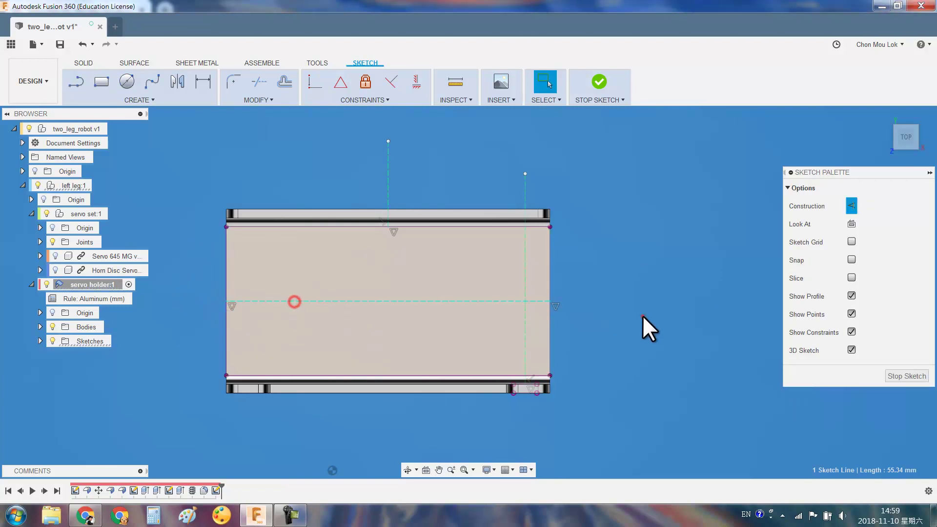
# Add a 4 mm circle near the right edge and mirror it across the horizontal centreline
pyautogui.press('c')
pyautogui.click(526, 269)
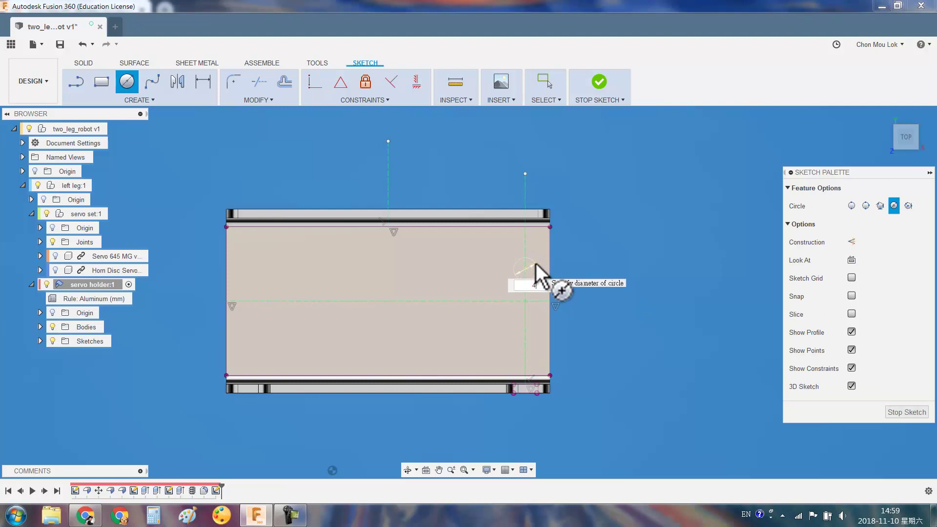
pyautogui.press('Return')
pyautogui.press('Escape')
pyautogui.scroll(3, 562, 283)
pyautogui.scroll(2, 486, 268)
pyautogui.write('dsmirror')
pyautogui.press('Return')
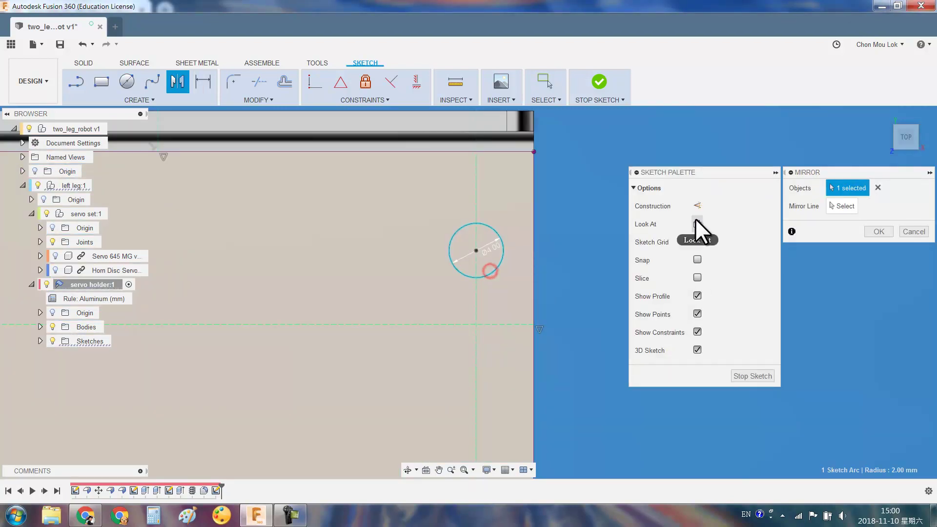
pyautogui.click(503, 324)
pyautogui.press('Return')
# Dimension the two circle centres 10 mm apart
pyautogui.press('d')
pyautogui.click(476, 250)
pyautogui.click(476, 398)
pyautogui.click(610, 336)
pyautogui.write('10')
pyautogui.press('Return')
# Mirror both circles across the vertical centreline to make four holes
pyautogui.scroll(-3, 644, 386)
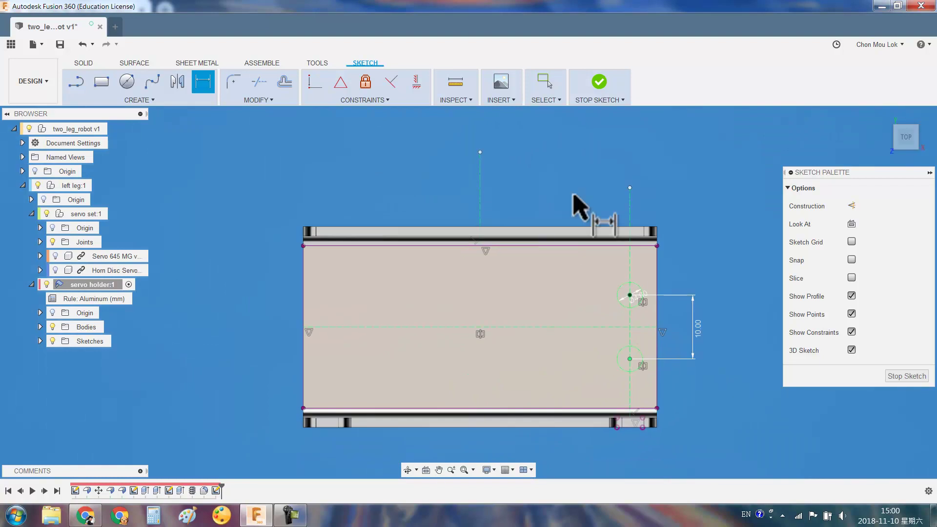
pyautogui.write('smirror')
pyautogui.press('Return')
pyautogui.moveTo(519, 192); pyautogui.dragTo(390, 171, button='middle')
pyautogui.moveTo(463, 246); pyautogui.dragTo(555, 350)
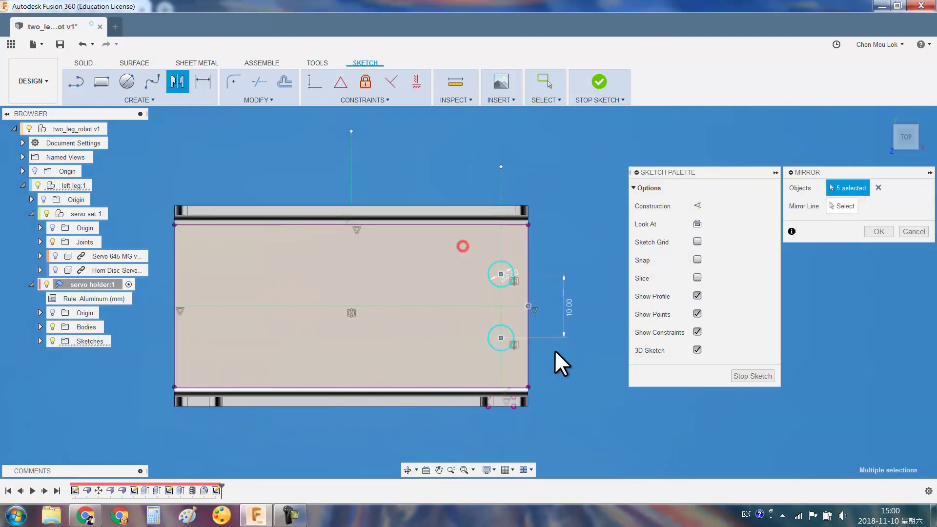
pyautogui.click(346, 163)
pyautogui.press('Return')
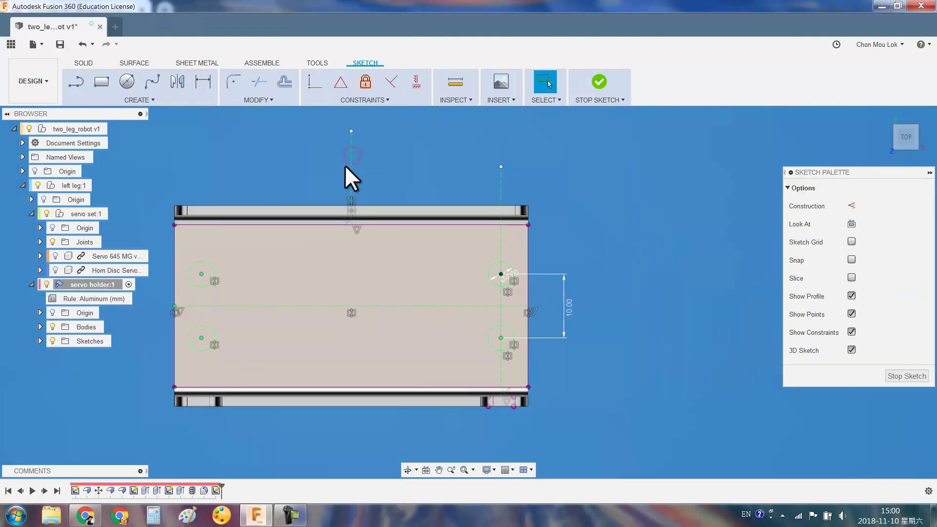
# Extrude-cut the four circles To Object, up to the holder's bottom face
pyautogui.press('e')
pyautogui.scroll(2, 497, 269)
pyautogui.click(489, 250)
pyautogui.click(489, 348)
pyautogui.moveTo(489, 348); pyautogui.dragTo(737, 331, button='middle')
pyautogui.click(288, 238)
pyautogui.click(272, 335)
pyautogui.click(849, 242)
pyautogui.click(859, 261)
pyautogui.keyDown('shift'); pyautogui.moveTo(485, 276); pyautogui.dragTo(477, 283, button='middle'); pyautogui.keyUp('shift')
pyautogui.click(514, 285)
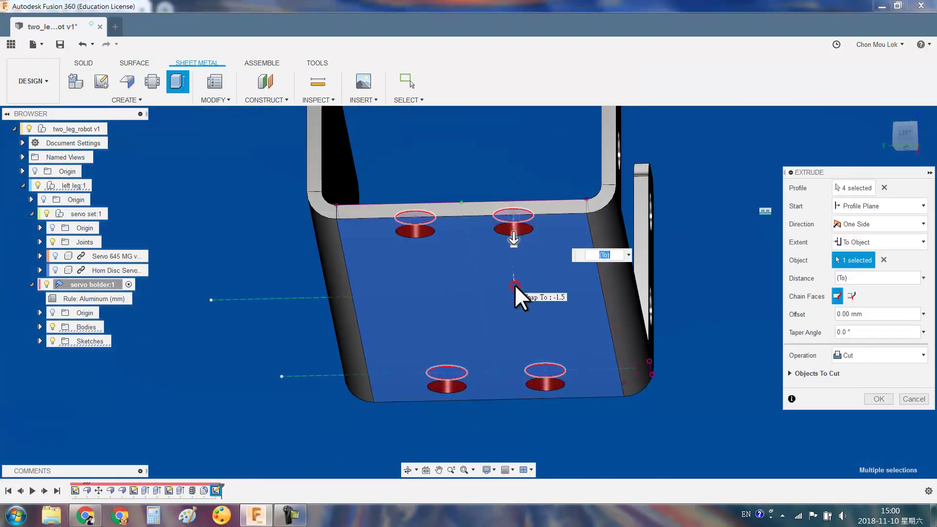
pyautogui.press('Return')
# Switch the camera to perspective and return to the home view
pyautogui.rightClick(879, 113)
pyautogui.click(830, 148)
pyautogui.keyDown('shift'); pyautogui.moveTo(800, 203); pyautogui.dragTo(758, 183, button='middle'); pyautogui.keyUp('shift')
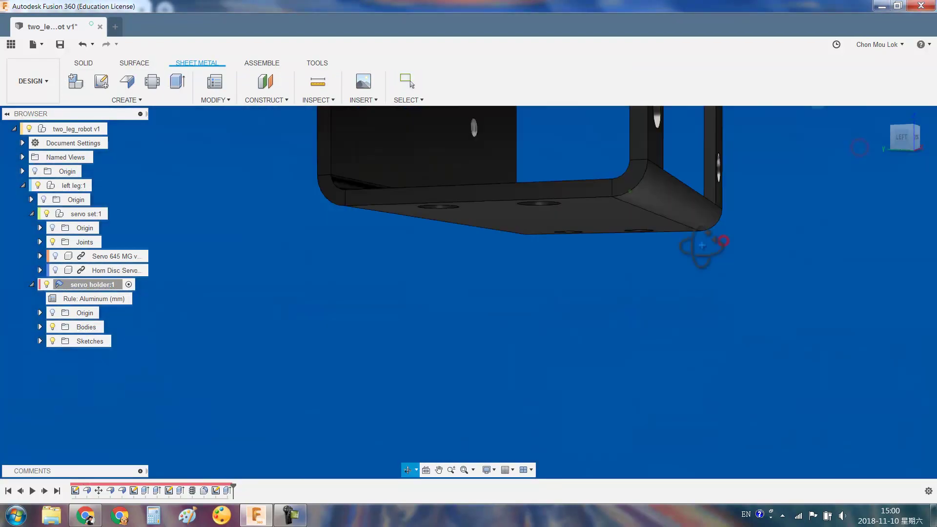
pyautogui.click(867, 121)
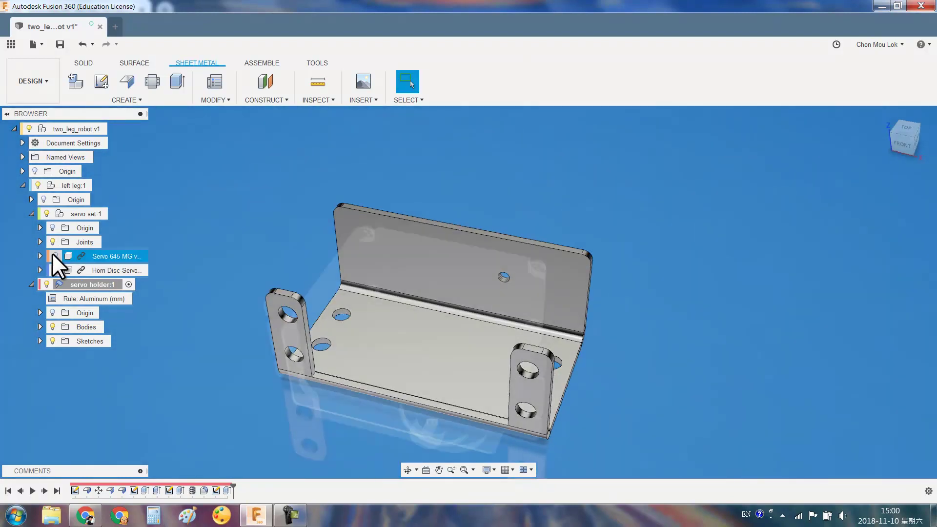
# Show Servo 645 again and switch to the Sheet Metal workspace
pyautogui.click(53, 256)
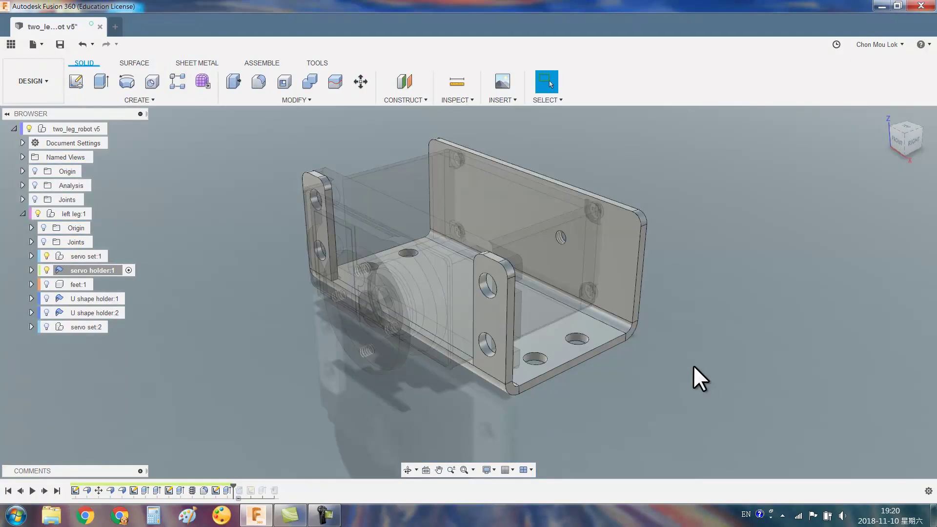
pyautogui.click(696, 303)
pyautogui.keyDown('shift'); pyautogui.moveTo(695, 304); pyautogui.dragTo(656, 283, button='middle'); pyautogui.keyUp('shift')
pyautogui.click(32, 82)
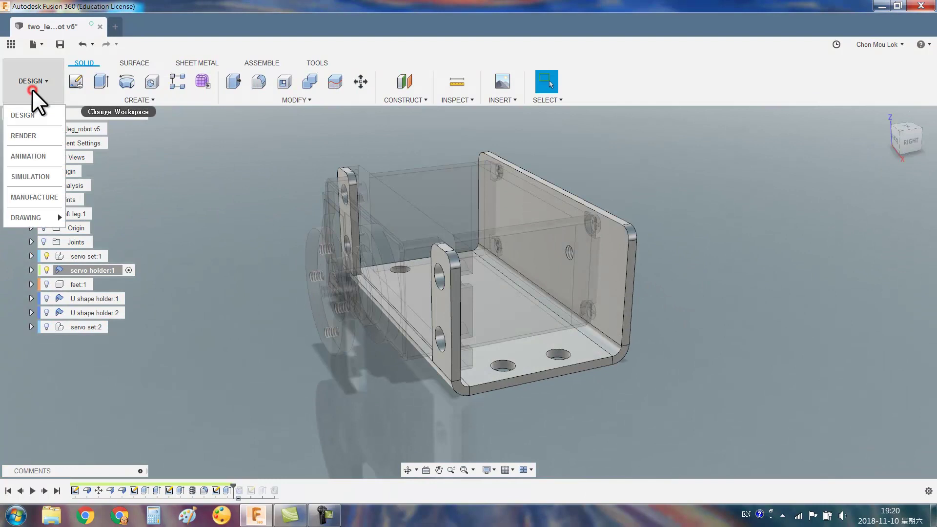
pyautogui.click(197, 62)
# Unfold all bends of the holder with the bottom face kept fixed
pyautogui.click(132, 99)
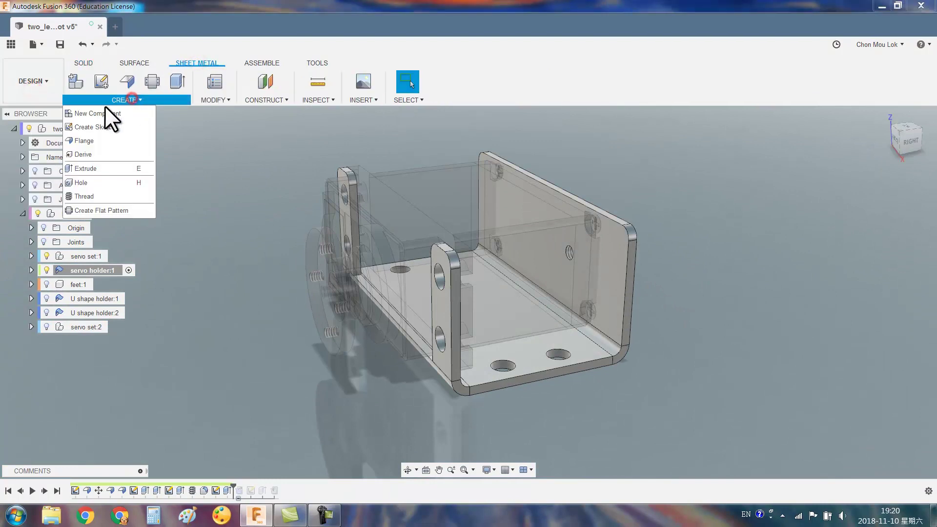
pyautogui.click(212, 99)
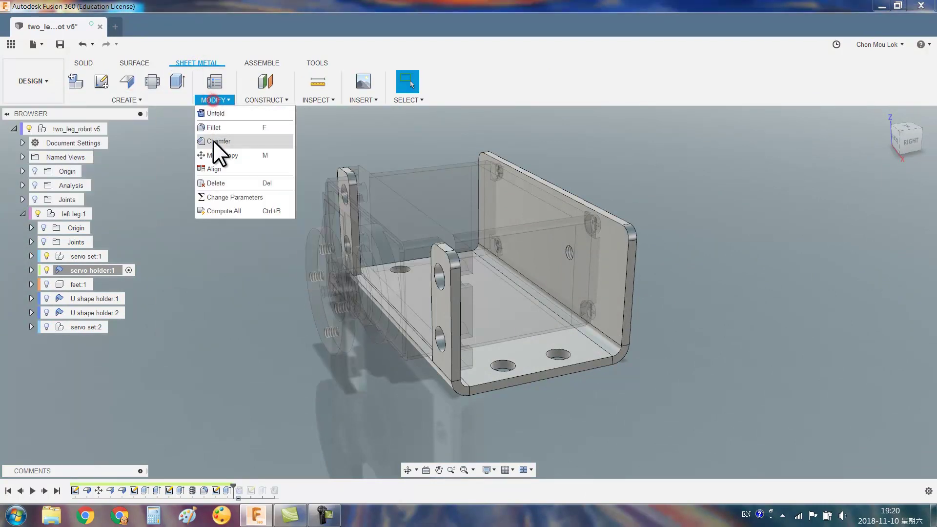
pyautogui.click(216, 116)
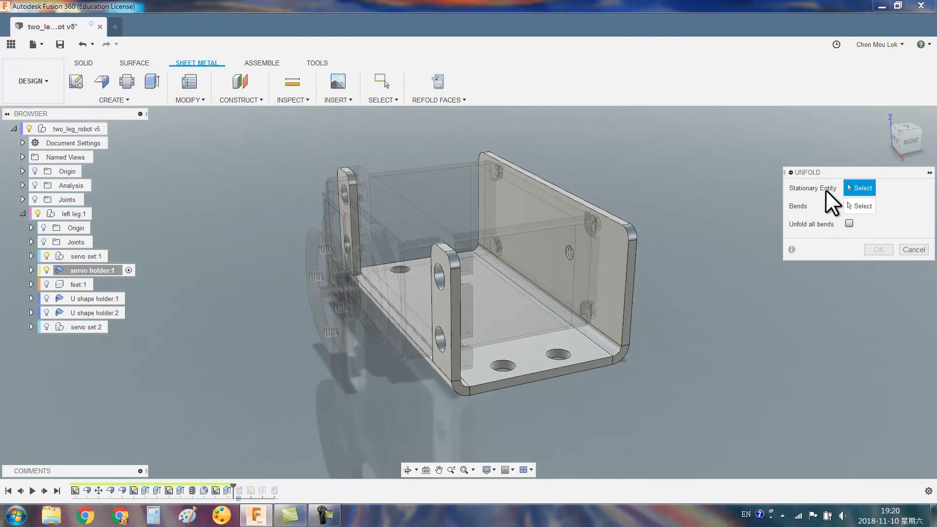
pyautogui.click(581, 359)
pyautogui.click(849, 224)
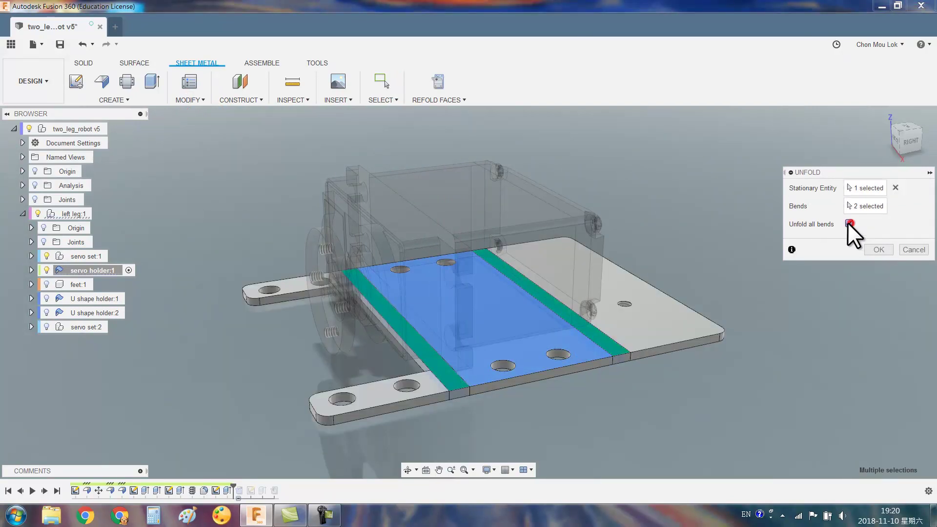
pyautogui.click(871, 252)
# Hide servo set:1 and start a sketch on the flat plate's face
pyautogui.click(732, 304)
pyautogui.click(43, 256)
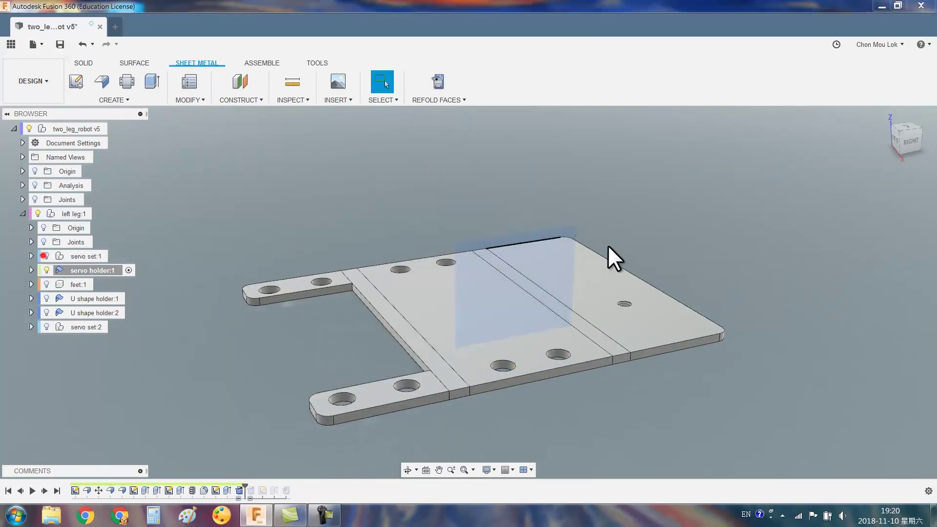
pyautogui.click(77, 82)
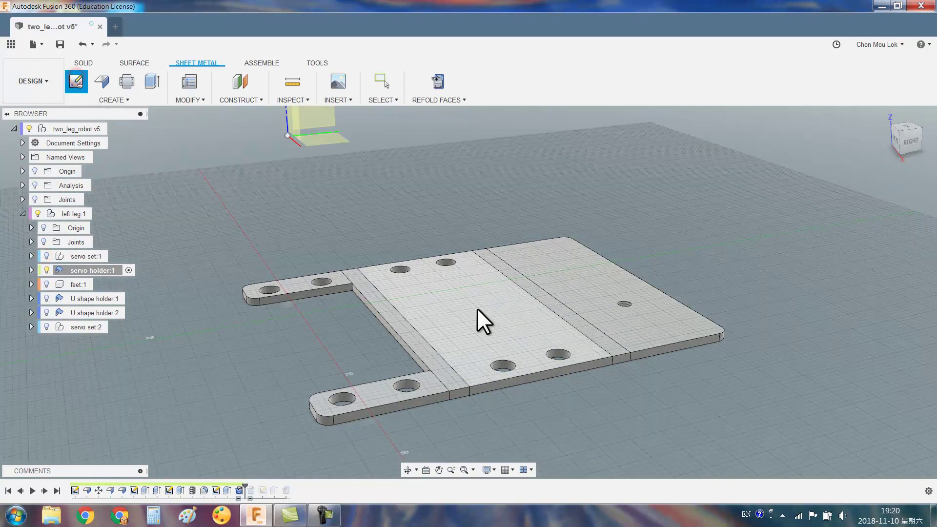
pyautogui.click(477, 308)
# Place 2 mm circles at bend-line ends on the plate, including the right edge
pyautogui.press('c')
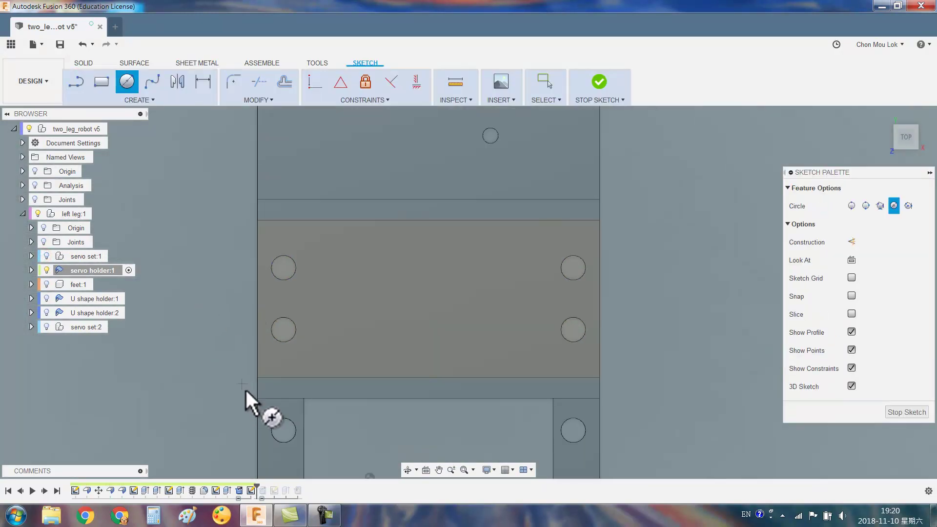
pyautogui.scroll(3, 245, 388)
pyautogui.scroll(3, 256, 383)
pyautogui.click(248, 382)
pyautogui.write('2')
pyautogui.press('Return')
pyautogui.scroll(-2, 464, 386)
pyautogui.scroll(-2, 610, 361)
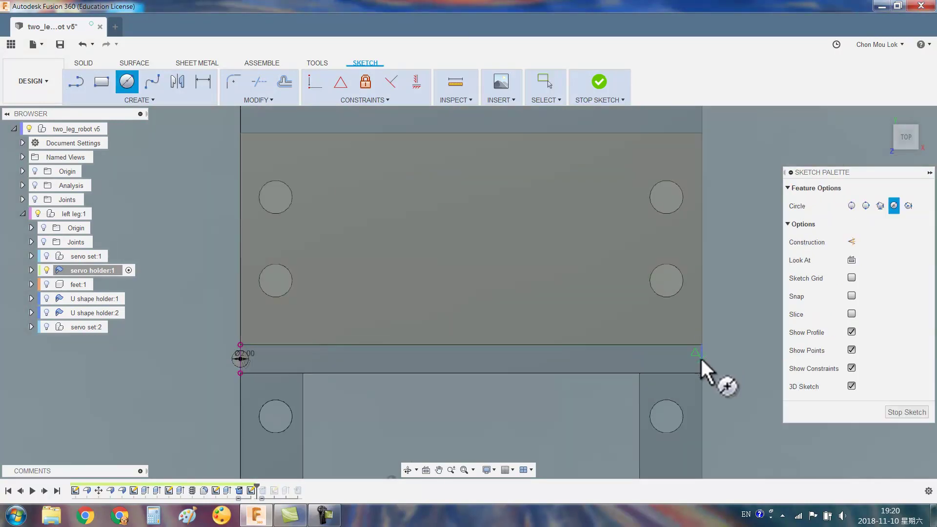
pyautogui.click(702, 360)
pyautogui.press('Return')
pyautogui.scroll(-1, 711, 355)
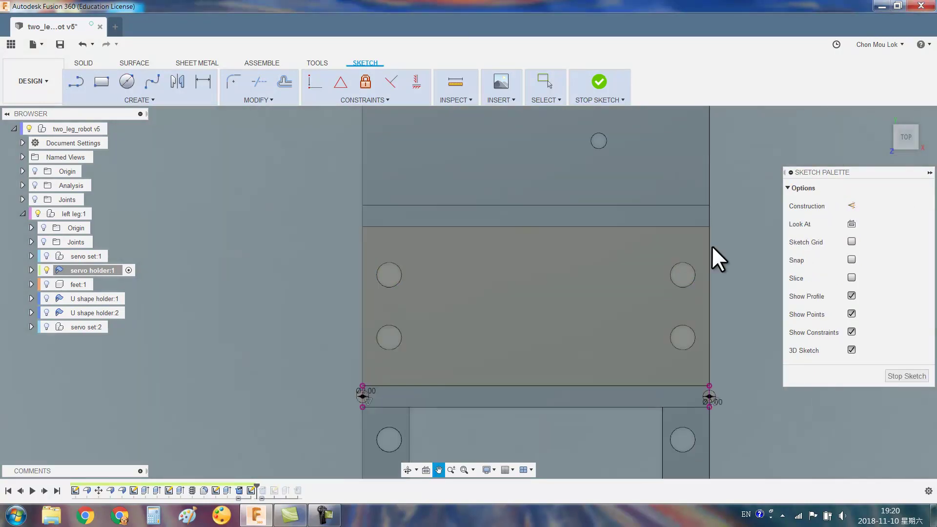
pyautogui.scroll(3, 711, 245)
# Add two more 2 mm circles at the remaining bend-line ends on the right and left edges
pyautogui.press('c')
pyautogui.click(705, 223)
pyautogui.write('2')
pyautogui.press('Return')
pyautogui.scroll(-2, 505, 209)
pyautogui.scroll(3, 332, 226)
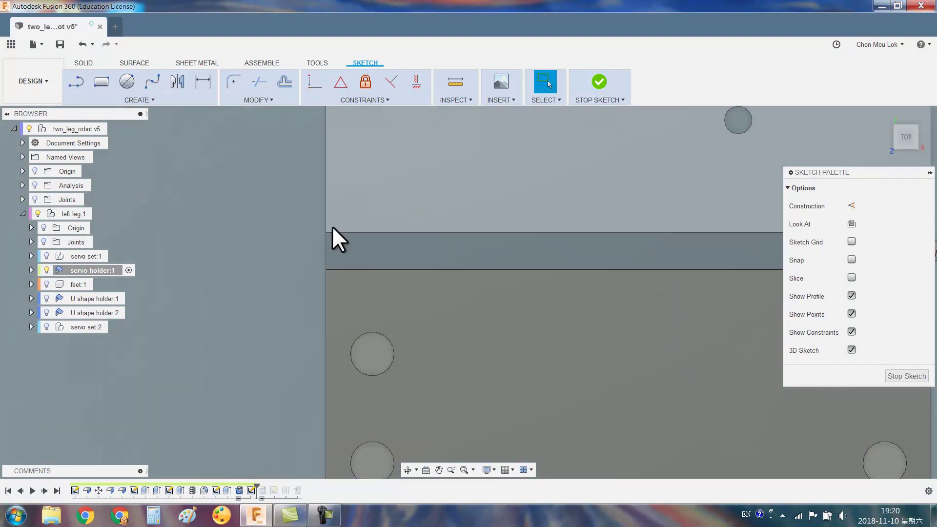
pyautogui.press('c')
pyautogui.click(324, 256)
pyautogui.write('2')
pyautogui.press('Return')
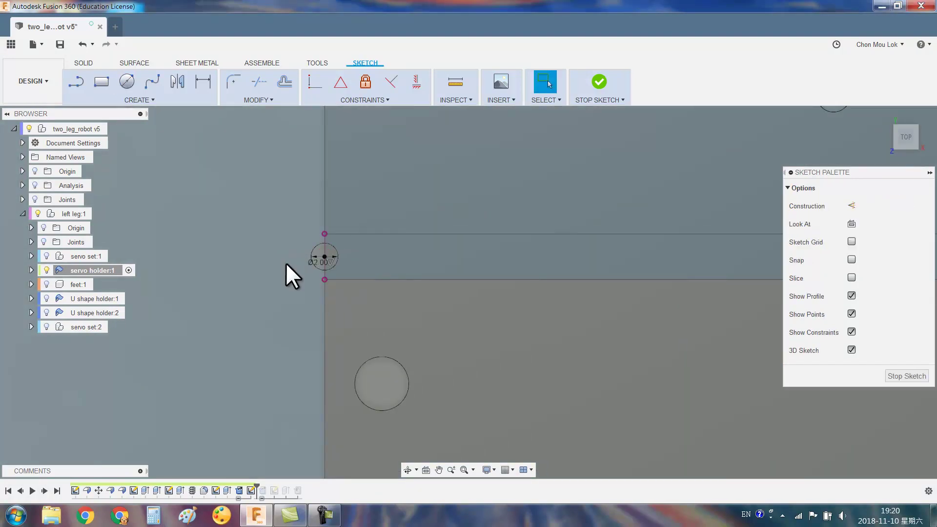
pyautogui.scroll(-2, 285, 262)
pyautogui.scroll(3, 333, 343)
# Finish the sketch and select the four small circles as extrude profiles
pyautogui.press('e')
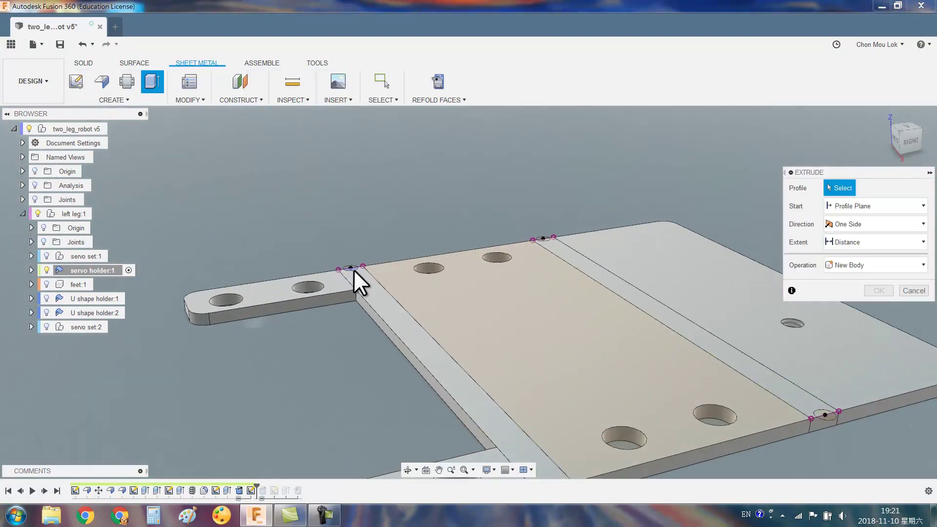
pyautogui.scroll(3, 353, 270)
pyautogui.scroll(2, 343, 256)
pyautogui.click(344, 257)
pyautogui.scroll(-3, 450, 220)
pyautogui.scroll(3, 580, 443)
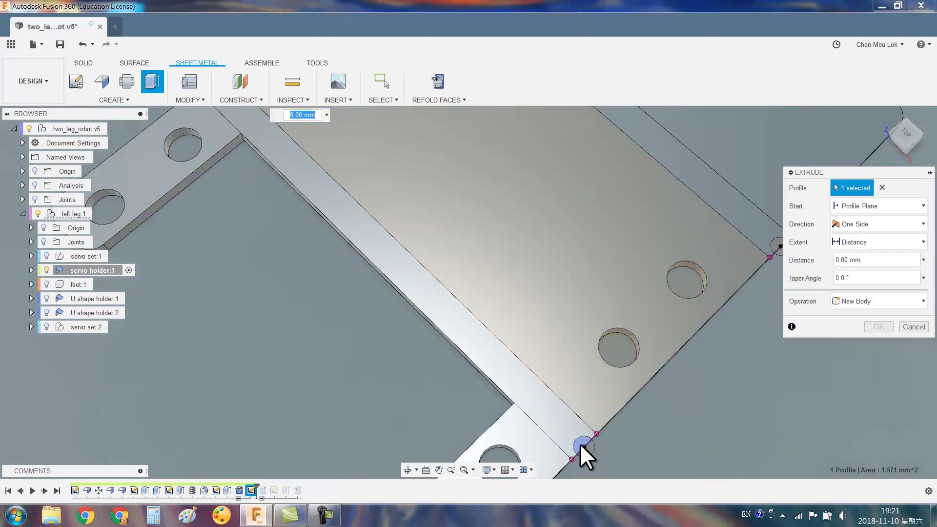
pyautogui.click(580, 443)
pyautogui.scroll(2, 655, 355)
pyautogui.click(655, 355)
pyautogui.scroll(-2, 630, 391)
pyautogui.scroll(2, 425, 203)
pyautogui.click(417, 191)
# Cut the notches through the plate with extent To Object at the plate face
pyautogui.click(856, 270)
pyautogui.keyDown('shift'); pyautogui.moveTo(613, 412); pyautogui.dragTo(588, 321, button='middle'); pyautogui.keyUp('shift')
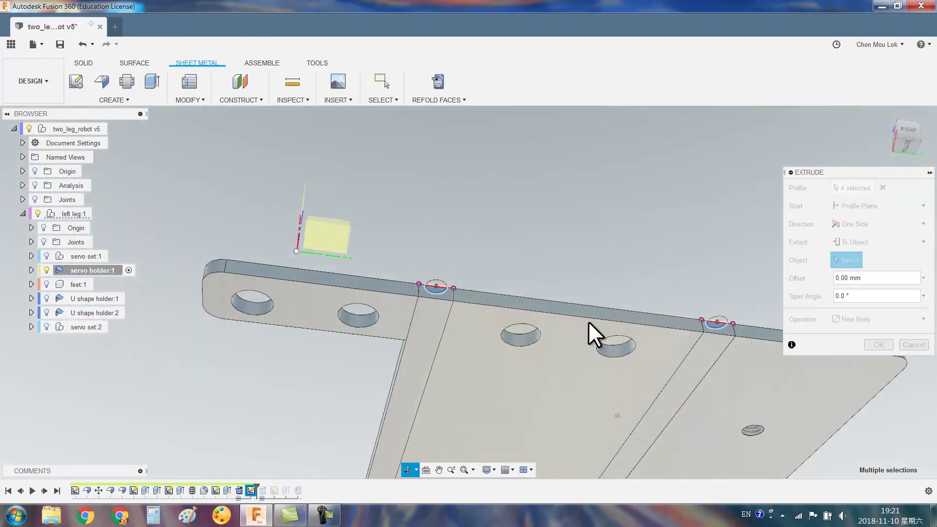
pyautogui.click(588, 321)
pyautogui.keyDown('shift'); pyautogui.moveTo(564, 238); pyautogui.dragTo(563, 285, button='middle'); pyautogui.keyUp('shift')
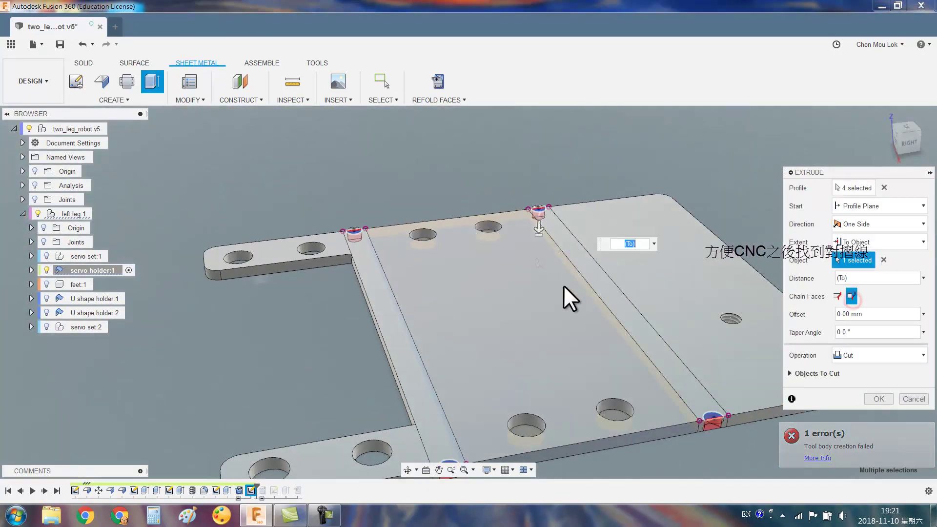
pyautogui.click(877, 398)
# Inspect the notched flat pattern from the Top view, then tilt into 3D
pyautogui.keyDown('shift'); pyautogui.moveTo(628, 352); pyautogui.dragTo(649, 387, button='middle'); pyautogui.keyUp('shift')
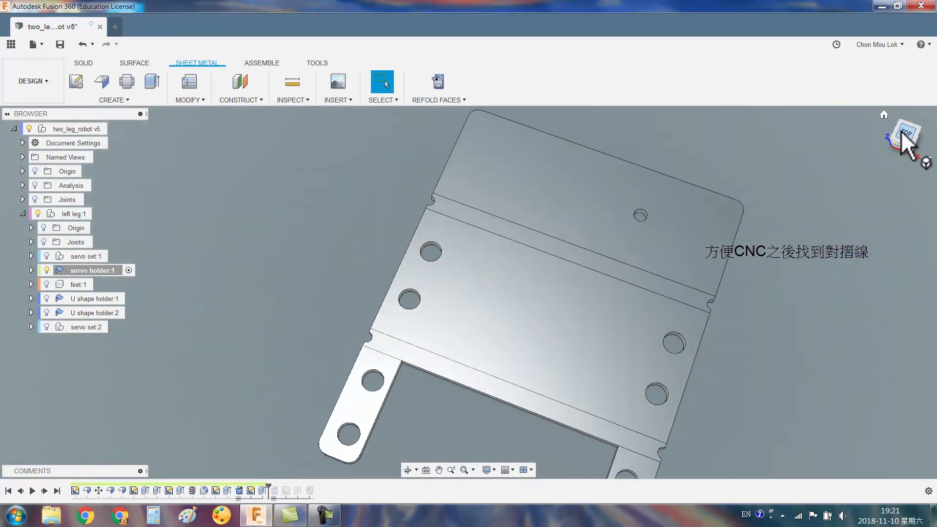
pyautogui.click(904, 136)
pyautogui.scroll(-2, 537, 293)
pyautogui.scroll(-3, 547, 331)
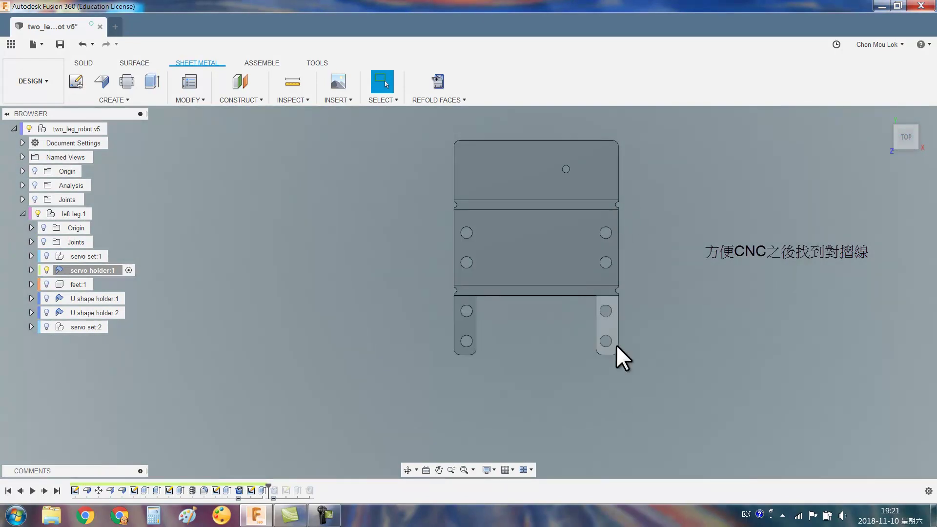
pyautogui.keyDown('shift'); pyautogui.moveTo(676, 289); pyautogui.dragTo(602, 246, button='middle'); pyautogui.keyUp('shift')
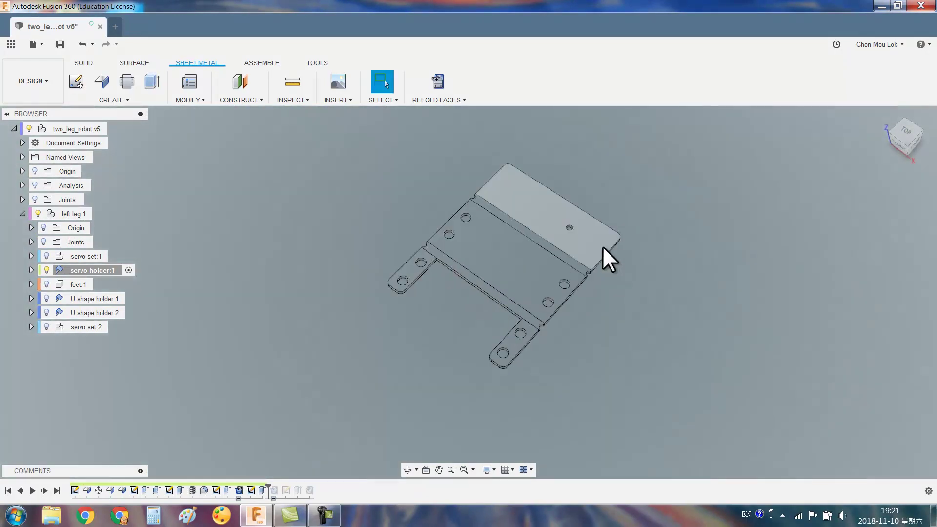
pyautogui.scroll(2, 602, 246)
# Refold the plate into its U shape and look closely at a bend notch
pyautogui.click(435, 79)
pyautogui.keyDown('shift'); pyautogui.moveTo(532, 368); pyautogui.dragTo(494, 341, button='middle'); pyautogui.keyUp('shift')
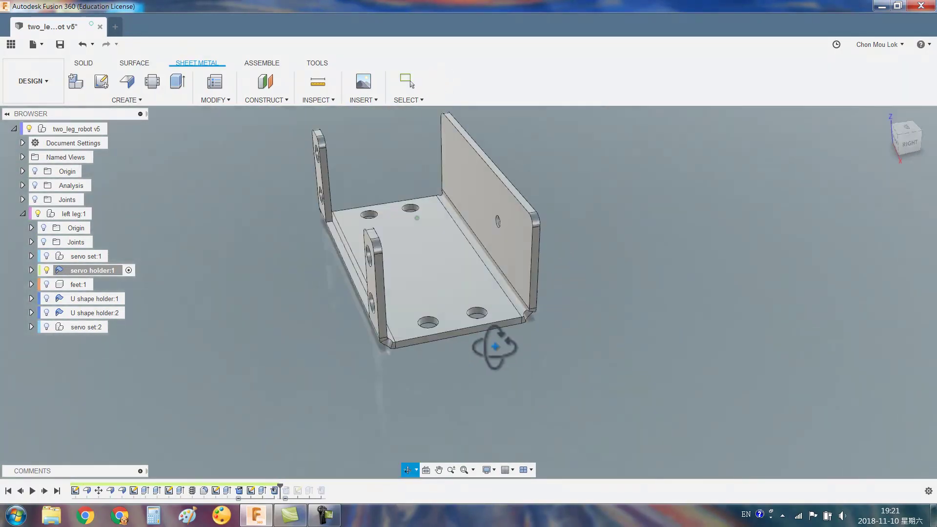
pyautogui.scroll(4, 376, 328)
pyautogui.moveTo(377, 329)
pyautogui.keyDown('shift'); pyautogui.mouseDown(button='middle')
pyautogui.moveTo(378, 307)
pyautogui.moveTo(389, 315)
pyautogui.mouseUp(button='middle'); pyautogui.keyUp('shift')
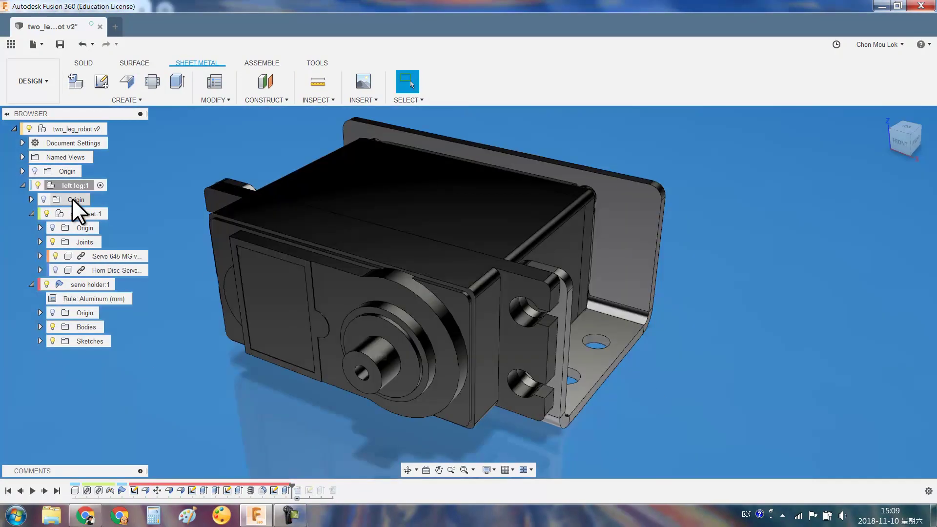
# Drag the servo to a new position and collapse the servo holder and servo set entries
pyautogui.click(79, 185)
pyautogui.click(202, 379)
pyautogui.moveTo(349, 261); pyautogui.dragTo(569, 185)
pyautogui.click(452, 80)
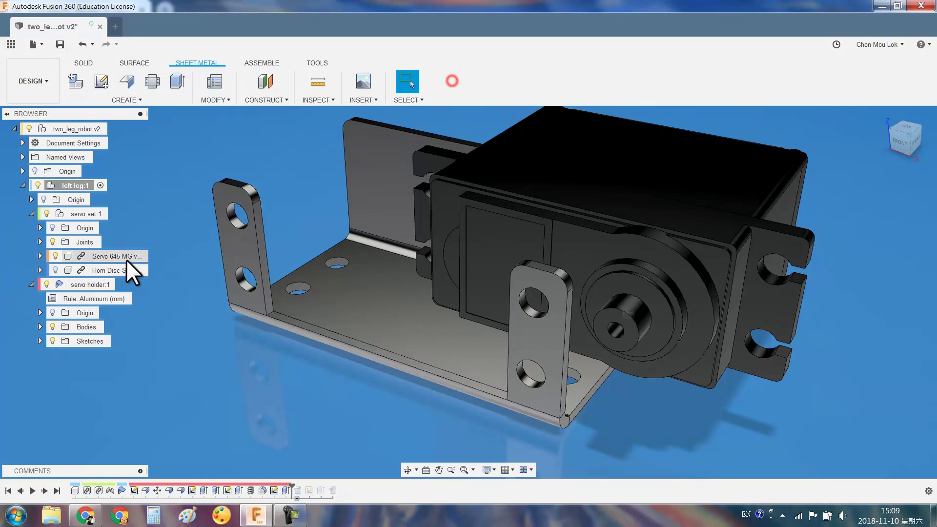
pyautogui.click(31, 285)
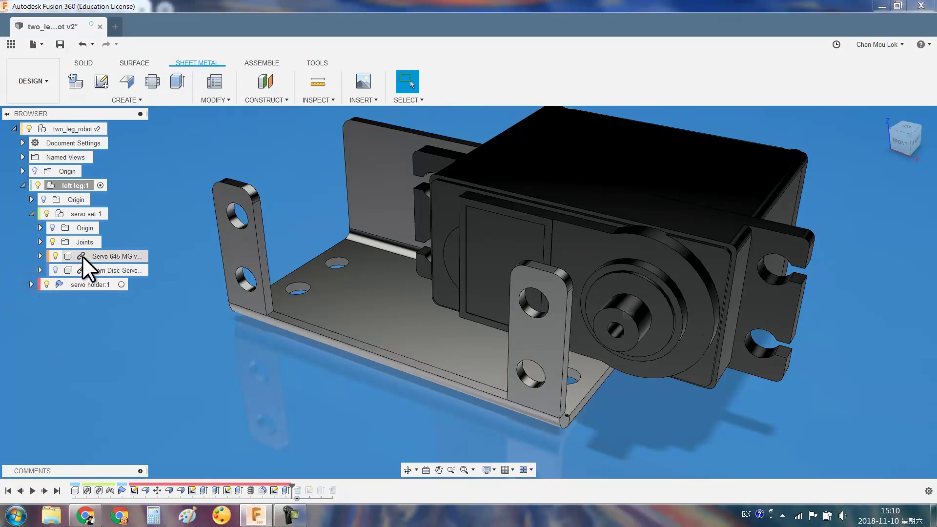
pyautogui.click(33, 213)
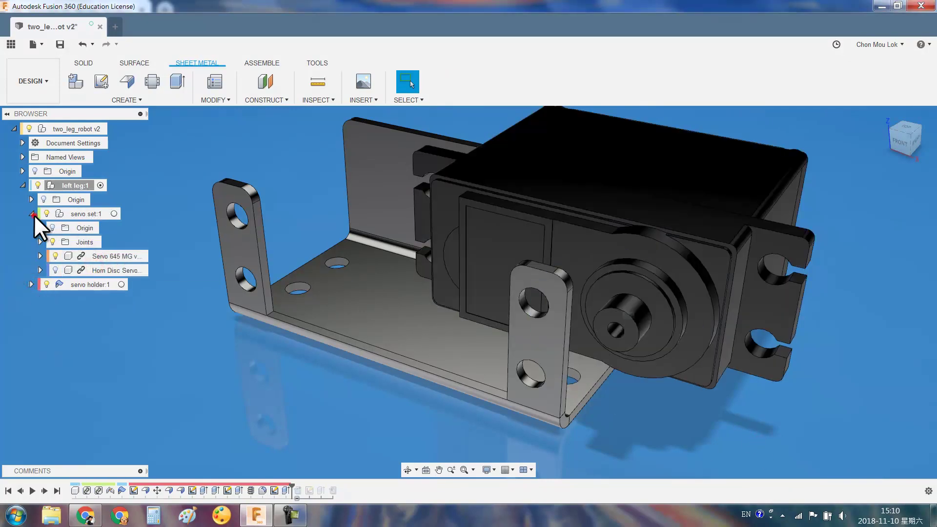
# Rigidly join the servo's point to the servo holder's bracket hole edge
pyautogui.press('j')
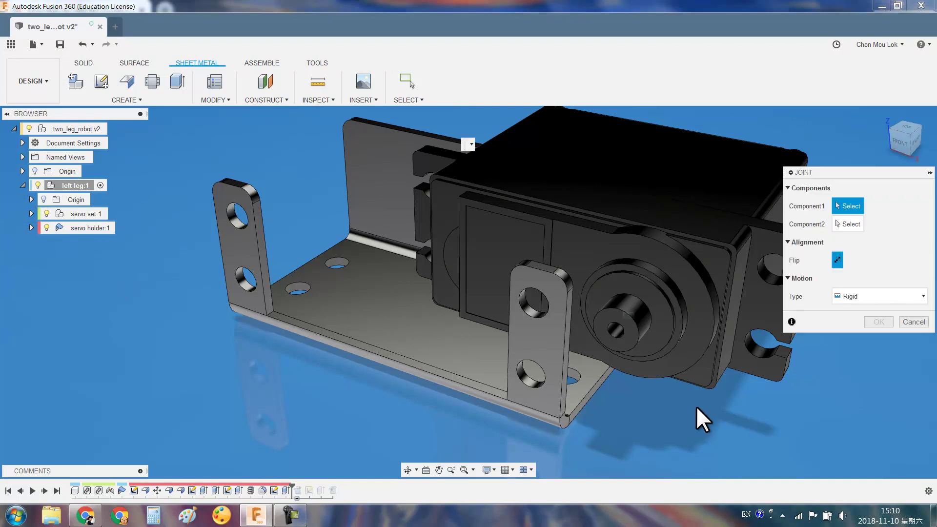
pyautogui.click(763, 279)
pyautogui.scroll(5, 539, 306)
pyautogui.scroll(3, 511, 299)
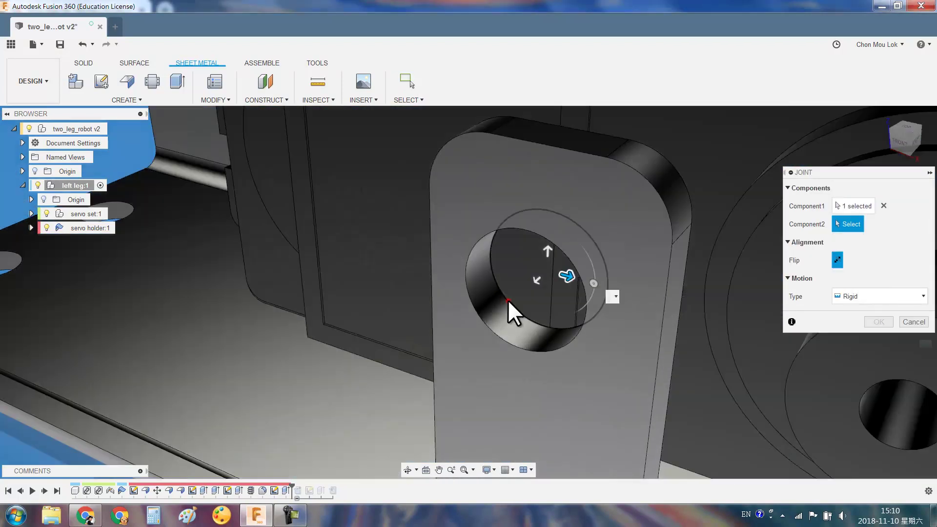
pyautogui.click(507, 300)
pyautogui.press('Return')
pyautogui.keyDown('shift'); pyautogui.moveTo(643, 354); pyautogui.dragTo(674, 315, button='middle'); pyautogui.keyUp('shift')
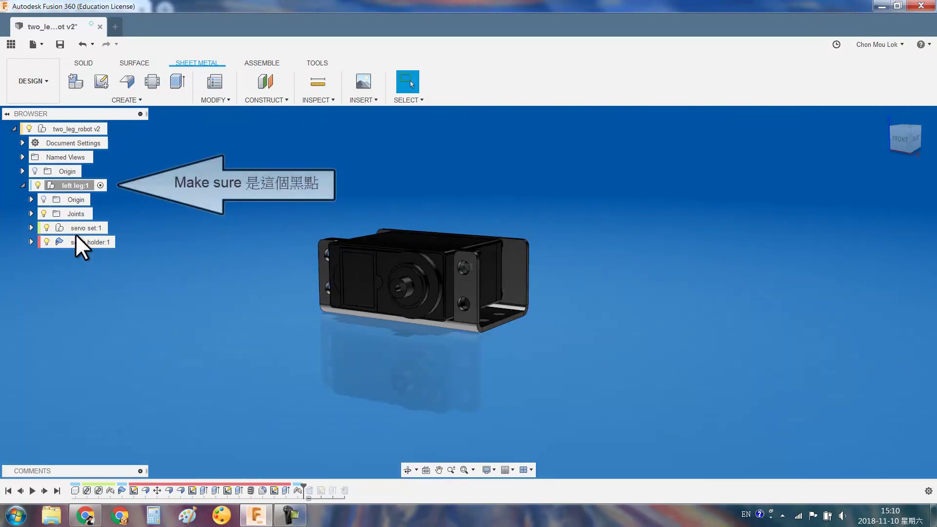
pyautogui.click(321, 360)
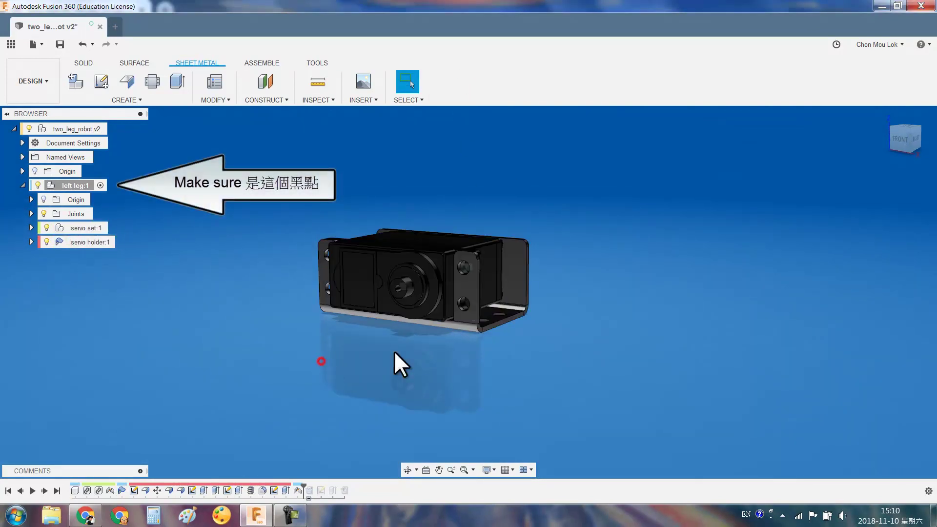
pyautogui.moveTo(442, 345)
pyautogui.keyDown('shift'); pyautogui.mouseDown(button='middle')
pyautogui.moveTo(480, 365)
pyautogui.moveTo(490, 359)
pyautogui.mouseUp(button='middle'); pyautogui.keyUp('shift')
pyautogui.moveTo(649, 241)
pyautogui.keyDown('shift'); pyautogui.mouseDown(button='middle')
pyautogui.moveTo(622, 268)
pyautogui.moveTo(603, 258)
pyautogui.mouseUp(button='middle'); pyautogui.keyUp('shift')
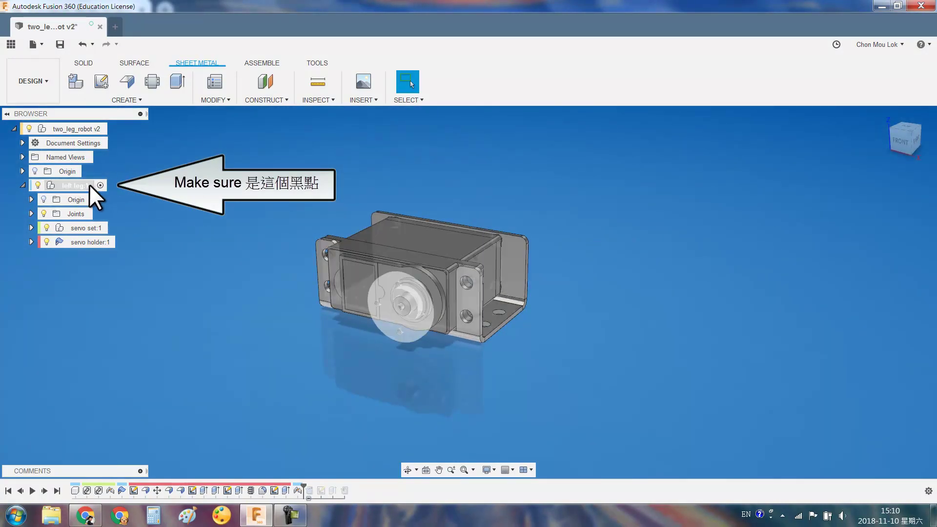
# Add a new component named 'feet' inside left leg
pyautogui.rightClick(251, 161)
pyautogui.click(332, 218)
pyautogui.doubleClick(847, 224)
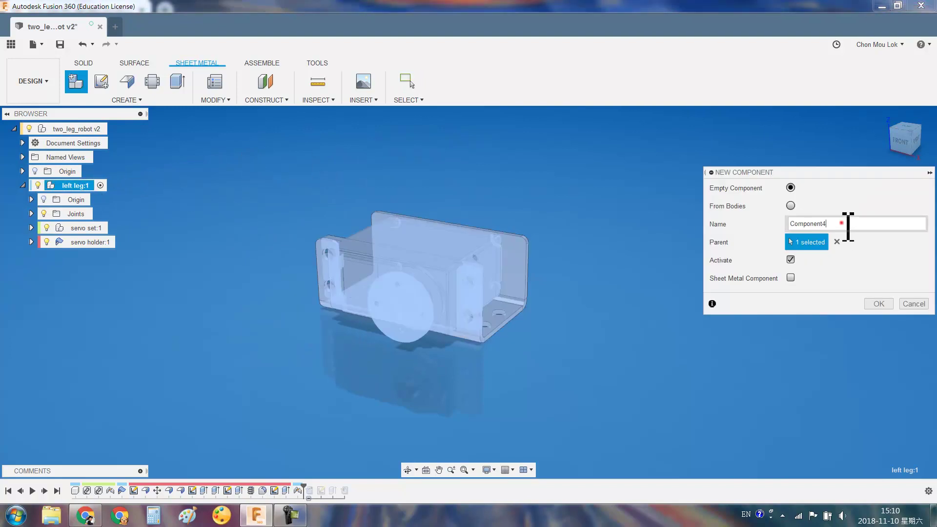
pyautogui.write('feet')
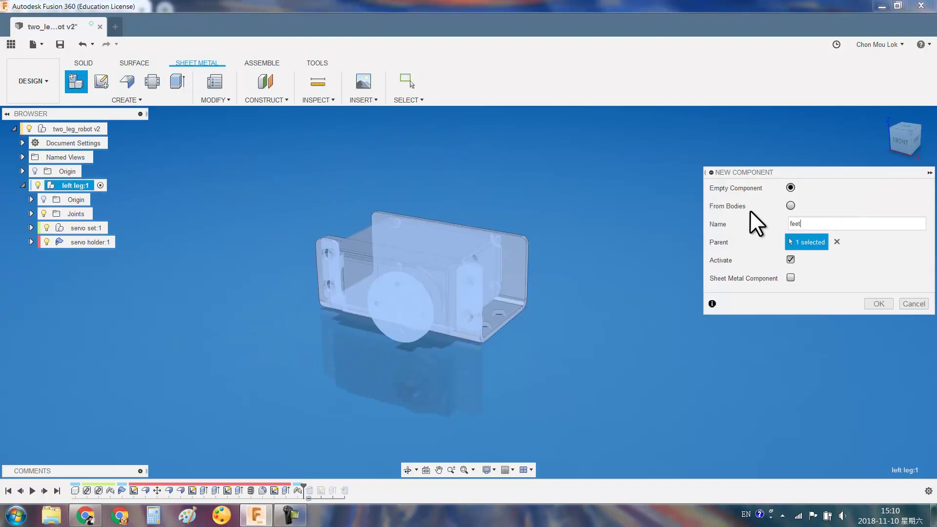
pyautogui.press('Return')
# Start a sketch on a face for feet and draw a two-corner rectangle
pyautogui.click(36, 74)
pyautogui.click(101, 81)
pyautogui.click(366, 193)
pyautogui.click(451, 288)
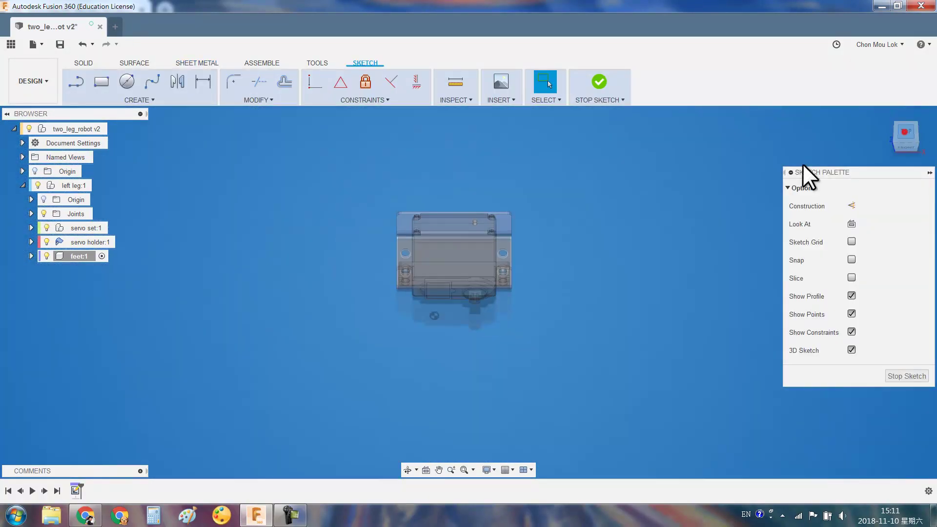
pyautogui.press('r')
pyautogui.click(299, 161)
pyautogui.click(530, 442)
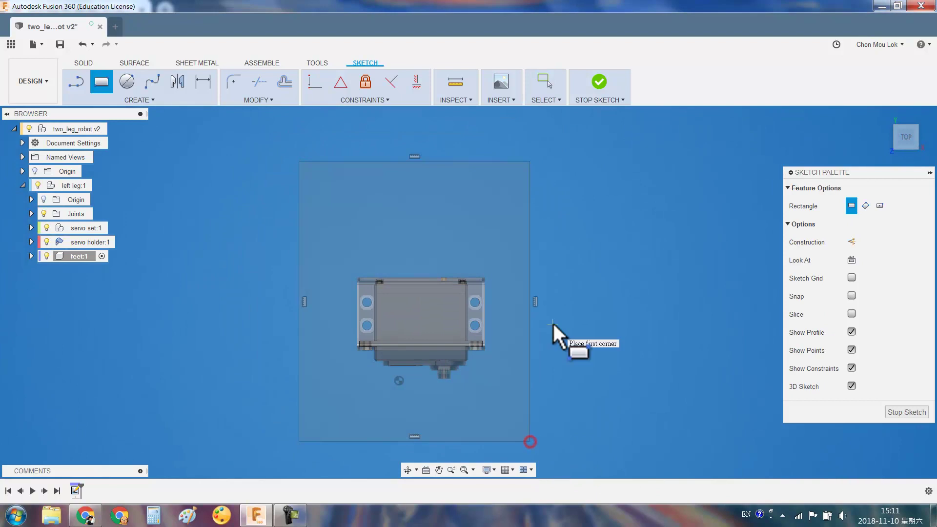
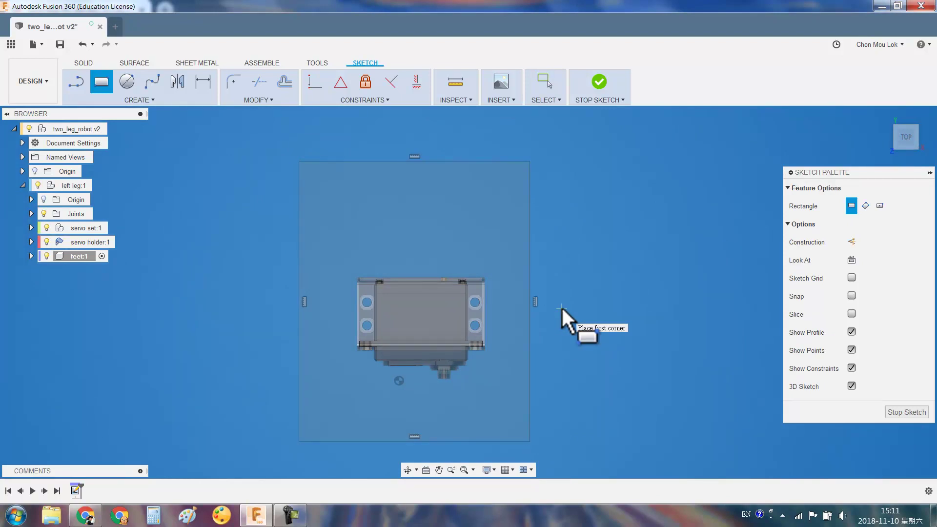
# Dimension the leg-bar rectangle to 140 mm tall and 60 mm wide
pyautogui.press('d')
pyautogui.click(530, 228)
pyautogui.click(577, 232)
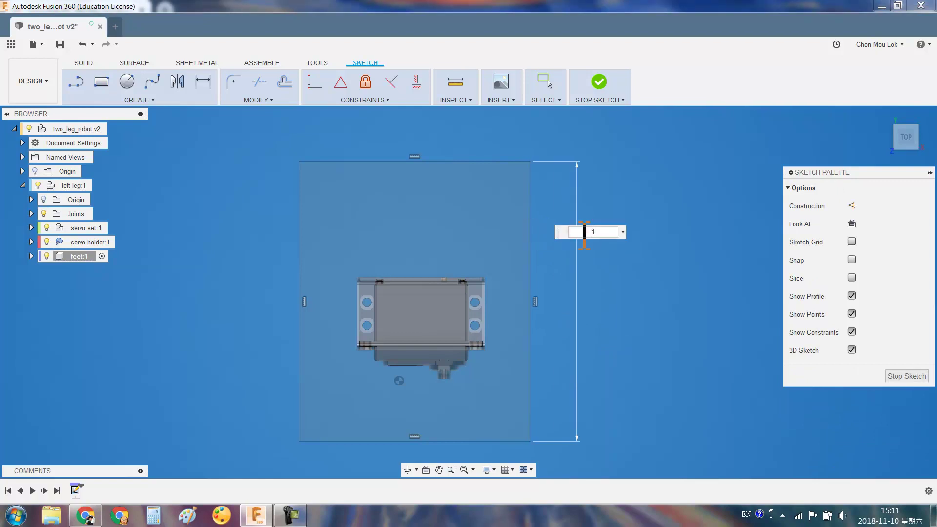
pyautogui.write('40')
pyautogui.press('Return')
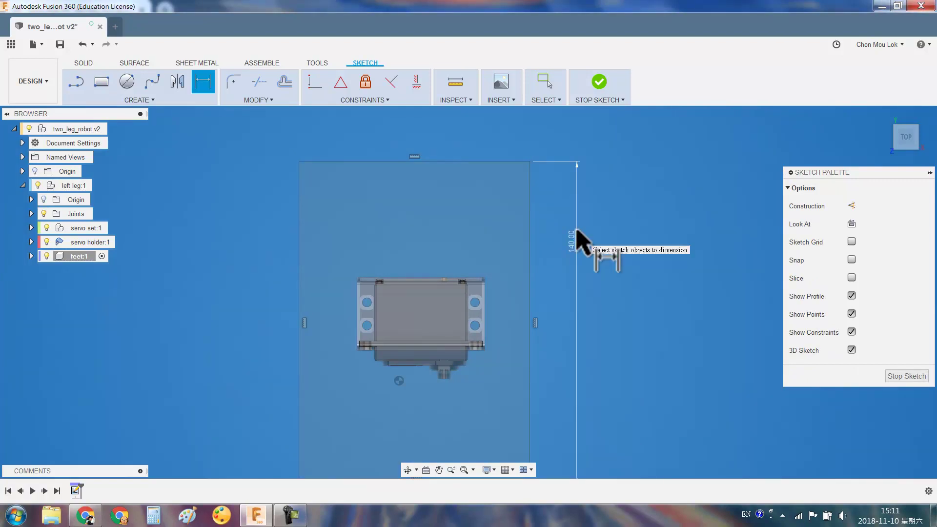
pyautogui.click(431, 161)
pyautogui.click(442, 142)
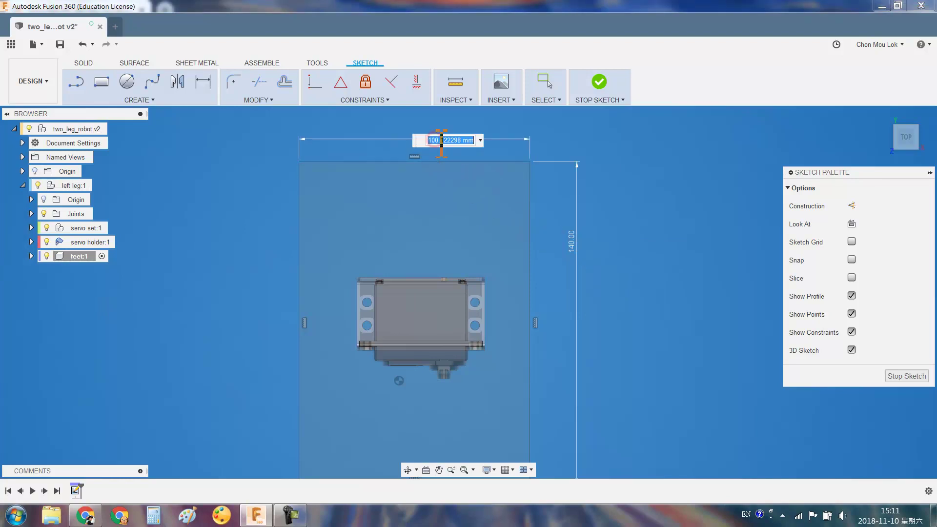
pyautogui.write('60')
pyautogui.press('Return')
pyautogui.scroll(-2, 439, 224)
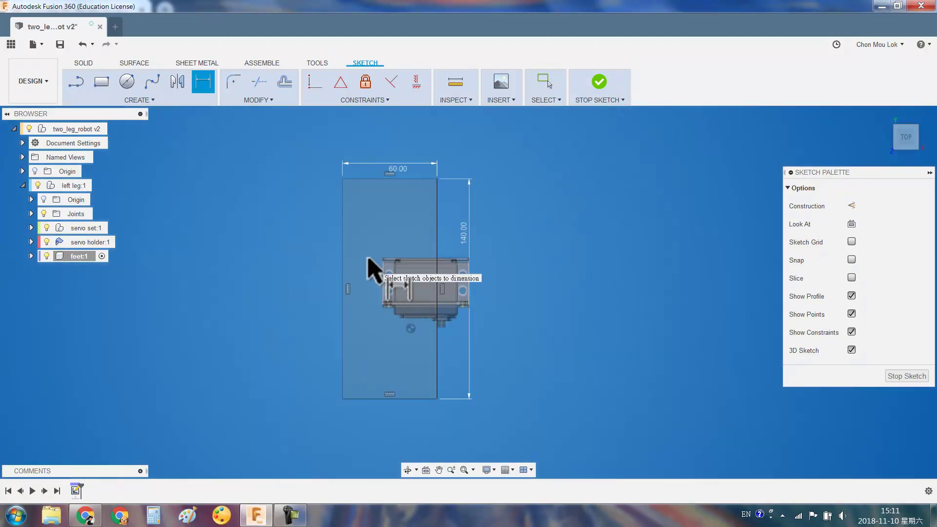
pyautogui.press('Escape')
pyautogui.scroll(3, 425, 225)
pyautogui.scroll(-2, 418, 188)
# Draw a vertical centre line from the bottom edge midpoint to the top edge midpoint
pyautogui.press('l')
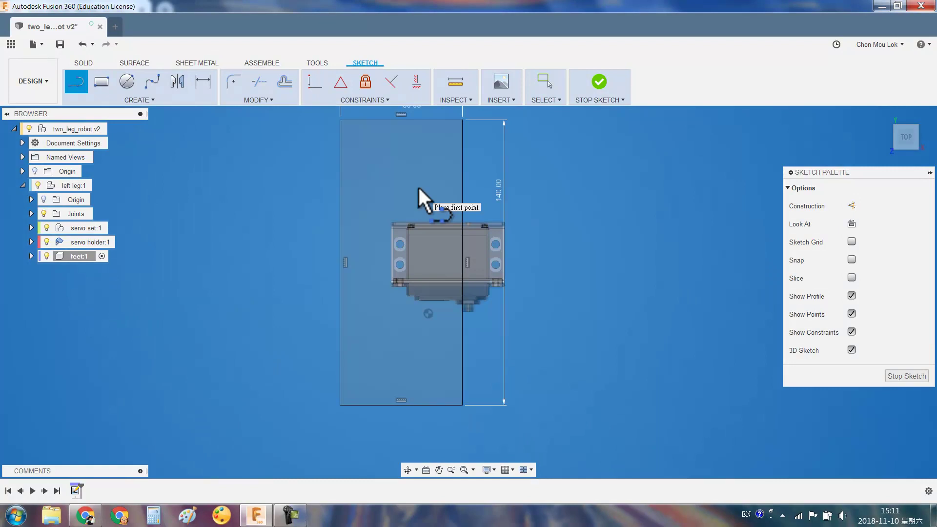
pyautogui.click(401, 405)
pyautogui.click(401, 120)
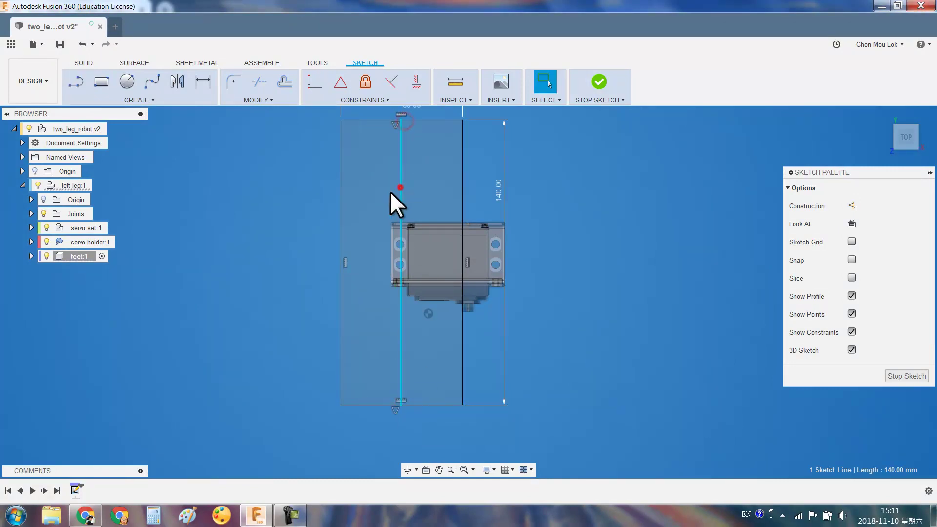
# Draw a horizontal line across the rectangle
pyautogui.moveTo(467, 207); pyautogui.dragTo(348, 196)
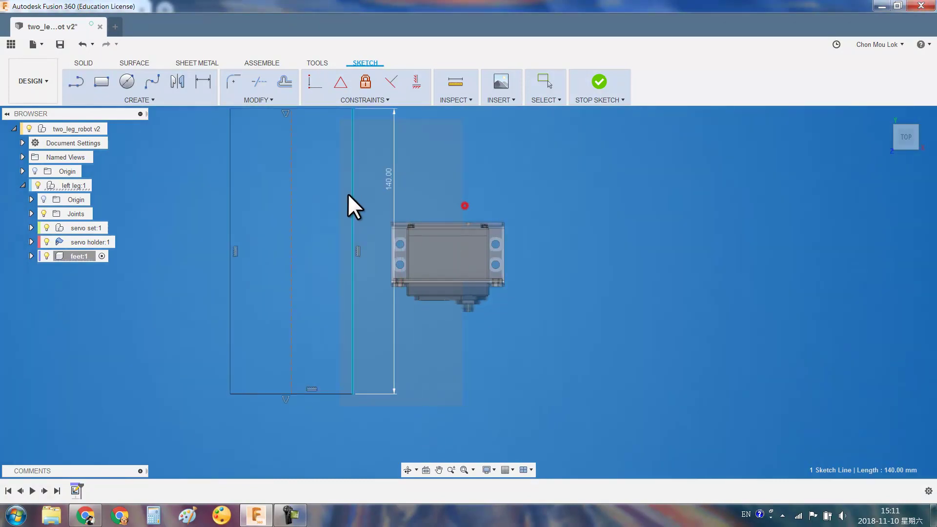
pyautogui.press('l')
pyautogui.click(221, 255)
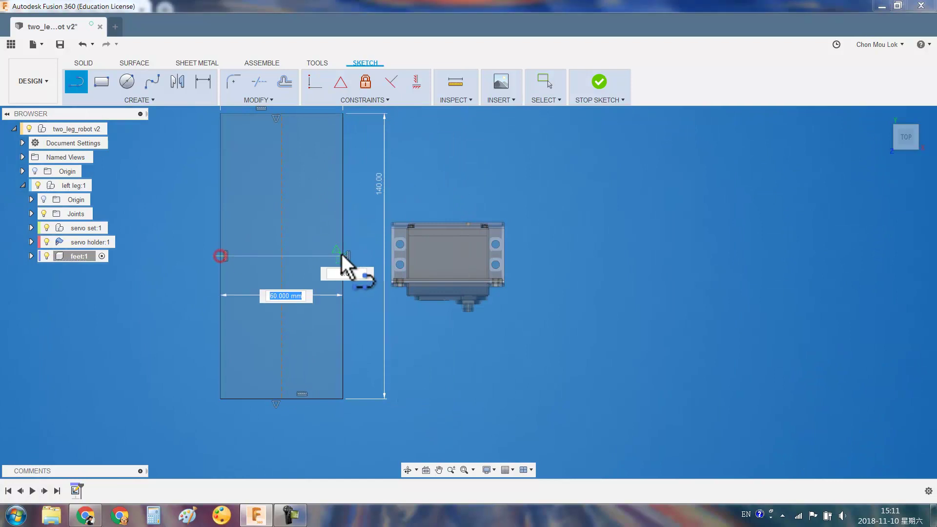
pyautogui.click(343, 256)
pyautogui.press('Escape')
pyautogui.scroll(4, 386, 249)
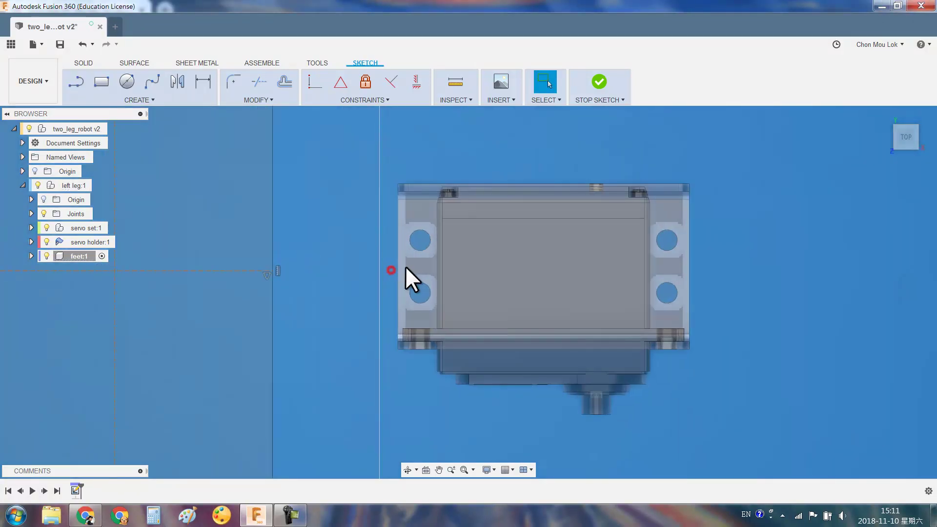
pyautogui.scroll(-2, 331, 263)
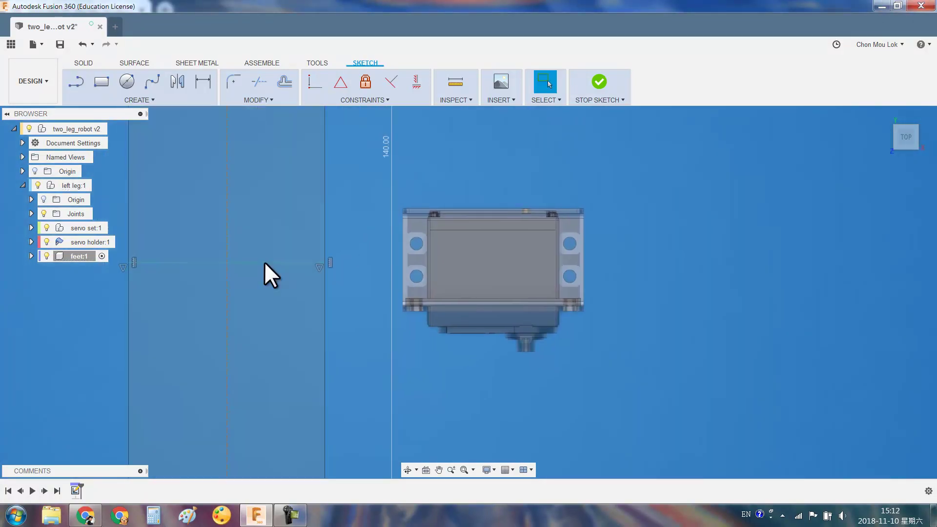
# Project the servo's mounting face into the sketch
pyautogui.write('sp')
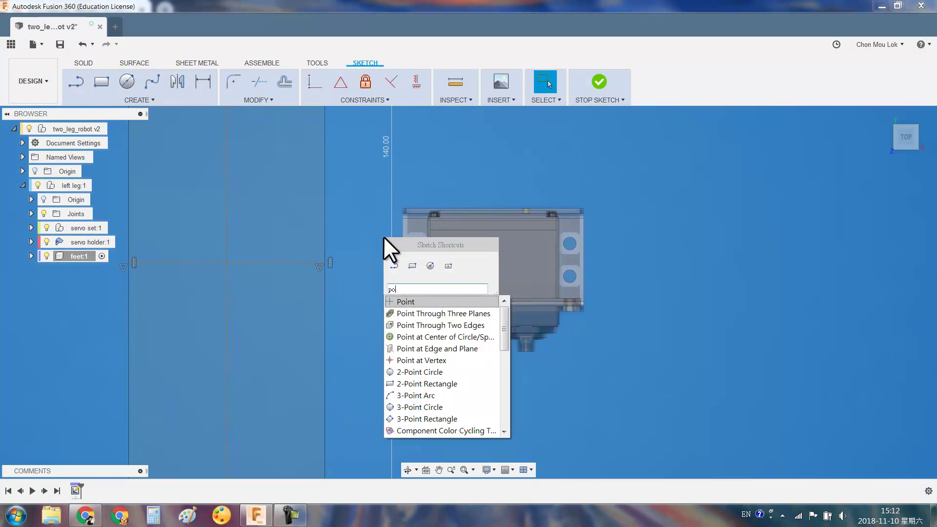
pyautogui.write('roject')
pyautogui.press('Return')
pyautogui.click(414, 262)
pyautogui.press('Return')
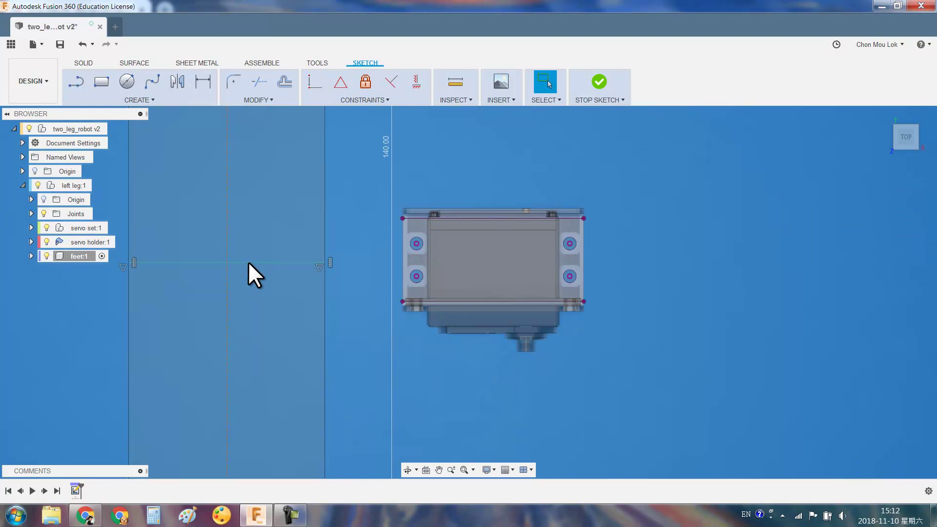
# Make the rectangle's side lines symmetric about the vertical centre line
pyautogui.click(352, 100)
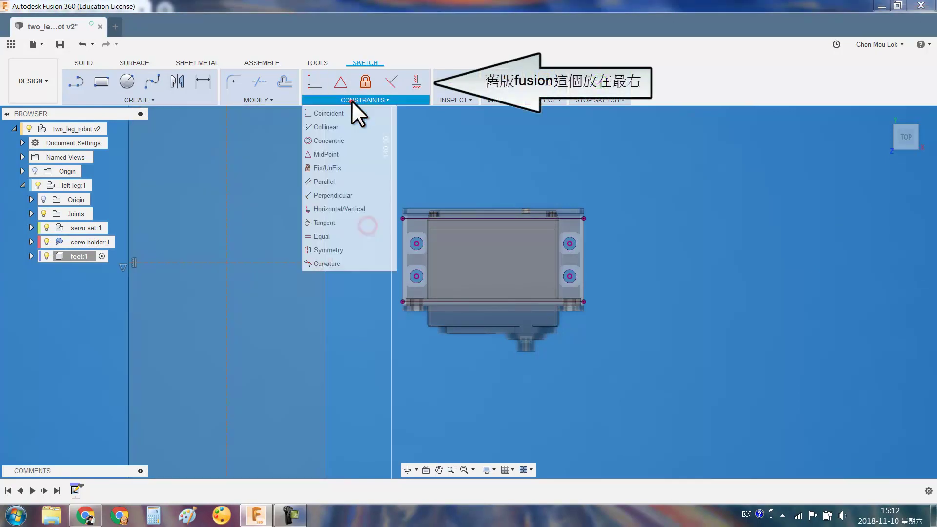
pyautogui.click(327, 250)
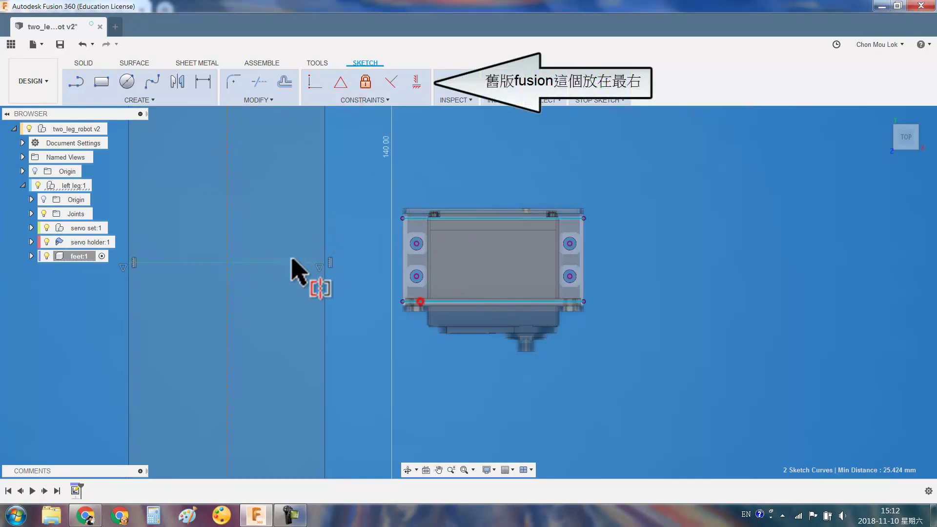
pyautogui.moveTo(326, 259); pyautogui.dragTo(588, 377)
pyautogui.click(352, 100)
pyautogui.click(349, 293)
pyautogui.click(392, 224)
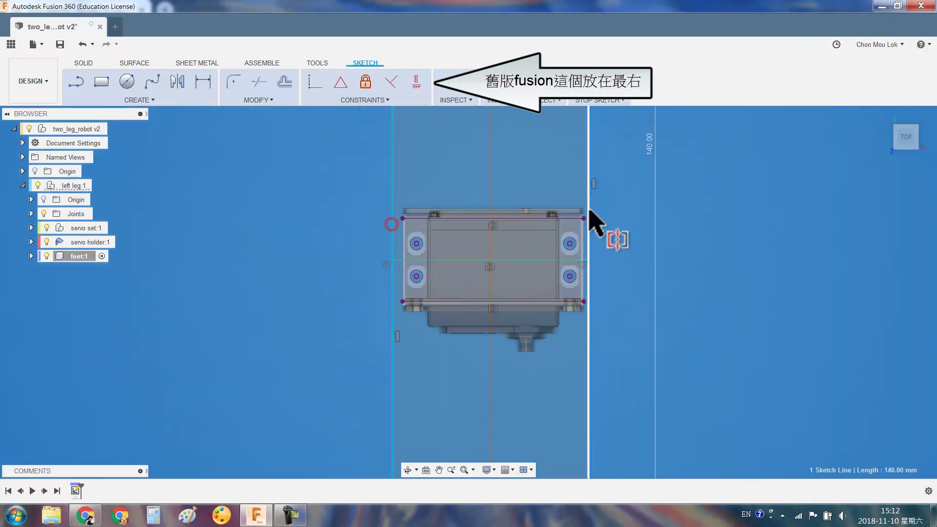
pyautogui.click(338, 100)
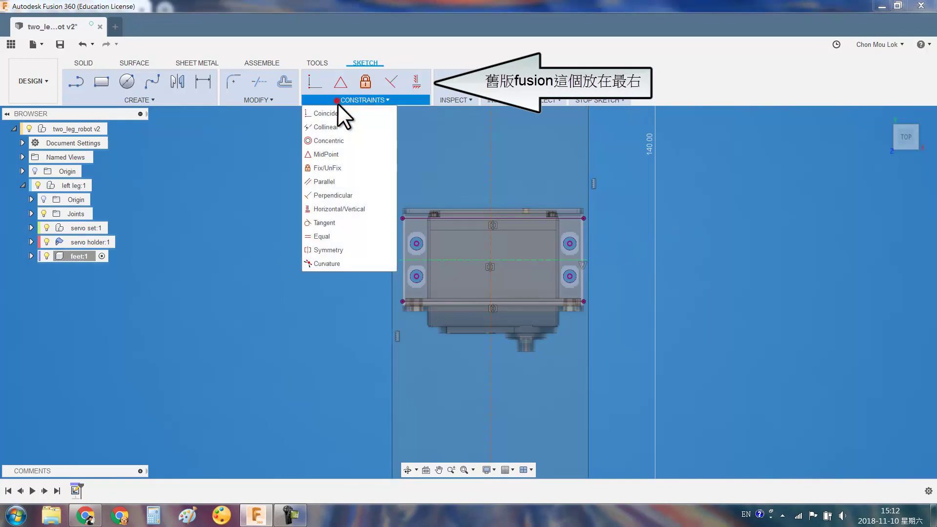
pyautogui.click(326, 250)
pyautogui.click(404, 271)
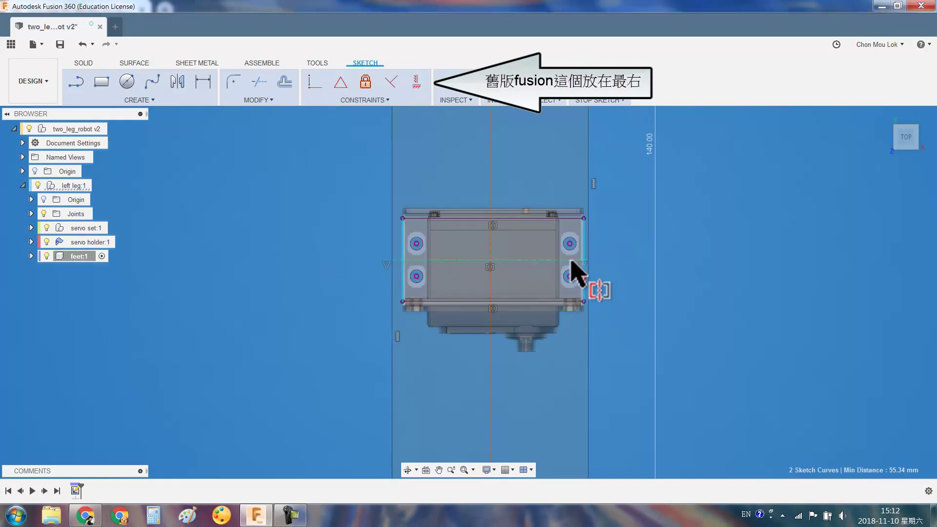
pyautogui.click(491, 179)
pyautogui.scroll(-3, 529, 289)
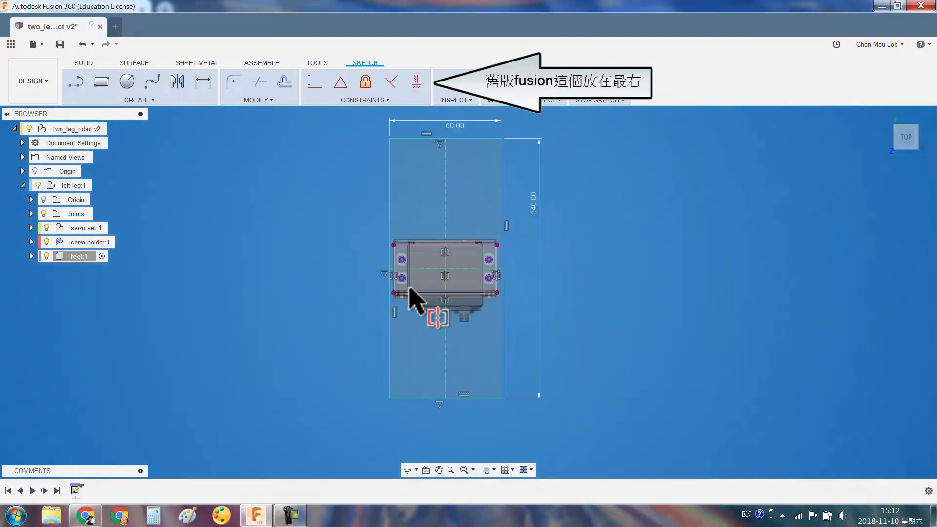
pyautogui.scroll(6, 453, 262)
# Extrude the rectangle profile 1.5 mm into a plate
pyautogui.press('e')
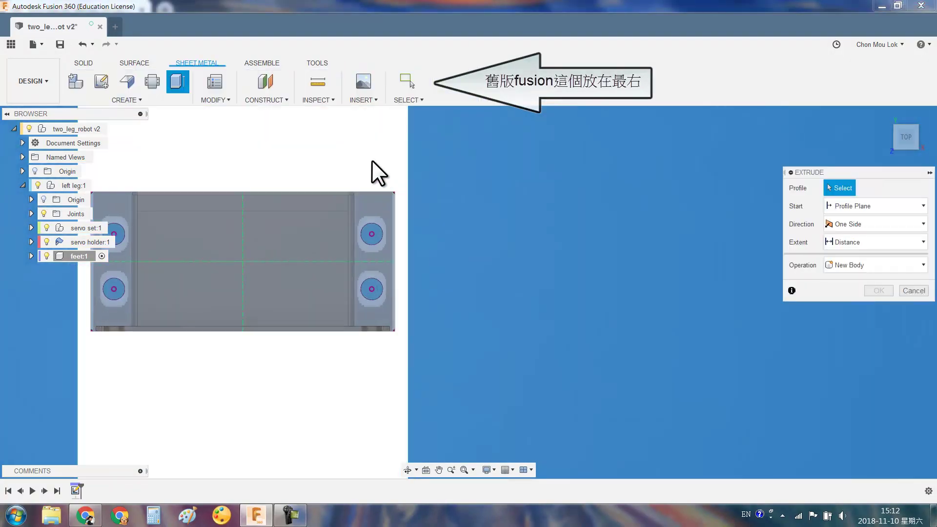
pyautogui.click(373, 205)
pyautogui.moveTo(366, 359)
pyautogui.keyDown('shift'); pyautogui.mouseDown(button='middle')
pyautogui.moveTo(456, 362)
pyautogui.moveTo(443, 320)
pyautogui.mouseUp(button='middle'); pyautogui.keyUp('shift')
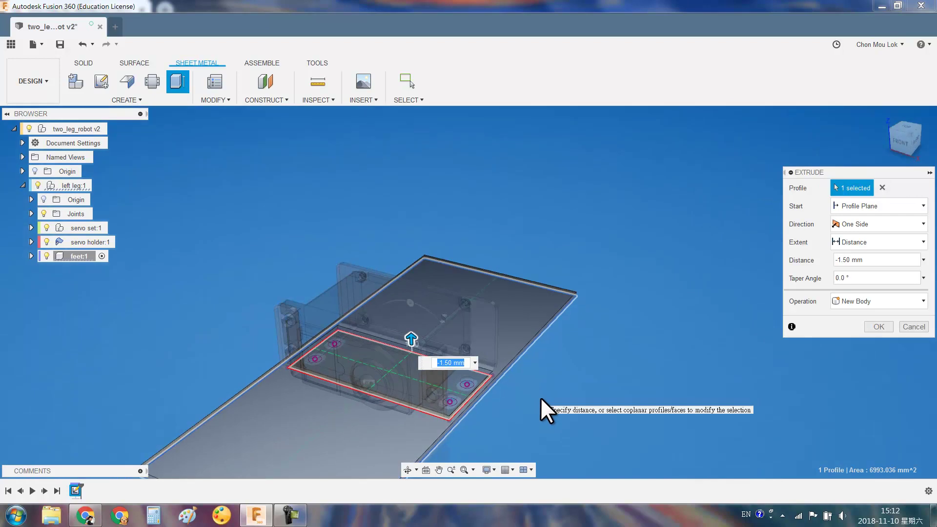
pyautogui.press('Return')
pyautogui.moveTo(541, 397)
pyautogui.keyDown('shift'); pyautogui.mouseDown(button='middle')
pyautogui.moveTo(466, 403)
pyautogui.moveTo(500, 370)
pyautogui.mouseUp(button='middle'); pyautogui.keyUp('shift')
# Edit the extrusion so the servo mounting holes are cut through the plate
pyautogui.doubleClick(88, 490)
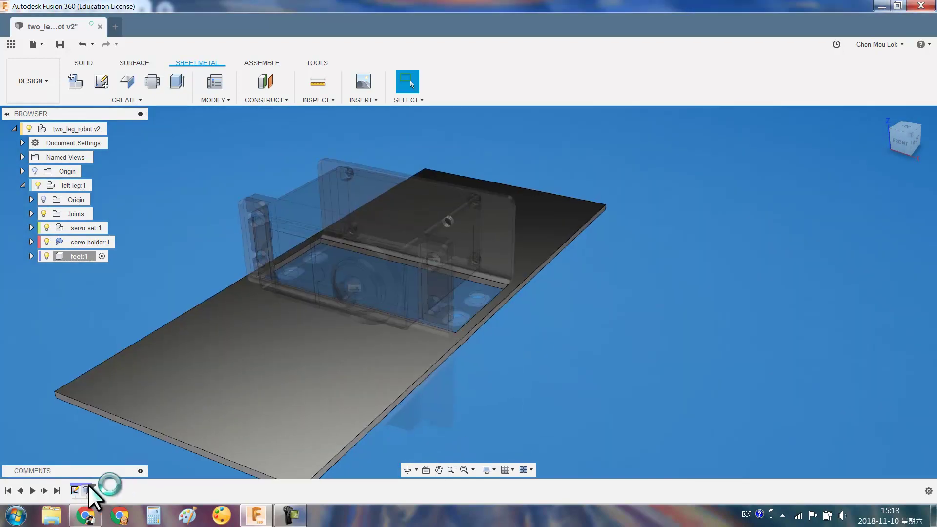
pyautogui.scroll(3, 447, 333)
pyautogui.scroll(2, 446, 333)
pyautogui.scroll(-3, 606, 370)
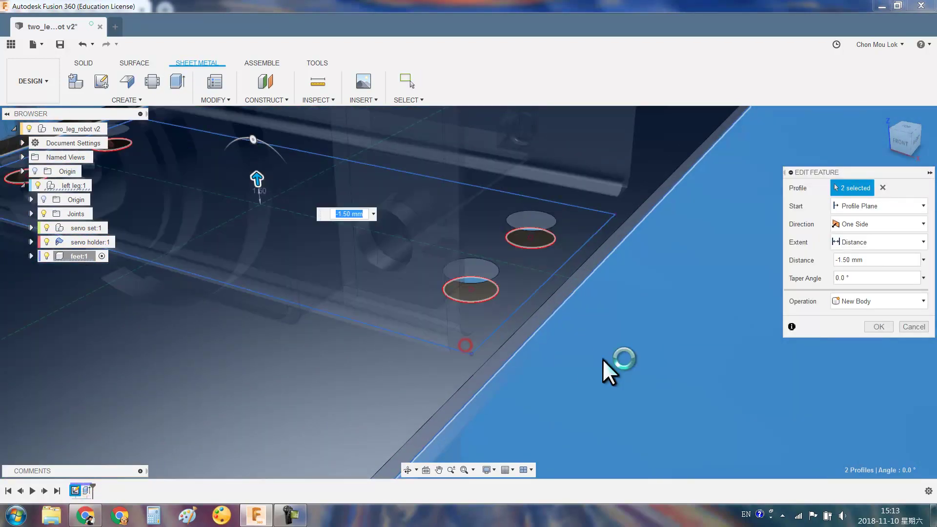
pyautogui.press('Return')
pyautogui.moveTo(605, 369)
pyautogui.keyDown('shift'); pyautogui.mouseDown(button='middle')
pyautogui.moveTo(643, 386)
pyautogui.moveTo(659, 360)
pyautogui.moveTo(519, 398)
pyautogui.moveTo(600, 376)
pyautogui.moveTo(662, 424)
pyautogui.mouseUp(button='middle'); pyautogui.keyUp('shift')
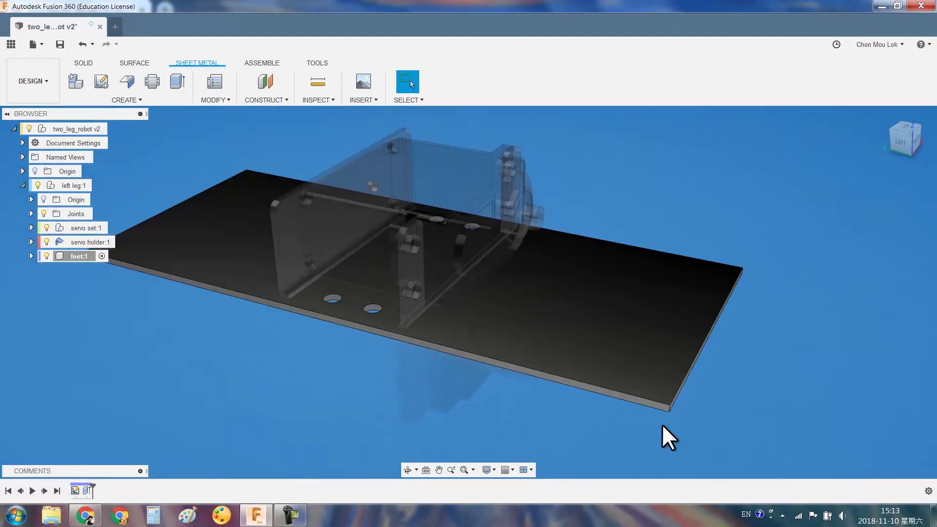
pyautogui.scroll(3, 689, 401)
# Fillet the four plate corner edges at 5 mm
pyautogui.press('f')
pyautogui.click(670, 398)
pyautogui.click(533, 179)
pyautogui.moveTo(533, 178)
pyautogui.keyDown('shift'); pyautogui.mouseDown(button='middle')
pyautogui.moveTo(435, 237)
pyautogui.moveTo(300, 215)
pyautogui.moveTo(300, 248)
pyautogui.moveTo(527, 317)
pyautogui.moveTo(349, 278)
pyautogui.mouseUp(button='middle'); pyautogui.keyUp('shift')
pyautogui.click(300, 248)
pyautogui.click(340, 263)
pyautogui.write('5')
pyautogui.press('Return')
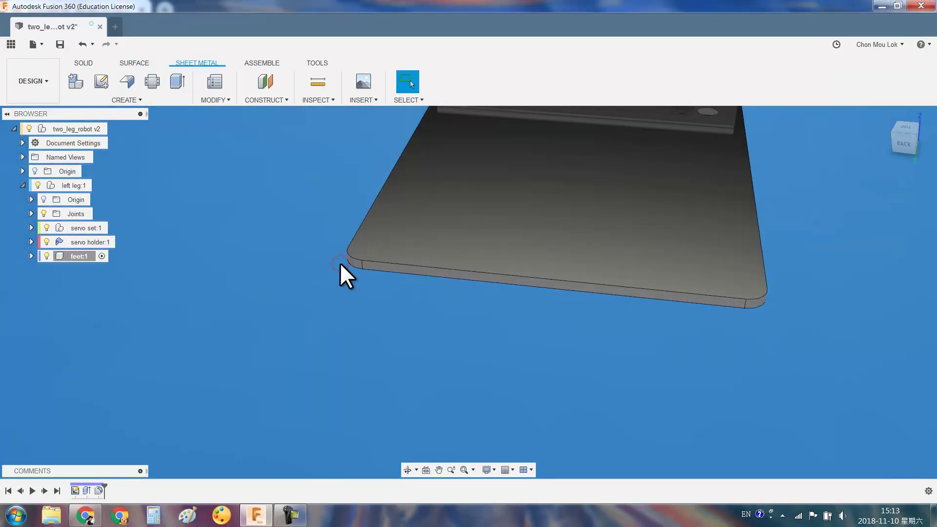
pyautogui.scroll(-5, 520, 279)
pyautogui.keyDown('shift'); pyautogui.moveTo(520, 280); pyautogui.dragTo(607, 299, button='middle'); pyautogui.keyUp('shift')
pyautogui.scroll(3, 487, 305)
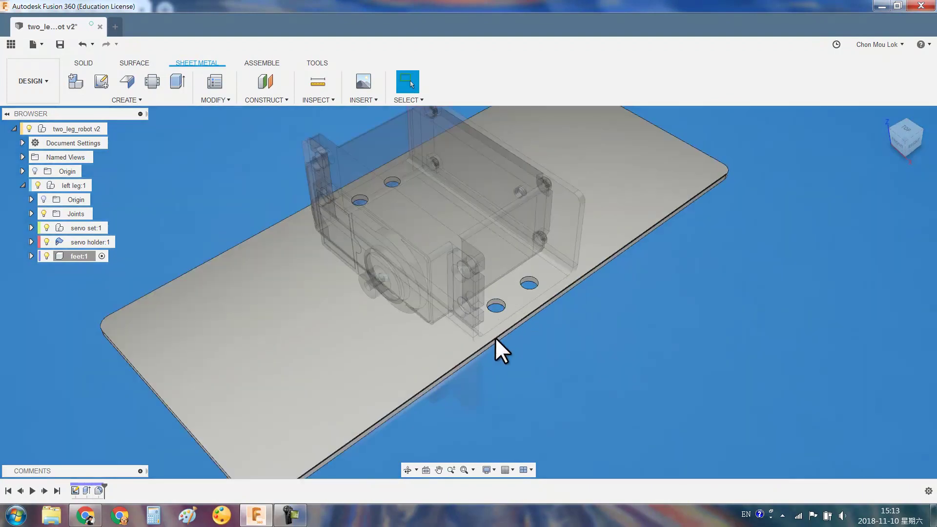
# Rigidly join the servo holder's mounting hole to the matching hole on the feet plate
pyautogui.press('j')
pyautogui.scroll(3, 495, 338)
pyautogui.scroll(2, 490, 330)
pyautogui.keyDown('shift'); pyautogui.moveTo(431, 355); pyautogui.dragTo(408, 314, button='middle'); pyautogui.keyUp('shift')
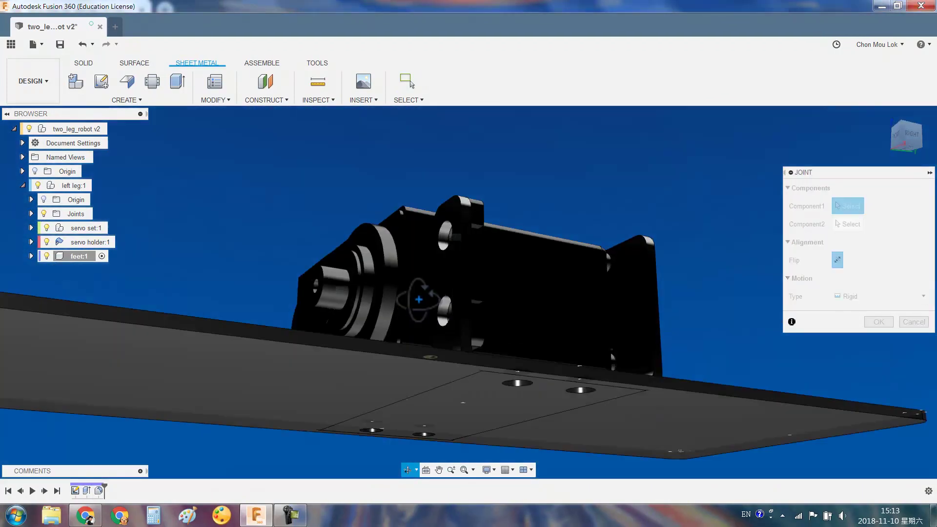
pyautogui.click(527, 334)
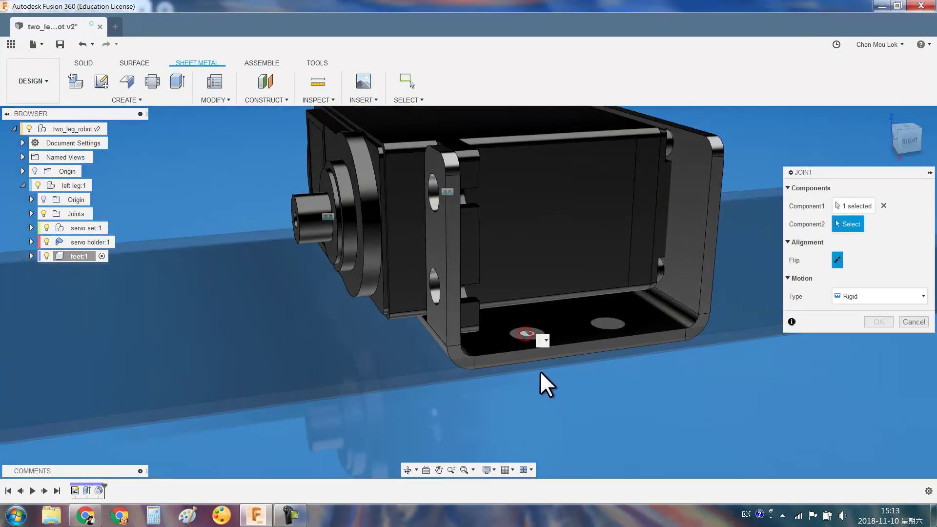
pyautogui.click(536, 198)
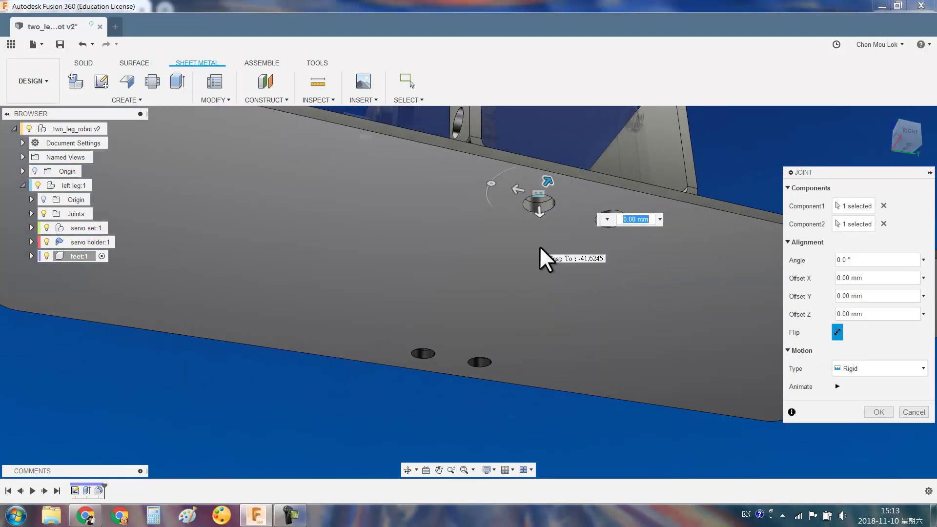
pyautogui.press('Return')
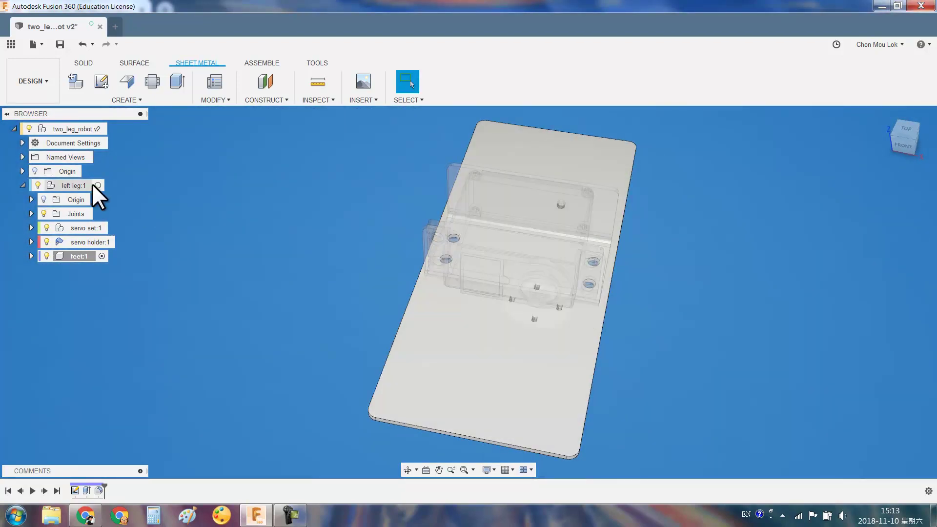
# Activate the left leg:1 component and save the design
pyautogui.doubleClick(92, 185)
pyautogui.keyDown('shift'); pyautogui.moveTo(420, 295); pyautogui.dragTo(613, 335, button='middle'); pyautogui.keyUp('shift')
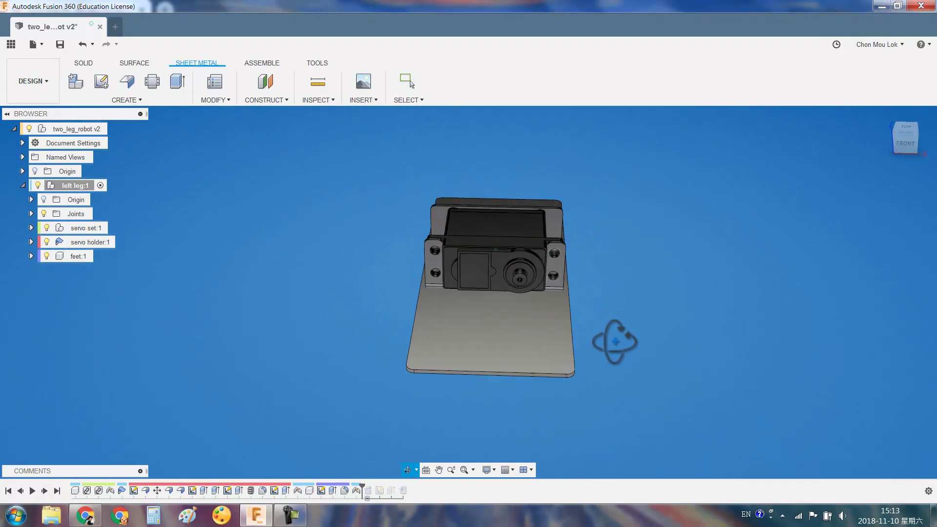
pyautogui.hotkey('ctrl', 's')
# Confirm the save and create a new sheet metal component, Component5
pyautogui.press('Return')
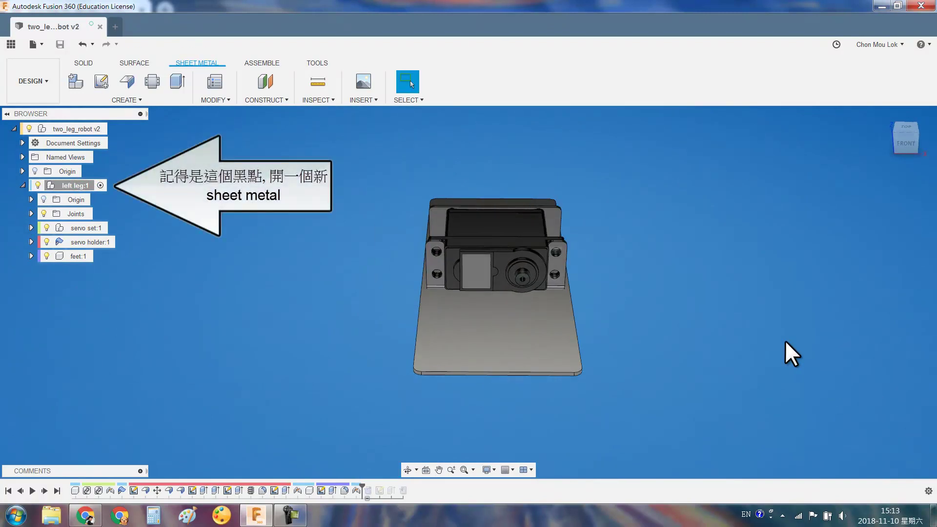
pyautogui.moveTo(250, 224)
pyautogui.keyDown('shift'); pyautogui.mouseDown(button='middle')
pyautogui.moveTo(461, 259)
pyautogui.moveTo(367, 212)
pyautogui.mouseUp(button='middle'); pyautogui.keyUp('shift')
pyautogui.write('s')
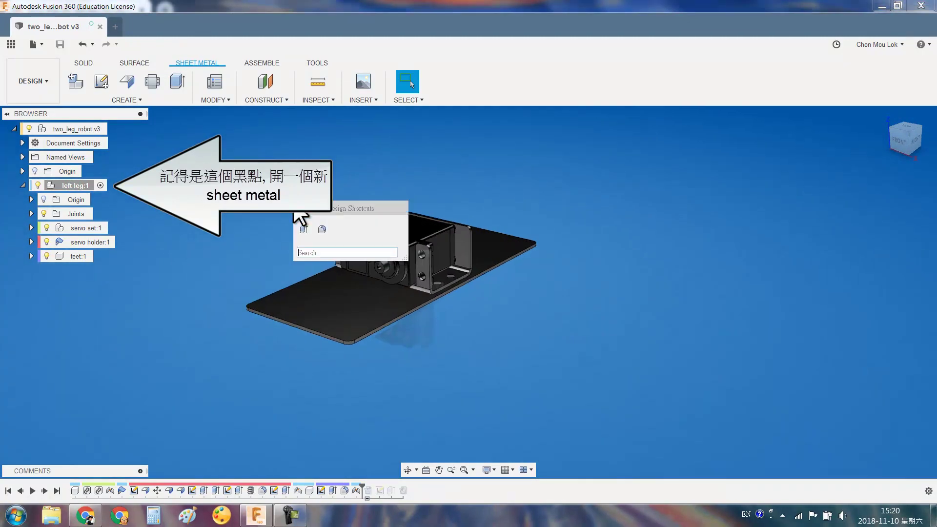
pyautogui.write('new')
pyautogui.press('Return')
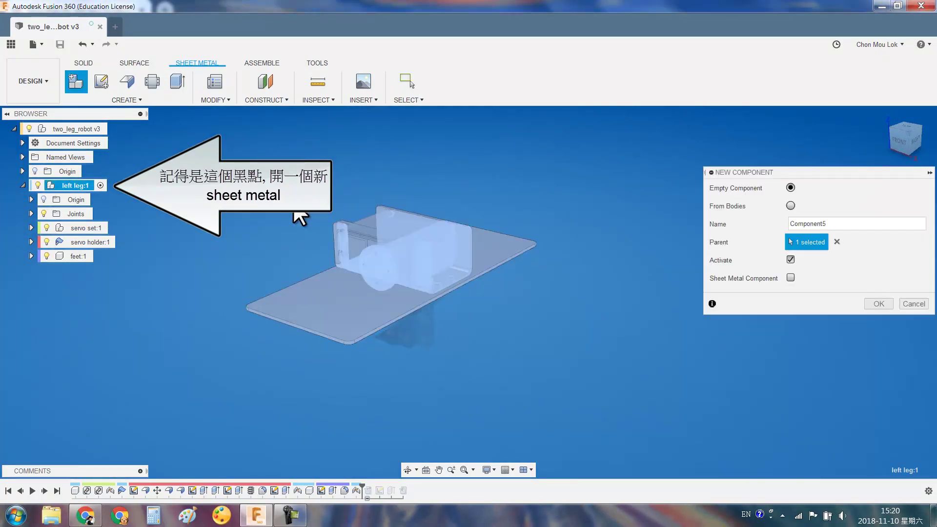
pyautogui.click(791, 278)
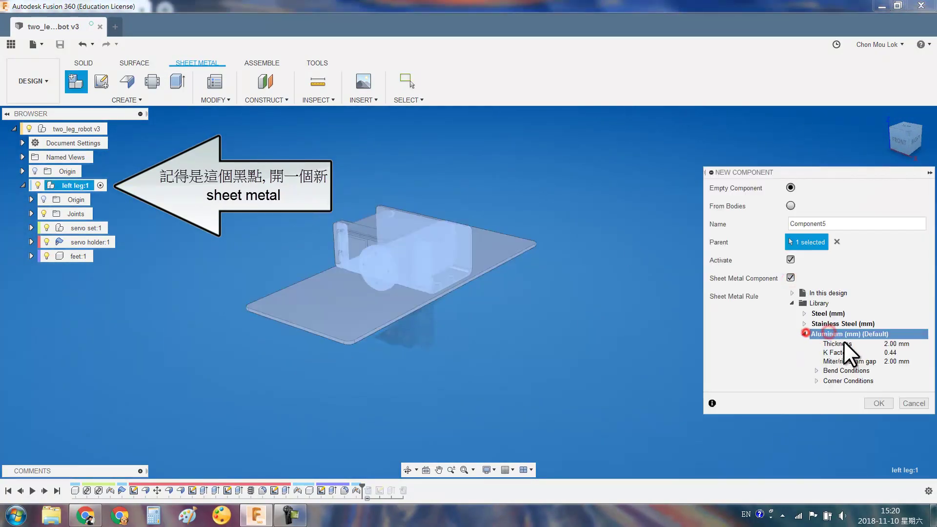
pyautogui.click(879, 401)
# Browse the Aluminum (mm) sheet metal rules, comparing the 1.50 mm and 2.00 mm thicknesses
pyautogui.click(126, 269)
pyautogui.click(31, 269)
pyautogui.click(122, 285)
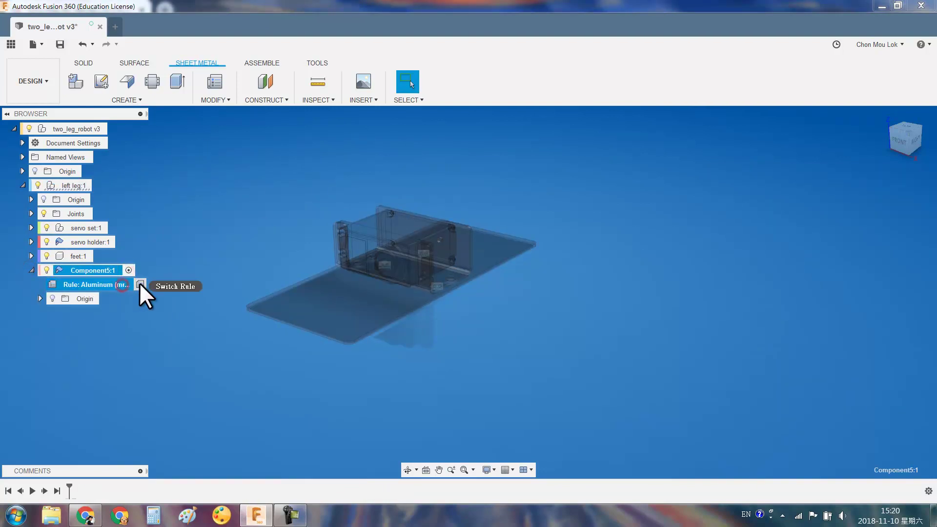
pyautogui.click(215, 82)
pyautogui.click(732, 196)
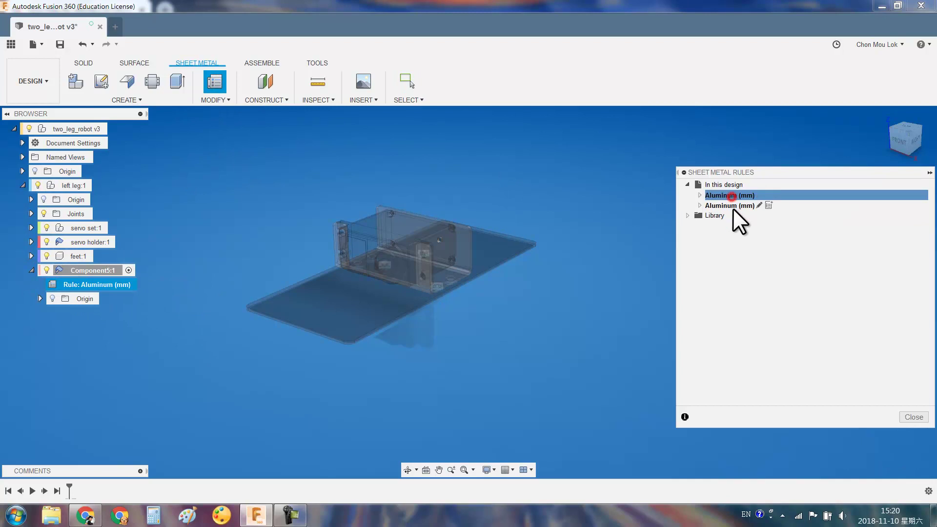
pyautogui.click(701, 206)
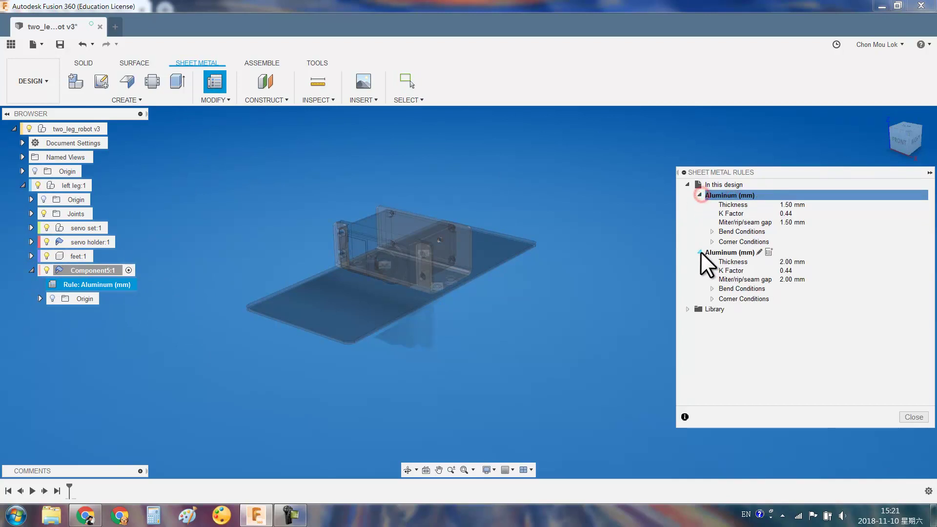
pyautogui.click(700, 252)
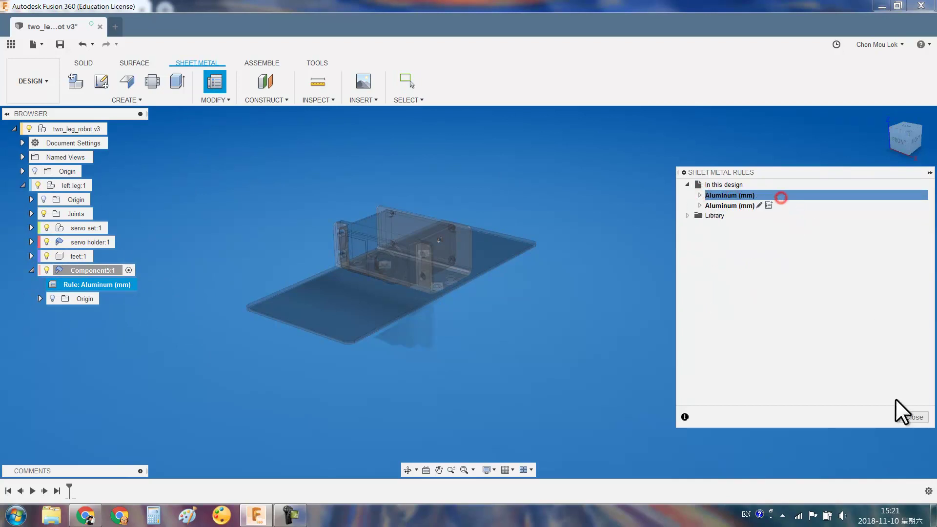
pyautogui.doubleClick(740, 197)
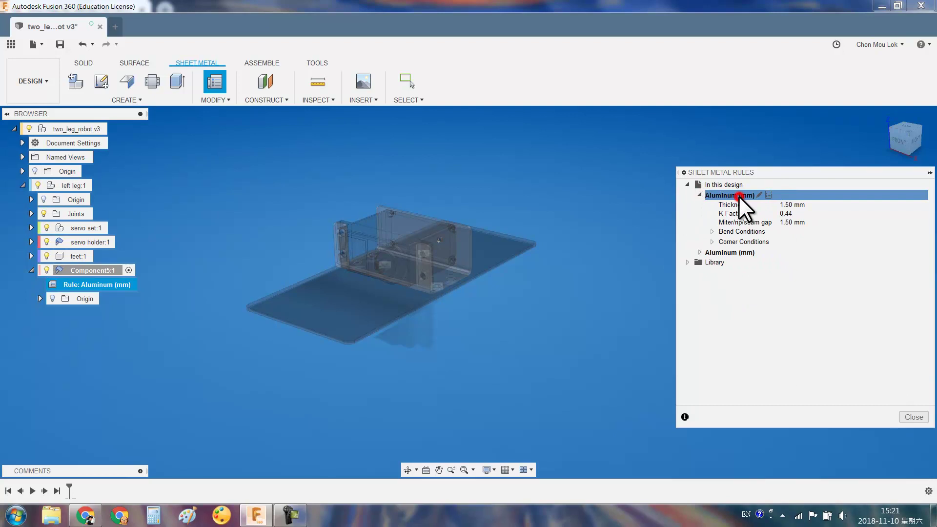
pyautogui.click(911, 416)
# Switch Component5's sheet metal rule to 1.50 mm Aluminum (mm)
pyautogui.click(140, 284)
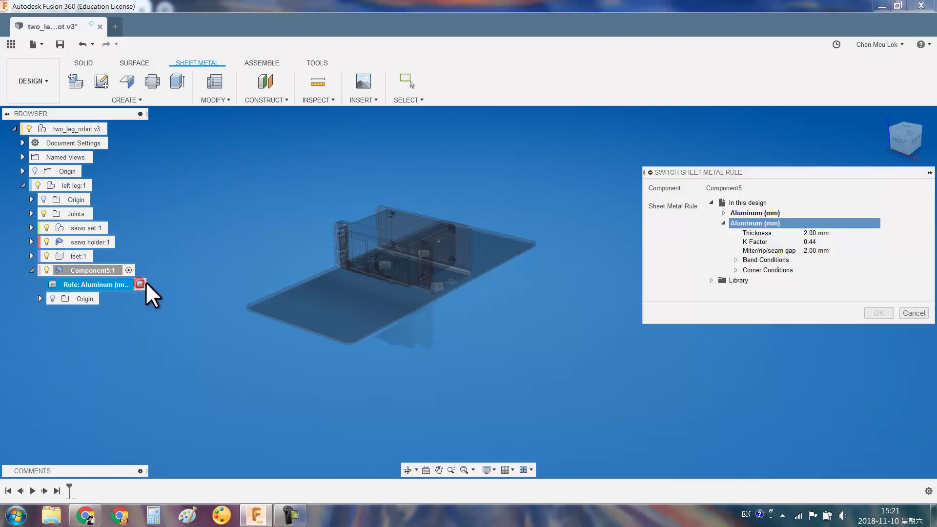
pyautogui.click(723, 213)
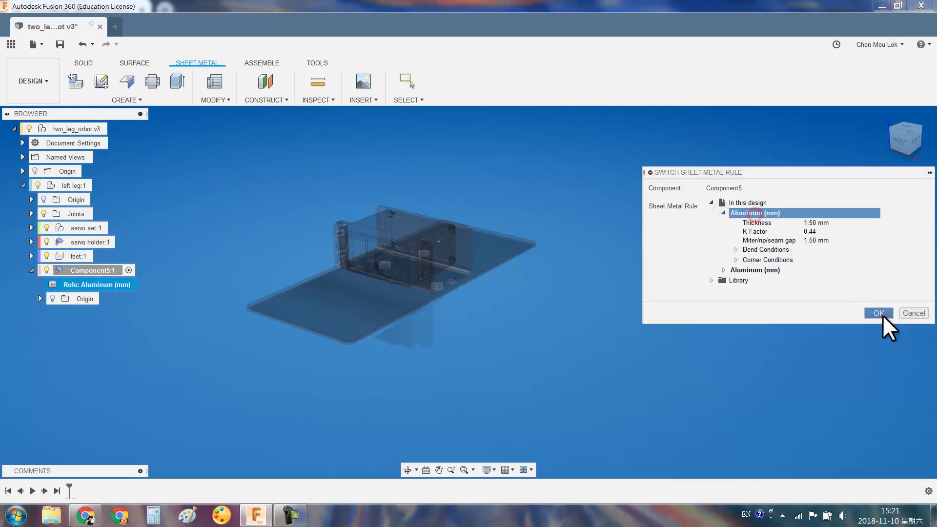
pyautogui.click(879, 314)
pyautogui.click(138, 283)
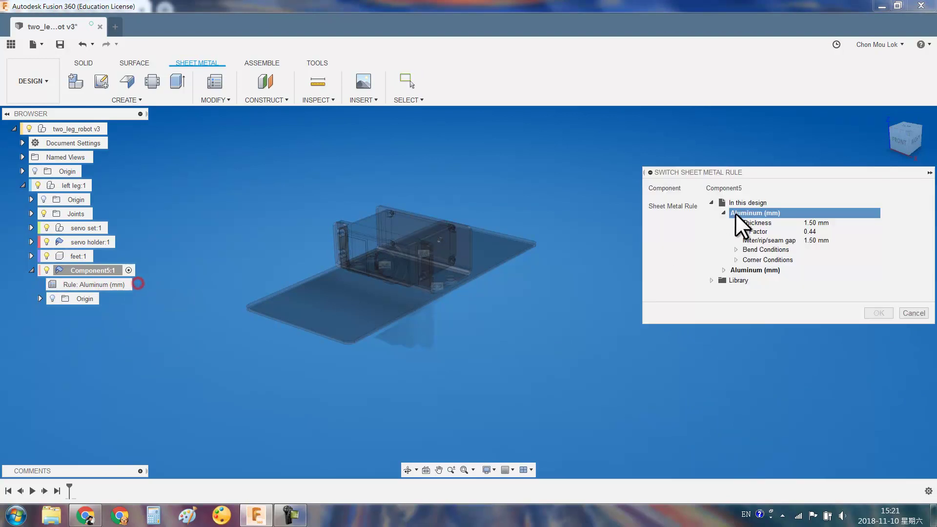
# Select the servo horn face and create a sketch on it
pyautogui.press('Escape')
pyautogui.scroll(3, 415, 244)
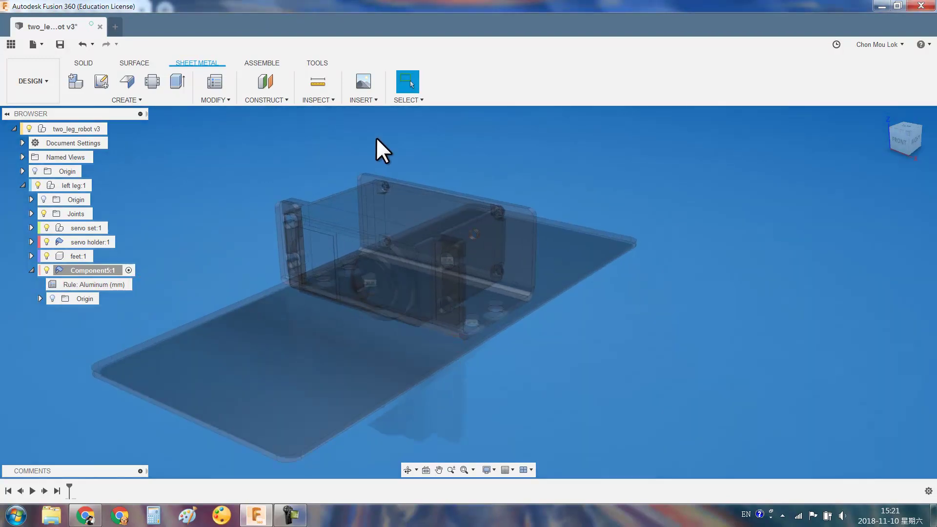
pyautogui.keyDown('shift'); pyautogui.moveTo(375, 248); pyautogui.dragTo(484, 322, button='middle'); pyautogui.keyUp('shift')
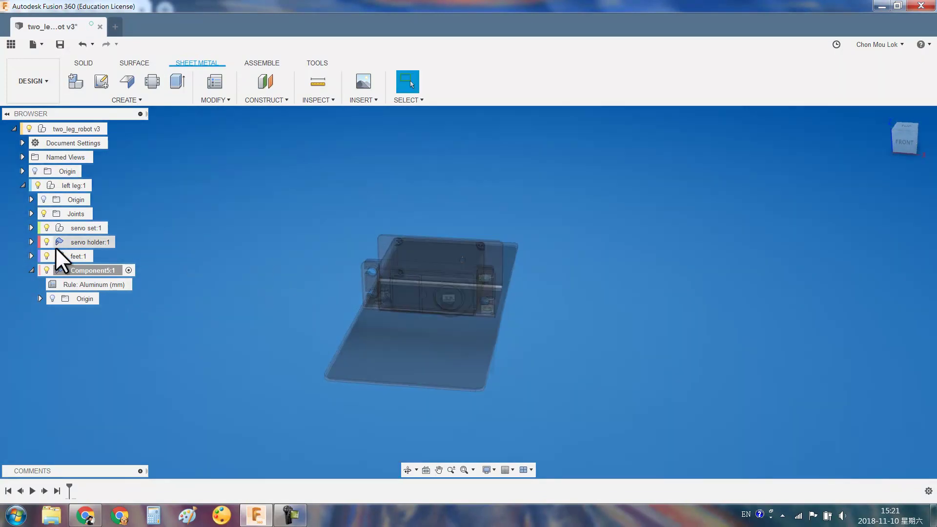
pyautogui.click(30, 228)
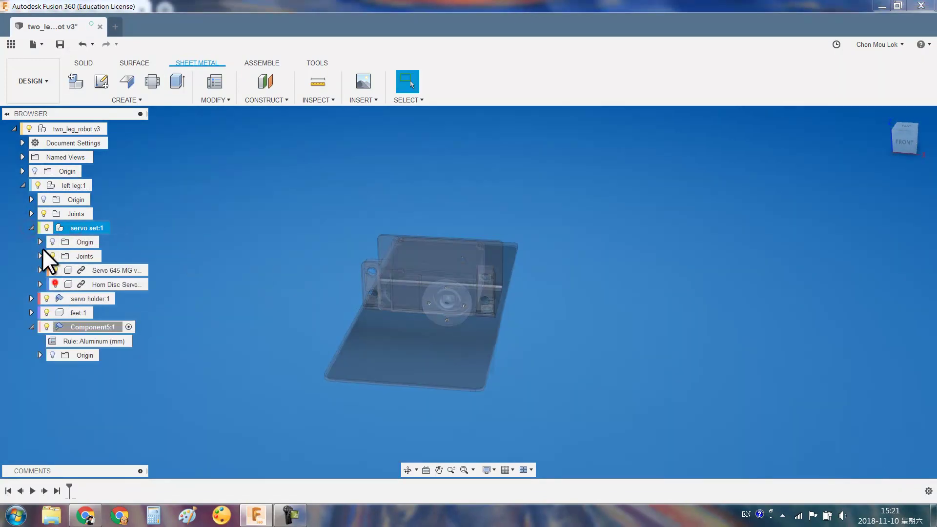
pyautogui.click(607, 397)
pyautogui.scroll(5, 508, 318)
pyautogui.scroll(2, 529, 312)
pyautogui.click(529, 312)
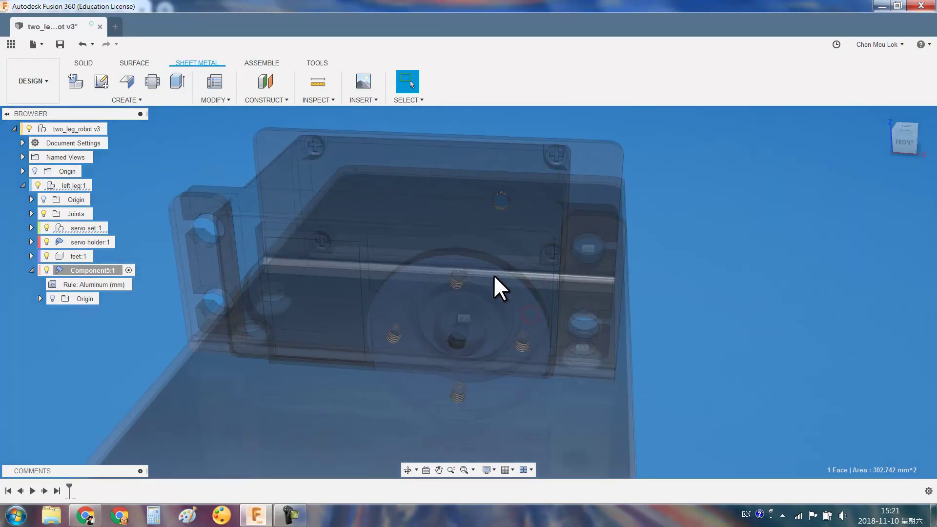
pyautogui.click(98, 77)
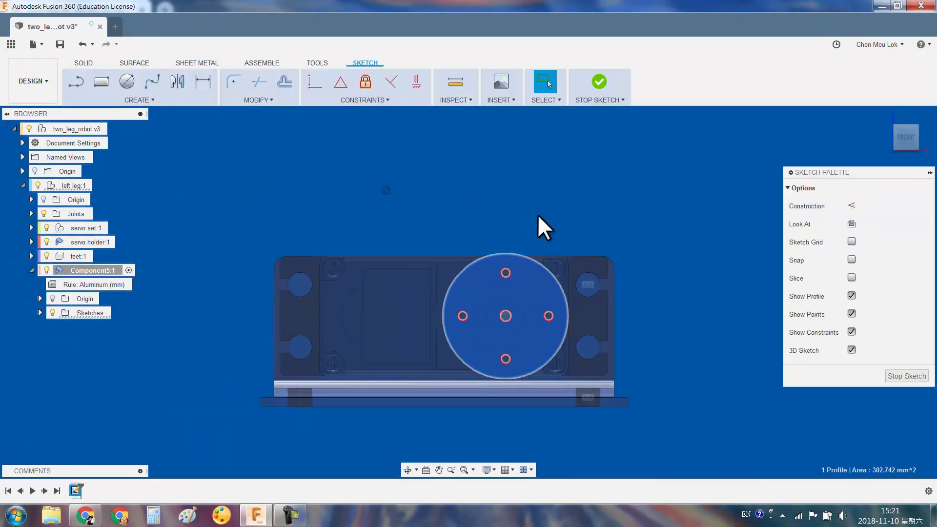
# Draw a vertical line, making it tangent to the horn circle and ending on it
pyautogui.press('l')
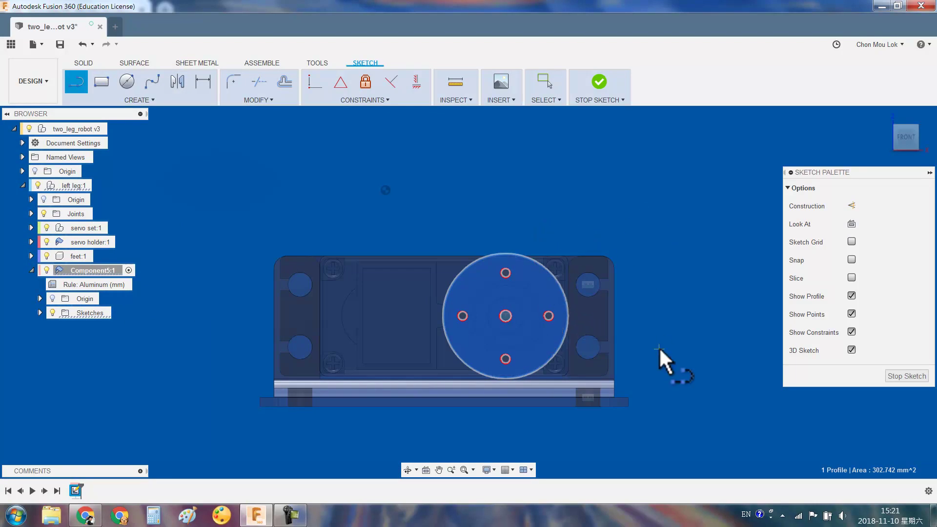
pyautogui.click(659, 347)
pyautogui.click(660, 147)
pyautogui.press('Escape')
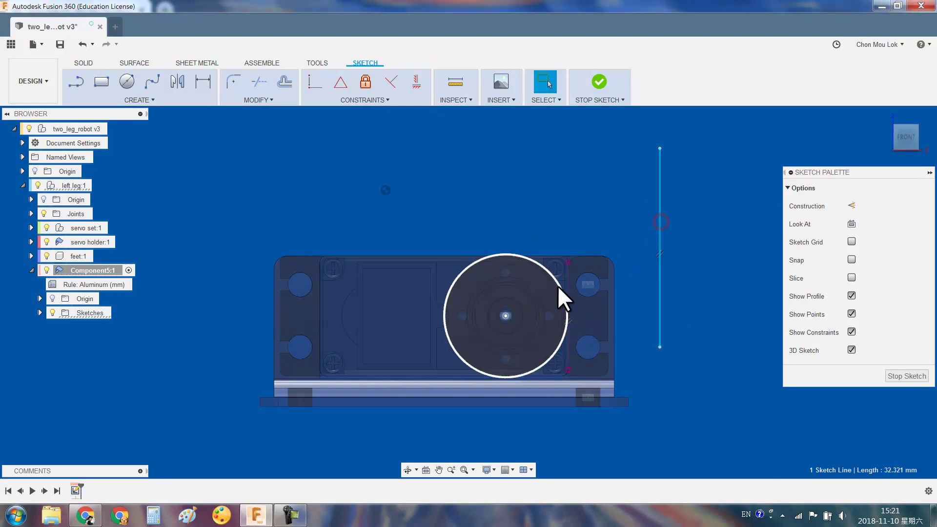
pyautogui.keyDown('ctrl'); pyautogui.click(558, 286); pyautogui.keyUp('ctrl')
pyautogui.click(353, 95)
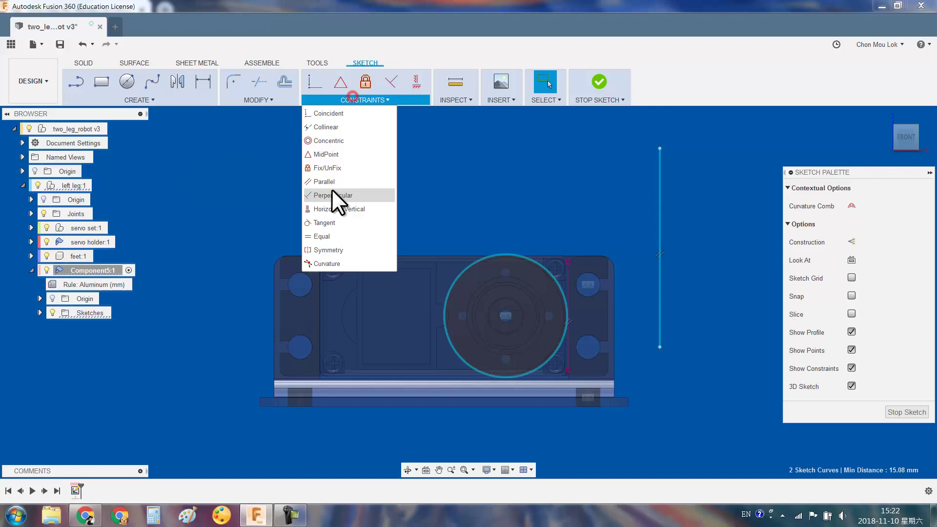
pyautogui.click(329, 226)
pyautogui.scroll(5, 569, 356)
pyautogui.moveTo(560, 341); pyautogui.dragTo(557, 241)
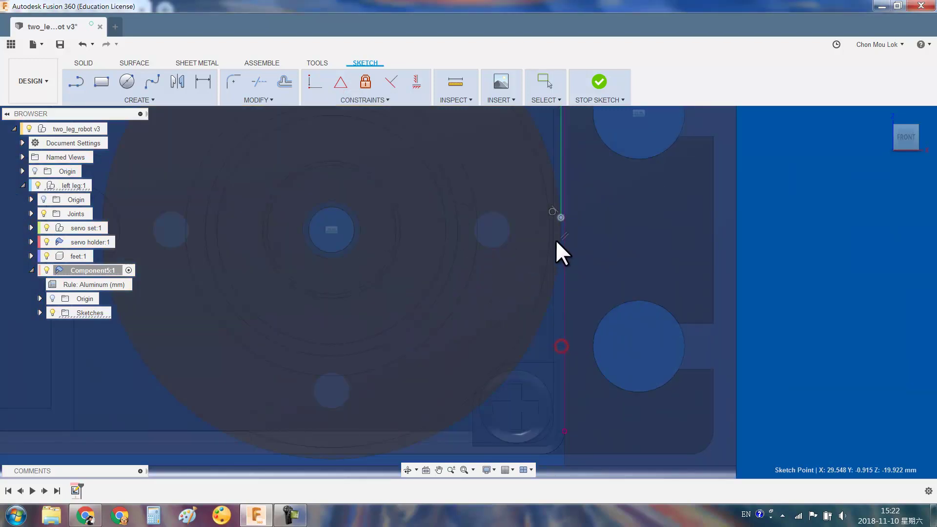
pyautogui.keyDown('ctrl'); pyautogui.click(544, 143); pyautogui.keyUp('ctrl')
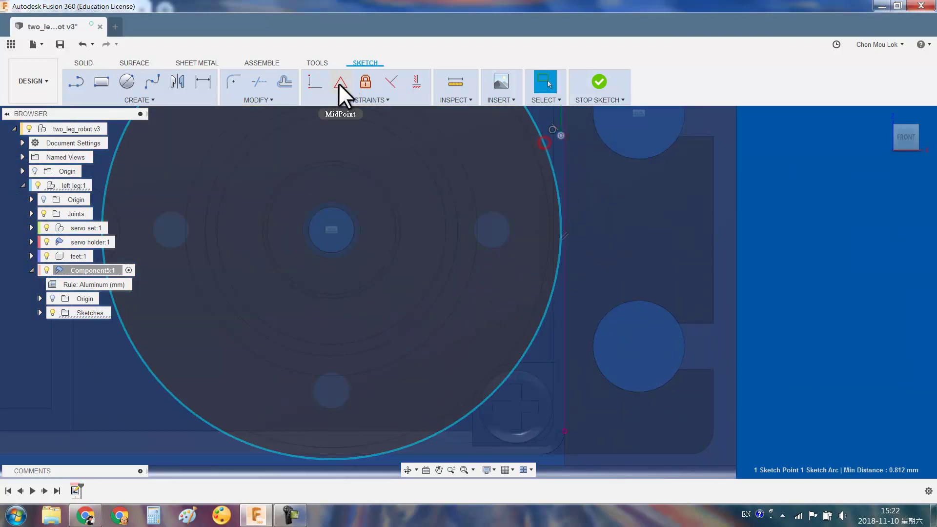
pyautogui.click(319, 84)
pyautogui.scroll(-5, 727, 337)
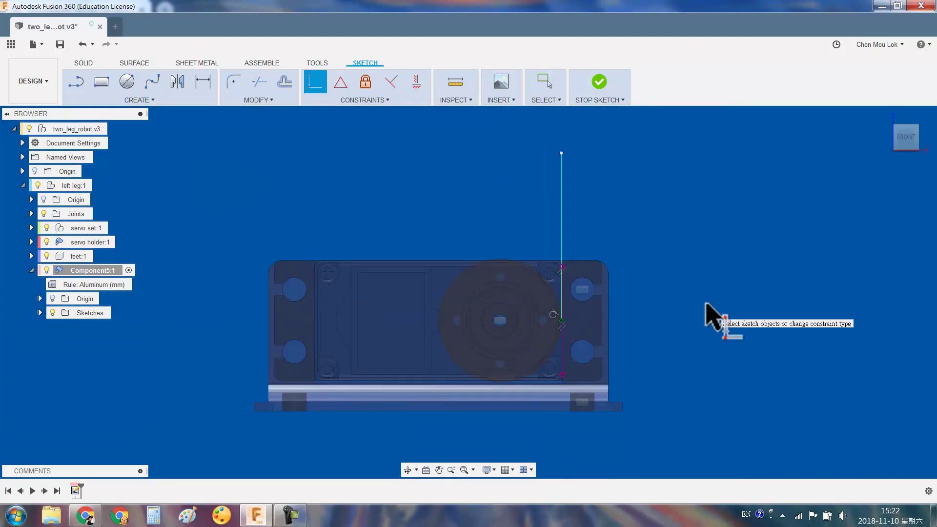
# Reposition the sketch line diagonally across the horn in front view
pyautogui.click(32, 228)
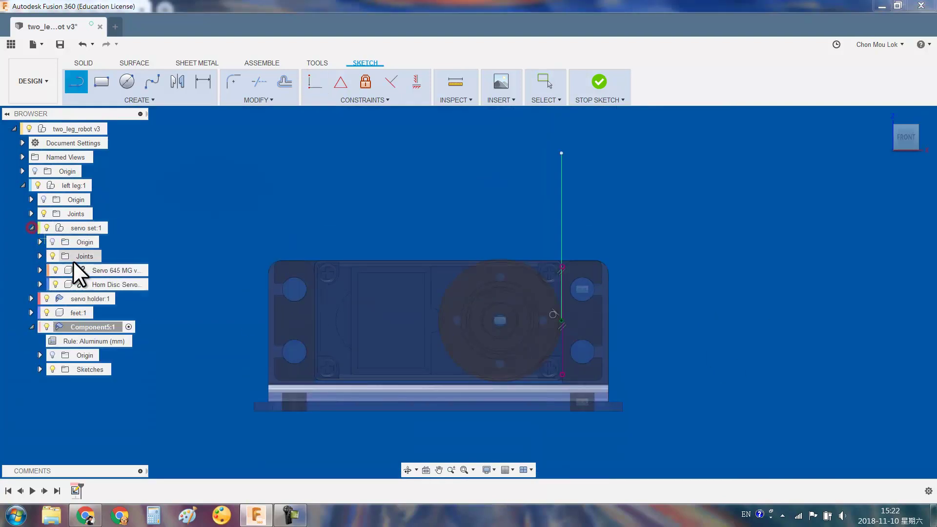
pyautogui.scroll(3, 595, 313)
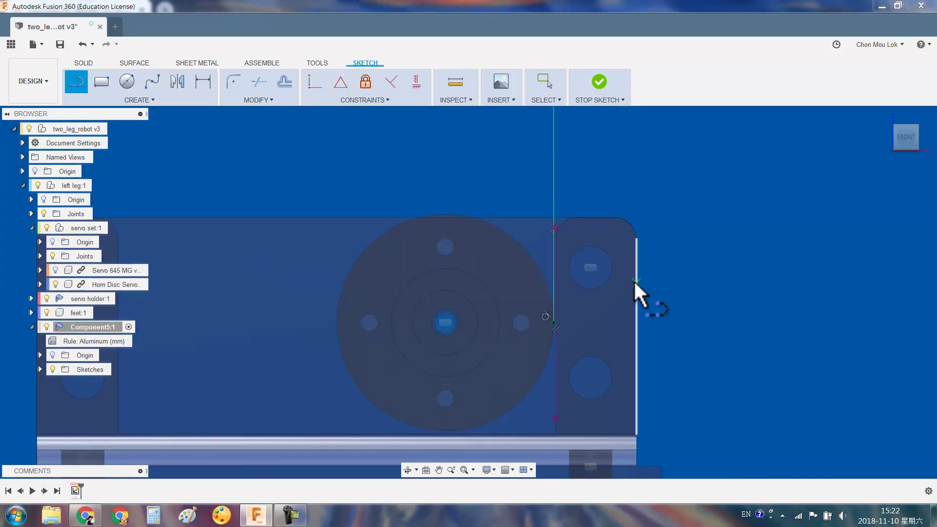
pyautogui.press('Escape')
pyautogui.keyDown('shift'); pyautogui.moveTo(566, 248); pyautogui.dragTo(544, 379, button='middle'); pyautogui.keyUp('shift')
pyautogui.click(514, 389)
pyautogui.click(903, 138)
pyautogui.scroll(2, 494, 283)
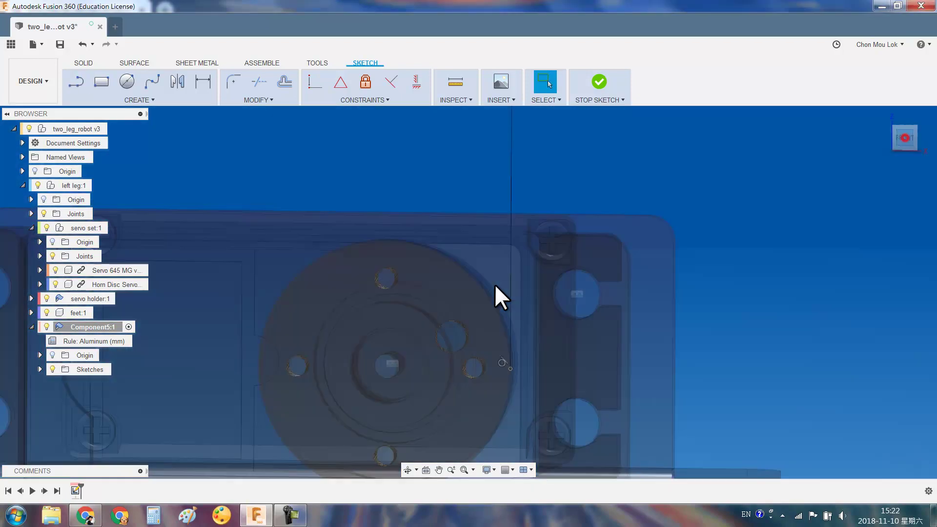
pyautogui.moveTo(511, 368); pyautogui.dragTo(499, 247)
pyautogui.click(420, 255)
# Project the horn circle into the sketch and swing the line upright along it
pyautogui.write('spro')
pyautogui.press('Return')
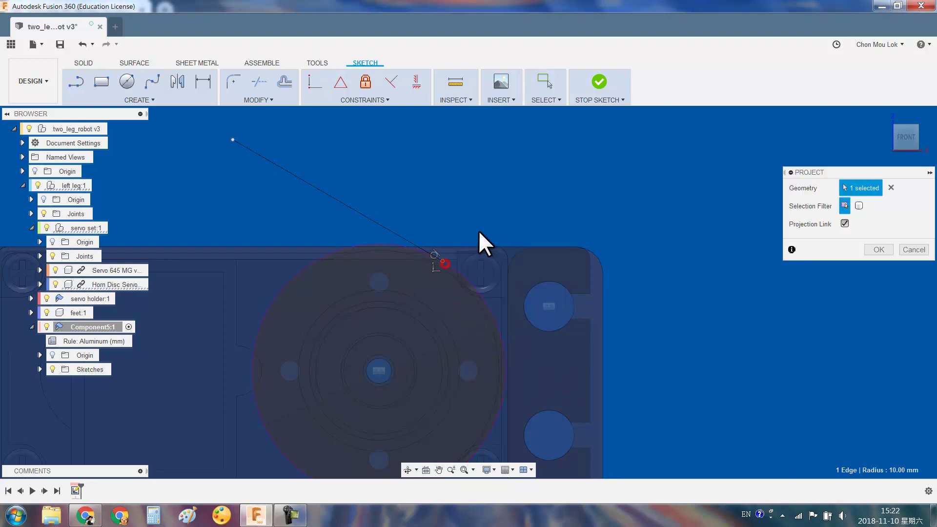
pyautogui.press('Return')
pyautogui.keyDown('shift'); pyautogui.moveTo(553, 278); pyautogui.dragTo(637, 286, button='middle'); pyautogui.keyUp('shift')
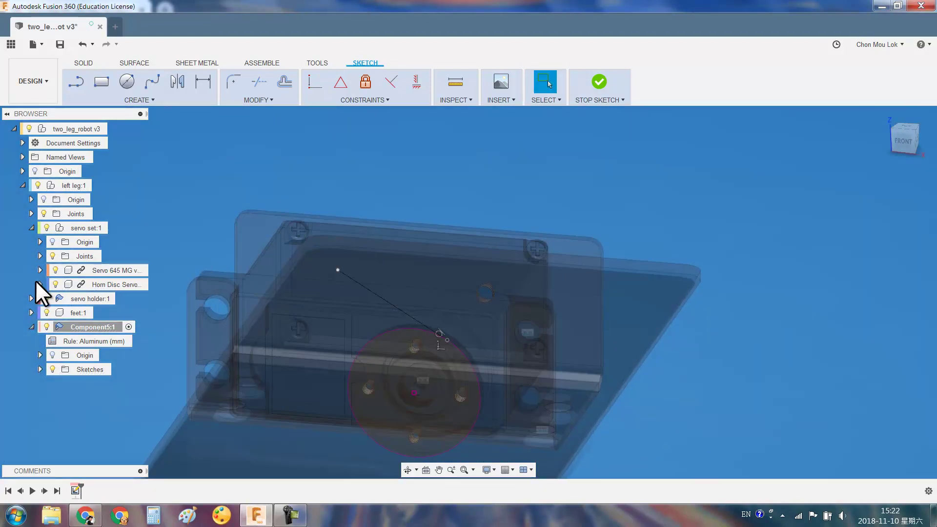
pyautogui.scroll(5, 453, 341)
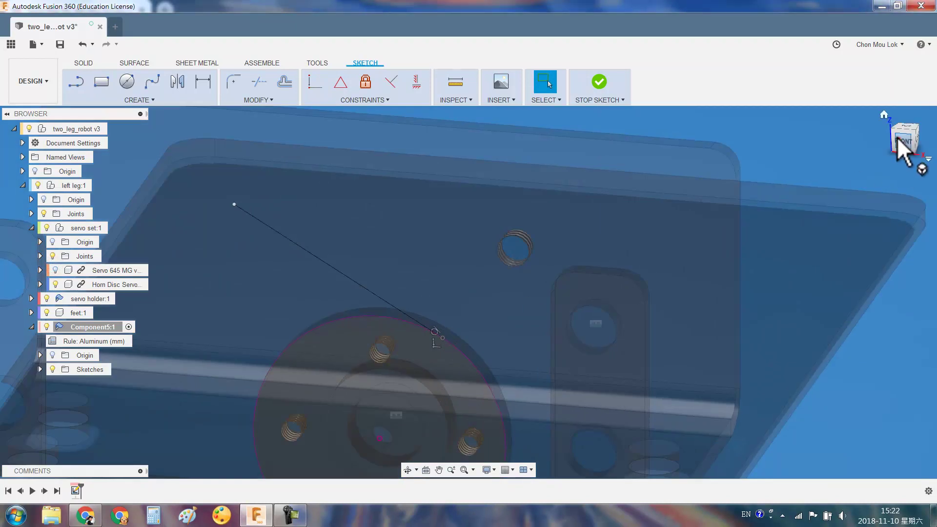
pyautogui.click(898, 139)
pyautogui.moveTo(494, 187); pyautogui.dragTo(596, 259)
# Draw a vertical centre line up from the horn centre
pyautogui.click(417, 81)
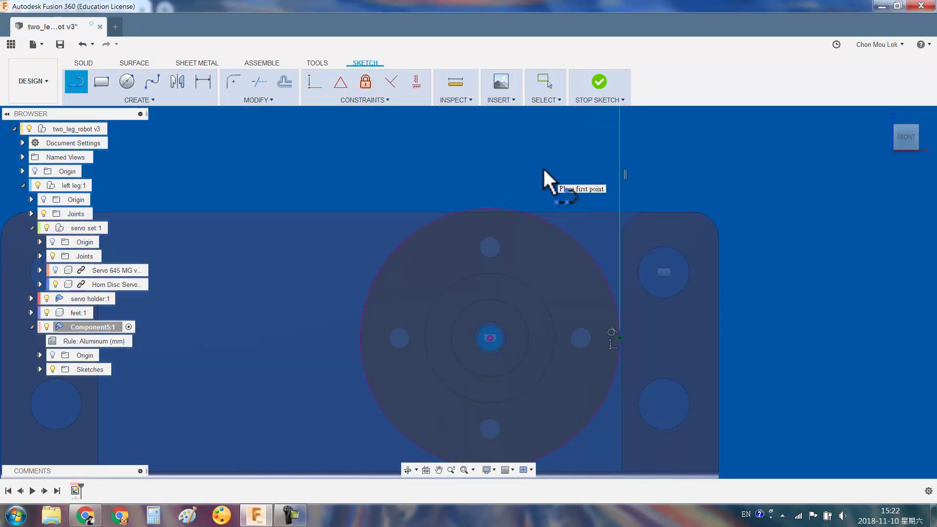
pyautogui.click(490, 337)
pyautogui.scroll(-3, 490, 337)
pyautogui.click(497, 144)
pyautogui.press('Escape')
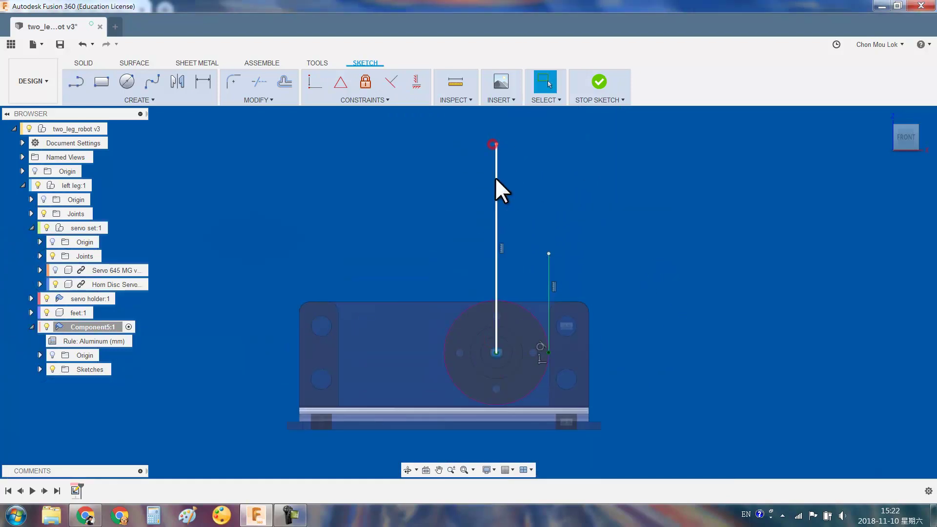
# Mirror the right vertical line about the centre line and join the two tops with a line
pyautogui.click(495, 180)
pyautogui.write('smir')
pyautogui.press('Return')
pyautogui.click(549, 288)
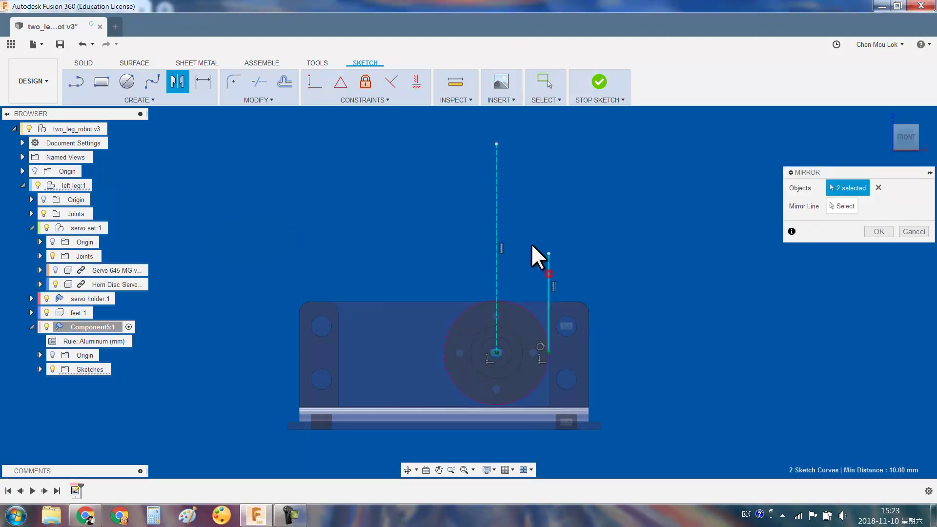
pyautogui.click(291, 518)
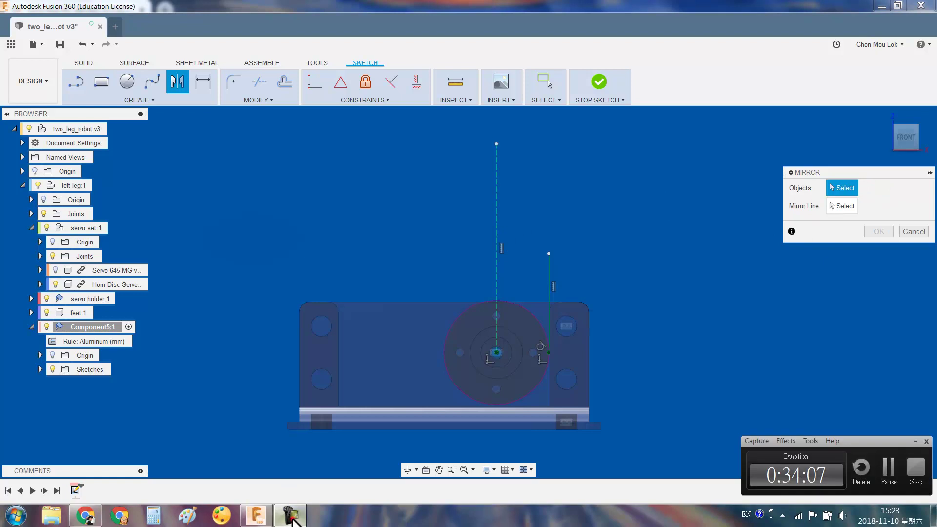
pyautogui.click(548, 268)
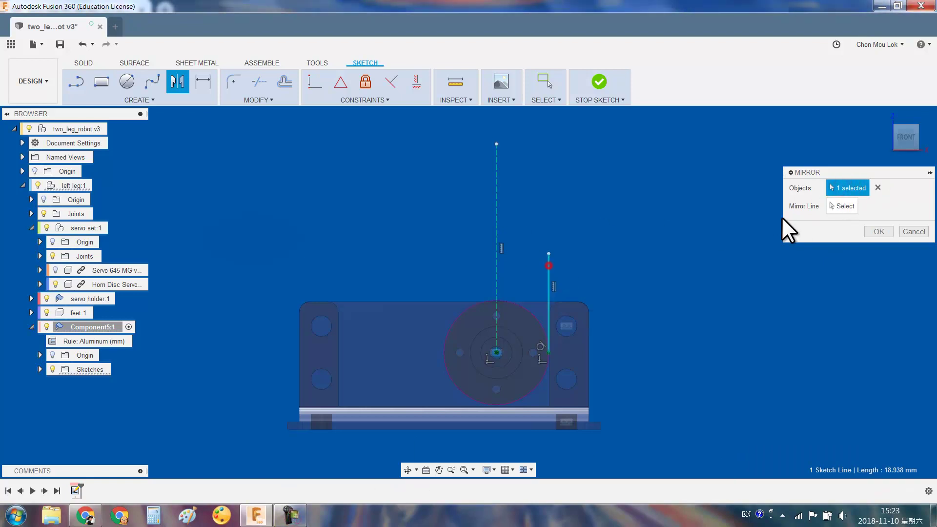
pyautogui.click(845, 206)
pyautogui.click(496, 230)
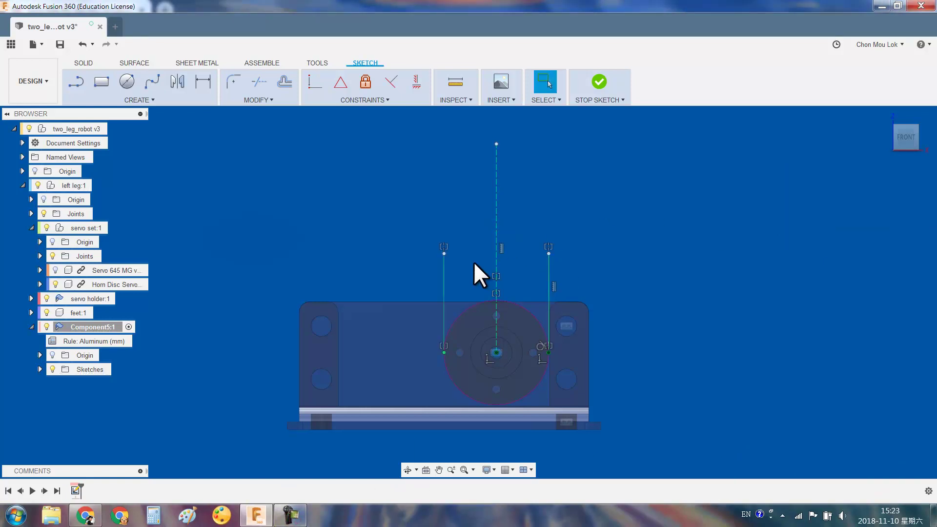
pyautogui.press('l')
pyautogui.click(444, 253)
pyautogui.click(548, 253)
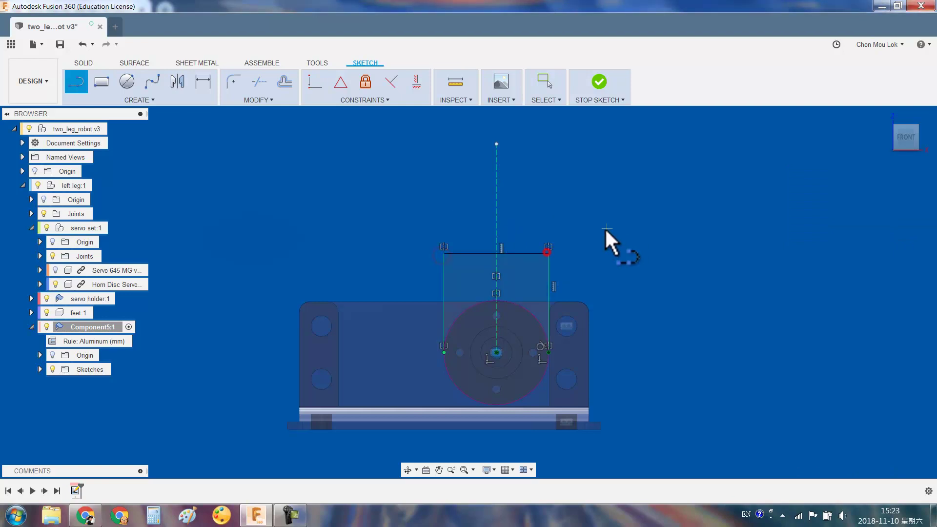
# Project the four horn mounting holes into the sketch
pyautogui.scroll(2, 518, 283)
pyautogui.write('sproject')
pyautogui.press('Return')
pyautogui.click(494, 317)
pyautogui.click(432, 382)
pyautogui.click(433, 373)
pyautogui.click(507, 429)
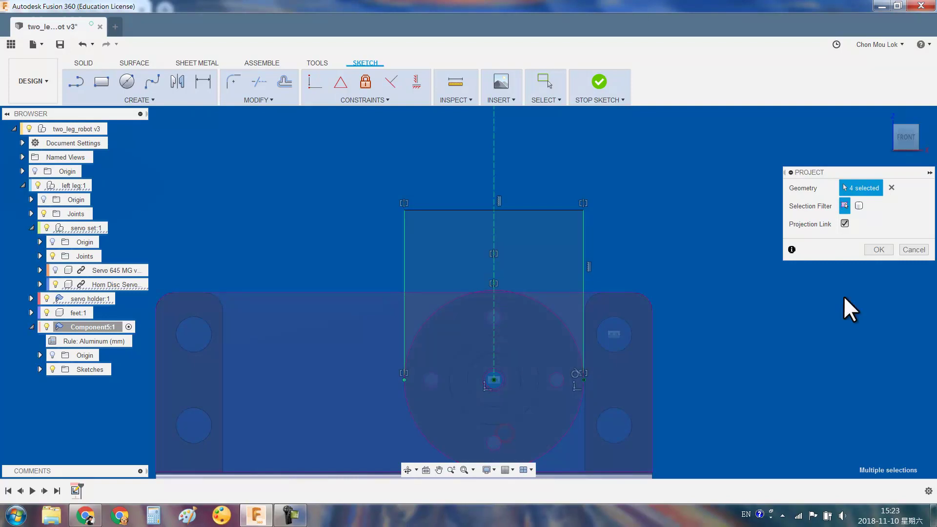
pyautogui.click(540, 321)
pyautogui.press('Return')
# Dimension the top line 32 mm above the horn centre and finish the sketch
pyautogui.scroll(-2, 681, 275)
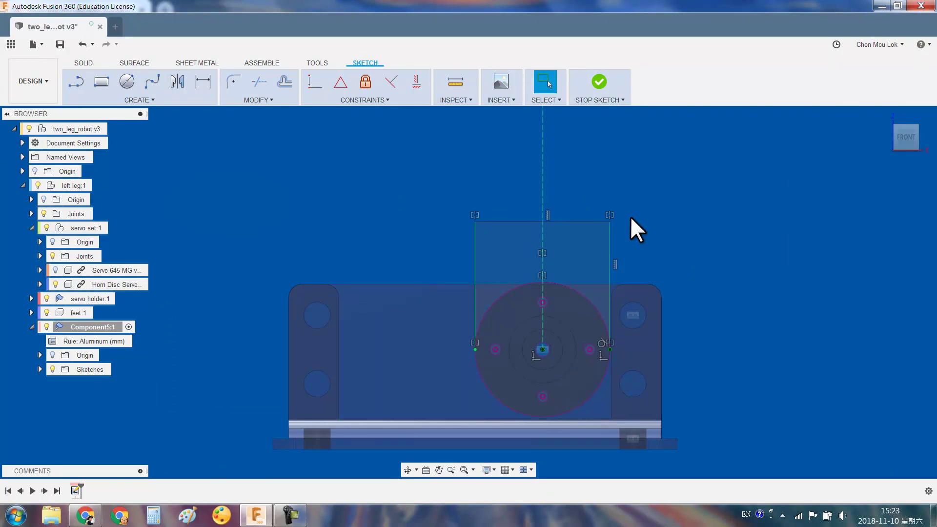
pyautogui.press('d')
pyautogui.click(587, 222)
pyautogui.click(543, 349)
pyautogui.click(764, 324)
pyautogui.write('32')
pyautogui.press('Return')
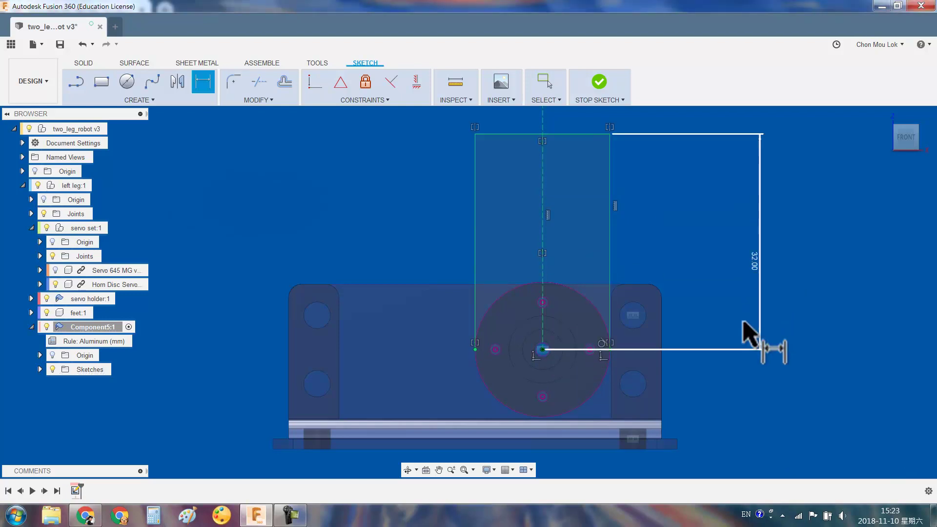
pyautogui.scroll(-2, 744, 323)
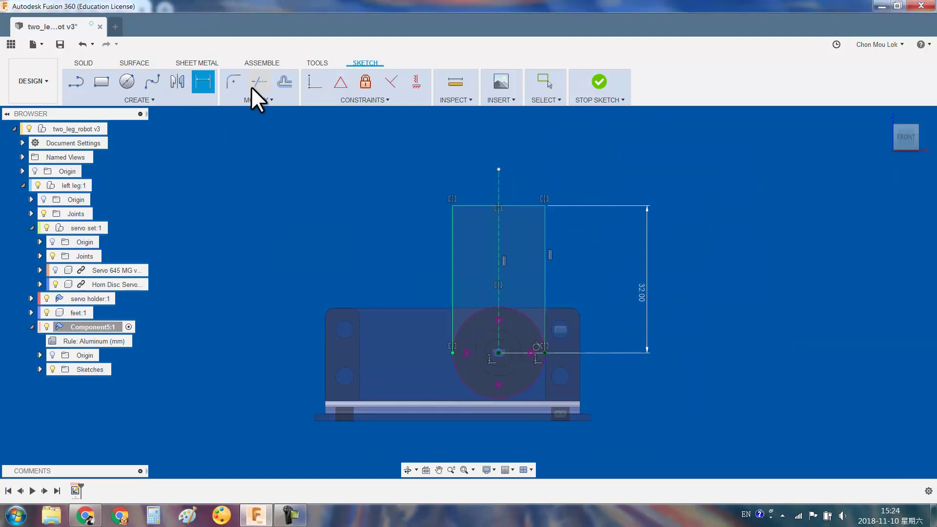
pyautogui.click(603, 84)
# Create a flat sheet-metal flange plate from the rectangular and round-end profiles
pyautogui.click(130, 84)
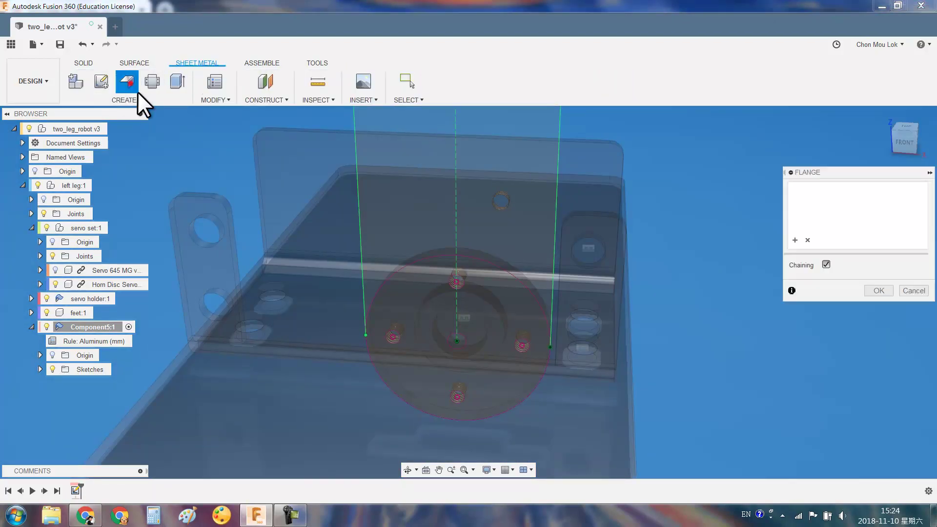
pyautogui.click(417, 226)
pyautogui.click(418, 282)
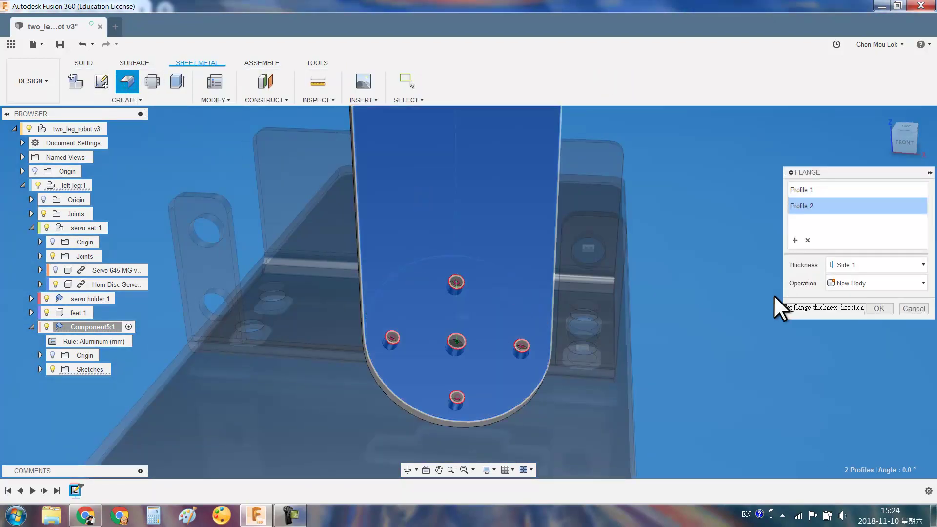
pyautogui.press('Return')
pyautogui.keyDown('shift'); pyautogui.moveTo(613, 311); pyautogui.dragTo(640, 293, button='middle'); pyautogui.keyUp('shift')
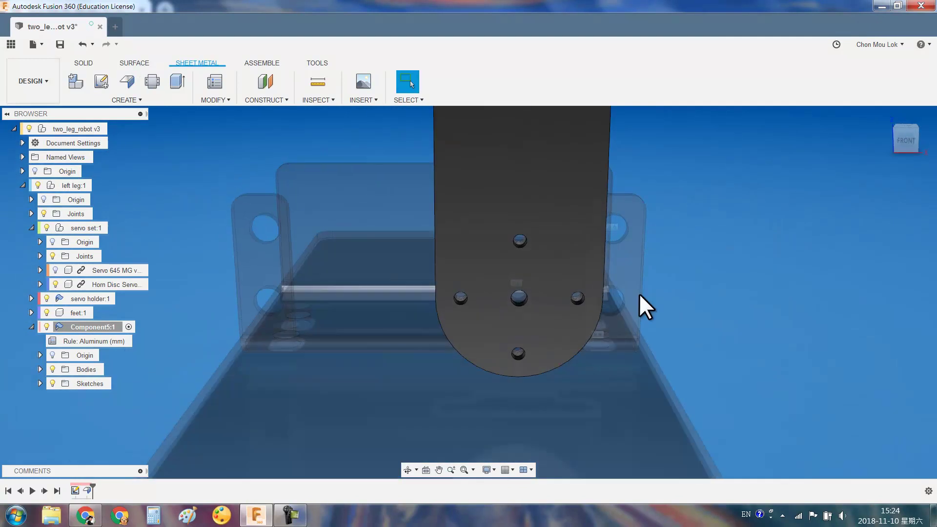
pyautogui.scroll(-3, 649, 294)
pyautogui.keyDown('shift'); pyautogui.moveTo(649, 376); pyautogui.dragTo(560, 303, button='middle'); pyautogui.keyUp('shift')
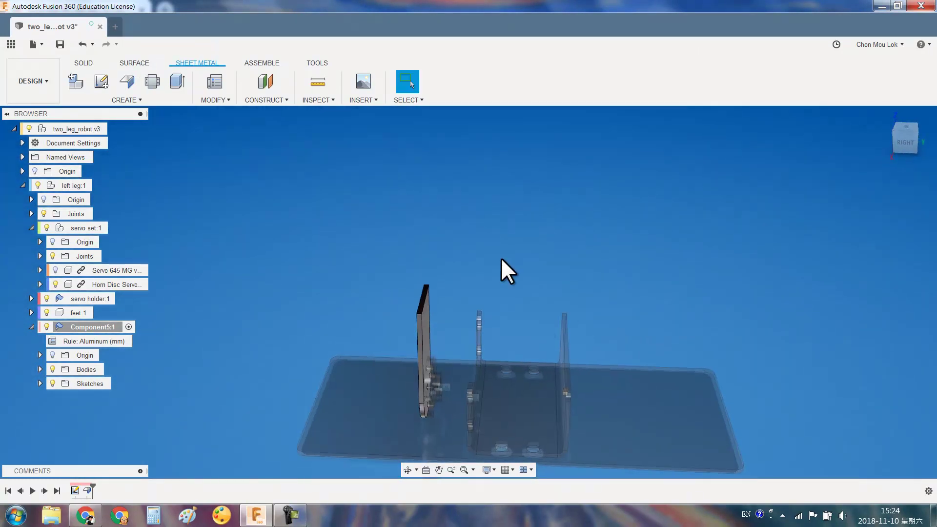
pyautogui.press('Return')
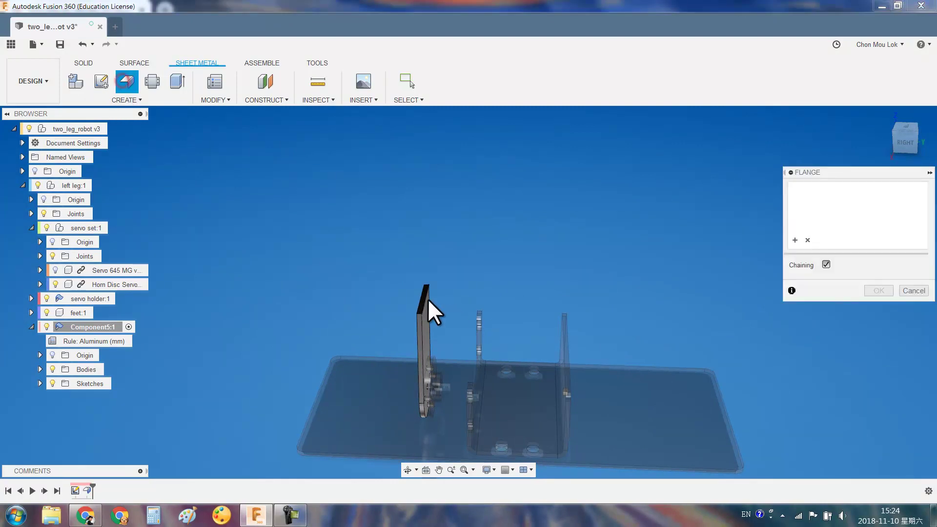
# Start a flange on the plate's top edge, pulled out to about 47 mm
pyautogui.click(428, 299)
pyautogui.moveTo(426, 299); pyautogui.dragTo(588, 304)
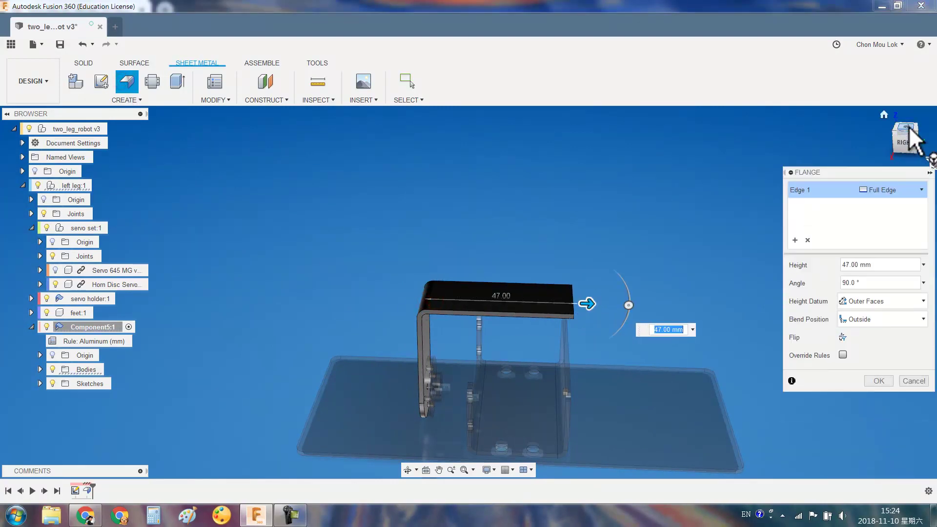
pyautogui.click(909, 130)
pyautogui.scroll(-3, 586, 325)
pyautogui.click(904, 152)
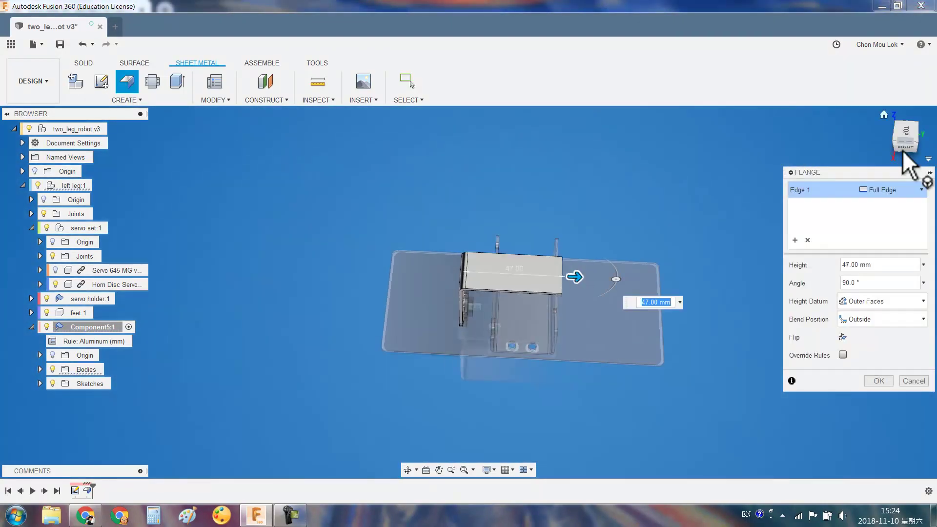
pyautogui.scroll(5, 471, 366)
pyautogui.scroll(2, 434, 333)
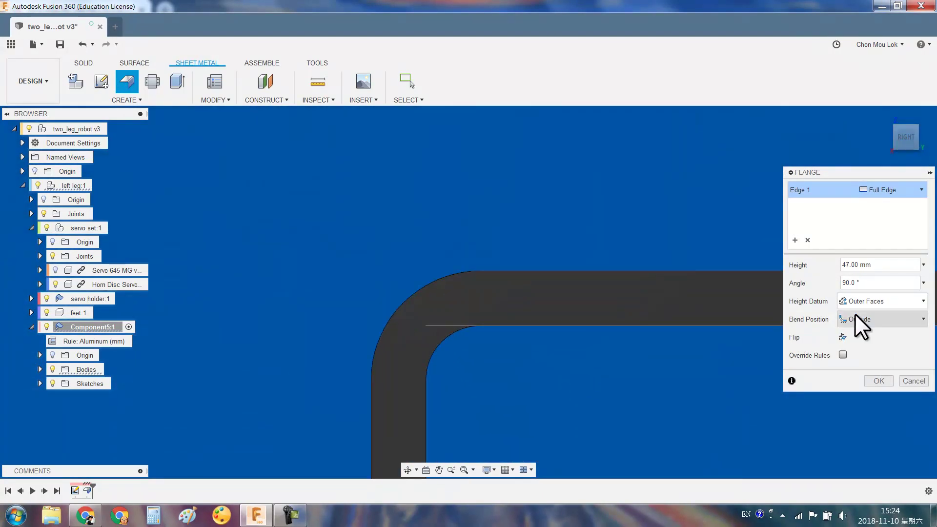
pyautogui.scroll(-2, 586, 345)
pyautogui.scroll(-5, 481, 241)
pyautogui.keyDown('shift'); pyautogui.moveTo(482, 241); pyautogui.dragTo(460, 244, button='middle'); pyautogui.keyUp('shift')
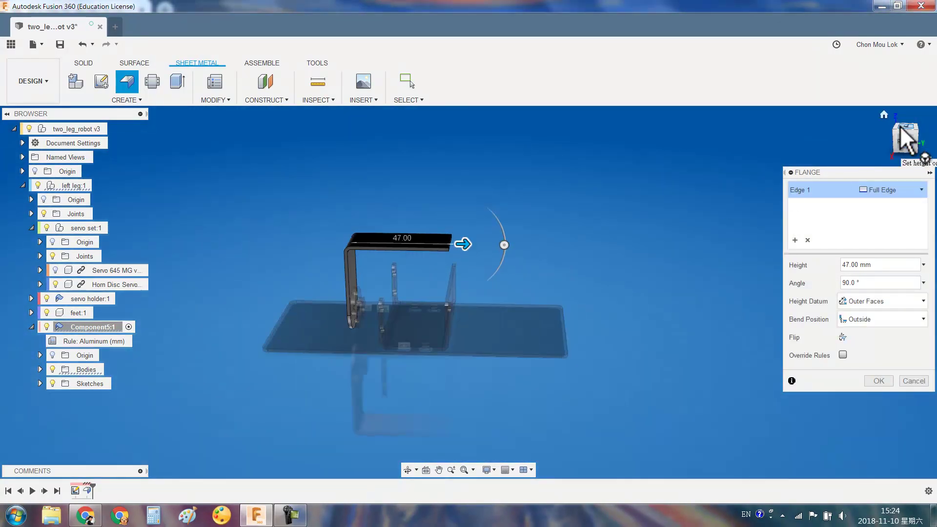
pyautogui.click(903, 130)
pyautogui.scroll(3, 456, 313)
pyautogui.scroll(3, 454, 300)
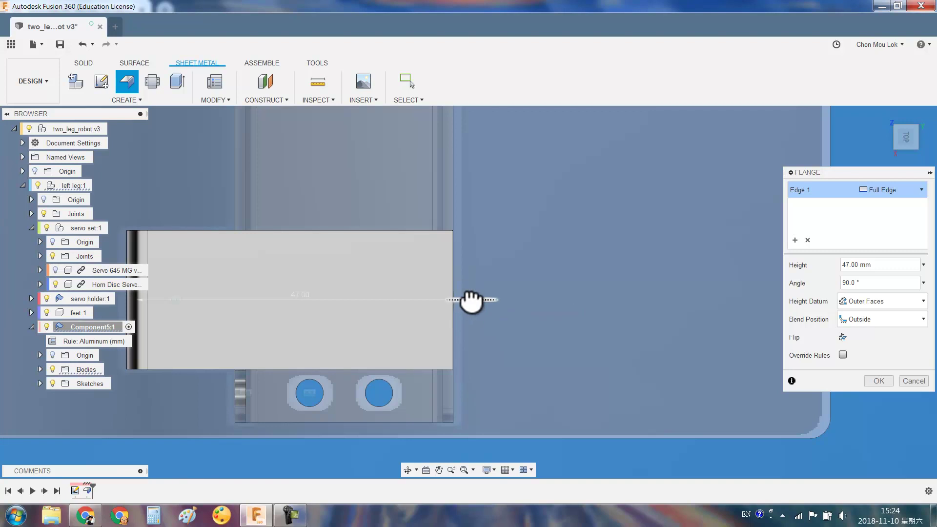
# Lengthen the flange to 52 mm and confirm the 90° bend
pyautogui.moveTo(472, 300); pyautogui.dragTo(496, 300)
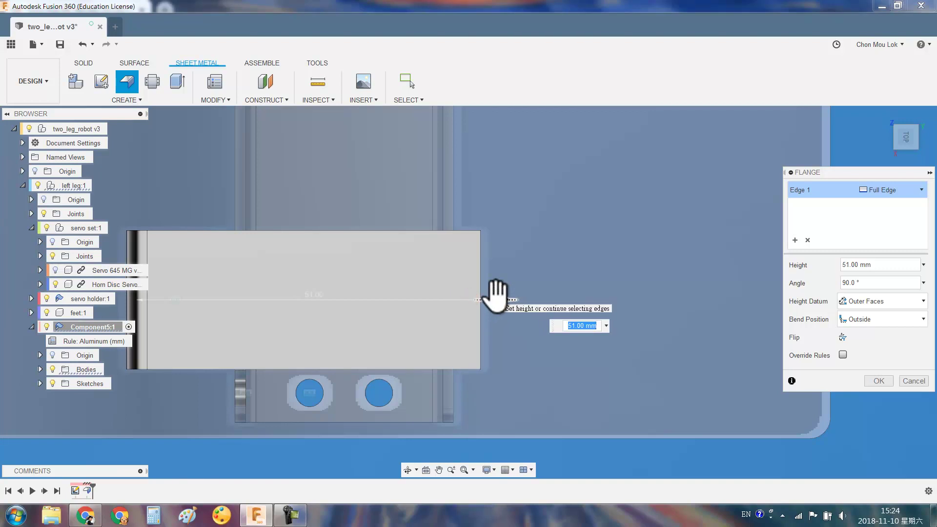
pyautogui.scroll(-2, 543, 297)
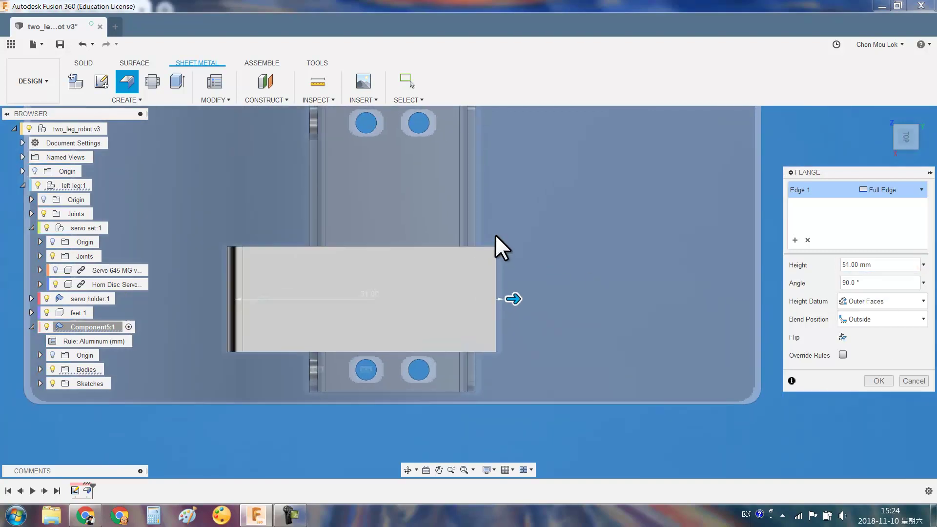
pyautogui.scroll(-1, 520, 278)
pyautogui.moveTo(519, 279)
pyautogui.keyDown('shift'); pyautogui.mouseDown(button='middle')
pyautogui.moveTo(531, 287)
pyautogui.moveTo(527, 328)
pyautogui.moveTo(523, 318)
pyautogui.mouseUp(button='middle'); pyautogui.keyUp('shift')
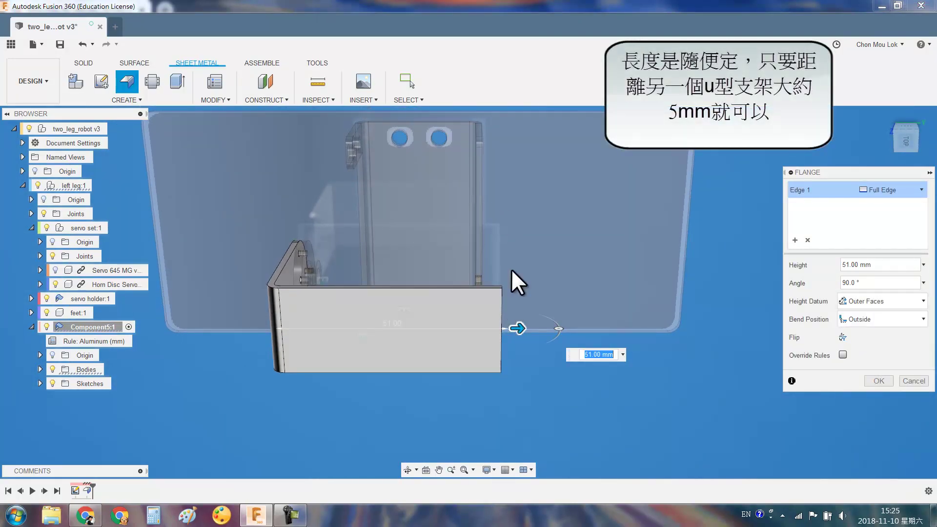
pyautogui.keyDown('shift'); pyautogui.moveTo(512, 273); pyautogui.dragTo(520, 229, button='middle'); pyautogui.keyUp('shift')
pyautogui.click(906, 140)
pyautogui.scroll(3, 494, 288)
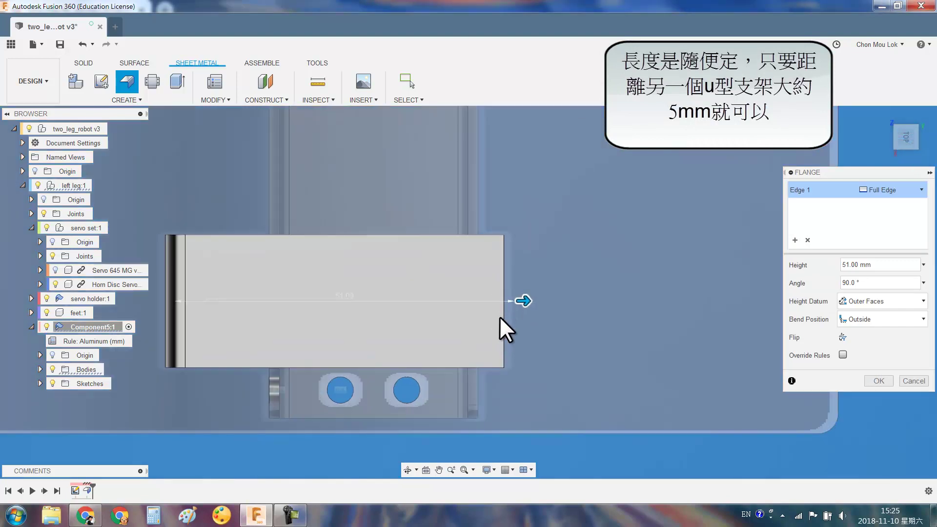
pyautogui.scroll(2, 499, 316)
pyautogui.scroll(-2, 510, 303)
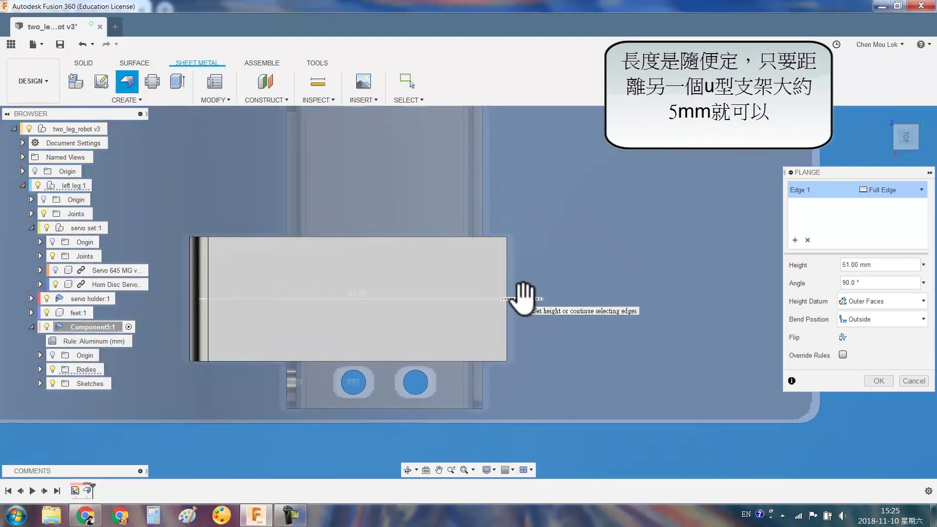
pyautogui.moveTo(521, 299); pyautogui.dragTo(527, 299)
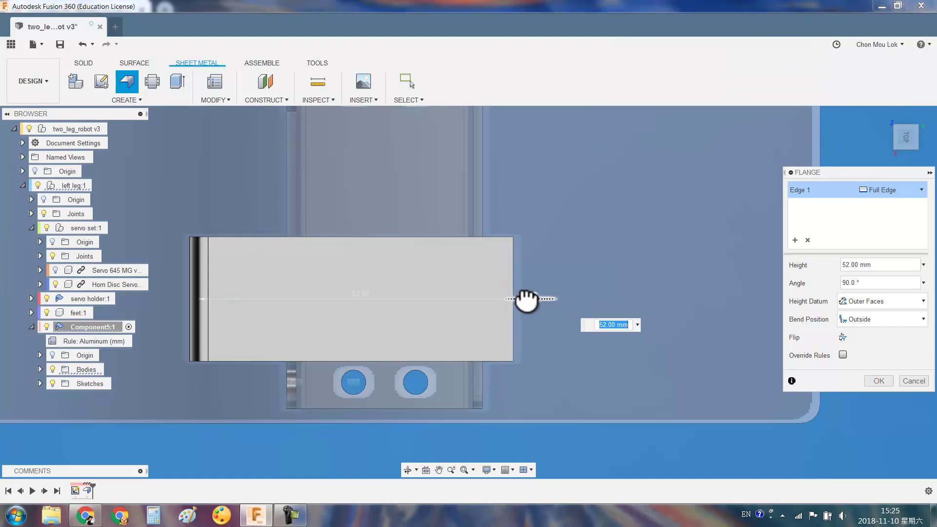
pyautogui.press('Return')
pyautogui.moveTo(529, 308)
pyautogui.keyDown('shift'); pyautogui.mouseDown(button='middle')
pyautogui.moveTo(468, 253)
pyautogui.moveTo(367, 394)
pyautogui.moveTo(541, 366)
pyautogui.mouseUp(button='middle'); pyautogui.keyUp('shift')
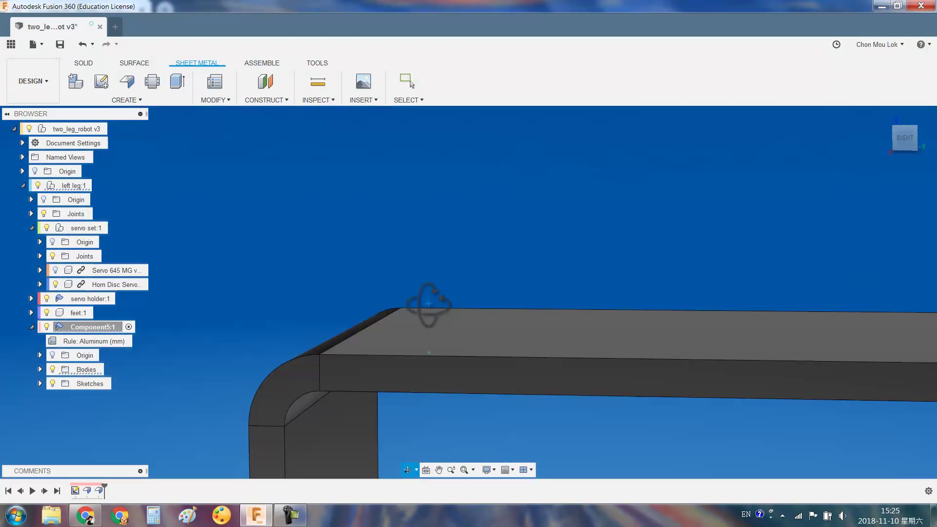
pyautogui.click(269, 99)
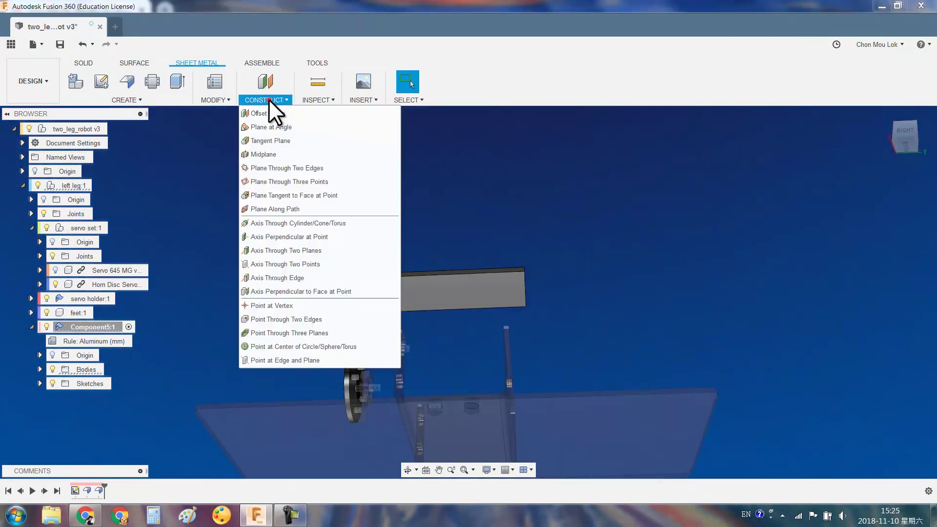
pyautogui.click(268, 149)
pyautogui.scroll(3, 482, 269)
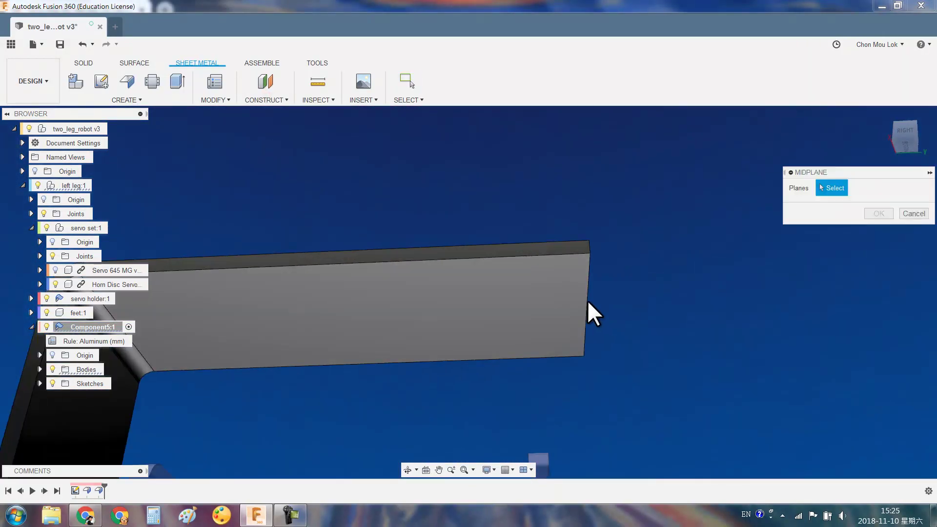
pyautogui.scroll(-5, 587, 299)
pyautogui.moveTo(588, 299)
pyautogui.keyDown('shift'); pyautogui.mouseDown(button='middle')
pyautogui.moveTo(415, 367)
pyautogui.moveTo(519, 418)
pyautogui.mouseUp(button='middle'); pyautogui.keyUp('shift')
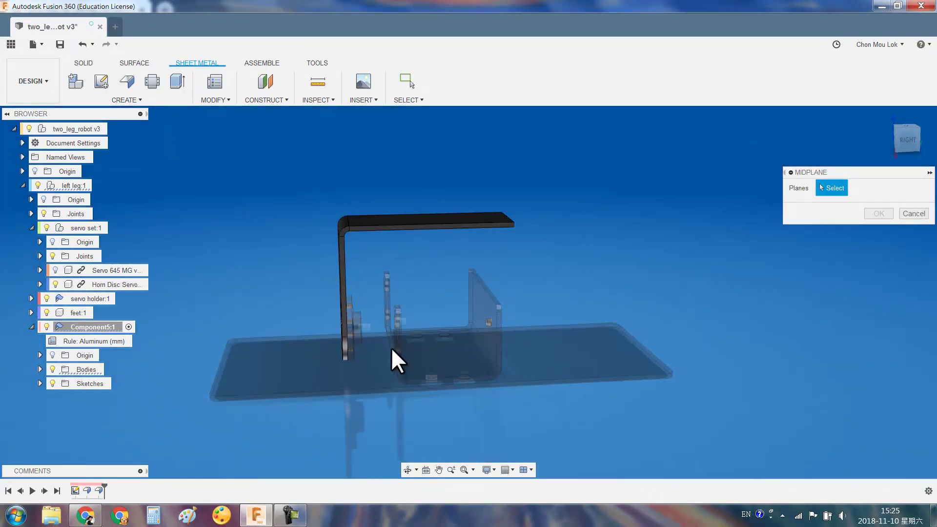
pyautogui.scroll(5, 391, 347)
pyautogui.click(914, 213)
pyautogui.scroll(-5, 640, 281)
pyautogui.keyDown('shift'); pyautogui.moveTo(641, 281); pyautogui.dragTo(641, 293, button='middle'); pyautogui.keyUp('shift')
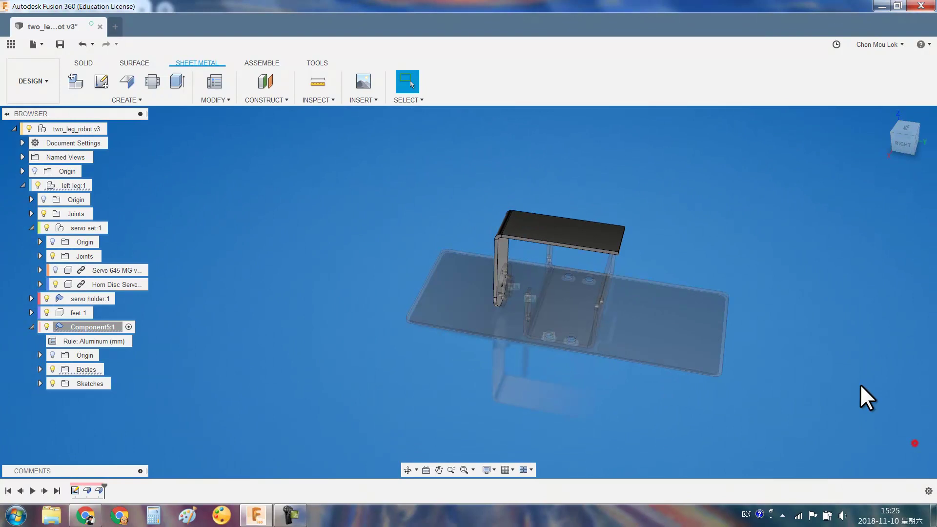
pyautogui.scroll(3, 631, 264)
pyautogui.keyDown('shift'); pyautogui.moveTo(631, 264); pyautogui.dragTo(600, 244, button='middle'); pyautogui.keyUp('shift')
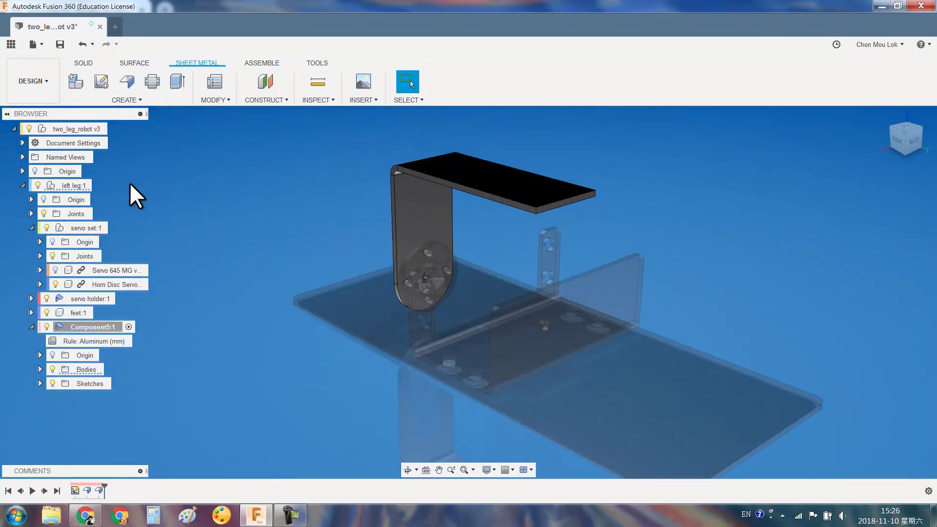
# Add a second 40 mm flange dropping from the top flange's far edge
pyautogui.click(127, 81)
pyautogui.click(558, 206)
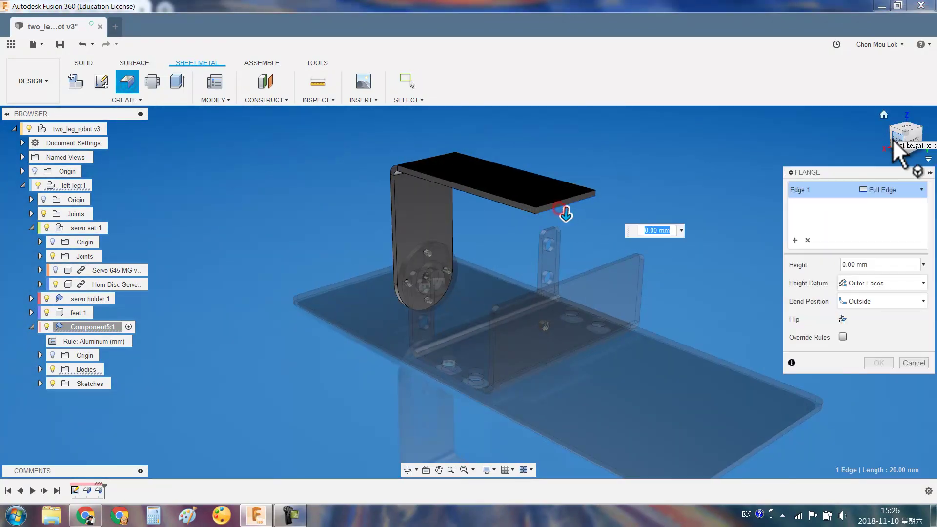
pyautogui.click(897, 141)
pyautogui.moveTo(608, 200); pyautogui.dragTo(598, 355)
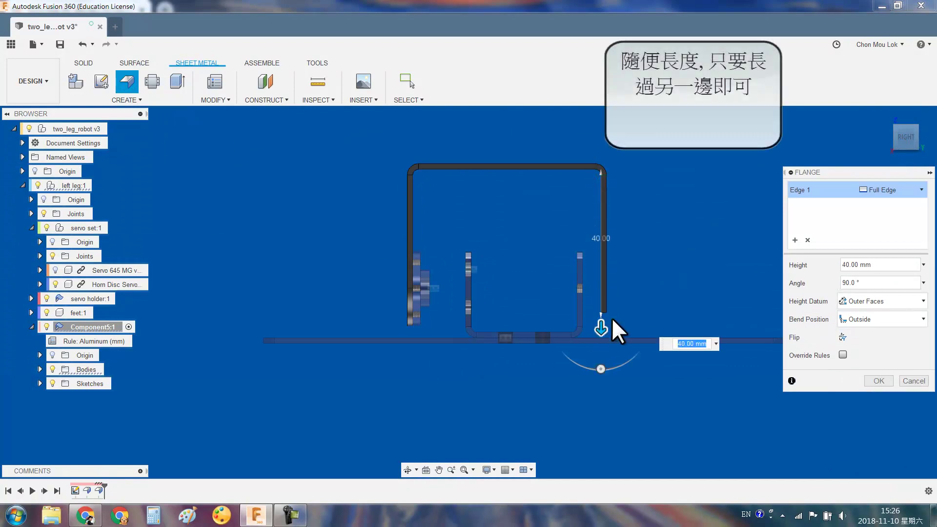
pyautogui.moveTo(601, 307)
pyautogui.keyDown('shift'); pyautogui.mouseDown(button='middle')
pyautogui.moveTo(664, 268)
pyautogui.moveTo(661, 373)
pyautogui.moveTo(593, 348)
pyautogui.mouseUp(button='middle'); pyautogui.keyUp('shift')
# Measure the gap between two faces, then select the bracket's right side plate face
pyautogui.press('i')
pyautogui.click(627, 349)
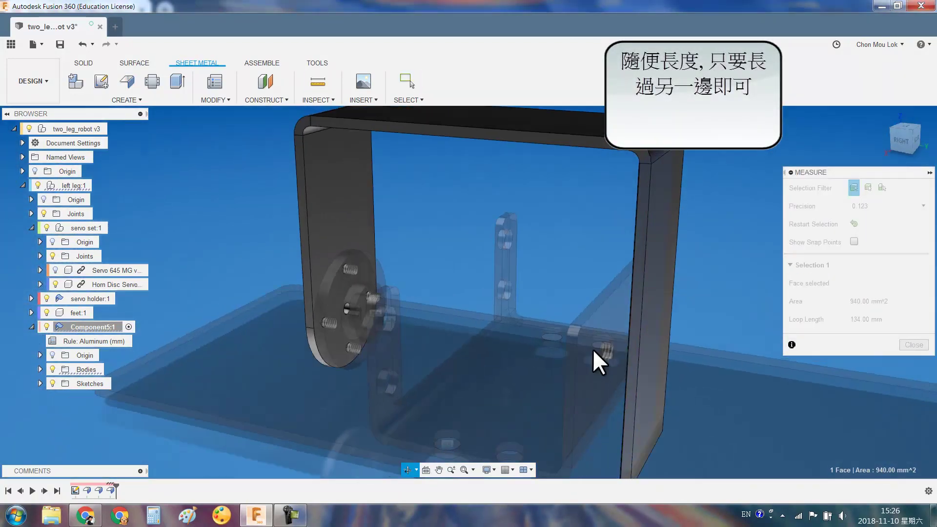
pyautogui.click(585, 370)
pyautogui.press('Escape')
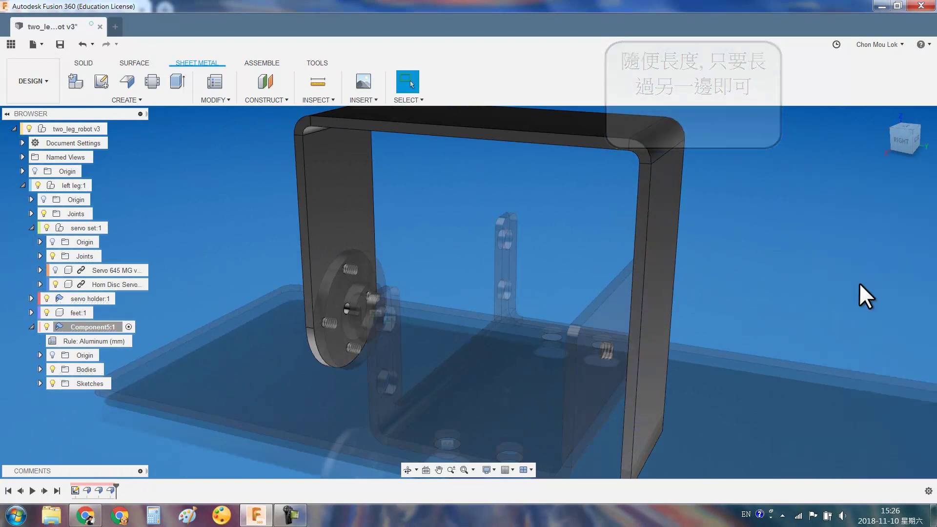
pyautogui.keyDown('shift'); pyautogui.moveTo(511, 348); pyautogui.dragTo(561, 328, button='middle'); pyautogui.keyUp('shift')
pyautogui.scroll(3, 561, 328)
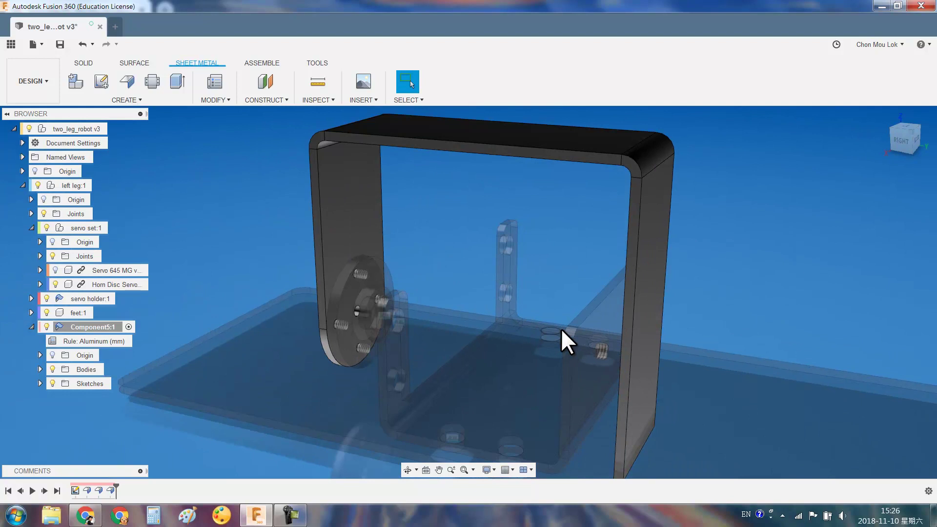
pyautogui.click(647, 278)
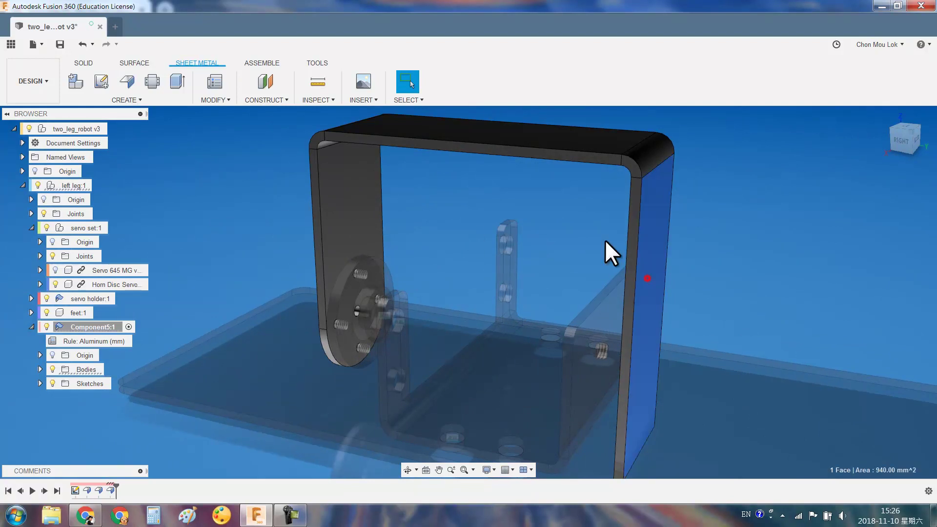
# Sketch on the right side plate and project the opposite plate's face into it
pyautogui.click(101, 79)
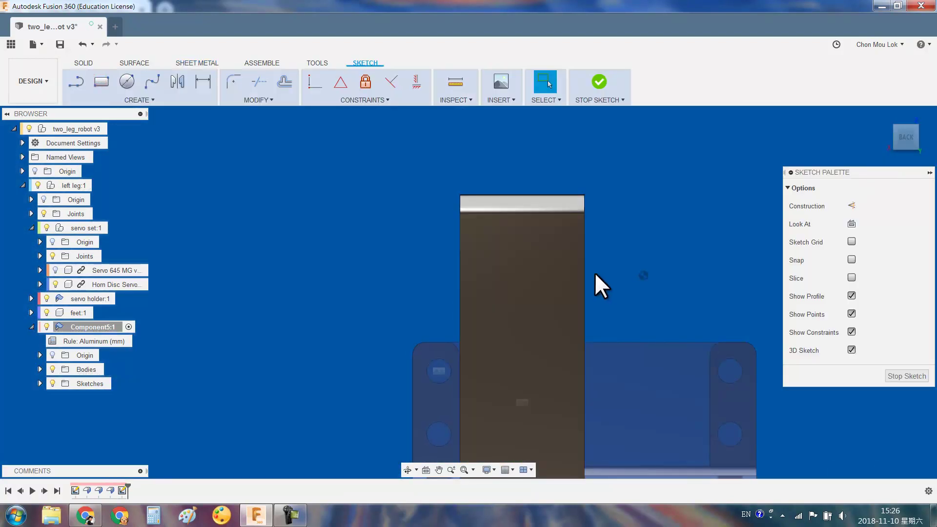
pyautogui.write('spro')
pyautogui.press('Return')
pyautogui.keyDown('shift'); pyautogui.moveTo(528, 262); pyautogui.dragTo(459, 277, button='middle'); pyautogui.keyUp('shift')
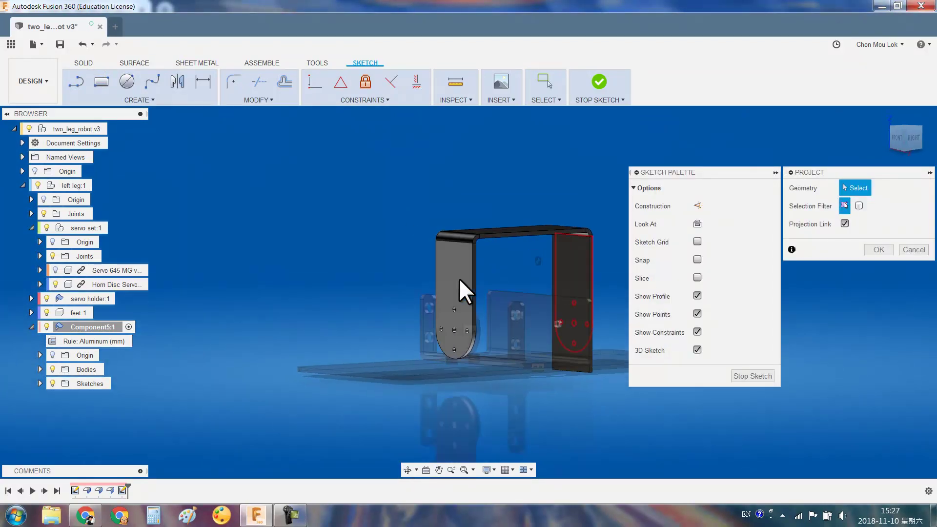
pyautogui.click(459, 278)
pyautogui.keyDown('shift'); pyautogui.moveTo(593, 267); pyautogui.dragTo(684, 274, button='middle'); pyautogui.keyUp('shift')
pyautogui.click(879, 249)
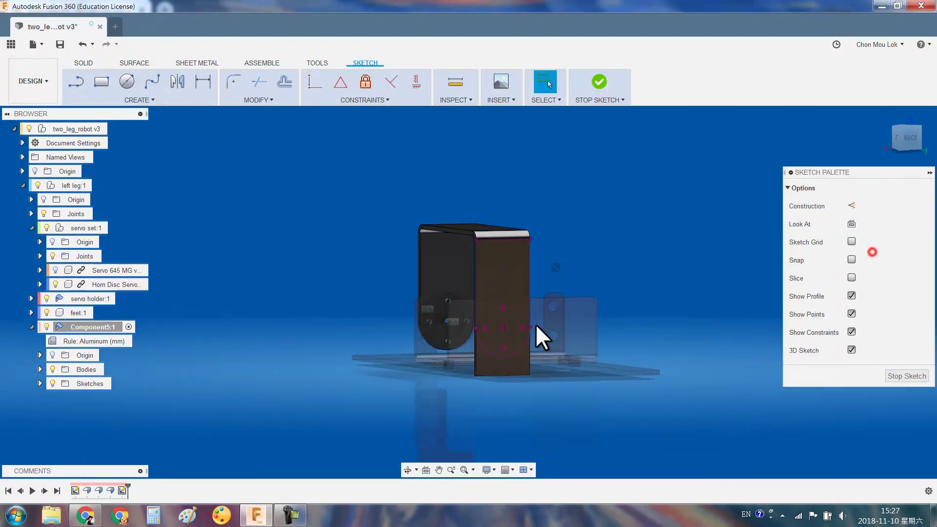
pyautogui.scroll(2, 498, 308)
# Preview an extrude of the projected profile To Object on the bracket face with Intersect
pyautogui.press('e')
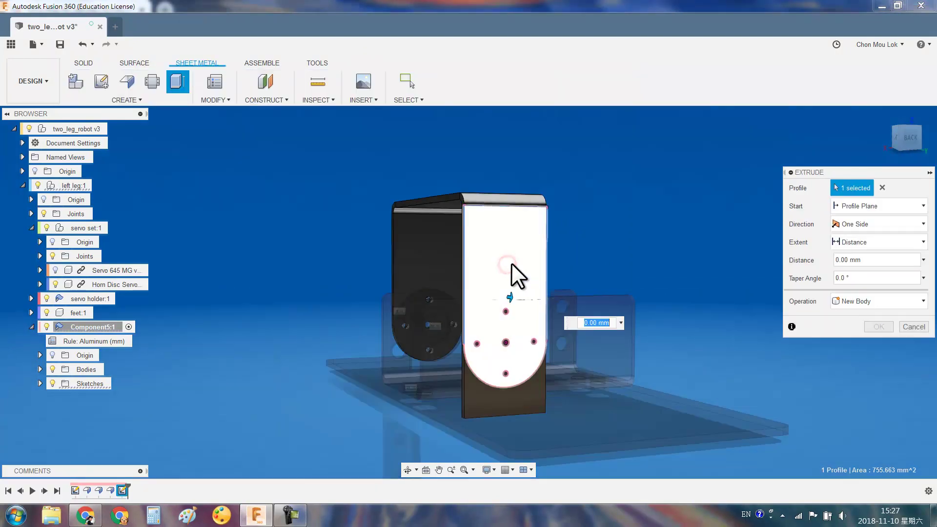
pyautogui.click(855, 225)
pyautogui.click(859, 242)
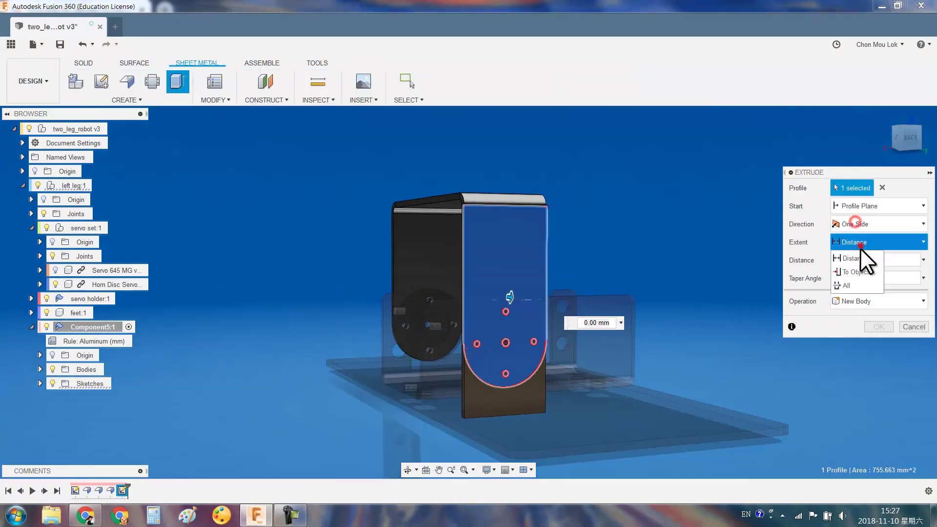
pyautogui.click(854, 267)
pyautogui.keyDown('shift'); pyautogui.moveTo(518, 306); pyautogui.dragTo(606, 307, button='middle'); pyautogui.keyUp('shift')
pyautogui.click(643, 247)
pyautogui.click(855, 360)
pyautogui.click(854, 397)
pyautogui.keyDown('shift'); pyautogui.moveTo(718, 259); pyautogui.dragTo(664, 278, button='middle'); pyautogui.keyUp('shift')
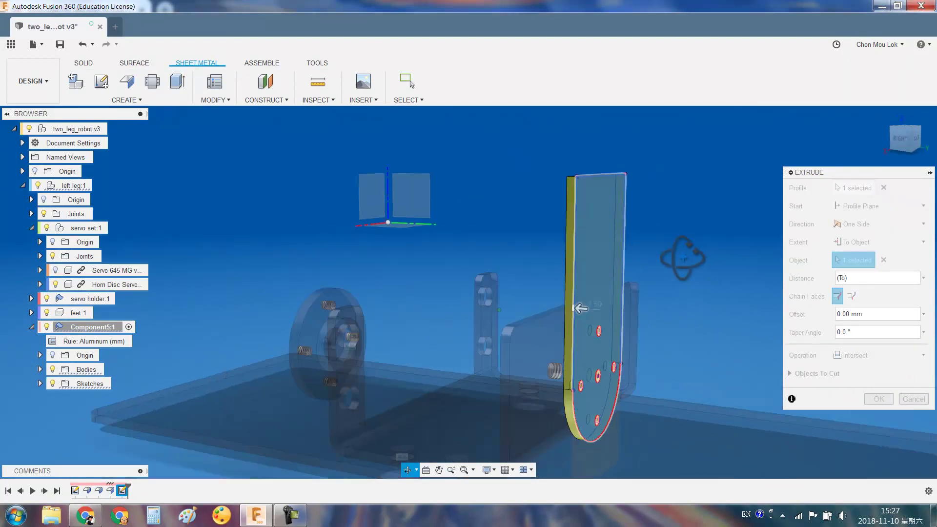
pyautogui.click(790, 372)
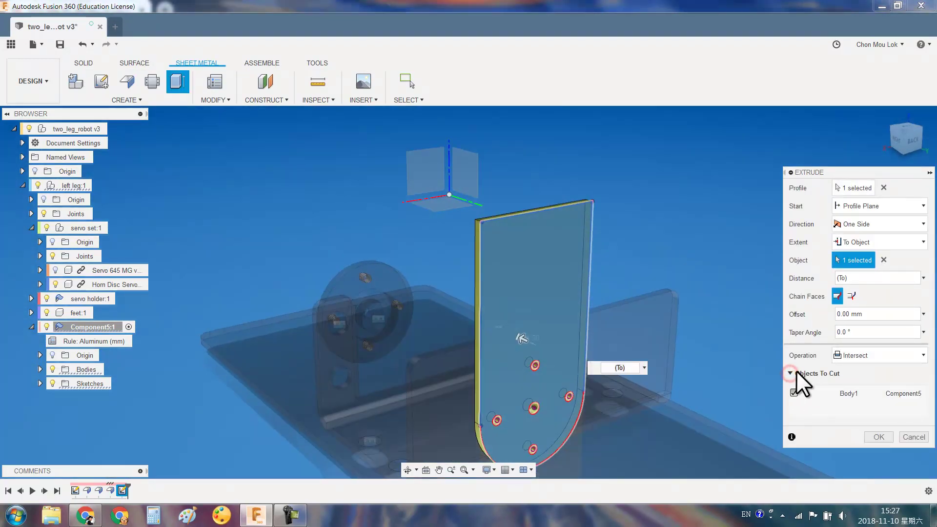
pyautogui.click(795, 371)
# Cancel the intersect and start a new extrude of the six projected regions
pyautogui.press('Escape')
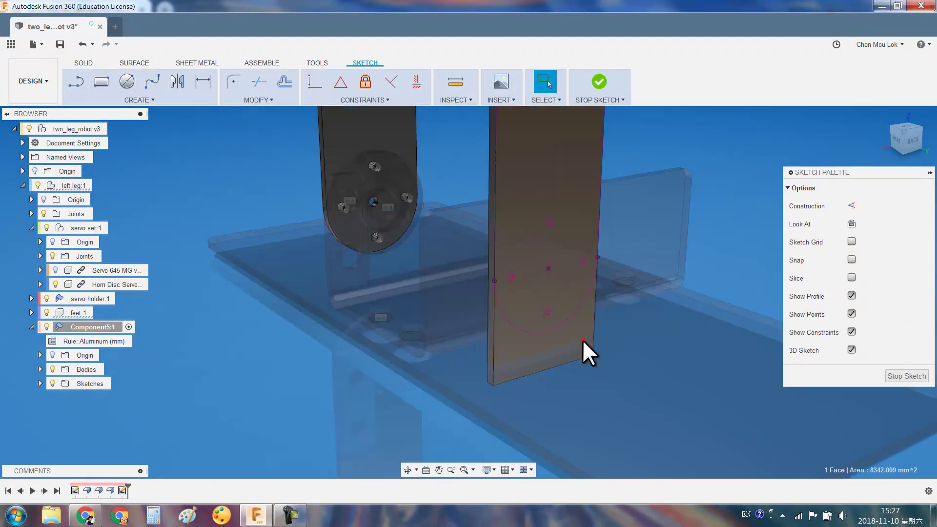
pyautogui.press('e')
pyautogui.click(578, 338)
pyautogui.click(548, 311)
pyautogui.click(510, 277)
pyautogui.click(550, 222)
pyautogui.click(551, 268)
pyautogui.click(584, 261)
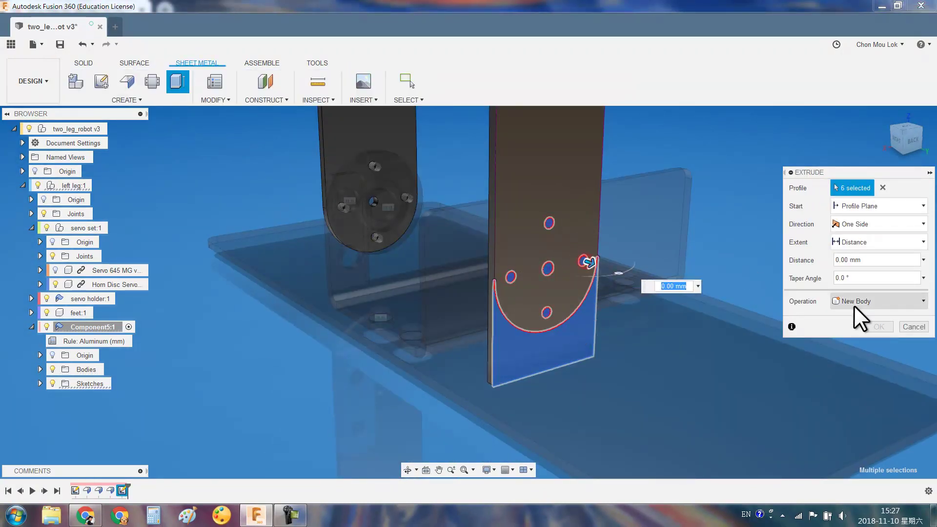
# Cut the regions To Object up to the side plate face and confirm
pyautogui.moveTo(855, 306); pyautogui.dragTo(855, 329)
pyautogui.click(857, 272)
pyautogui.keyDown('shift'); pyautogui.moveTo(562, 281); pyautogui.dragTo(602, 253, button='middle'); pyautogui.keyUp('shift')
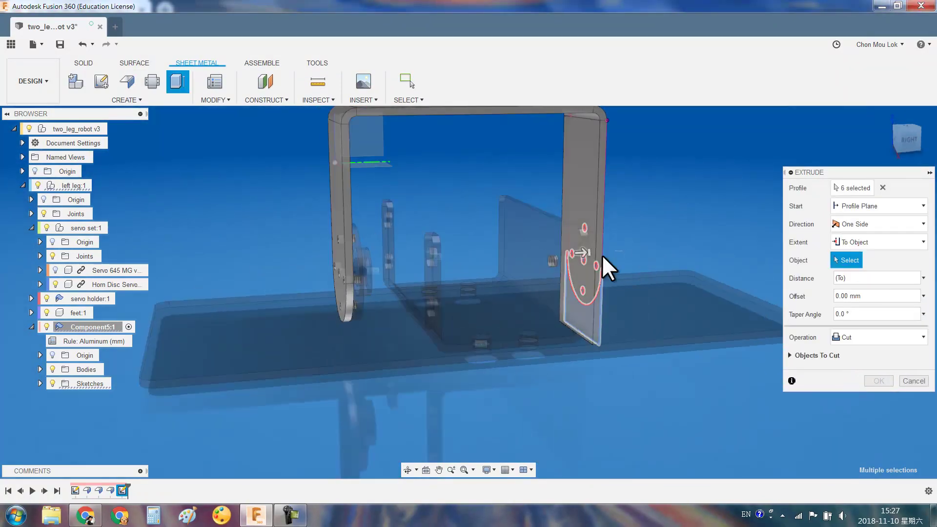
pyautogui.click(578, 177)
pyautogui.press('Return')
pyautogui.moveTo(578, 178)
pyautogui.keyDown('shift'); pyautogui.mouseDown(button='middle')
pyautogui.moveTo(646, 201)
pyautogui.moveTo(601, 205)
pyautogui.moveTo(546, 241)
pyautogui.moveTo(552, 209)
pyautogui.moveTo(483, 210)
pyautogui.mouseUp(button='middle'); pyautogui.keyUp('shift')
pyautogui.click(483, 208)
# Rename Component5:1 to 'U shape holder'
pyautogui.rightClick(95, 328)
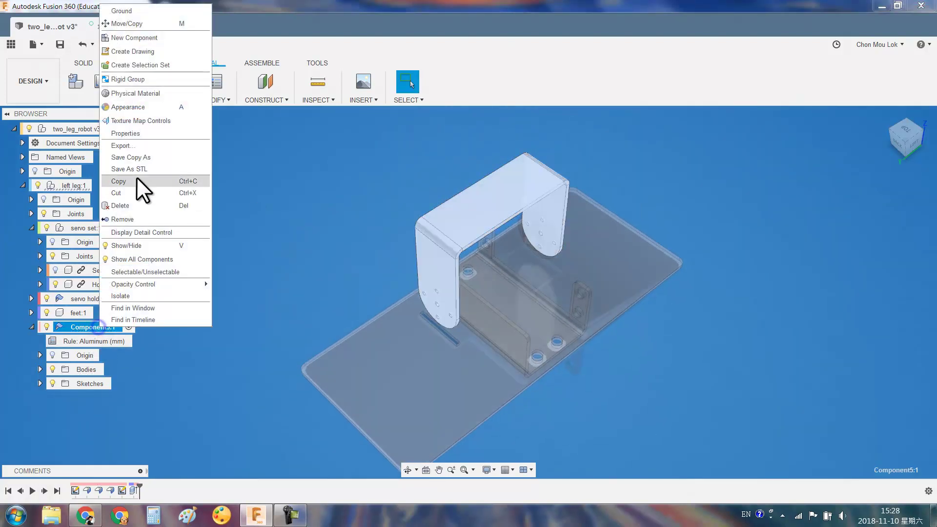
pyautogui.doubleClick(100, 327)
pyautogui.write('U shape holder')
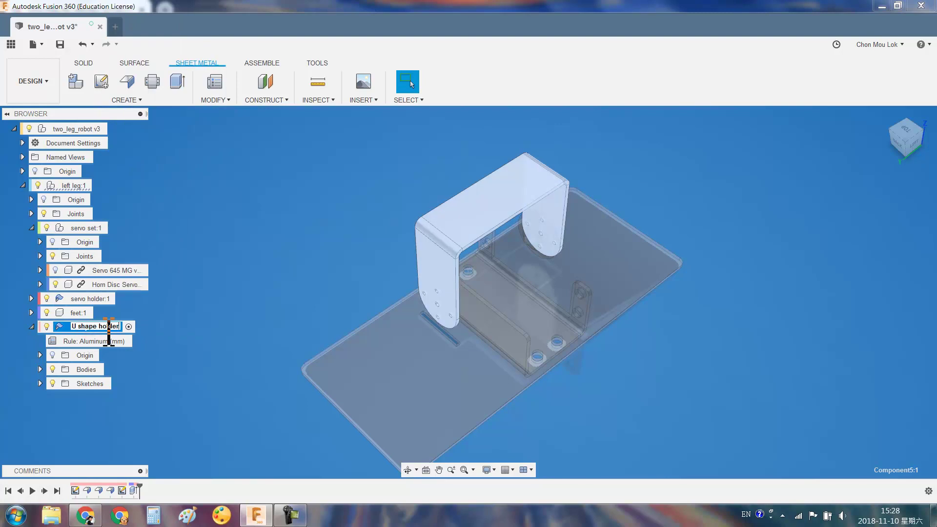
pyautogui.click(742, 364)
# Start a sketch on the U shape holder's top face
pyautogui.click(489, 209)
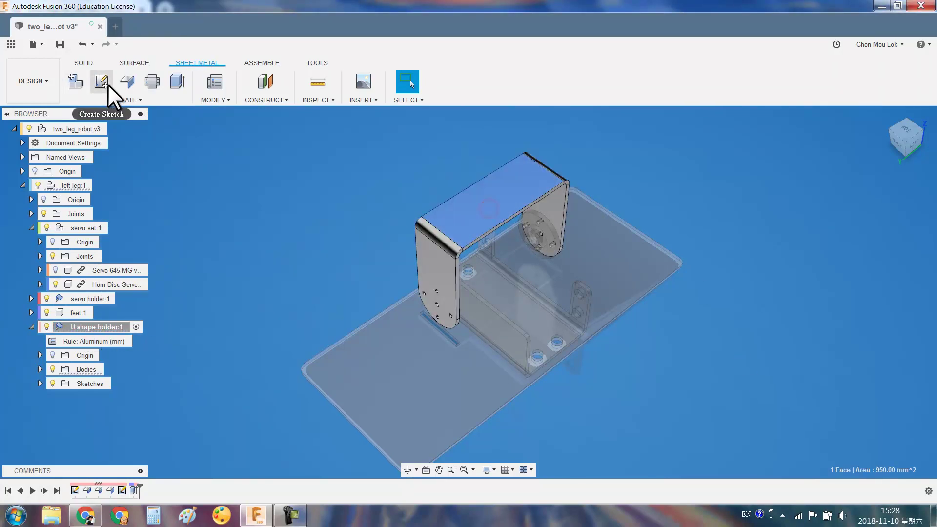
pyautogui.click(108, 84)
pyautogui.press('l')
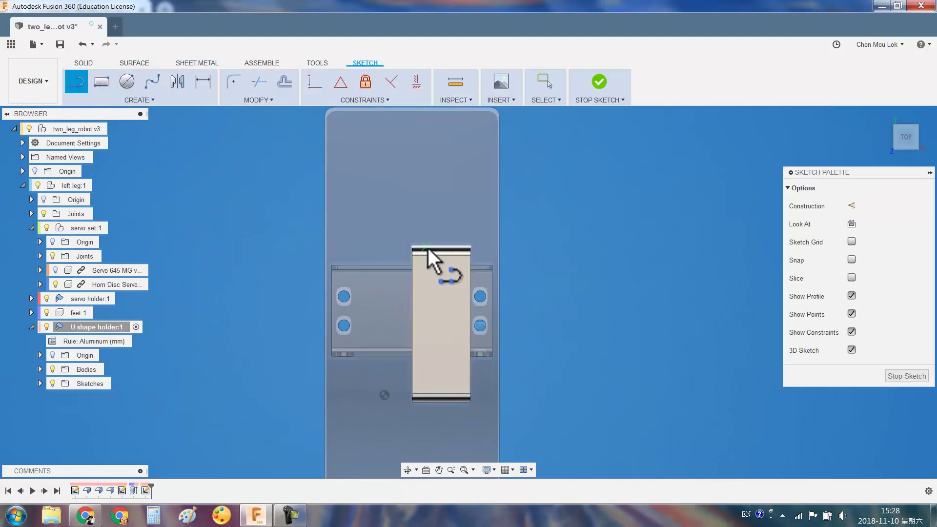
pyautogui.scroll(2, 429, 259)
pyautogui.moveTo(449, 252); pyautogui.dragTo(466, 400)
pyautogui.press('Escape')
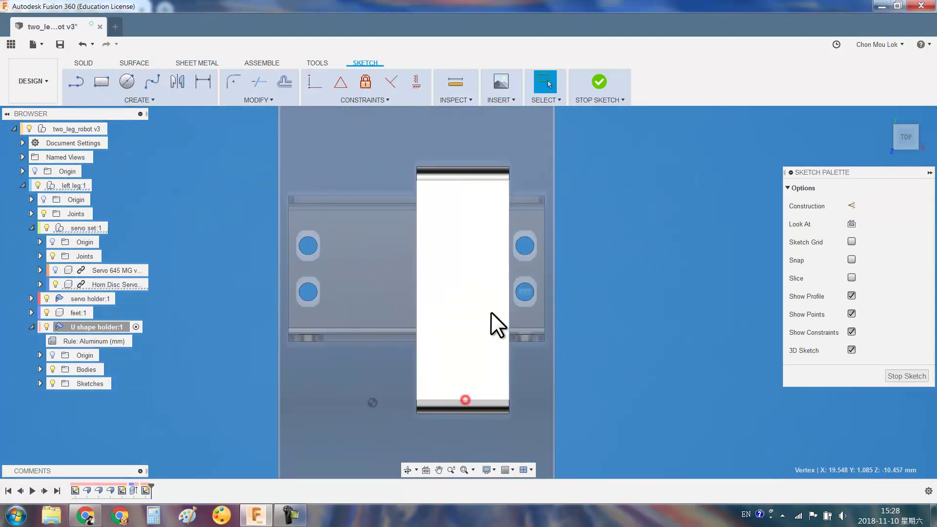
# Draw vertical and horizontal construction centre lines across the top face
pyautogui.click(462, 303)
pyautogui.press('x')
pyautogui.click(606, 317)
pyautogui.press('l')
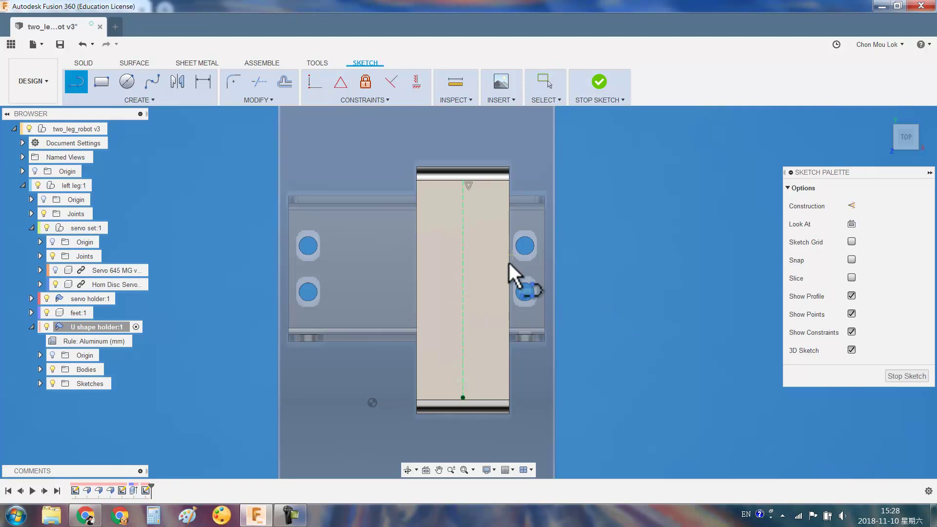
pyautogui.click(509, 290)
pyautogui.click(418, 289)
pyautogui.press('Escape')
pyautogui.click(494, 291)
pyautogui.press('x')
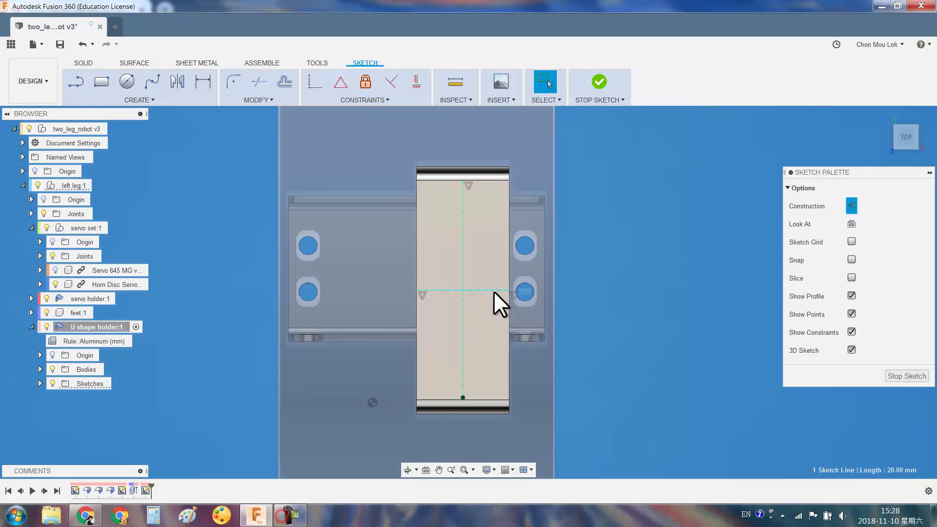
# Add a 10 mm construction circle at the lines' intersection and a 1 mm circle at its top
pyautogui.press('c')
pyautogui.click(463, 290)
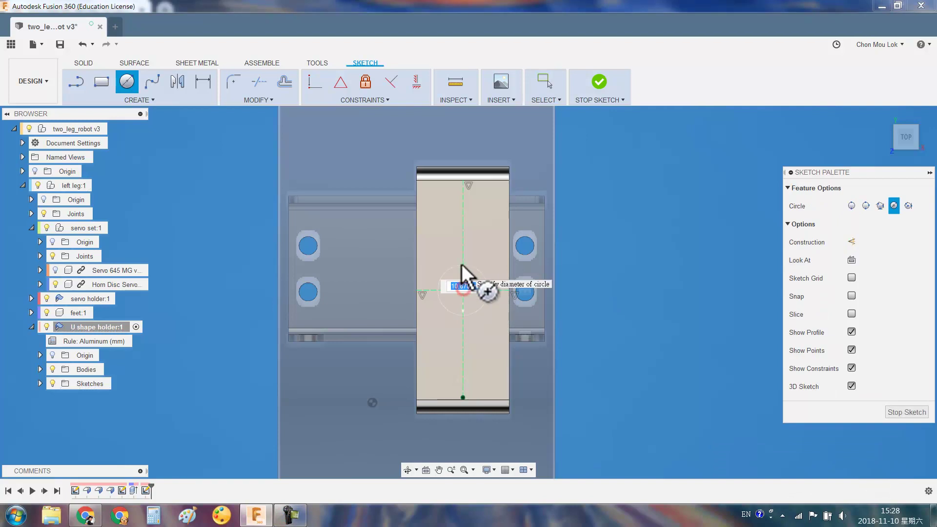
pyautogui.press('Return')
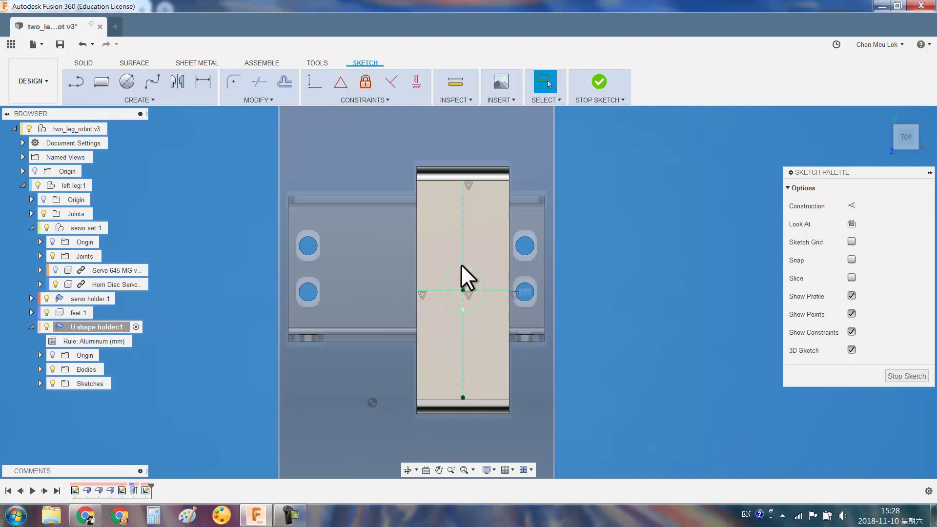
pyautogui.scroll(5, 460, 265)
pyautogui.press('x')
pyautogui.click(461, 287)
pyautogui.write('1')
pyautogui.press('Return')
# Circular-pattern the small circle 4 times around the construction circle's centre
pyautogui.press('Escape')
pyautogui.write('spattern')
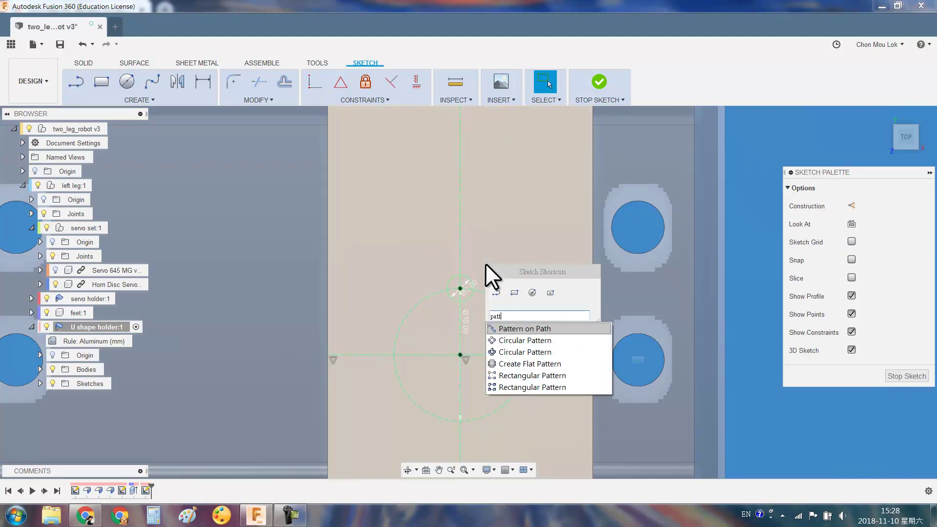
pyautogui.click(517, 343)
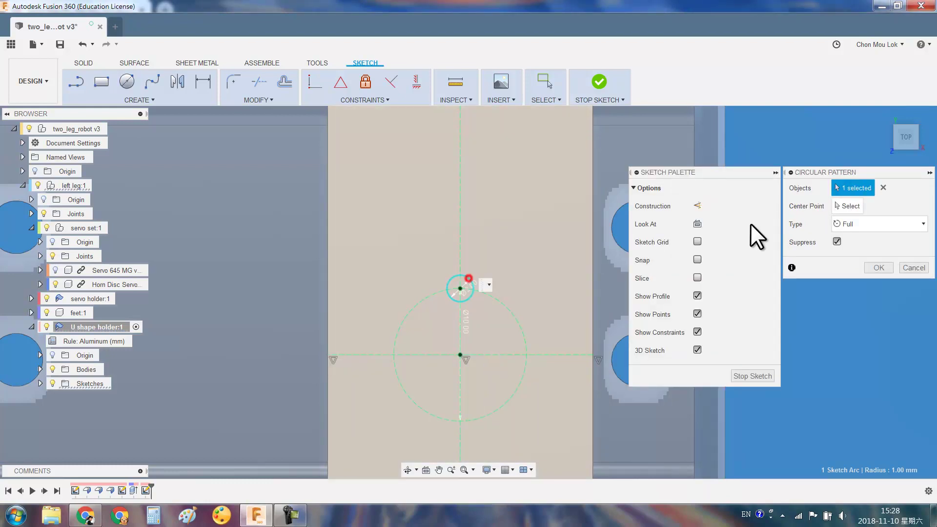
pyautogui.click(849, 206)
pyautogui.click(461, 355)
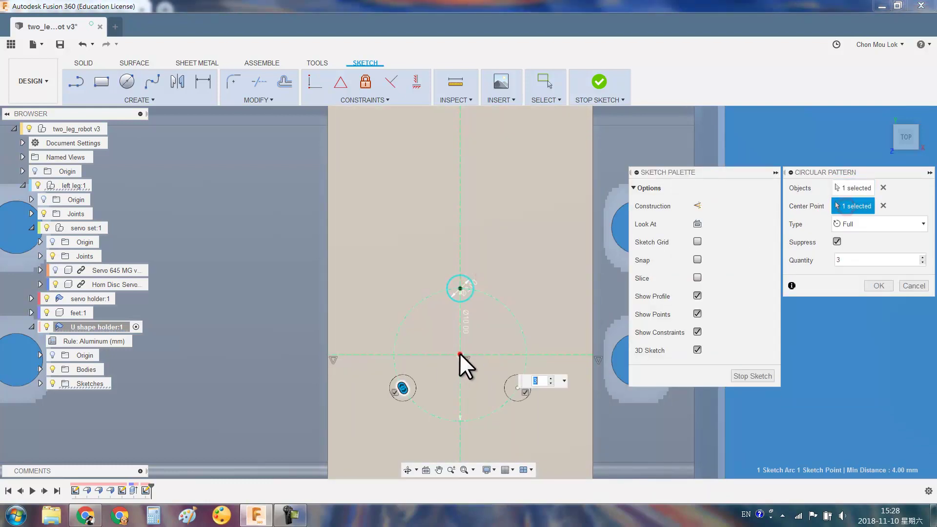
pyautogui.click(923, 256)
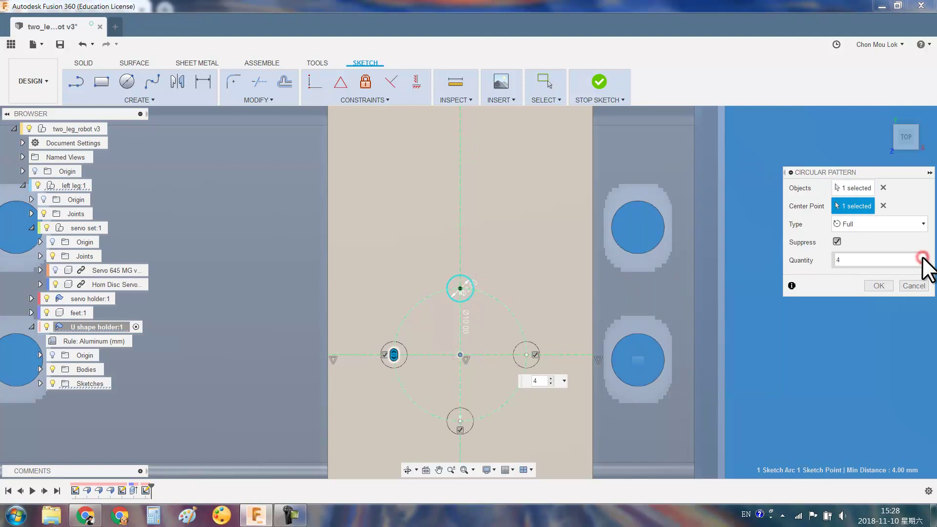
pyautogui.click(871, 286)
# Extrude-cut the four hole circles with extent To Object at the holder's edge
pyautogui.press('e')
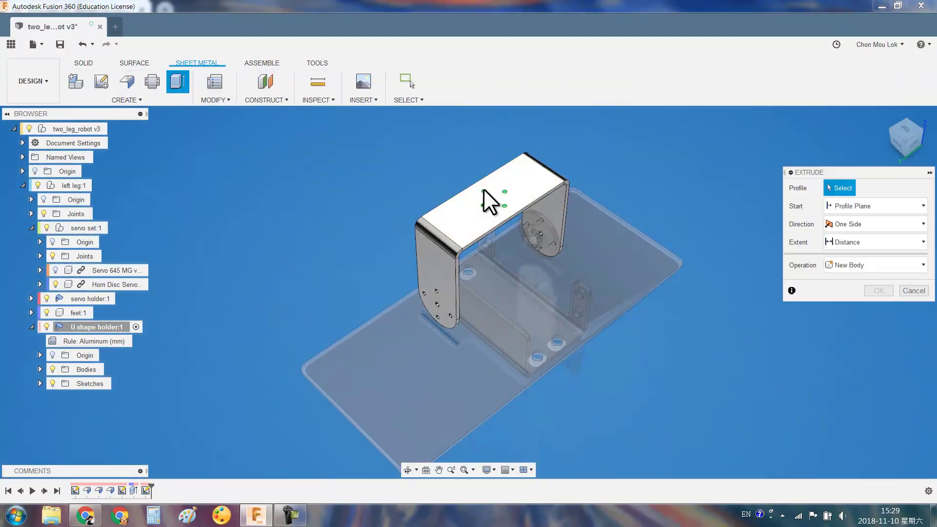
pyautogui.click(496, 198)
pyautogui.click(495, 246)
pyautogui.click(564, 200)
pyautogui.click(567, 248)
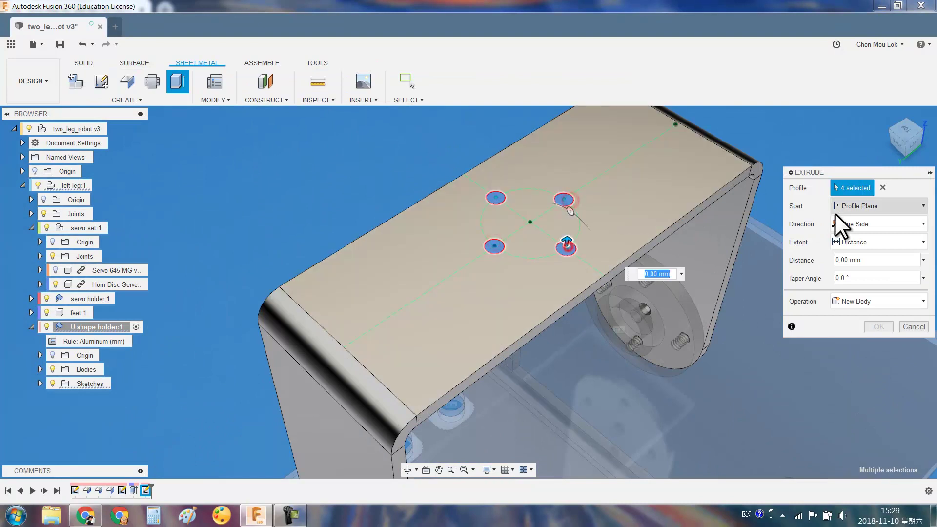
pyautogui.click(856, 242)
pyautogui.click(853, 270)
pyautogui.keyDown('shift'); pyautogui.moveTo(563, 256); pyautogui.dragTo(582, 257, button='middle'); pyautogui.keyUp('shift')
pyautogui.click(546, 166)
pyautogui.press('Return')
pyautogui.scroll(-5, 507, 274)
pyautogui.moveTo(508, 275)
pyautogui.keyDown('shift'); pyautogui.mouseDown(button='middle')
pyautogui.moveTo(698, 313)
pyautogui.moveTo(655, 291)
pyautogui.mouseUp(button='middle'); pyautogui.keyUp('shift')
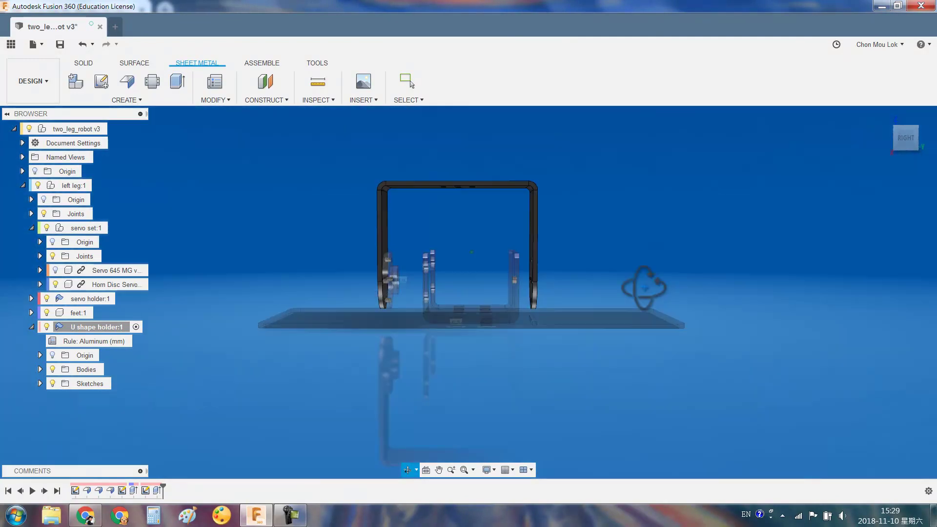
pyautogui.scroll(3, 506, 306)
pyautogui.scroll(-5, 508, 317)
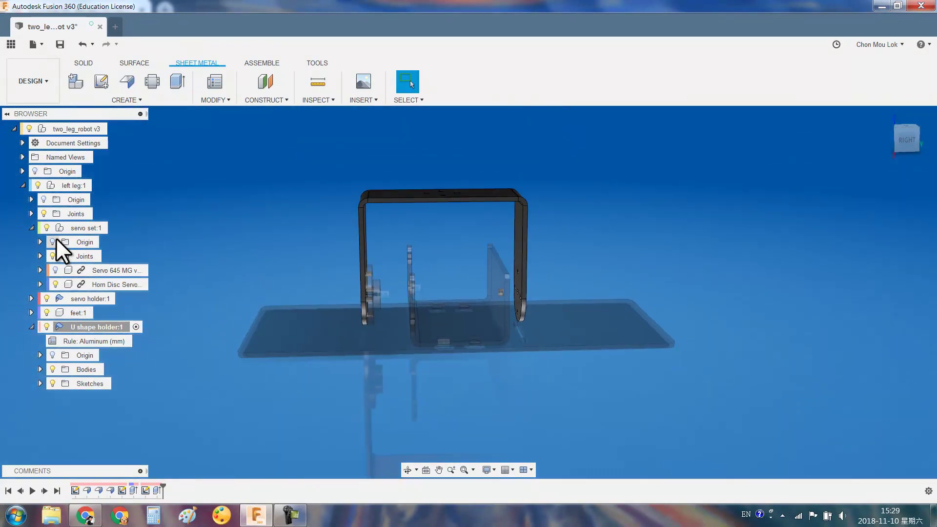
# Activate the left leg, tidy the browser, and move the U shape holder away from the servo
pyautogui.click(98, 185)
pyautogui.click(31, 327)
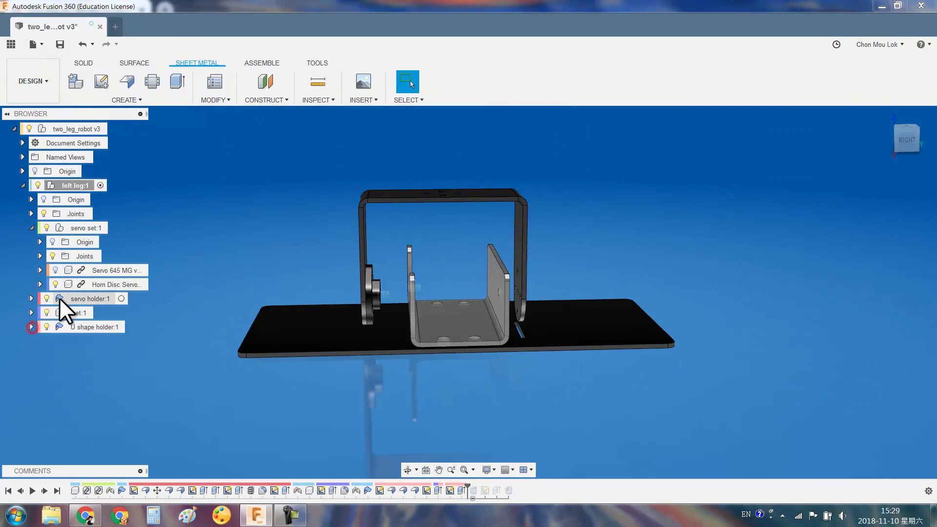
pyautogui.click(31, 227)
pyautogui.keyDown('shift'); pyautogui.moveTo(219, 213); pyautogui.dragTo(284, 243, button='middle'); pyautogui.keyUp('shift')
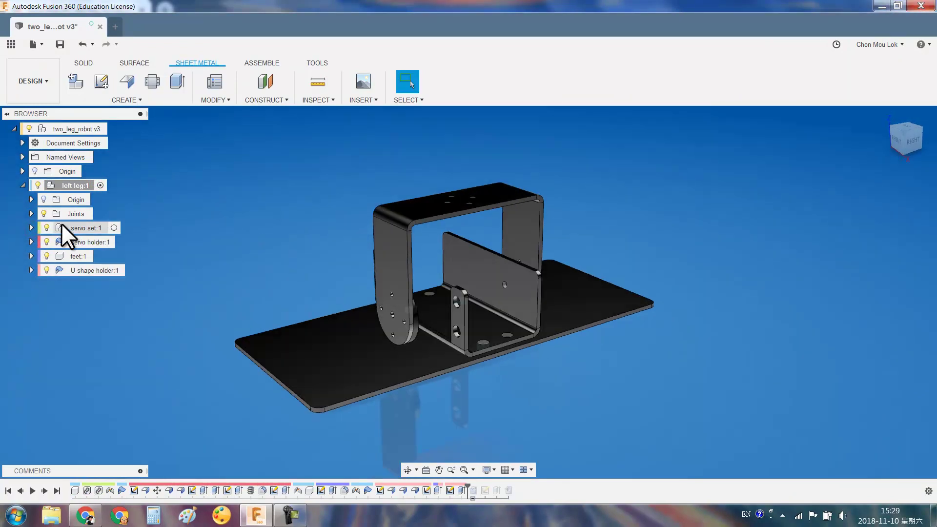
pyautogui.click(31, 228)
pyautogui.click(56, 270)
pyautogui.click(32, 227)
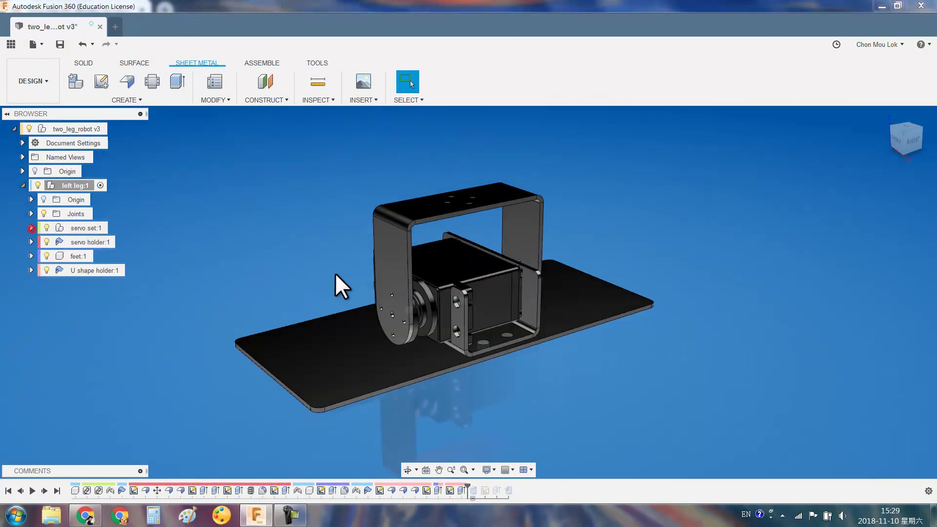
pyautogui.moveTo(386, 273); pyautogui.dragTo(481, 243)
pyautogui.keyDown('shift'); pyautogui.moveTo(637, 327); pyautogui.dragTo(571, 308, button='middle'); pyautogui.keyUp('shift')
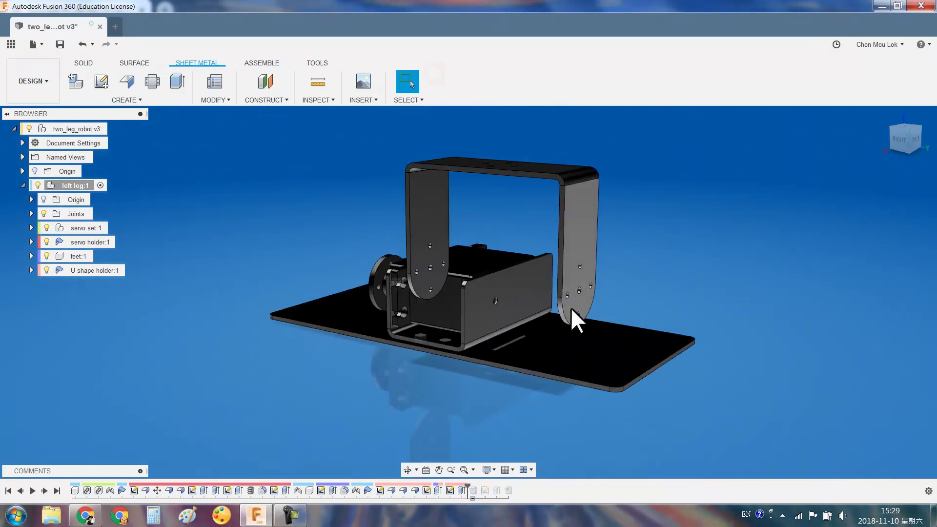
# Join the servo horn centre to the matching hole on the U holder arm
pyautogui.press('j')
pyautogui.scroll(5, 439, 268)
pyautogui.click(421, 258)
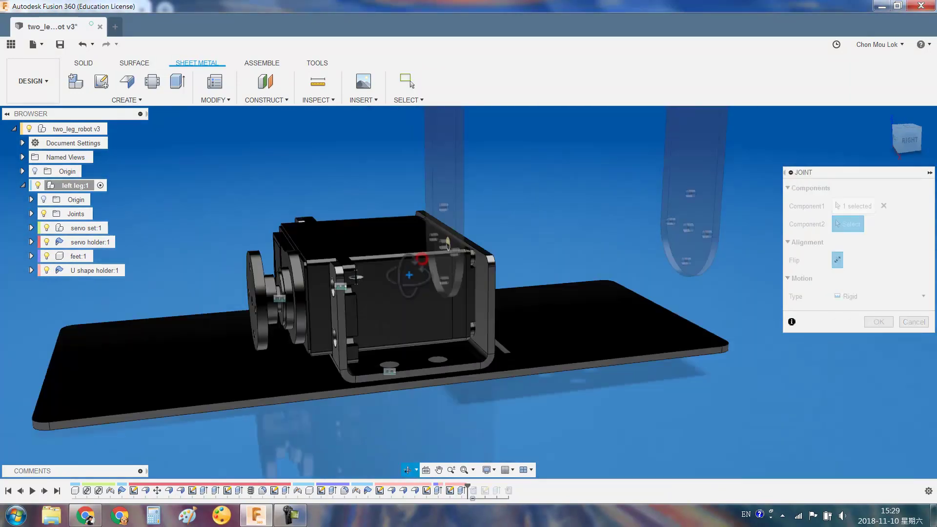
pyautogui.click(232, 333)
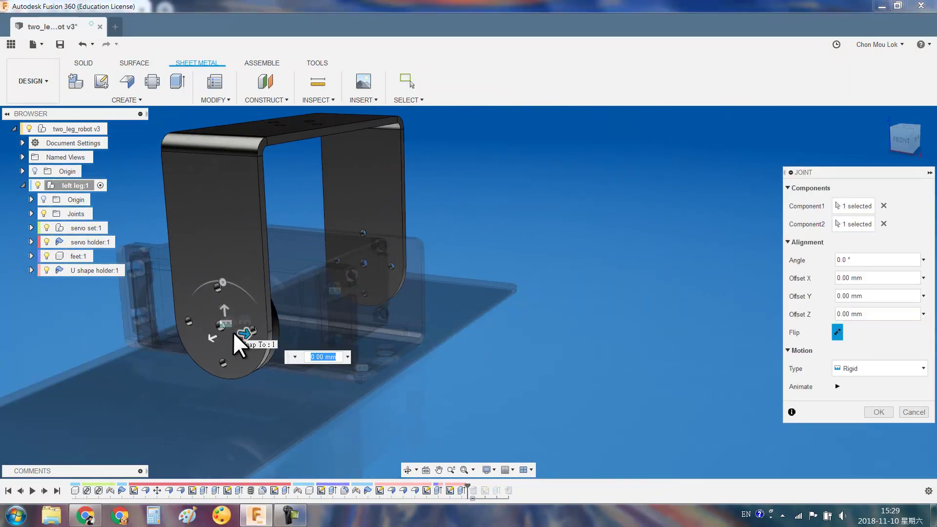
pyautogui.press('Return')
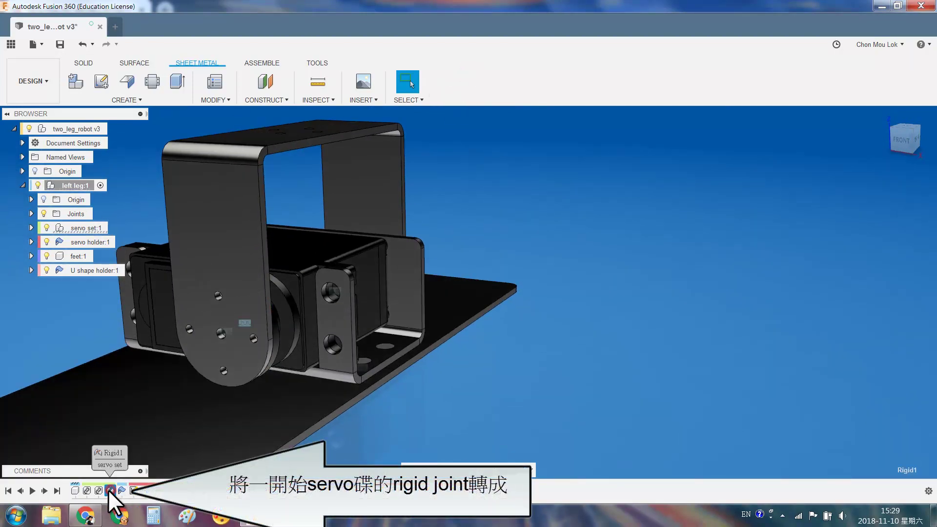
# Change the servo set's Rigid1 joint motion type to Revolute
pyautogui.doubleClick(108, 490)
pyautogui.click(918, 369)
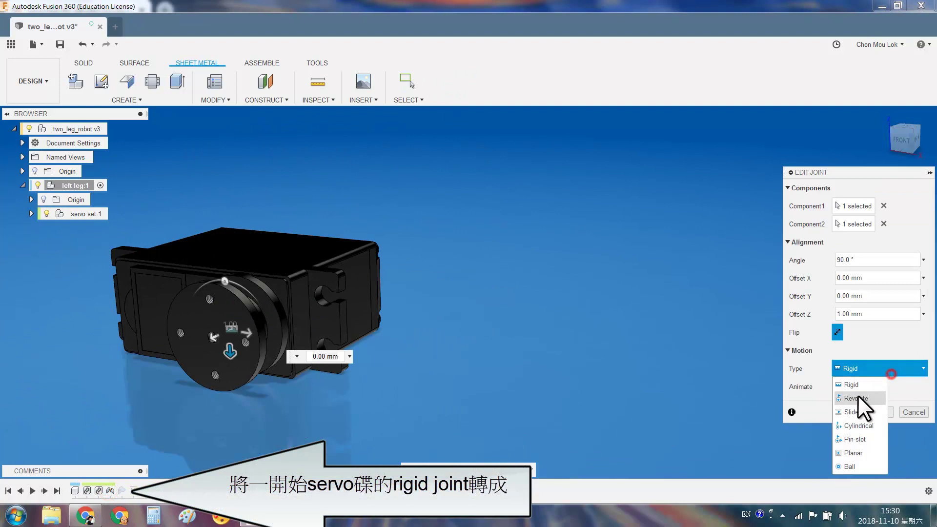
pyautogui.click(850, 397)
pyautogui.click(879, 412)
pyautogui.click(904, 139)
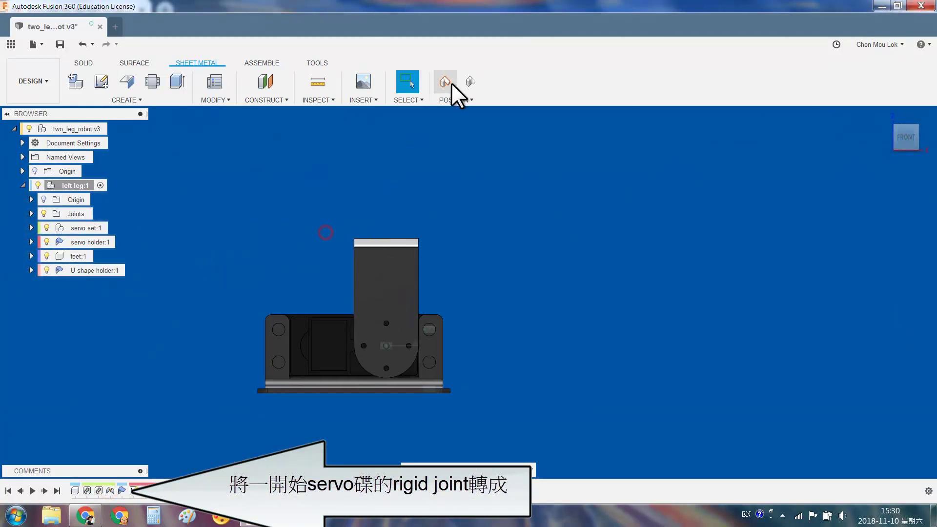
pyautogui.click(453, 91)
pyautogui.moveTo(482, 273)
pyautogui.keyDown('shift'); pyautogui.mouseDown(button='middle')
pyautogui.moveTo(628, 350)
pyautogui.moveTo(715, 347)
pyautogui.mouseUp(button='middle'); pyautogui.keyUp('shift')
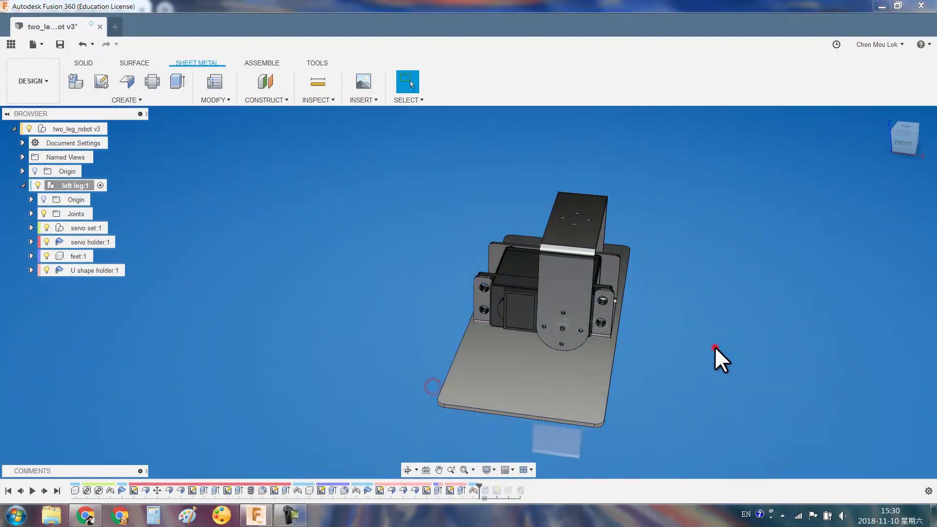
# Anchor the feet plate to the root component with an as-built joint
pyautogui.press('s')
pyautogui.press('Return')
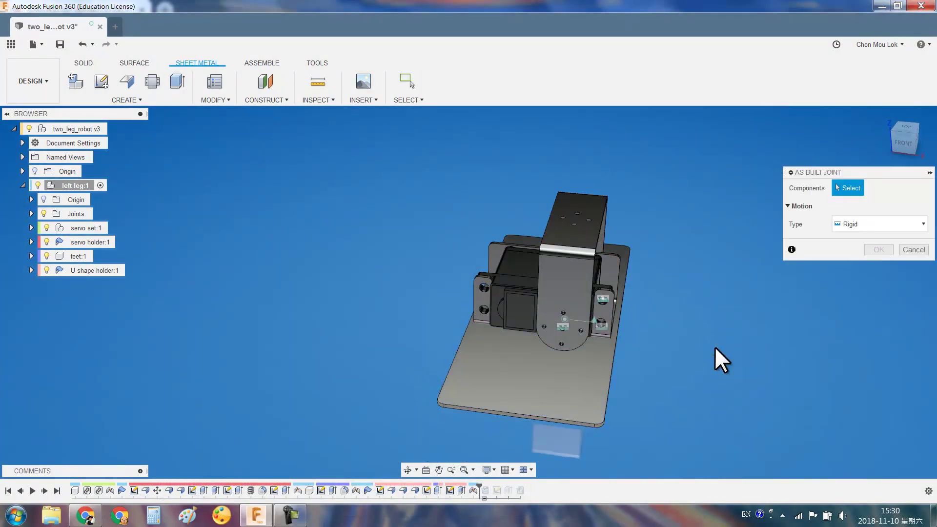
pyautogui.click(497, 365)
pyautogui.click(61, 128)
pyautogui.press('Return')
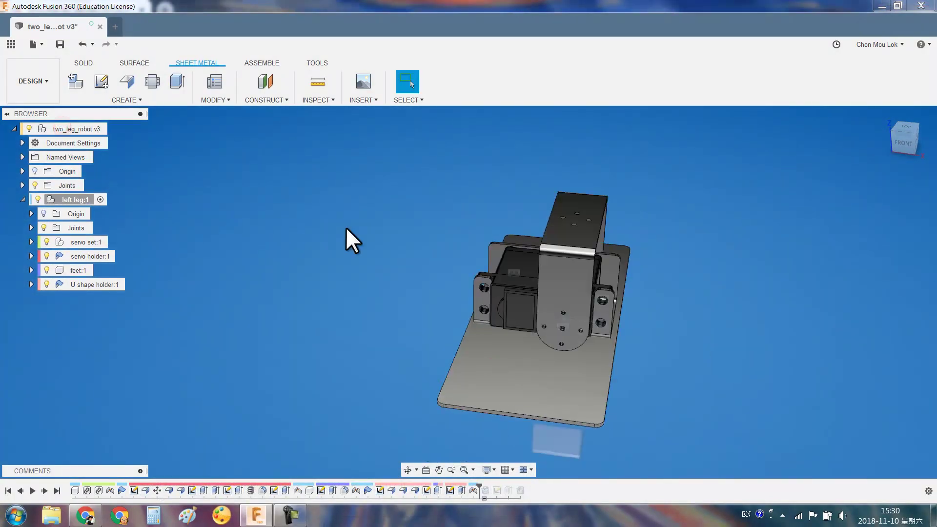
# Swing the U shape holder through several angles, ending horizontal, to test rotation
pyautogui.moveTo(576, 234); pyautogui.dragTo(596, 263)
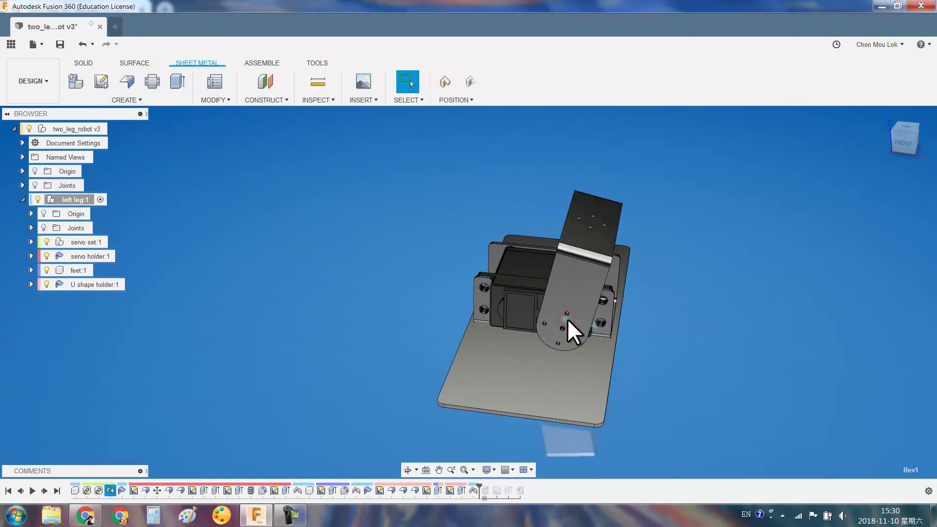
pyautogui.click(31, 256)
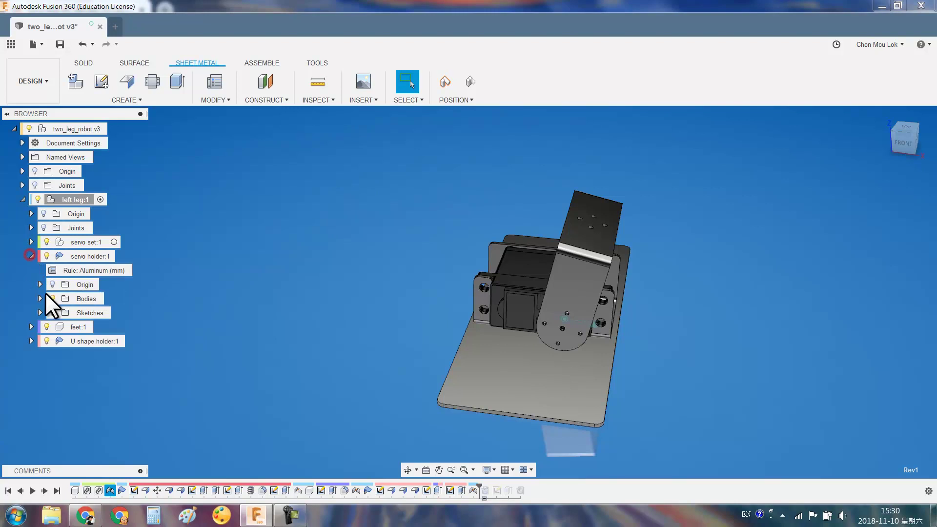
pyautogui.click(31, 256)
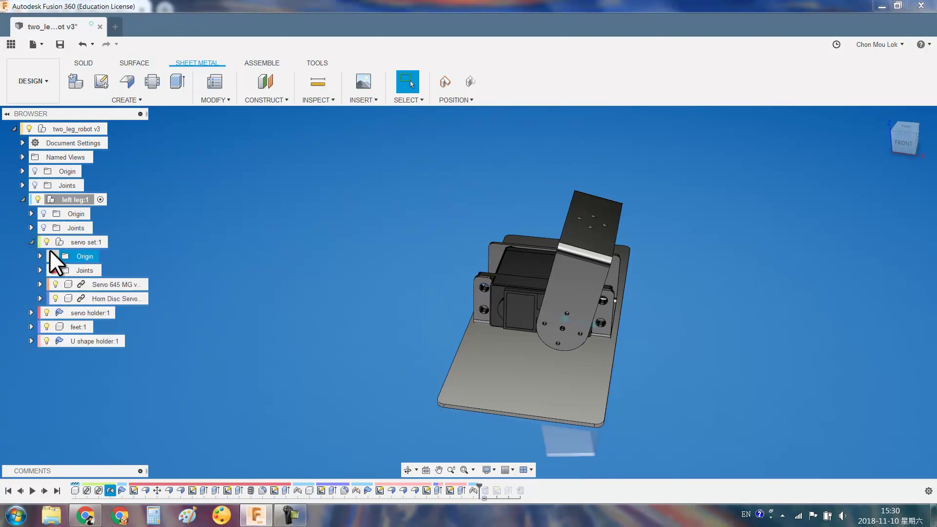
pyautogui.click(31, 241)
pyautogui.moveTo(587, 274); pyautogui.dragTo(506, 269)
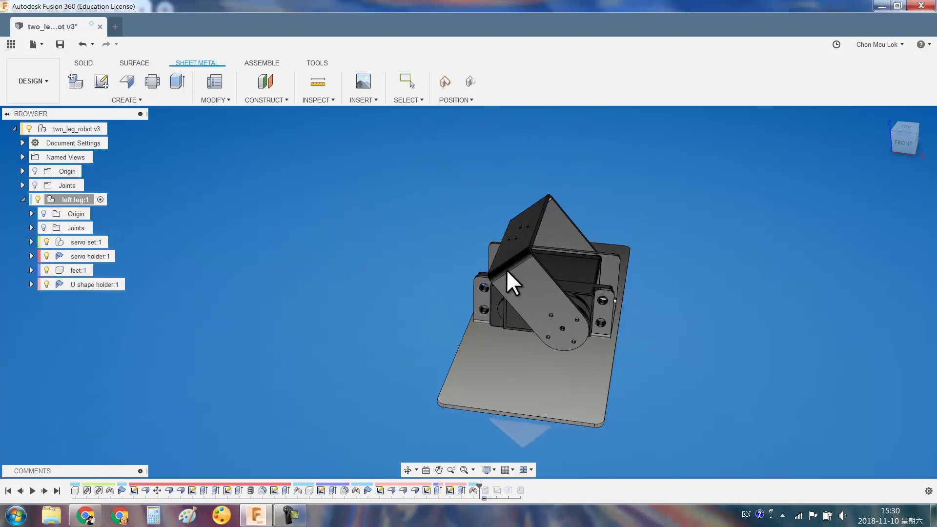
pyautogui.click(896, 139)
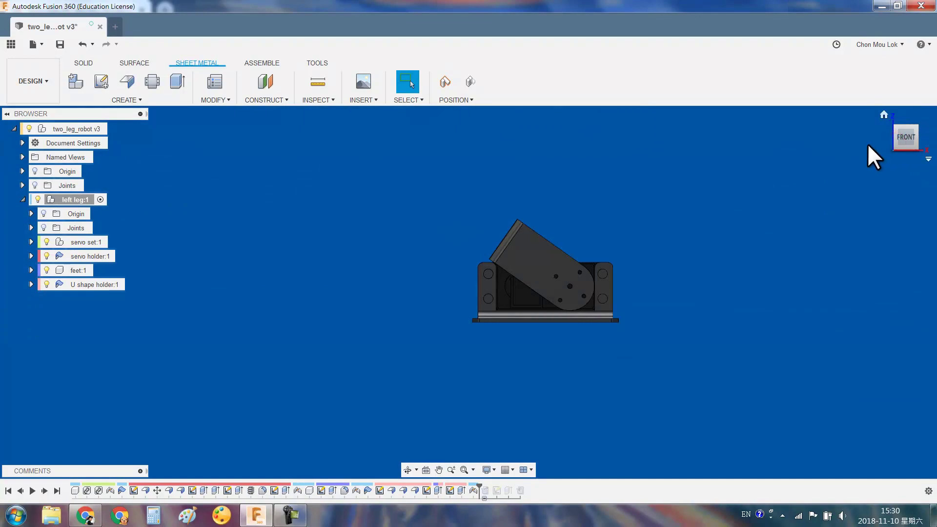
pyautogui.scroll(3, 485, 278)
pyautogui.moveTo(485, 278)
pyautogui.mouseDown()
pyautogui.moveTo(738, 330)
pyautogui.moveTo(434, 233)
pyautogui.mouseUp()
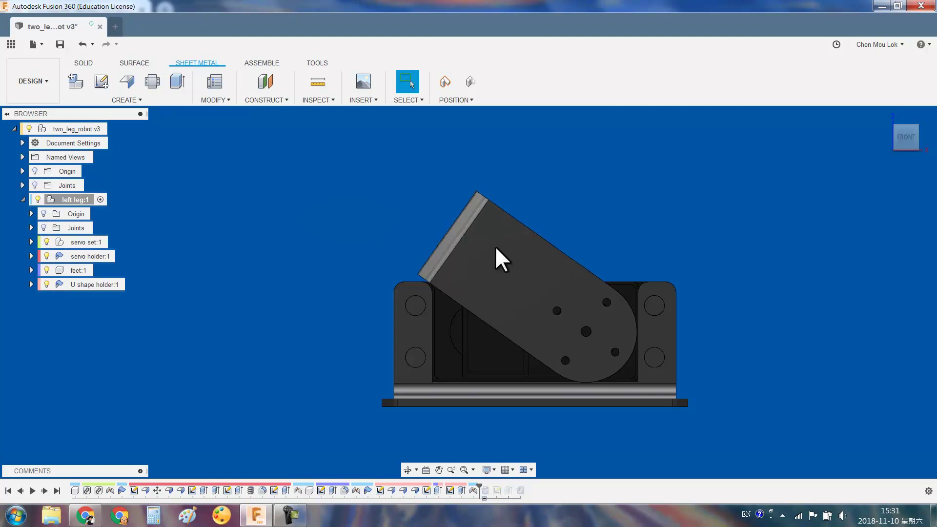
pyautogui.keyDown('shift'); pyautogui.moveTo(496, 249); pyautogui.dragTo(402, 219, button='middle'); pyautogui.keyUp('shift')
# Revert the U holder's rotated pose to its original position
pyautogui.click(476, 77)
pyautogui.moveTo(598, 154)
pyautogui.keyDown('shift'); pyautogui.mouseDown(button='middle')
pyautogui.moveTo(673, 203)
pyautogui.moveTo(547, 182)
pyautogui.mouseUp(button='middle'); pyautogui.keyUp('shift')
pyautogui.click(87, 283)
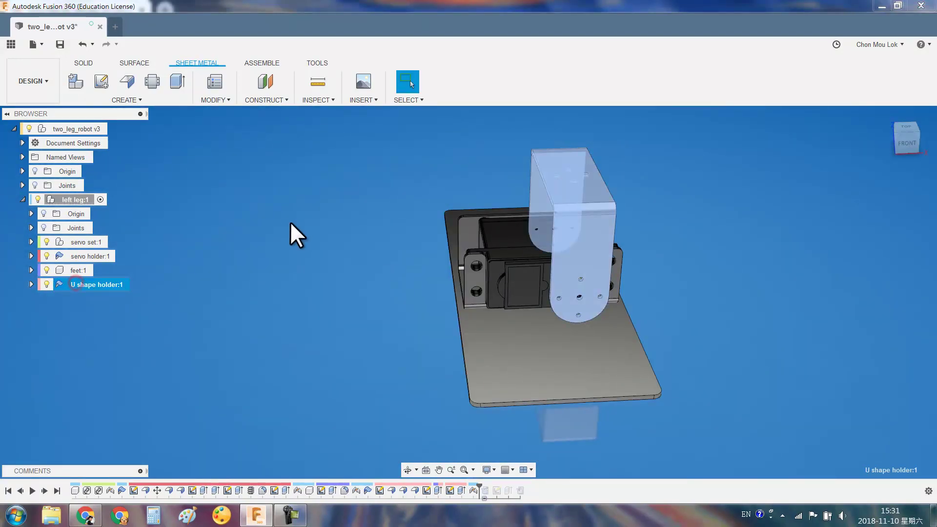
pyautogui.keyDown('shift'); pyautogui.moveTo(290, 222); pyautogui.dragTo(317, 251, button='middle'); pyautogui.keyUp('shift')
pyautogui.click(306, 261)
# Copy and paste the U shape holder as U shape holder:2, raised above the first
pyautogui.hotkey('ctrl', 'c')
pyautogui.click(89, 285)
pyautogui.hotkey('ctrl', 'c')
pyautogui.click(74, 197)
pyautogui.hotkey('ctrl', 'v')
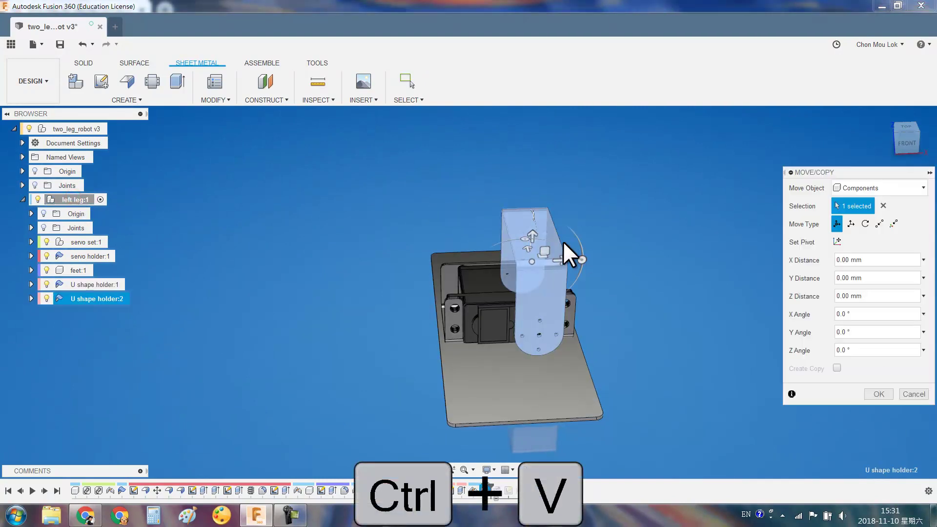
pyautogui.moveTo(532, 236); pyautogui.dragTo(519, 146)
pyautogui.click(879, 394)
pyautogui.moveTo(589, 215)
pyautogui.keyDown('shift'); pyautogui.mouseDown(button='middle')
pyautogui.moveTo(602, 193)
pyautogui.moveTo(621, 214)
pyautogui.mouseUp(button='middle'); pyautogui.keyUp('shift')
pyautogui.scroll(5, 561, 182)
# Join U shape holder:2's base hole to the first holder's base, flipped and turned 90°
pyautogui.press('j')
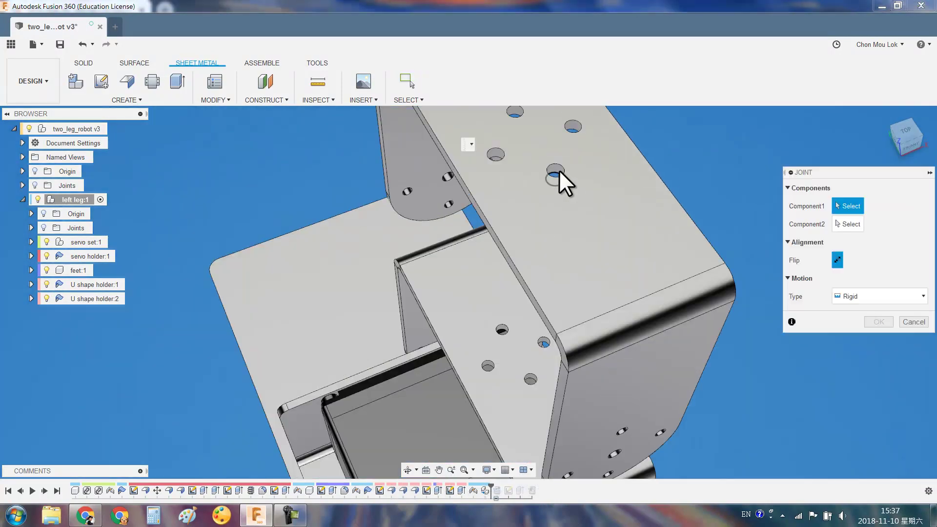
pyautogui.click(557, 169)
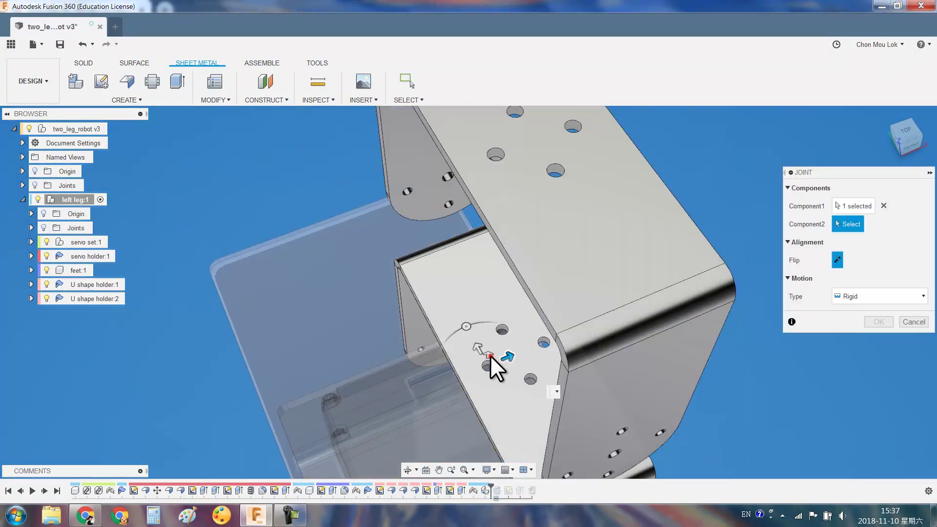
pyautogui.click(490, 355)
pyautogui.click(838, 335)
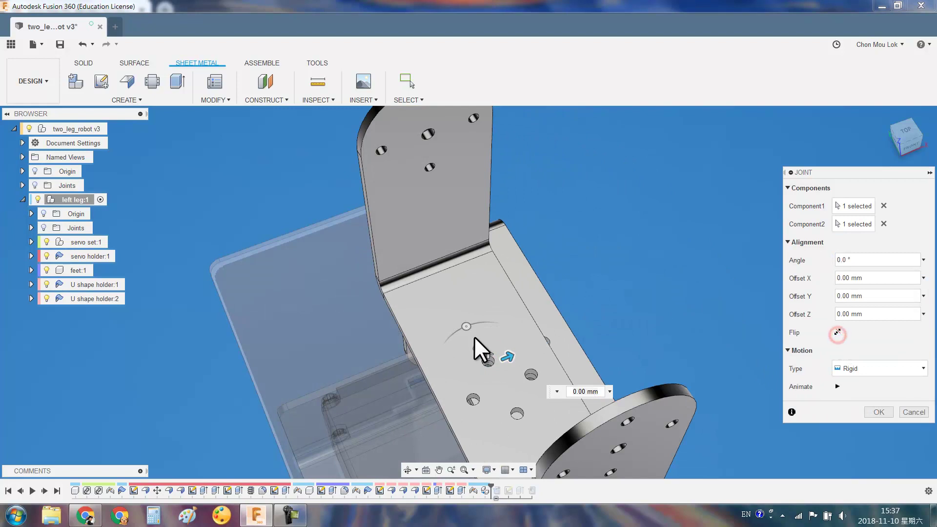
pyautogui.moveTo(475, 338); pyautogui.dragTo(458, 377)
pyautogui.keyDown('shift'); pyautogui.moveTo(458, 376); pyautogui.dragTo(617, 325, button='middle'); pyautogui.keyUp('shift')
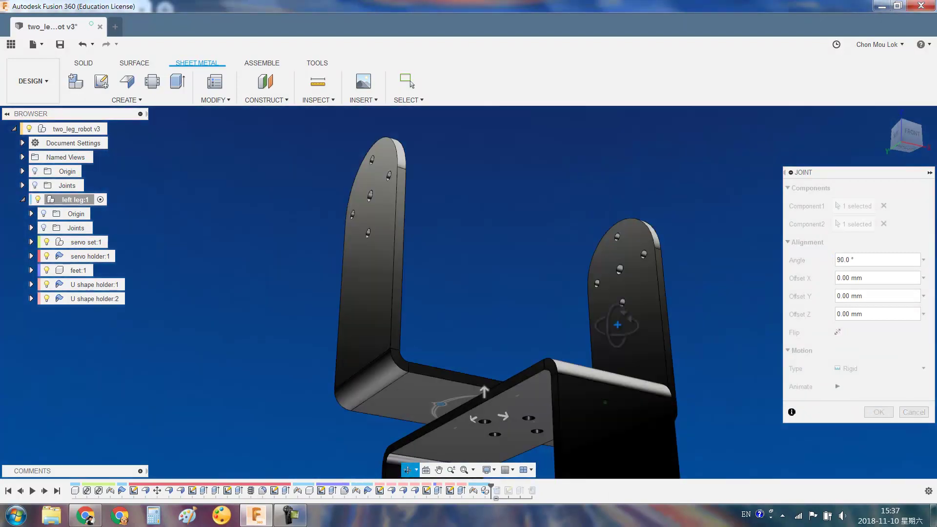
pyautogui.press('Return')
# Test-swing the holder and inspect the stacked bracket from front and underneath
pyautogui.scroll(-3, 622, 325)
pyautogui.click(884, 114)
pyautogui.moveTo(453, 280); pyautogui.dragTo(486, 312)
pyautogui.keyDown('shift'); pyautogui.moveTo(486, 313); pyautogui.dragTo(542, 269, button='middle'); pyautogui.keyUp('shift')
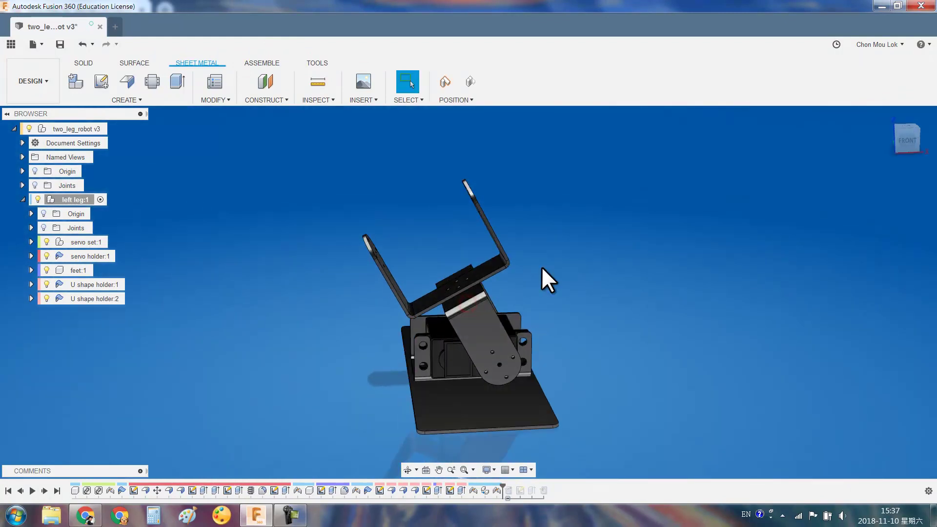
pyautogui.click(906, 140)
pyautogui.scroll(3, 420, 304)
pyautogui.scroll(2, 401, 345)
pyautogui.scroll(2, 396, 378)
pyautogui.moveTo(394, 387)
pyautogui.keyDown('shift'); pyautogui.mouseDown(button='middle')
pyautogui.moveTo(399, 377)
pyautogui.moveTo(420, 382)
pyautogui.mouseUp(button='middle'); pyautogui.keyUp('shift')
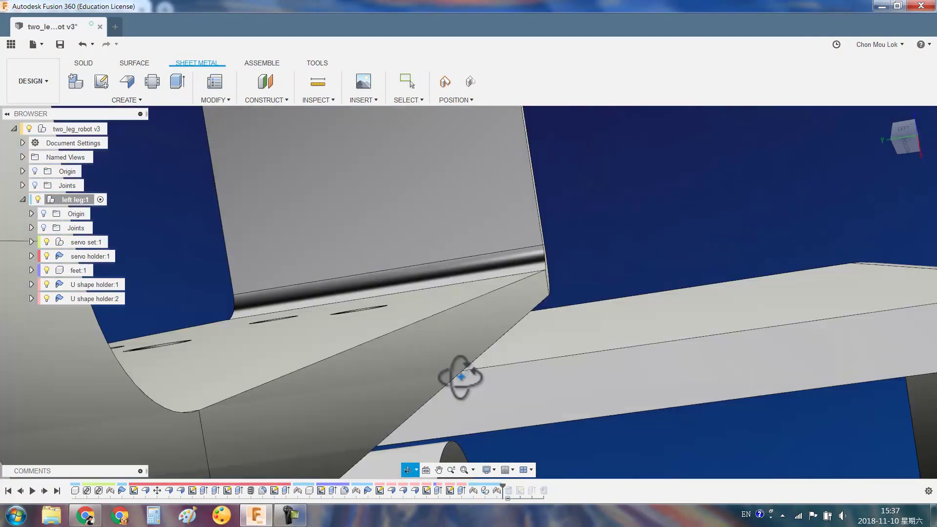
pyautogui.moveTo(382, 355)
pyautogui.keyDown('shift'); pyautogui.mouseDown(button='middle')
pyautogui.moveTo(466, 383)
pyautogui.moveTo(625, 318)
pyautogui.mouseUp(button='middle'); pyautogui.keyUp('shift')
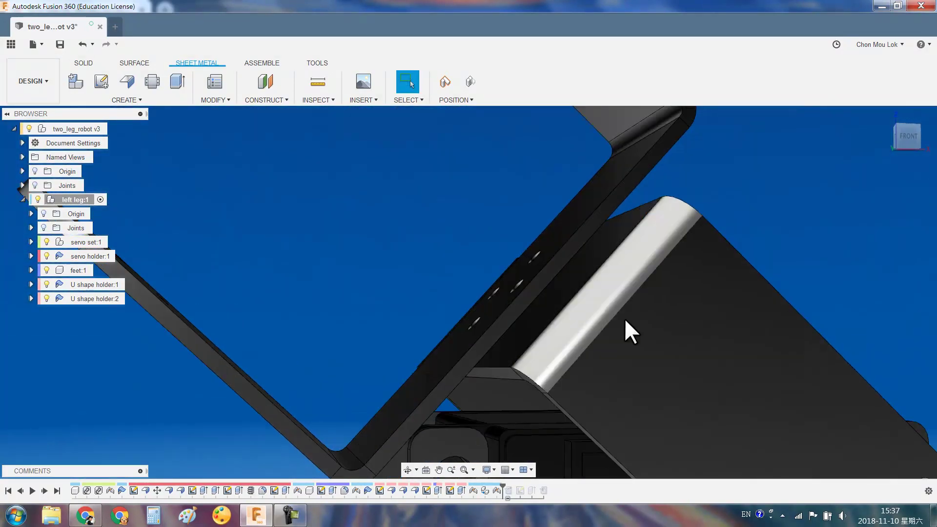
pyautogui.click(882, 114)
pyautogui.keyDown('shift'); pyautogui.moveTo(544, 260); pyautogui.dragTo(637, 291, button='middle'); pyautogui.keyUp('shift')
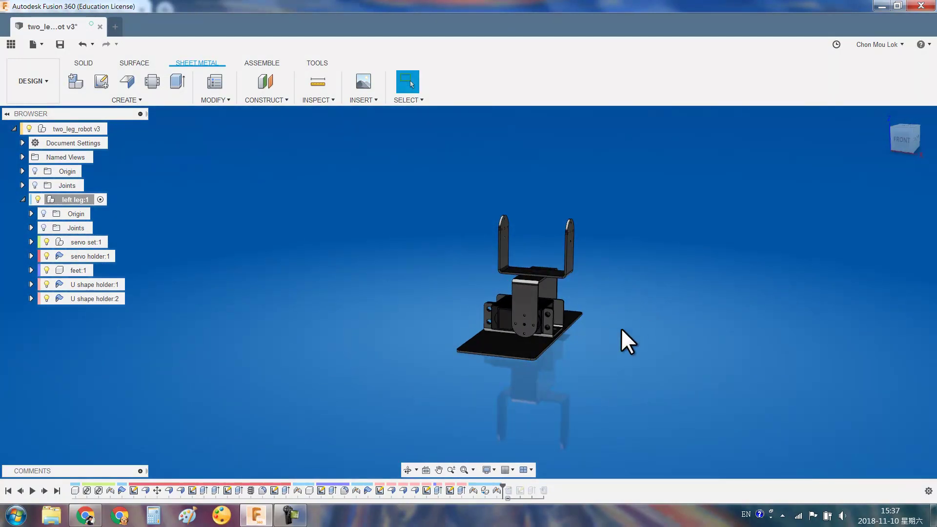
# Copy and paste servo set:1 as a second servo placed above the U holders
pyautogui.click(83, 253)
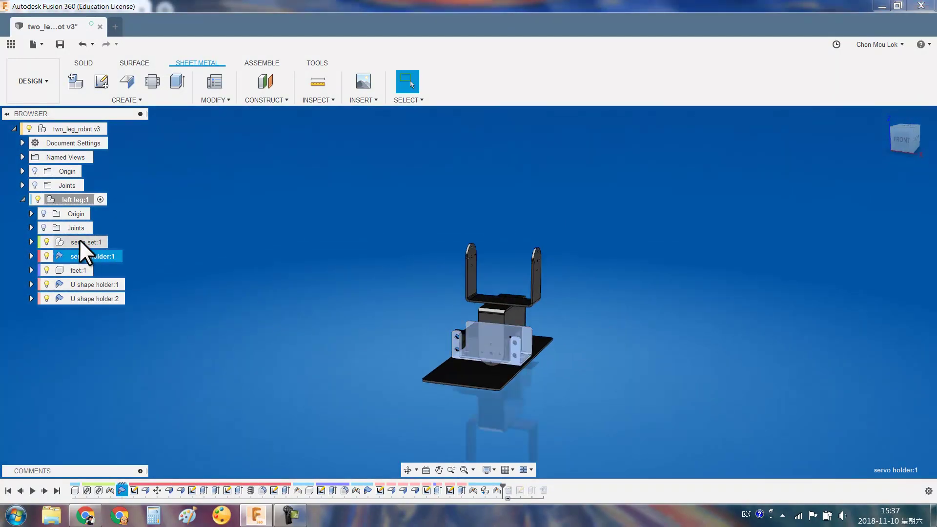
pyautogui.click(79, 241)
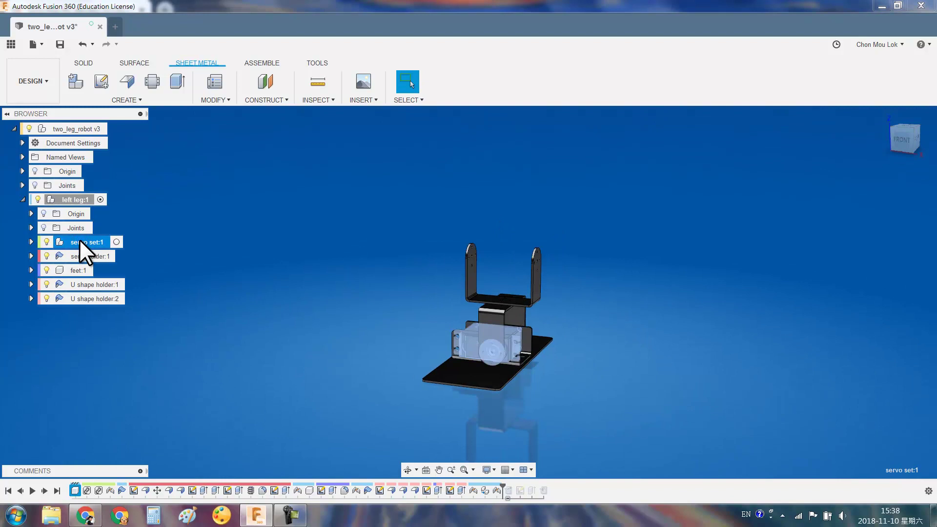
pyautogui.hotkey('ctrl', 'c')
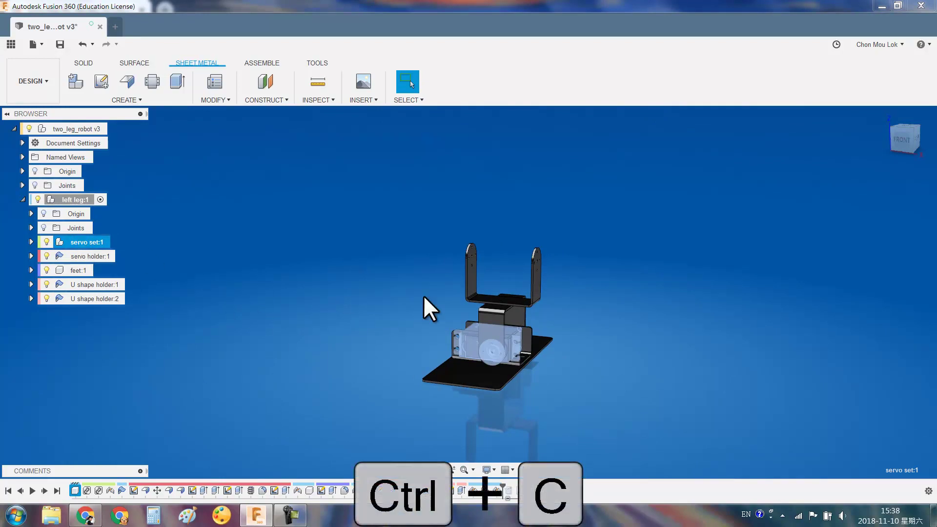
pyautogui.hotkey('ctrl', 'v')
pyautogui.moveTo(467, 296); pyautogui.dragTo(555, 216)
pyautogui.press('Return')
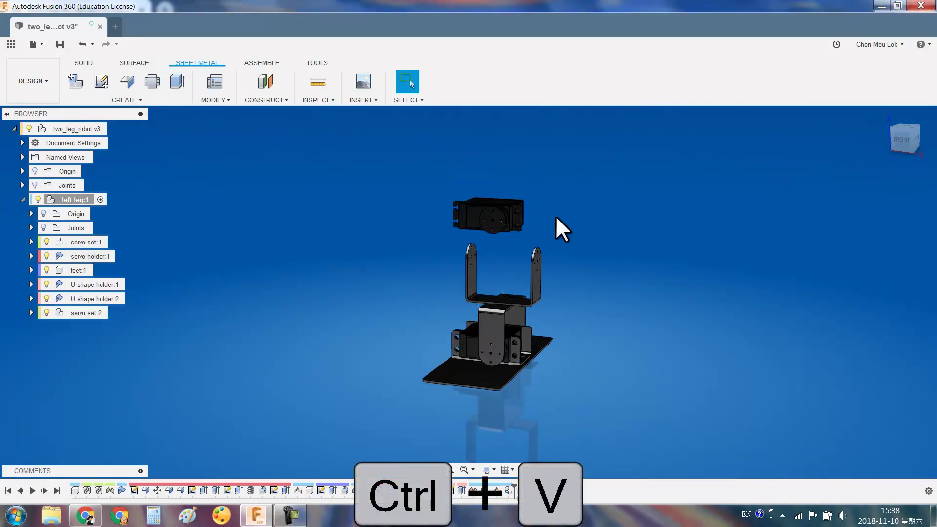
pyautogui.scroll(5, 491, 216)
# Rigidly join the new servo's horn centre to the hole on the right U holder arm
pyautogui.press('j')
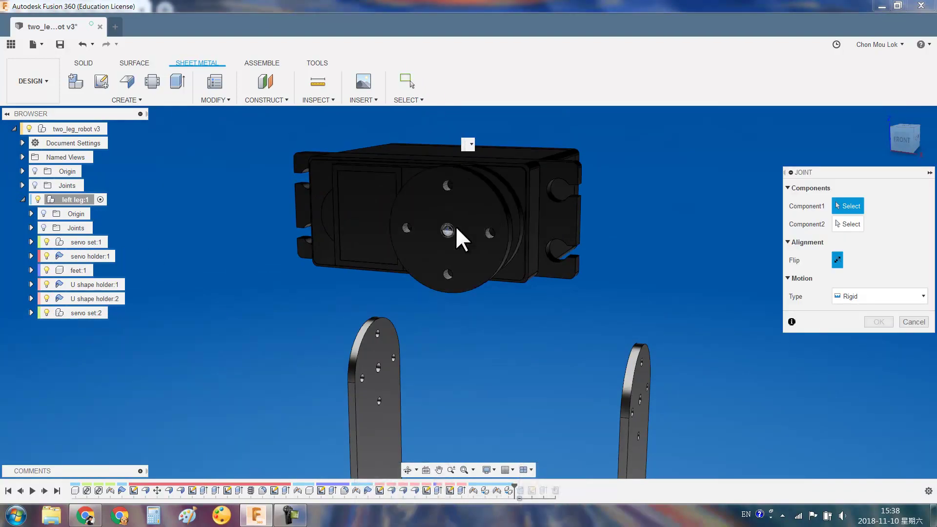
pyautogui.click(455, 226)
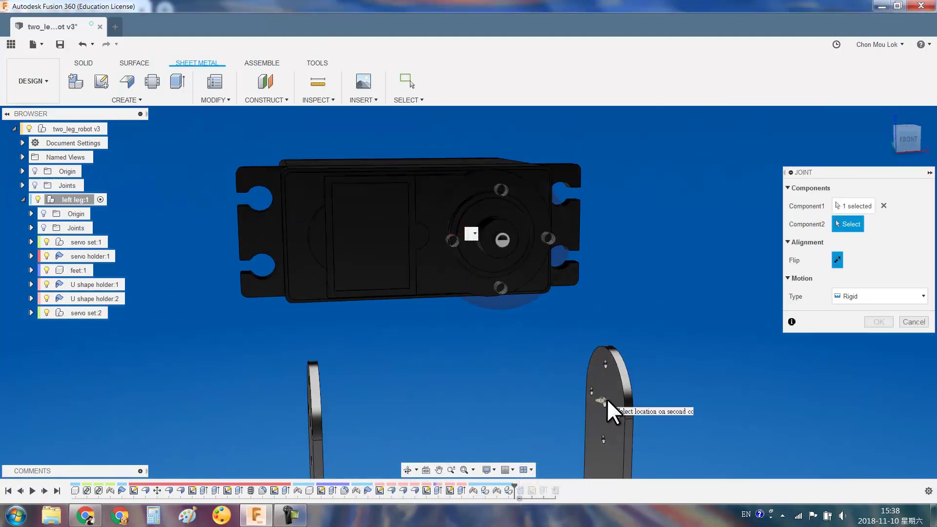
pyautogui.click(605, 400)
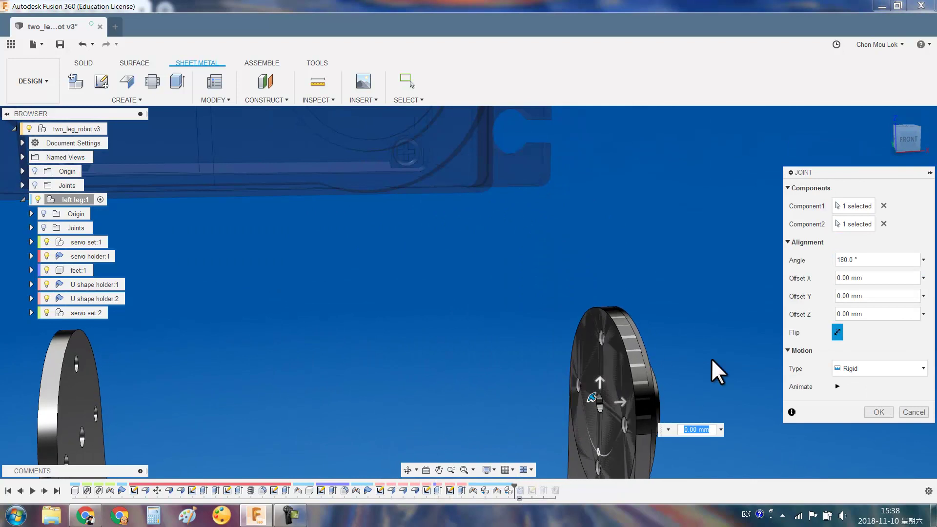
pyautogui.click(874, 412)
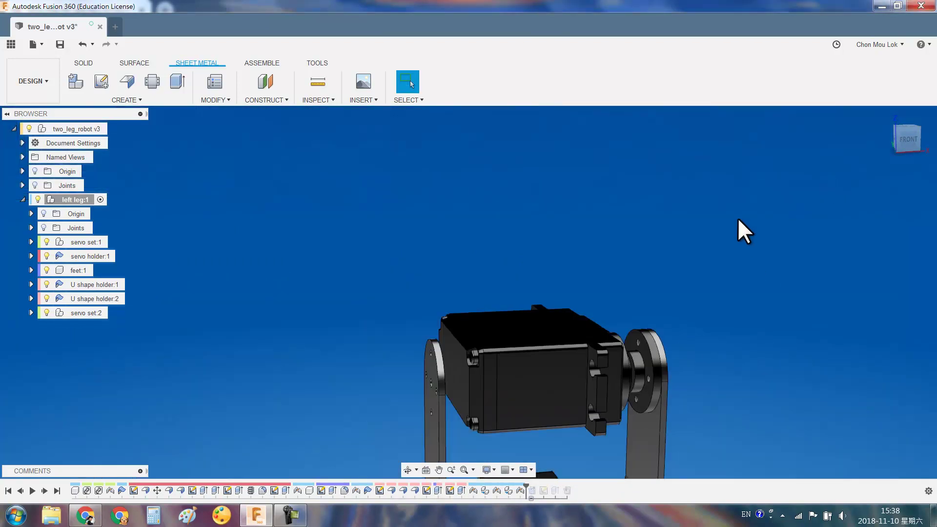
pyautogui.doubleClick(518, 488)
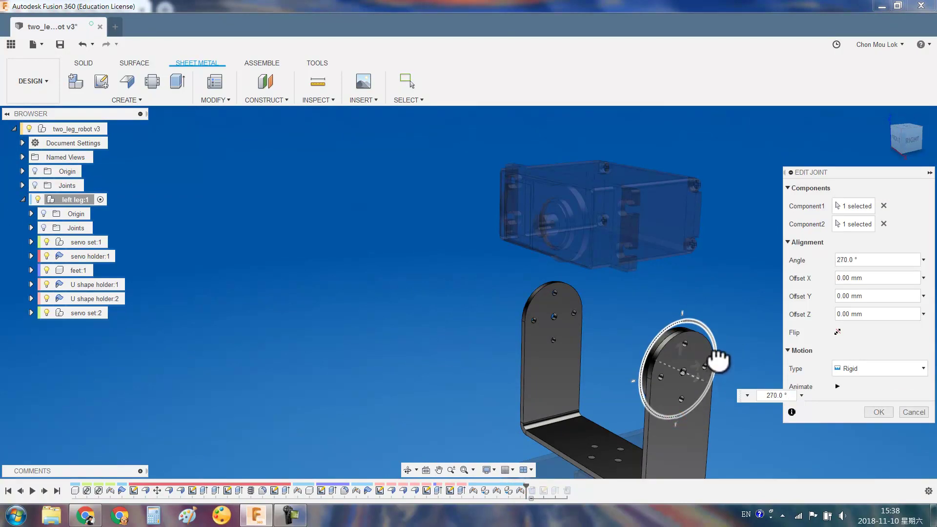
pyautogui.press('Escape')
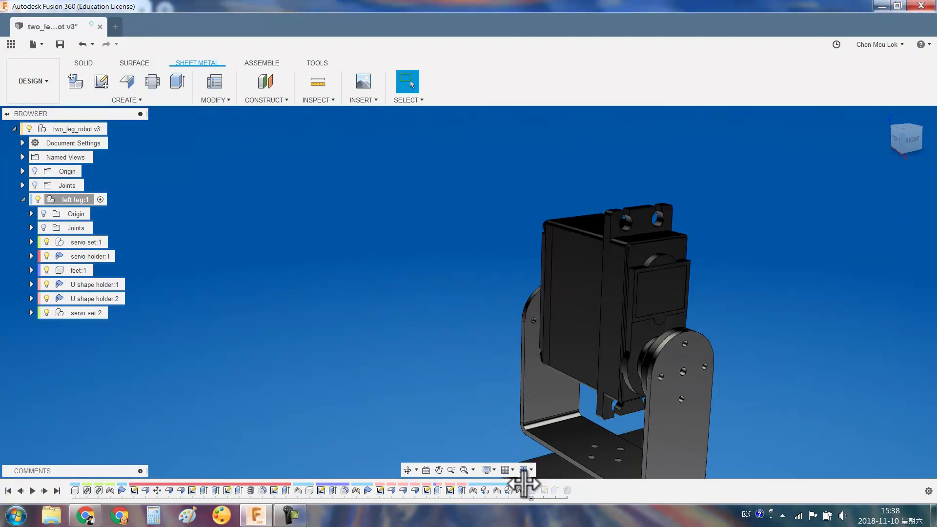
pyautogui.keyDown('shift'); pyautogui.moveTo(609, 470); pyautogui.dragTo(508, 378, button='middle'); pyautogui.keyUp('shift')
# Make U shape holder:1 the active component
pyautogui.scroll(4, 439, 317)
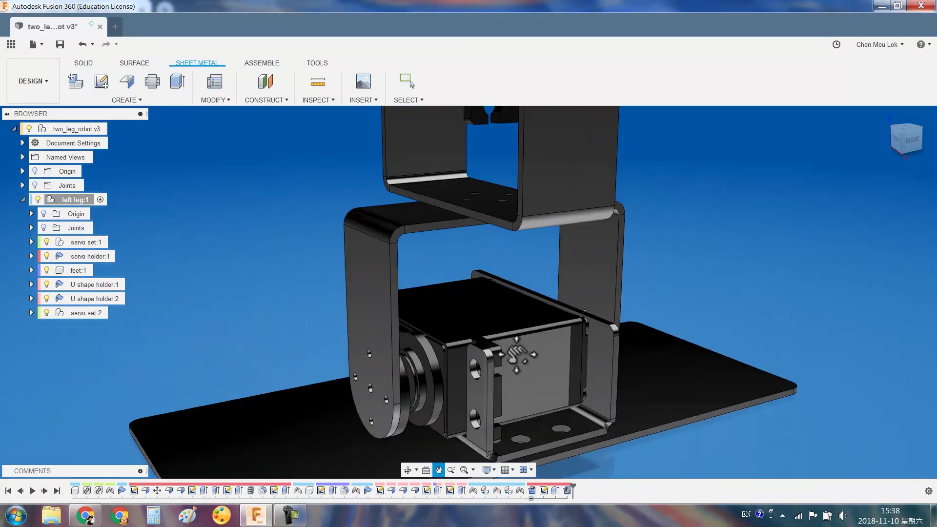
pyautogui.click(389, 267)
pyautogui.scroll(5, 526, 415)
pyautogui.scroll(-6, 567, 389)
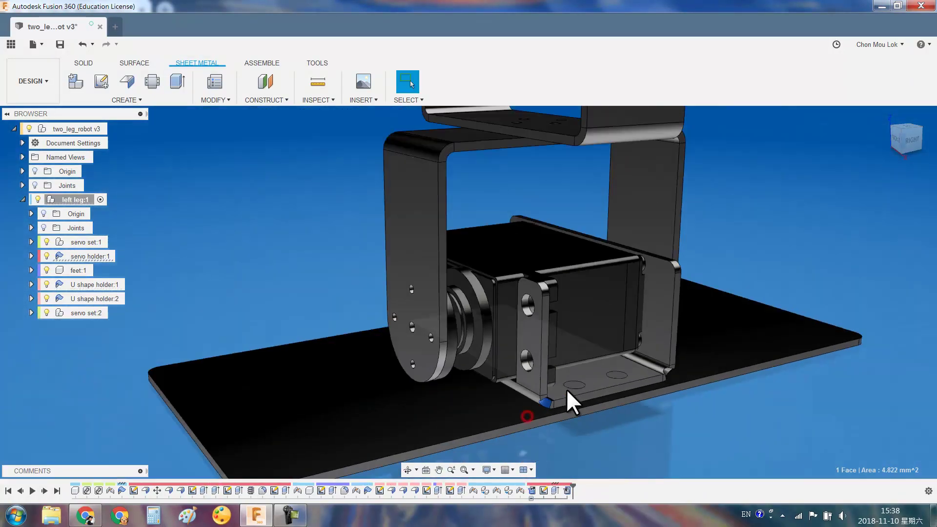
pyautogui.scroll(1, 488, 293)
pyautogui.click(129, 285)
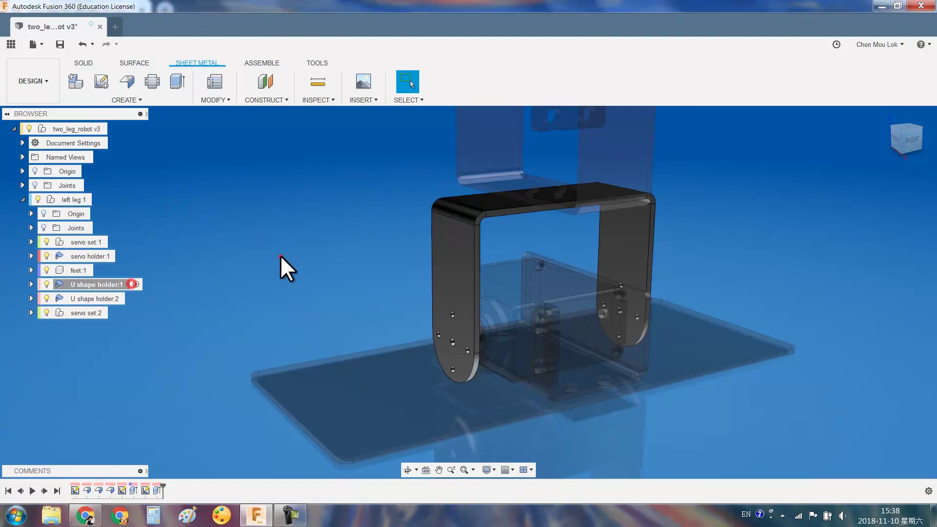
pyautogui.click(118, 128)
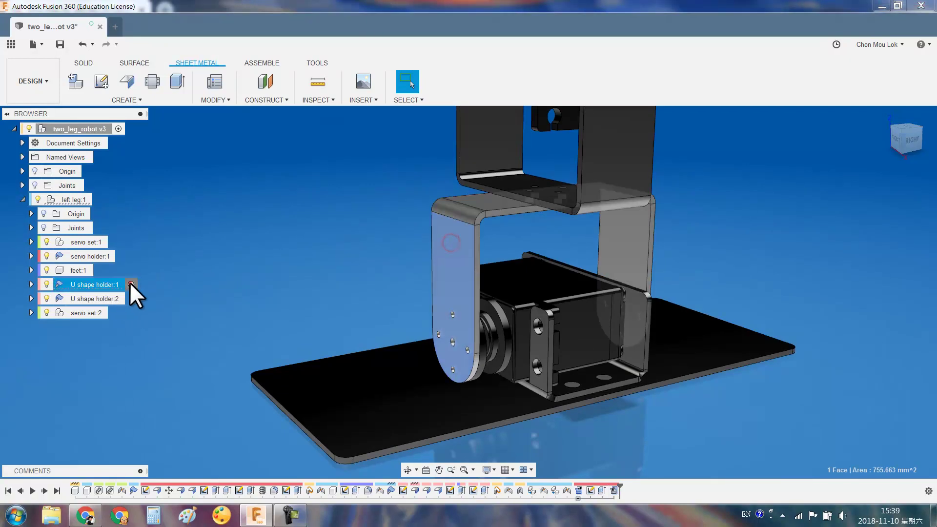
pyautogui.click(135, 285)
pyautogui.scroll(3, 469, 264)
# Unfold all bends of U shape holder:1 with its top face fixed, then select the bar's middle face
pyautogui.click(209, 101)
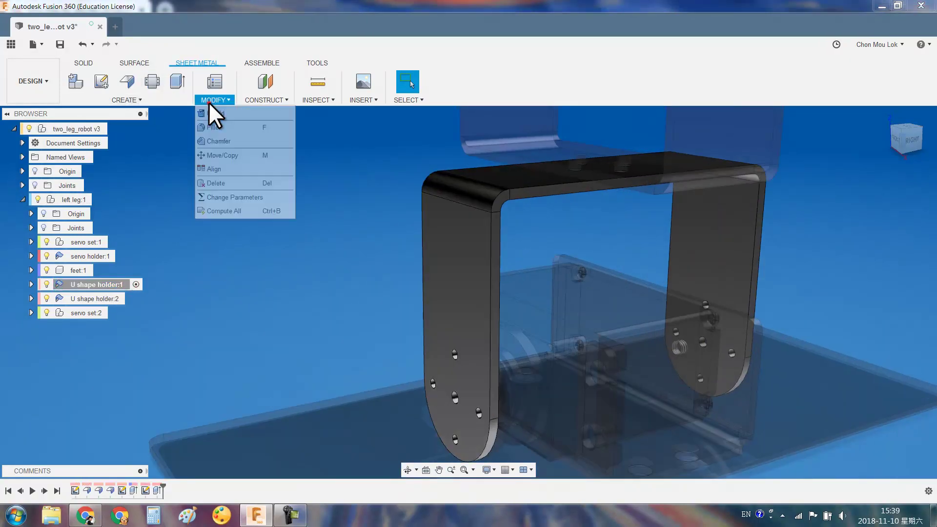
pyautogui.click(224, 115)
pyautogui.keyDown('shift'); pyautogui.moveTo(552, 186); pyautogui.dragTo(544, 179, button='middle'); pyautogui.keyUp('shift')
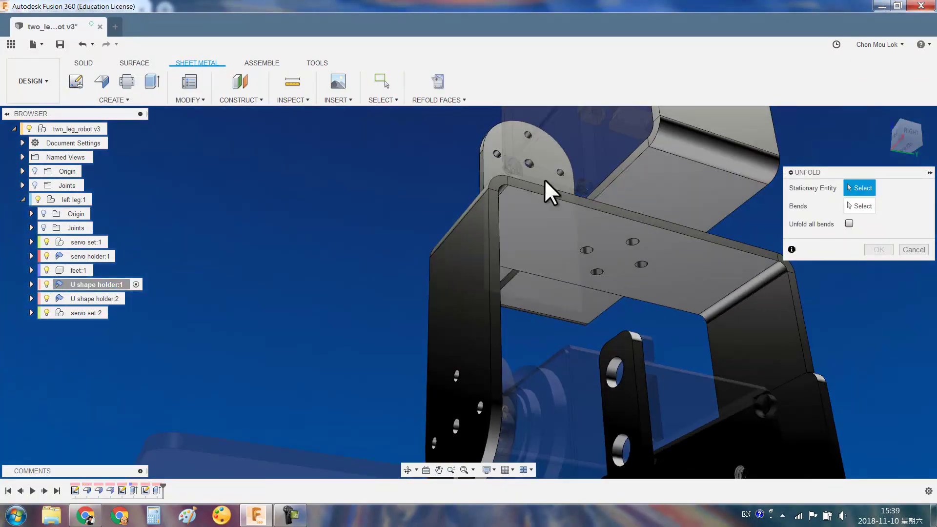
pyautogui.click(539, 227)
pyautogui.click(850, 223)
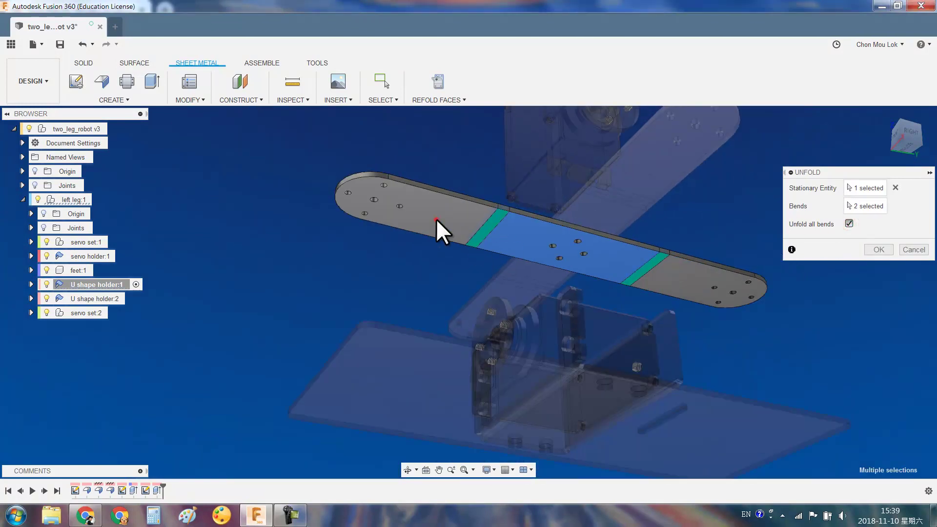
pyautogui.keyDown('shift'); pyautogui.moveTo(469, 174); pyautogui.dragTo(452, 159, button='middle'); pyautogui.keyUp('shift')
pyautogui.click(878, 249)
pyautogui.click(389, 277)
pyautogui.click(459, 257)
# Sketch on the middle face a circle at its left edge touching both bend lines
pyautogui.click(75, 81)
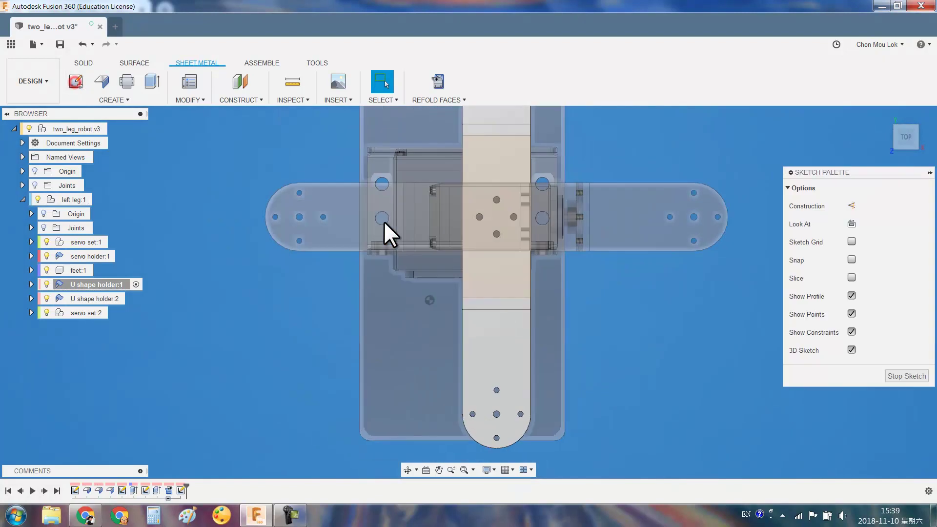
pyautogui.press('c')
pyautogui.click(411, 330)
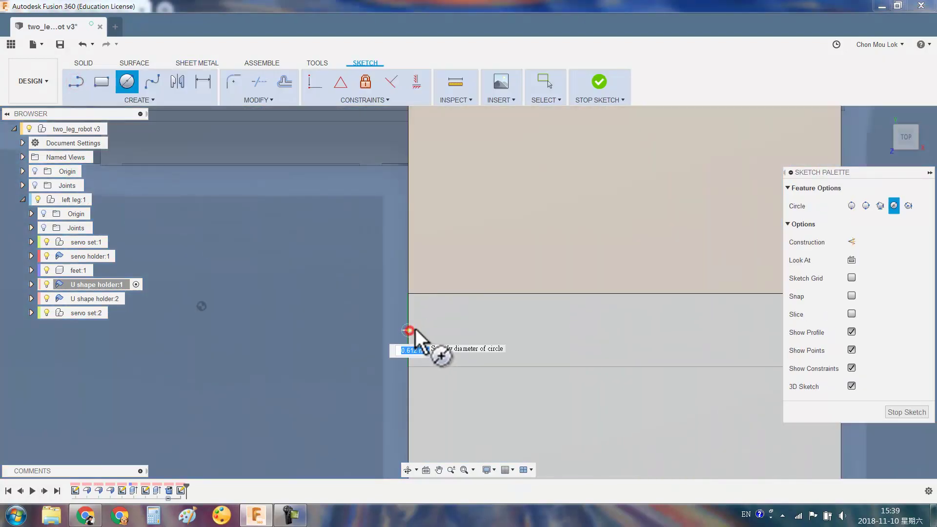
pyautogui.press('Escape')
pyautogui.moveTo(667, 295)
pyautogui.mouseDown(button='middle')
pyautogui.moveTo(486, 359)
pyautogui.moveTo(430, 198)
pyautogui.mouseUp(button='middle')
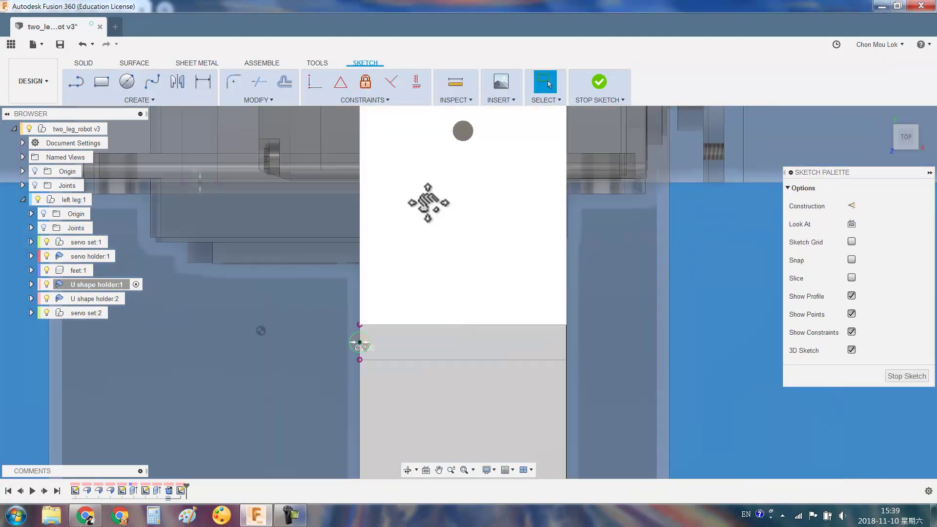
pyautogui.scroll(-3, 468, 180)
pyautogui.scroll(5, 443, 226)
pyautogui.press('c')
pyautogui.click(416, 210)
pyautogui.click(443, 203)
pyautogui.press('Escape')
pyautogui.scroll(-2, 479, 219)
# Draw a vertical centre line at the bend edge and make it construction geometry
pyautogui.press('a')
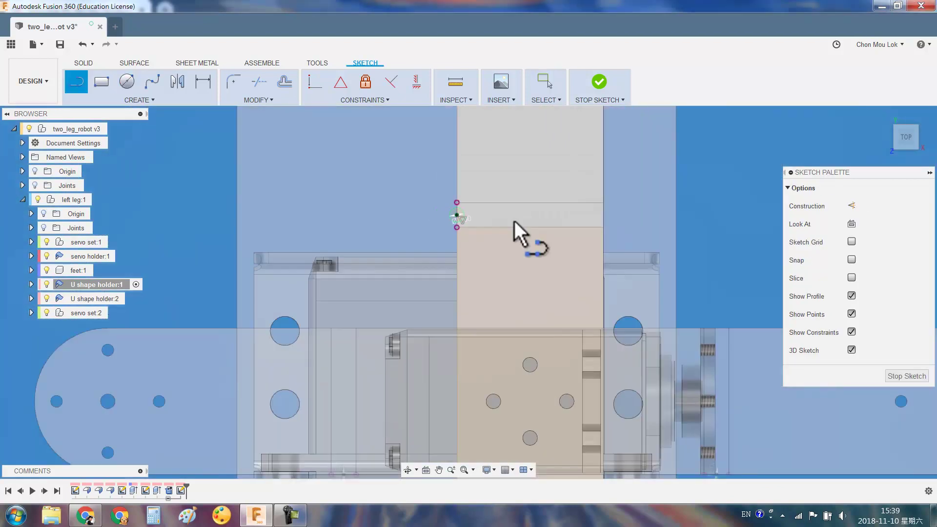
pyautogui.scroll(-2, 515, 220)
pyautogui.click(528, 240)
pyautogui.click(372, 239)
pyautogui.moveTo(532, 405); pyautogui.dragTo(537, 361, button='middle')
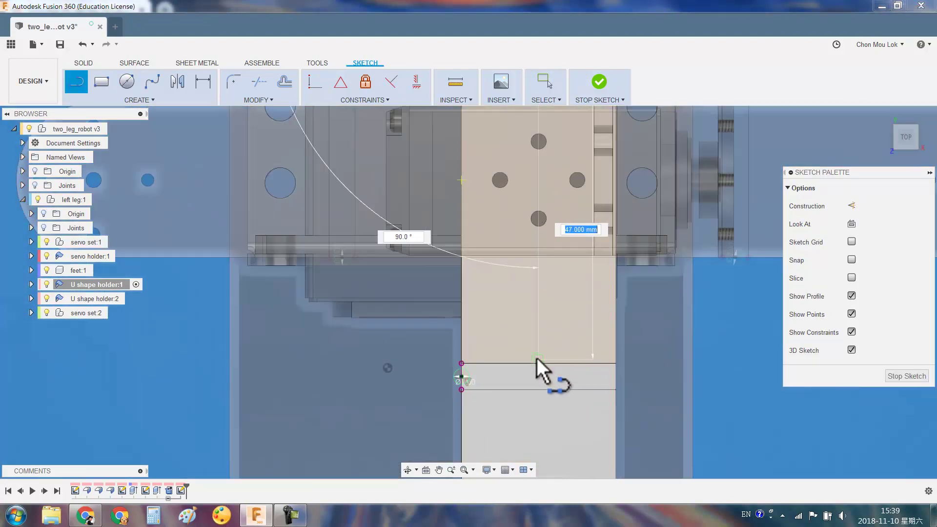
pyautogui.scroll(4, 536, 362)
pyautogui.scroll(-4, 541, 362)
pyautogui.press('Escape')
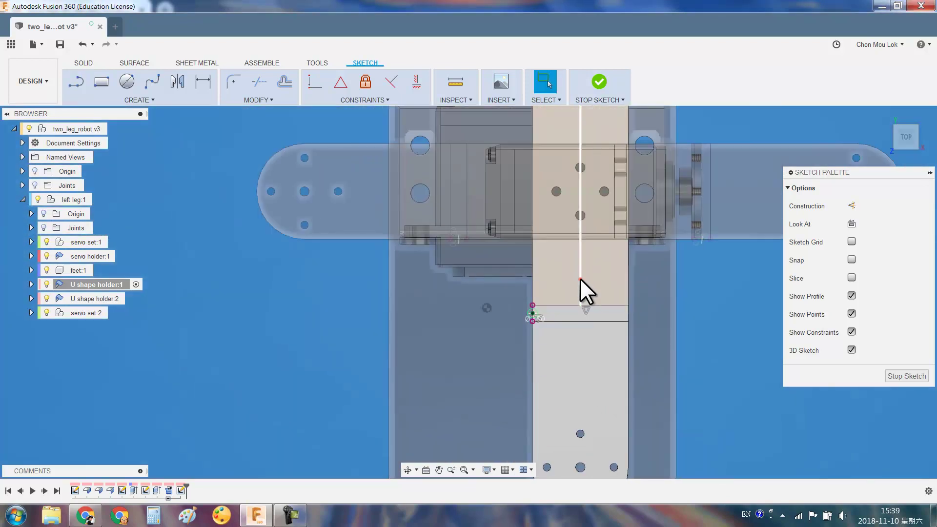
pyautogui.click(580, 278)
pyautogui.press('s')
# Mirror the circle across the construction centre line
pyautogui.press('Return')
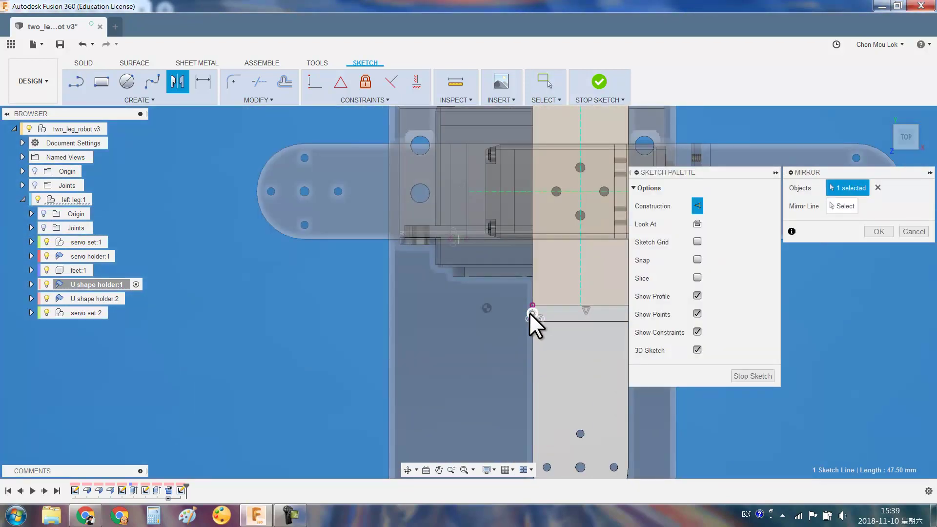
pyautogui.click(532, 313)
pyautogui.moveTo(529, 313); pyautogui.dragTo(518, 462, button='middle')
pyautogui.click(836, 205)
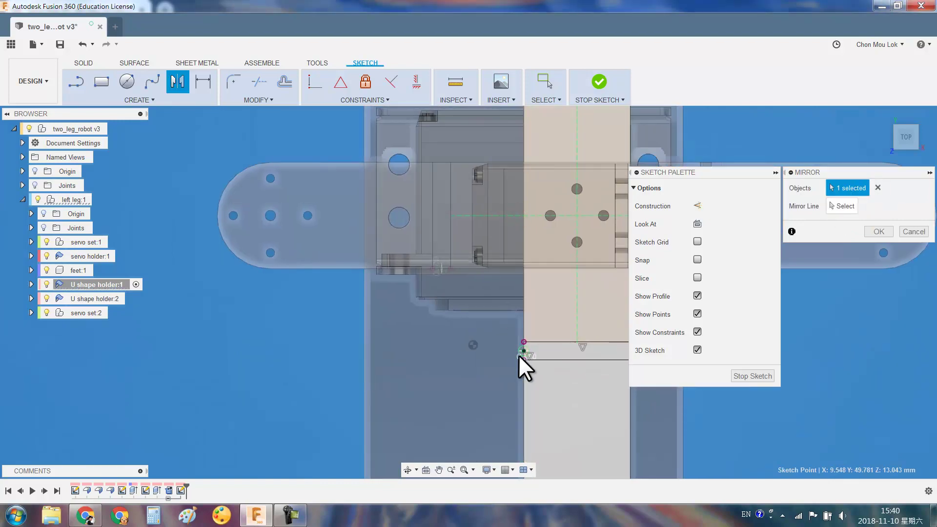
pyautogui.scroll(-5, 582, 307)
pyautogui.scroll(2, 527, 306)
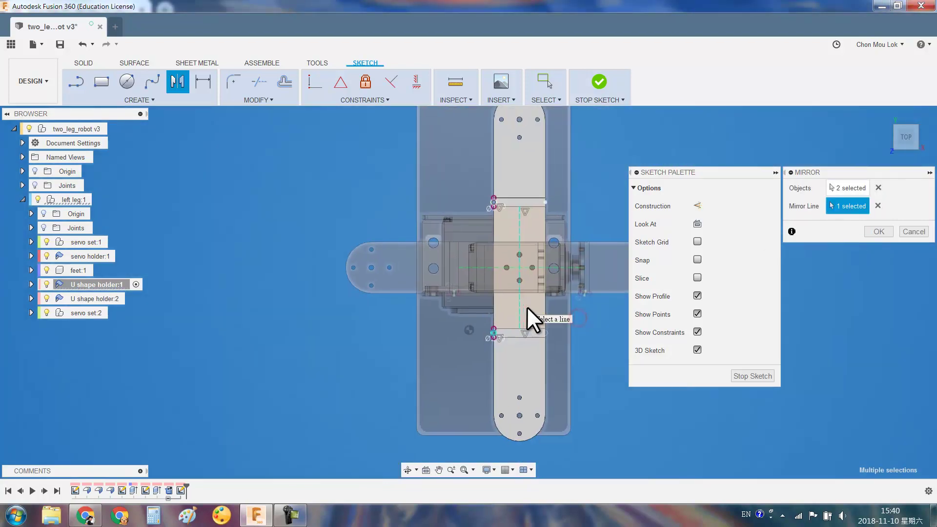
pyautogui.press('Escape')
pyautogui.scroll(5, 526, 307)
pyautogui.scroll(3, 467, 345)
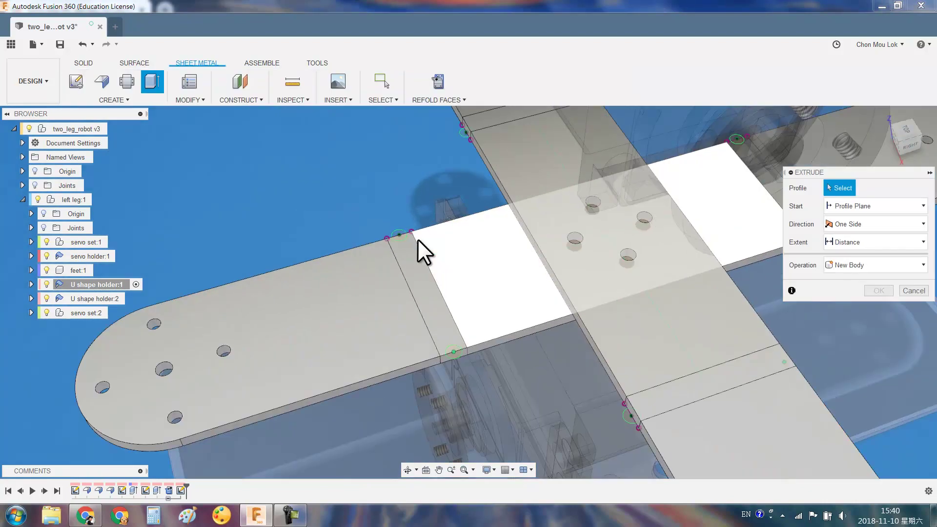
# Mirror the remaining small circle across the centre line with SMIRR
pyautogui.scroll(3, 418, 239)
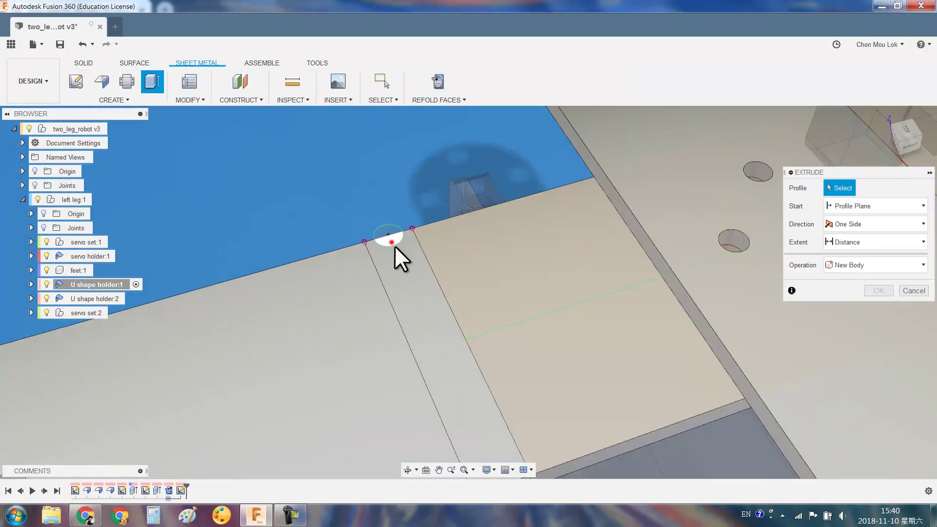
pyautogui.scroll(3, 394, 245)
pyautogui.click(445, 364)
pyautogui.scroll(-5, 634, 241)
pyautogui.scroll(5, 676, 293)
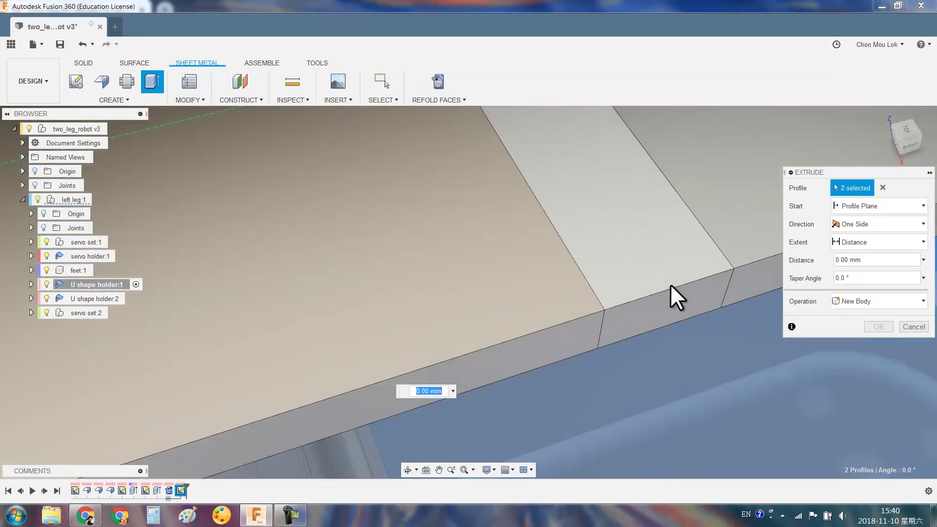
pyautogui.scroll(2, 673, 300)
pyautogui.scroll(3, 635, 249)
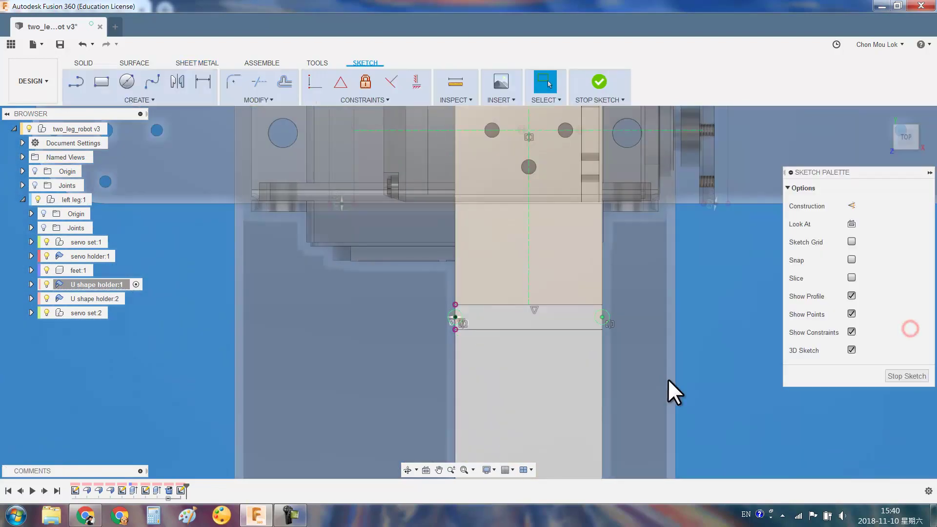
pyautogui.write('smirr')
pyautogui.press('Return')
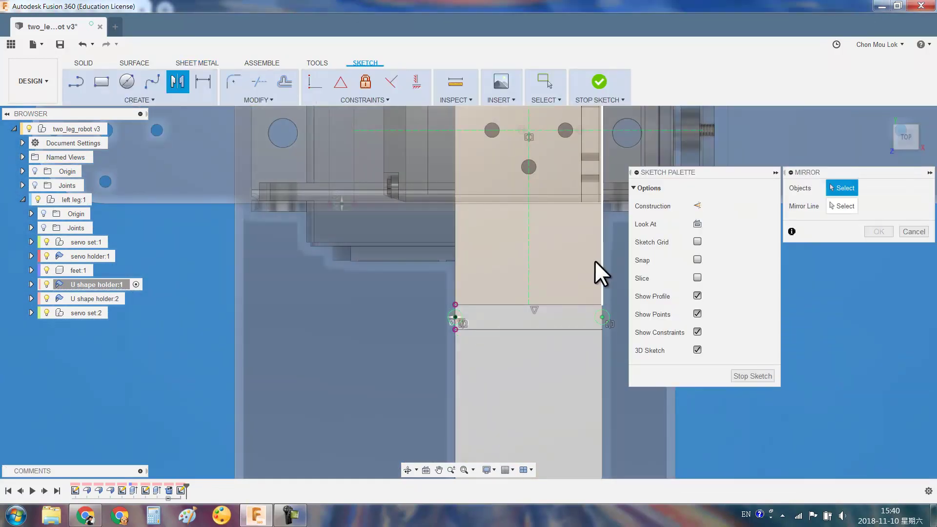
pyautogui.scroll(3, 441, 173)
pyautogui.scroll(2, 405, 168)
pyautogui.click(577, 221)
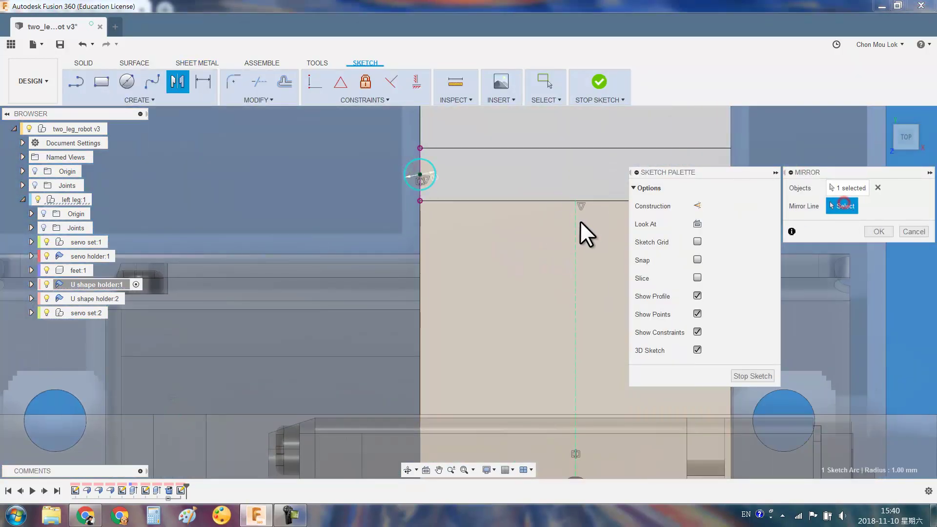
pyautogui.moveTo(579, 220); pyautogui.dragTo(446, 219, button='middle')
pyautogui.press('Return')
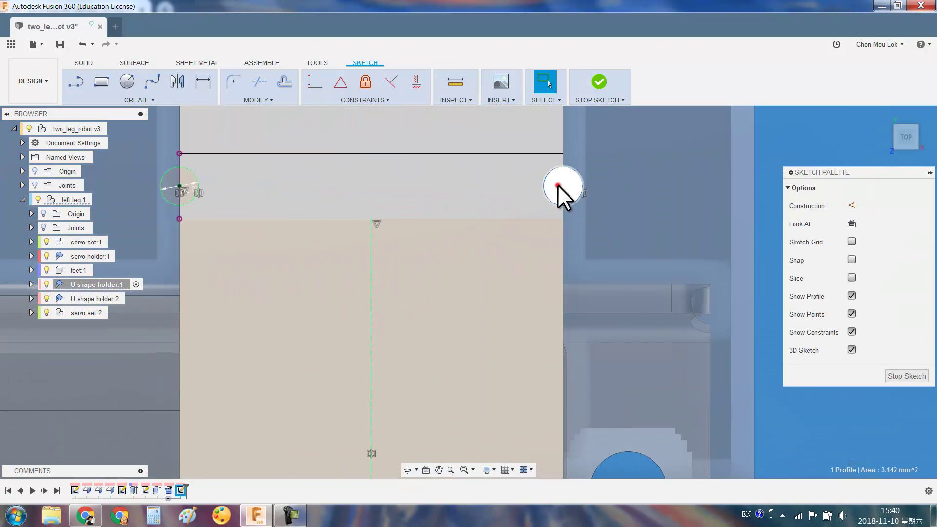
# Extrude all four circle profiles To Object up to the face, with Extend faces enabled
pyautogui.click(215, 375)
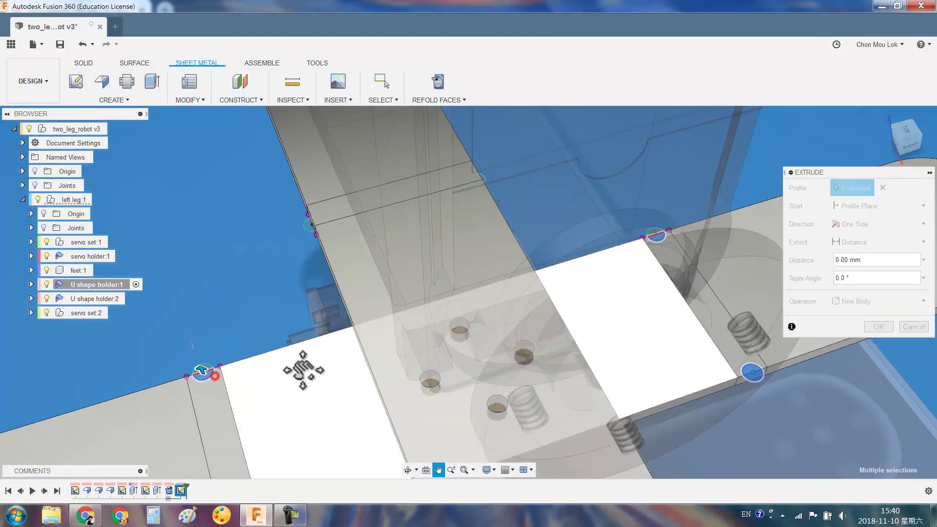
pyautogui.click(503, 305)
pyautogui.click(854, 272)
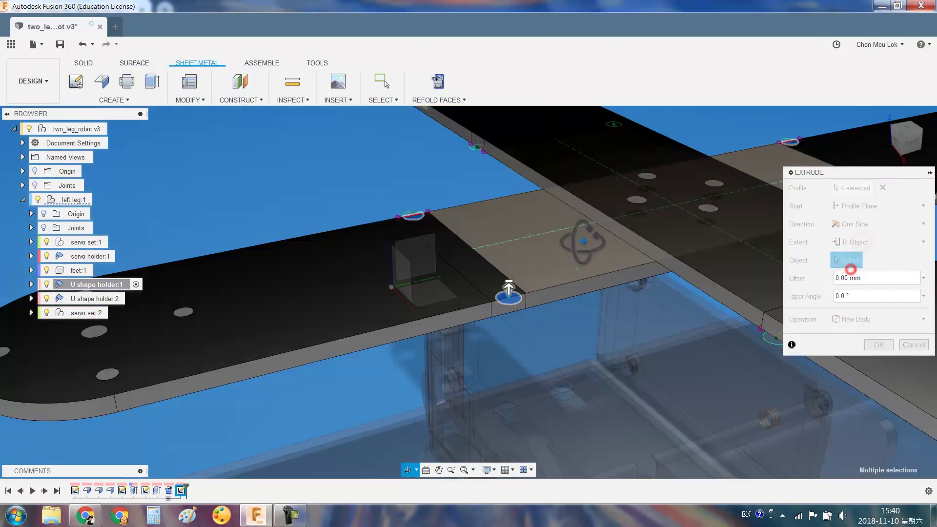
pyautogui.click(488, 253)
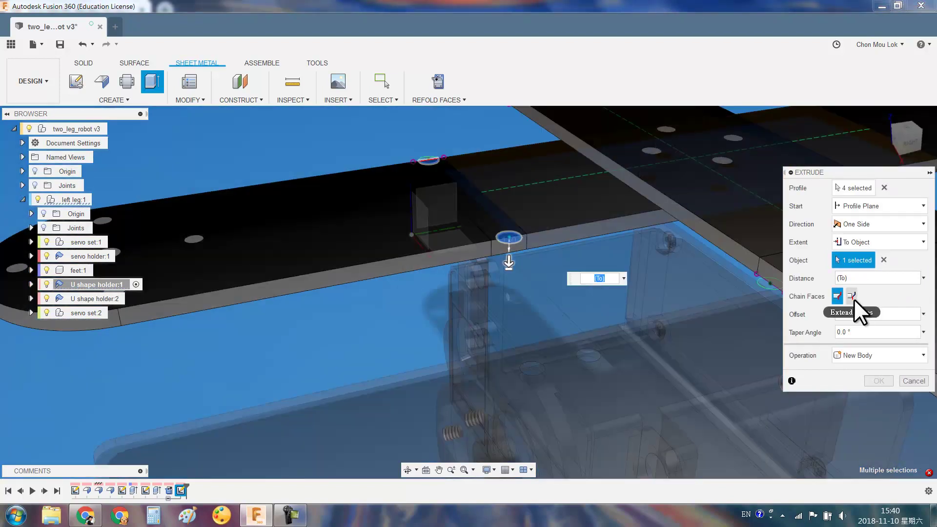
pyautogui.click(853, 297)
pyautogui.press('Return')
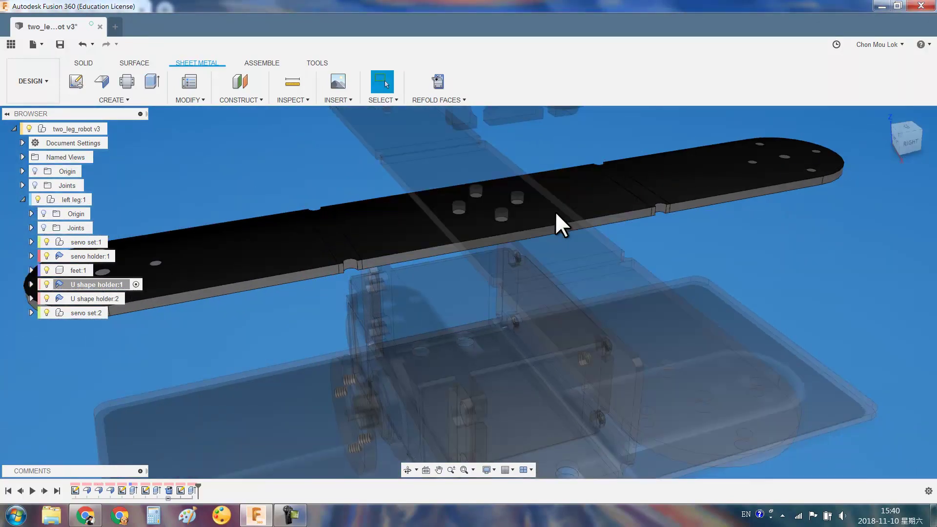
pyautogui.click(436, 79)
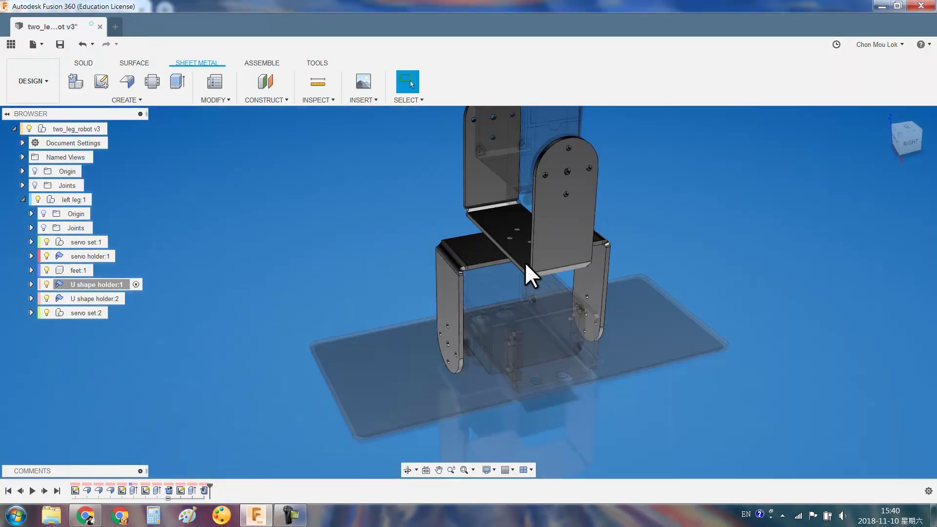
pyautogui.click(99, 199)
pyautogui.click(239, 211)
pyautogui.keyDown('shift'); pyautogui.moveTo(541, 324); pyautogui.dragTo(500, 183, button='middle'); pyautogui.keyUp('shift')
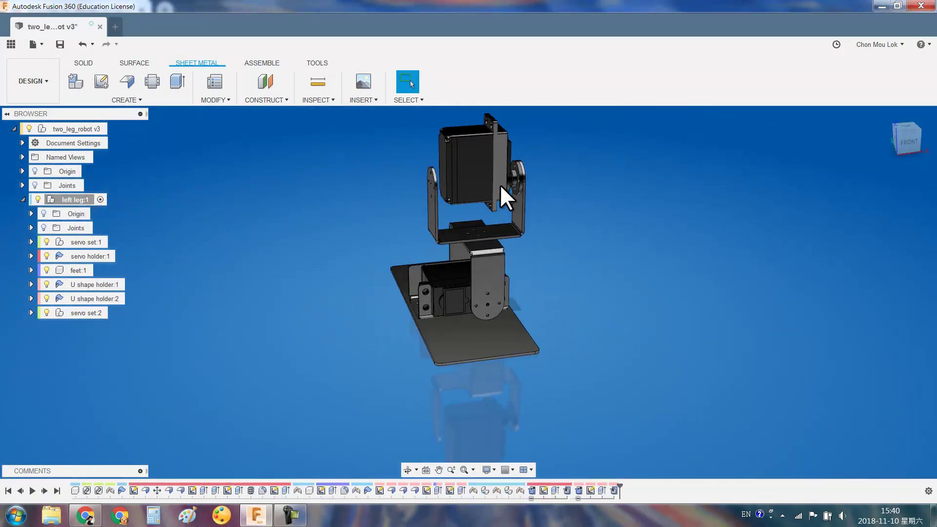
pyautogui.click(911, 138)
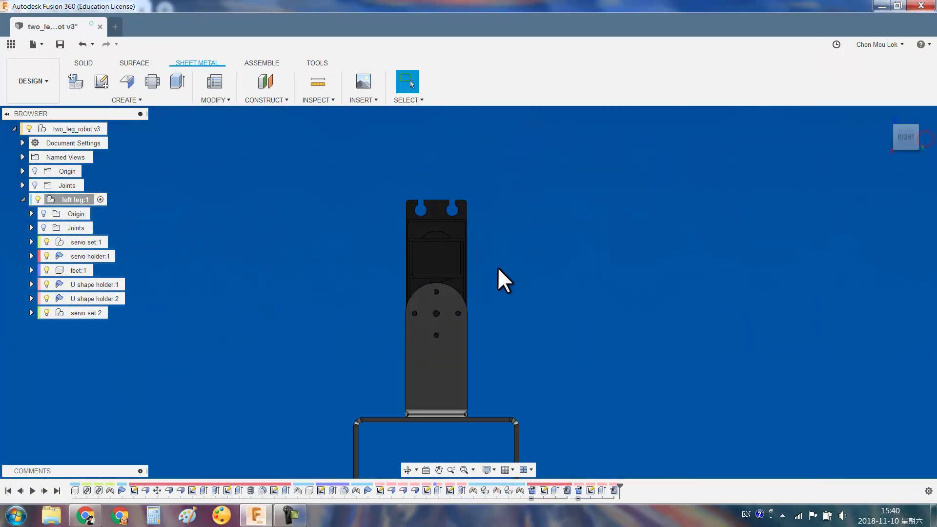
pyautogui.click(288, 514)
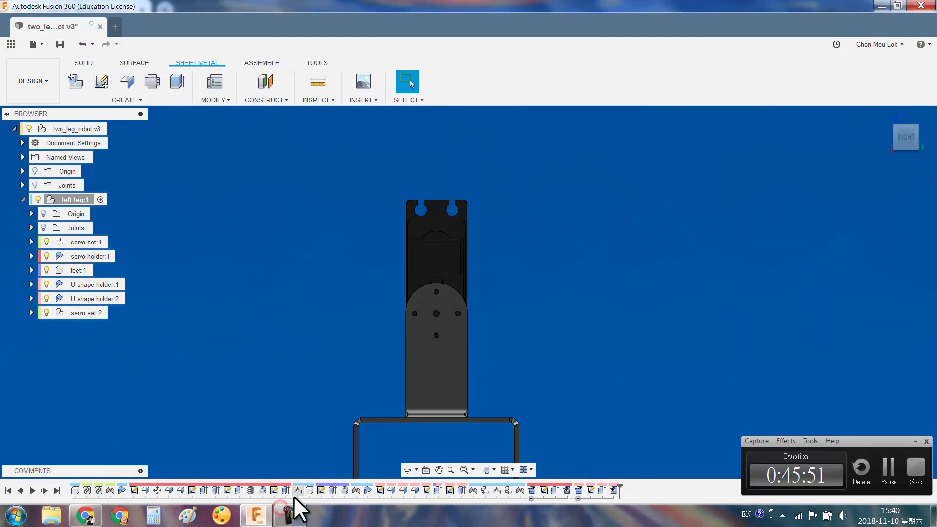
pyautogui.moveTo(434, 231)
pyautogui.mouseDown()
pyautogui.moveTo(508, 326)
pyautogui.moveTo(493, 293)
pyautogui.mouseUp()
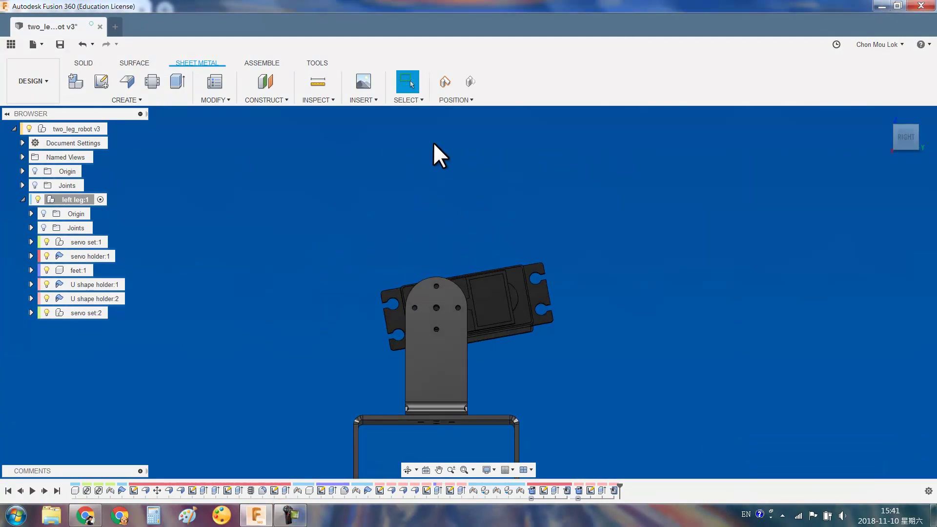
pyautogui.click(470, 81)
pyautogui.keyDown('shift'); pyautogui.moveTo(456, 226); pyautogui.dragTo(592, 251, button='middle'); pyautogui.keyUp('shift')
pyautogui.moveTo(415, 315)
pyautogui.keyDown('shift'); pyautogui.mouseDown(button='middle')
pyautogui.moveTo(446, 193)
pyautogui.moveTo(460, 251)
pyautogui.moveTo(542, 254)
pyautogui.mouseUp(button='middle'); pyautogui.keyUp('shift')
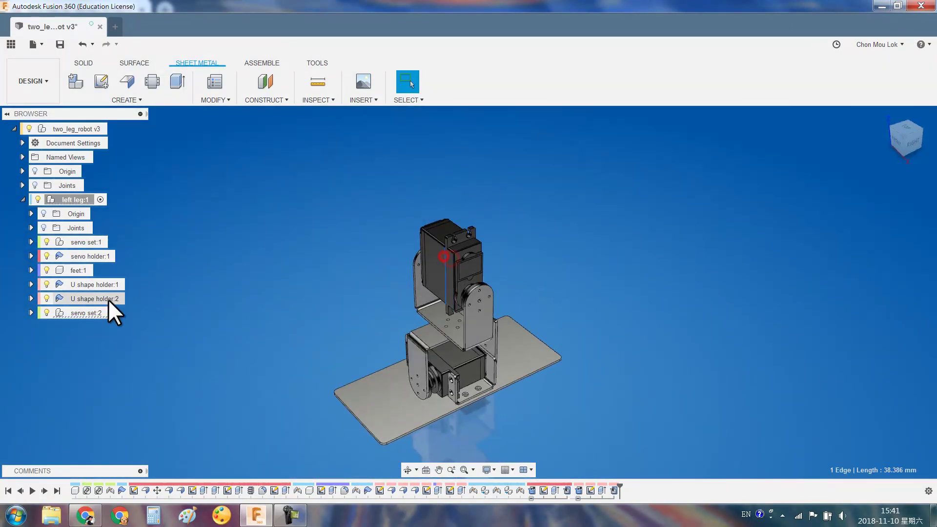
pyautogui.click(82, 313)
# Paste a copy of servo set:2 as servo set:3, rotated and raised above the leg
pyautogui.hotkey('ctrl', 'c')
pyautogui.hotkey('ctrl', 'v')
pyautogui.moveTo(436, 195); pyautogui.dragTo(418, 115)
pyautogui.moveTo(418, 115); pyautogui.dragTo(420, 247, button='middle')
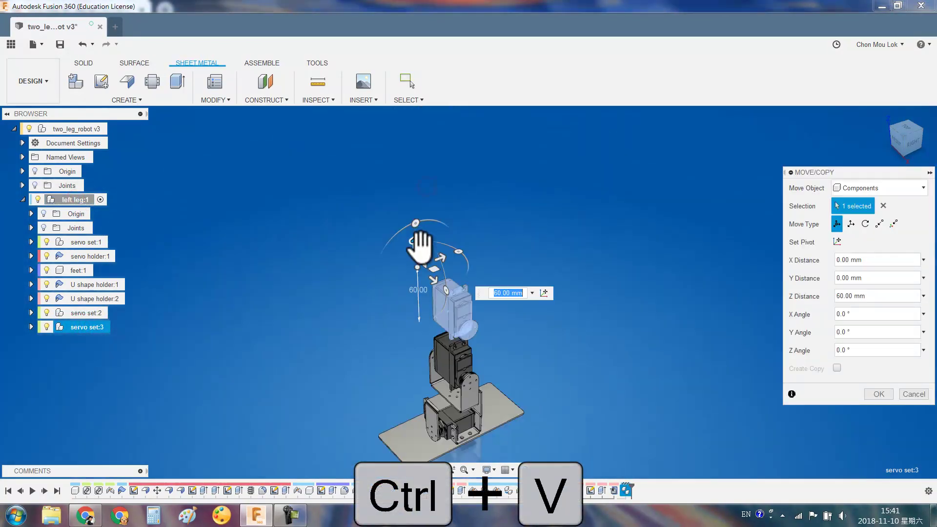
pyautogui.moveTo(420, 241)
pyautogui.mouseDown()
pyautogui.moveTo(419, 196)
pyautogui.moveTo(405, 261)
pyautogui.moveTo(414, 257)
pyautogui.mouseUp()
pyautogui.click(909, 141)
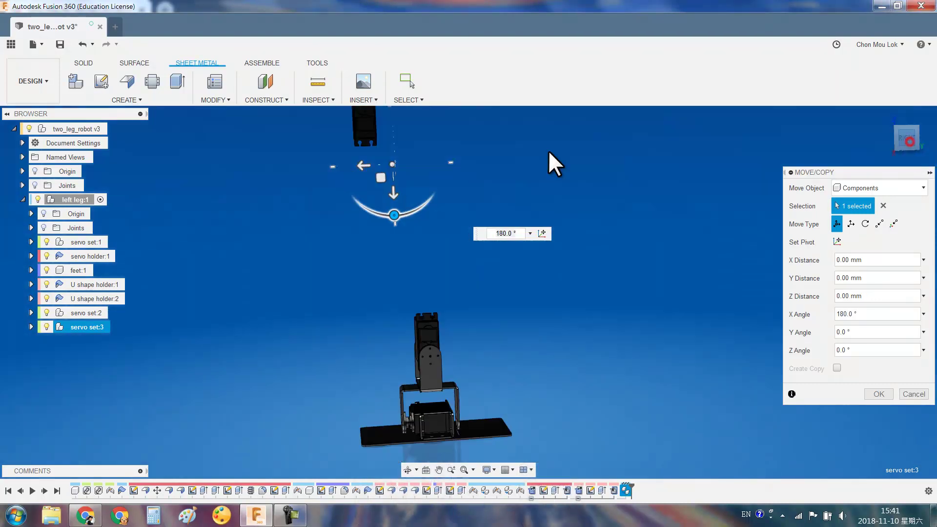
pyautogui.moveTo(383, 295); pyautogui.dragTo(453, 295)
pyautogui.moveTo(484, 335)
pyautogui.mouseDown()
pyautogui.moveTo(485, 404)
pyautogui.moveTo(462, 315)
pyautogui.moveTo(448, 335)
pyautogui.moveTo(449, 387)
pyautogui.mouseUp()
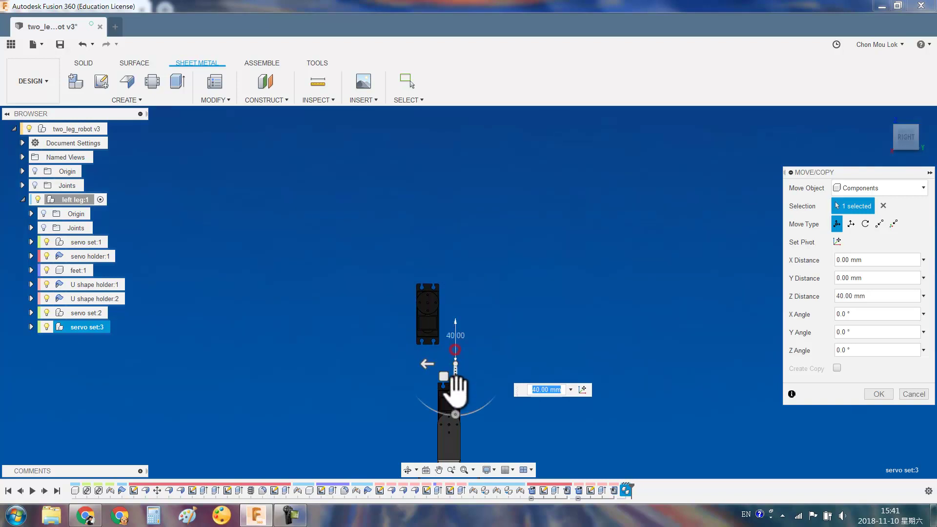
pyautogui.press('Return')
pyautogui.scroll(5, 427, 360)
pyautogui.moveTo(519, 262)
pyautogui.keyDown('shift'); pyautogui.mouseDown(button='middle')
pyautogui.moveTo(582, 300)
pyautogui.moveTo(600, 359)
pyautogui.mouseUp(button='middle'); pyautogui.keyUp('shift')
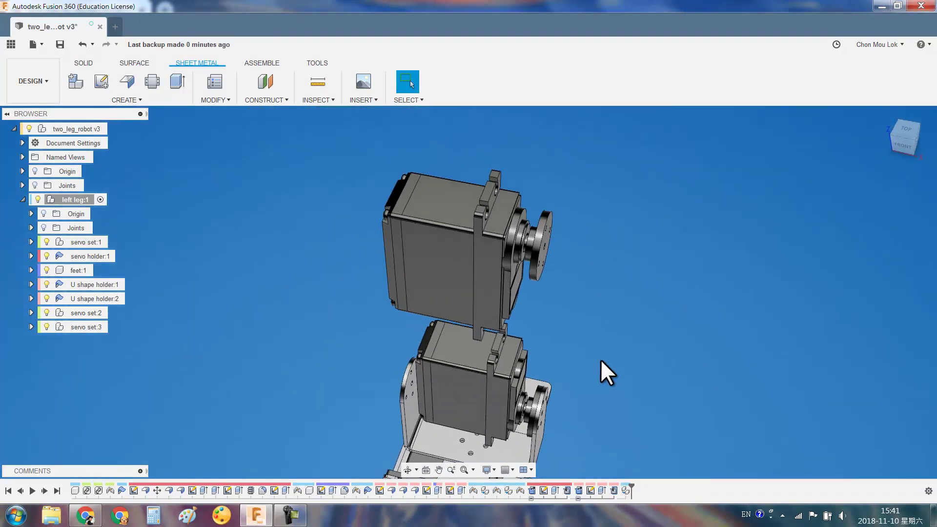
# Start a joint from the upper servo's horn to the mating point on the lower servo
pyautogui.press('j')
pyautogui.scroll(5, 542, 247)
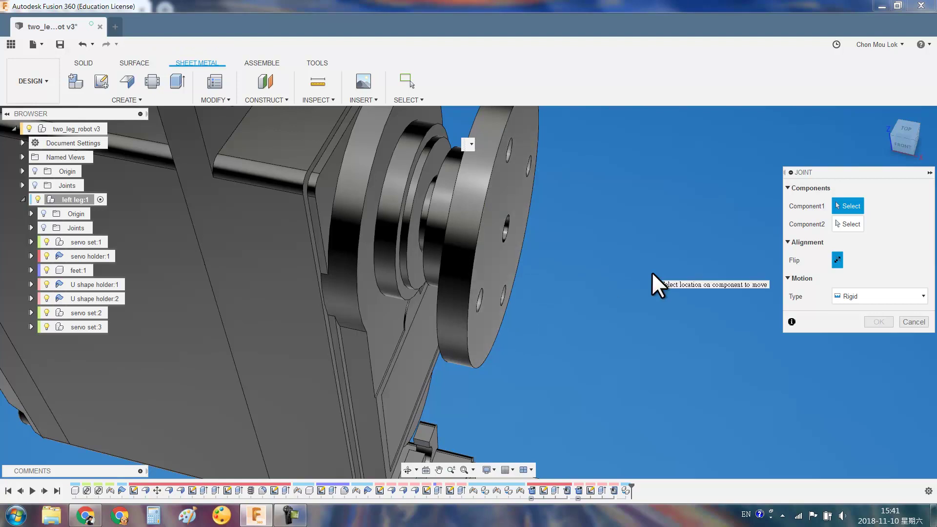
pyautogui.scroll(-5, 593, 301)
pyautogui.keyDown('shift'); pyautogui.moveTo(590, 305); pyautogui.dragTo(610, 308, button='middle'); pyautogui.keyUp('shift')
pyautogui.moveTo(632, 356)
pyautogui.keyDown('shift'); pyautogui.mouseDown(button='middle')
pyautogui.moveTo(602, 296)
pyautogui.moveTo(758, 359)
pyautogui.mouseUp(button='middle'); pyautogui.keyUp('shift')
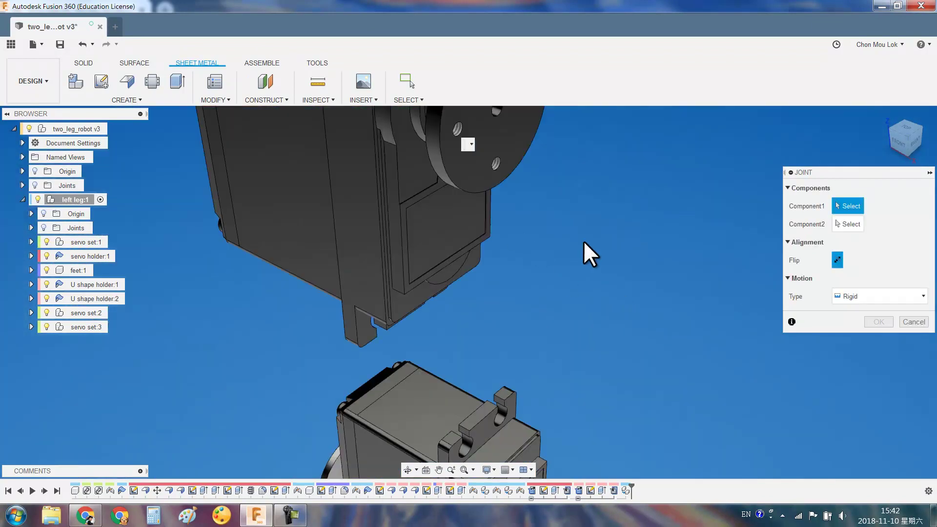
pyautogui.scroll(-3, 577, 253)
pyautogui.scroll(8, 561, 199)
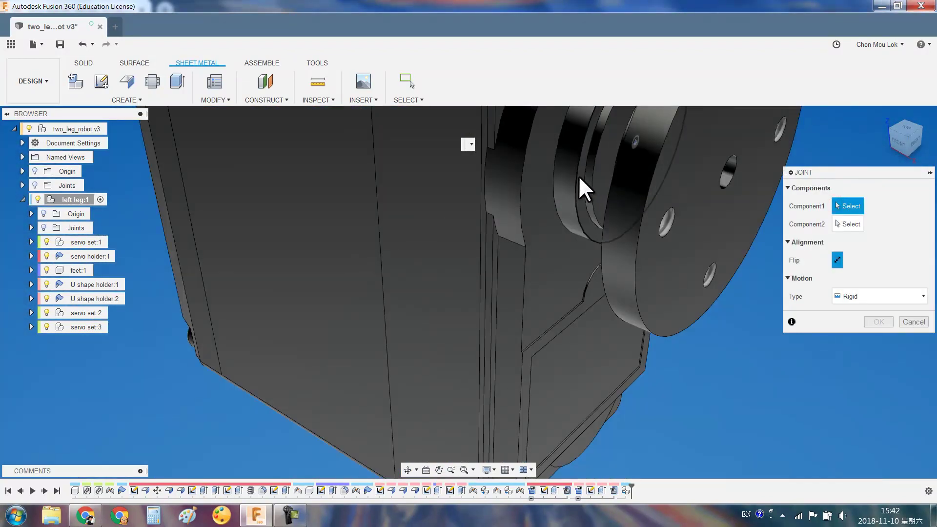
pyautogui.click(637, 147)
pyautogui.scroll(-10, 636, 146)
pyautogui.scroll(4, 595, 319)
pyautogui.scroll(4, 529, 202)
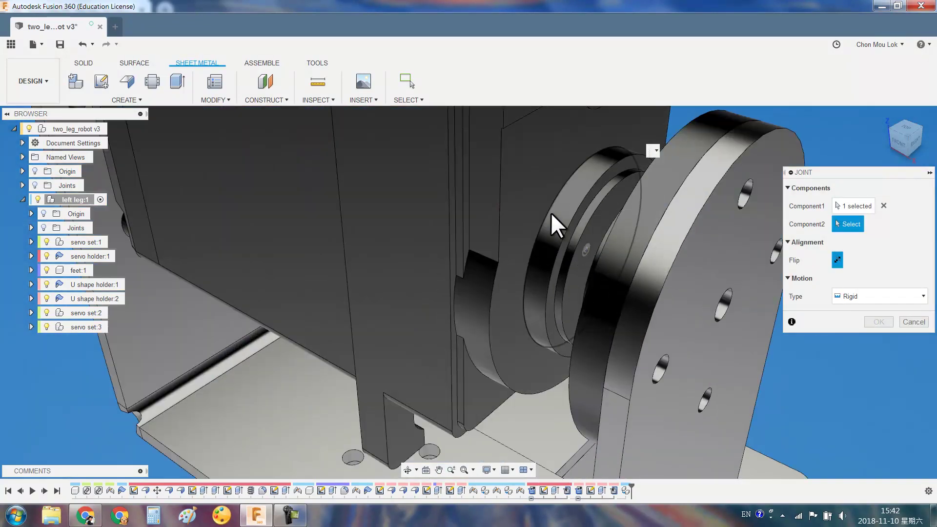
pyautogui.click(605, 257)
# Set the joint offset to 135 mm and confirm the rigid joint
pyautogui.scroll(-3, 649, 284)
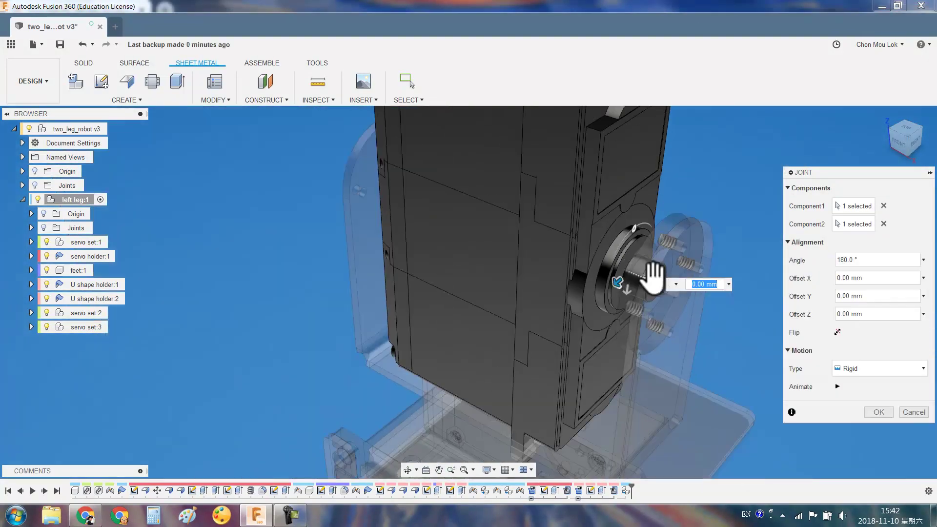
pyautogui.scroll(-3, 654, 276)
pyautogui.keyDown('shift'); pyautogui.moveTo(749, 203); pyautogui.dragTo(605, 293, button='middle'); pyautogui.keyUp('shift')
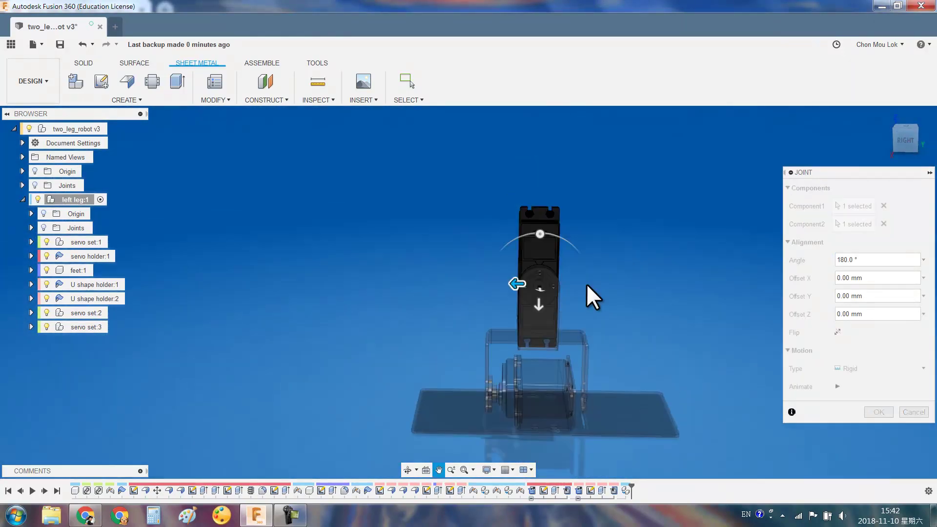
pyautogui.moveTo(590, 315)
pyautogui.mouseDown()
pyautogui.moveTo(615, 250)
pyautogui.moveTo(582, 176)
pyautogui.mouseUp()
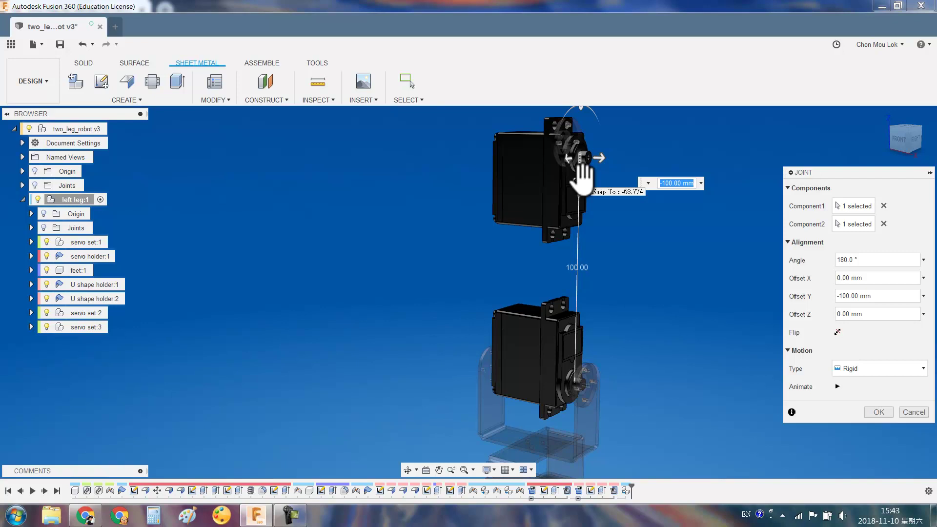
pyautogui.write('135')
pyautogui.press('Return')
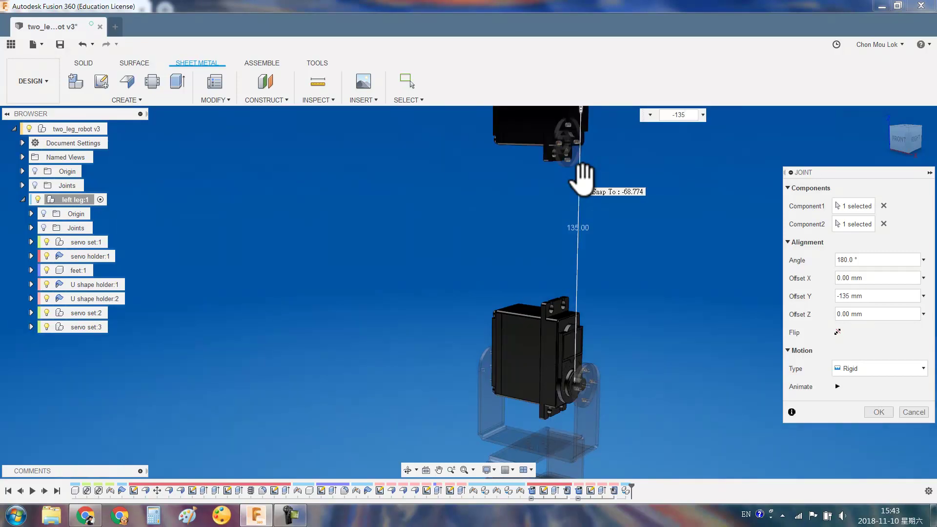
pyautogui.press('Return')
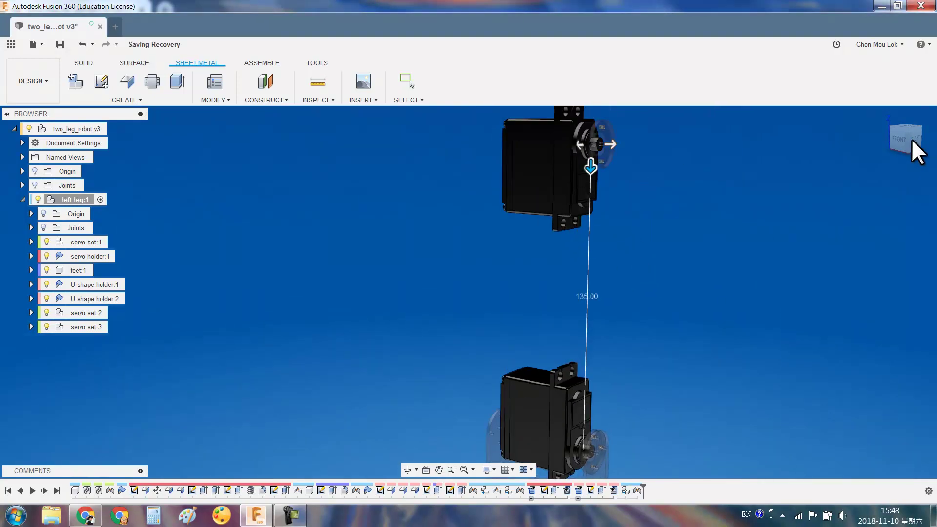
pyautogui.moveTo(912, 138); pyautogui.dragTo(733, 225)
# Copy and paste U shape holder:2, moving the copy up to the upper servo
pyautogui.click(907, 141)
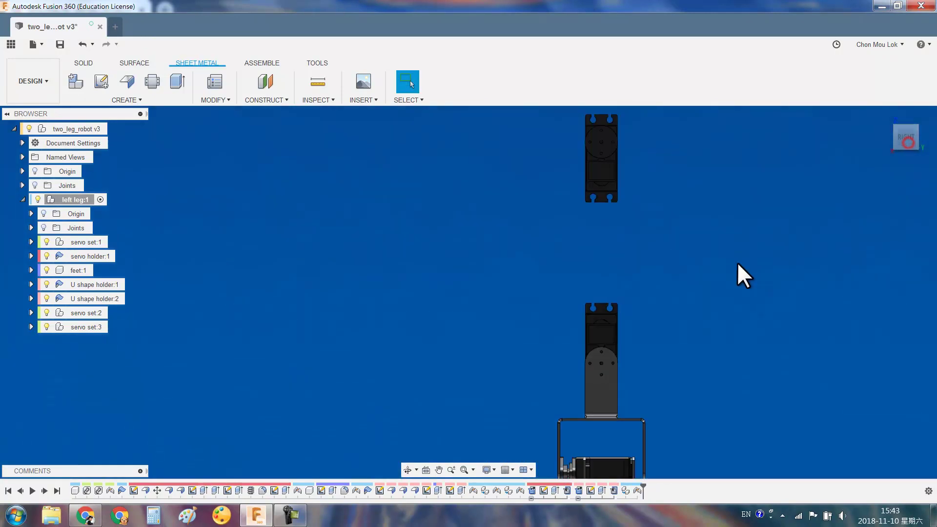
pyautogui.keyDown('shift'); pyautogui.moveTo(737, 262); pyautogui.dragTo(1, 349, button='middle'); pyautogui.keyUp('shift')
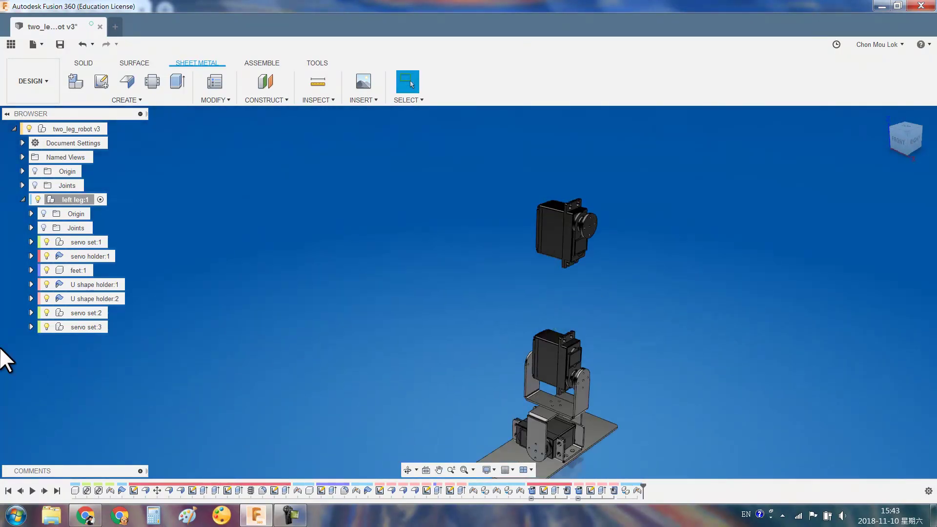
pyautogui.click(90, 299)
pyautogui.hotkey('ctrl', 'c')
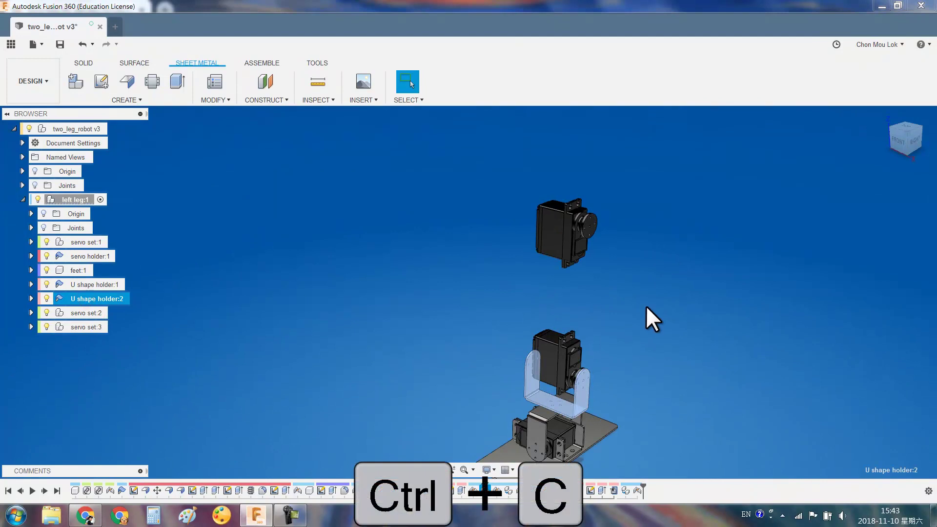
pyautogui.hotkey('ctrl', 'v')
pyautogui.moveTo(561, 408)
pyautogui.mouseDown()
pyautogui.moveTo(624, 157)
pyautogui.moveTo(499, 151)
pyautogui.mouseUp()
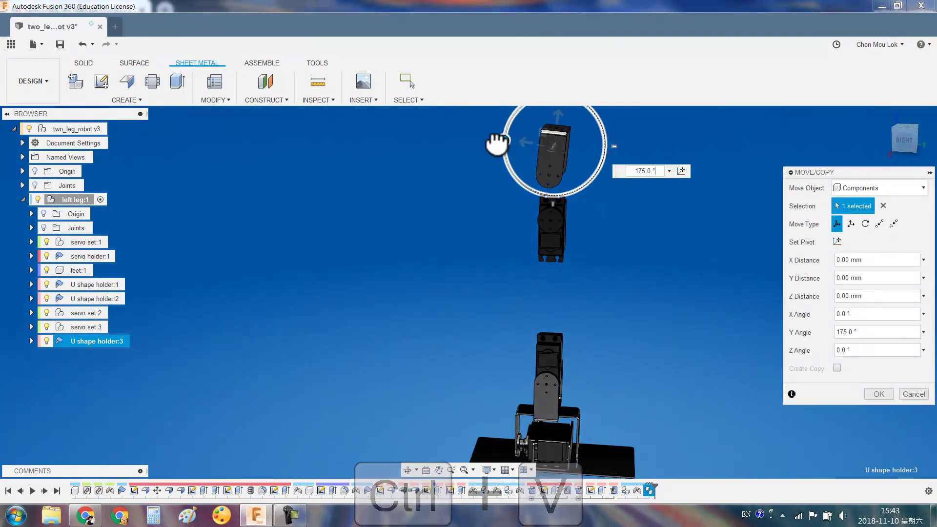
pyautogui.press('Return')
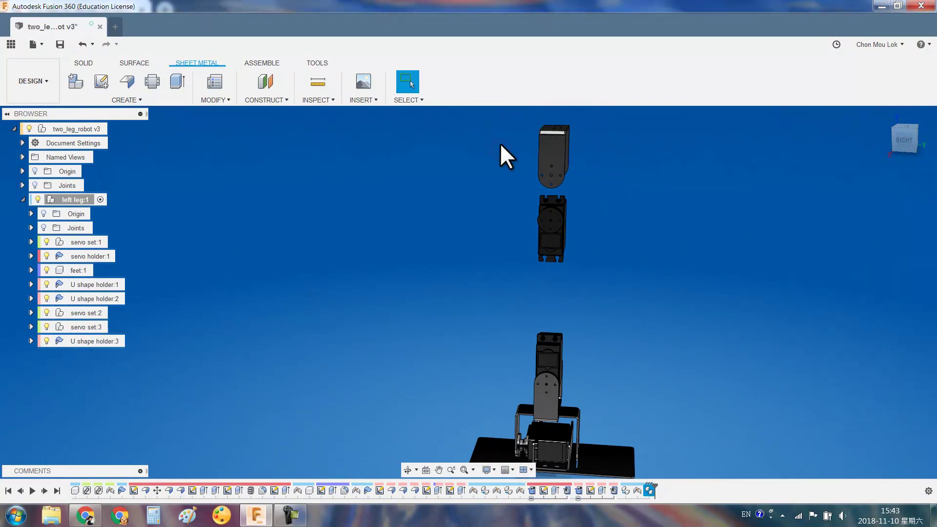
# Joint the new holder onto the upper servo's horn
pyautogui.scroll(3, 531, 161)
pyautogui.press('j')
pyautogui.keyDown('shift'); pyautogui.moveTo(529, 165); pyautogui.dragTo(528, 177, button='middle'); pyautogui.keyUp('shift')
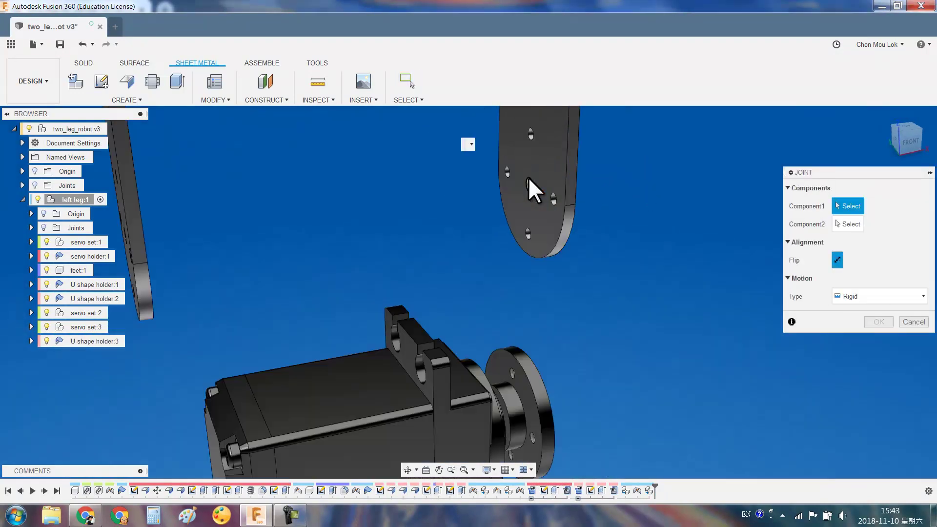
pyautogui.click(531, 180)
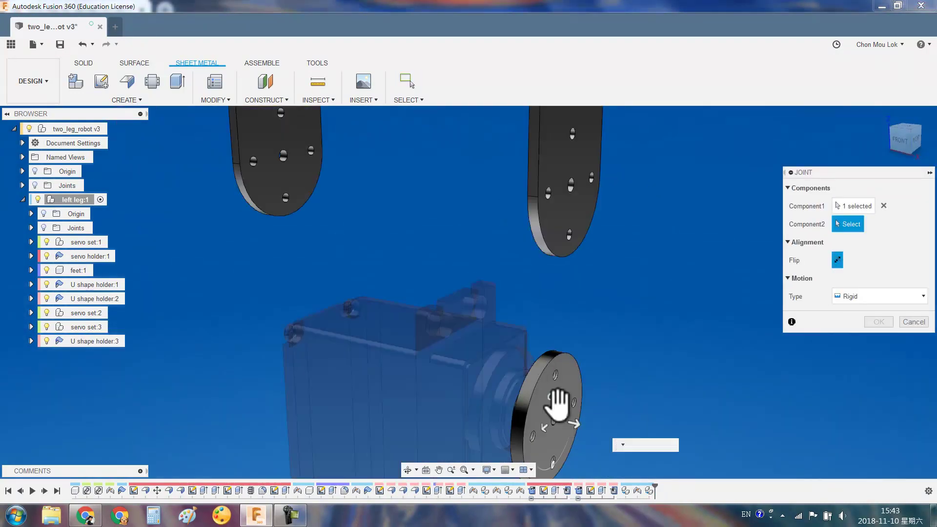
pyautogui.click(560, 404)
pyautogui.press('Return')
# Swing the upper leg to test the joints, restore its pose, and save a new version
pyautogui.scroll(-5, 615, 339)
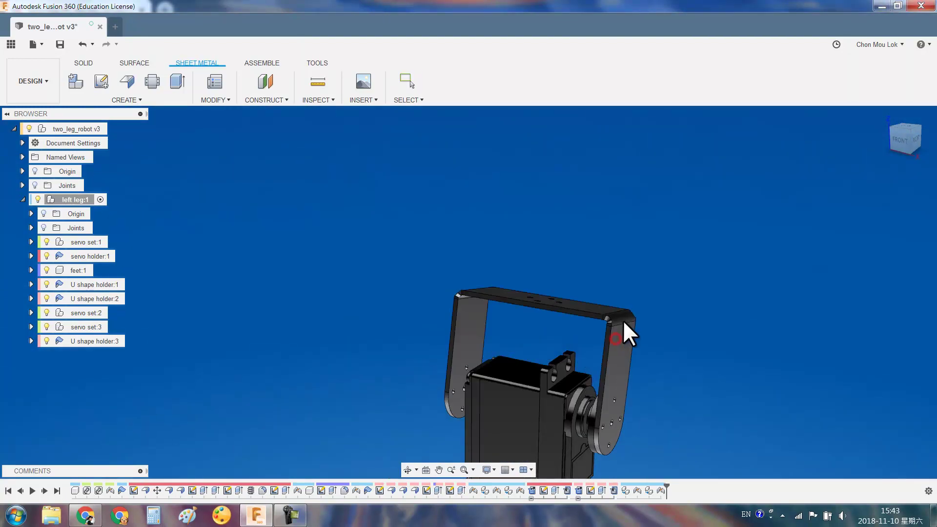
pyautogui.scroll(-3, 655, 373)
pyautogui.press('F6')
pyautogui.moveTo(496, 310)
pyautogui.keyDown('shift'); pyautogui.mouseDown(button='middle')
pyautogui.moveTo(429, 346)
pyautogui.moveTo(529, 314)
pyautogui.mouseUp(button='middle'); pyautogui.keyUp('shift')
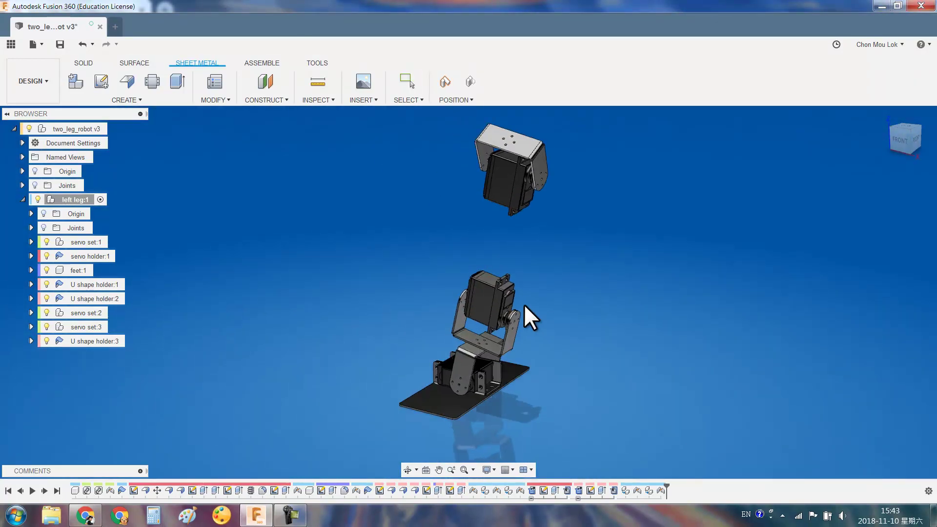
pyautogui.click(916, 137)
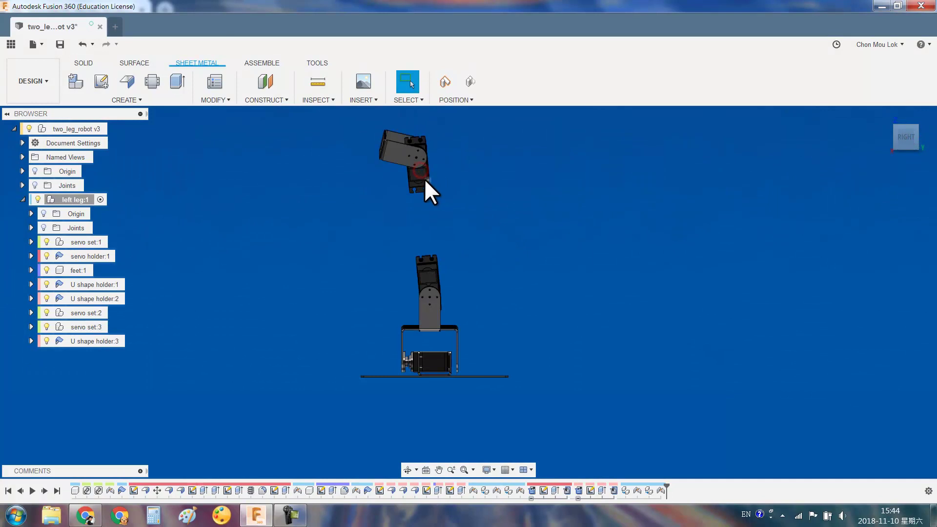
pyautogui.moveTo(429, 190); pyautogui.dragTo(341, 224)
pyautogui.click(472, 83)
pyautogui.moveTo(471, 192)
pyautogui.keyDown('shift'); pyautogui.mouseDown(button='middle')
pyautogui.moveTo(490, 227)
pyautogui.moveTo(485, 242)
pyautogui.moveTo(449, 209)
pyautogui.mouseUp(button='middle'); pyautogui.keyUp('shift')
pyautogui.hotkey('ctrl', 's')
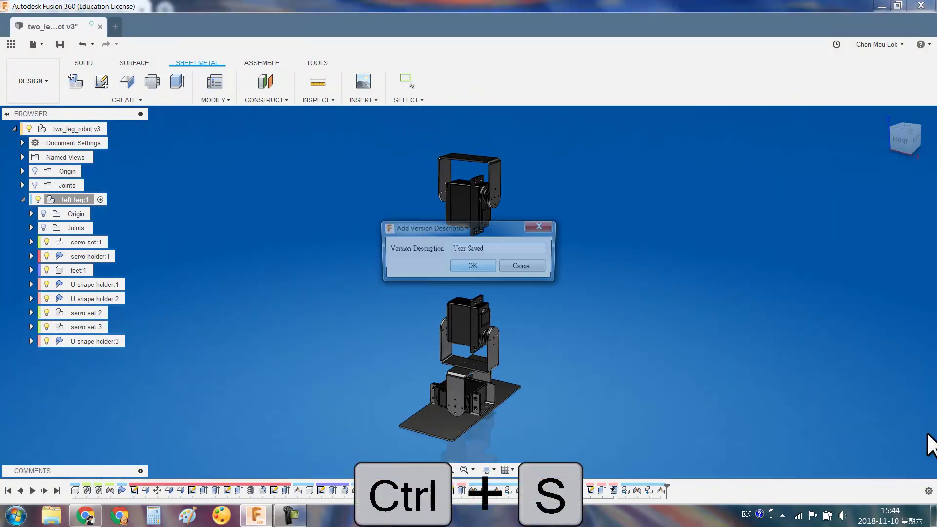
# Confirm saving the design as a new version
pyautogui.press('Return')
pyautogui.click(916, 438)
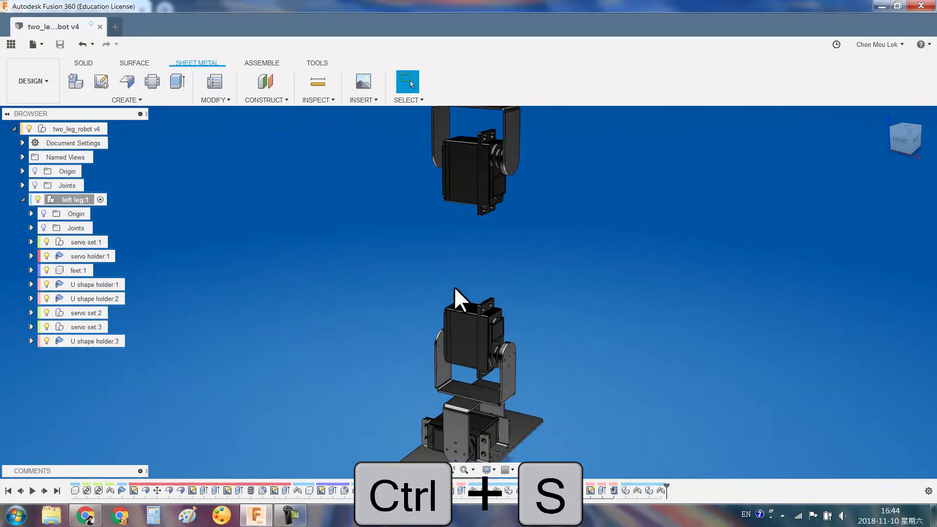
pyautogui.keyDown('shift'); pyautogui.moveTo(456, 299); pyautogui.dragTo(526, 271, button='middle'); pyautogui.keyUp('shift')
# Hide the U shape holders, servo set:1 and servo holder:1, viewing the servos from front-right
pyautogui.click(46, 284)
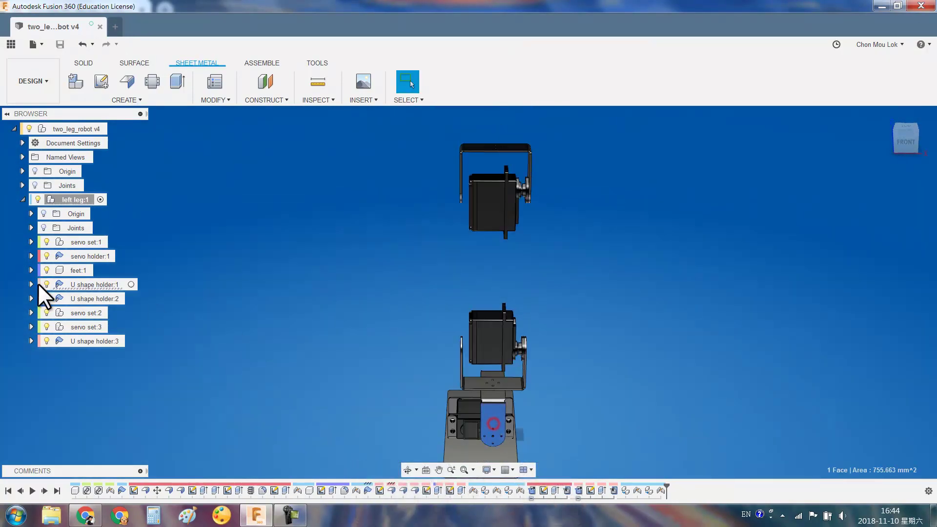
pyautogui.click(45, 298)
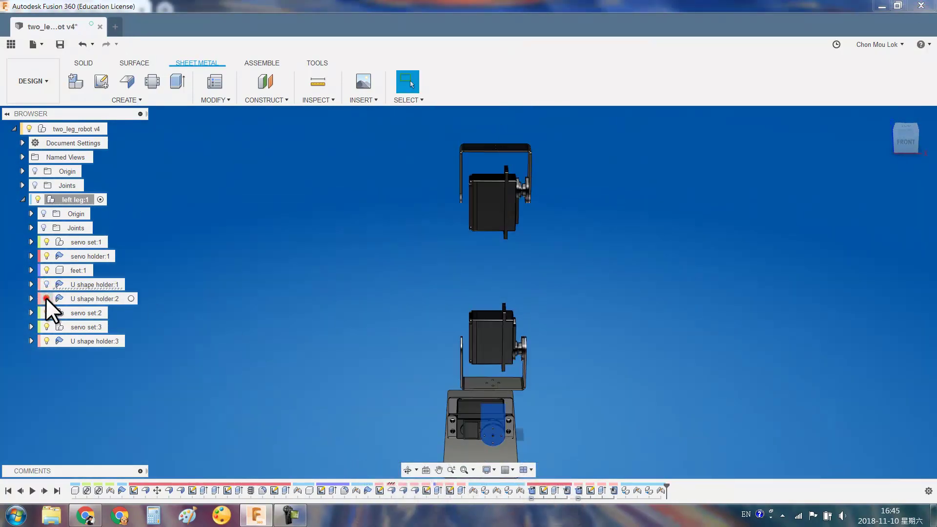
pyautogui.click(47, 243)
pyautogui.click(47, 255)
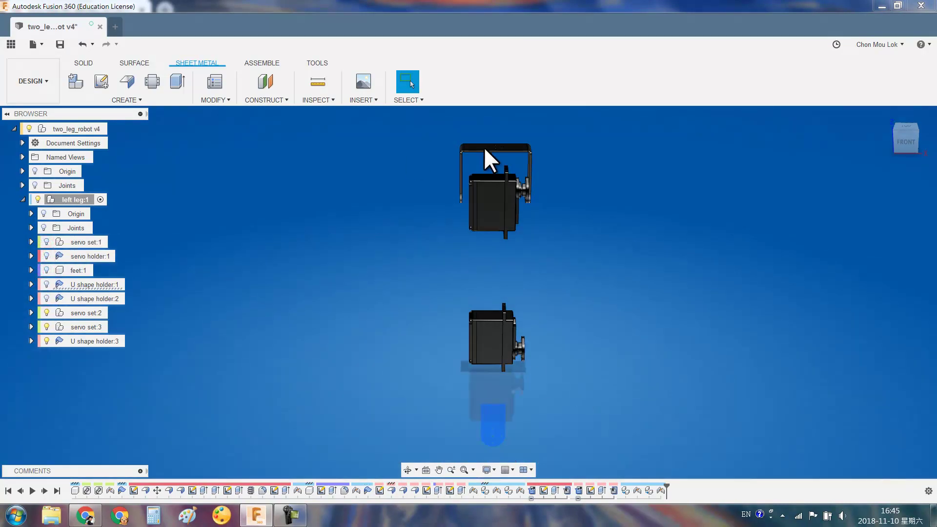
pyautogui.click(46, 341)
pyautogui.click(66, 199)
pyautogui.scroll(-2, 601, 279)
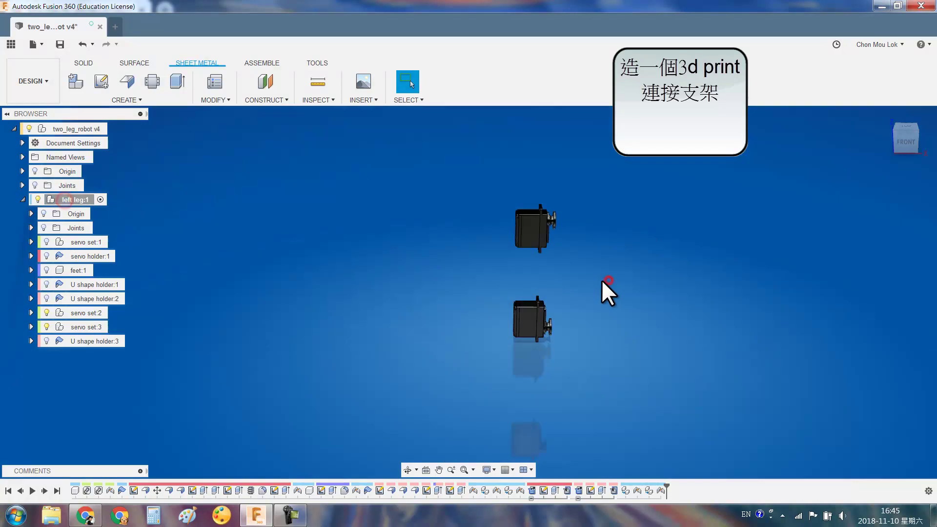
pyautogui.keyDown('shift'); pyautogui.moveTo(567, 261); pyautogui.dragTo(577, 286, button='middle'); pyautogui.keyUp('shift')
pyautogui.scroll(2, 577, 286)
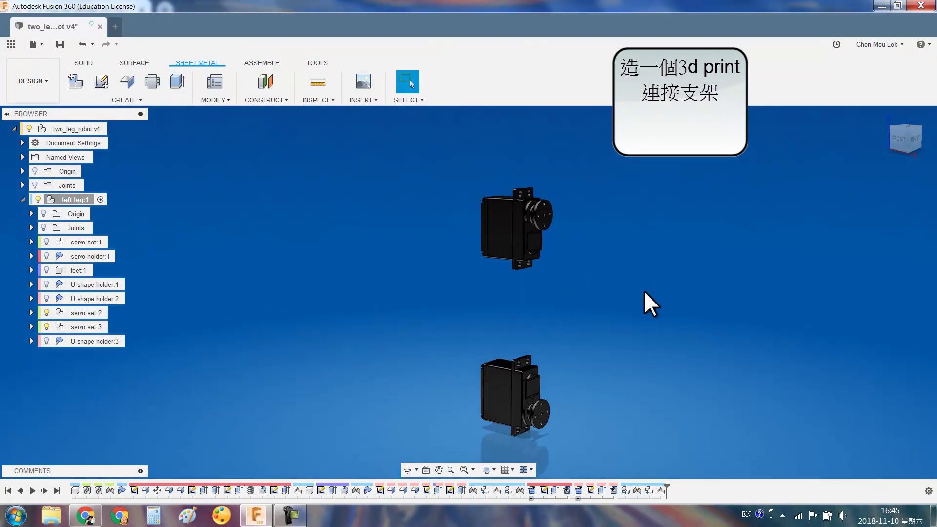
# Create a new component named 'leg' under the left leg
pyautogui.write('sn')
pyautogui.press('Return')
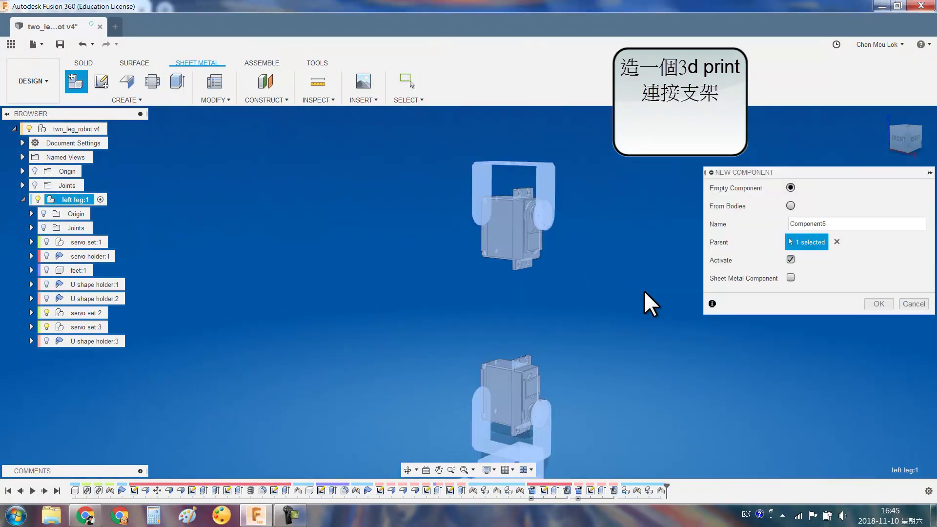
pyautogui.doubleClick(835, 224)
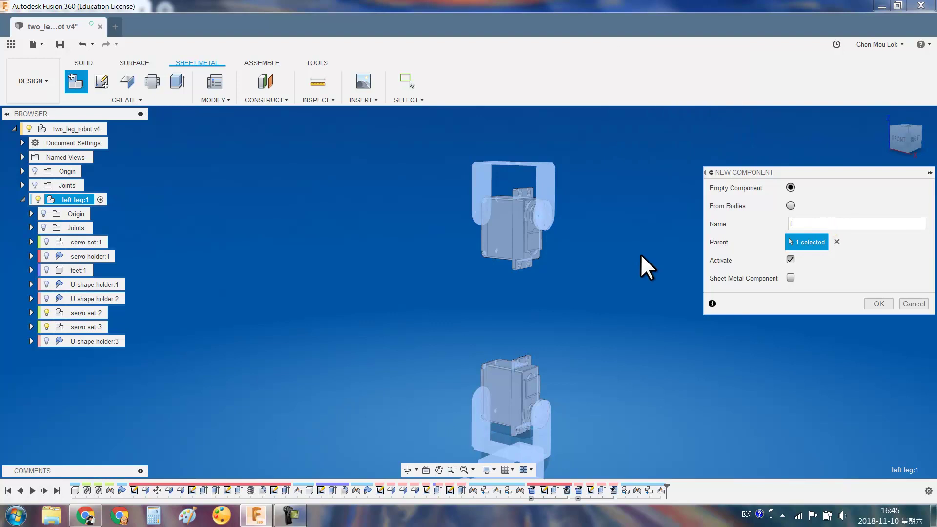
pyautogui.press('Return')
# Start a sketch on the servo face and project three servo faces into it
pyautogui.moveTo(549, 251)
pyautogui.keyDown('shift'); pyautogui.mouseDown(button='middle')
pyautogui.moveTo(665, 253)
pyautogui.moveTo(649, 262)
pyautogui.moveTo(564, 255)
pyautogui.mouseUp(button='middle'); pyautogui.keyUp('shift')
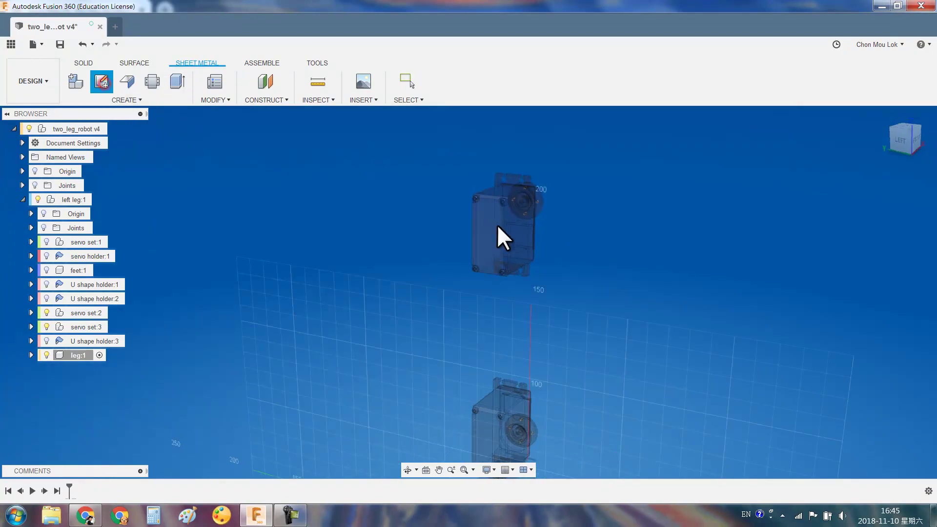
pyautogui.click(491, 220)
pyautogui.write('spro')
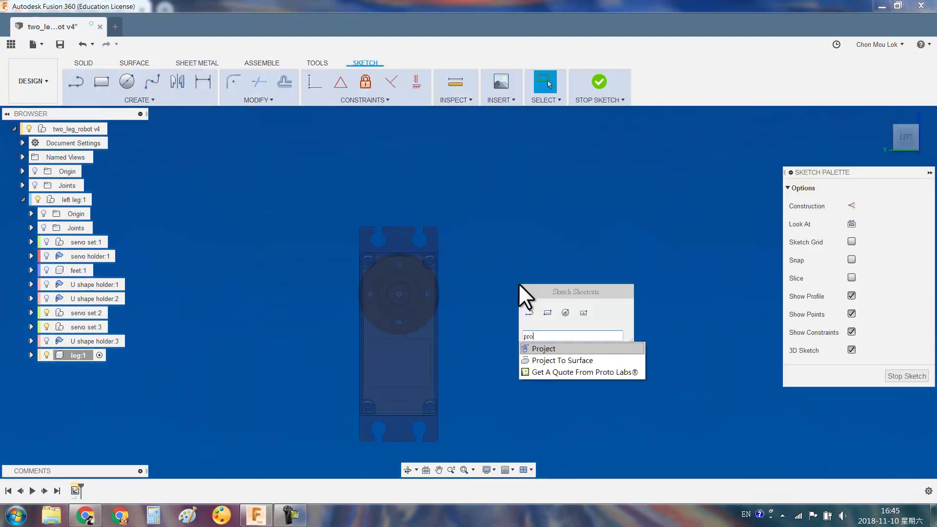
pyautogui.press('Return')
pyautogui.click(403, 241)
pyautogui.scroll(-2, 489, 370)
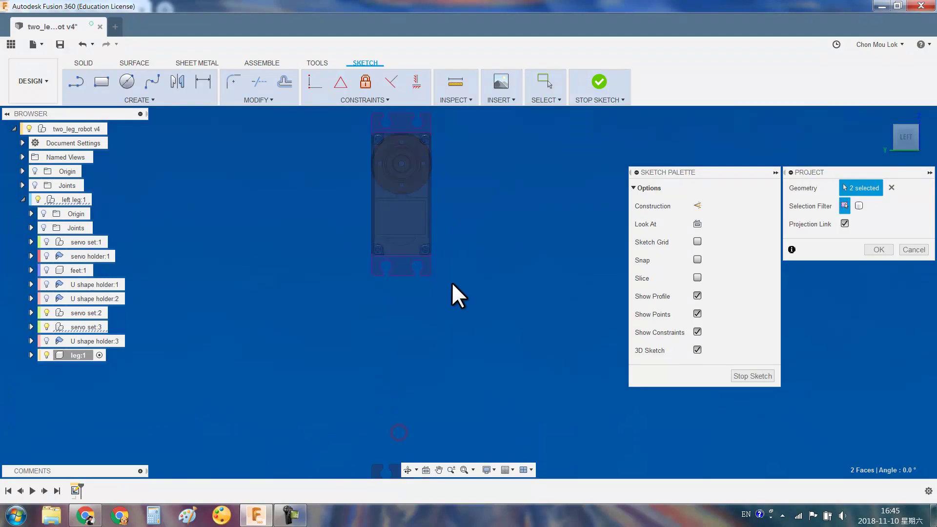
pyautogui.click(429, 287)
pyautogui.click(432, 342)
pyautogui.moveTo(477, 350); pyautogui.dragTo(470, 259, button='middle')
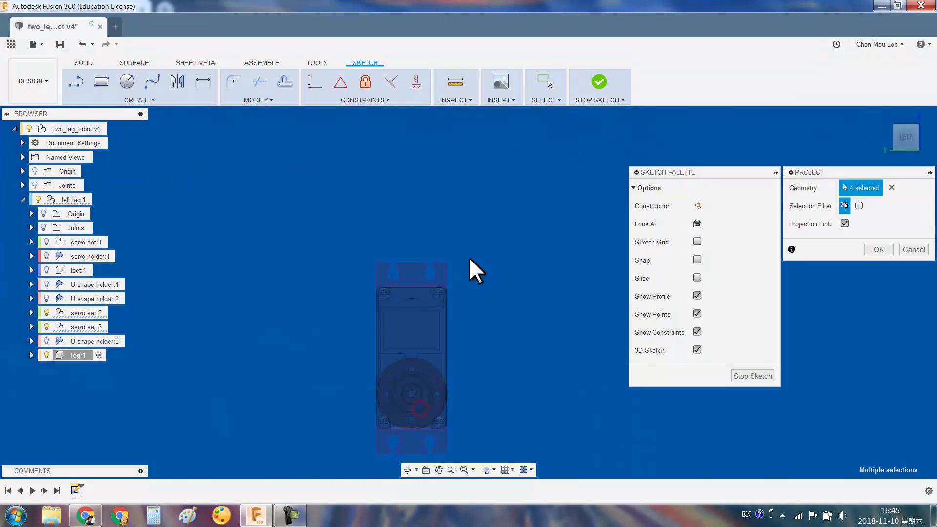
pyautogui.scroll(-1, 506, 327)
pyautogui.press('Return')
pyautogui.scroll(-2, 464, 380)
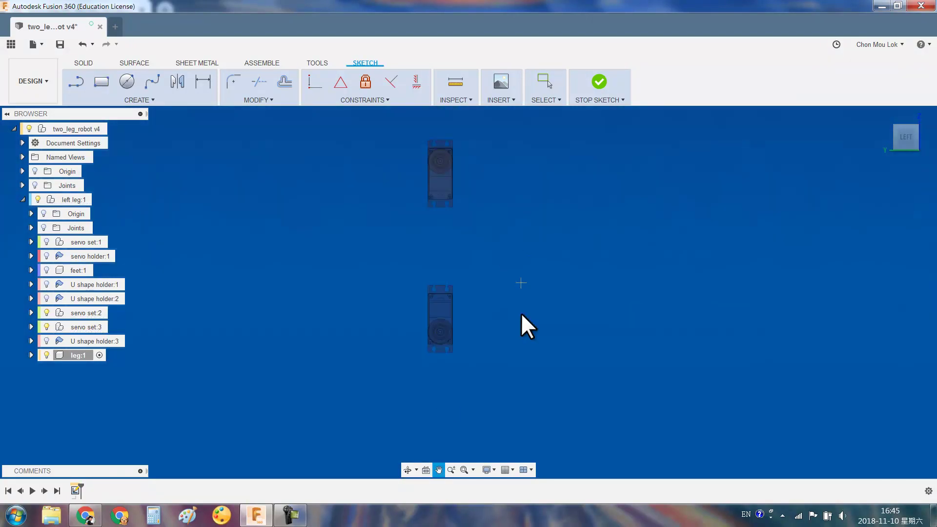
# Draw a rectangle enclosing the projected servos
pyautogui.press('r')
pyautogui.click(408, 152)
pyautogui.click(476, 414)
pyautogui.scroll(2, 454, 182)
pyautogui.scroll(1, 454, 182)
# Dimension the rectangle's right and left edges 2.5 mm from the servo
pyautogui.press('d')
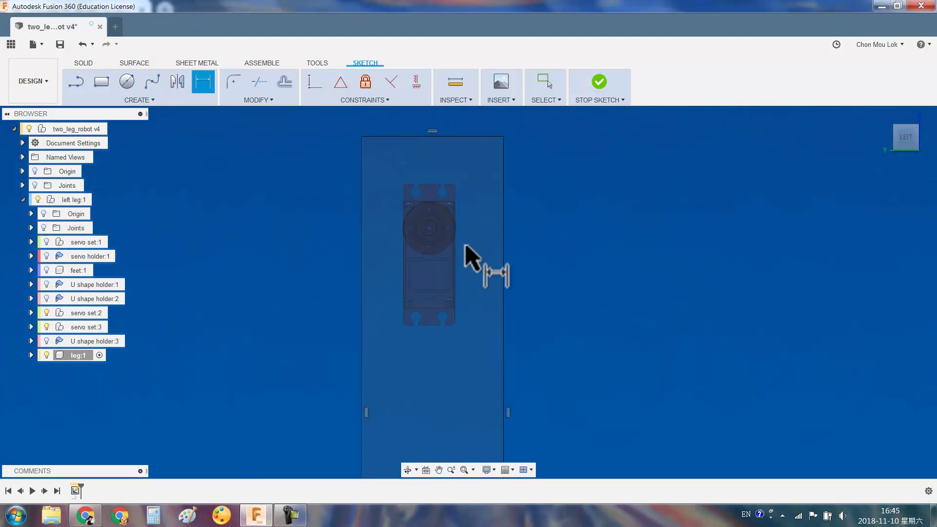
pyautogui.click(547, 214)
pyautogui.write('2.5')
pyautogui.press('Return')
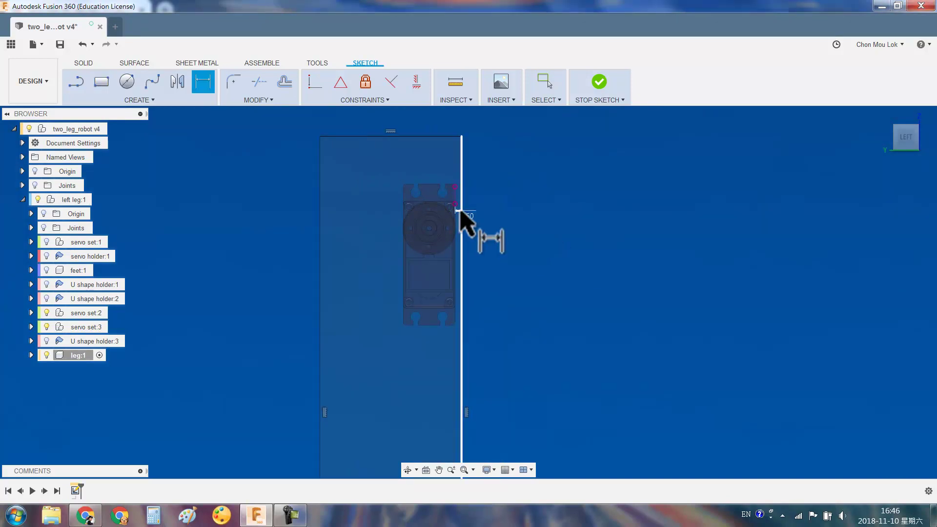
pyautogui.click(319, 200)
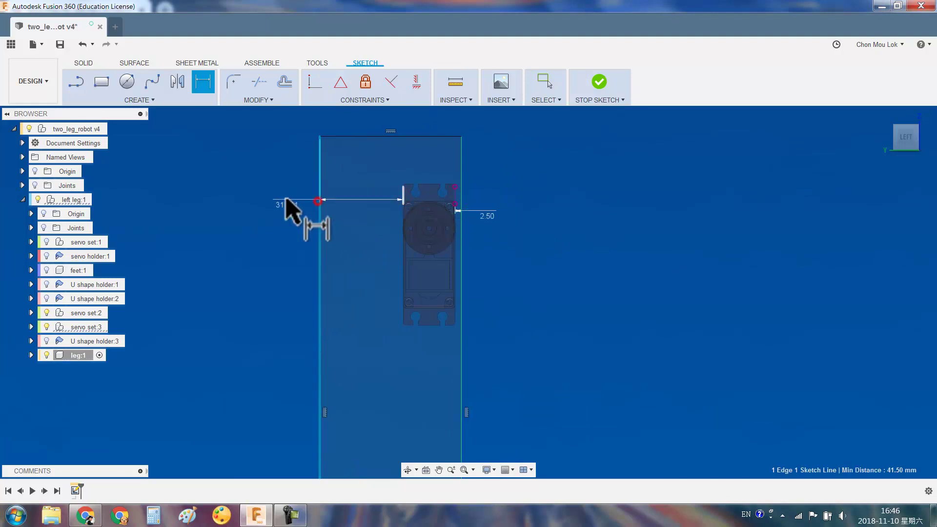
pyautogui.click(285, 200)
pyautogui.write('2')
pyautogui.press('Return')
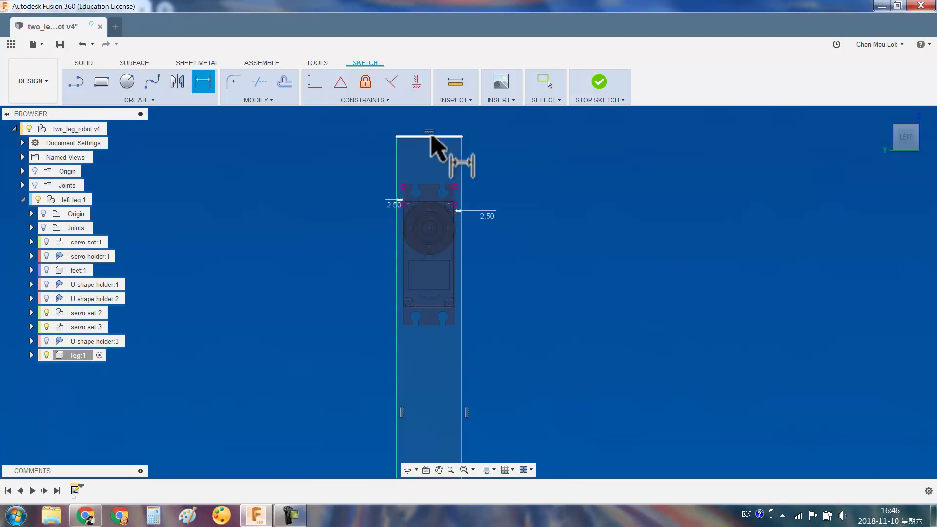
# Dimension the rectangle's top and bottom edges 2.5 mm from the servo
pyautogui.click(494, 171)
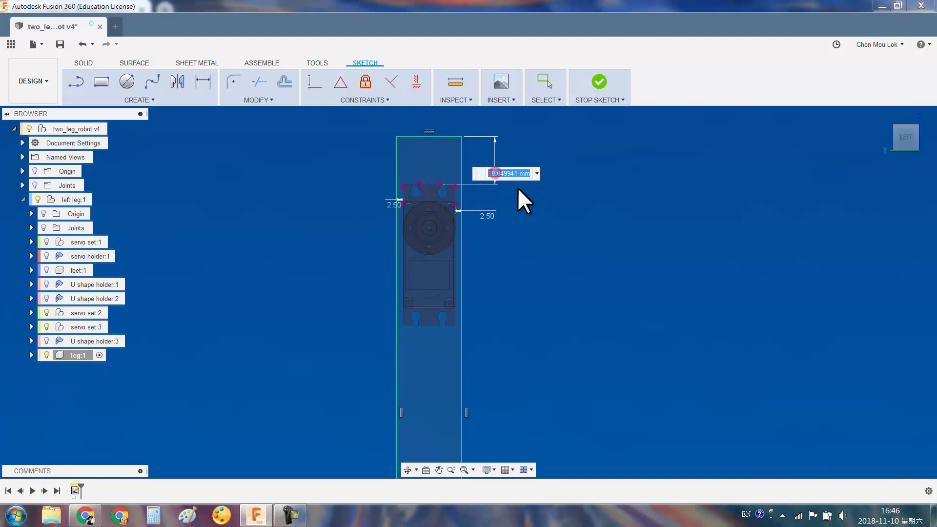
pyautogui.press('Return')
pyautogui.scroll(-3, 496, 383)
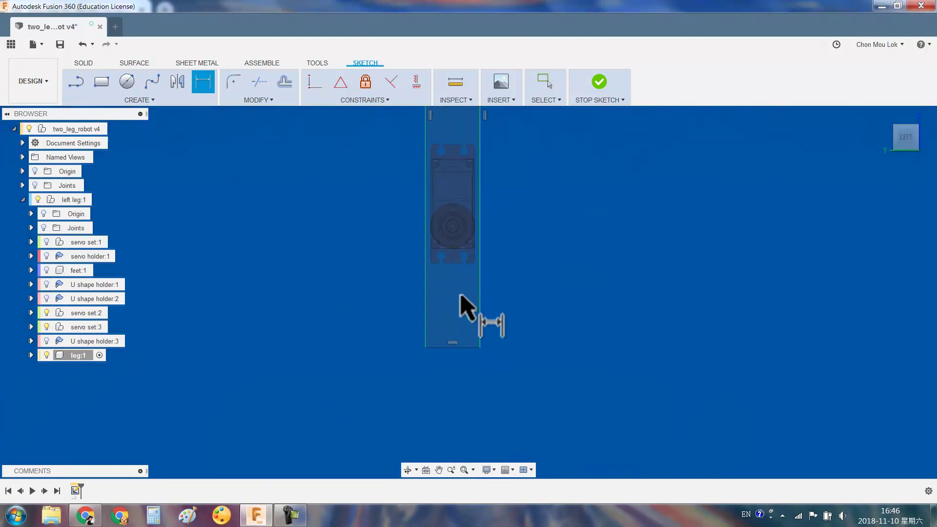
pyautogui.click(454, 281)
pyautogui.write('2.5')
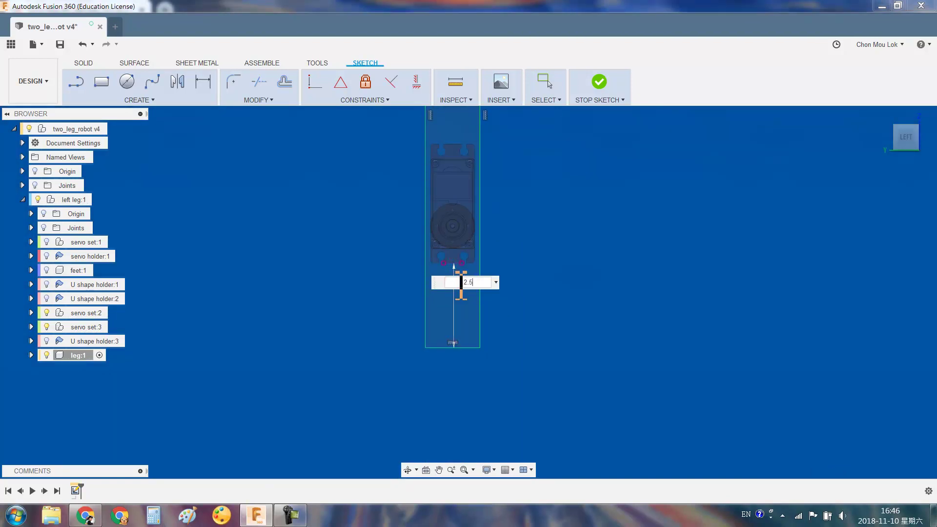
pyautogui.press('Return')
pyautogui.scroll(3, 470, 268)
pyautogui.scroll(-5, 593, 293)
pyautogui.moveTo(593, 293); pyautogui.dragTo(629, 219, button='middle')
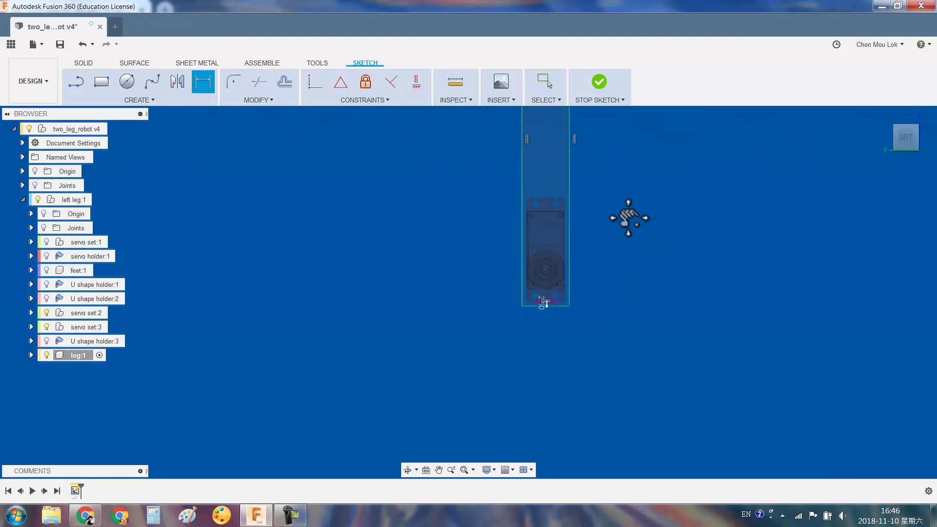
# Extrude both rectangle profiles To Object, stopping at the servo body
pyautogui.press('e')
pyautogui.moveTo(490, 230)
pyautogui.keyDown('shift'); pyautogui.mouseDown(button='middle')
pyautogui.moveTo(597, 300)
pyautogui.moveTo(548, 253)
pyautogui.moveTo(508, 234)
pyautogui.mouseUp(button='middle'); pyautogui.keyUp('shift')
pyautogui.click(508, 234)
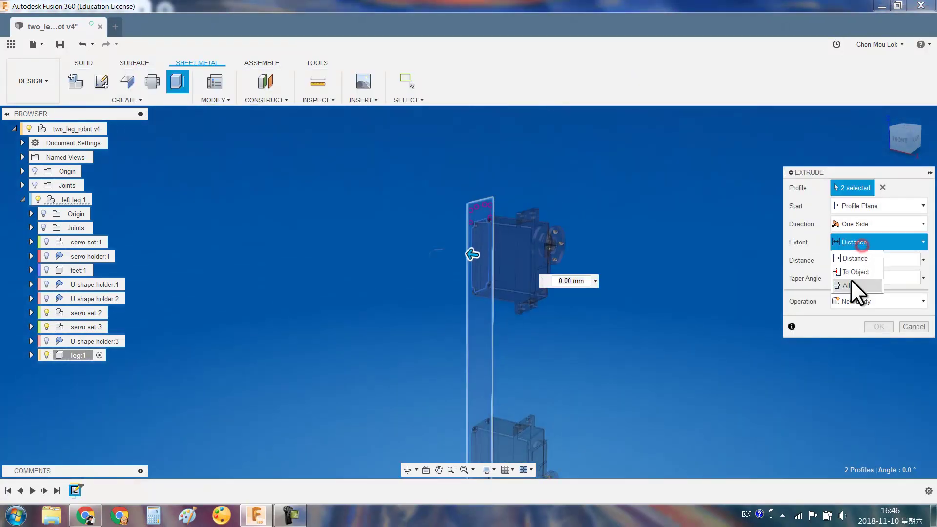
pyautogui.click(855, 272)
pyautogui.scroll(5, 534, 234)
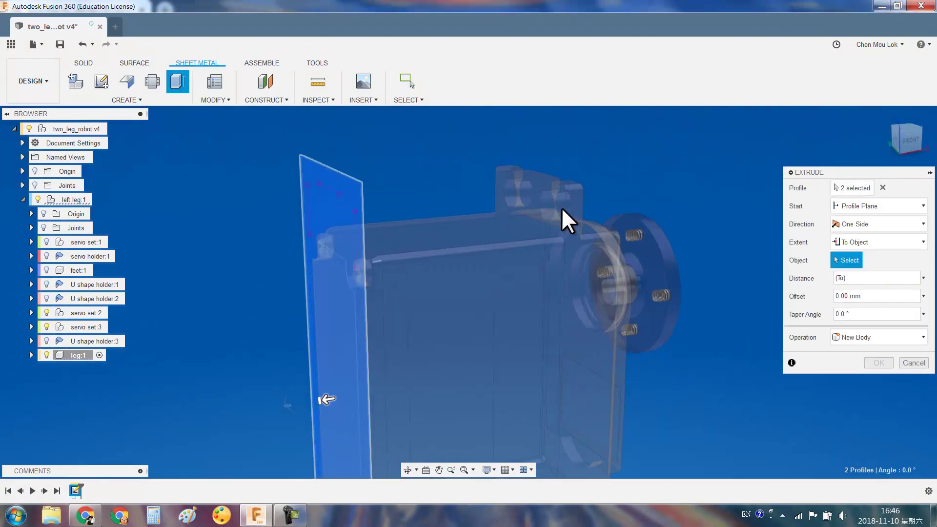
pyautogui.click(537, 200)
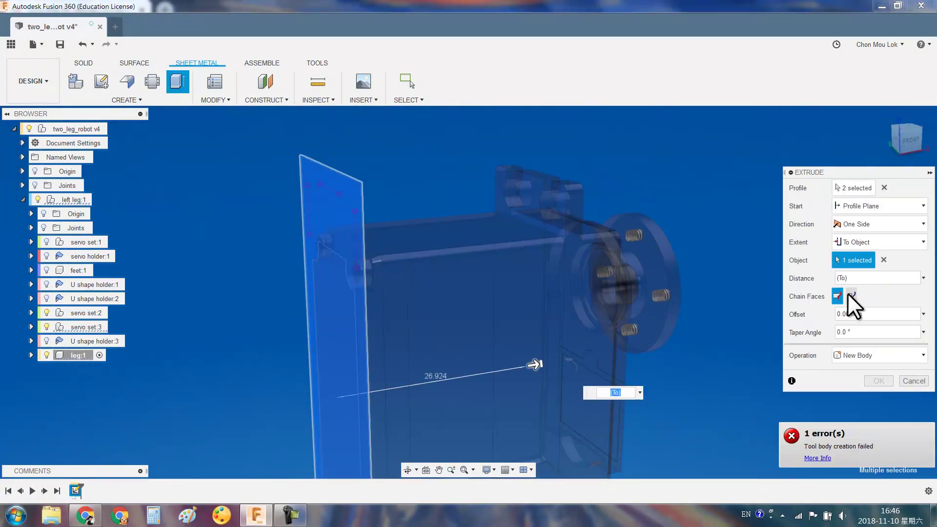
pyautogui.click(852, 295)
pyautogui.press('Return')
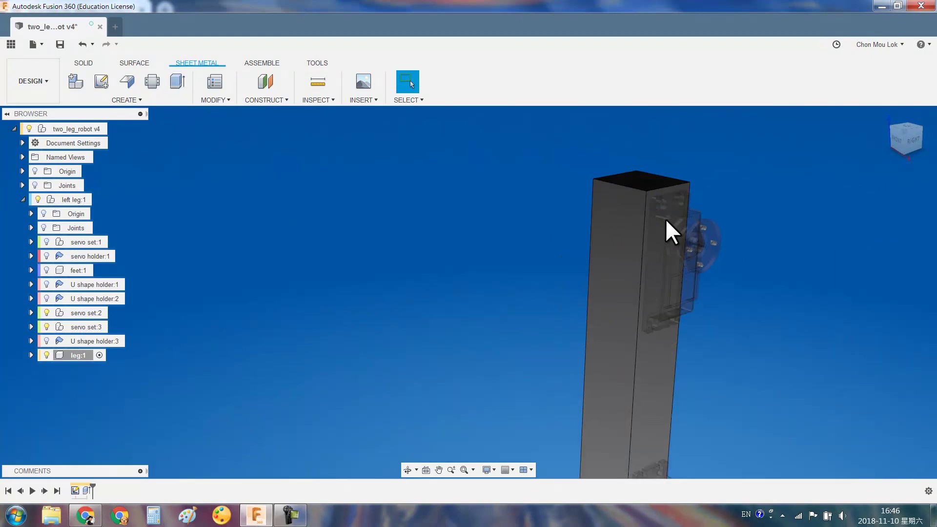
# Fillet two top and two bottom edges of the bar at 3 mm
pyautogui.moveTo(667, 222); pyautogui.dragTo(465, 167, button='middle')
pyautogui.press('f')
pyautogui.click(439, 155)
pyautogui.click(528, 138)
pyautogui.moveTo(529, 138)
pyautogui.keyDown('shift'); pyautogui.mouseDown(button='middle')
pyautogui.moveTo(524, 354)
pyautogui.moveTo(359, 332)
pyautogui.moveTo(429, 326)
pyautogui.mouseUp(button='middle'); pyautogui.keyUp('shift')
pyautogui.scroll(3, 517, 322)
pyautogui.click(513, 329)
pyautogui.click(358, 332)
pyautogui.write('3')
pyautogui.press('Return')
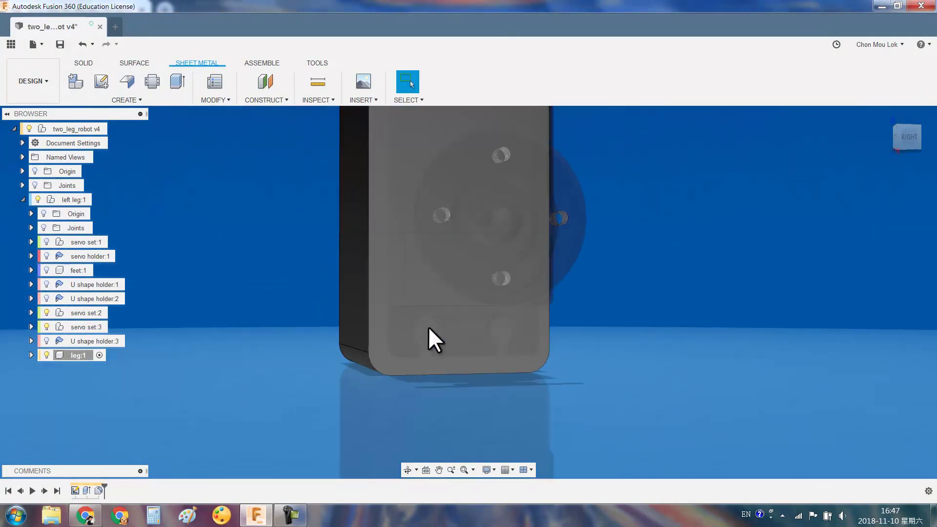
# Start a sketch on the leg's face and project two servo hole arcs
pyautogui.click(73, 490)
pyautogui.keyDown('shift'); pyautogui.moveTo(548, 373); pyautogui.dragTo(359, 370, button='middle'); pyautogui.keyUp('shift')
pyautogui.click(352, 376)
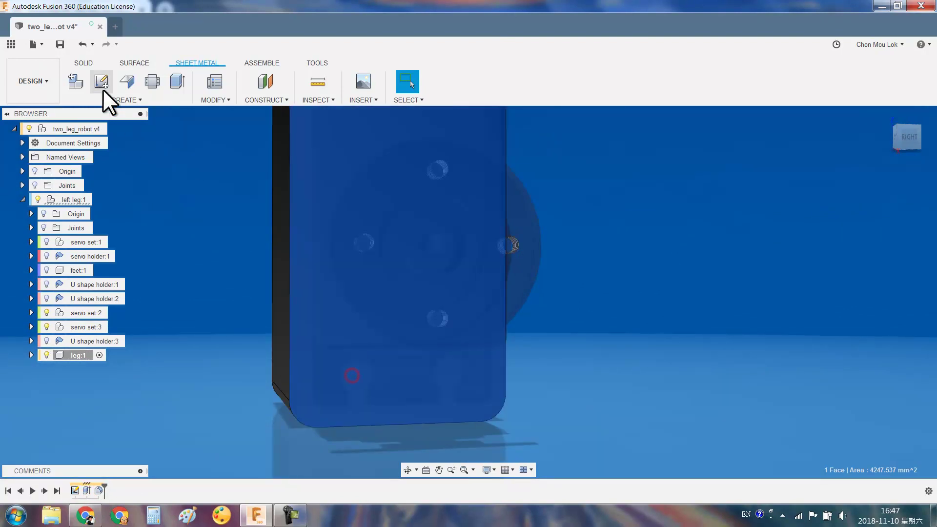
pyautogui.click(103, 89)
pyautogui.write('spro')
pyautogui.press('Return')
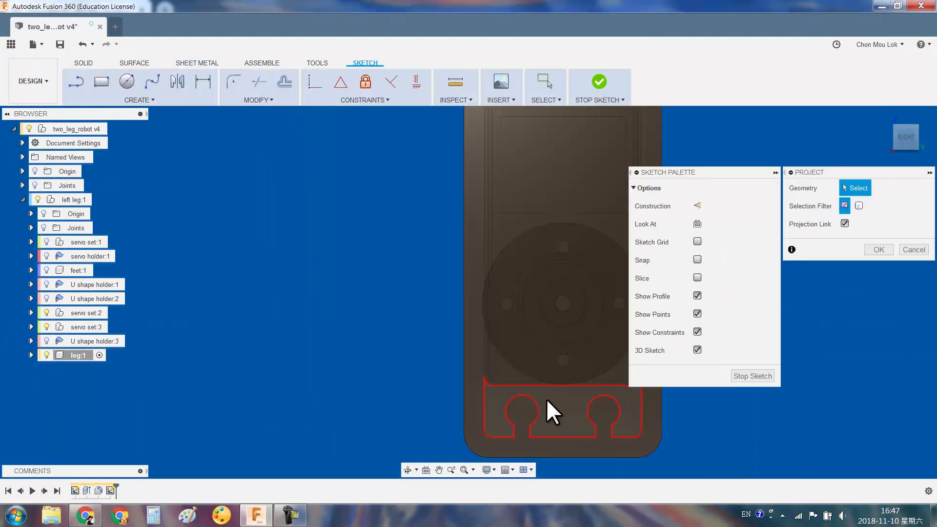
pyautogui.click(530, 396)
pyautogui.click(591, 399)
pyautogui.scroll(-5, 592, 399)
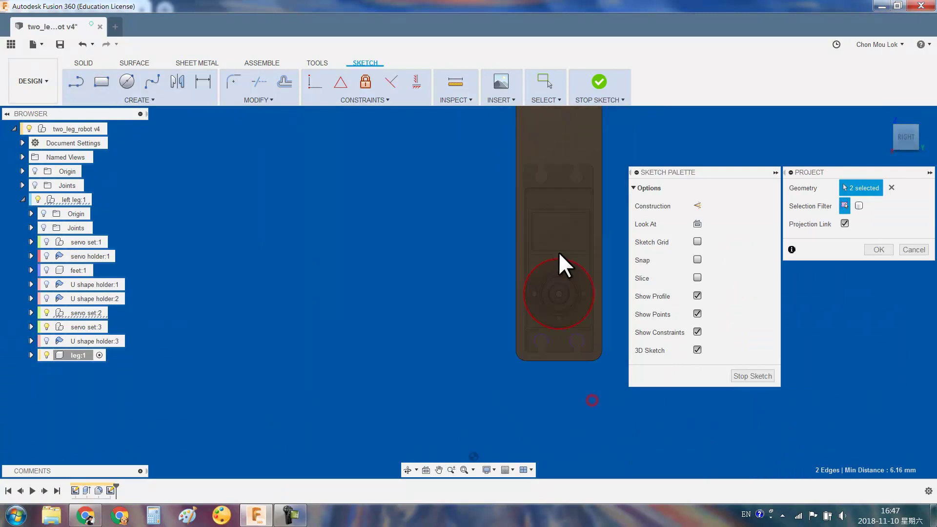
pyautogui.scroll(3, 560, 253)
# Project the remaining servo outlines, the top slotted profile and the lower rectangle
pyautogui.click(401, 354)
pyautogui.click(471, 350)
pyautogui.scroll(-3, 464, 378)
pyautogui.scroll(5, 527, 293)
pyautogui.click(510, 216)
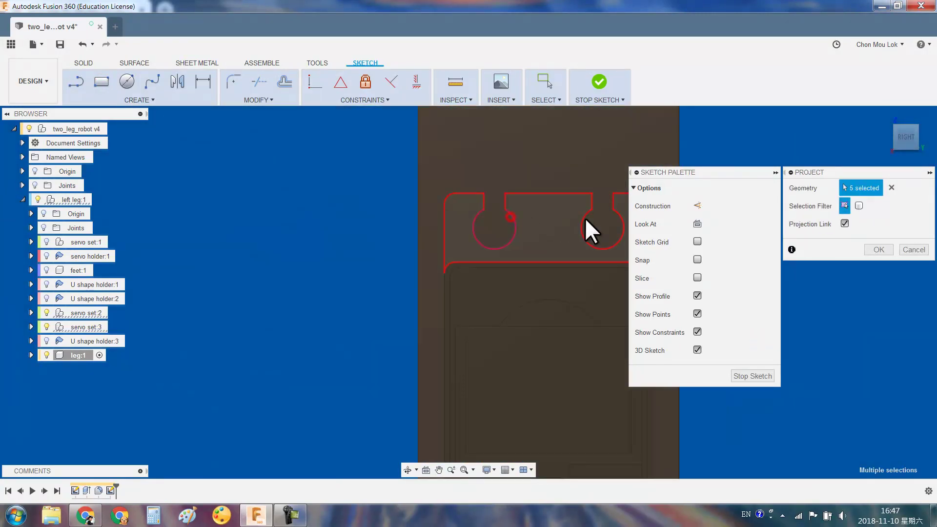
pyautogui.scroll(-3, 501, 298)
pyautogui.click(519, 414)
pyautogui.scroll(3, 506, 274)
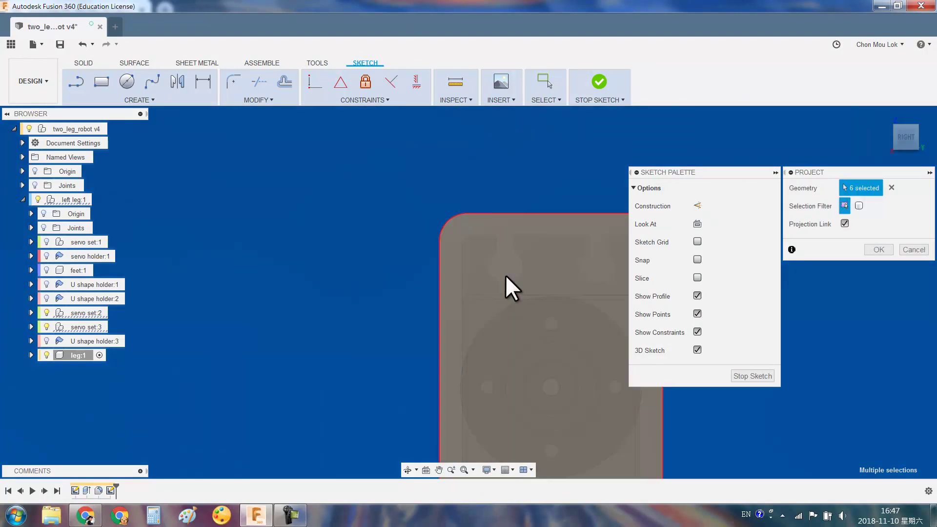
pyautogui.click(879, 250)
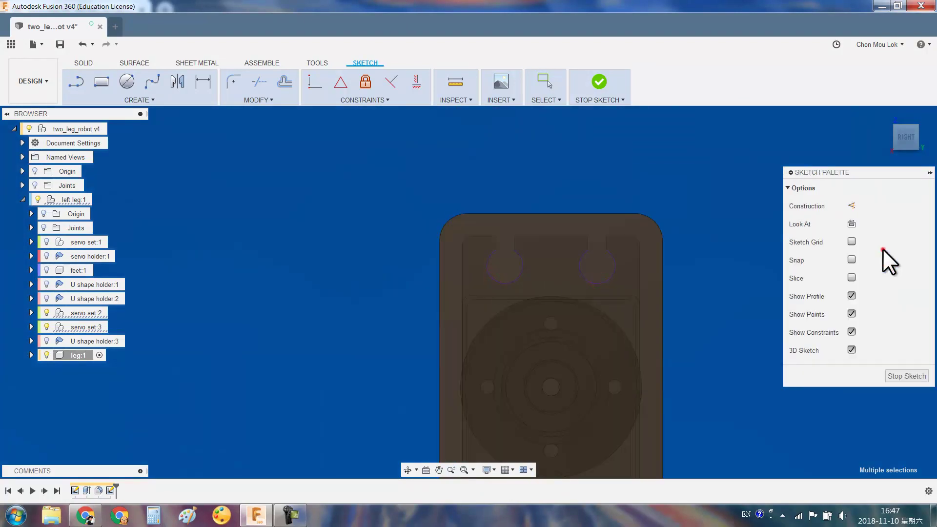
pyautogui.scroll(-3, 733, 348)
pyautogui.scroll(-2, 583, 289)
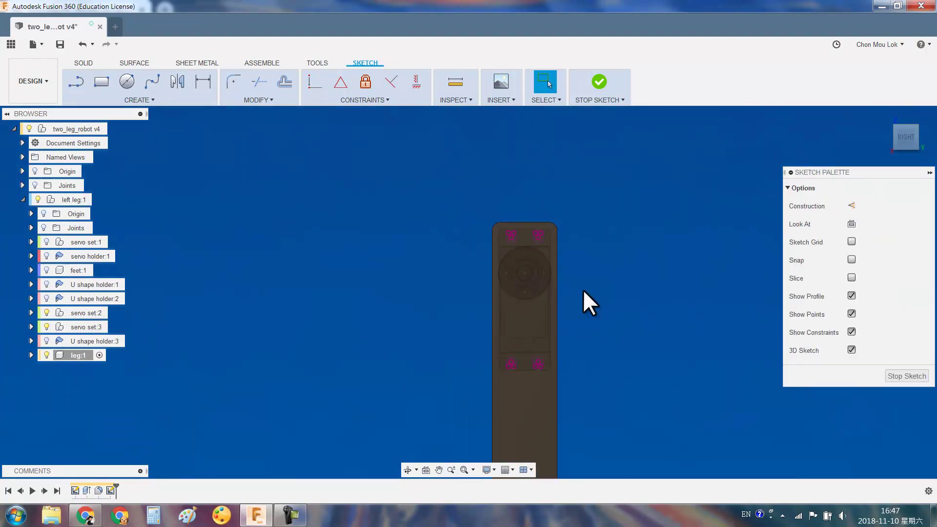
pyautogui.scroll(4, 490, 234)
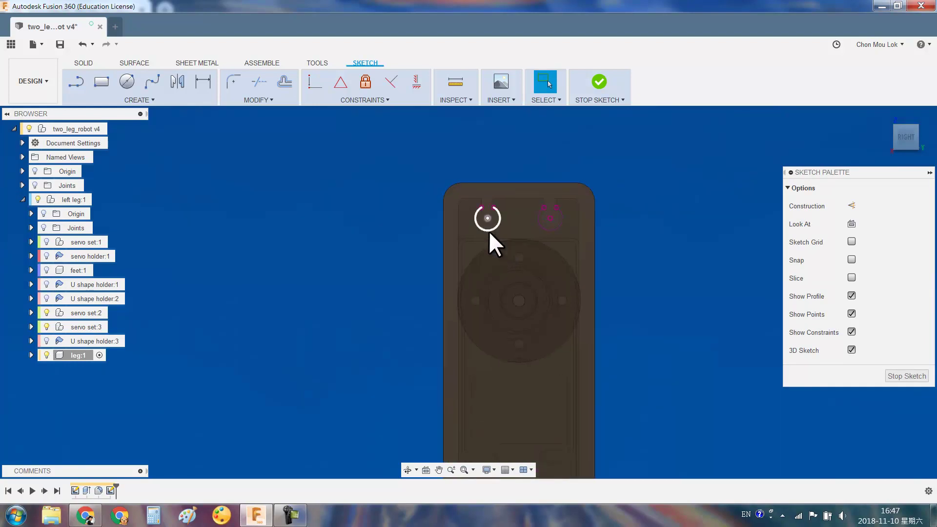
# Offset the leg outline by -2.5 mm inward
pyautogui.write('soffset')
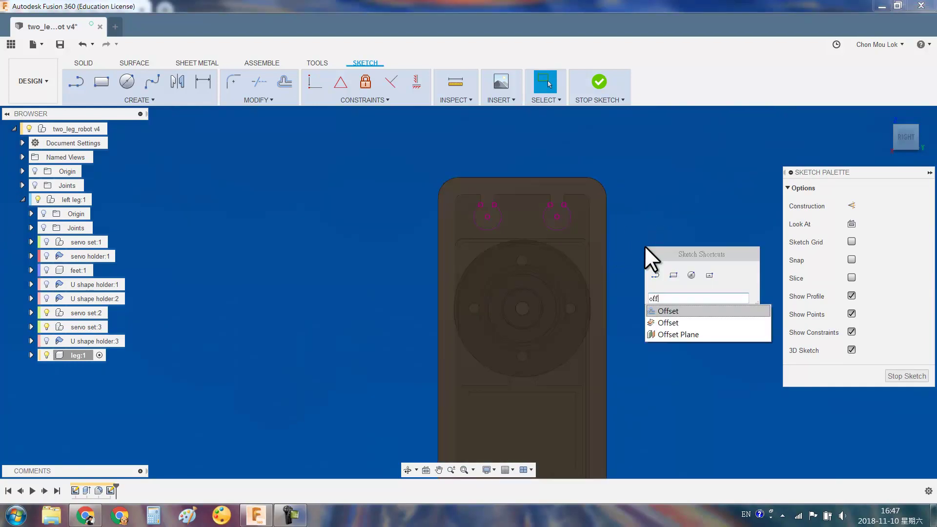
pyautogui.press('Return')
pyautogui.click(607, 245)
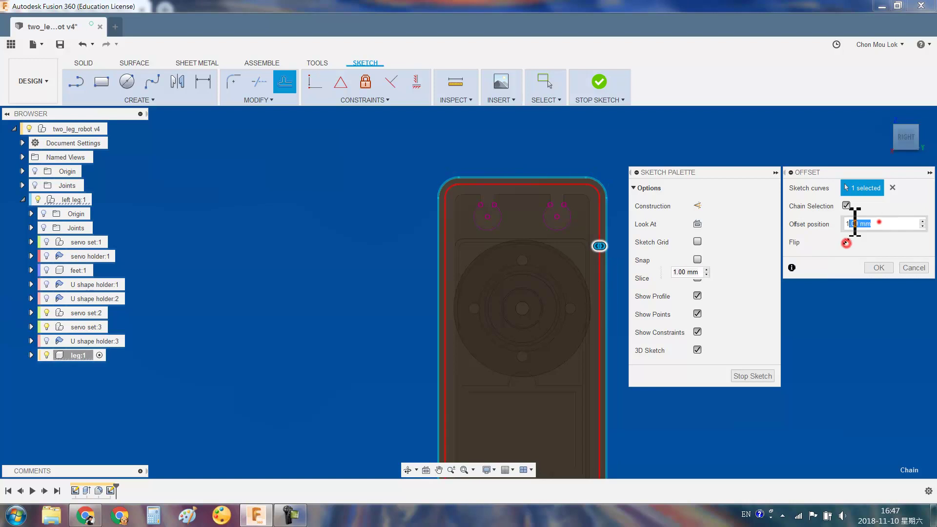
pyautogui.write('-2.5')
pyautogui.press('Return')
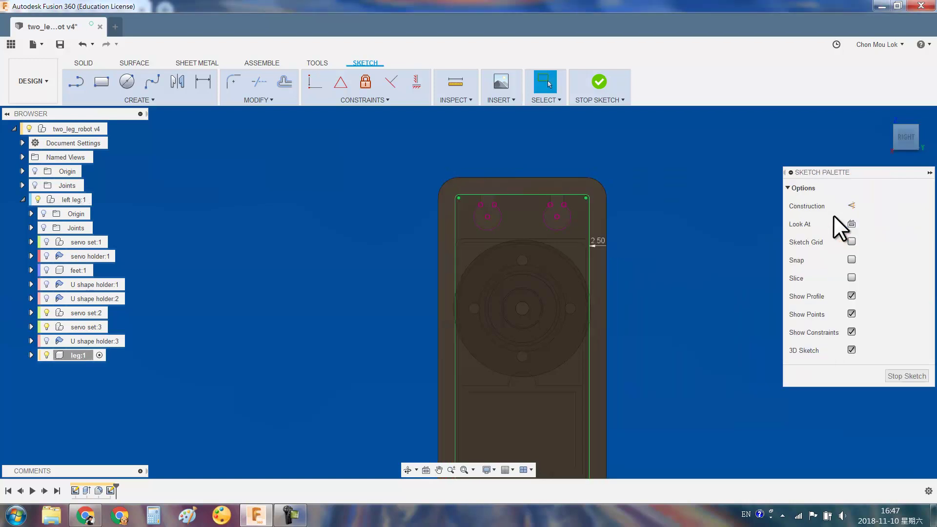
pyautogui.scroll(3, 460, 205)
pyautogui.scroll(3, 360, 195)
pyautogui.scroll(-5, 632, 265)
# Sketch a circle through the top mounting holes and at the right hole centre
pyautogui.press('c')
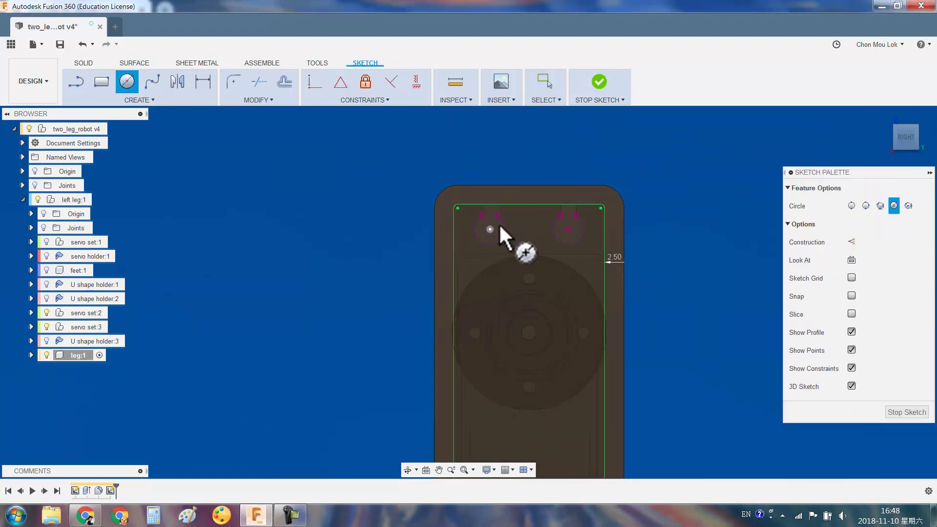
pyautogui.click(498, 215)
pyautogui.click(579, 215)
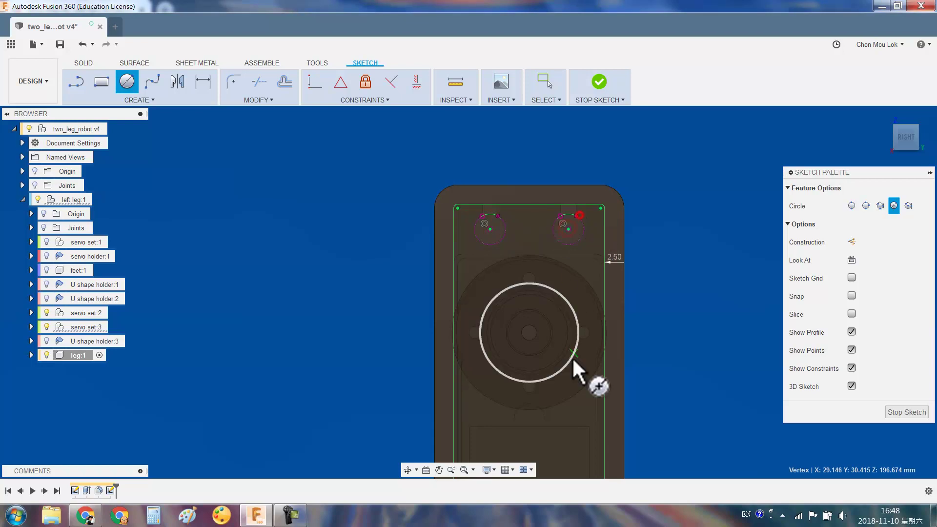
pyautogui.moveTo(572, 356); pyautogui.dragTo(573, 234, button='middle')
pyautogui.moveTo(575, 429); pyautogui.dragTo(562, 341, button='middle')
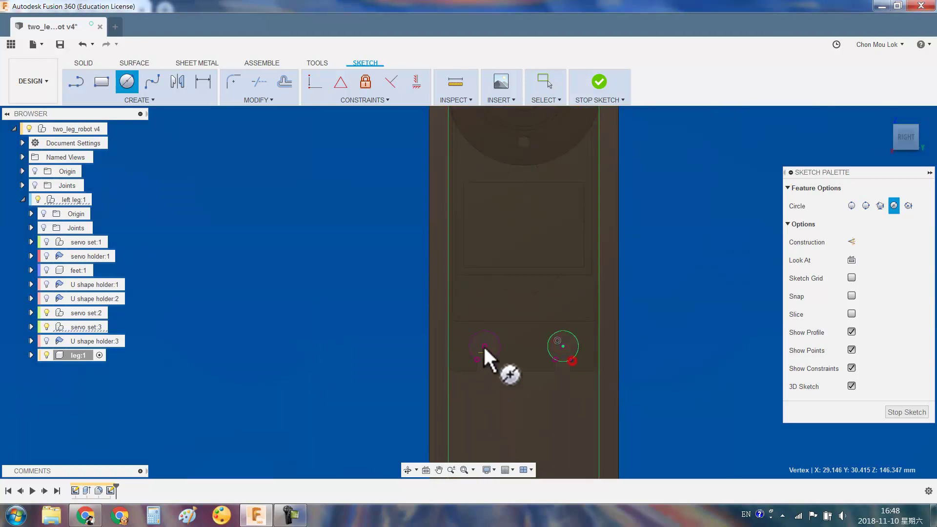
pyautogui.scroll(-2, 613, 391)
pyautogui.scroll(-2, 624, 335)
pyautogui.scroll(4, 546, 294)
pyautogui.click(545, 294)
pyautogui.scroll(-4, 538, 293)
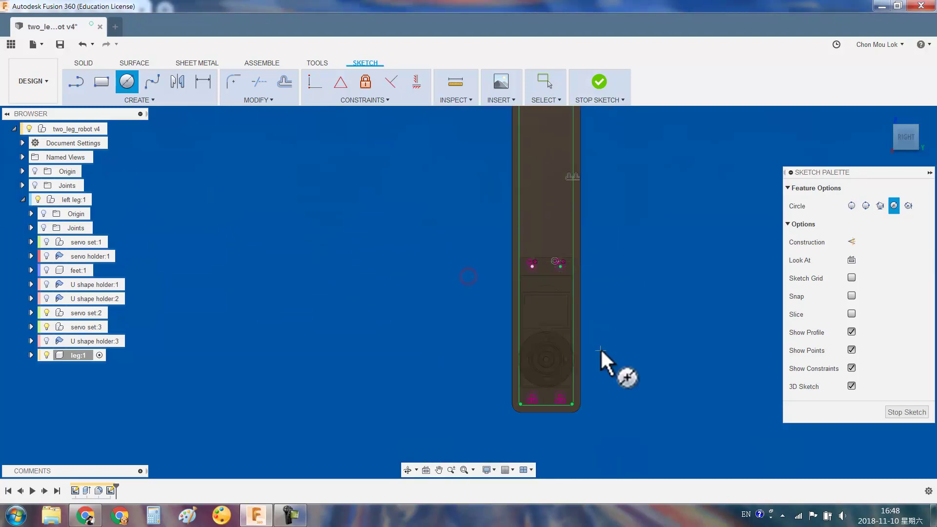
pyautogui.scroll(5, 513, 341)
# Draw a line across the leg's width near its lower end
pyautogui.press('l')
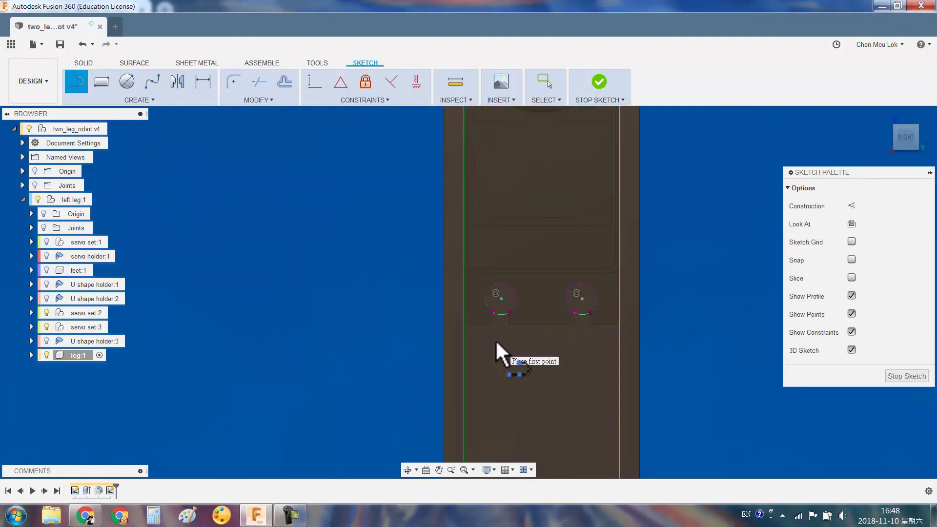
pyautogui.scroll(-3, 496, 339)
pyautogui.scroll(2, 479, 299)
pyautogui.scroll(2, 439, 373)
pyautogui.scroll(3, 444, 362)
pyautogui.click(430, 385)
pyautogui.scroll(-2, 537, 384)
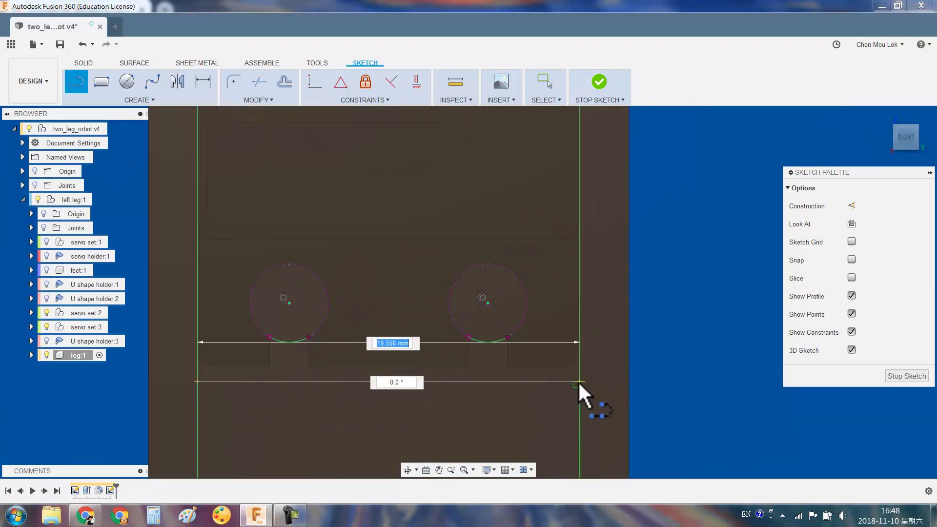
pyautogui.click(579, 381)
pyautogui.press('Escape')
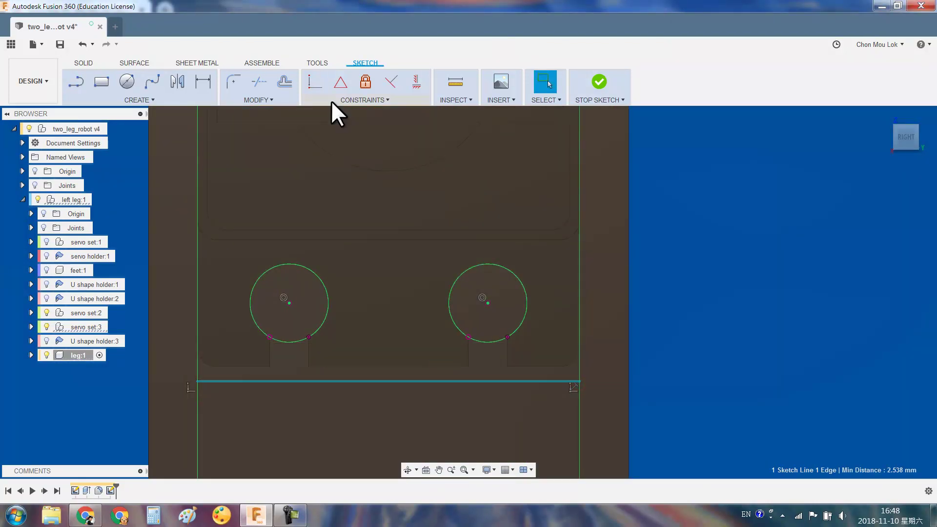
pyautogui.click(329, 126)
pyautogui.scroll(-2, 504, 348)
pyautogui.scroll(-2, 507, 361)
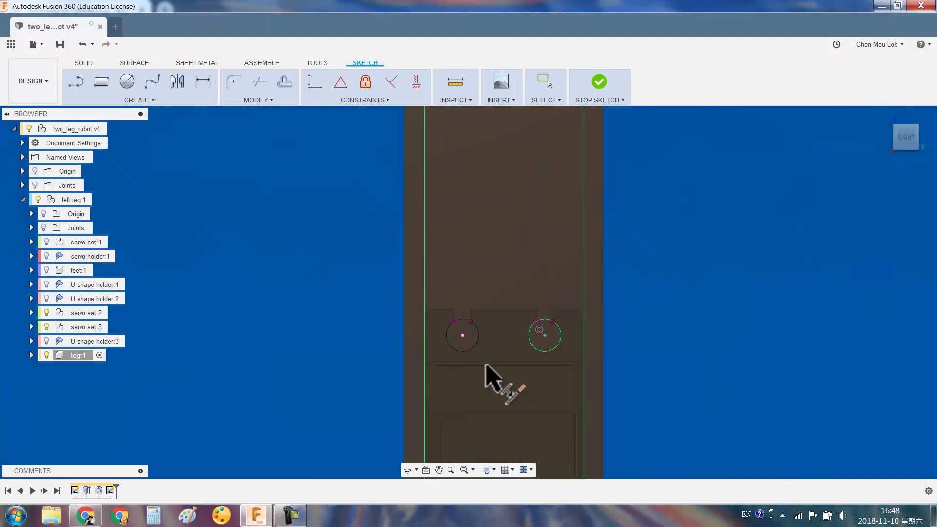
pyautogui.scroll(2, 441, 336)
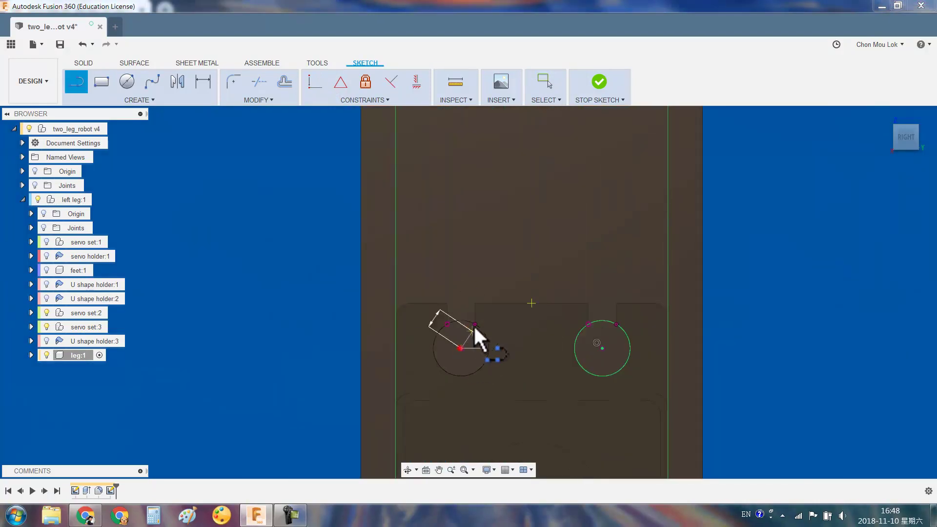
# Draw a circle on the left hole and a horizontally constrained line spanning the leg
pyautogui.press('c')
pyautogui.click(461, 348)
pyautogui.click(475, 325)
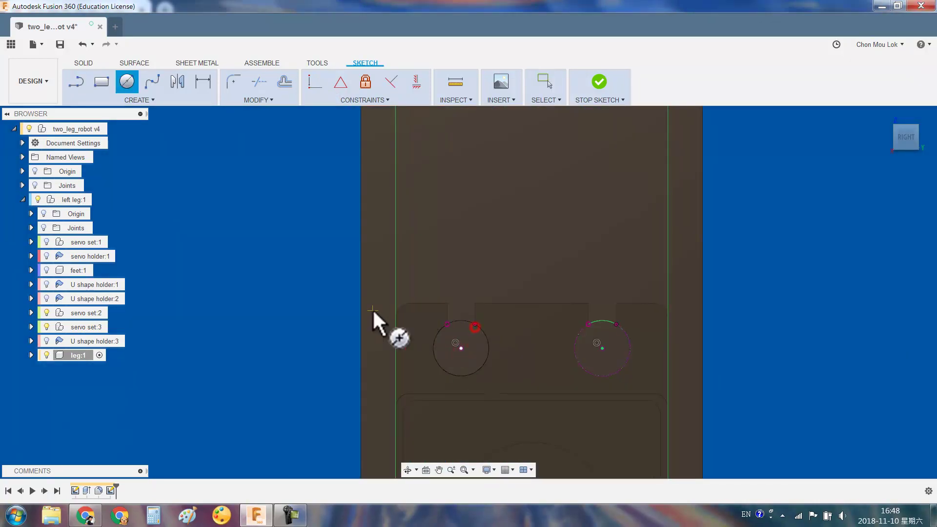
pyautogui.press('l')
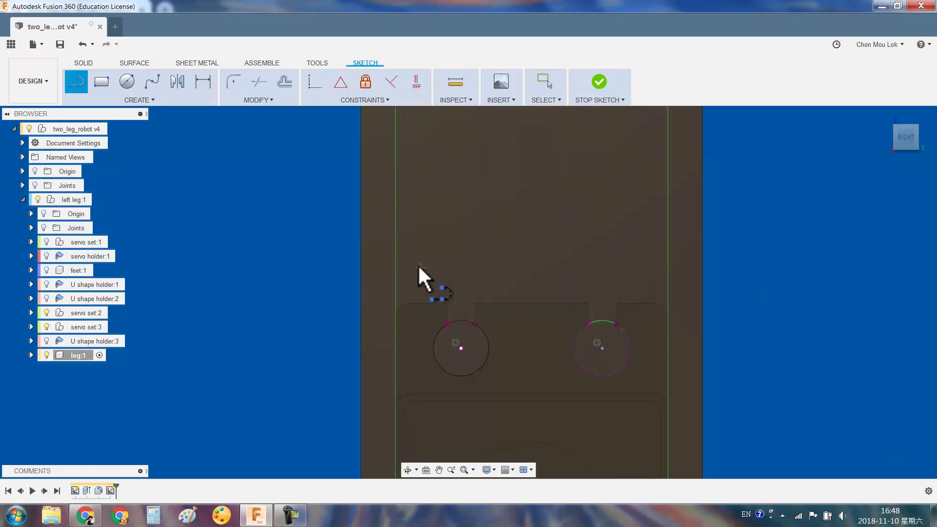
pyautogui.click(398, 266)
pyautogui.click(669, 265)
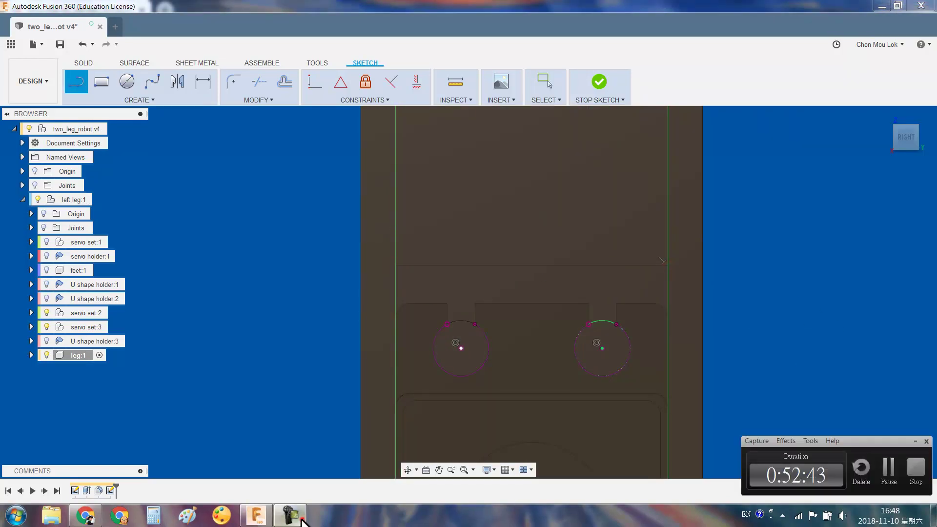
pyautogui.press('Escape')
pyautogui.click(502, 264)
pyautogui.keyDown('ctrl'); pyautogui.click(509, 302); pyautogui.keyUp('ctrl')
pyautogui.click(324, 73)
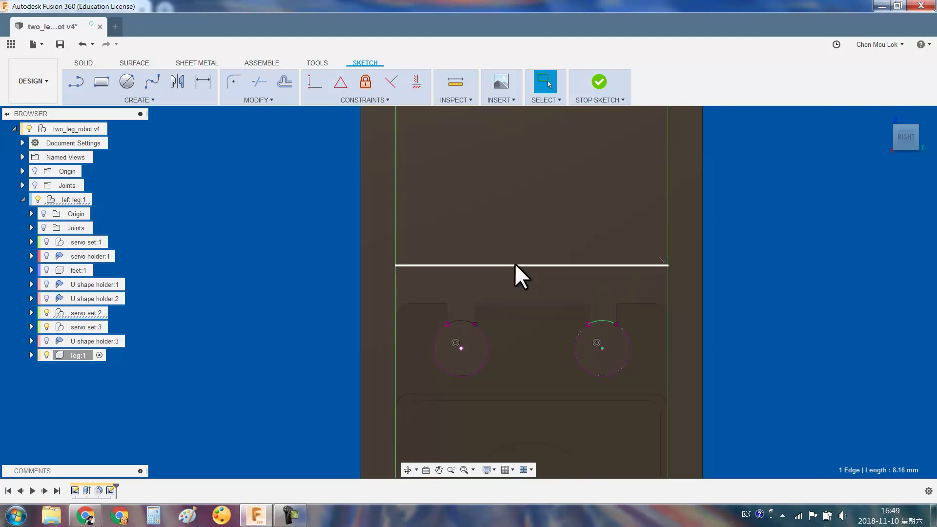
# Project the leg body's edge into the sketch with the Project command
pyautogui.keyDown('ctrl'); pyautogui.click(515, 265); pyautogui.keyUp('ctrl')
pyautogui.keyDown('ctrl'); pyautogui.click(514, 300); pyautogui.keyUp('ctrl')
pyautogui.click(326, 97)
pyautogui.press('Escape')
pyautogui.write('spro')
pyautogui.press('Return')
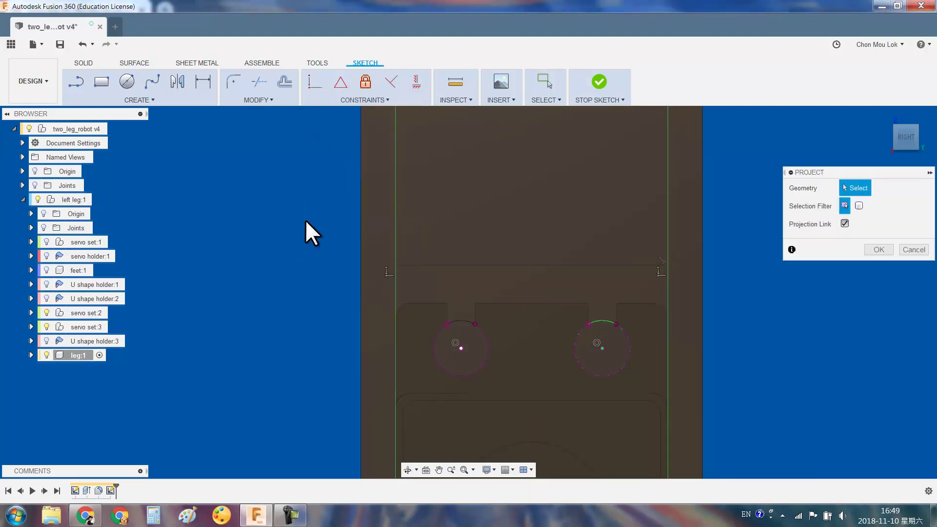
pyautogui.click(529, 302)
pyautogui.press('Return')
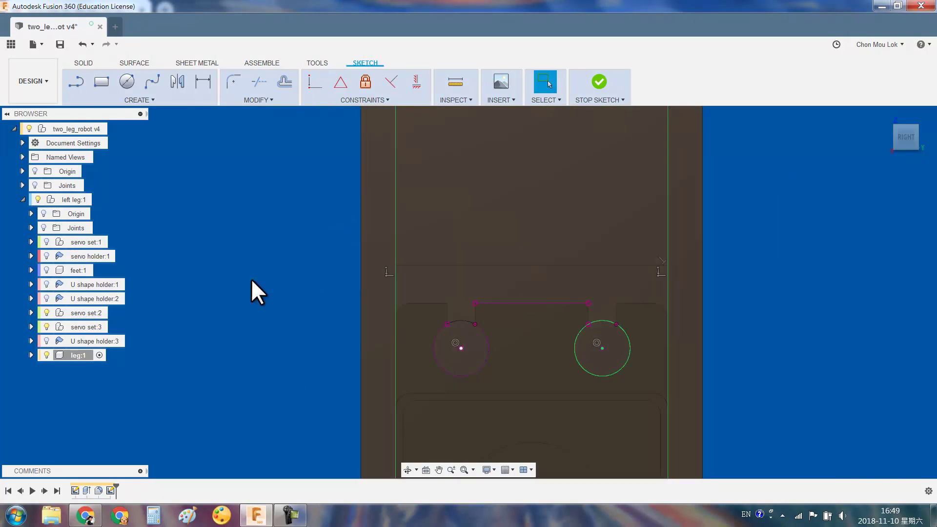
# Constrain the top horizontal line to the projected line, then undo that unwanted constraint
pyautogui.click(466, 265)
pyautogui.keyDown('ctrl'); pyautogui.click(512, 303); pyautogui.keyUp('ctrl')
pyautogui.click(344, 101)
pyautogui.click(334, 127)
pyautogui.scroll(-5, 741, 292)
pyautogui.scroll(-5, 725, 313)
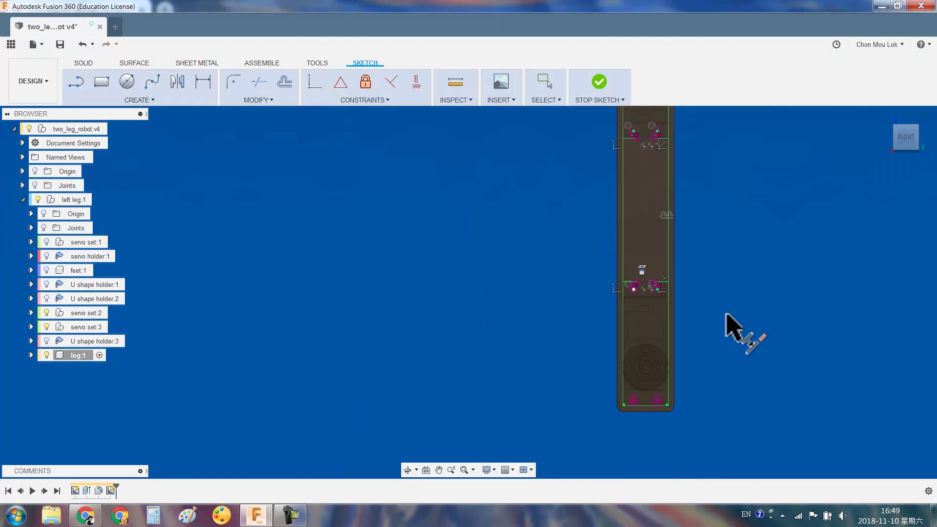
pyautogui.scroll(3, 572, 262)
pyautogui.scroll(-5, 561, 274)
pyautogui.scroll(6, 488, 293)
pyautogui.hotkey('ctrl', 'z')
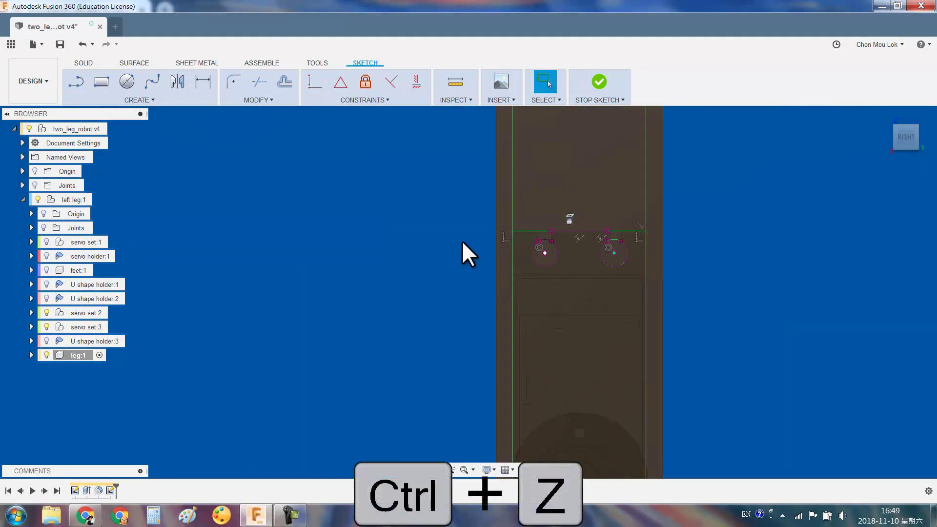
pyautogui.scroll(-3, 462, 238)
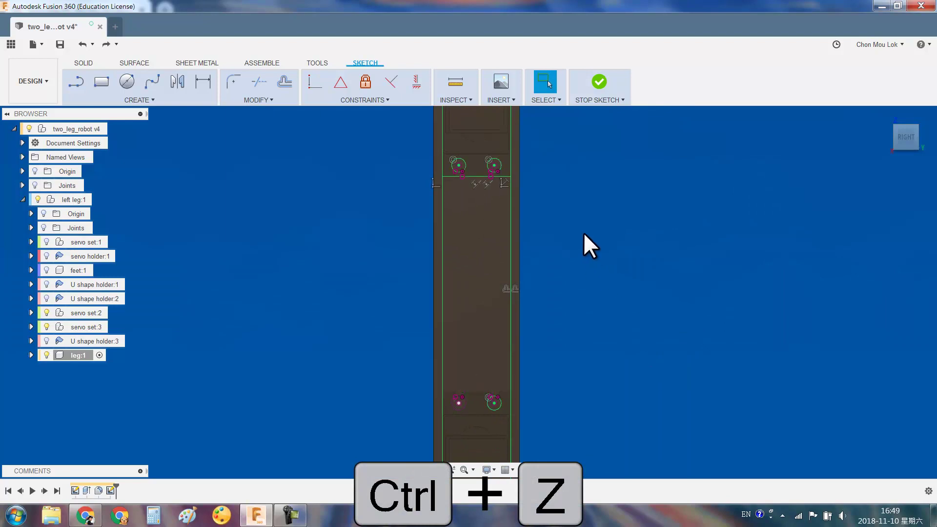
pyautogui.scroll(2, 474, 251)
pyautogui.scroll(2, 462, 291)
# Apply a constraint between the horizontal sketch line and the body edge
pyautogui.click(463, 291)
pyautogui.keyDown('ctrl'); pyautogui.click(453, 209); pyautogui.keyUp('ctrl')
pyautogui.click(365, 100)
pyautogui.click(323, 124)
pyautogui.scroll(-3, 606, 274)
pyautogui.scroll(-2, 586, 293)
pyautogui.scroll(4, 527, 283)
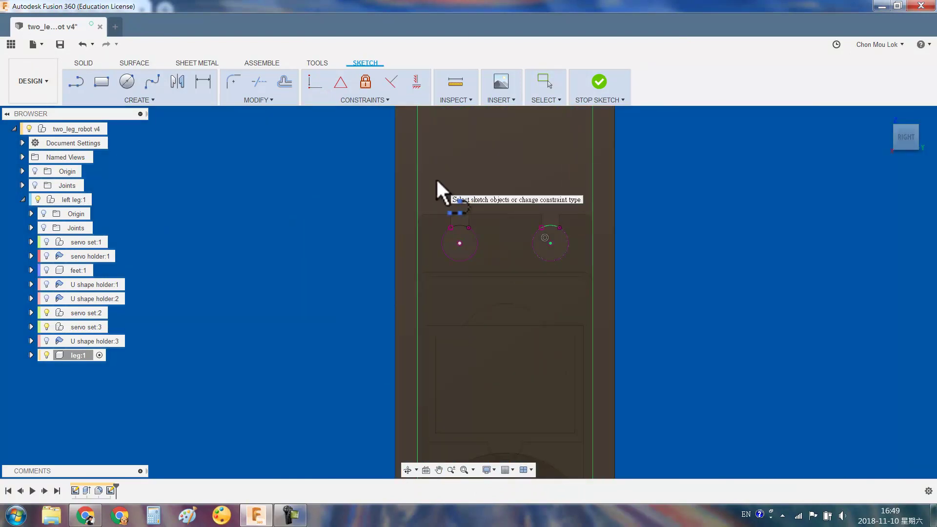
# Draw a horizontal line across the leg and make it collinear with the lower edge
pyautogui.press('l')
pyautogui.click(419, 181)
pyautogui.click(592, 181)
pyautogui.press('Escape')
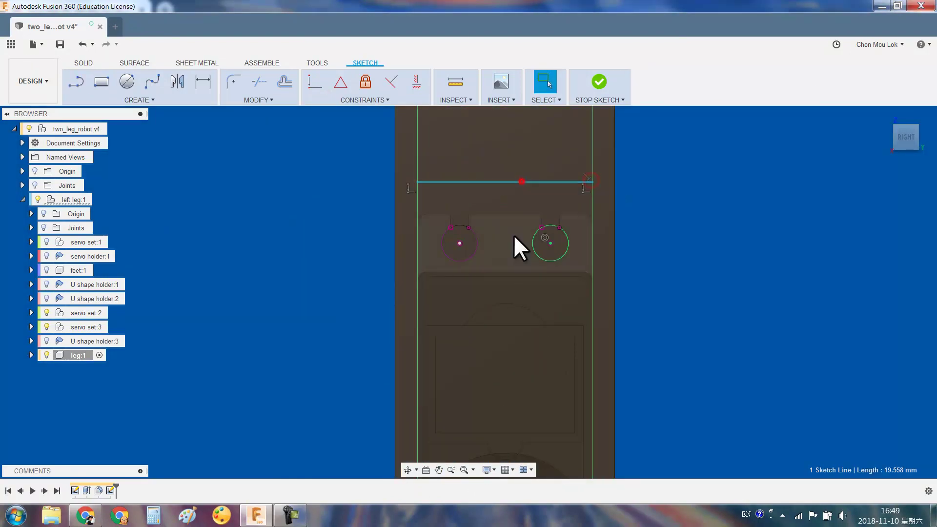
pyautogui.keyDown('shift'); pyautogui.click(501, 269); pyautogui.keyUp('shift')
pyautogui.click(337, 100)
pyautogui.click(331, 124)
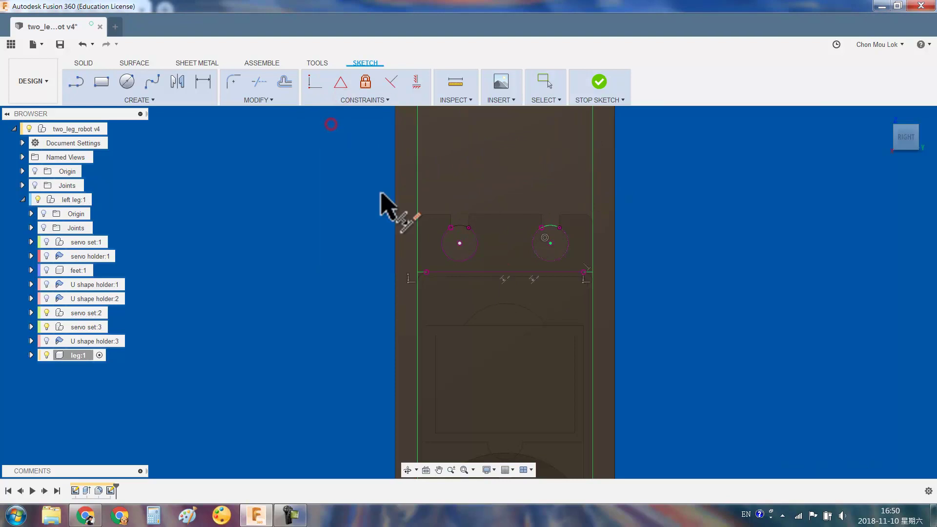
pyautogui.scroll(-3, 532, 350)
pyautogui.scroll(4, 391, 352)
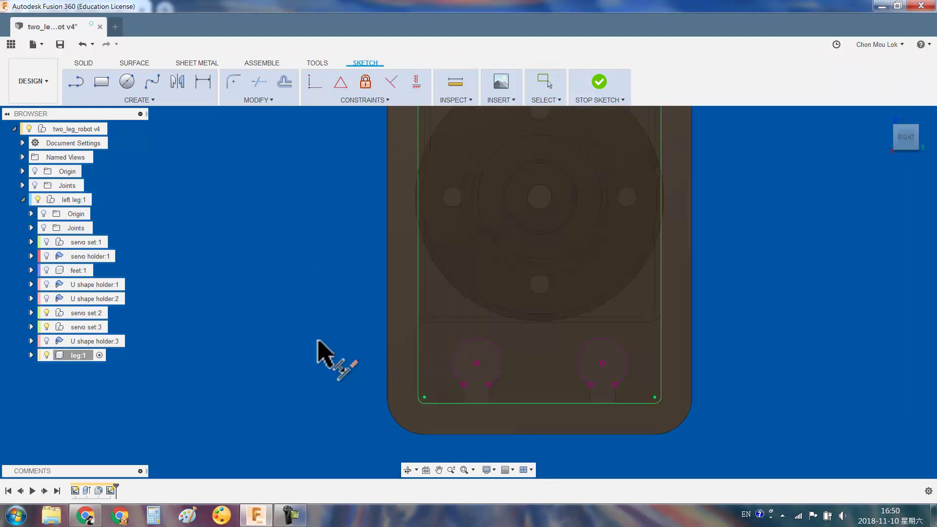
# Draw a second line between the leg's edges and constrain the two lines perpendicular
pyautogui.click(419, 331)
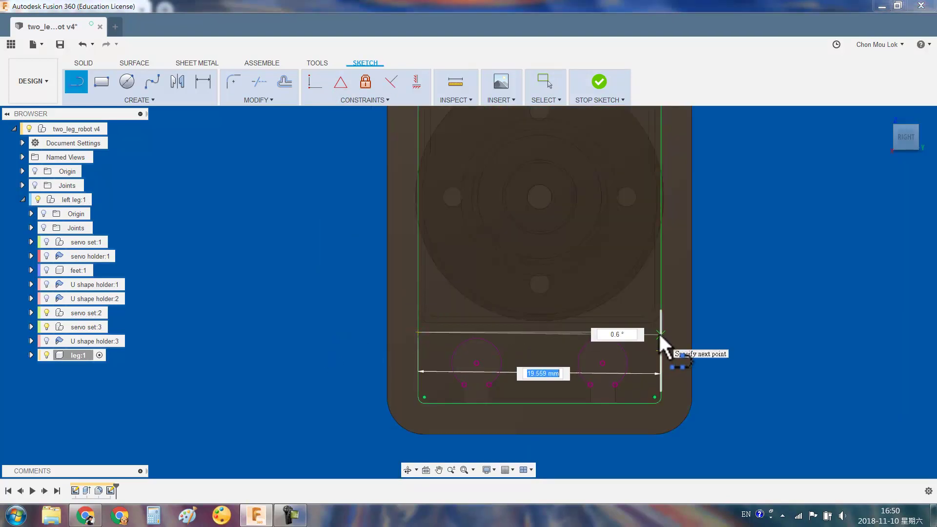
pyautogui.scroll(3, 659, 331)
pyautogui.click(662, 345)
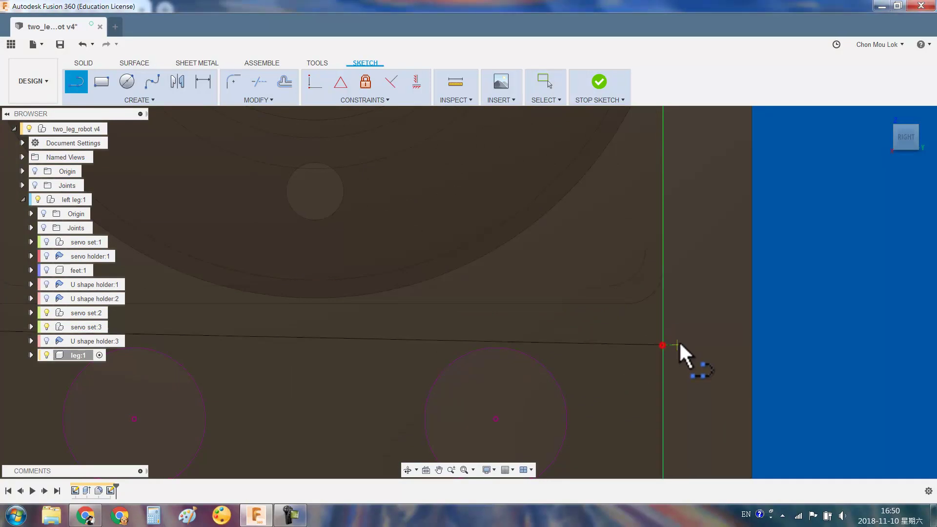
pyautogui.press('Escape')
pyautogui.keyDown('ctrl'); pyautogui.click(662, 293); pyautogui.keyUp('ctrl')
pyautogui.click(326, 102)
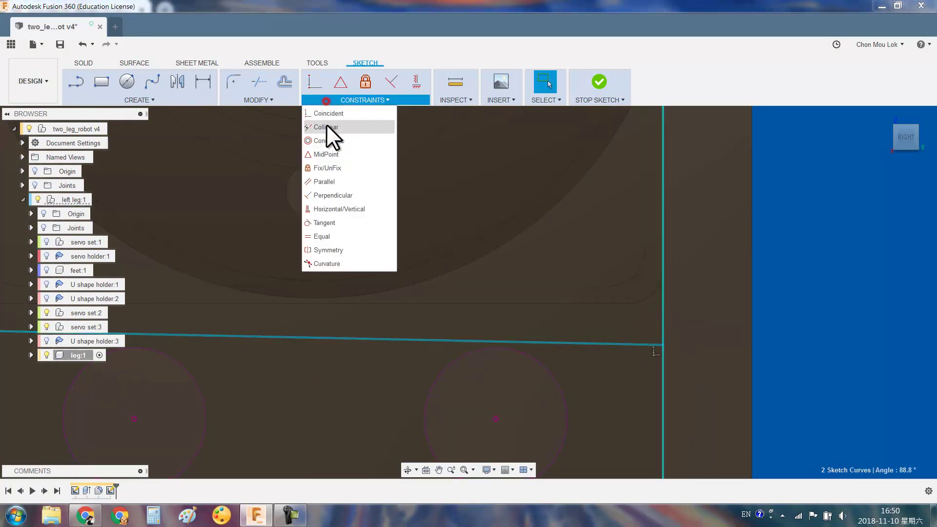
pyautogui.click(321, 198)
pyautogui.press('Escape')
# Make the horizontal sketch line collinear with the body edge
pyautogui.click(384, 336)
pyautogui.keyDown('ctrl'); pyautogui.click(391, 304); pyautogui.keyUp('ctrl')
pyautogui.click(322, 99)
pyautogui.click(321, 126)
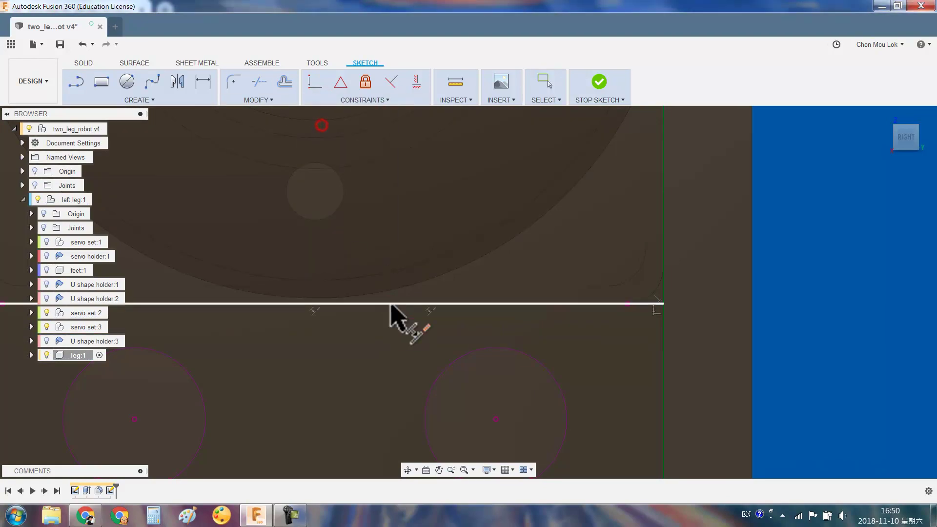
pyautogui.scroll(-5, 391, 314)
pyautogui.scroll(4, 503, 293)
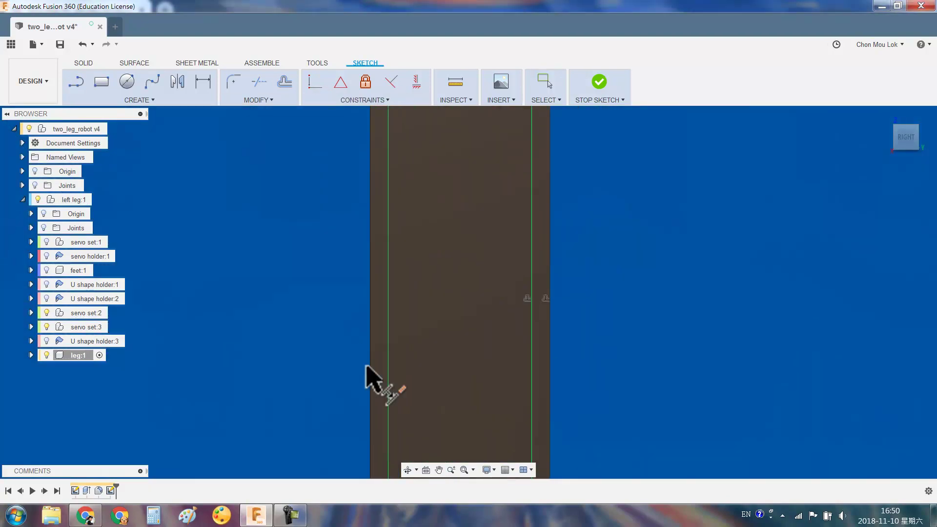
pyautogui.scroll(2, 367, 377)
# Draw a line across the leg near the upper holes, coincident with the edge
pyautogui.moveTo(452, 210); pyautogui.dragTo(335, 222, button='middle')
pyautogui.scroll(3, 390, 210)
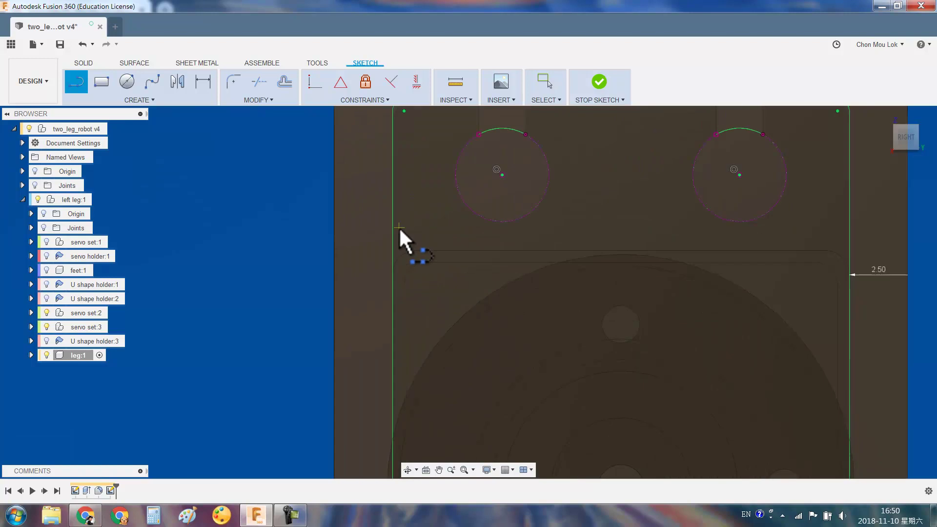
pyautogui.click(392, 230)
pyautogui.click(849, 230)
pyautogui.press('Escape')
pyautogui.click(604, 229)
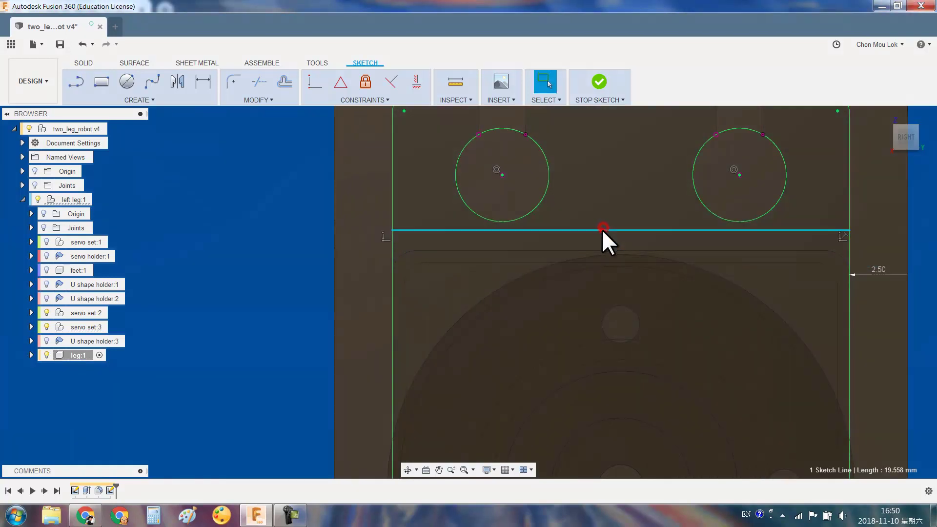
pyautogui.click(597, 250)
pyautogui.click(337, 100)
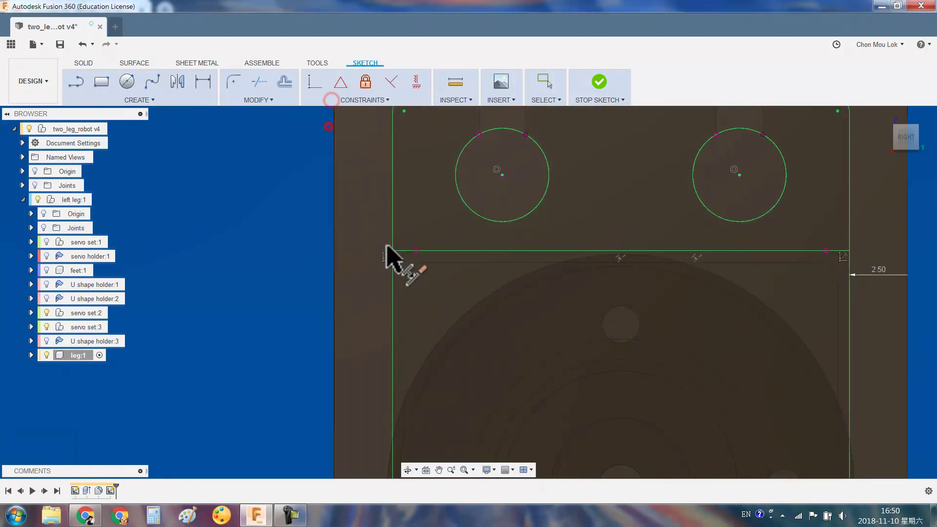
pyautogui.scroll(-5, 329, 299)
pyautogui.scroll(-3, 548, 397)
pyautogui.scroll(2, 557, 366)
pyautogui.scroll(2, 541, 359)
pyautogui.scroll(3, 488, 342)
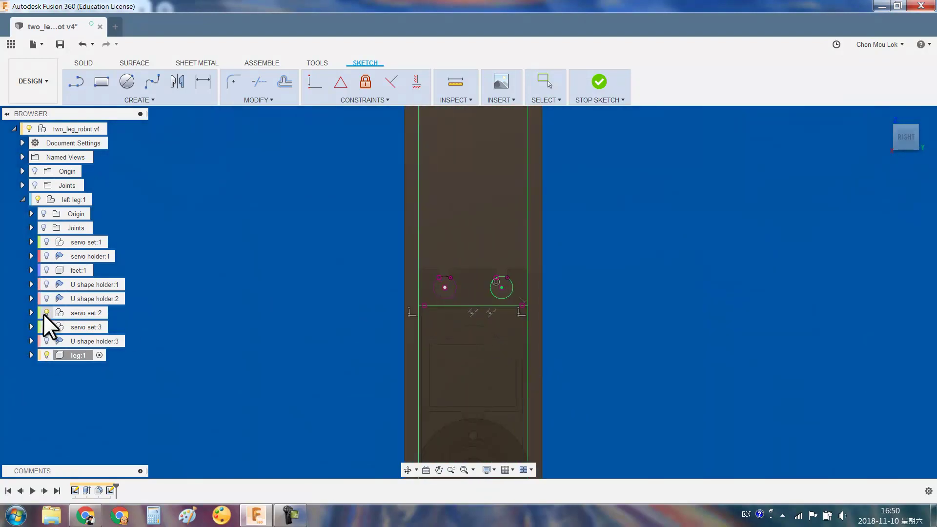
pyautogui.scroll(-1, 473, 361)
# Start an extrusion of a lower profile plus the middle rectangle profile
pyautogui.click(472, 361)
pyautogui.press('e')
pyautogui.moveTo(408, 395)
pyautogui.mouseDown(button='middle')
pyautogui.moveTo(424, 222)
pyautogui.moveTo(423, 242)
pyautogui.mouseUp(button='middle')
pyautogui.click(424, 222)
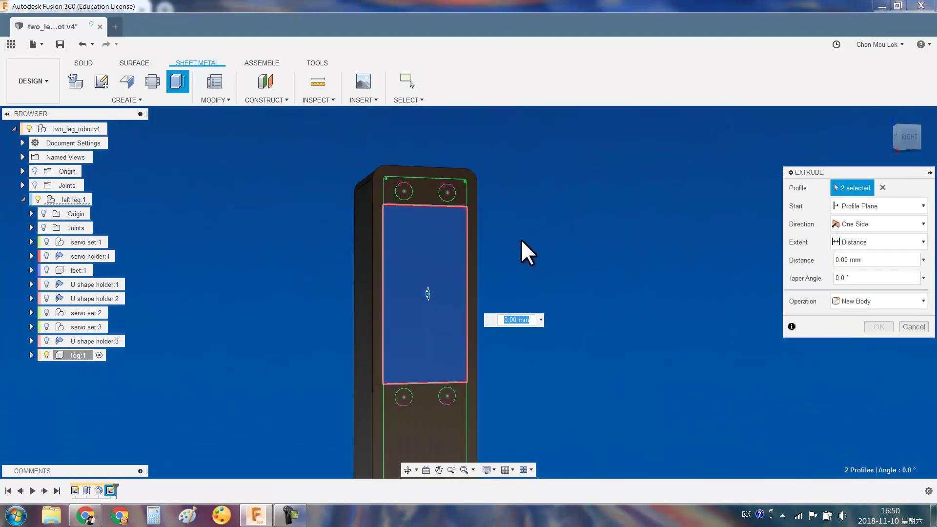
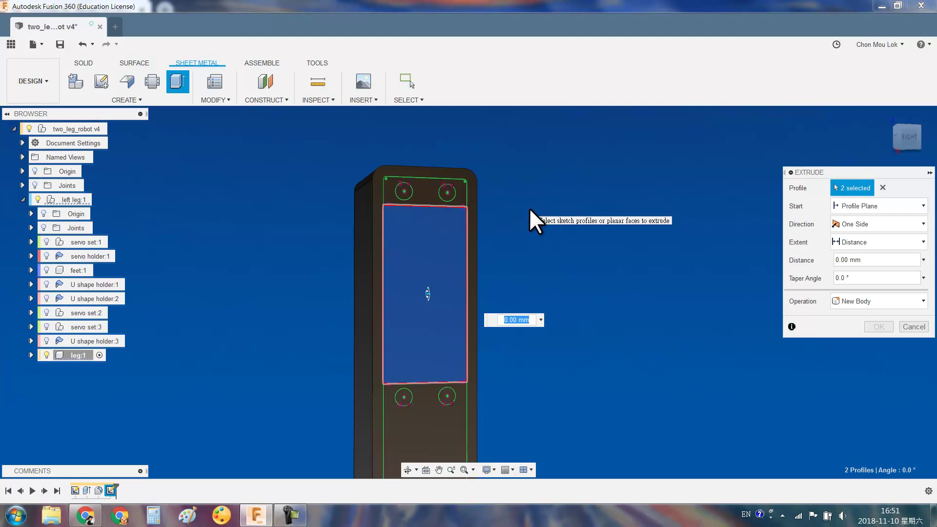
# Cut the two servo pockets to the leg's side face with a To Object extent, offset -2.5
pyautogui.click(859, 242)
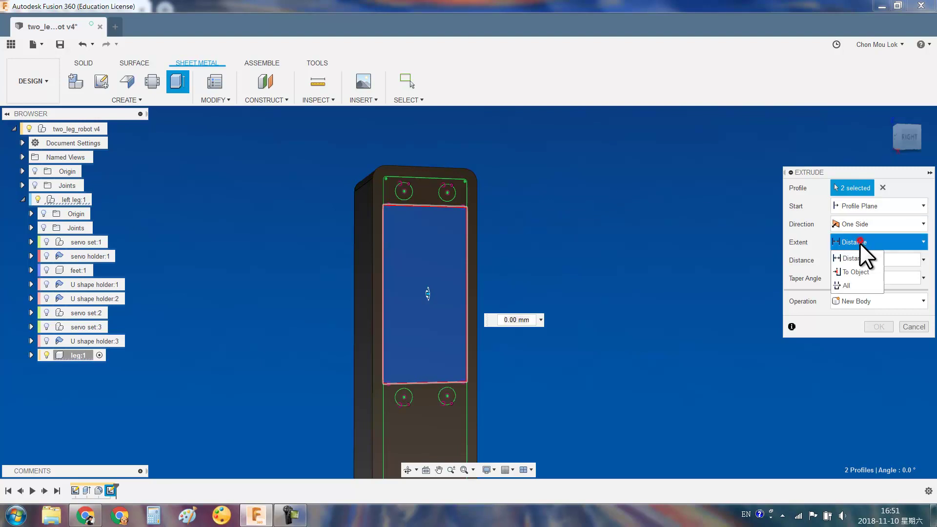
pyautogui.click(854, 266)
pyautogui.keyDown('shift'); pyautogui.moveTo(486, 253); pyautogui.dragTo(435, 268, button='middle'); pyautogui.keyUp('shift')
pyautogui.click(436, 271)
pyautogui.write('-2.5')
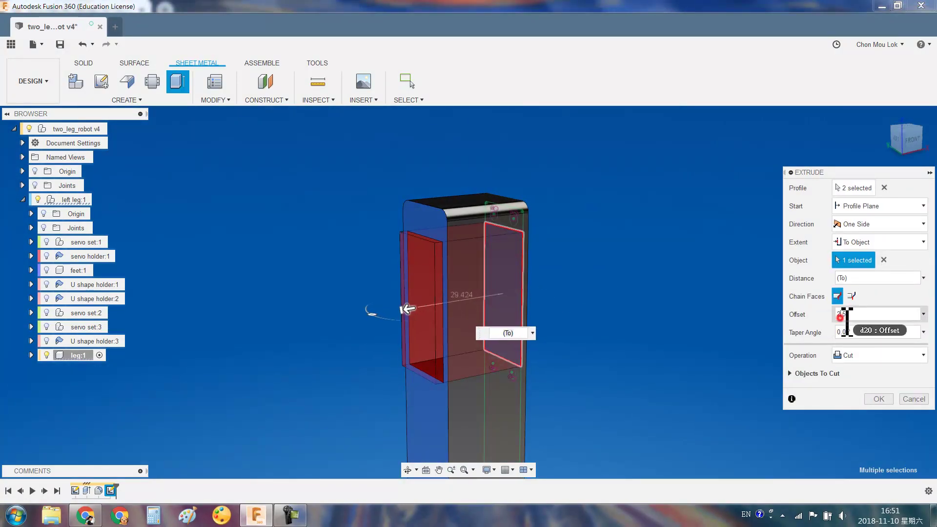
pyautogui.keyDown('shift'); pyautogui.moveTo(623, 354); pyautogui.dragTo(508, 278, button='middle'); pyautogui.keyUp('shift')
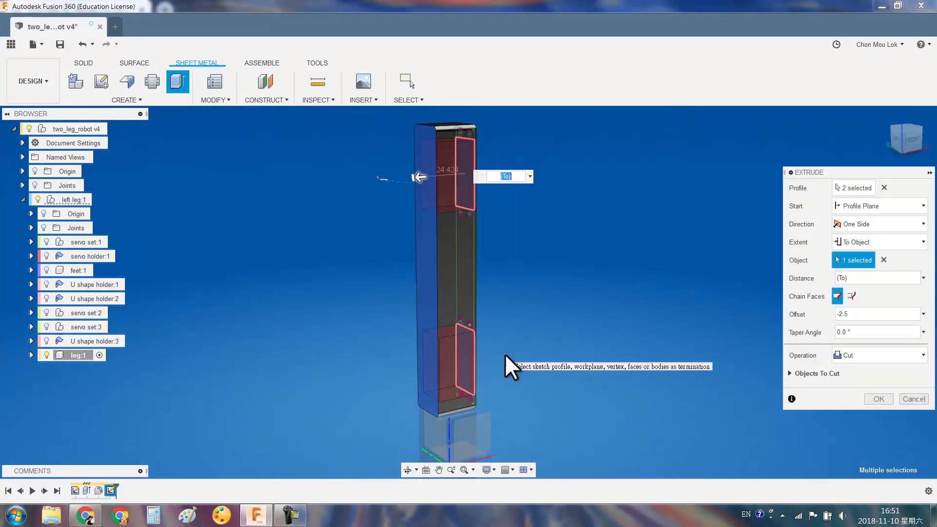
pyautogui.press('Return')
pyautogui.moveTo(464, 146)
pyautogui.keyDown('shift'); pyautogui.mouseDown(button='middle')
pyautogui.moveTo(459, 256)
pyautogui.moveTo(446, 257)
pyautogui.mouseUp(button='middle'); pyautogui.keyUp('shift')
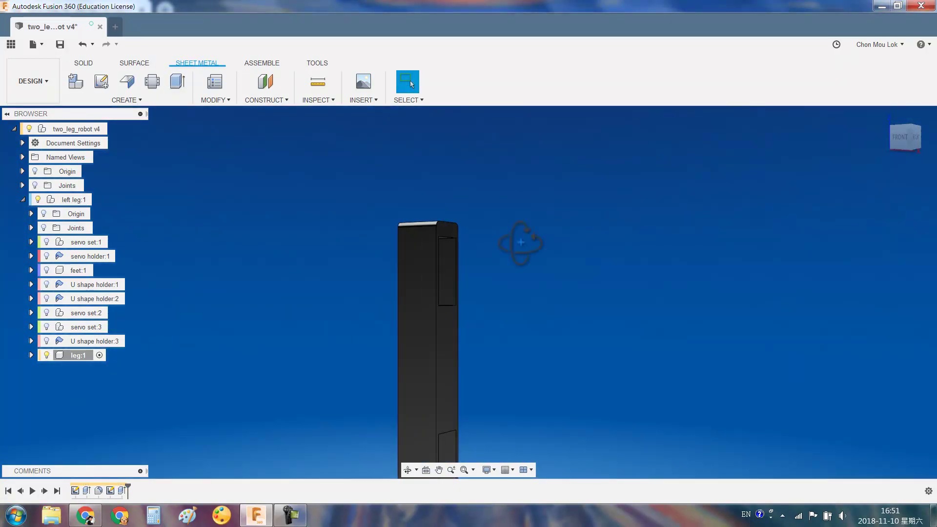
pyautogui.keyDown('shift'); pyautogui.moveTo(521, 243); pyautogui.dragTo(414, 293, button='middle'); pyautogui.keyUp('shift')
# Make Sketch2 visible on the leg from the Browser
pyautogui.click(31, 355)
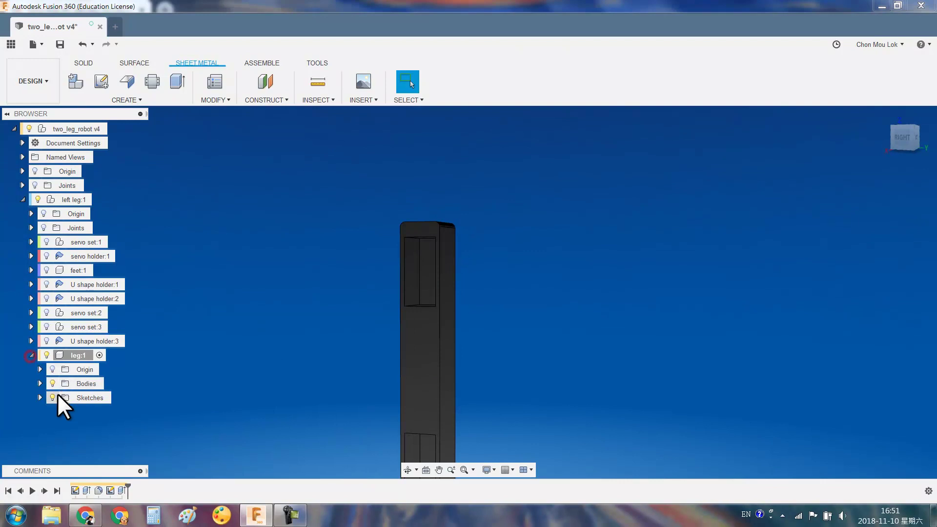
pyautogui.click(41, 398)
pyautogui.click(60, 426)
pyautogui.scroll(2, 395, 252)
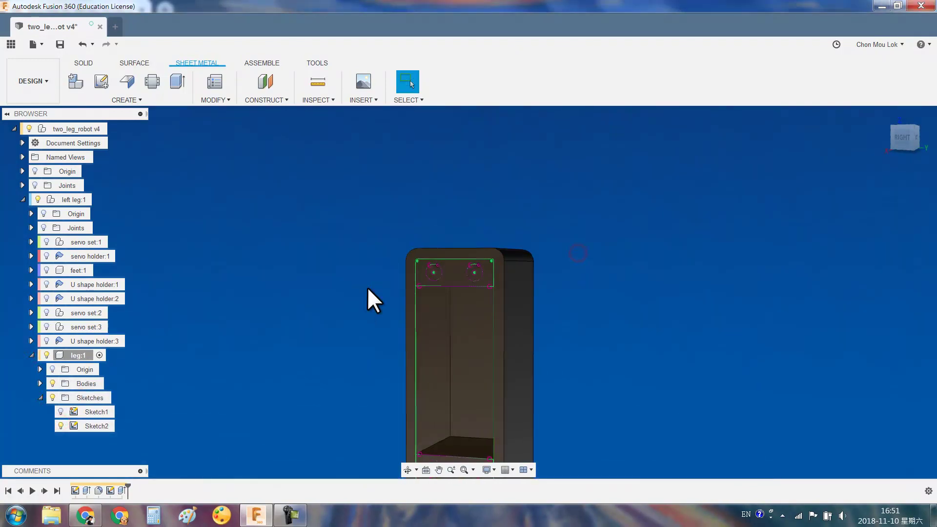
pyautogui.scroll(2, 371, 298)
pyautogui.scroll(2, 444, 303)
# Try extruding the circle profiles, then cancel because one circle is missing
pyautogui.click(511, 293)
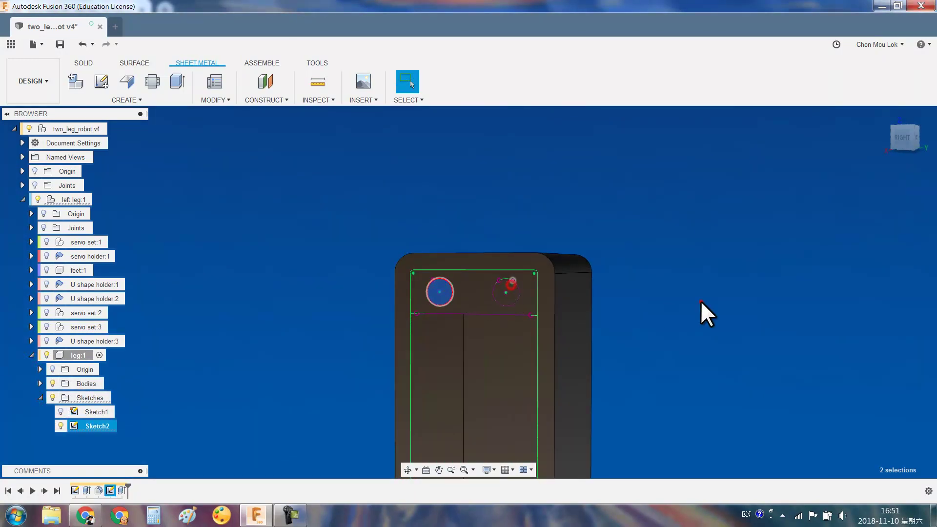
pyautogui.press('e')
pyautogui.scroll(-3, 488, 302)
pyautogui.click(507, 352)
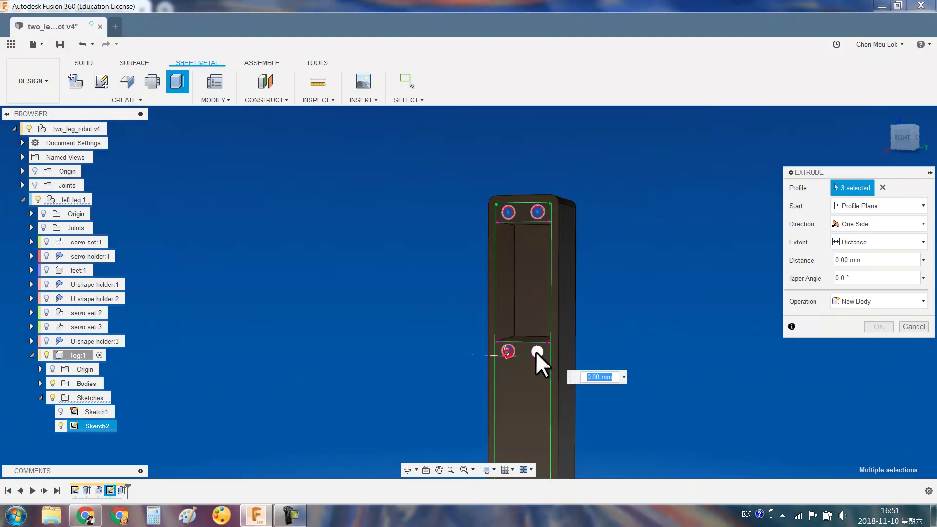
pyautogui.scroll(-2, 588, 244)
pyautogui.scroll(3, 549, 335)
pyautogui.moveTo(576, 341); pyautogui.dragTo(560, 394, button='middle')
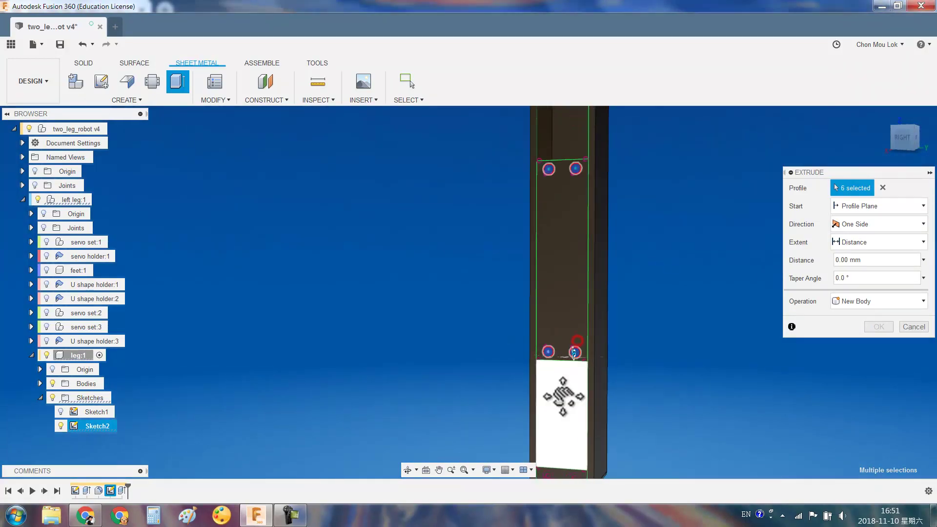
pyautogui.scroll(-2, 551, 370)
pyautogui.click(552, 370)
pyautogui.click(593, 369)
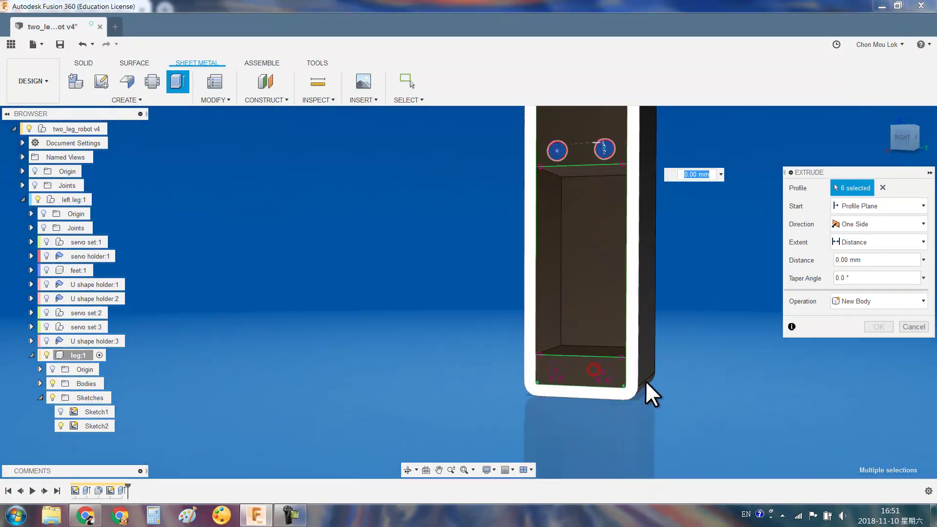
pyautogui.scroll(3, 606, 371)
pyautogui.scroll(3, 604, 376)
pyautogui.click(913, 327)
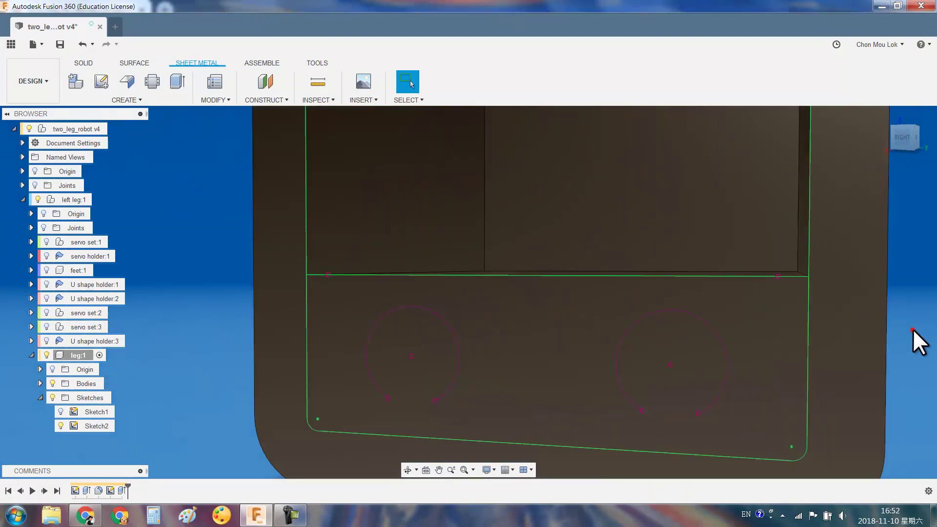
# Draw the missing circle in Sketch2 to match the existing one
pyautogui.doubleClick(111, 490)
pyautogui.press('c')
pyautogui.click(526, 326)
pyautogui.click(698, 326)
pyautogui.click(716, 356)
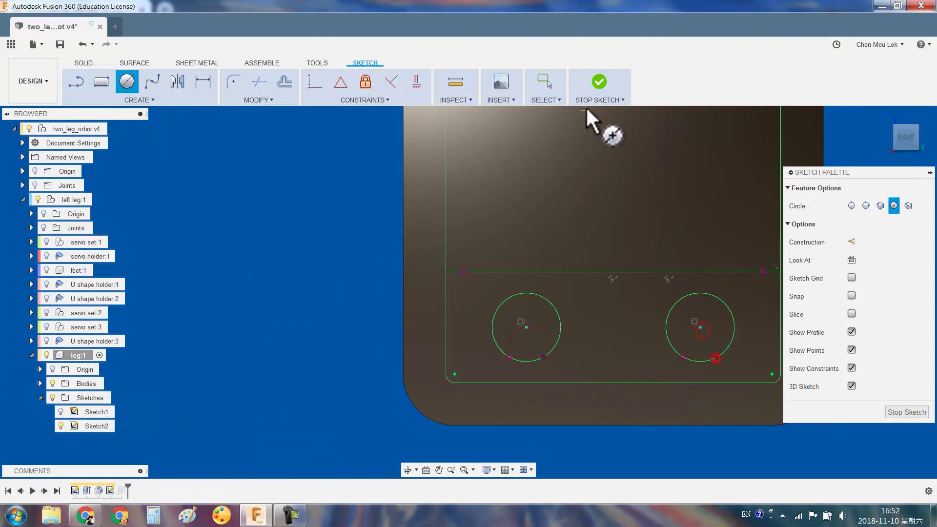
# Select all the top and bottom circle profiles for extrusion
pyautogui.click(599, 82)
pyautogui.press('e')
pyautogui.click(390, 374)
pyautogui.click(651, 318)
pyautogui.scroll(-5, 651, 317)
pyautogui.scroll(2, 613, 273)
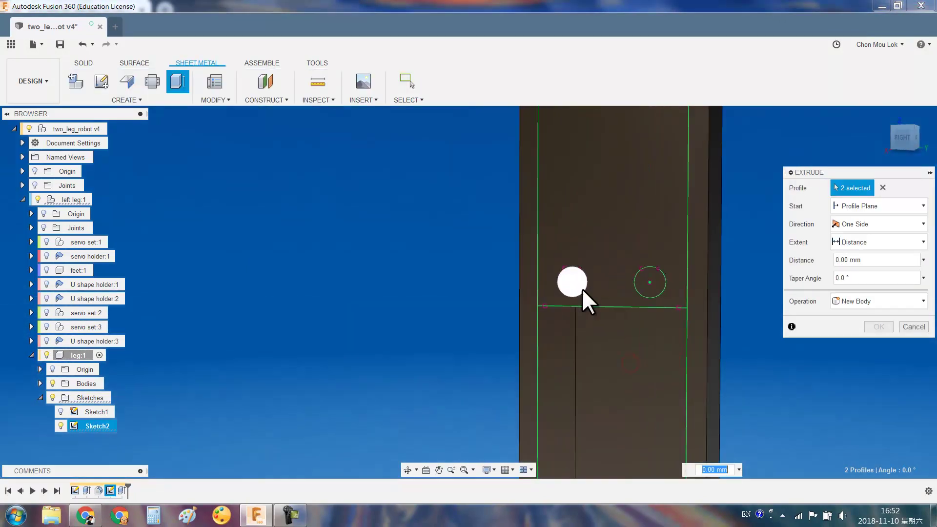
pyautogui.scroll(-3, 651, 293)
pyautogui.scroll(3, 561, 272)
pyautogui.click(559, 272)
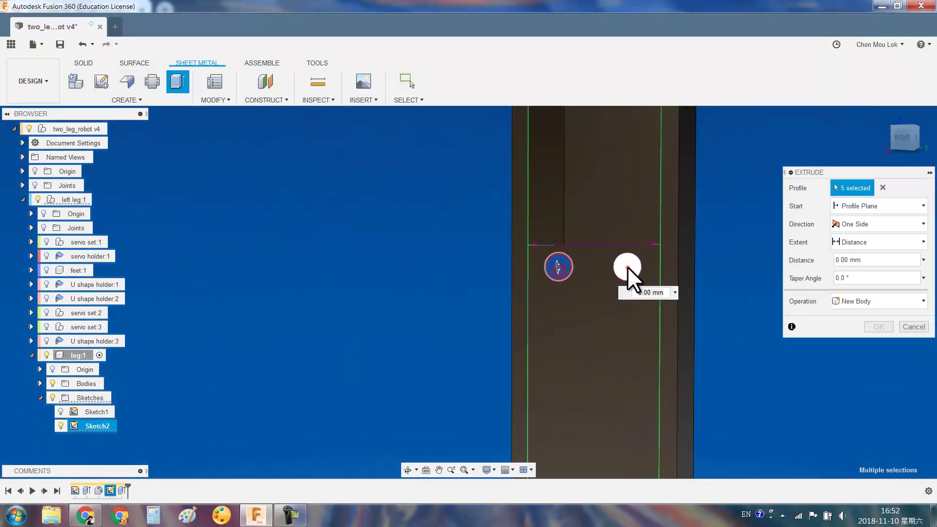
pyautogui.click(628, 268)
pyautogui.click(546, 227)
pyautogui.click(618, 227)
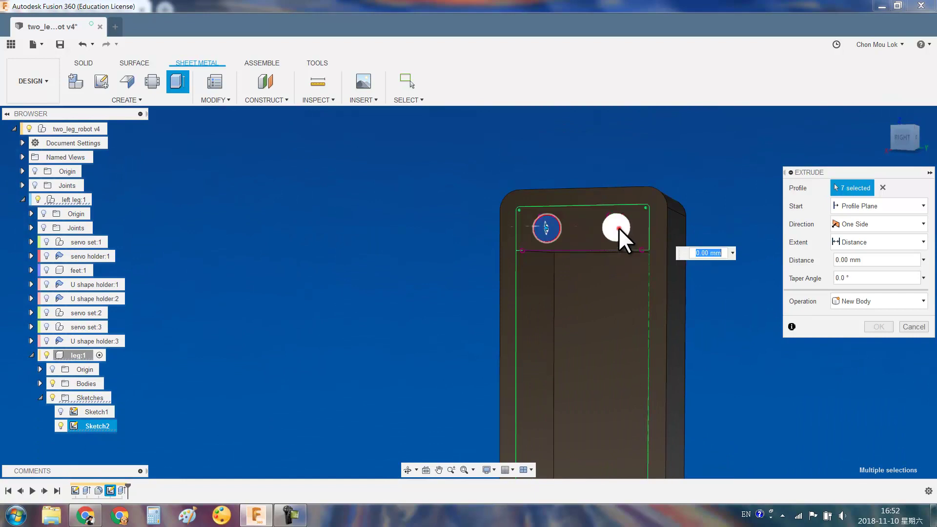
# Drag the circle extrude into the leg as a 19 mm deep cut
pyautogui.keyDown('shift'); pyautogui.moveTo(752, 247); pyautogui.dragTo(649, 191, button='middle'); pyautogui.keyUp('shift')
pyautogui.moveTo(649, 190); pyautogui.dragTo(732, 224)
pyautogui.moveTo(732, 224)
pyautogui.keyDown('shift'); pyautogui.mouseDown(button='middle')
pyautogui.moveTo(623, 225)
pyautogui.moveTo(586, 254)
pyautogui.mouseUp(button='middle'); pyautogui.keyUp('shift')
pyautogui.moveTo(586, 260); pyautogui.dragTo(619, 268)
pyautogui.scroll(-5, 726, 402)
pyautogui.scroll(-3, 673, 377)
# Confirm the hole cut and inspect the leg from bottom and side views
pyautogui.press('Return')
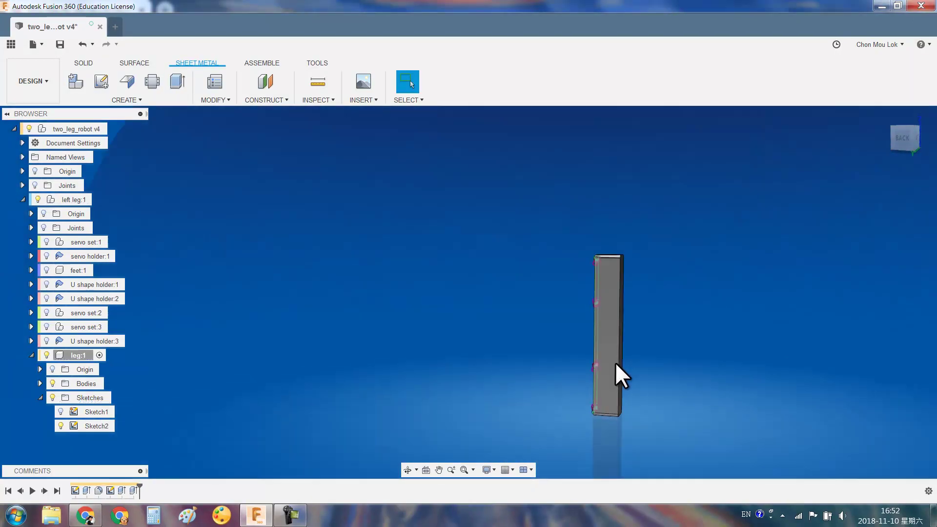
pyautogui.keyDown('shift'); pyautogui.moveTo(616, 366); pyautogui.dragTo(703, 327, button='middle'); pyautogui.keyUp('shift')
pyautogui.scroll(3, 626, 393)
pyautogui.click(622, 406)
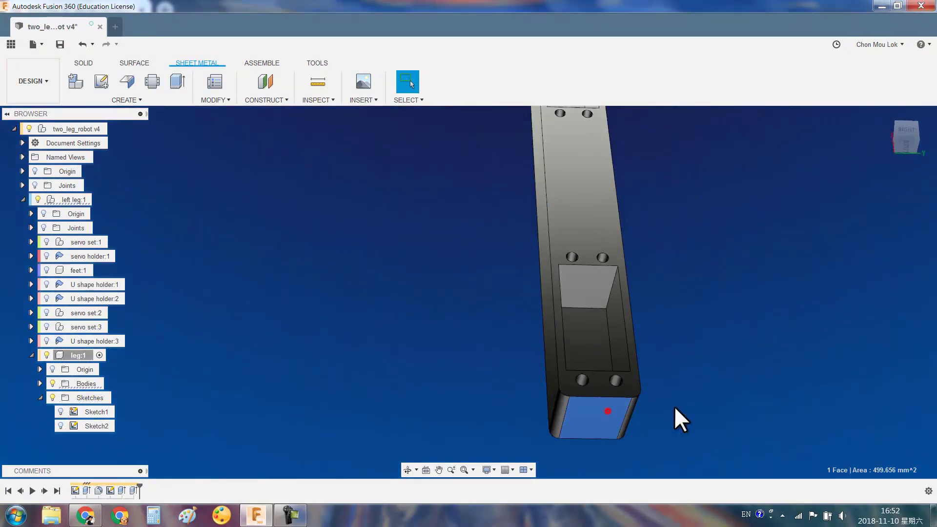
pyautogui.scroll(3, 675, 406)
pyautogui.click(907, 143)
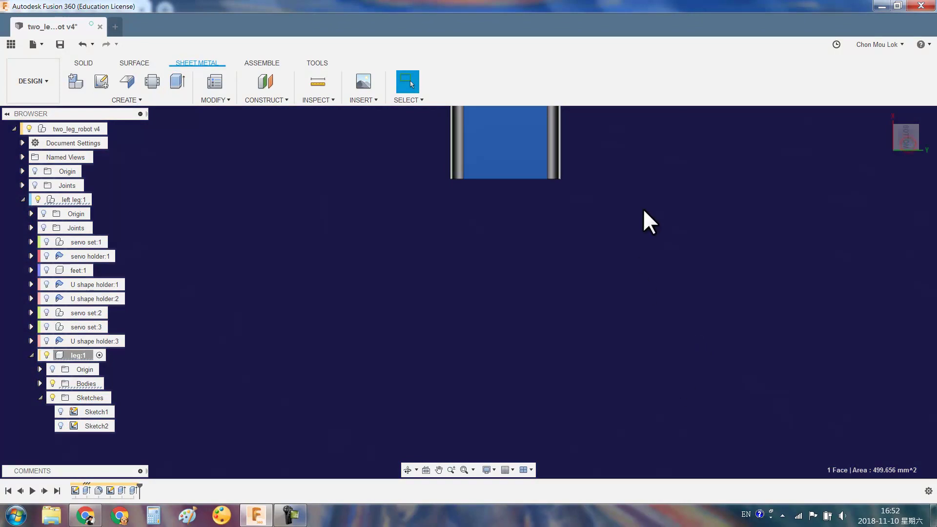
pyautogui.click(62, 326)
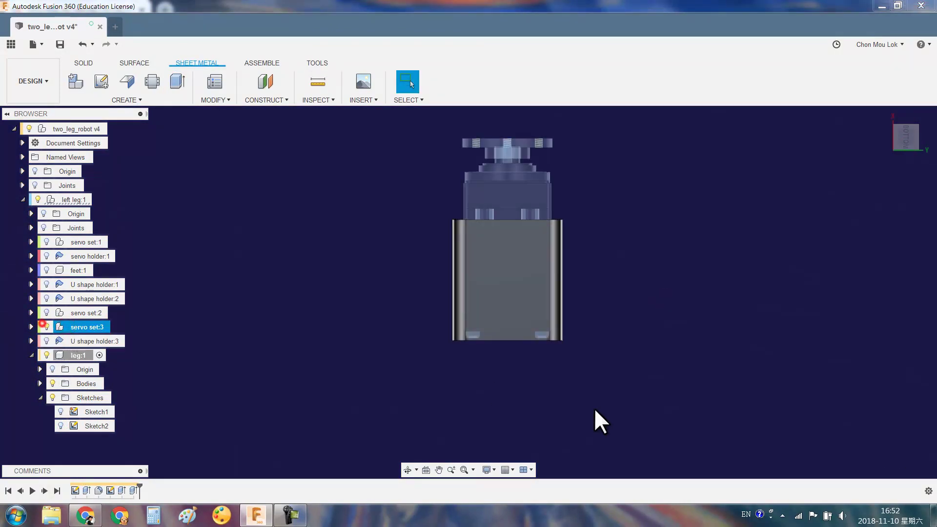
pyautogui.scroll(5, 561, 381)
pyautogui.keyDown('shift'); pyautogui.moveTo(531, 348); pyautogui.dragTo(537, 355, button='middle'); pyautogui.keyUp('shift')
pyautogui.click(916, 138)
pyautogui.moveTo(669, 262)
pyautogui.keyDown('shift'); pyautogui.mouseDown(button='middle')
pyautogui.moveTo(730, 348)
pyautogui.moveTo(481, 259)
pyautogui.moveTo(390, 368)
pyautogui.moveTo(462, 360)
pyautogui.moveTo(539, 374)
pyautogui.moveTo(513, 397)
pyautogui.mouseUp(button='middle'); pyautogui.keyUp('shift')
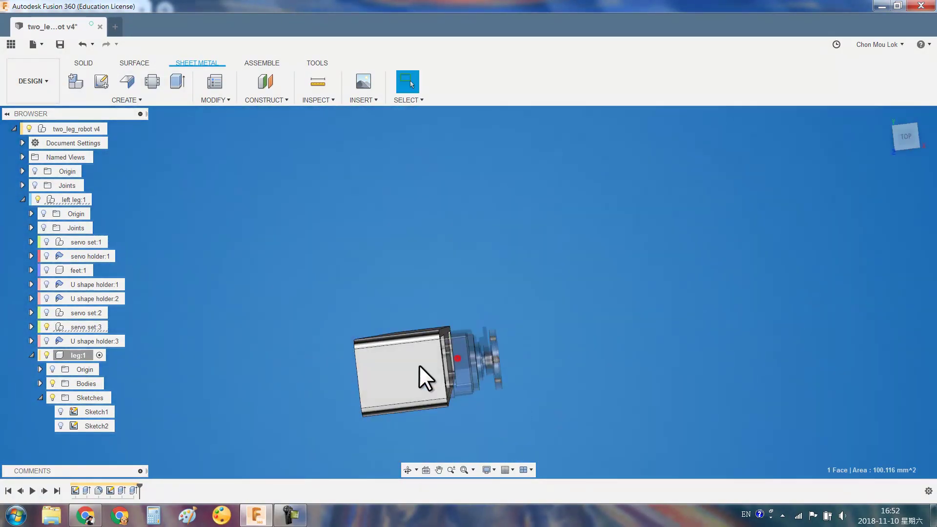
# Set leg:1 to a low opacity and orbit to inspect the servo fit
pyautogui.rightClick(78, 354)
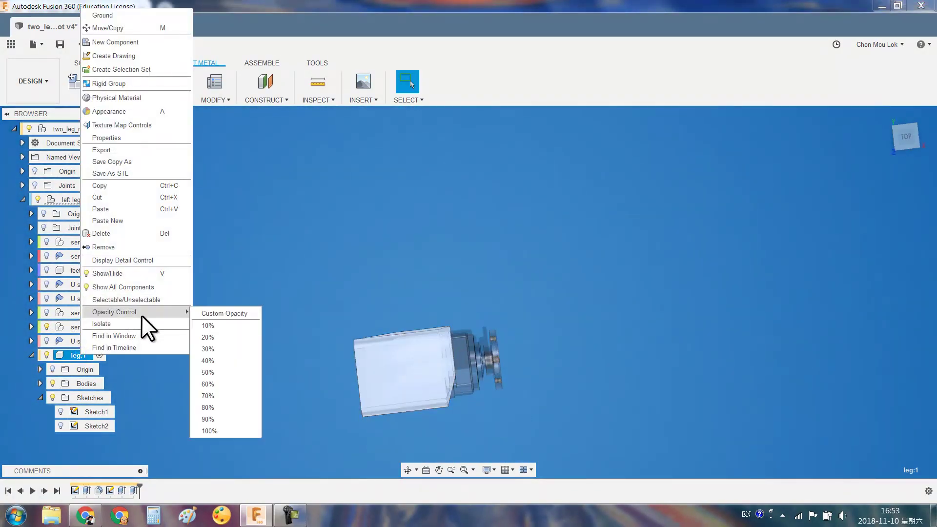
pyautogui.click(220, 375)
pyautogui.scroll(3, 394, 367)
pyautogui.click(906, 134)
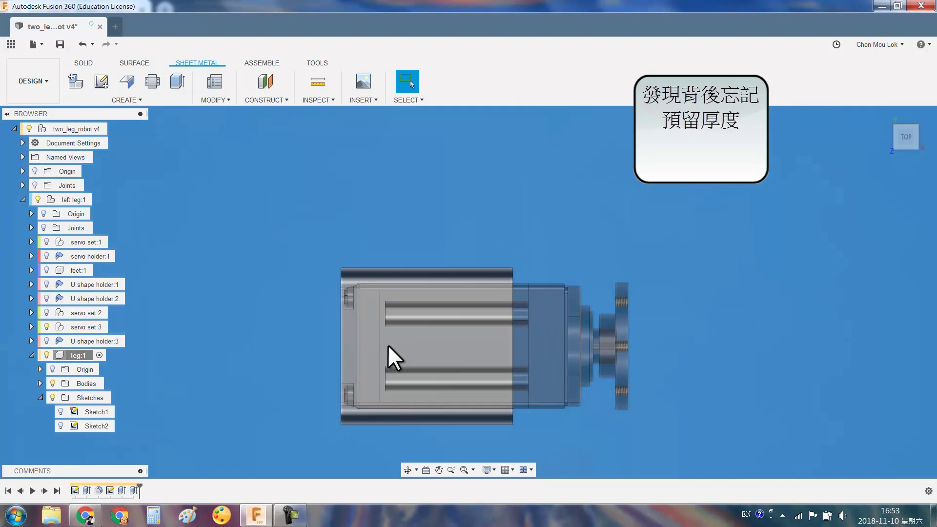
pyautogui.keyDown('shift'); pyautogui.moveTo(388, 344); pyautogui.dragTo(536, 287, button='middle'); pyautogui.keyUp('shift')
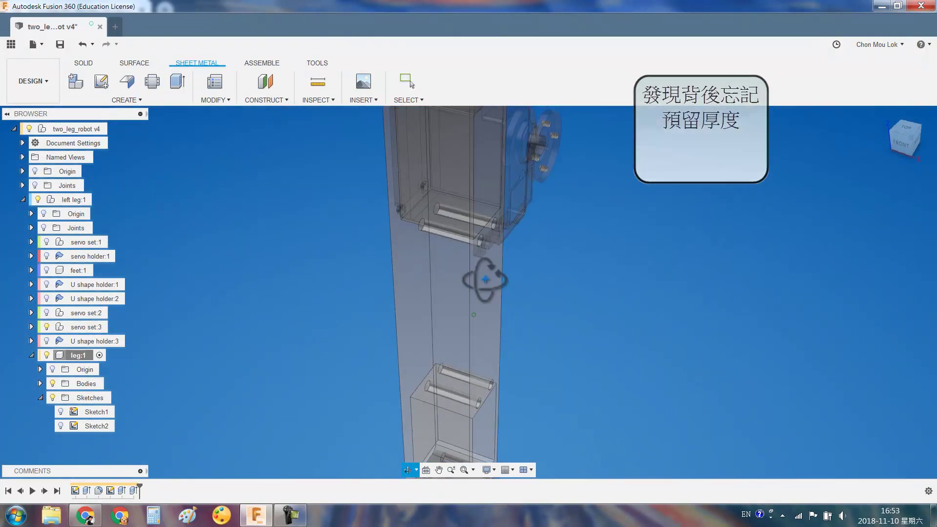
pyautogui.moveTo(537, 287)
pyautogui.keyDown('shift'); pyautogui.mouseDown(button='middle')
pyautogui.moveTo(494, 306)
pyautogui.moveTo(512, 383)
pyautogui.mouseUp(button='middle'); pyautogui.keyUp('shift')
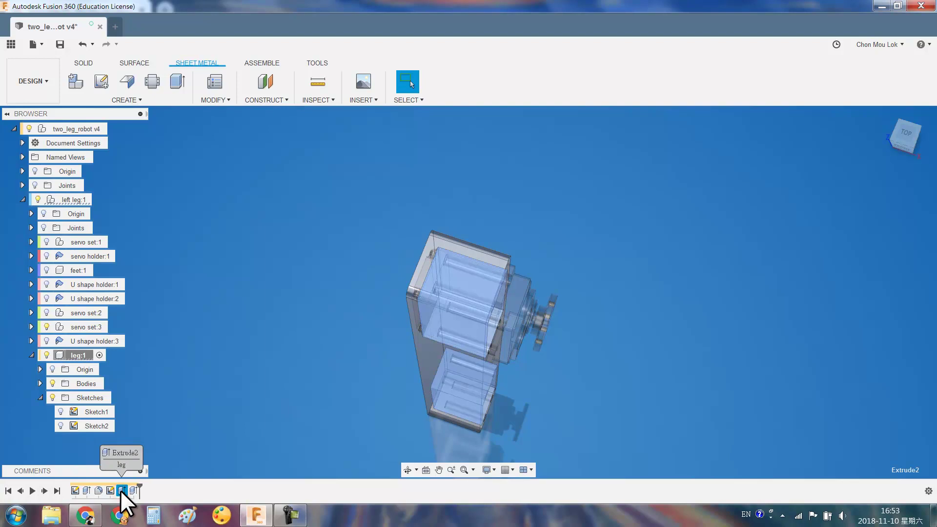
# Make Extrude1 two-sided with a -2.5 mm second-side distance
pyautogui.click(84, 489)
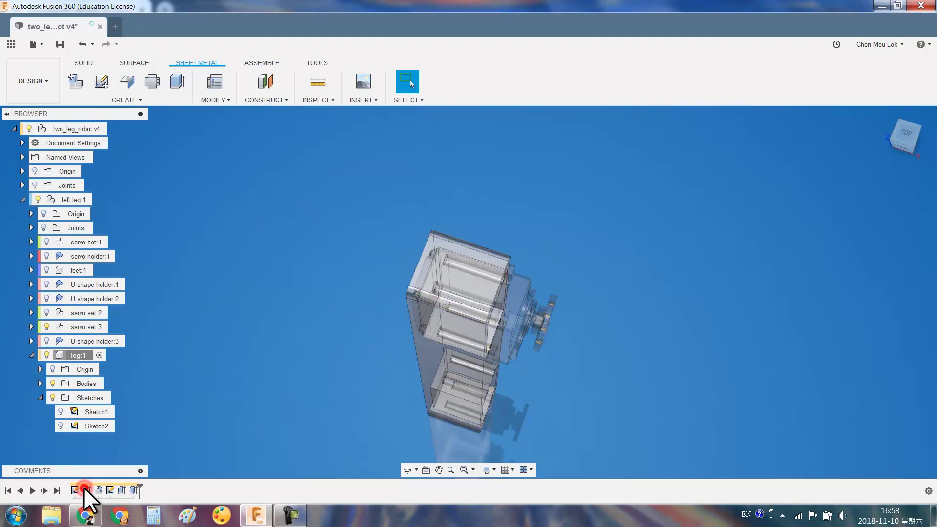
pyautogui.doubleClick(84, 487)
pyautogui.click(862, 224)
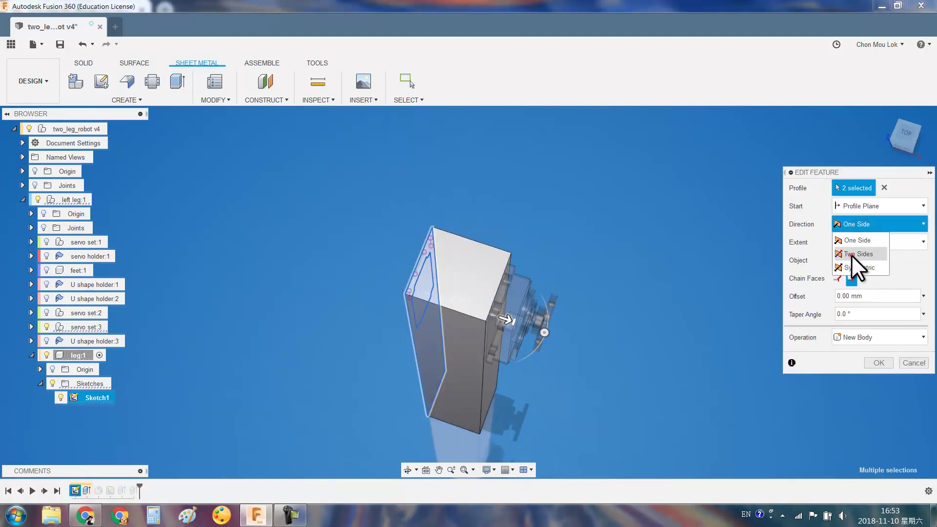
pyautogui.click(852, 255)
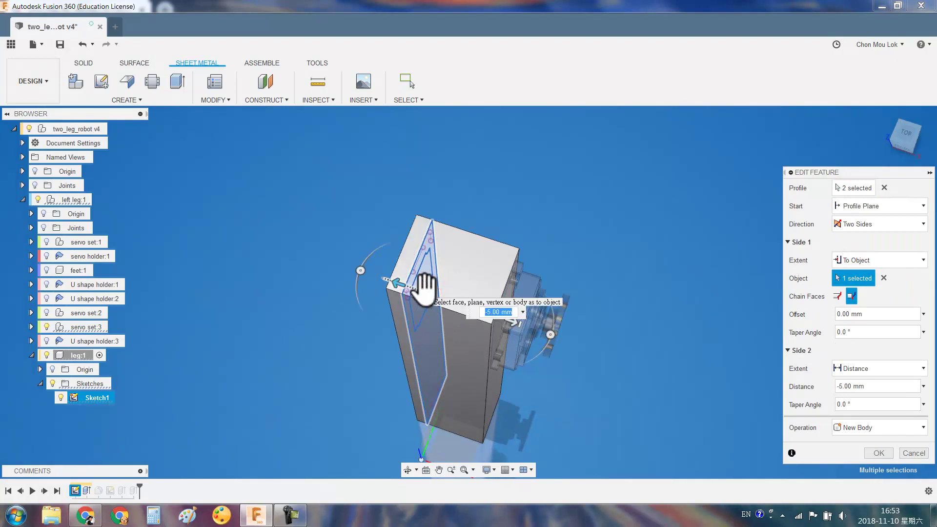
pyautogui.click(875, 386)
pyautogui.write('-2.5')
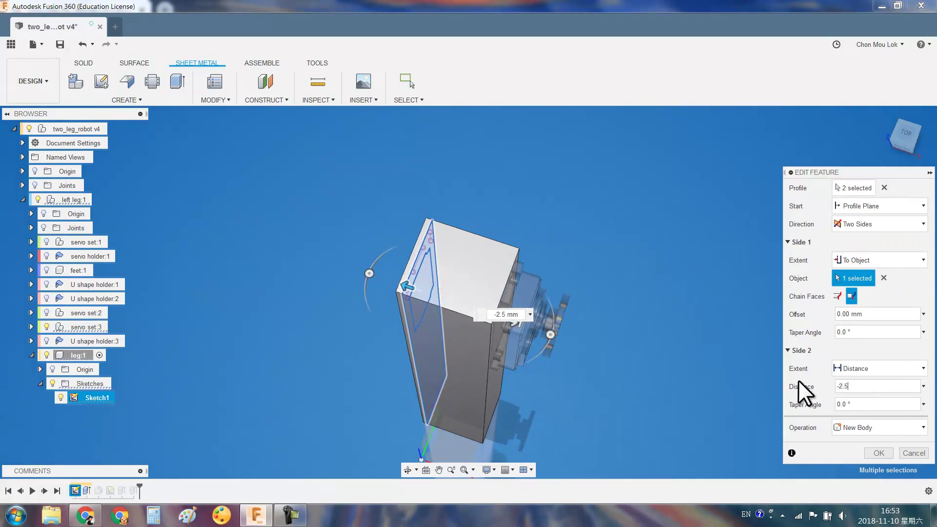
pyautogui.press('Return')
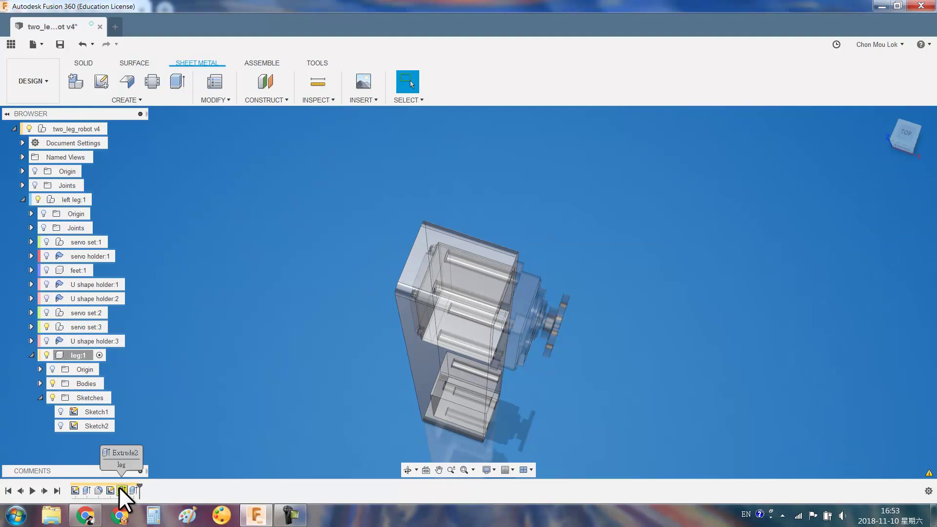
# Set the leg body as the servo-pocket cut's end object and restore leg:1 to full opacity
pyautogui.doubleClick(121, 490)
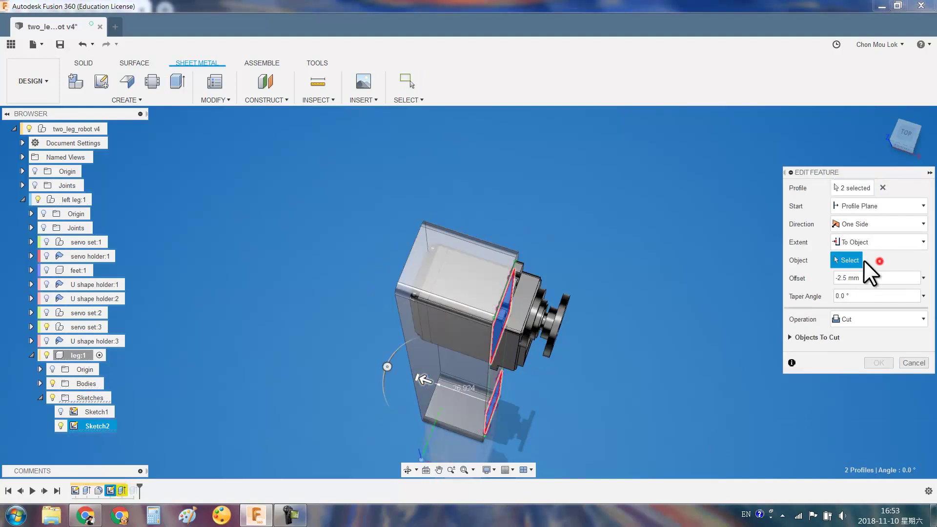
pyautogui.click(432, 371)
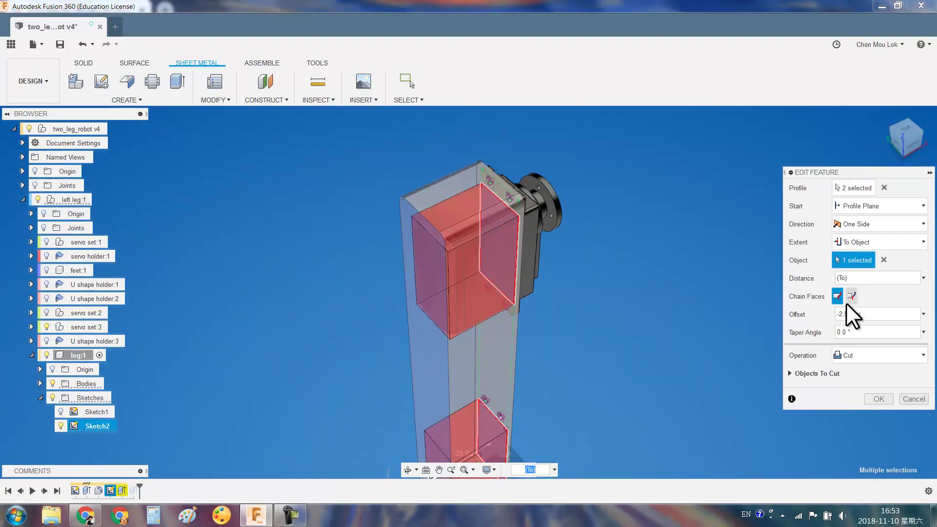
pyautogui.press('Return')
pyautogui.rightClick(62, 356)
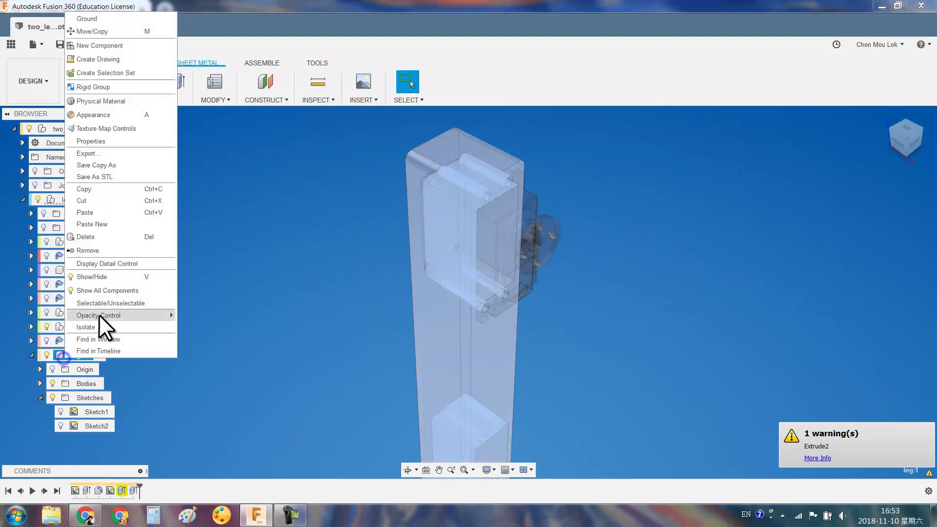
pyautogui.moveTo(98, 315)
pyautogui.click(192, 432)
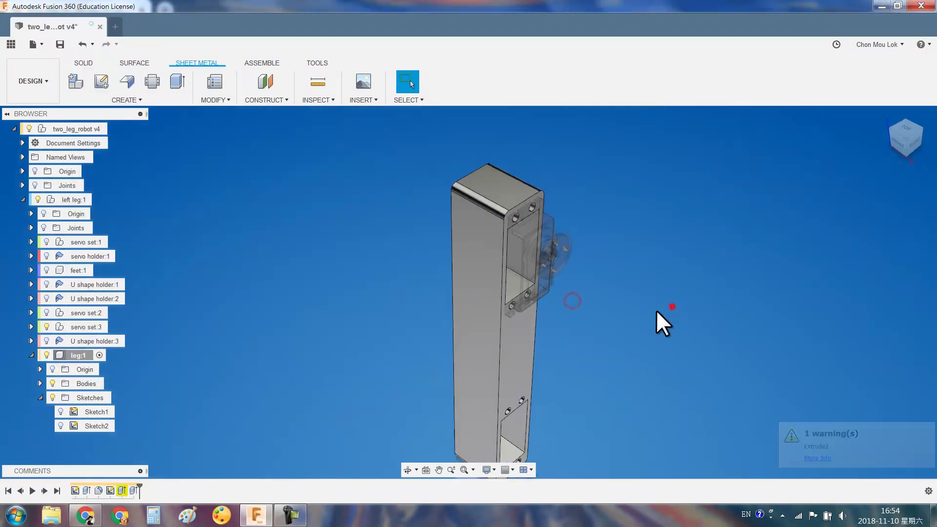
# Toggle Chain Faces on the servo-pocket cut and confirm it
pyautogui.doubleClick(133, 491)
pyautogui.click(850, 277)
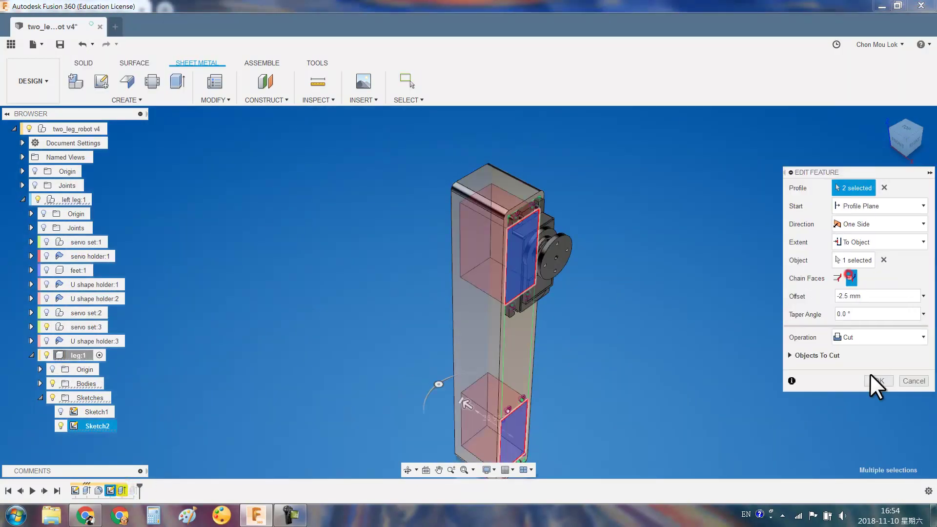
pyautogui.click(871, 375)
# Add a section analysis on the leg's top face offset -30 mm
pyautogui.write('ssect')
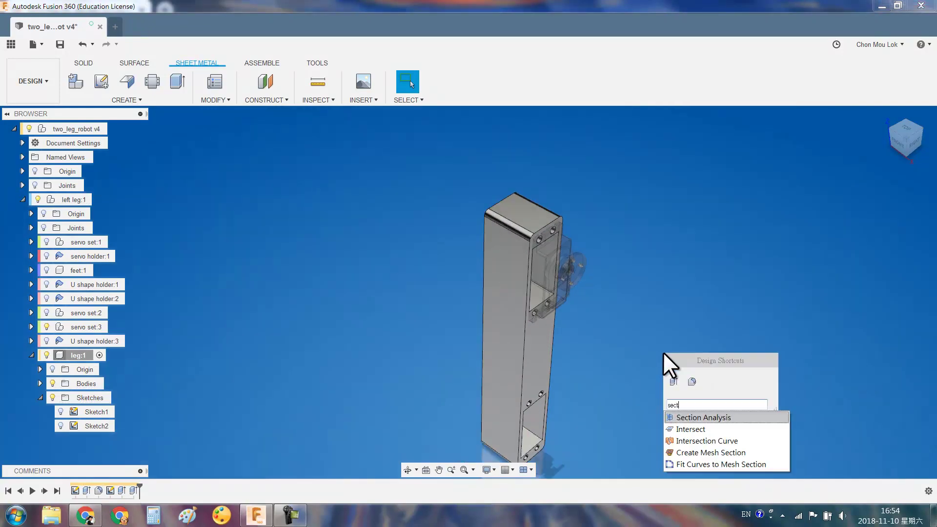
pyautogui.press('Return')
pyautogui.click(521, 211)
pyautogui.moveTo(522, 188); pyautogui.dragTo(527, 254)
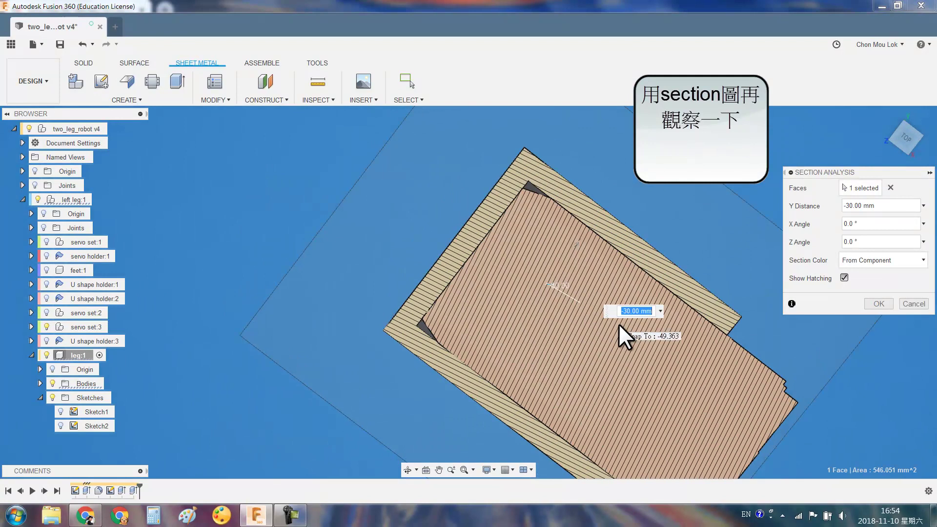
pyautogui.moveTo(619, 323)
pyautogui.keyDown('shift'); pyautogui.mouseDown(button='middle')
pyautogui.moveTo(647, 317)
pyautogui.moveTo(589, 336)
pyautogui.mouseUp(button='middle'); pyautogui.keyUp('shift')
pyautogui.click(868, 301)
# Review the leg body extrude from top and tilted views and confirm it
pyautogui.doubleClick(86, 490)
pyautogui.click(906, 136)
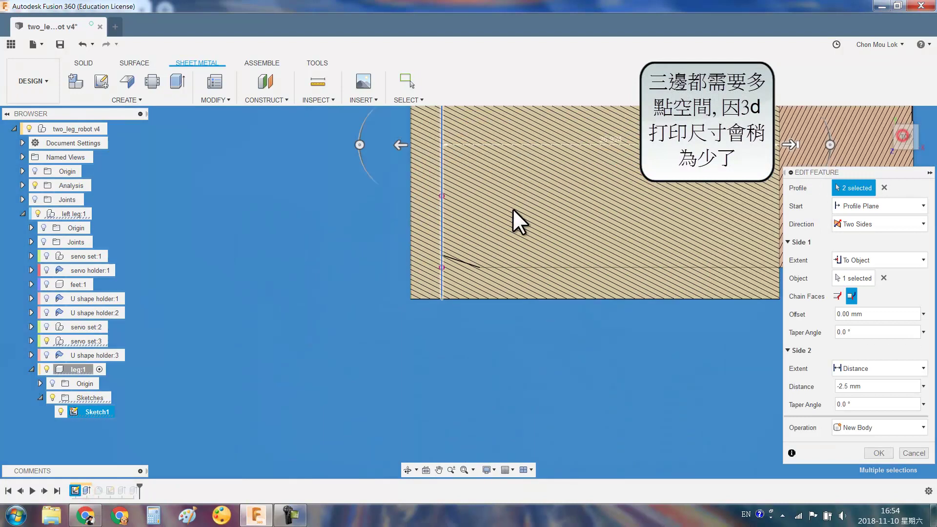
pyautogui.scroll(-2, 447, 338)
pyautogui.scroll(-1, 442, 289)
pyautogui.scroll(-1, 438, 265)
pyautogui.scroll(-1, 438, 264)
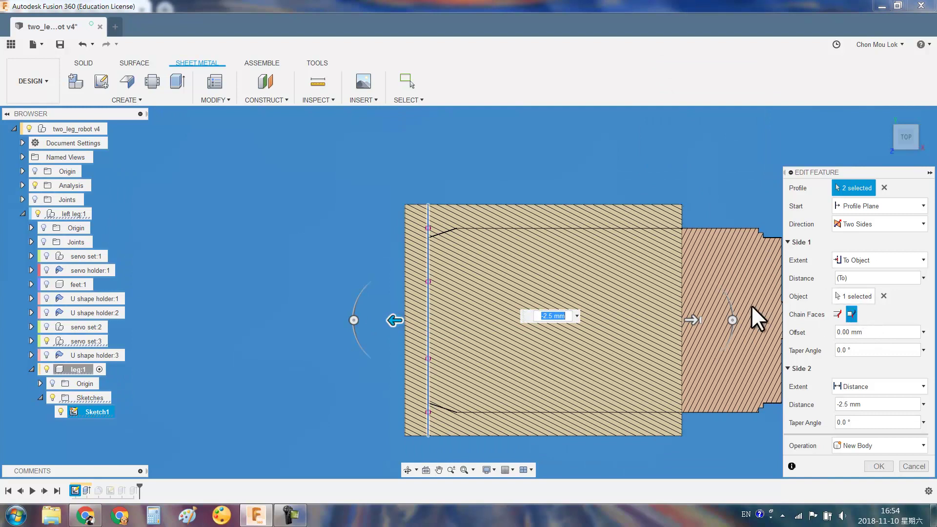
pyautogui.keyDown('shift'); pyautogui.moveTo(757, 314); pyautogui.dragTo(641, 334, button='middle'); pyautogui.keyUp('shift')
pyautogui.press('Return')
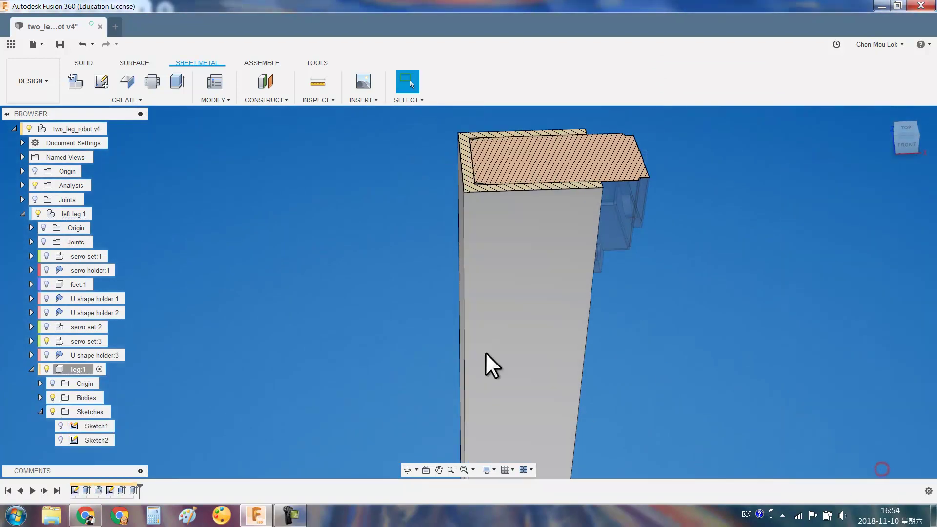
# Inspect the servo-pocket cut, then revise the two-sided extrude's Side 2 distance
pyautogui.doubleClick(122, 489)
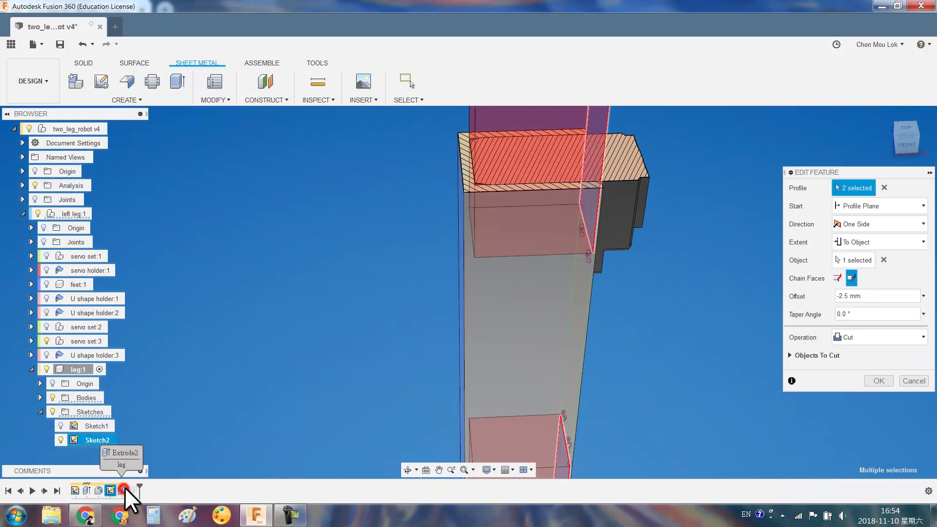
pyautogui.keyDown('shift'); pyautogui.moveTo(481, 278); pyautogui.dragTo(415, 349, button='middle'); pyautogui.keyUp('shift')
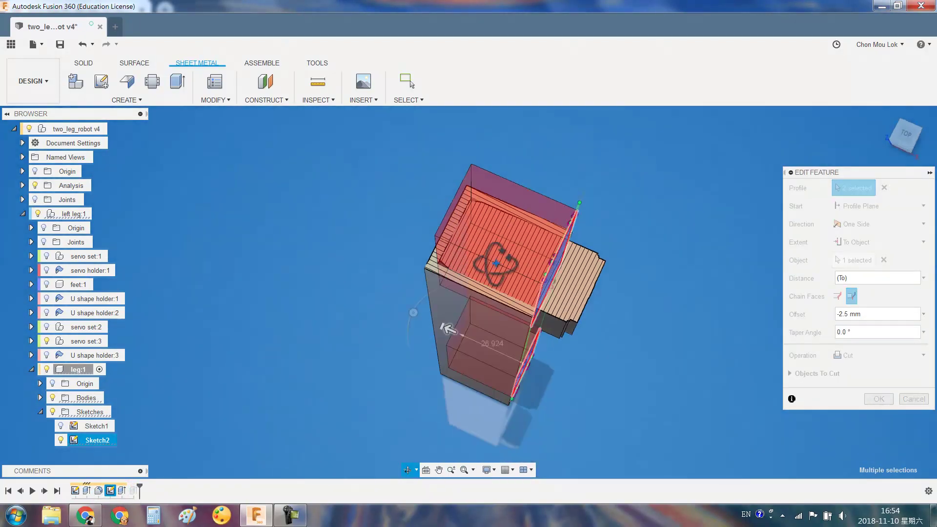
pyautogui.press('Escape')
pyautogui.doubleClick(87, 489)
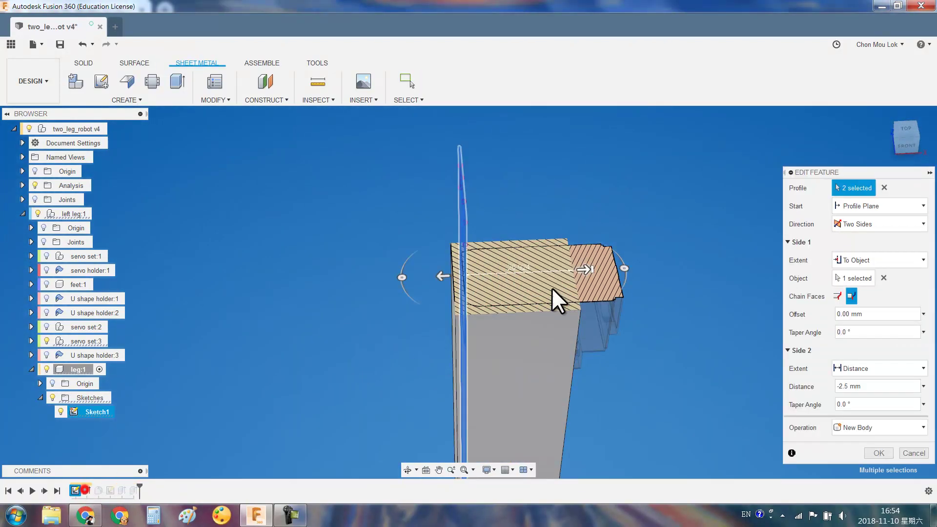
pyautogui.click(850, 387)
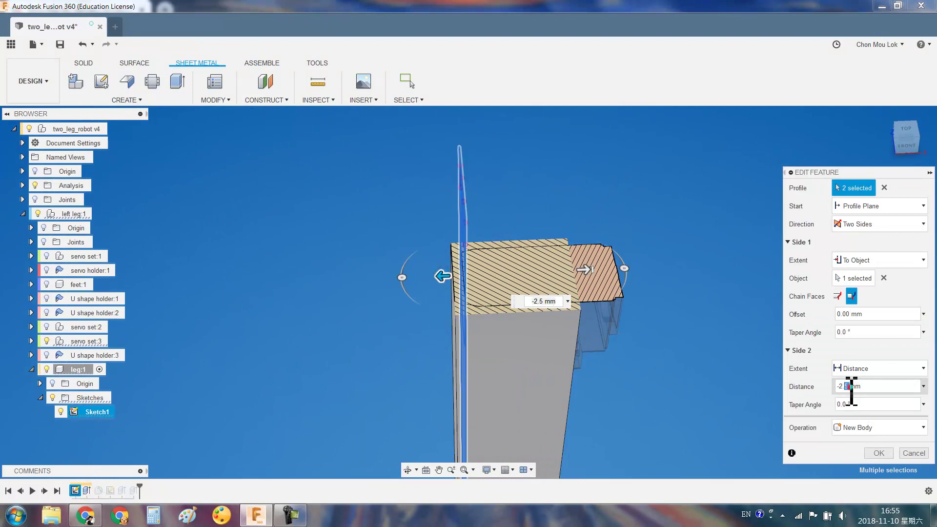
pyautogui.write('-5')
pyautogui.press('Return')
# Change a 2.50 clearance in Sketch2 to 3 mm, then undo it
pyautogui.moveTo(462, 277)
pyautogui.keyDown('shift'); pyautogui.mouseDown(button='middle')
pyautogui.moveTo(468, 316)
pyautogui.moveTo(393, 245)
pyautogui.mouseUp(button='middle'); pyautogui.keyUp('shift')
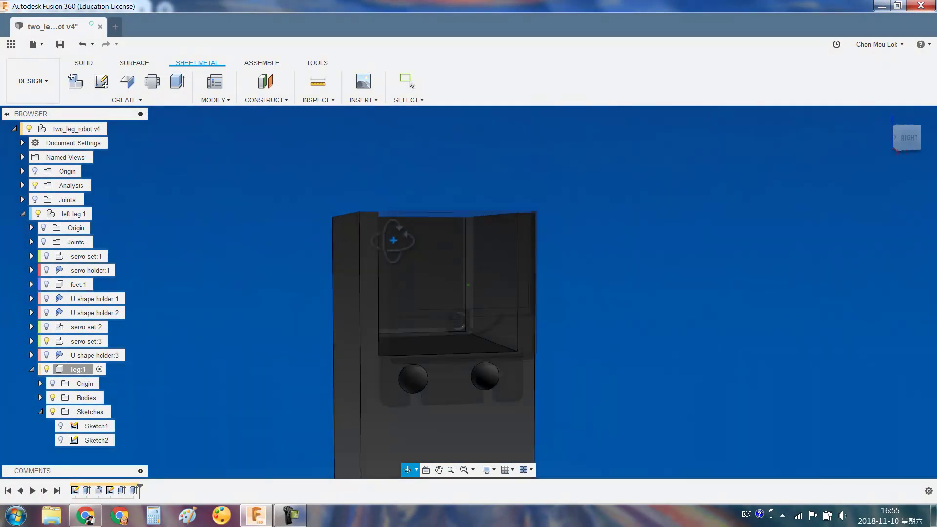
pyautogui.doubleClick(110, 490)
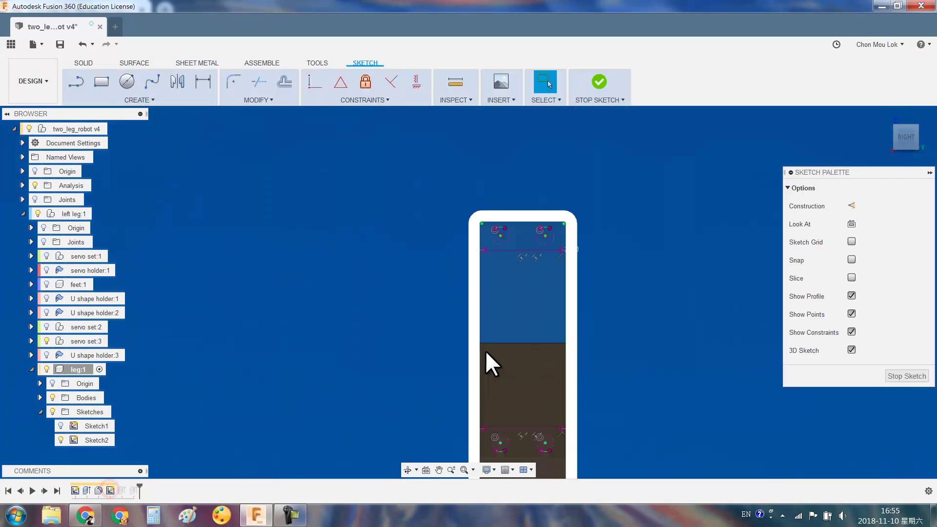
pyautogui.scroll(5, 567, 253)
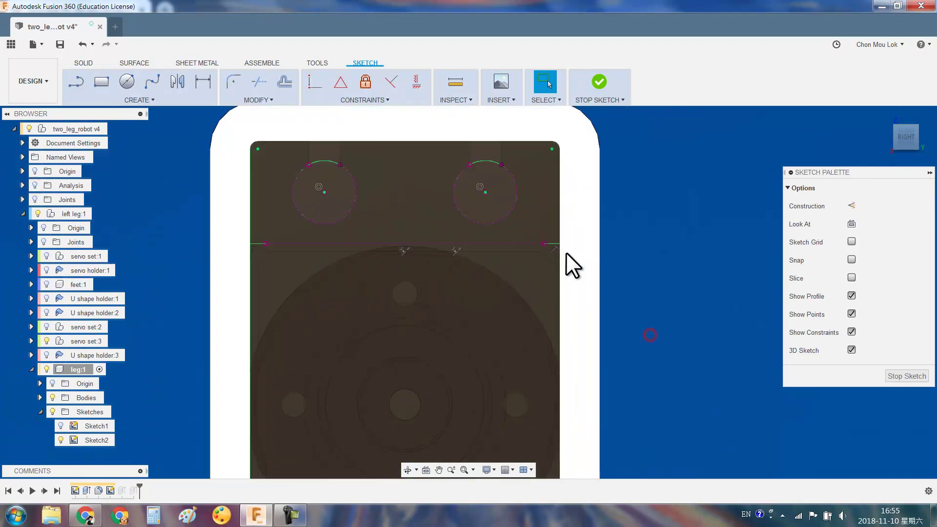
pyautogui.doubleClick(580, 257)
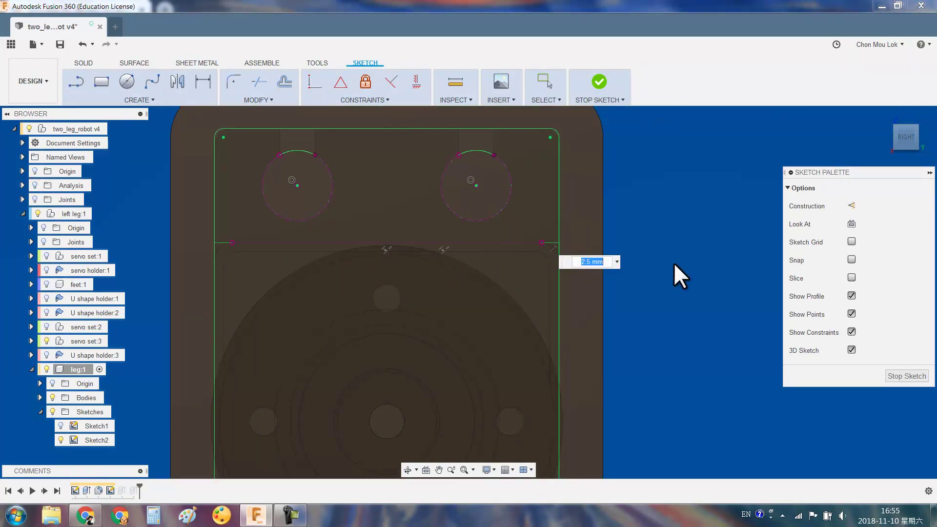
pyautogui.write('3')
pyautogui.press('Return')
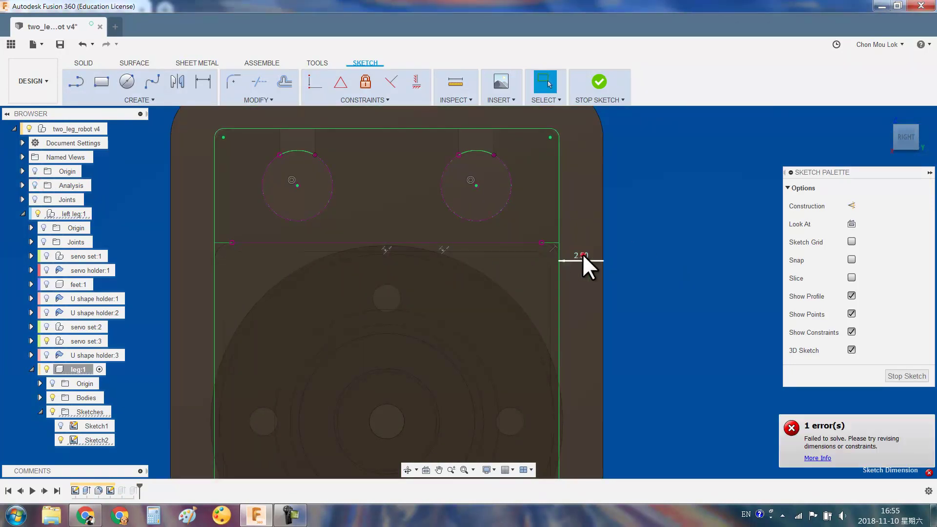
pyautogui.scroll(-5, 583, 264)
pyautogui.scroll(-5, 607, 352)
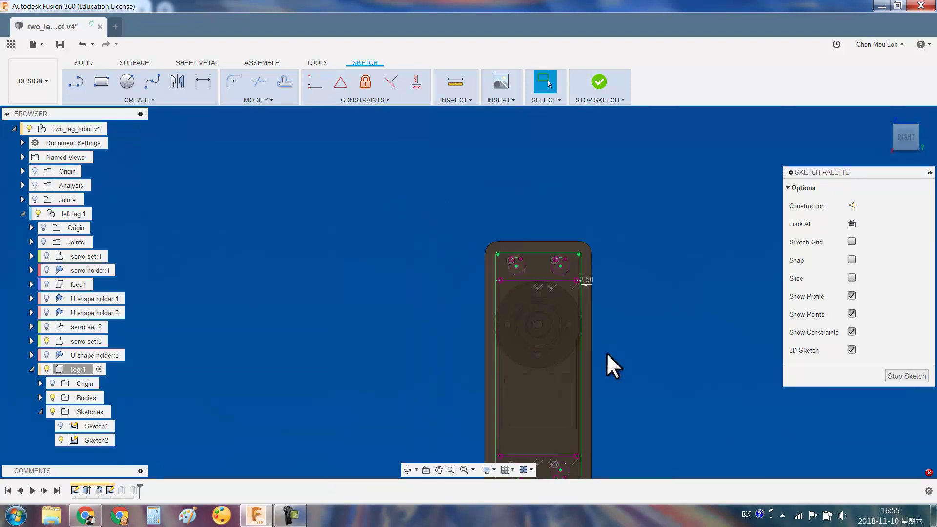
pyautogui.scroll(3, 595, 244)
pyautogui.scroll(2, 588, 261)
pyautogui.scroll(-2, 576, 247)
pyautogui.scroll(-2, 547, 184)
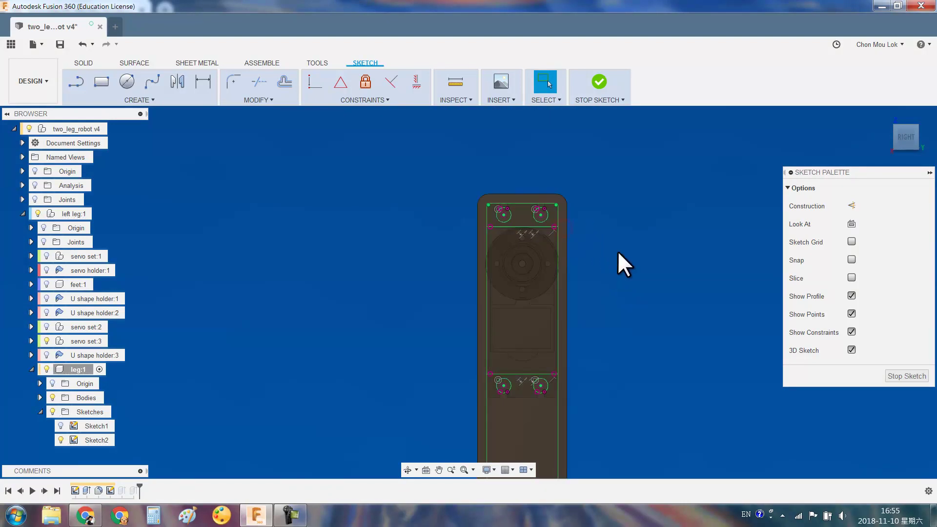
pyautogui.hotkey('ctrl', 'z')
# Set Sketch1's left and right clearance dimensions to 3 mm
pyautogui.doubleClick(75, 490)
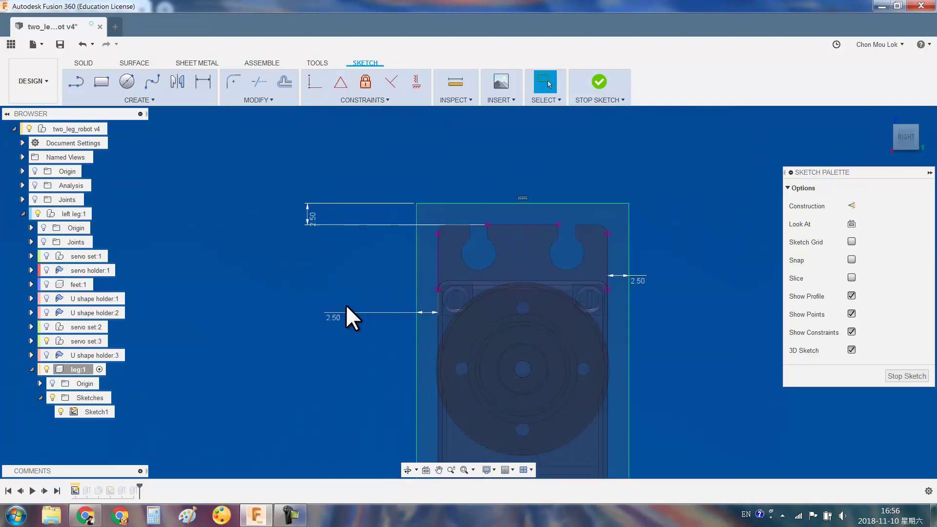
pyautogui.doubleClick(336, 313)
pyautogui.write('3')
pyautogui.press('Return')
pyautogui.doubleClick(640, 282)
pyautogui.write('3')
pyautogui.press('Return')
# Update the top and bottom clearances to 3 mm and finish Sketch1
pyautogui.doubleClick(308, 217)
pyautogui.press('Return')
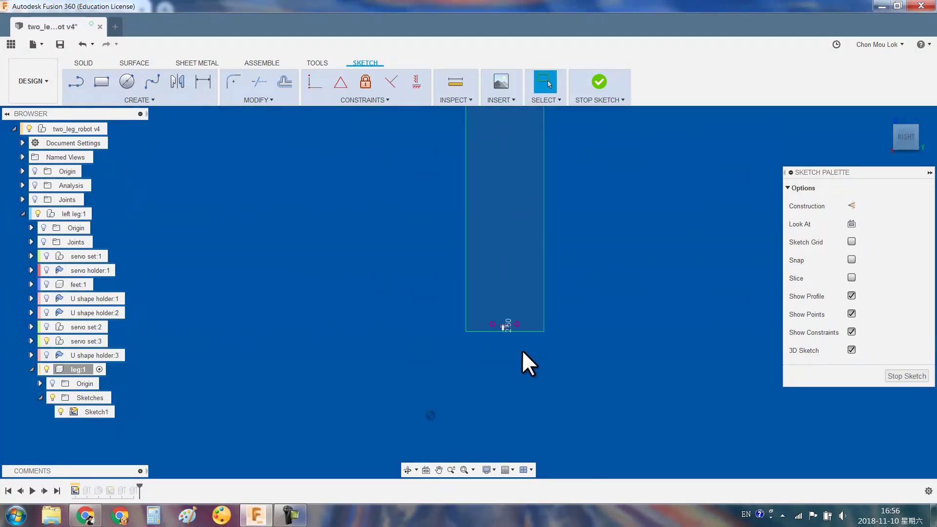
pyautogui.doubleClick(492, 328)
pyautogui.write('3')
pyautogui.press('Return')
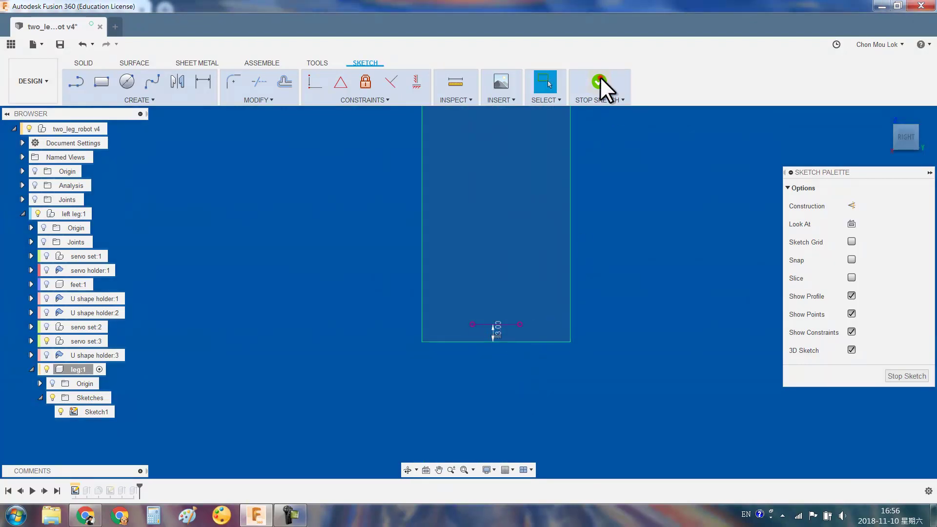
pyautogui.click(600, 80)
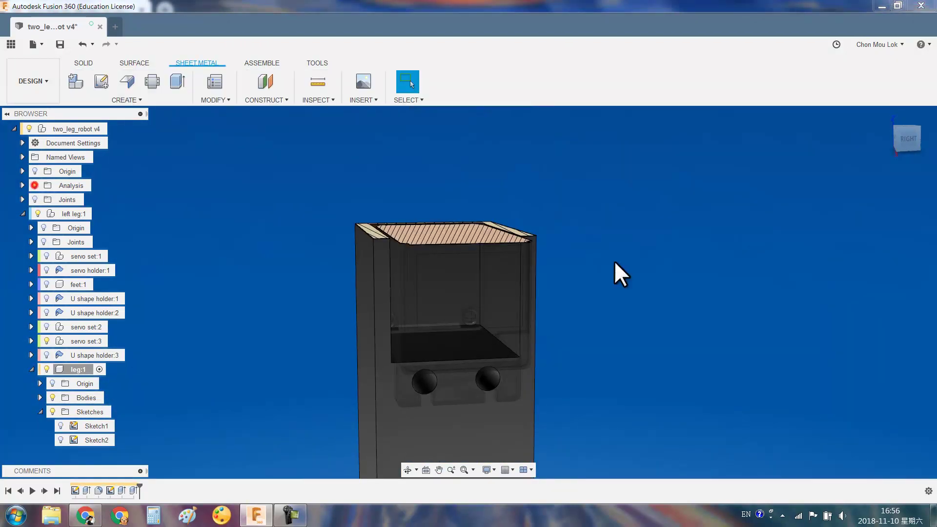
# Start a new sketch on the leg's top face
pyautogui.keyDown('shift'); pyautogui.moveTo(614, 260); pyautogui.dragTo(477, 300, button='middle'); pyautogui.keyUp('shift')
pyautogui.moveTo(511, 422)
pyautogui.keyDown('shift'); pyautogui.mouseDown(button='middle')
pyautogui.moveTo(517, 307)
pyautogui.moveTo(109, 286)
pyautogui.mouseUp(button='middle'); pyautogui.keyUp('shift')
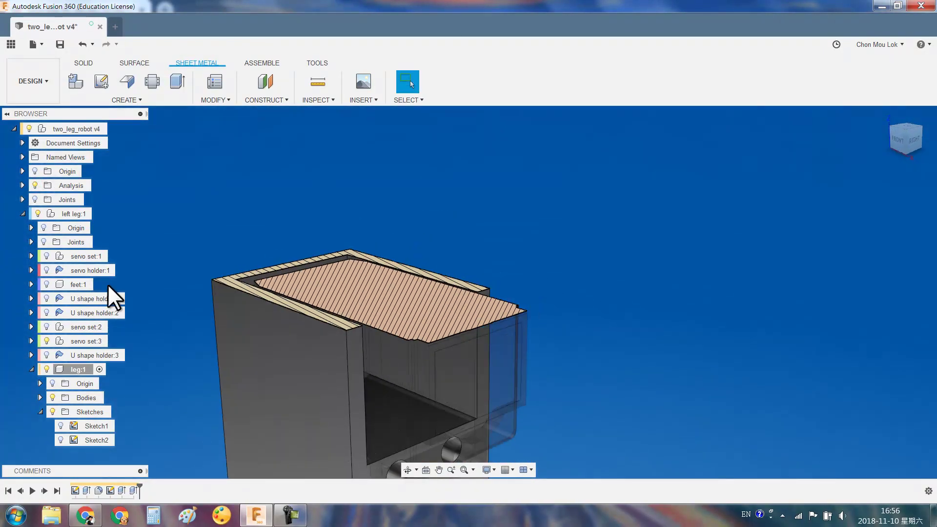
pyautogui.keyDown('shift'); pyautogui.moveTo(445, 255); pyautogui.dragTo(552, 209, button='middle'); pyautogui.keyUp('shift')
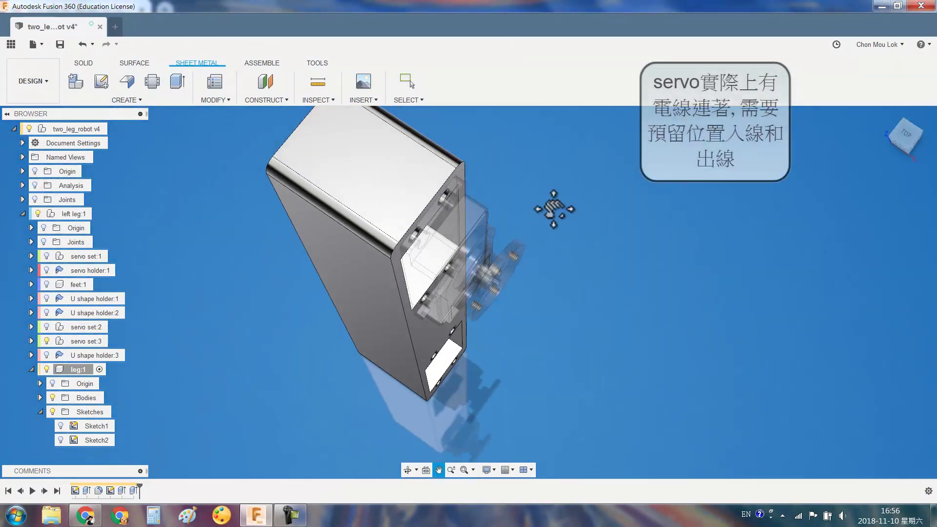
pyautogui.click(406, 238)
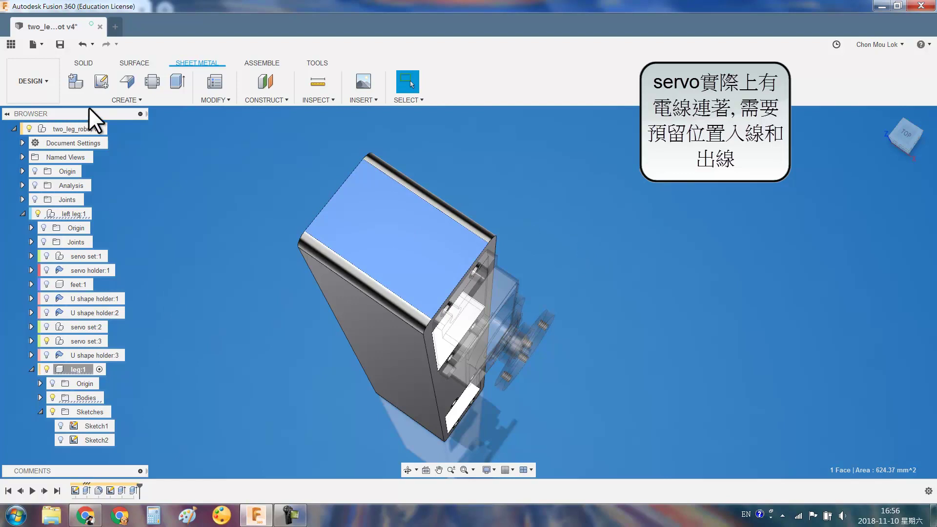
pyautogui.click(101, 81)
# Project the servo body into the sketch and start a line at the leg's left edge
pyautogui.rightClick(606, 411)
pyautogui.press('p')
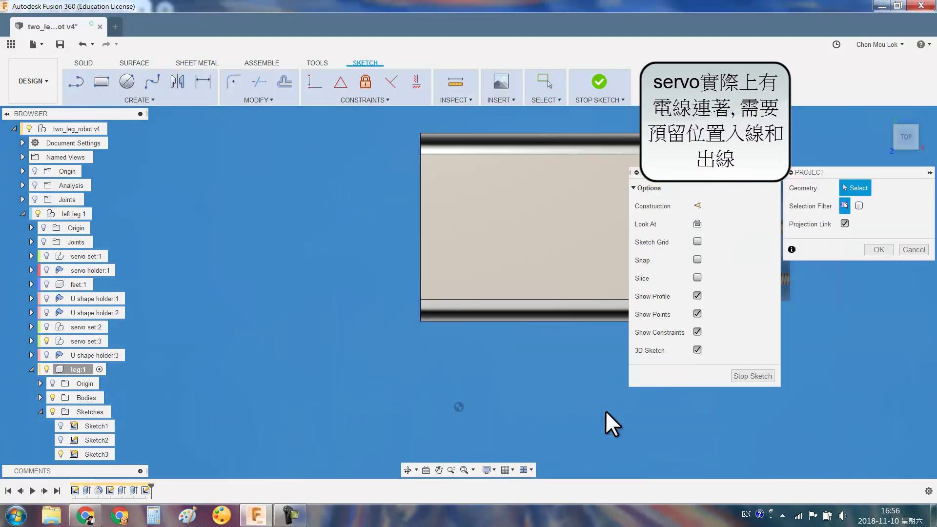
pyautogui.moveTo(605, 411); pyautogui.dragTo(381, 418, button='middle')
pyautogui.click(859, 206)
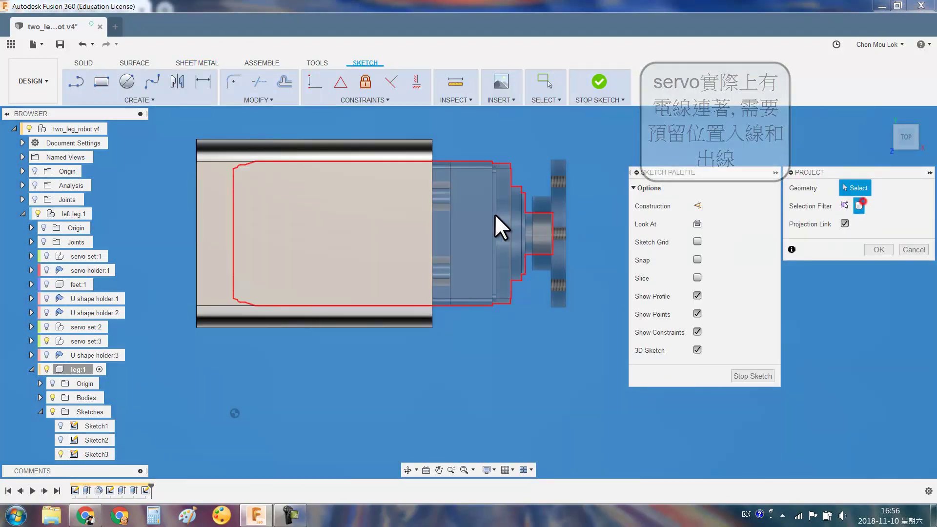
pyautogui.click(494, 213)
pyautogui.press('Return')
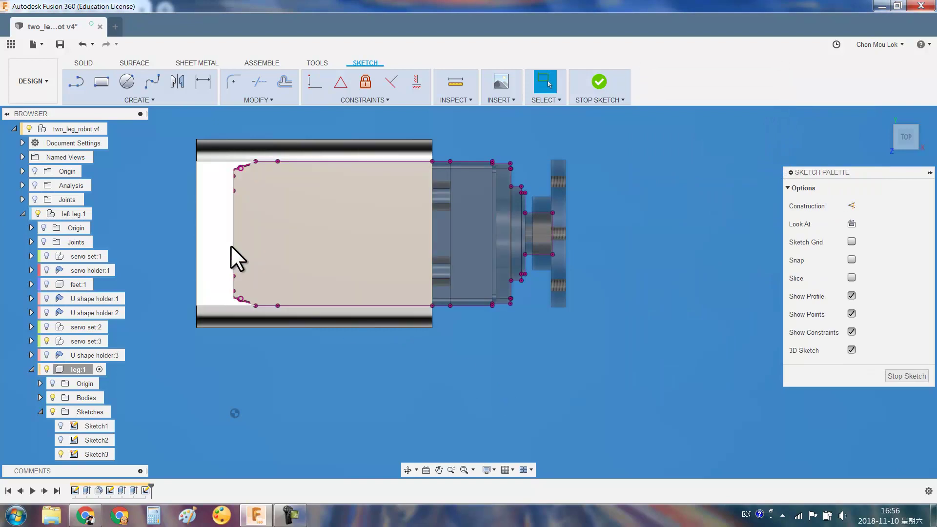
pyautogui.press('l')
pyautogui.click(198, 234)
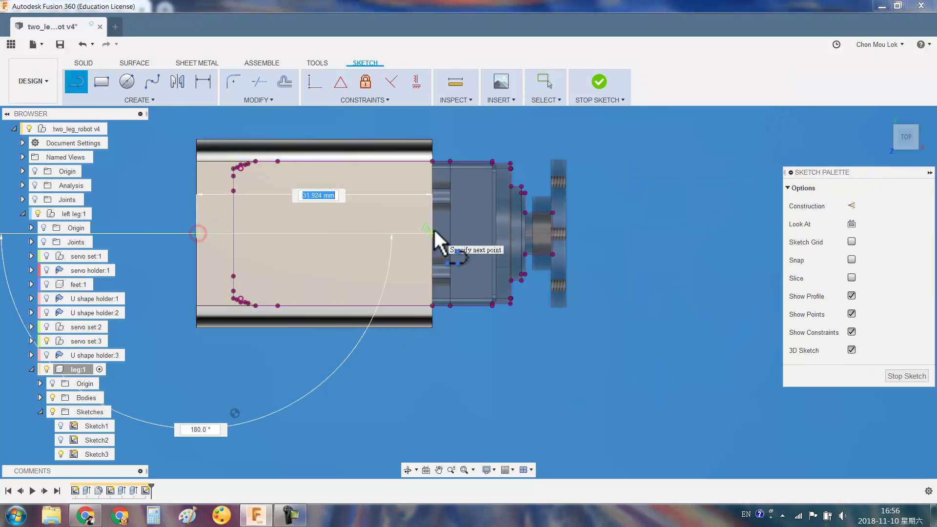
# End the short straight line partway across the leg
pyautogui.click(261, 234)
pyautogui.press('Escape')
pyautogui.scroll(3, 267, 237)
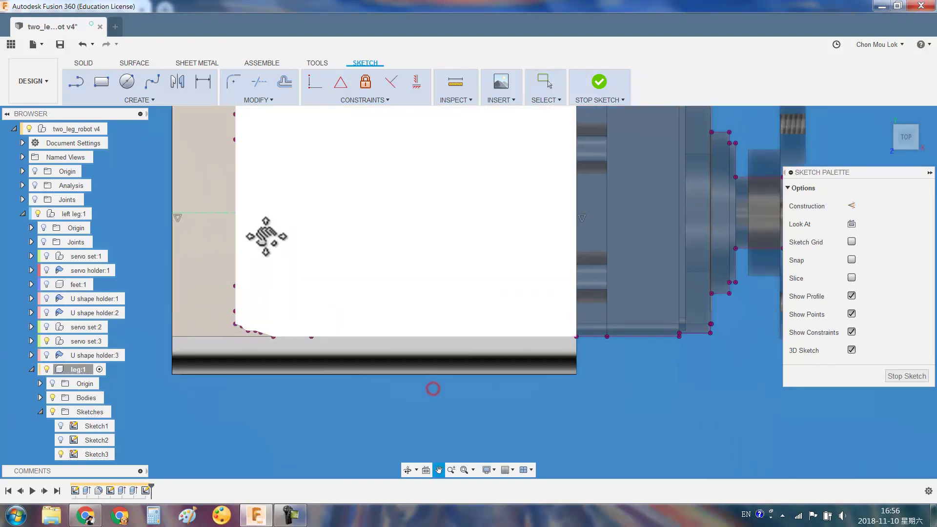
pyautogui.scroll(-4, 266, 237)
pyautogui.press('r')
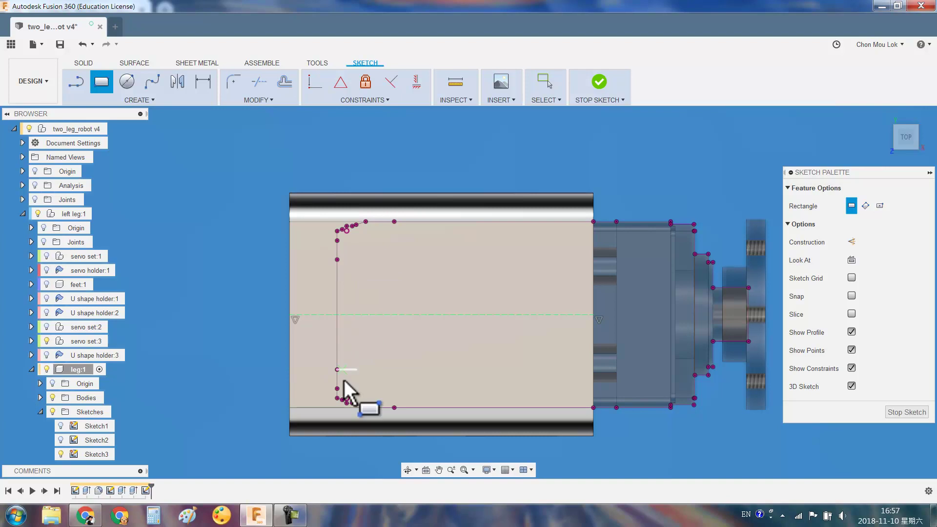
# Draw a 3-point arc from the leg's left edge down to the centreline
pyautogui.press('s')
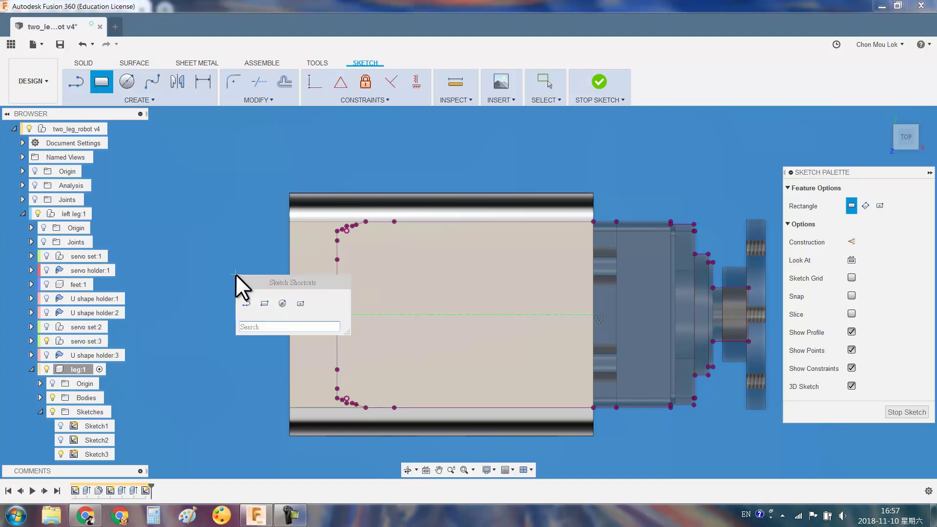
pyautogui.write('ar')
pyautogui.click(269, 468)
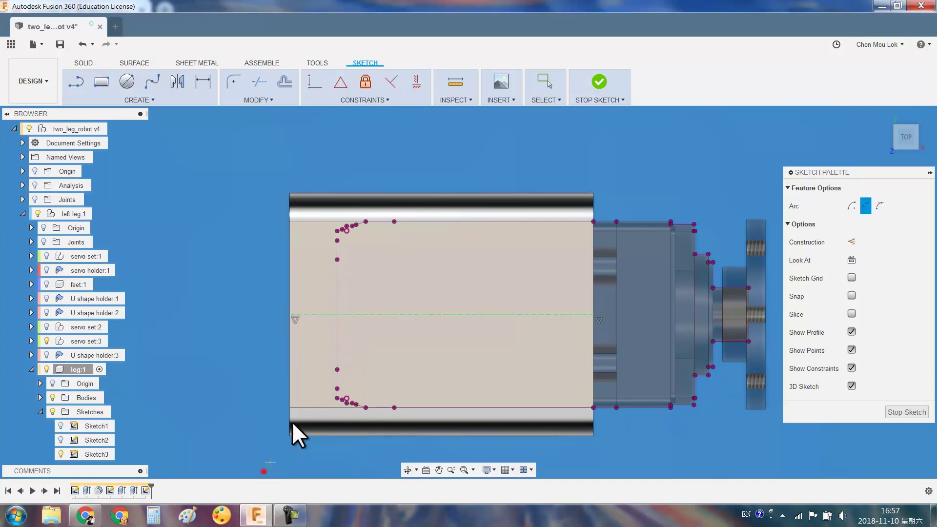
pyautogui.click(336, 260)
pyautogui.click(593, 315)
pyautogui.click(417, 262)
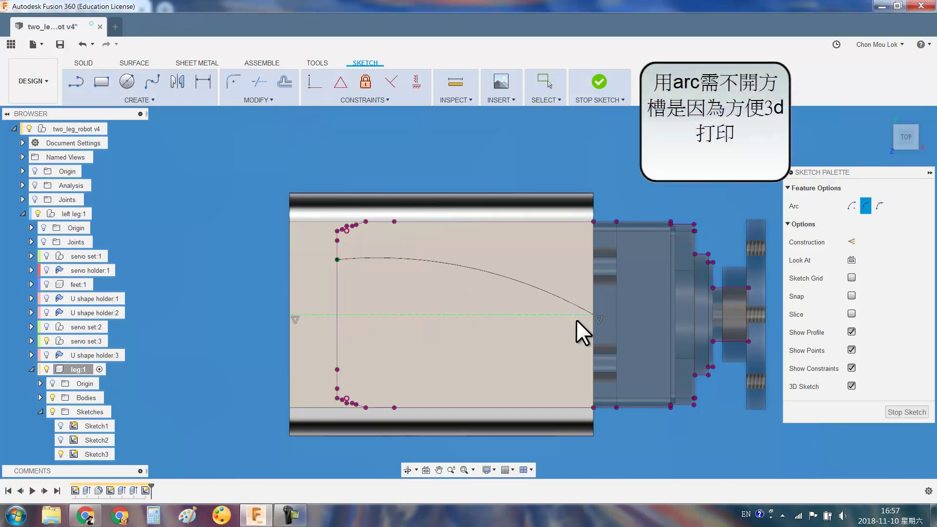
pyautogui.scroll(-2, 600, 309)
pyautogui.keyDown('shift'); pyautogui.moveTo(600, 309); pyautogui.dragTo(547, 239, button='middle'); pyautogui.keyUp('shift')
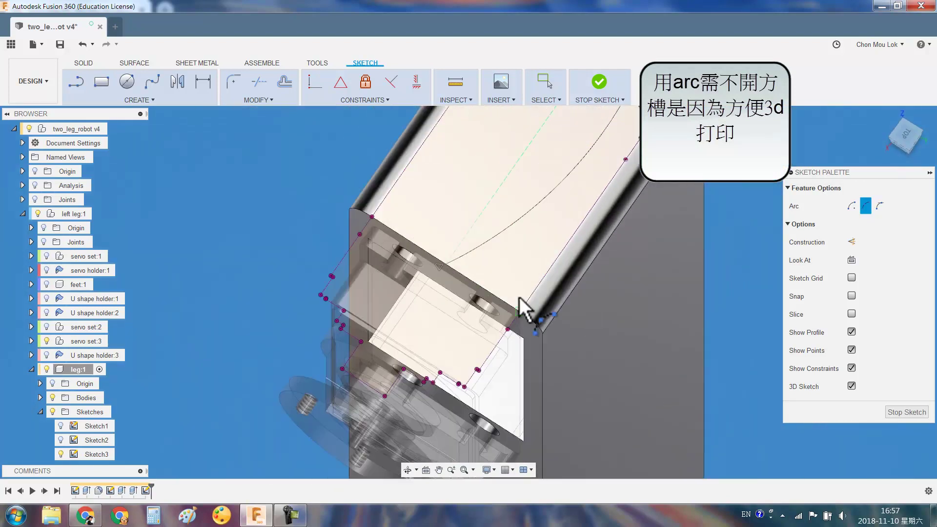
pyautogui.click(906, 132)
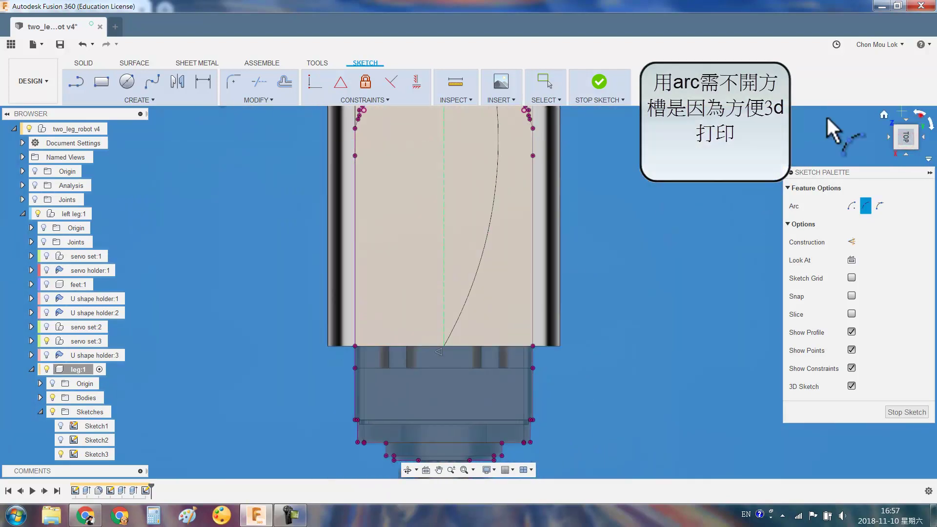
pyautogui.scroll(5, 526, 324)
pyautogui.press('Escape')
# Snap the arc's end onto the centreline corner and dimension it 3.00 mm
pyautogui.click(530, 300)
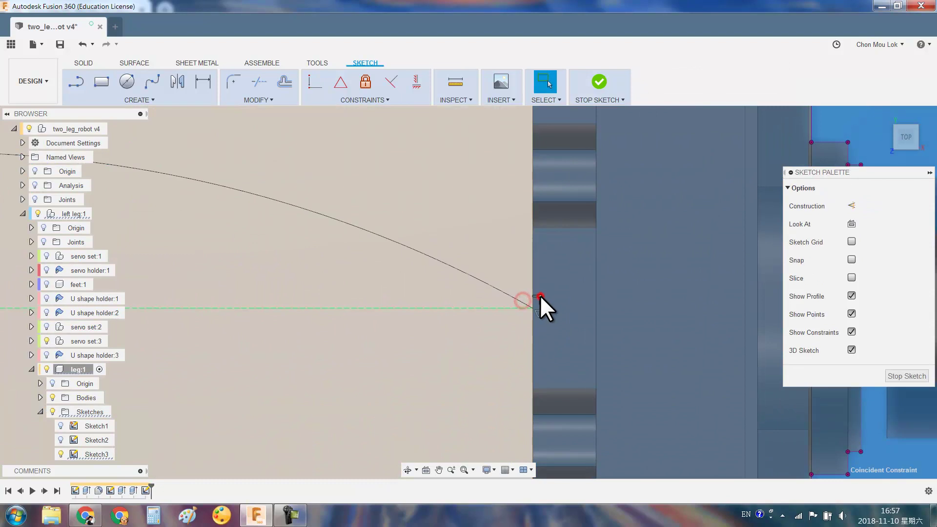
pyautogui.moveTo(530, 299)
pyautogui.mouseDown()
pyautogui.moveTo(532, 308)
pyautogui.moveTo(508, 295)
pyautogui.moveTo(483, 308)
pyautogui.mouseUp()
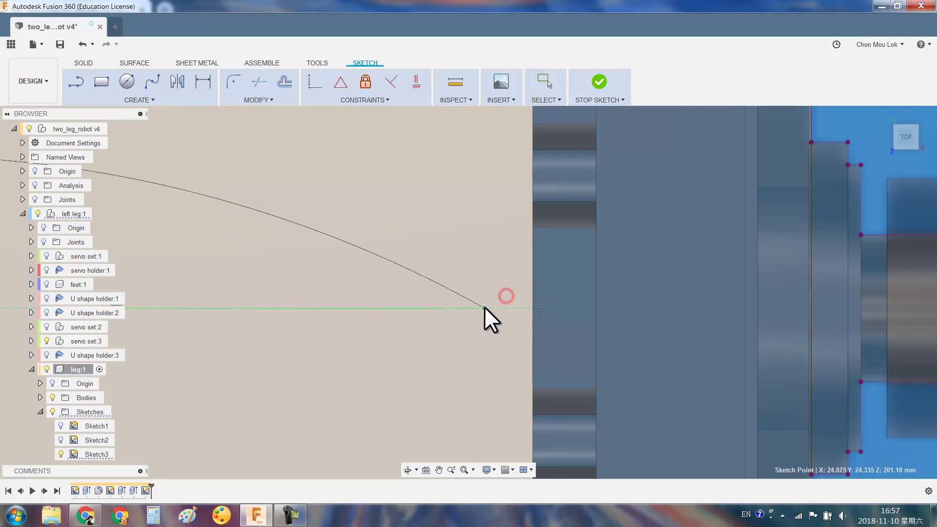
pyautogui.press('d')
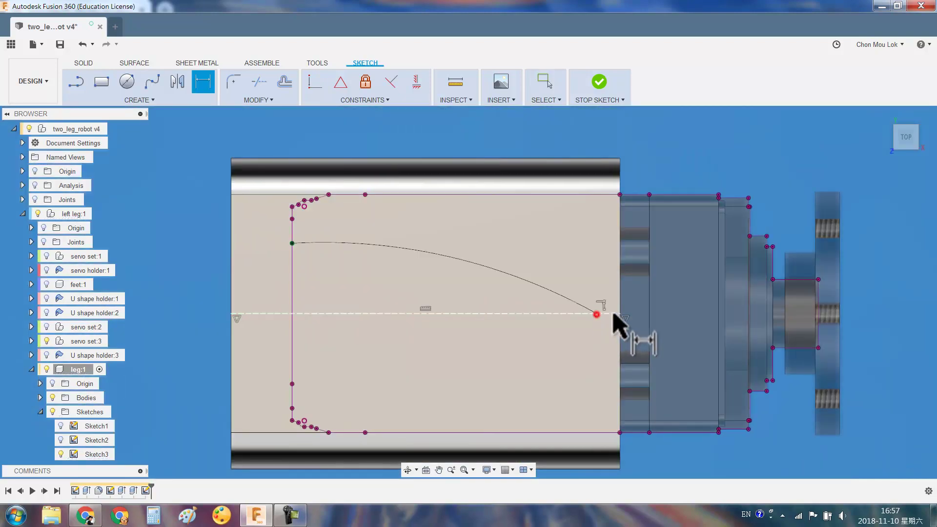
pyautogui.click(597, 314)
pyautogui.click(605, 141)
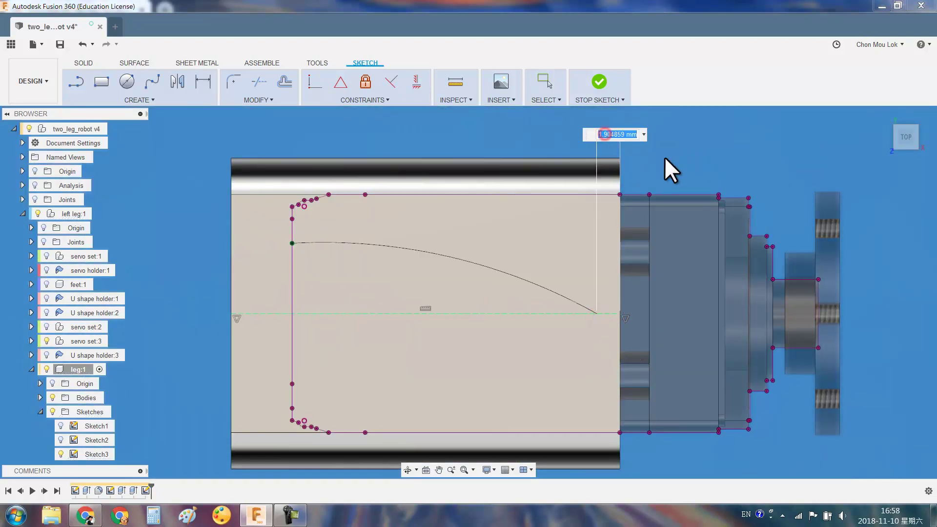
pyautogui.press('Return')
# Mirror the arc about the centreline using the Mirror sketch command
pyautogui.write('smirr')
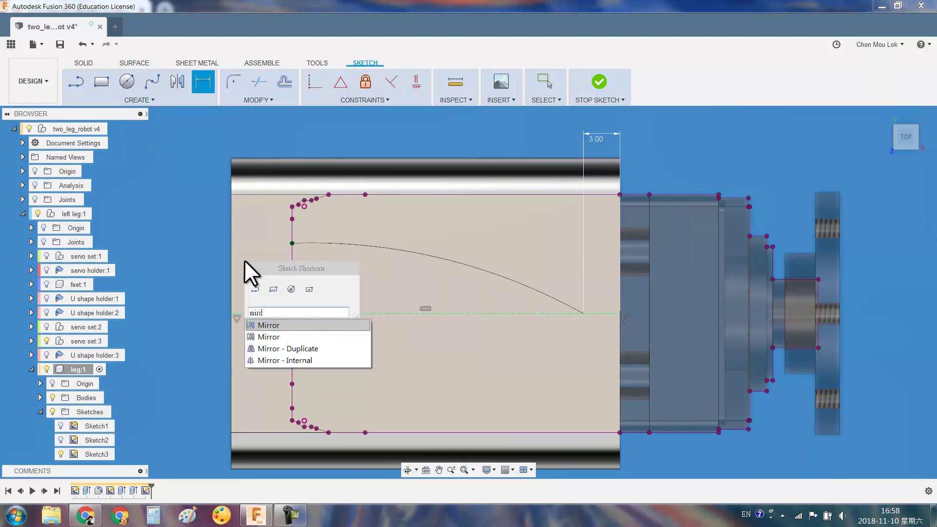
pyautogui.press('Return')
pyautogui.click(383, 250)
pyautogui.click(842, 206)
pyautogui.click(486, 313)
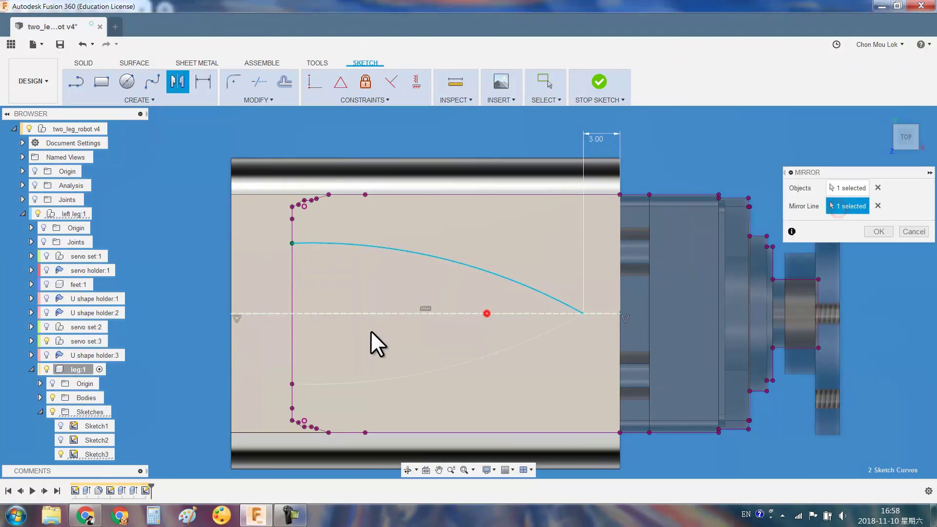
pyautogui.press('Return')
# Reposition the arc's left endpoint along the leg's edge
pyautogui.scroll(-1, 209, 369)
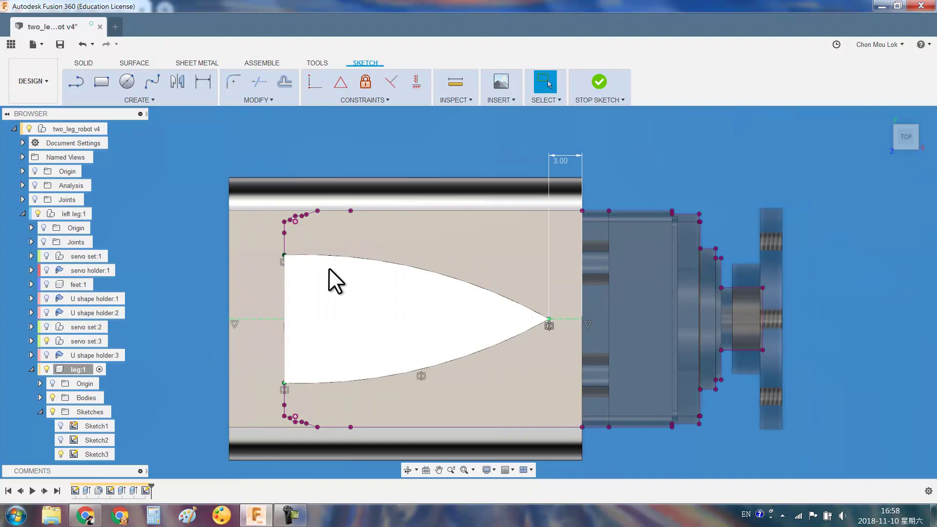
pyautogui.click(284, 262)
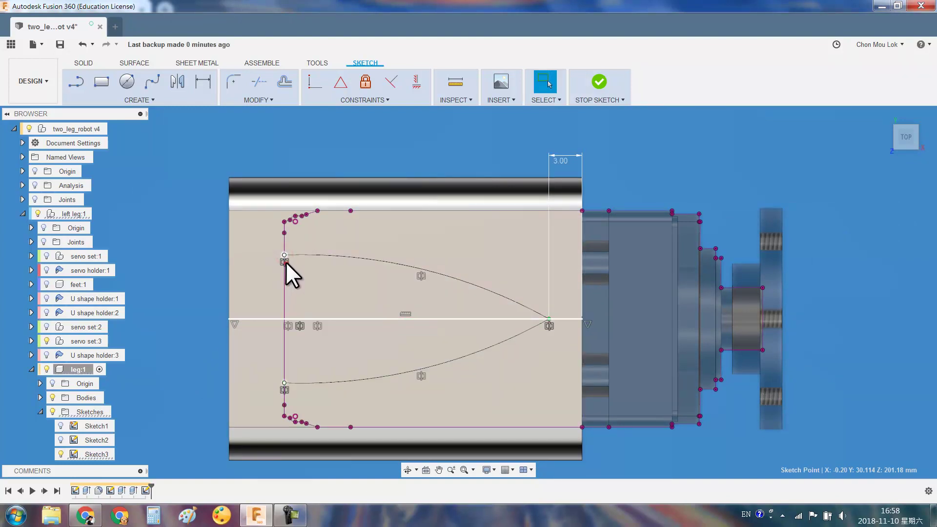
pyautogui.scroll(4, 286, 266)
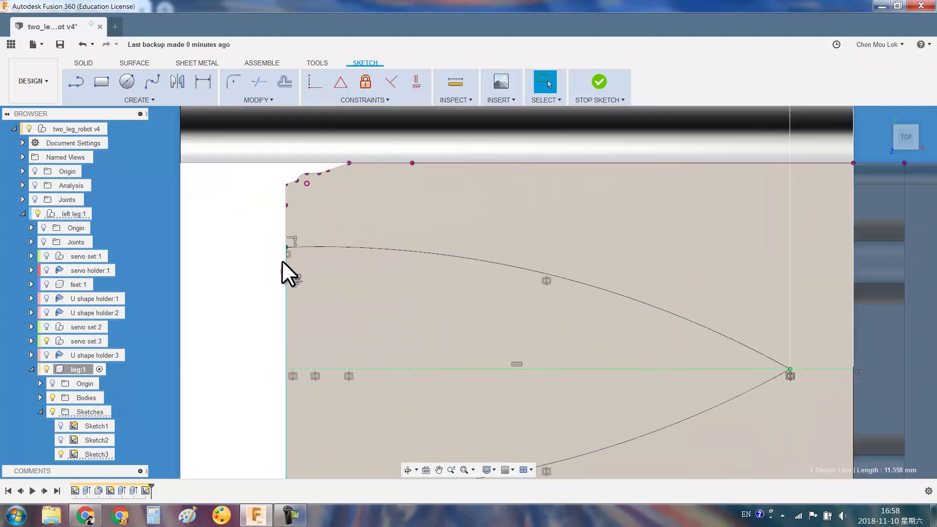
pyautogui.scroll(1, 293, 244)
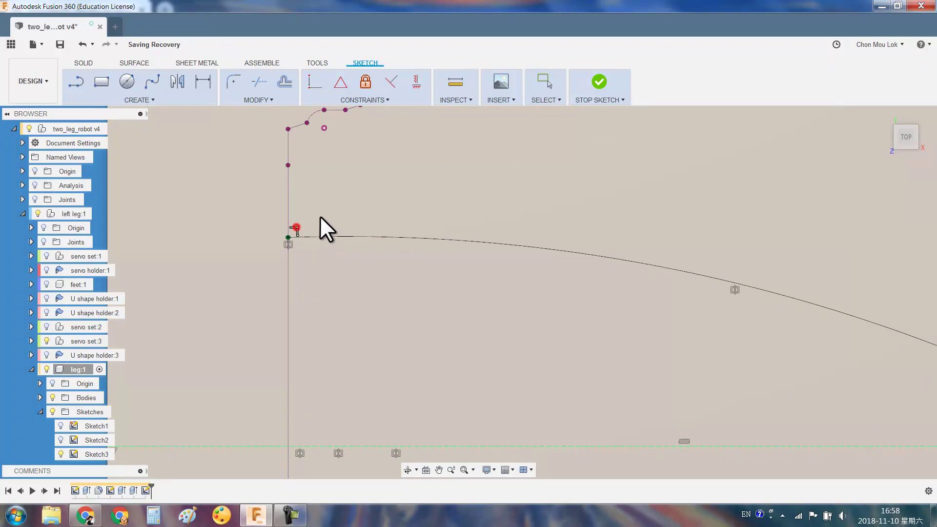
pyautogui.moveTo(287, 237); pyautogui.dragTo(289, 268)
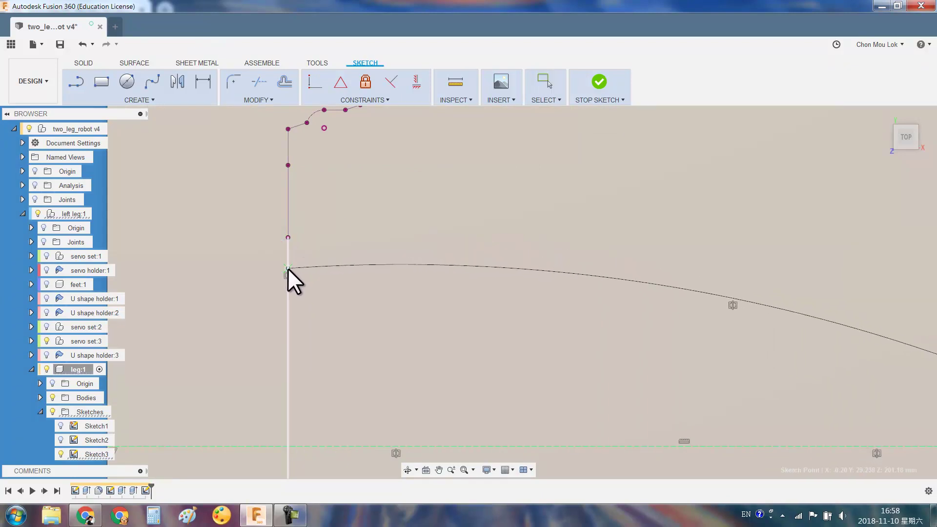
pyautogui.scroll(-5, 288, 268)
pyautogui.press('d')
pyautogui.click(305, 262)
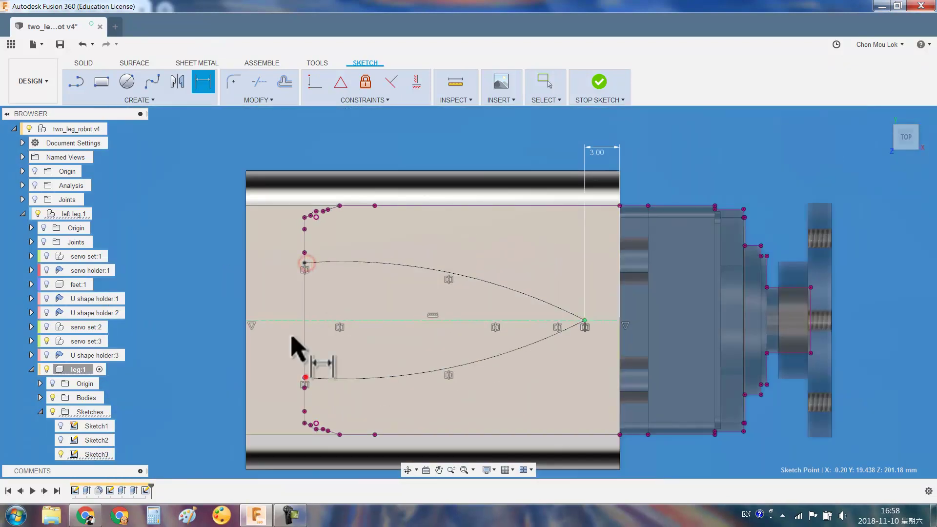
pyautogui.press('Escape')
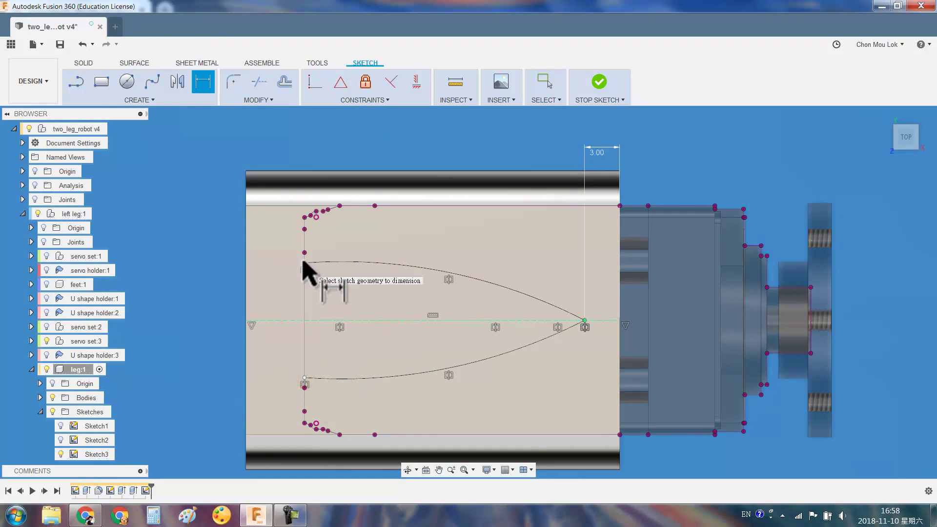
pyautogui.press('Escape')
pyautogui.scroll(5, 312, 371)
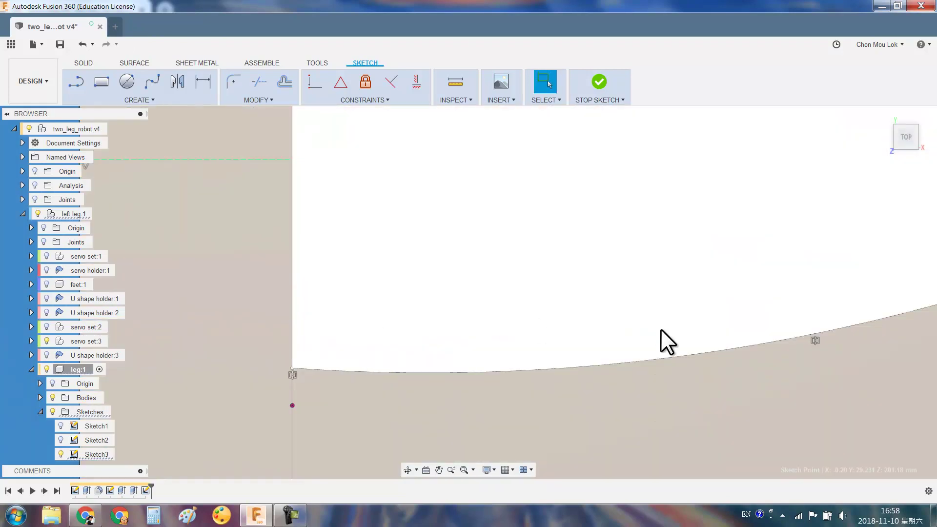
pyautogui.scroll(-5, 667, 342)
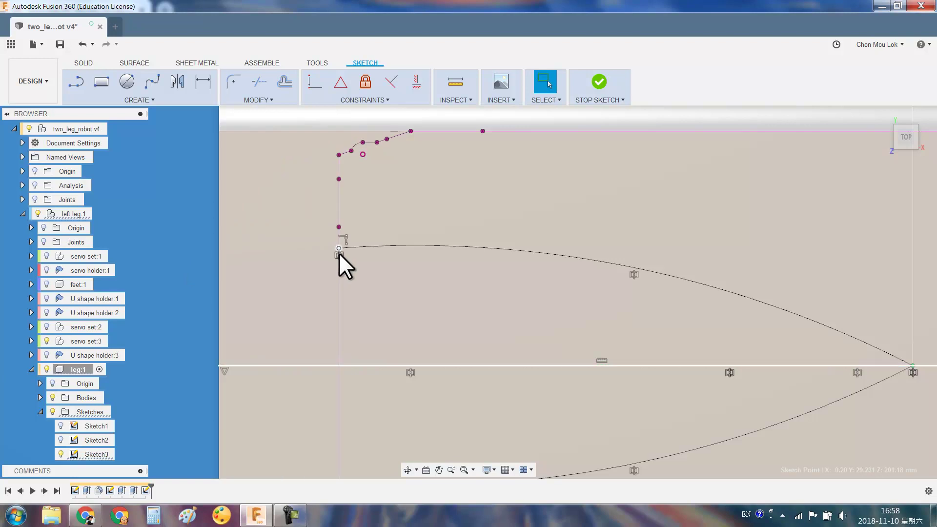
pyautogui.moveTo(339, 248); pyautogui.dragTo(362, 261)
# Dimension the upper and lower arc endpoints 10.00 mm apart
pyautogui.press('d')
pyautogui.click(362, 262)
pyautogui.click(361, 470)
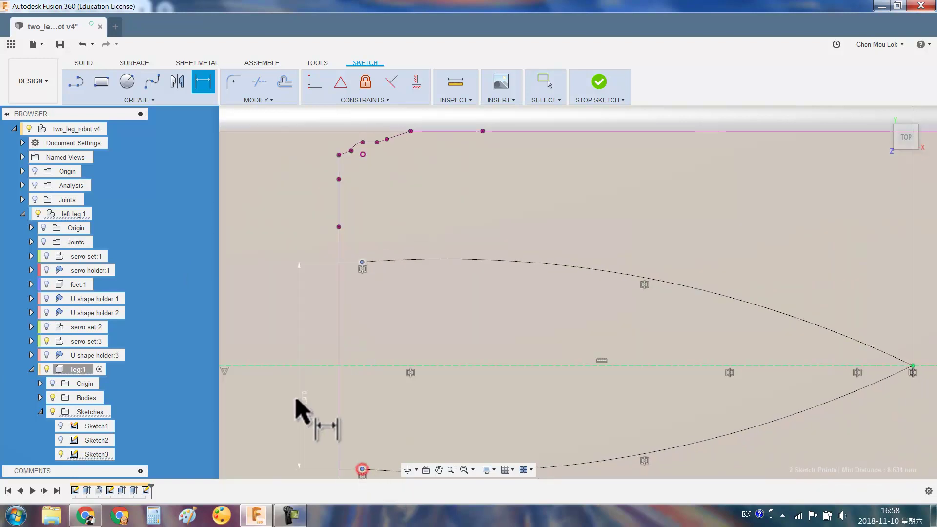
pyautogui.click(182, 413)
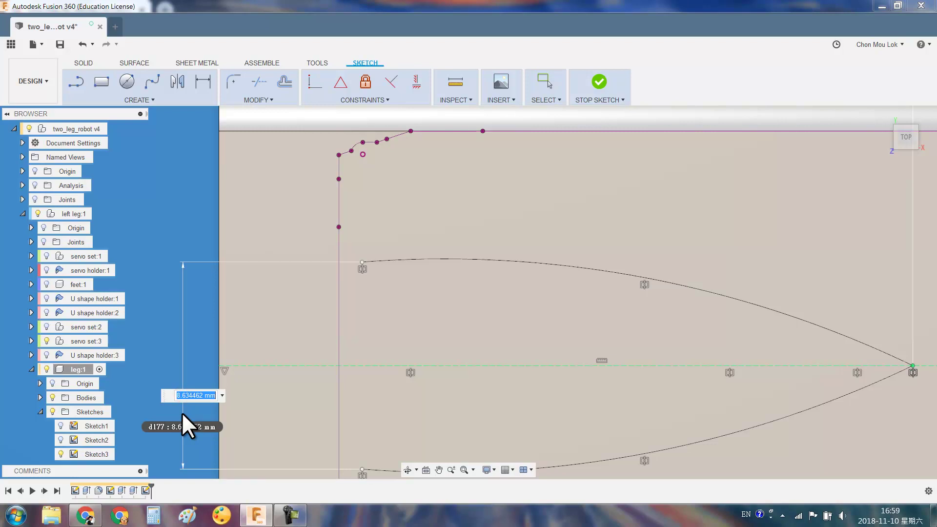
pyautogui.write('10')
pyautogui.press('Return')
pyautogui.press('Escape')
pyautogui.scroll(-3, 303, 382)
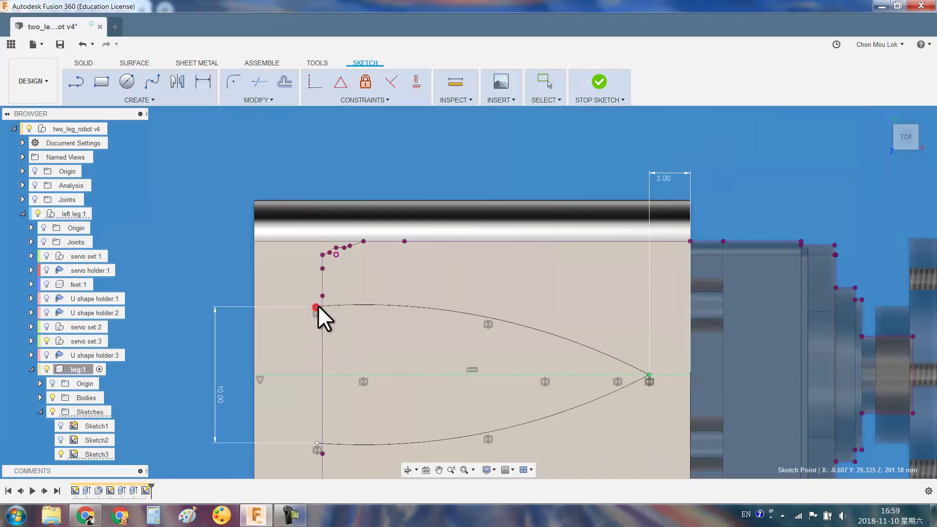
pyautogui.scroll(-2, 230, 395)
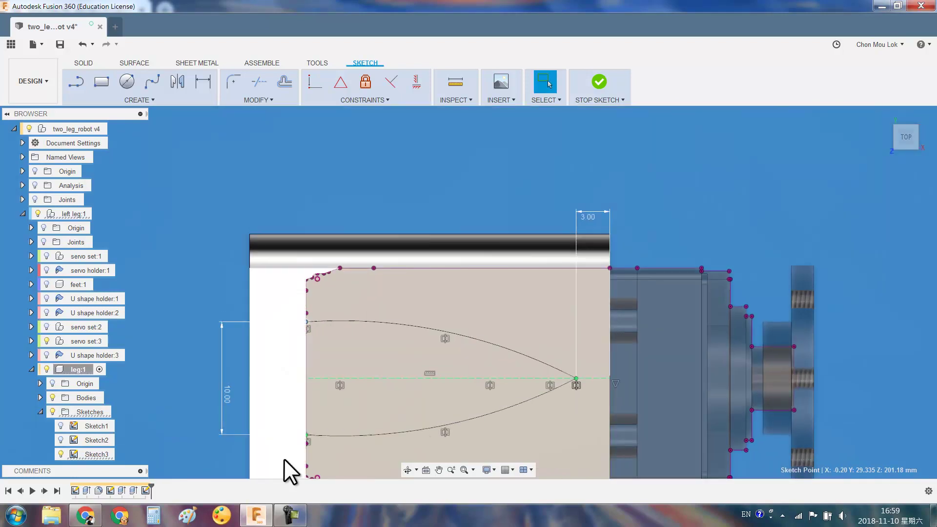
# Start an extrude on the pointed slot profile and open its operation choices
pyautogui.press('e')
pyautogui.click(357, 357)
pyautogui.click(848, 301)
# Cut the slot profile into the leg, extending to the leg face as the end object
pyautogui.click(853, 324)
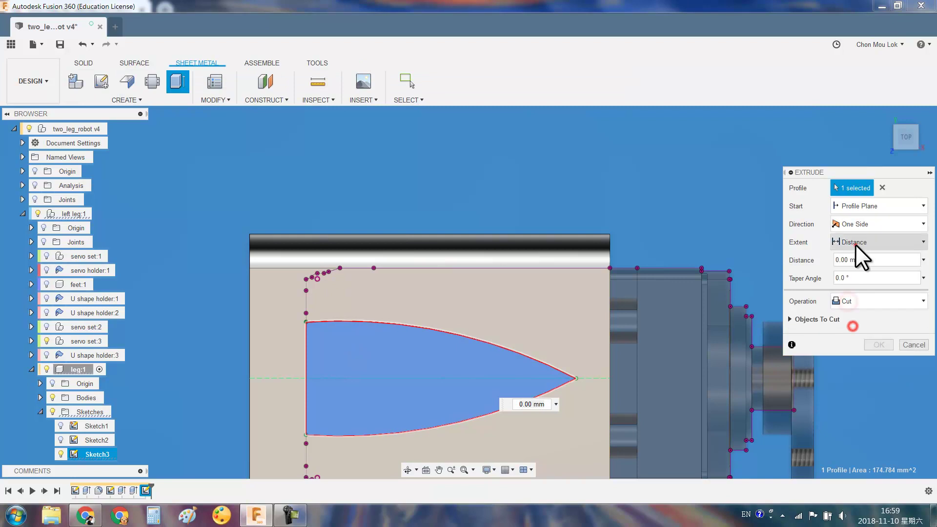
pyautogui.click(856, 242)
pyautogui.click(854, 271)
pyautogui.moveTo(623, 330)
pyautogui.keyDown('shift'); pyautogui.mouseDown(button='middle')
pyautogui.moveTo(635, 393)
pyautogui.moveTo(576, 308)
pyautogui.mouseUp(button='middle'); pyautogui.keyUp('shift')
pyautogui.click(502, 429)
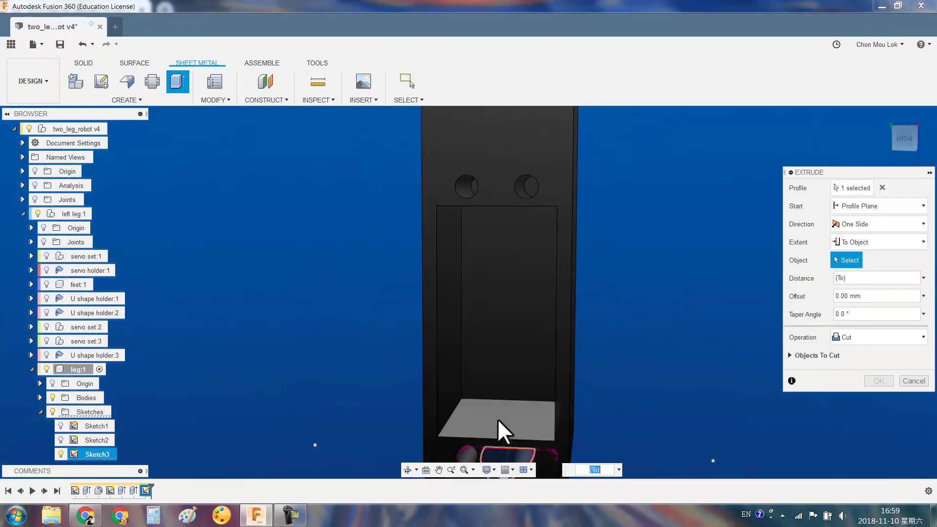
pyautogui.press('Return')
# Show the third servo set and make left leg:1 the active component
pyautogui.keyDown('shift'); pyautogui.moveTo(598, 384); pyautogui.dragTo(529, 345, button='middle'); pyautogui.keyUp('shift')
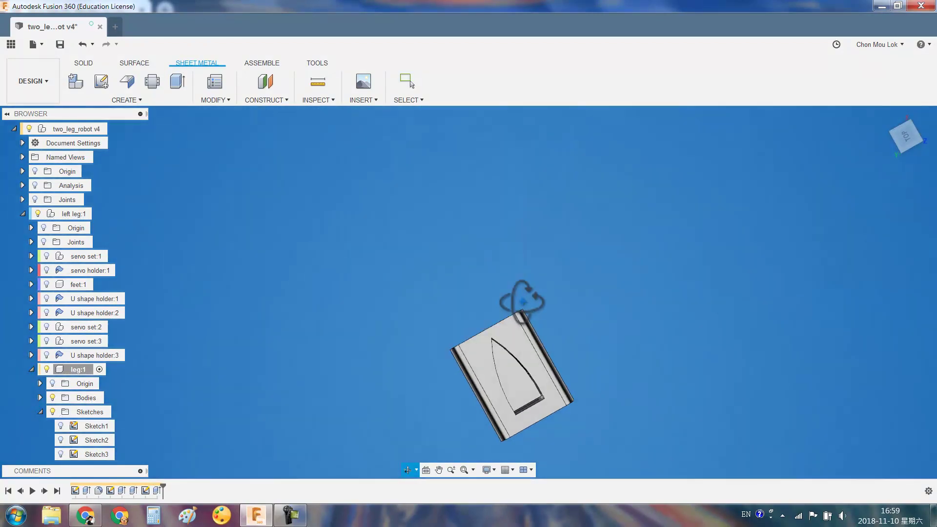
pyautogui.scroll(2, 503, 361)
pyautogui.click(46, 341)
pyautogui.moveTo(732, 435)
pyautogui.keyDown('shift'); pyautogui.mouseDown(button='middle')
pyautogui.moveTo(728, 423)
pyautogui.moveTo(180, 311)
pyautogui.mouseUp(button='middle'); pyautogui.keyUp('shift')
pyautogui.doubleClick(73, 214)
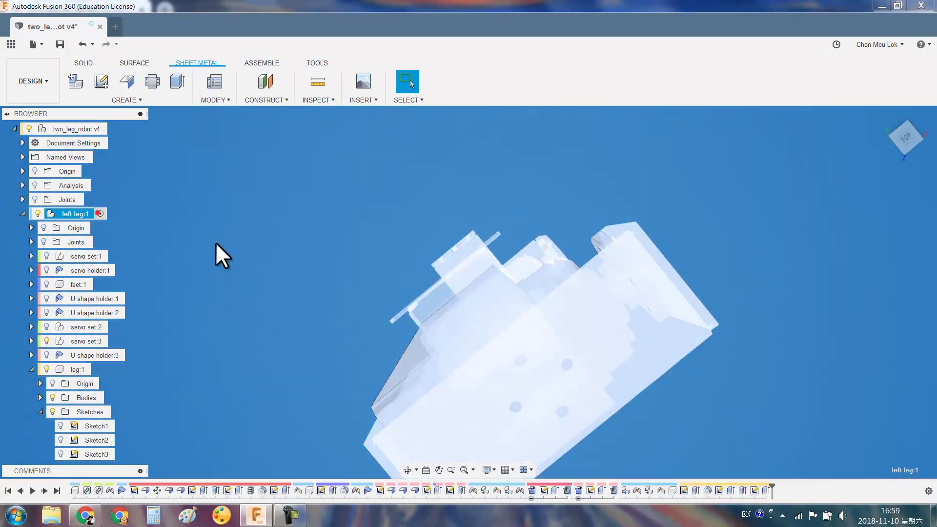
pyautogui.keyDown('shift'); pyautogui.moveTo(328, 264); pyautogui.dragTo(570, 372, button='middle'); pyautogui.keyUp('shift')
pyautogui.moveTo(452, 234)
pyautogui.keyDown('shift'); pyautogui.mouseDown(button='middle')
pyautogui.moveTo(474, 344)
pyautogui.moveTo(496, 276)
pyautogui.moveTo(566, 273)
pyautogui.moveTo(592, 317)
pyautogui.moveTo(563, 318)
pyautogui.moveTo(701, 436)
pyautogui.moveTo(695, 351)
pyautogui.mouseUp(button='middle'); pyautogui.keyUp('shift')
# Round the selected leg edges with a 2 mm fillet
pyautogui.press('f')
pyautogui.click(511, 272)
pyautogui.click(564, 318)
pyautogui.write('2')
pyautogui.press('Return')
pyautogui.keyDown('shift'); pyautogui.moveTo(693, 386); pyautogui.dragTo(713, 352, button='middle'); pyautogui.keyUp('shift')
# Start a Features mirror and pick the cut and fillet to mirror
pyautogui.write('smirr')
pyautogui.press('Return')
pyautogui.click(850, 188)
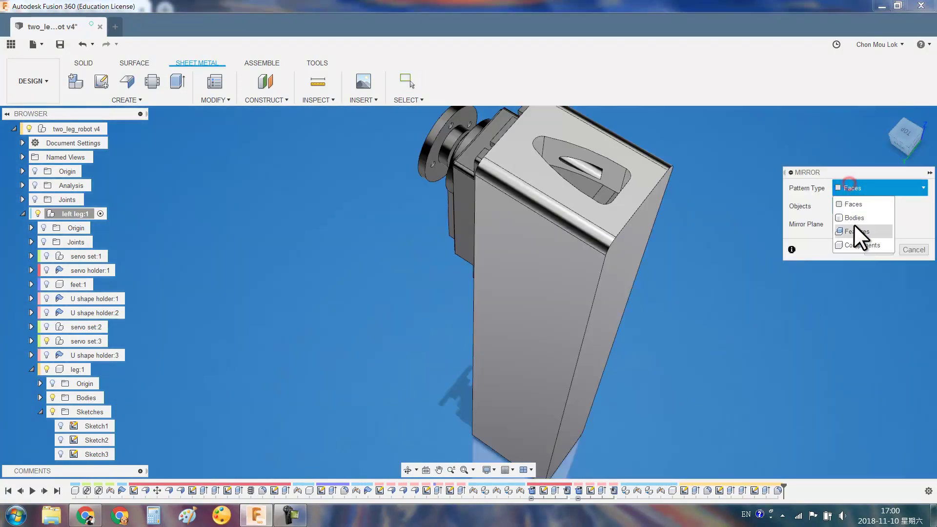
pyautogui.click(765, 490)
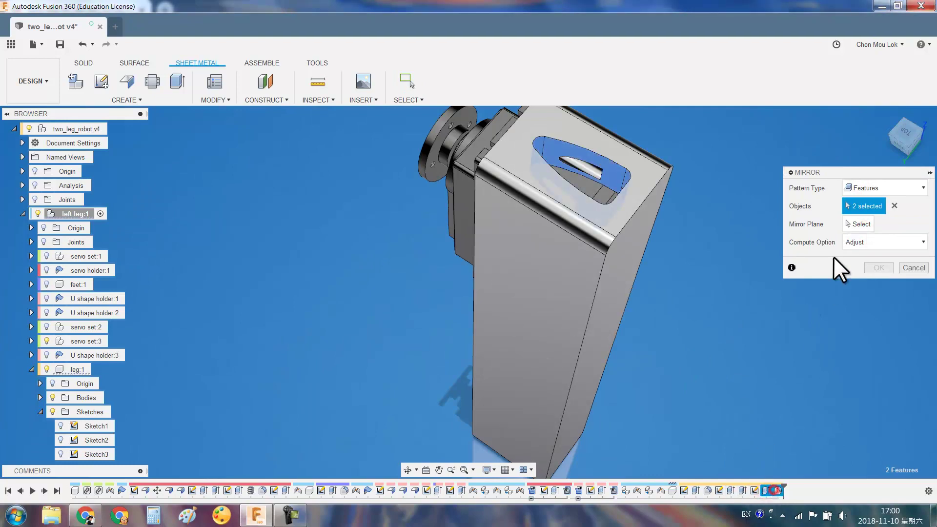
pyautogui.click(852, 224)
pyautogui.keyDown('shift'); pyautogui.moveTo(638, 366); pyautogui.dragTo(740, 373, button='middle'); pyautogui.keyUp('shift')
# Activate leg:1 and create a midplane between the leg's top and bottom faces
pyautogui.press('Escape')
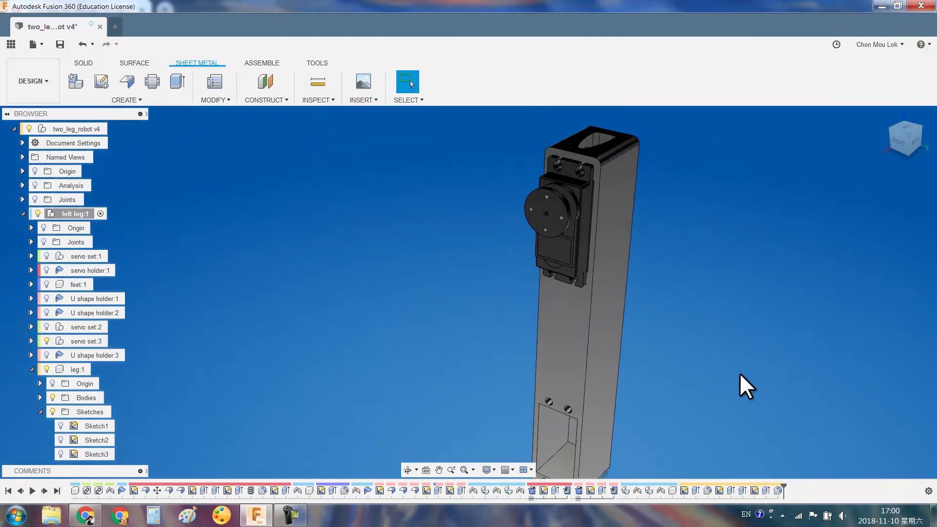
pyautogui.click(100, 369)
pyautogui.write('smi')
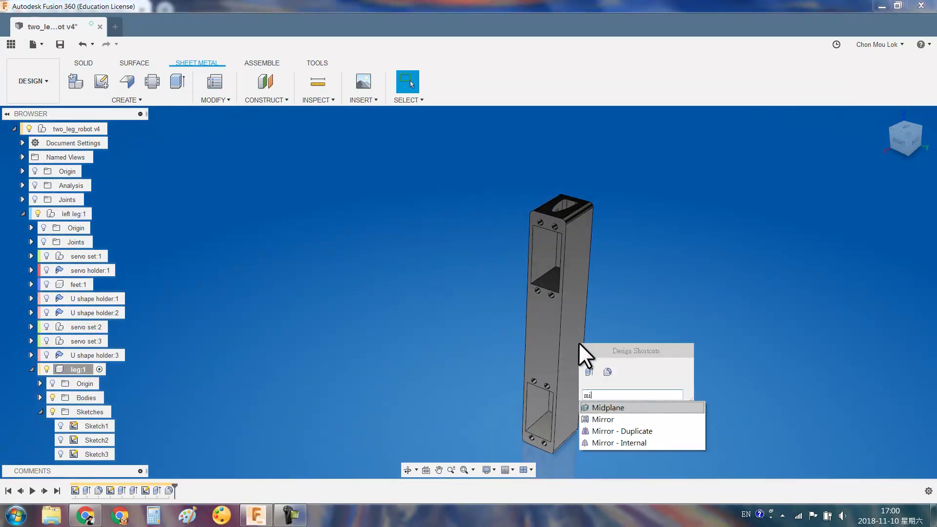
pyautogui.press('Return')
pyautogui.click(540, 215)
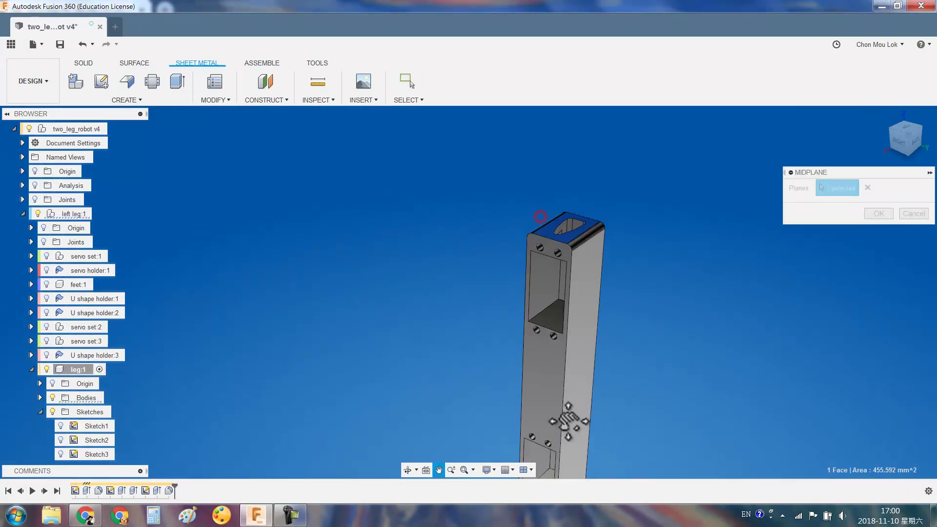
pyautogui.keyDown('shift'); pyautogui.moveTo(565, 418); pyautogui.dragTo(587, 366, button='middle'); pyautogui.keyUp('shift')
pyautogui.click(562, 420)
pyautogui.press('Return')
# Start a Mirror with pattern type set to Features
pyautogui.write('s')
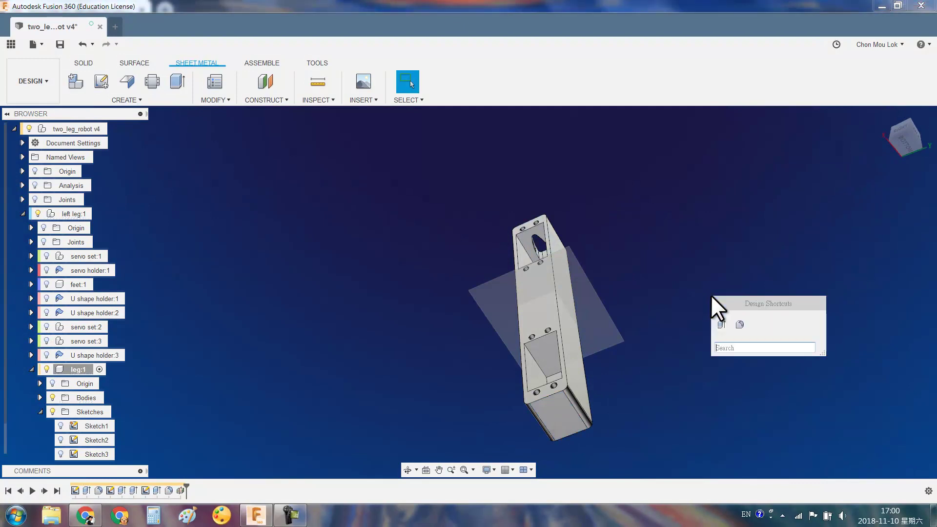
pyautogui.write('mi')
pyautogui.press('Return')
pyautogui.click(851, 191)
pyautogui.click(852, 232)
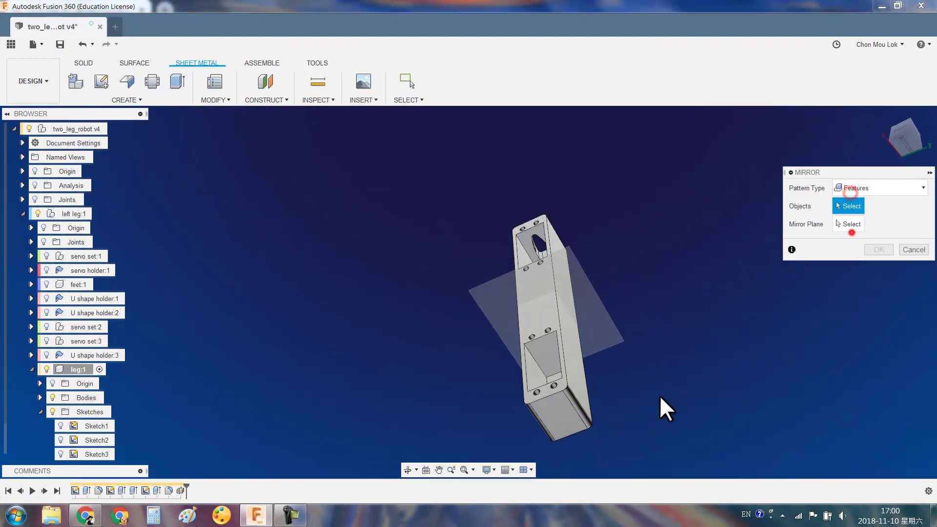
# Try mirroring the first feature across the midplane and inspect the midplane feature
pyautogui.click(159, 490)
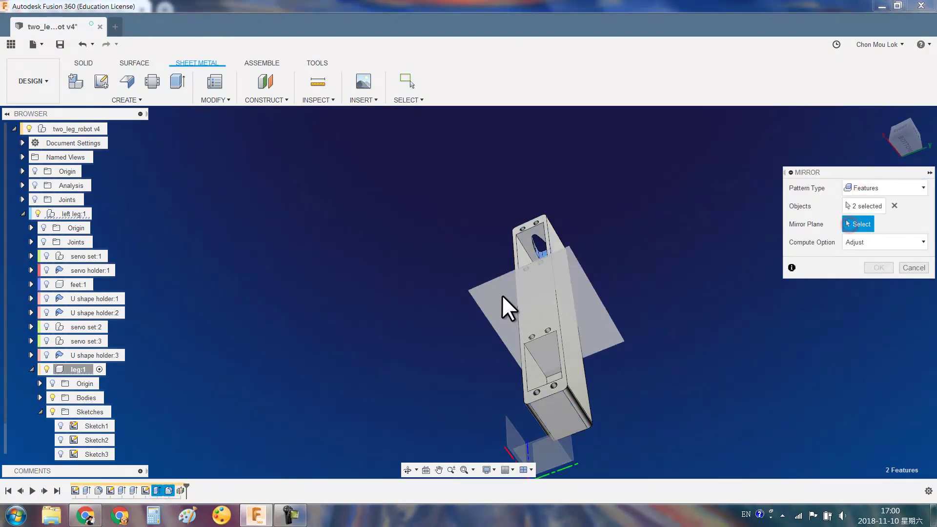
pyautogui.click(502, 296)
pyautogui.press('Return')
pyautogui.doubleClick(180, 490)
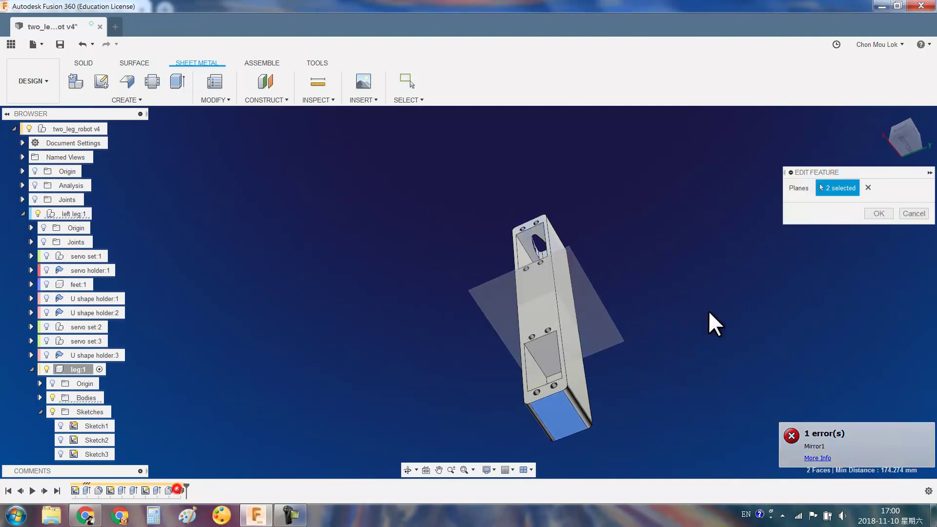
pyautogui.press('Return')
# Retry the feature mirror of two features across the midplane, computed as Identical
pyautogui.rightClick(280, 362)
pyautogui.click(301, 425)
pyautogui.click(854, 189)
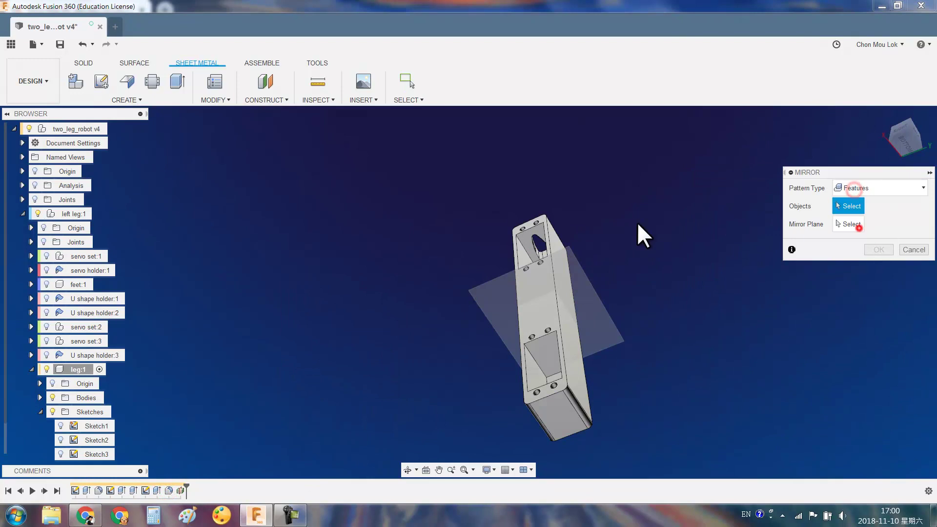
pyautogui.moveTo(157, 497); pyautogui.dragTo(182, 488)
pyautogui.click(513, 293)
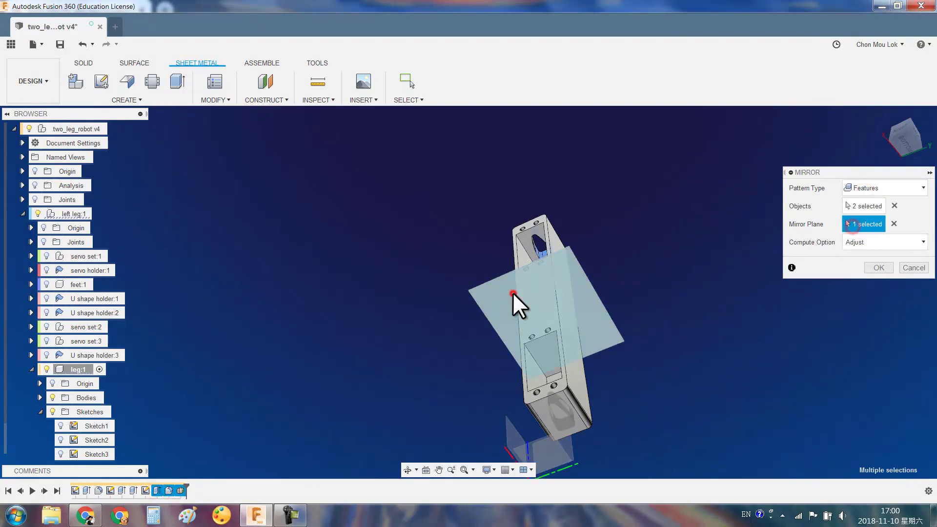
pyautogui.click(869, 239)
pyautogui.click(869, 268)
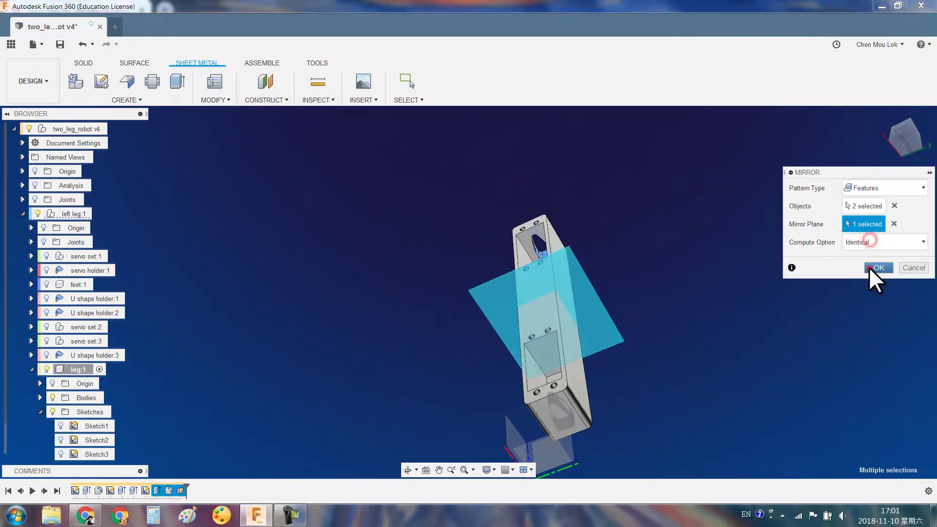
pyautogui.click(869, 243)
pyautogui.click(865, 279)
pyautogui.click(874, 266)
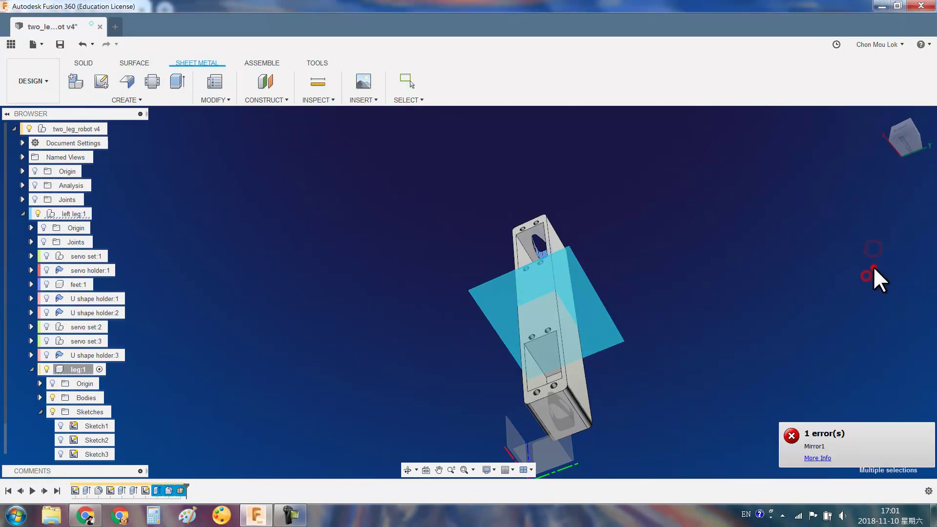
# Switch the mirror to Faces and select the end slot's faces
pyautogui.click(844, 189)
pyautogui.click(850, 210)
pyautogui.scroll(3, 546, 255)
pyautogui.moveTo(547, 254)
pyautogui.keyDown('shift'); pyautogui.mouseDown(button='middle')
pyautogui.moveTo(517, 273)
pyautogui.moveTo(543, 247)
pyautogui.moveTo(517, 241)
pyautogui.moveTo(527, 198)
pyautogui.moveTo(539, 368)
pyautogui.moveTo(525, 308)
pyautogui.moveTo(681, 360)
pyautogui.mouseUp(button='middle'); pyautogui.keyUp('shift')
pyautogui.scroll(2, 544, 247)
pyautogui.click(544, 247)
pyautogui.click(523, 227)
pyautogui.click(523, 309)
pyautogui.click(538, 324)
pyautogui.click(595, 367)
# Choose the midplane as mirror plane and commit the face mirror
pyautogui.keyDown('shift'); pyautogui.moveTo(596, 368); pyautogui.dragTo(732, 303, button='middle'); pyautogui.keyUp('shift')
pyautogui.click(849, 223)
pyautogui.scroll(-3, 564, 407)
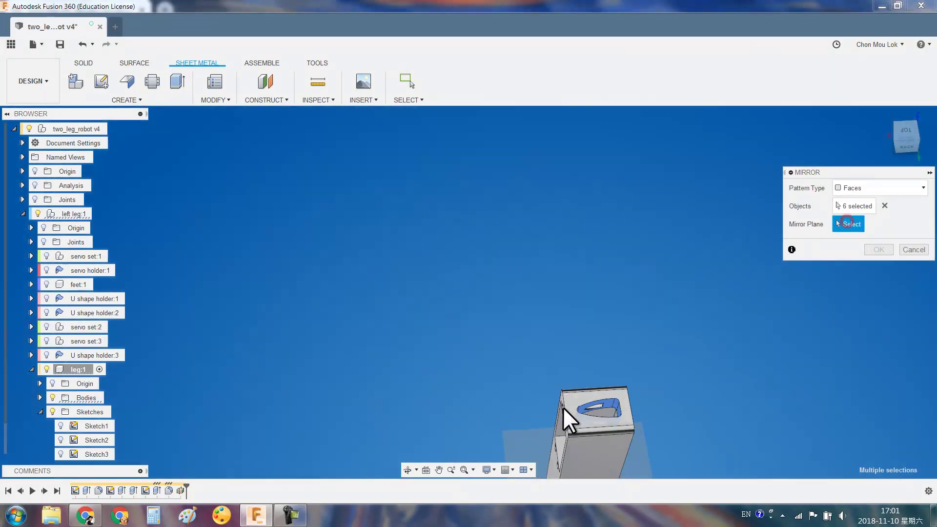
pyautogui.keyDown('shift'); pyautogui.moveTo(564, 407); pyautogui.dragTo(531, 370, button='middle'); pyautogui.keyUp('shift')
pyautogui.click(531, 371)
pyautogui.press('Return')
pyautogui.moveTo(511, 409)
pyautogui.keyDown('shift'); pyautogui.mouseDown(button='middle')
pyautogui.moveTo(561, 387)
pyautogui.moveTo(565, 272)
pyautogui.moveTo(624, 345)
pyautogui.moveTo(653, 356)
pyautogui.mouseUp(button='middle'); pyautogui.keyUp('shift')
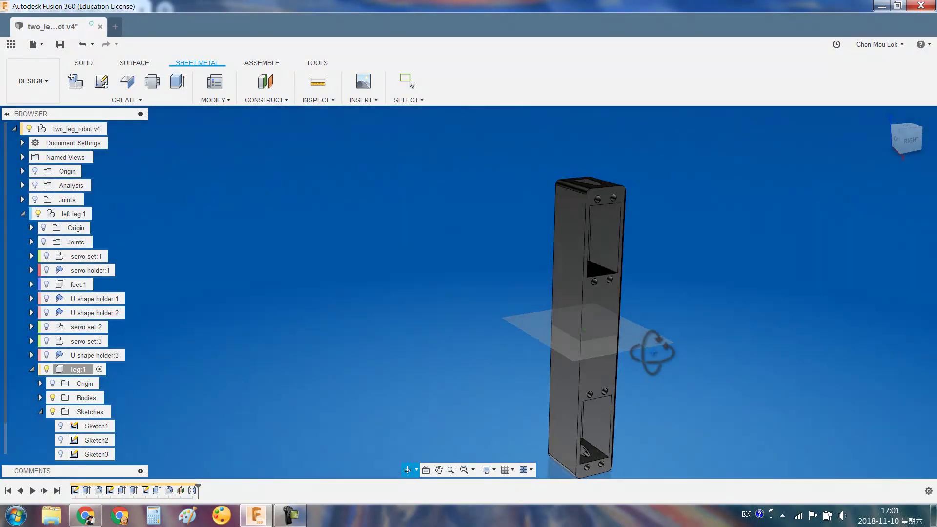
# Activate the leg:1 component and select the leg's narrow side face
pyautogui.click(40, 411)
pyautogui.keyDown('shift'); pyautogui.moveTo(436, 362); pyautogui.dragTo(635, 355, button='middle'); pyautogui.keyUp('shift')
pyautogui.moveTo(593, 328)
pyautogui.keyDown('shift'); pyautogui.mouseDown(button='middle')
pyautogui.moveTo(603, 335)
pyautogui.moveTo(661, 287)
pyautogui.moveTo(775, 293)
pyautogui.moveTo(609, 265)
pyautogui.moveTo(617, 250)
pyautogui.moveTo(569, 303)
pyautogui.mouseUp(button='middle'); pyautogui.keyUp('shift')
pyautogui.scroll(3, 569, 303)
pyautogui.keyDown('shift'); pyautogui.moveTo(654, 293); pyautogui.dragTo(582, 330, button='middle'); pyautogui.keyUp('shift')
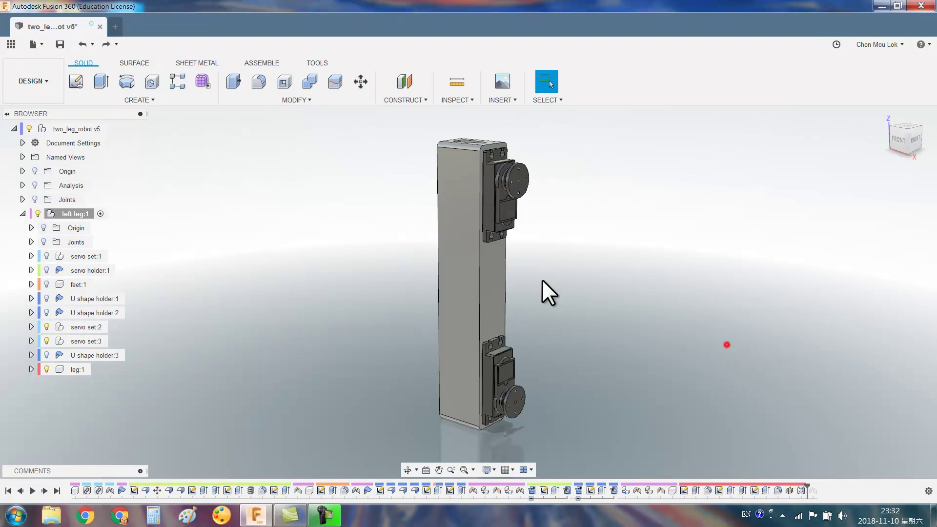
pyautogui.keyDown('shift'); pyautogui.moveTo(542, 281); pyautogui.dragTo(613, 264, button='middle'); pyautogui.keyUp('shift')
pyautogui.click(97, 370)
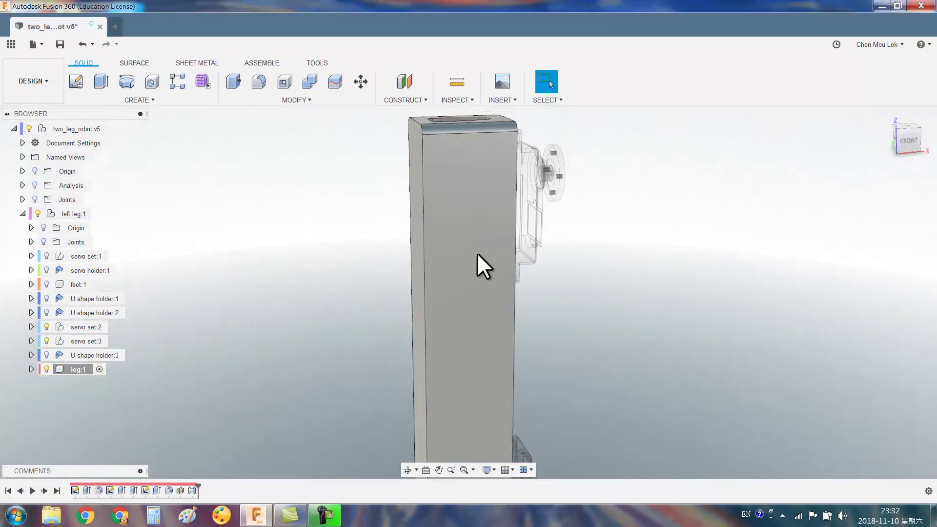
pyautogui.keyDown('shift'); pyautogui.moveTo(531, 313); pyautogui.dragTo(476, 253, button='middle'); pyautogui.keyUp('shift')
pyautogui.click(416, 198)
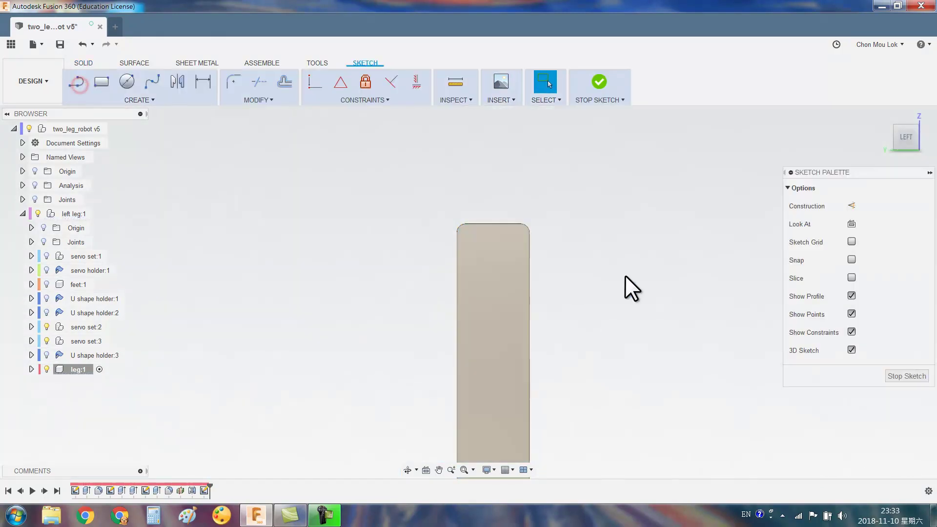
# Sketch on the leg's side face, projecting the servo's round edge as construction geometry
pyautogui.rightClick(625, 274)
pyautogui.click(648, 337)
pyautogui.keyDown('shift'); pyautogui.moveTo(534, 276); pyautogui.dragTo(667, 295, button='middle'); pyautogui.keyUp('shift')
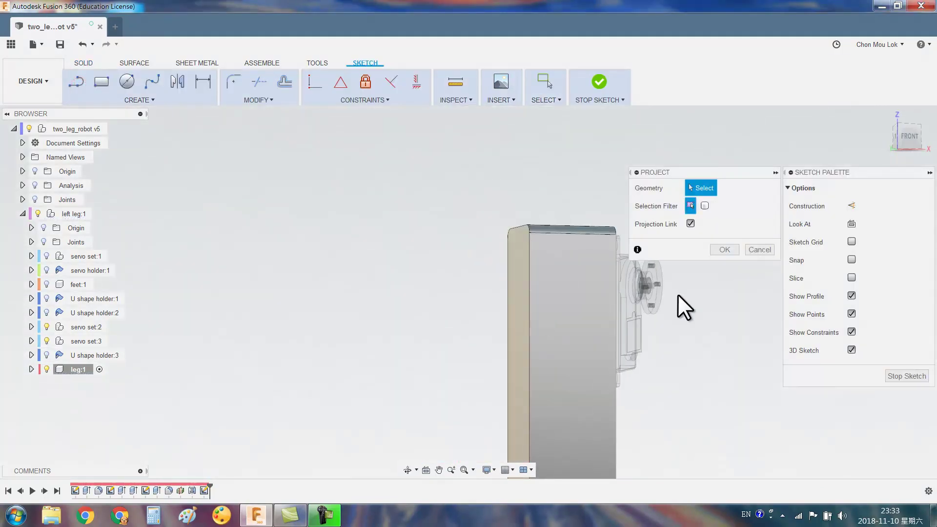
pyautogui.click(671, 291)
pyautogui.moveTo(599, 317)
pyautogui.keyDown('shift'); pyautogui.mouseDown(button='middle')
pyautogui.moveTo(570, 319)
pyautogui.moveTo(566, 387)
pyautogui.mouseUp(button='middle'); pyautogui.keyUp('shift')
pyautogui.click(724, 250)
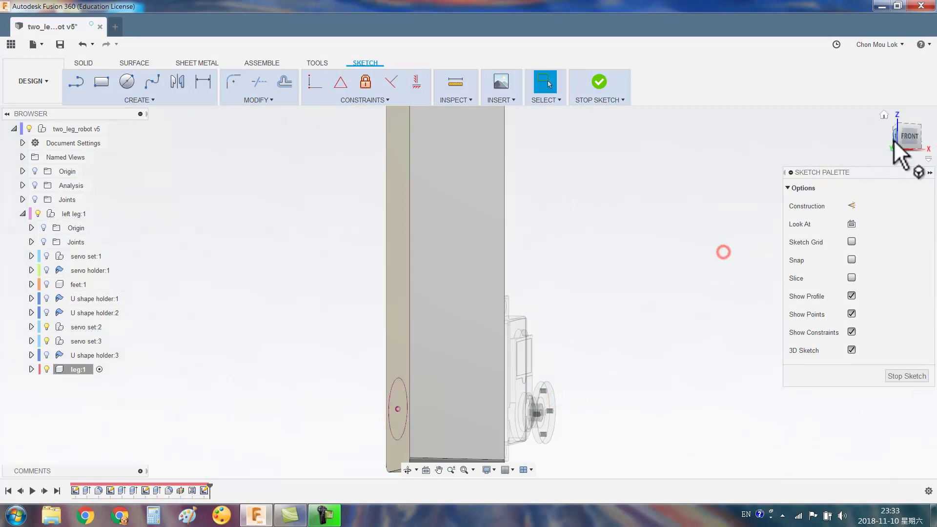
pyautogui.click(895, 139)
pyautogui.click(450, 383)
pyautogui.press('x')
pyautogui.moveTo(398, 219)
pyautogui.mouseDown(button='middle')
pyautogui.moveTo(482, 128)
pyautogui.moveTo(580, 356)
pyautogui.mouseUp(button='middle')
# Draw a small circle at the projected centre near each end of the leg
pyautogui.press('c')
pyautogui.click(493, 283)
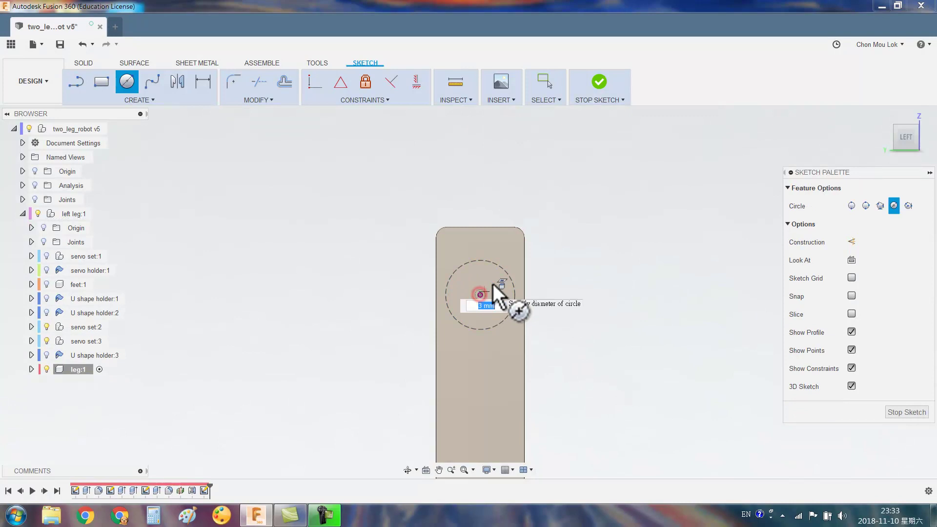
pyautogui.press('Escape')
pyautogui.moveTo(512, 361); pyautogui.dragTo(495, 430, button='middle')
pyautogui.press('c')
pyautogui.press('Escape')
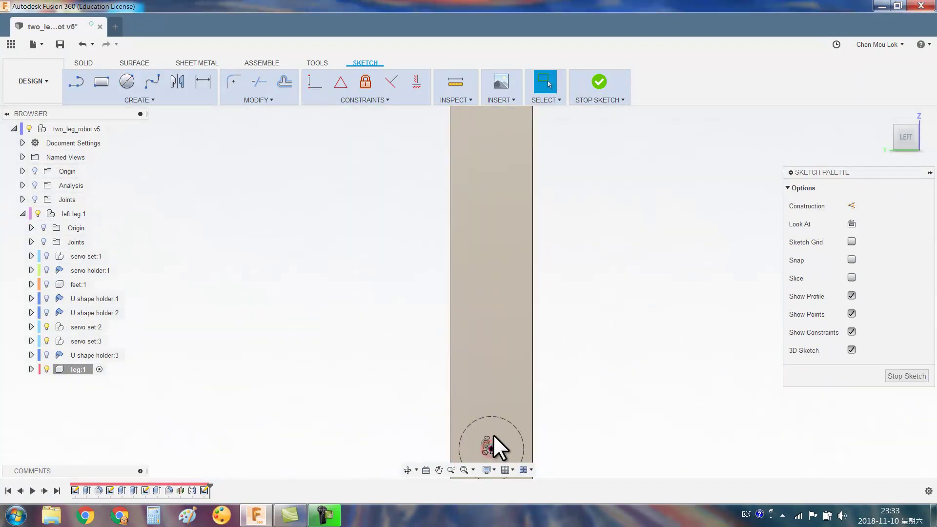
pyautogui.scroll(3, 488, 176)
# Select both small circle profiles for an extrusion
pyautogui.press('e')
pyautogui.scroll(-3, 390, 202)
pyautogui.scroll(2, 419, 186)
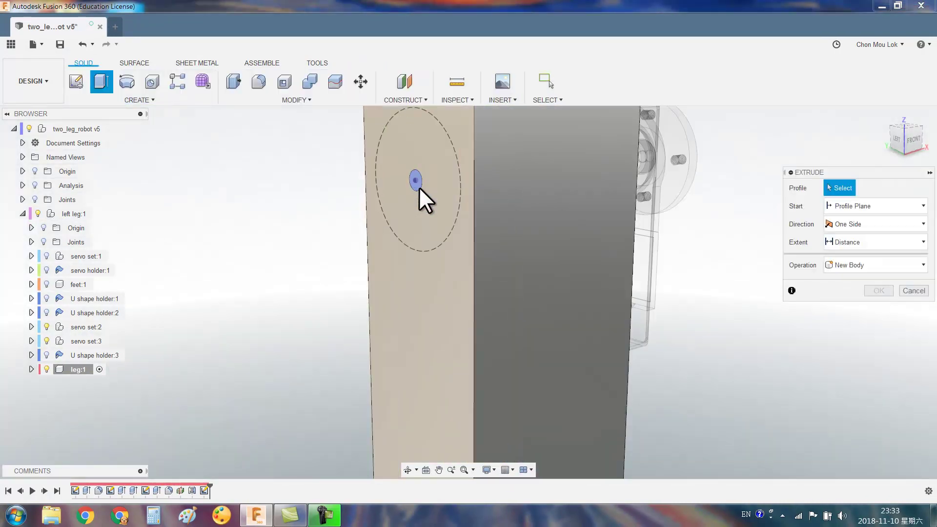
pyautogui.click(419, 188)
pyautogui.moveTo(419, 187)
pyautogui.keyDown('shift'); pyautogui.mouseDown(button='middle')
pyautogui.moveTo(537, 168)
pyautogui.moveTo(513, 227)
pyautogui.moveTo(519, 330)
pyautogui.mouseUp(button='middle'); pyautogui.keyUp('shift')
pyautogui.click(513, 227)
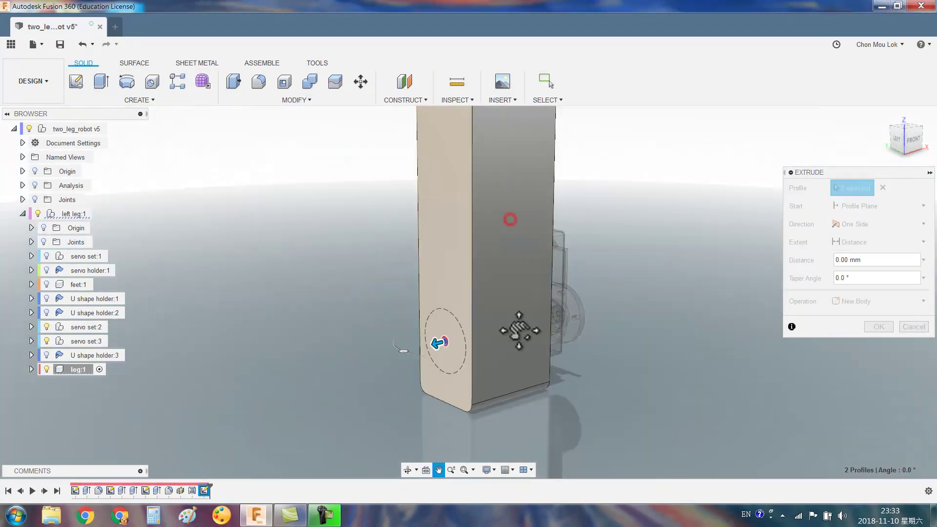
pyautogui.click(49, 327)
# Cut the two holes To Object, ending at the pocket face
pyautogui.keyDown('shift'); pyautogui.moveTo(293, 342); pyautogui.dragTo(488, 318, button='middle'); pyautogui.keyUp('shift')
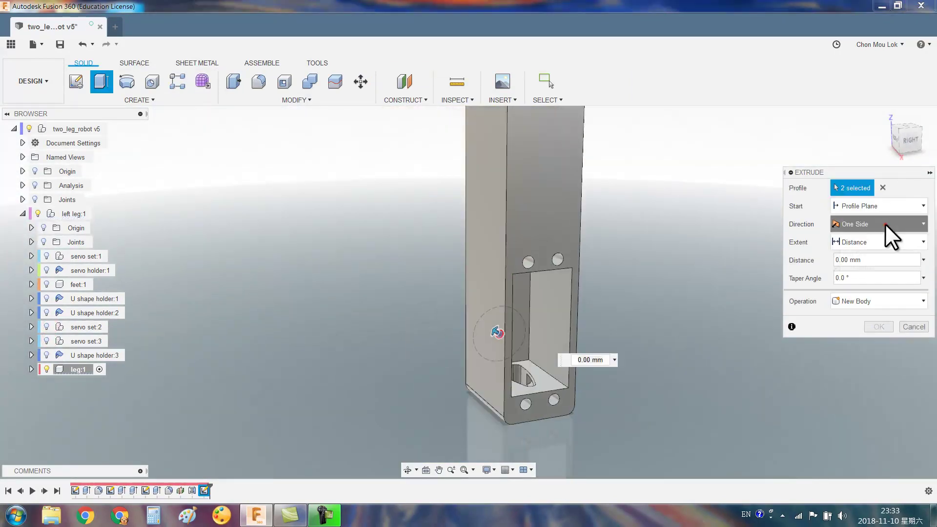
pyautogui.click(857, 272)
pyautogui.click(525, 312)
pyautogui.scroll(-5, 586, 293)
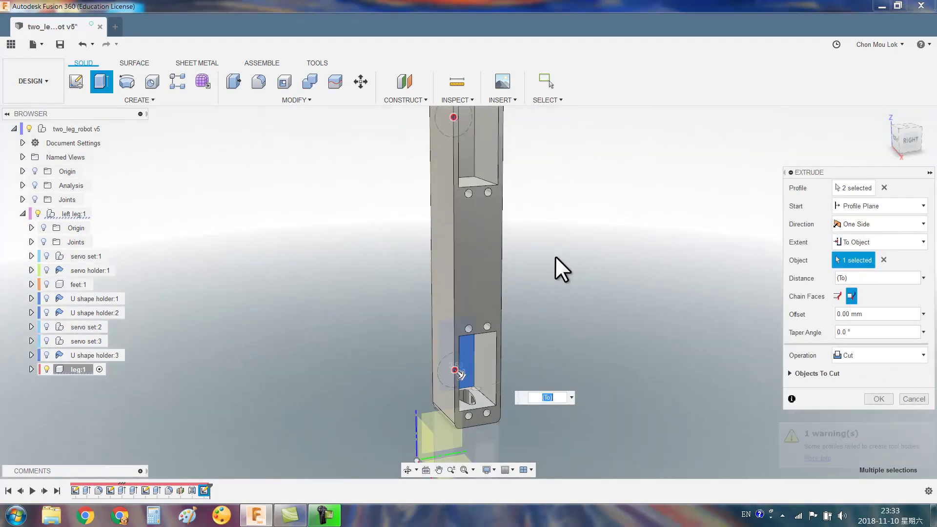
pyautogui.keyDown('shift'); pyautogui.moveTo(586, 280); pyautogui.dragTo(638, 262, button='middle'); pyautogui.keyUp('shift')
pyautogui.click(878, 399)
pyautogui.moveTo(547, 359)
pyautogui.keyDown('shift'); pyautogui.mouseDown(button='middle')
pyautogui.moveTo(548, 287)
pyautogui.moveTo(570, 251)
pyautogui.moveTo(556, 247)
pyautogui.mouseUp(button='middle'); pyautogui.keyUp('shift')
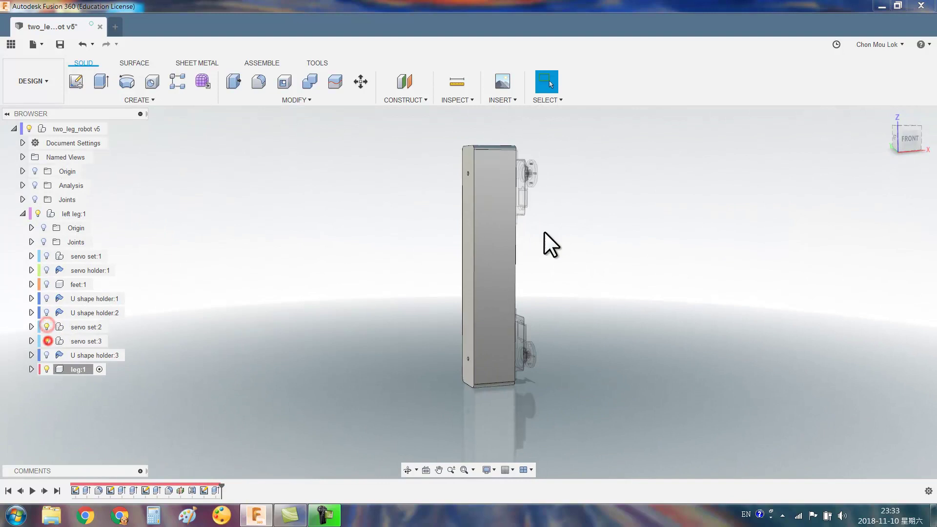
# Show all components of left leg:1 and make it the active component
pyautogui.click(100, 214)
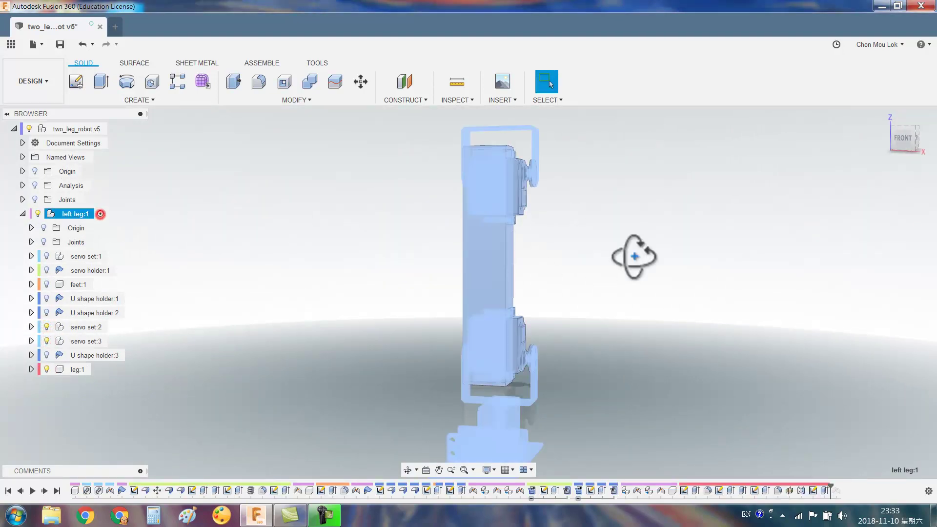
pyautogui.keyDown('shift'); pyautogui.moveTo(635, 256); pyautogui.dragTo(652, 271, button='middle'); pyautogui.keyUp('shift')
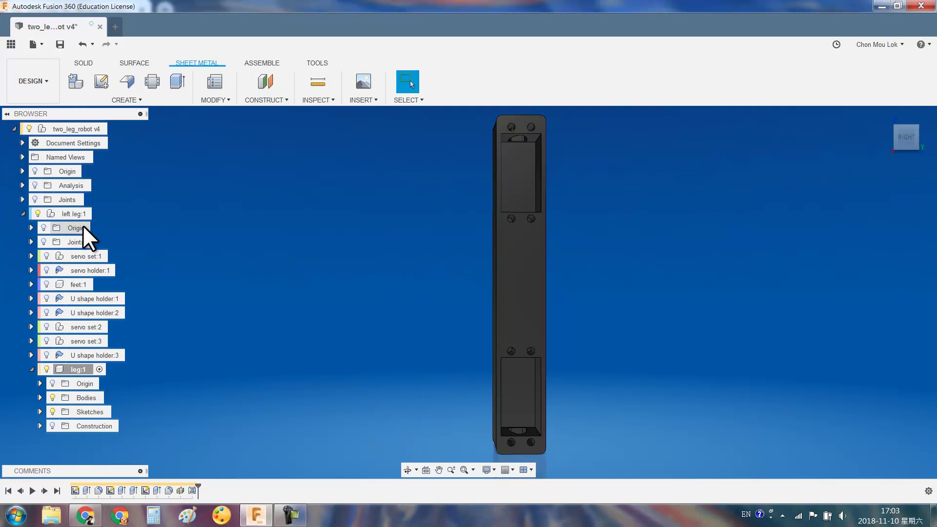
pyautogui.rightClick(82, 214)
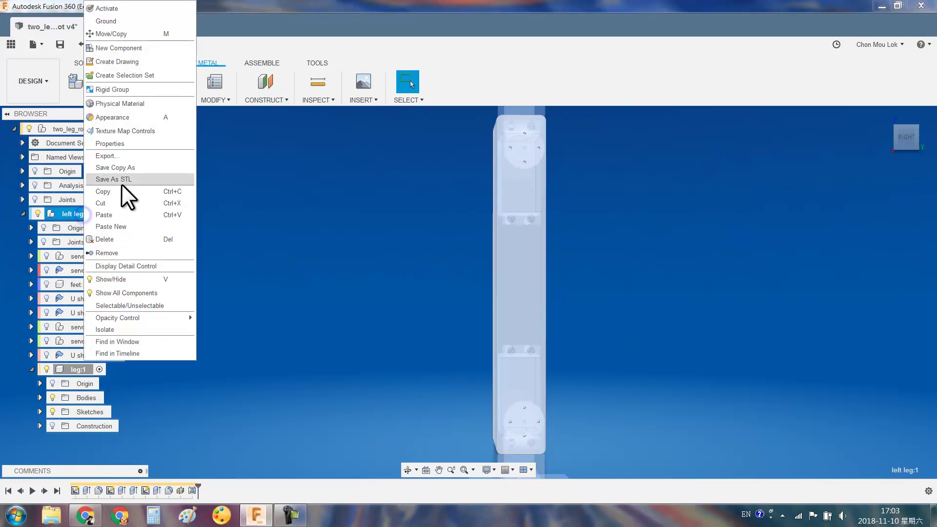
pyautogui.click(127, 289)
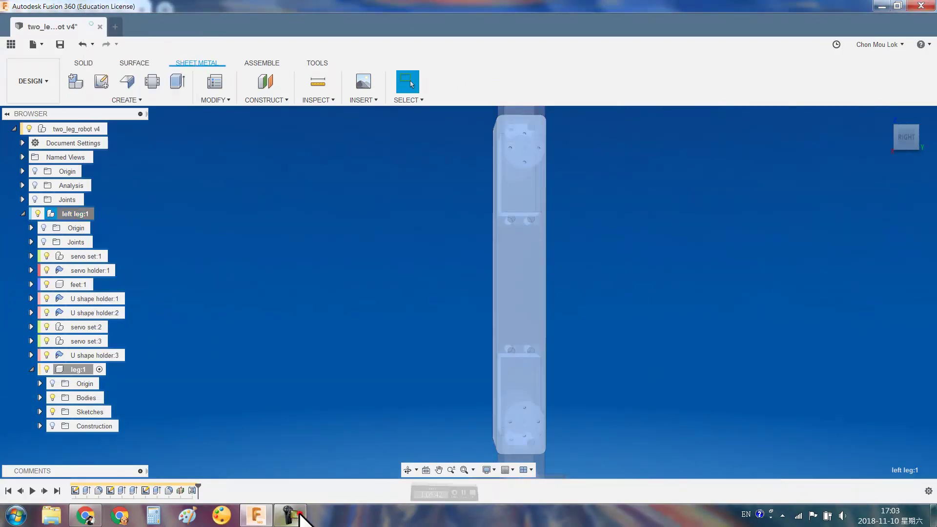
pyautogui.click(595, 344)
pyautogui.keyDown('shift'); pyautogui.moveTo(594, 343); pyautogui.dragTo(611, 310, button='middle'); pyautogui.keyUp('shift')
pyautogui.click(101, 214)
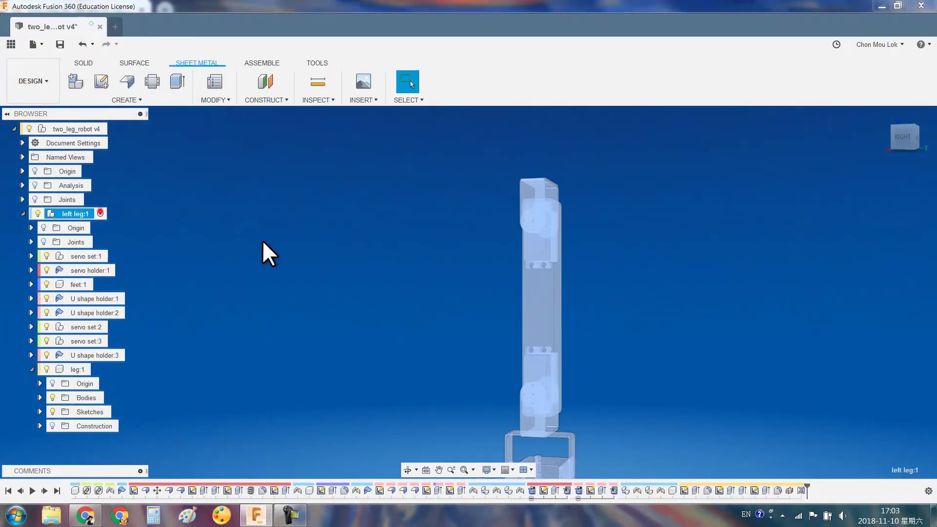
pyautogui.moveTo(579, 352)
pyautogui.keyDown('shift'); pyautogui.mouseDown(button='middle')
pyautogui.moveTo(561, 386)
pyautogui.moveTo(638, 360)
pyautogui.moveTo(606, 345)
pyautogui.mouseUp(button='middle'); pyautogui.keyUp('shift')
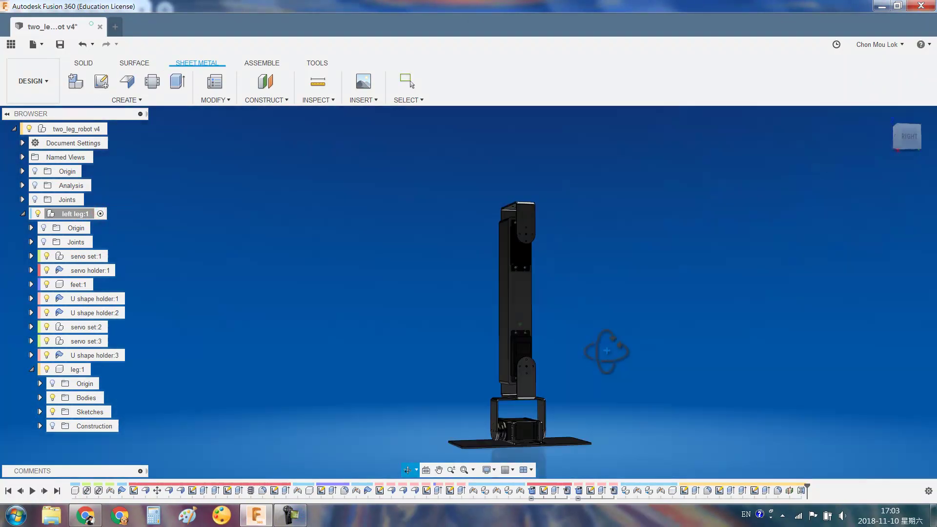
# Switch to a light grey studio environment and swing the top bracket upright
pyautogui.click(490, 467)
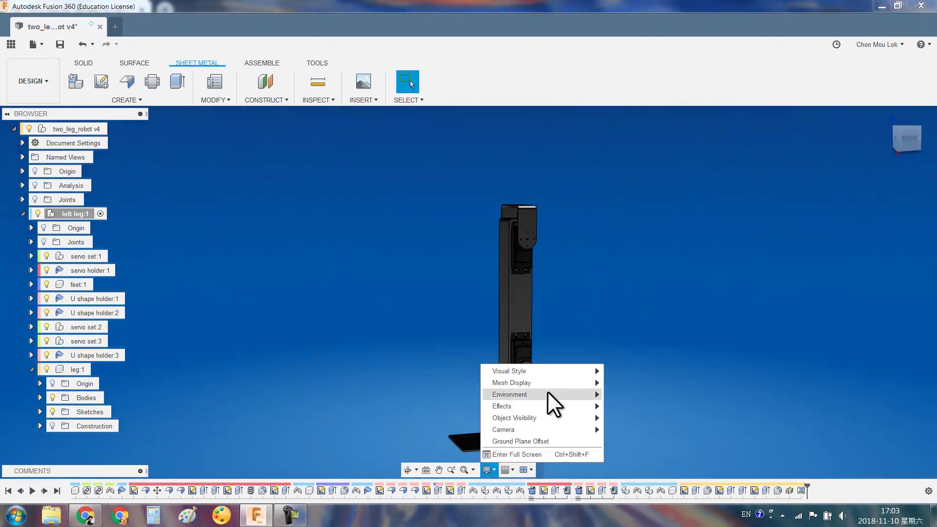
pyautogui.click(634, 441)
pyautogui.moveTo(599, 353)
pyautogui.keyDown('shift'); pyautogui.mouseDown(button='middle')
pyautogui.moveTo(533, 303)
pyautogui.moveTo(561, 303)
pyautogui.moveTo(475, 293)
pyautogui.moveTo(468, 306)
pyautogui.moveTo(519, 310)
pyautogui.moveTo(533, 268)
pyautogui.moveTo(496, 314)
pyautogui.moveTo(693, 318)
pyautogui.moveTo(646, 315)
pyautogui.mouseUp(button='middle'); pyautogui.keyUp('shift')
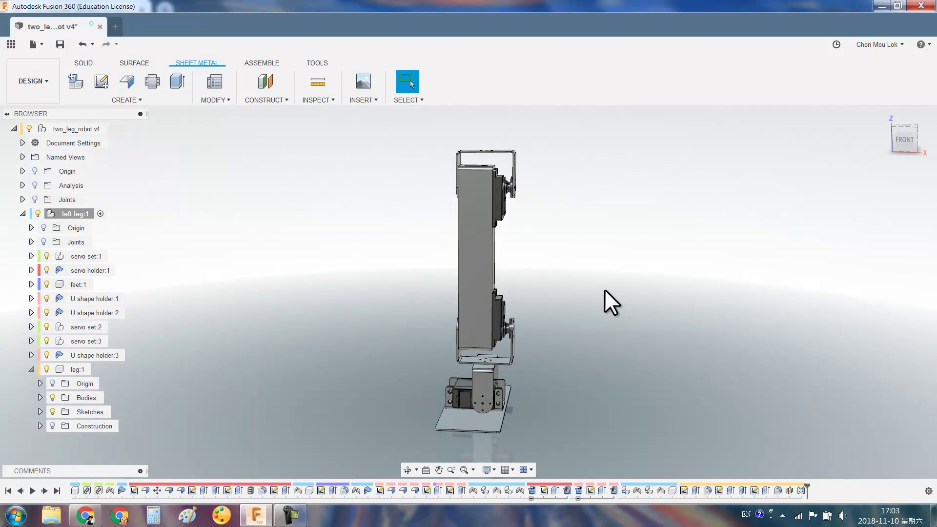
pyautogui.moveTo(540, 170)
pyautogui.keyDown('shift'); pyautogui.mouseDown(button='middle')
pyautogui.moveTo(488, 189)
pyautogui.moveTo(540, 297)
pyautogui.moveTo(502, 272)
pyautogui.mouseUp(button='middle'); pyautogui.keyUp('shift')
pyautogui.moveTo(461, 188); pyautogui.dragTo(418, 250)
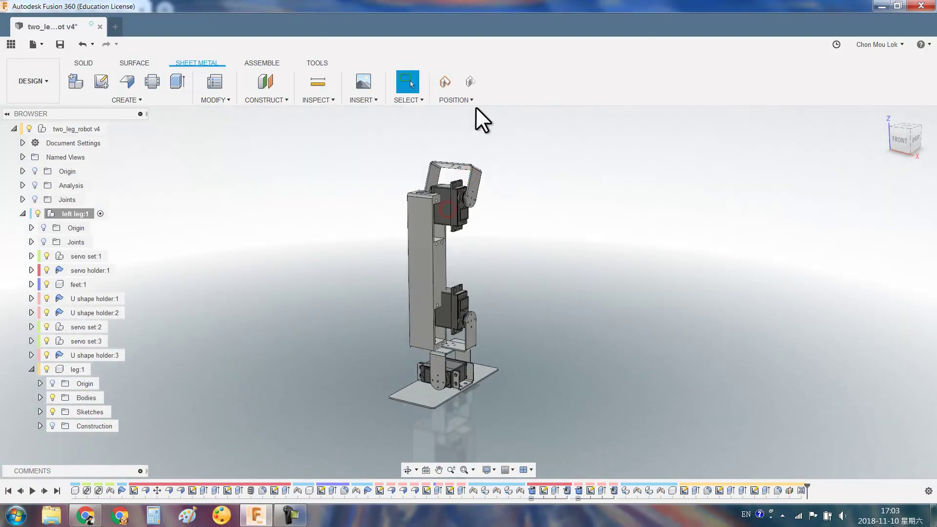
# Joint the leg top to the upper servo bracket's hole
pyautogui.click(474, 84)
pyautogui.press('j')
pyautogui.scroll(3, 495, 244)
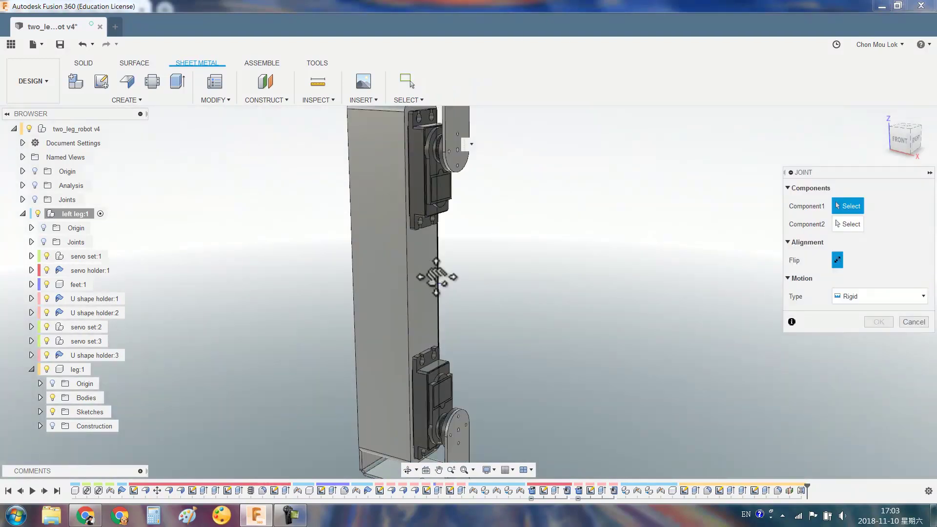
pyautogui.moveTo(437, 274); pyautogui.dragTo(476, 370, button='middle')
pyautogui.scroll(5, 468, 213)
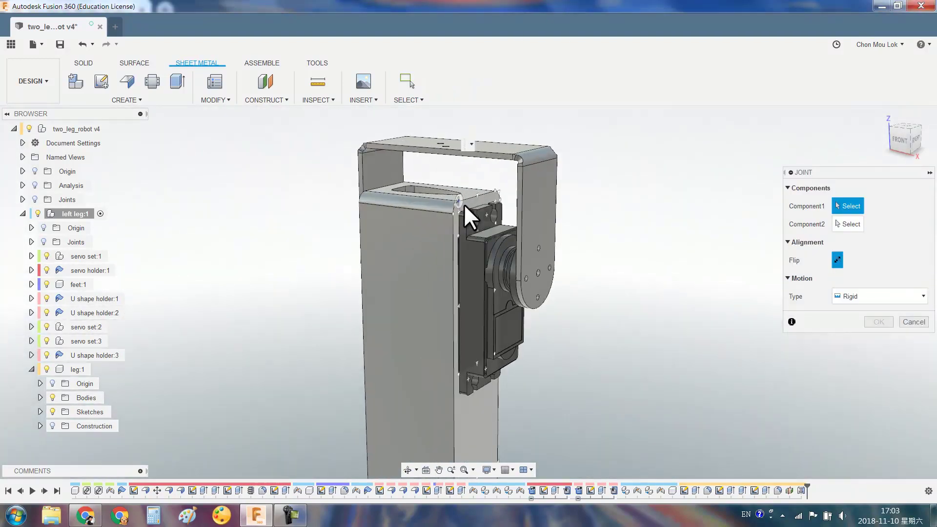
pyautogui.click(468, 224)
pyautogui.keyDown('shift'); pyautogui.moveTo(467, 241); pyautogui.dragTo(458, 238, button='middle'); pyautogui.keyUp('shift')
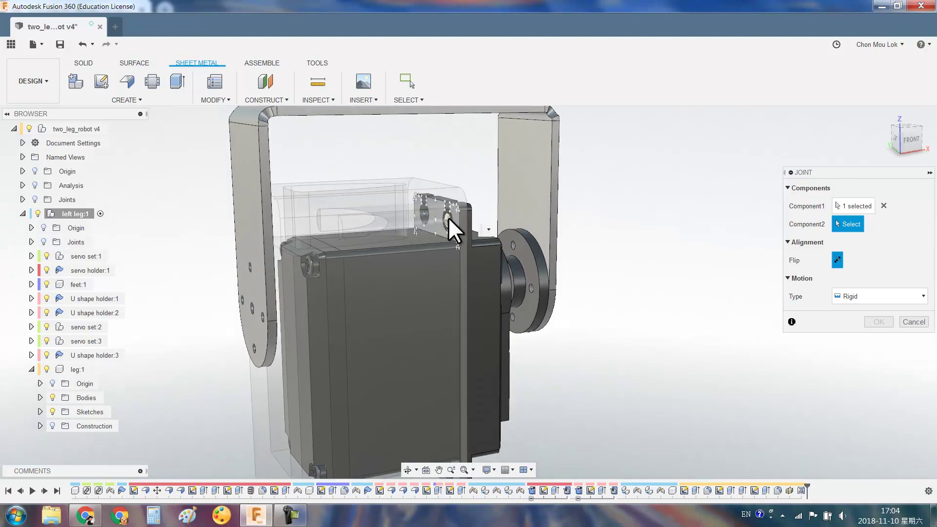
pyautogui.click(458, 240)
pyautogui.press('Return')
# Swing the upper leg to test the pivot, then return it to vertical
pyautogui.scroll(-5, 465, 329)
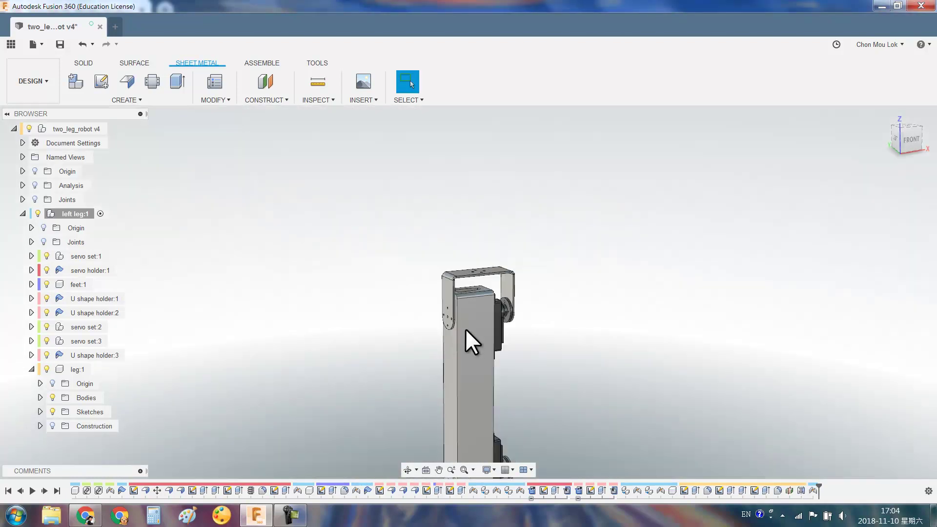
pyautogui.scroll(-3, 499, 363)
pyautogui.scroll(2, 468, 273)
pyautogui.moveTo(468, 273); pyautogui.dragTo(462, 285)
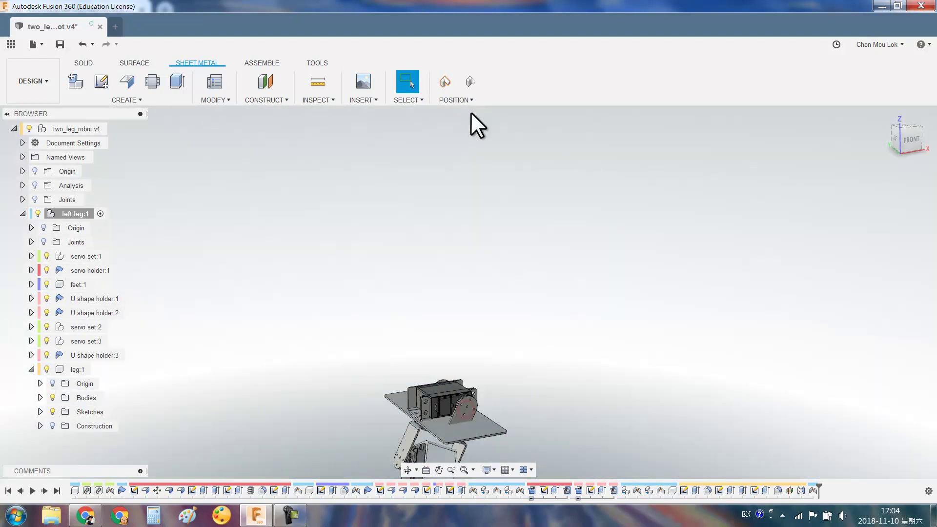
pyautogui.moveTo(447, 359); pyautogui.dragTo(477, 82)
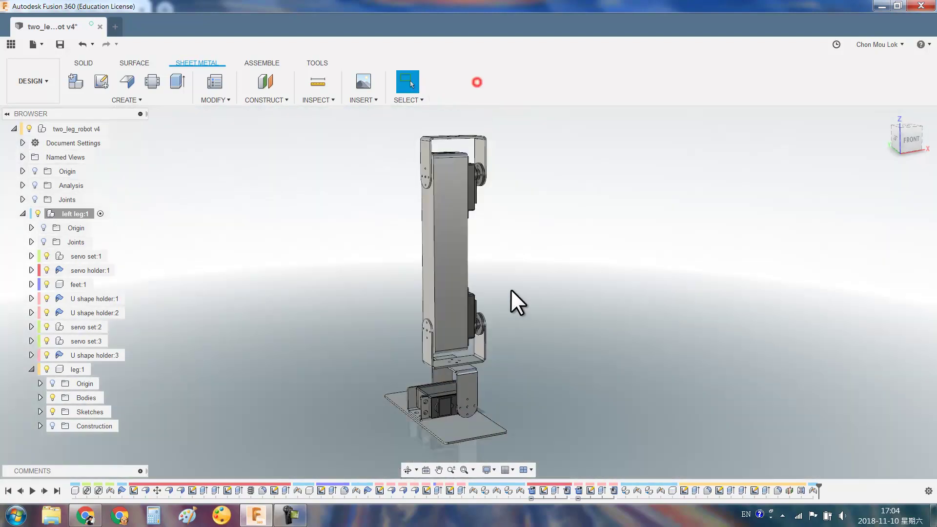
# Collapse left leg:1 and make the two_leg_robot v4 assembly active
pyautogui.click(22, 214)
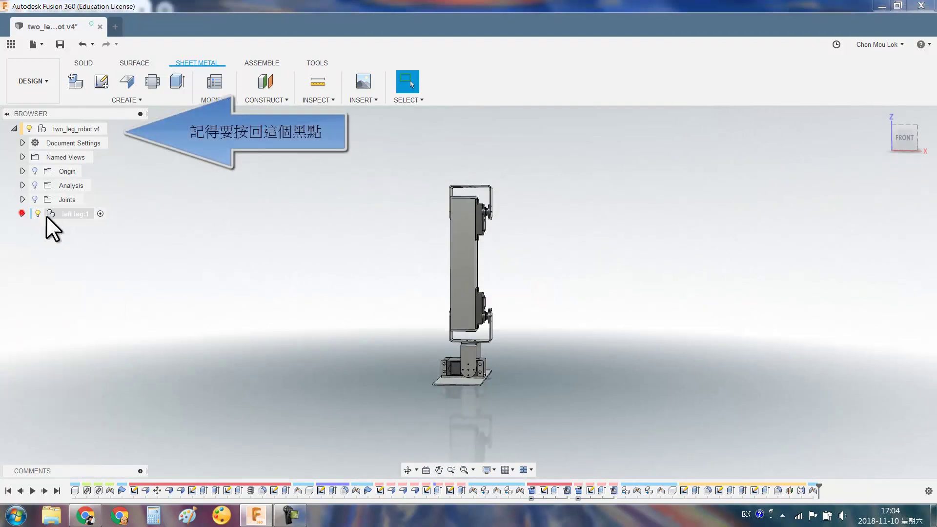
pyautogui.click(76, 214)
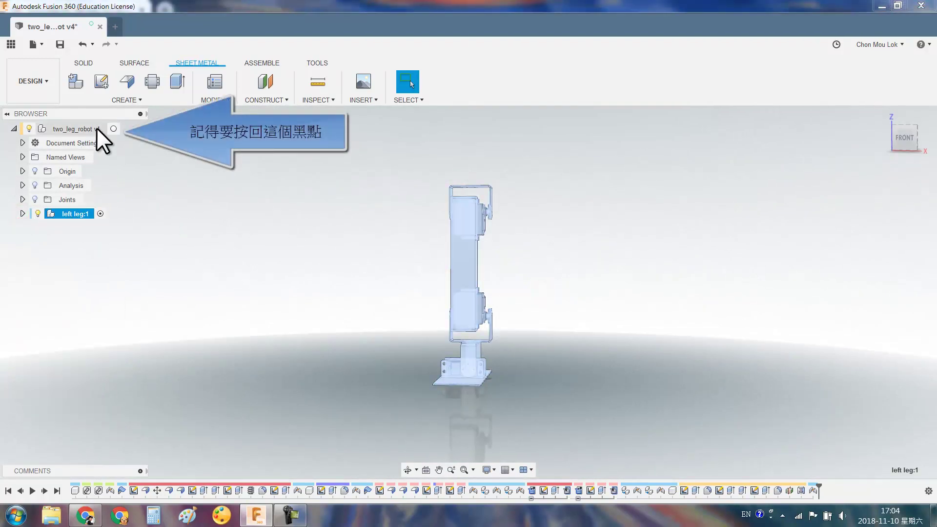
pyautogui.click(116, 126)
pyautogui.click(286, 232)
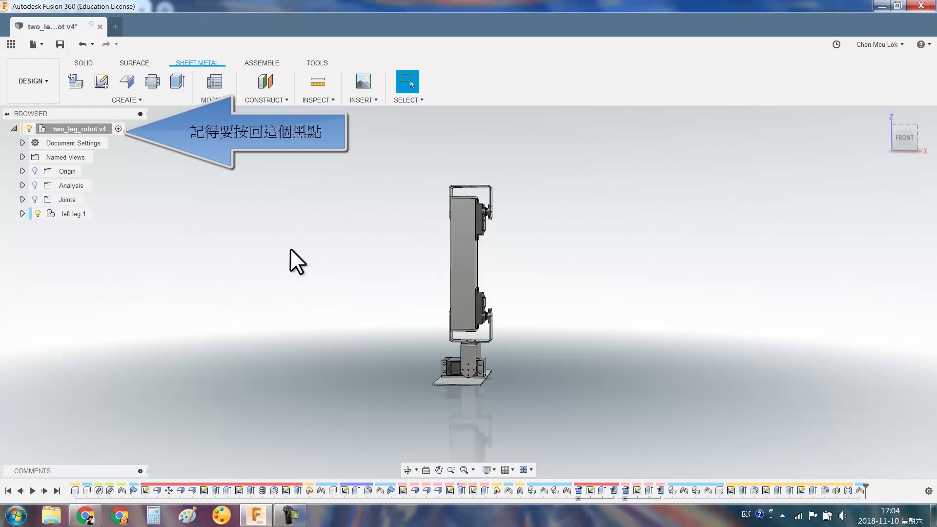
# Start a Components mirror of left leg:1, then cancel it
pyautogui.write('smirror')
pyautogui.press('Return')
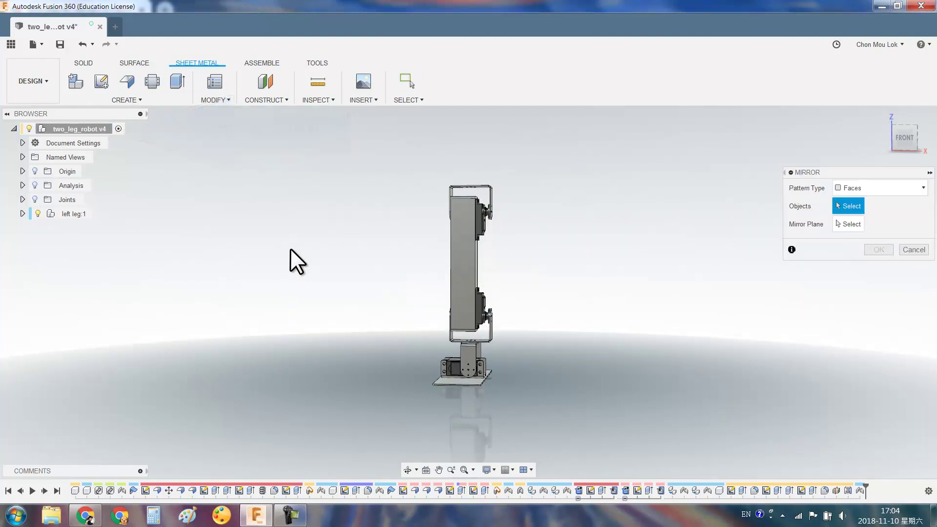
pyautogui.click(858, 187)
pyautogui.click(853, 244)
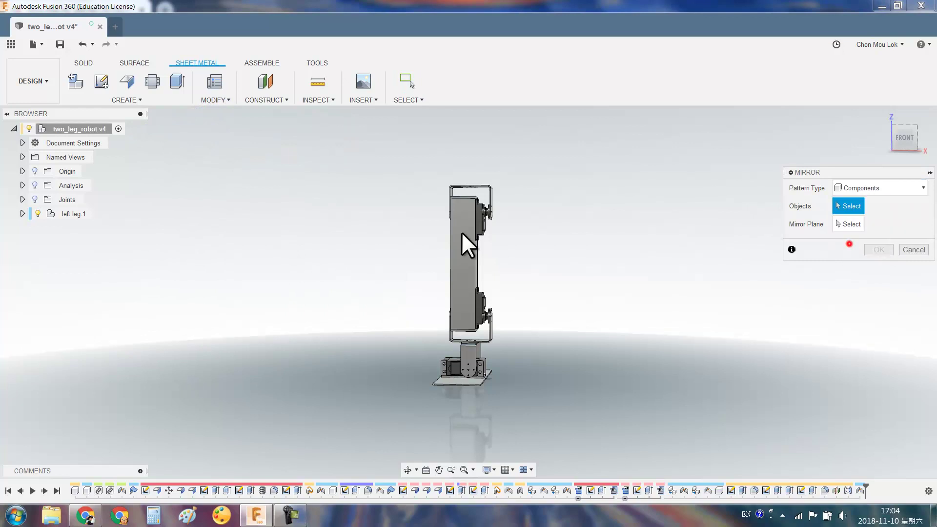
pyautogui.click(62, 215)
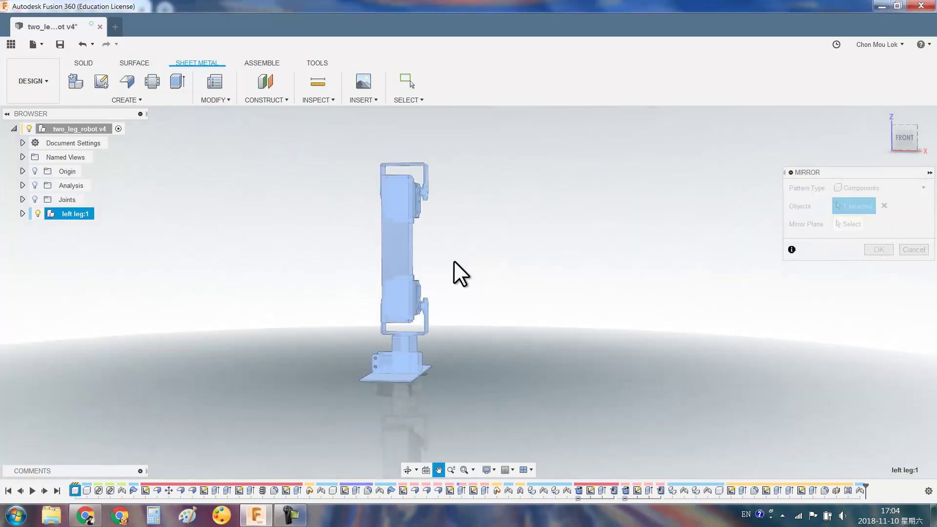
pyautogui.keyDown('shift'); pyautogui.moveTo(454, 260); pyautogui.dragTo(463, 272, button='middle'); pyautogui.keyUp('shift')
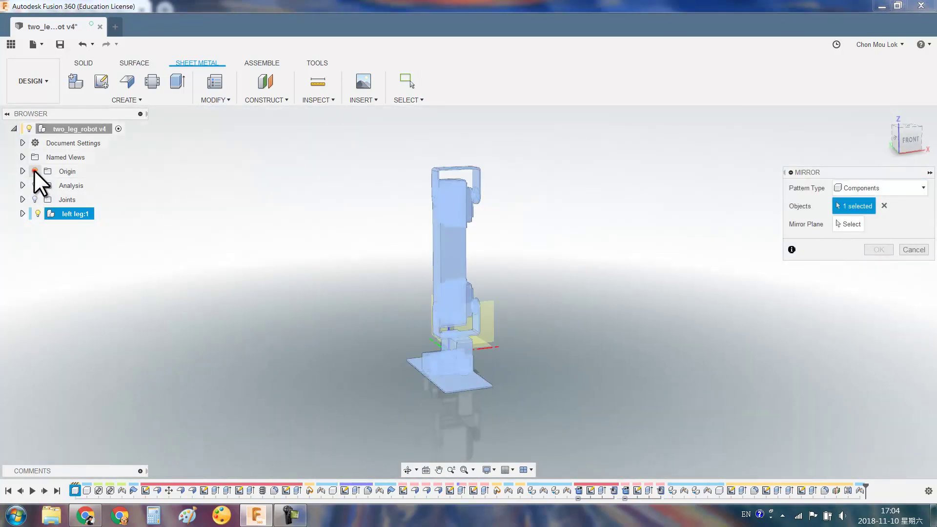
pyautogui.keyDown('shift'); pyautogui.moveTo(550, 316); pyautogui.dragTo(534, 317, button='middle'); pyautogui.keyUp('shift')
pyautogui.press('Escape')
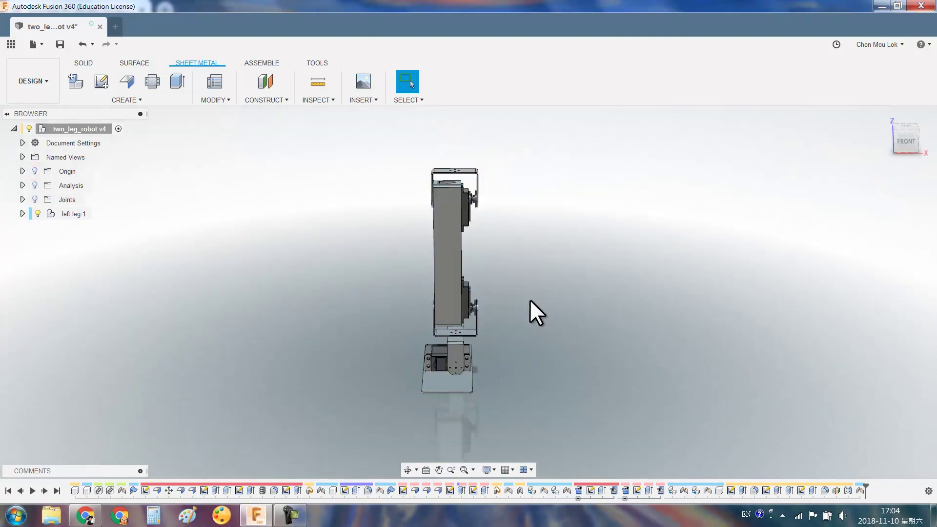
# Add an offset construction plane 50.00 mm out from the leg's side face
pyautogui.click(271, 93)
pyautogui.keyDown('shift'); pyautogui.moveTo(523, 216); pyautogui.dragTo(453, 236, button='middle'); pyautogui.keyUp('shift')
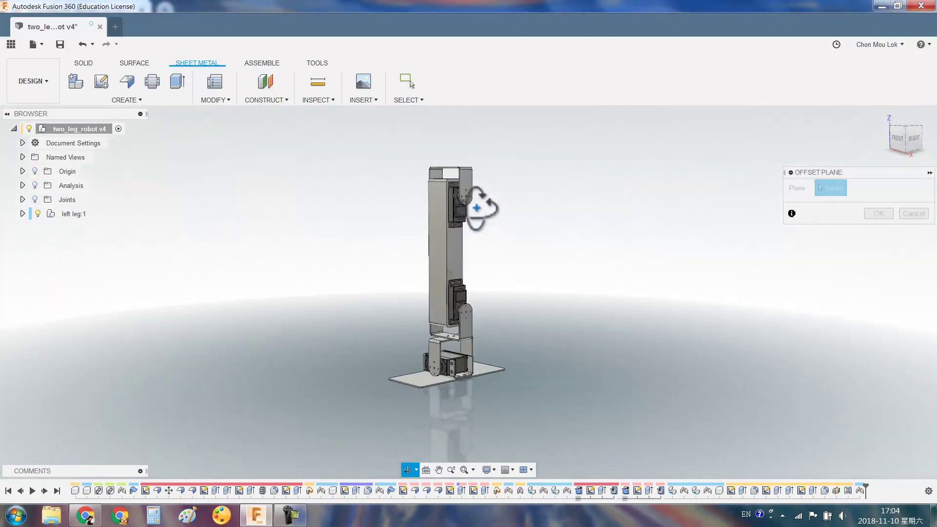
pyautogui.click(453, 238)
pyautogui.keyDown('shift'); pyautogui.moveTo(499, 270); pyautogui.dragTo(500, 262, button='middle'); pyautogui.keyUp('shift')
pyautogui.moveTo(405, 247); pyautogui.dragTo(427, 252)
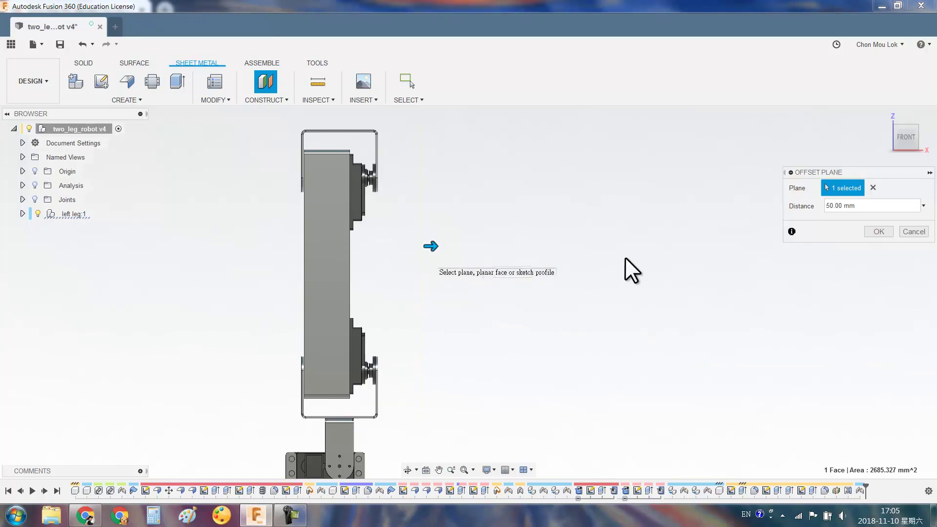
pyautogui.moveTo(431, 246)
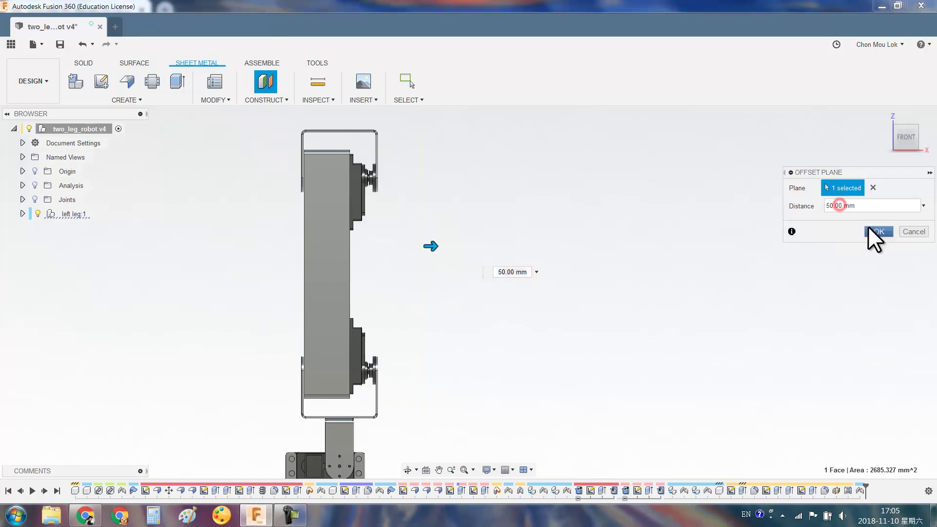
pyautogui.click(879, 232)
pyautogui.keyDown('shift'); pyautogui.moveTo(488, 233); pyautogui.dragTo(455, 253, button='middle'); pyautogui.keyUp('shift')
# Mirror left leg:1 as a component across the offset plane, creating left leg(Mirror):1
pyautogui.write('smir')
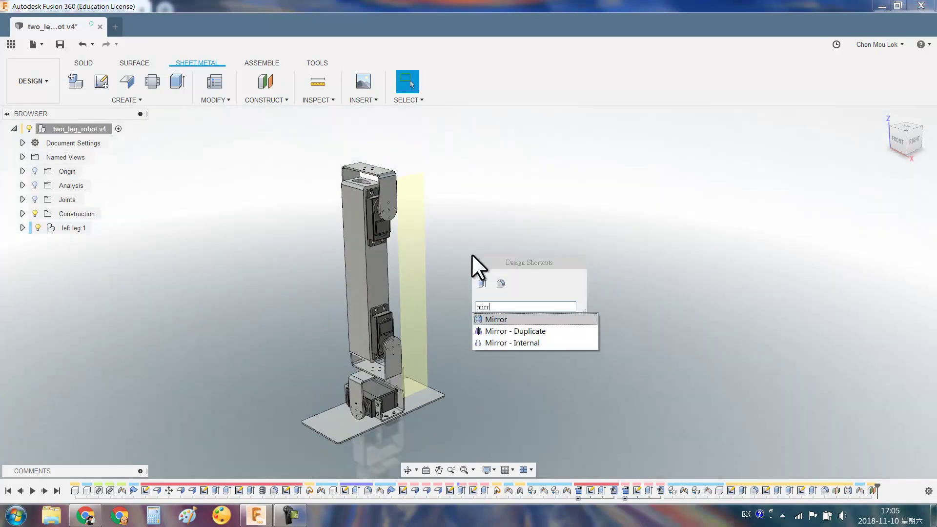
pyautogui.press('Return')
pyautogui.click(862, 193)
pyautogui.click(83, 225)
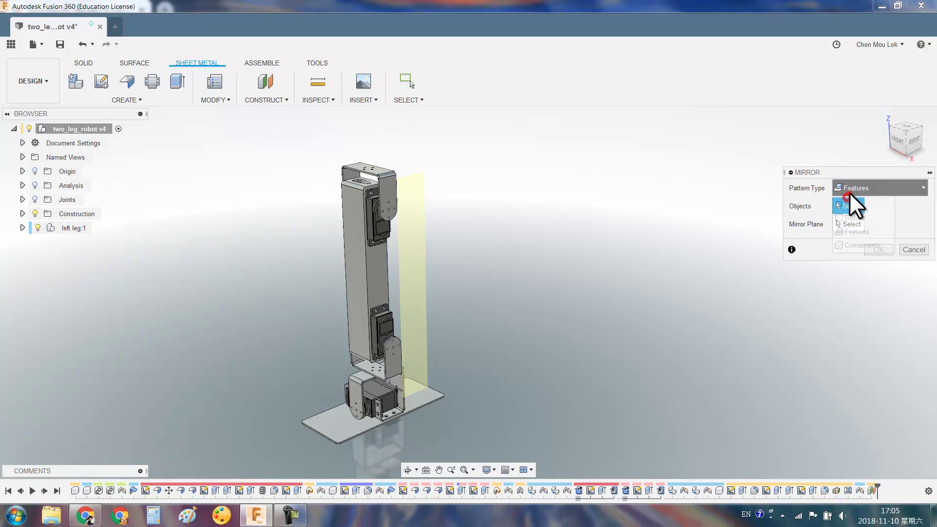
pyautogui.click(858, 245)
pyautogui.click(70, 228)
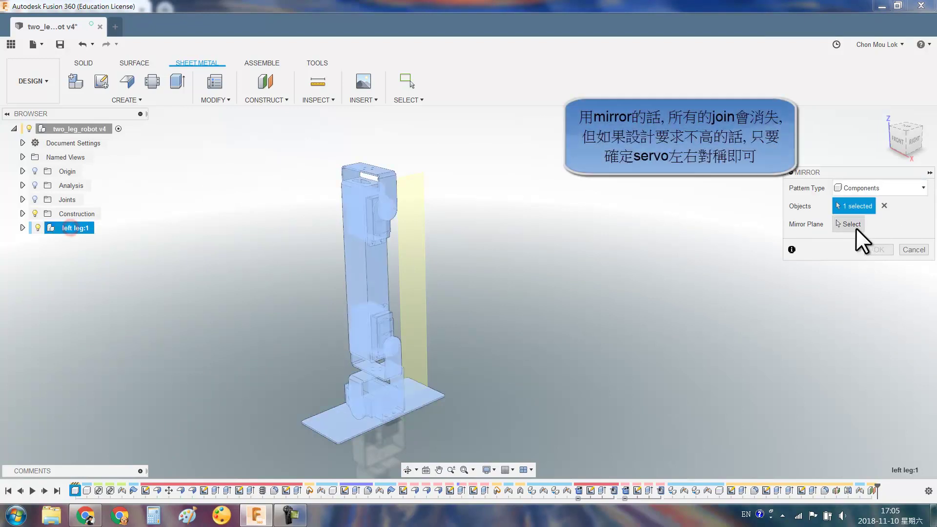
pyautogui.click(410, 253)
pyautogui.press('Return')
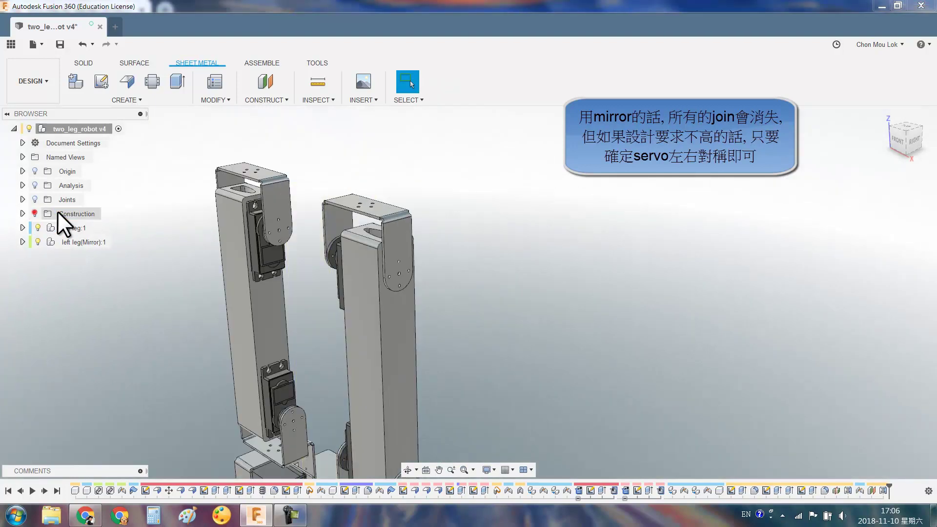
# Start a joint on the mirrored leg's servo shaft with a -1 mm X offset
pyautogui.scroll(-3, 487, 262)
pyautogui.scroll(8, 412, 242)
pyautogui.scroll(3, 411, 243)
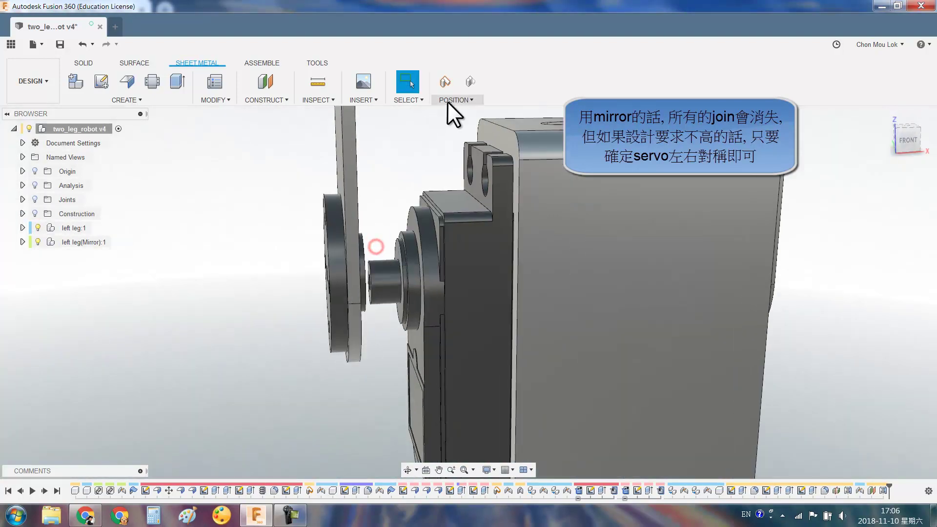
pyautogui.scroll(2, 405, 225)
pyautogui.press('j')
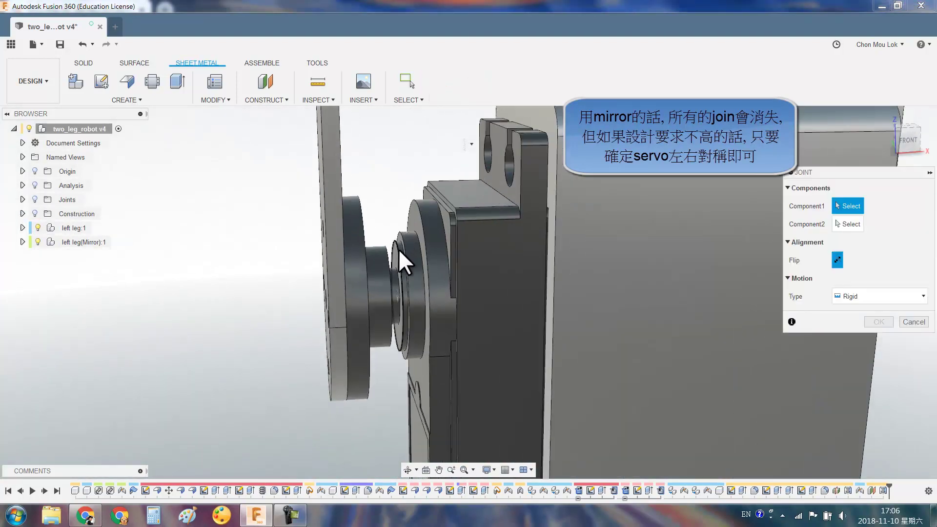
pyautogui.click(398, 249)
pyautogui.click(388, 253)
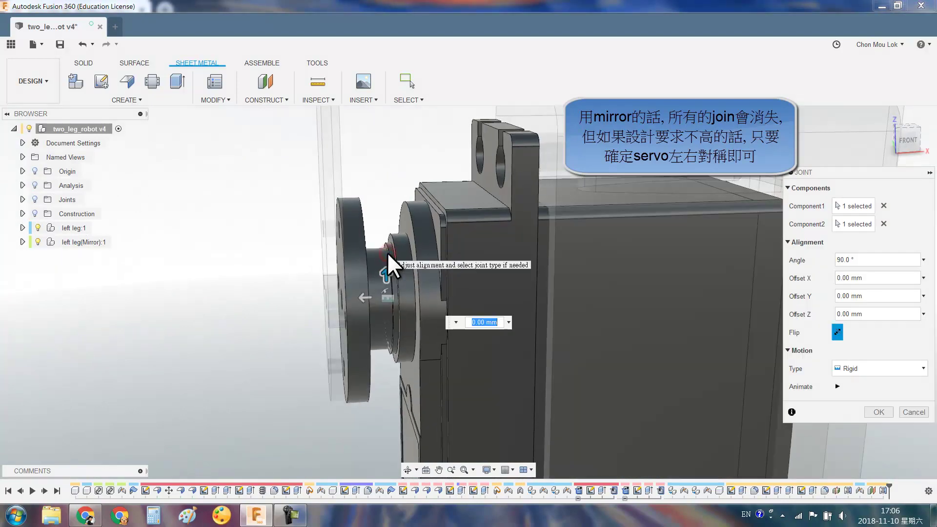
pyautogui.write('-1')
pyautogui.press('Tab')
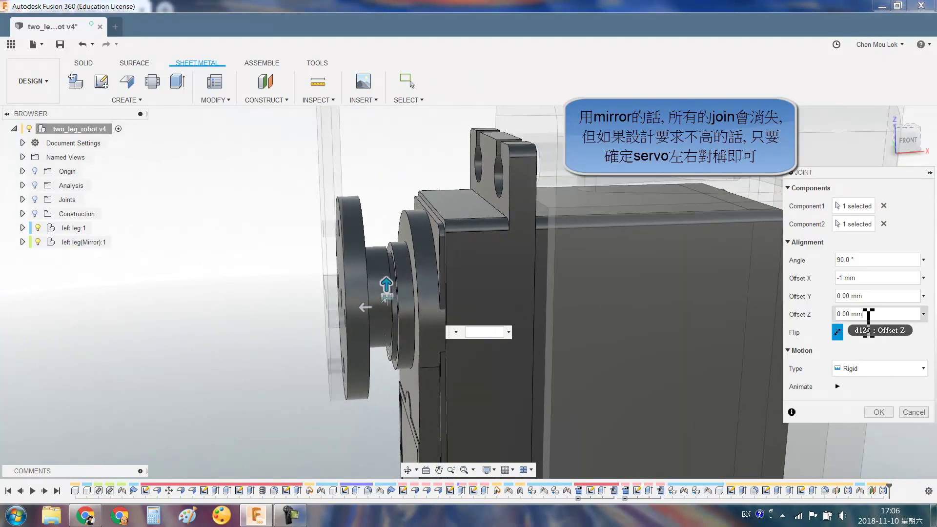
pyautogui.write('1')
# Make the joint Revolute about the Z axis, preview it, and confirm
pyautogui.click(854, 364)
pyautogui.click(859, 395)
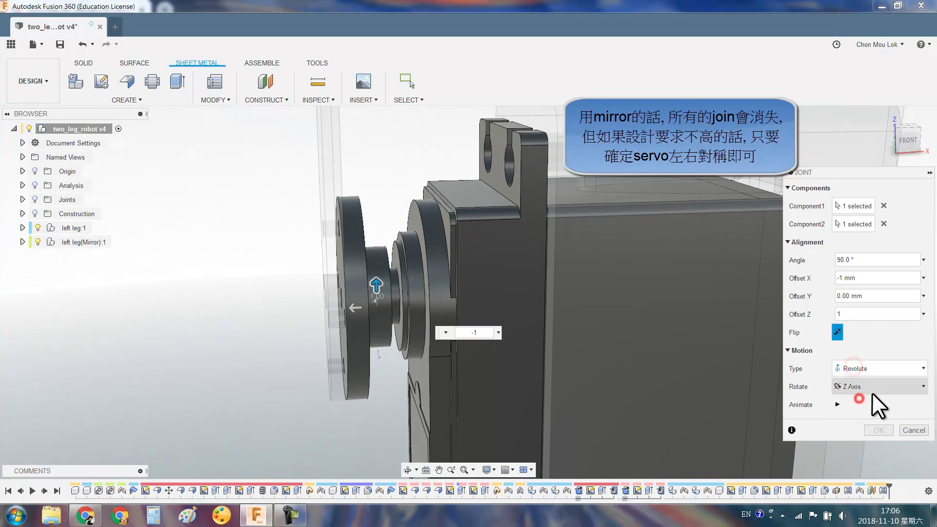
pyautogui.click(838, 404)
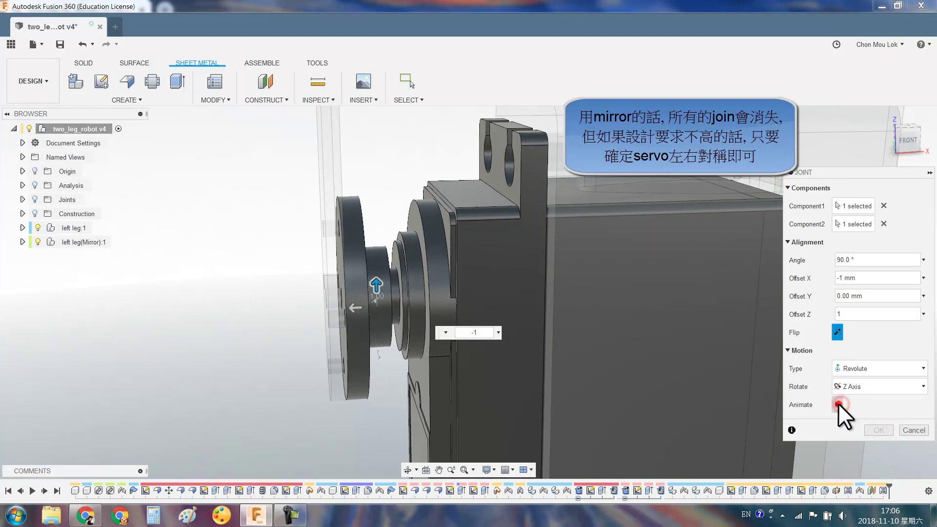
pyautogui.click(871, 426)
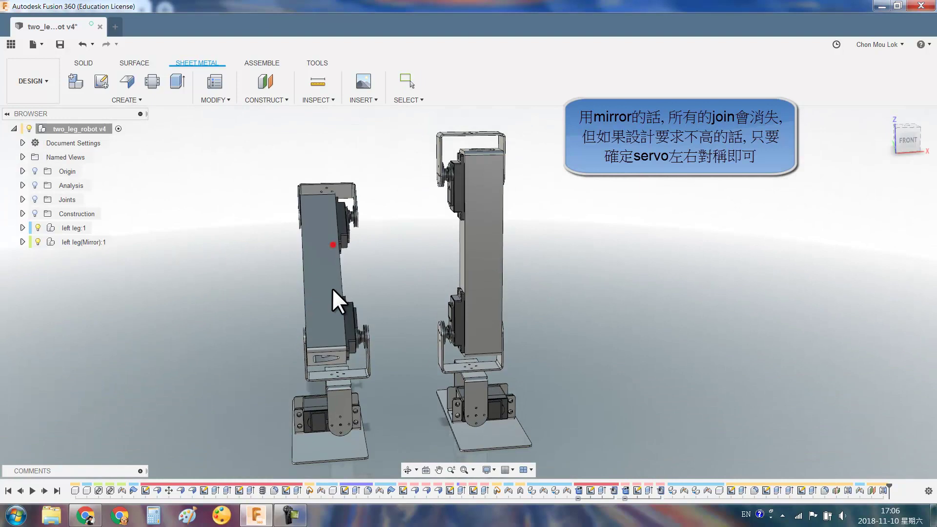
# Test-drag a leg, restore positions, then change the offset plane distance to 10
pyautogui.moveTo(330, 255); pyautogui.dragTo(485, 291)
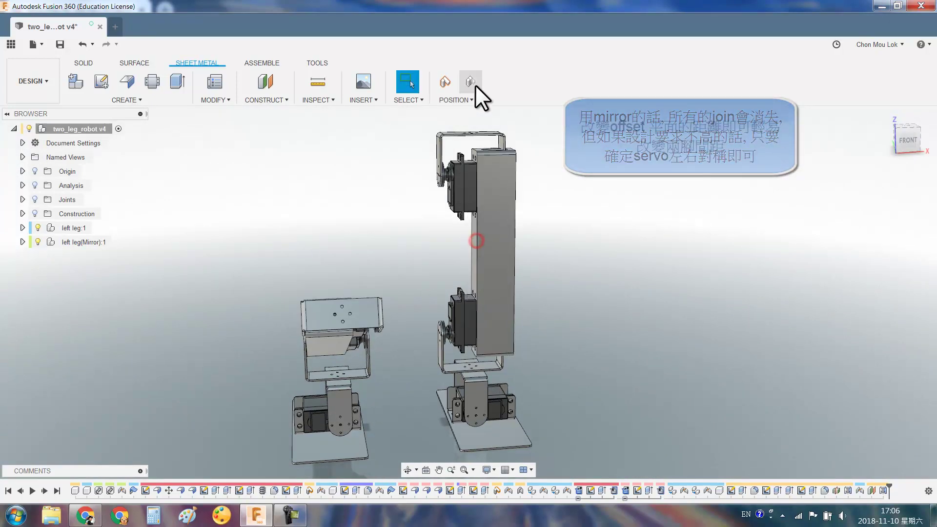
pyautogui.click(476, 84)
pyautogui.keyDown('shift'); pyautogui.moveTo(572, 277); pyautogui.dragTo(561, 271, button='middle'); pyautogui.keyUp('shift')
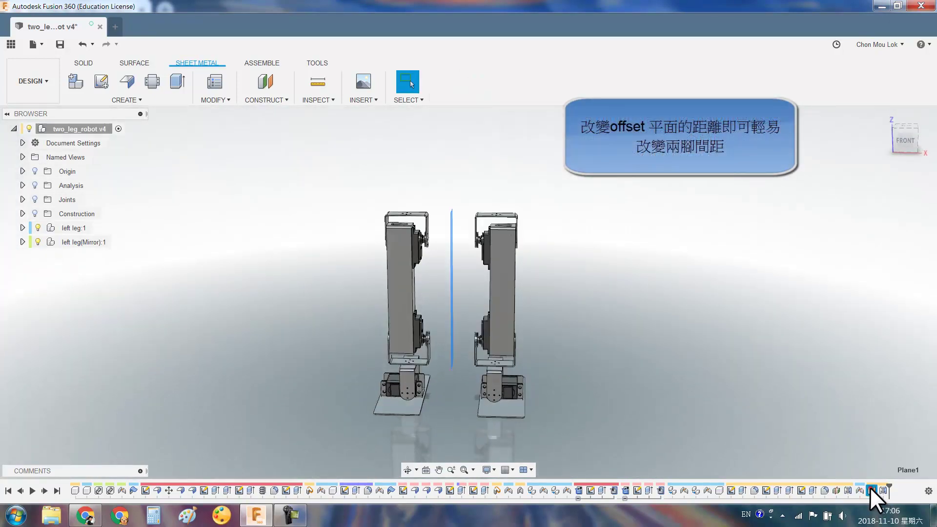
pyautogui.doubleClick(871, 490)
pyautogui.write('10')
pyautogui.press('Return')
pyautogui.scroll(5, 440, 208)
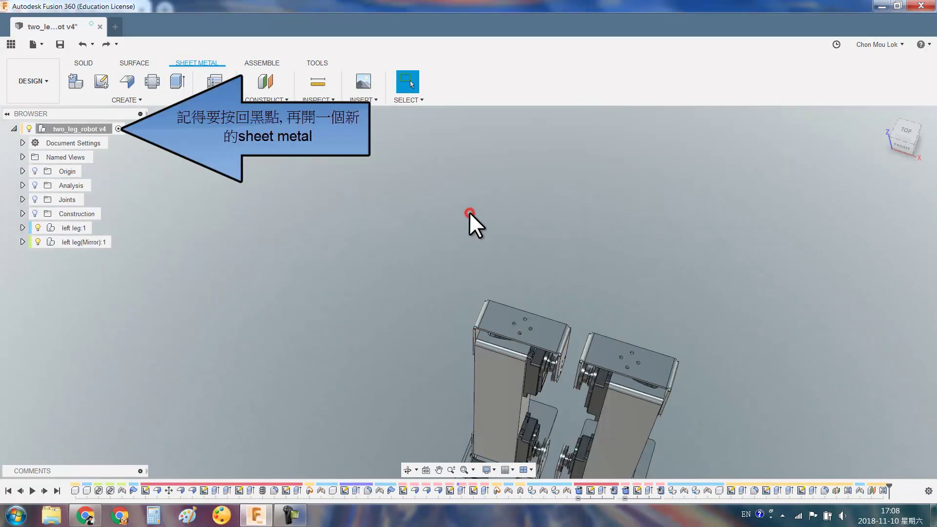
# Create sheet-metal component 'top' with the Aluminum (mm) rule and sketch on a leg's top face
pyautogui.write('s')
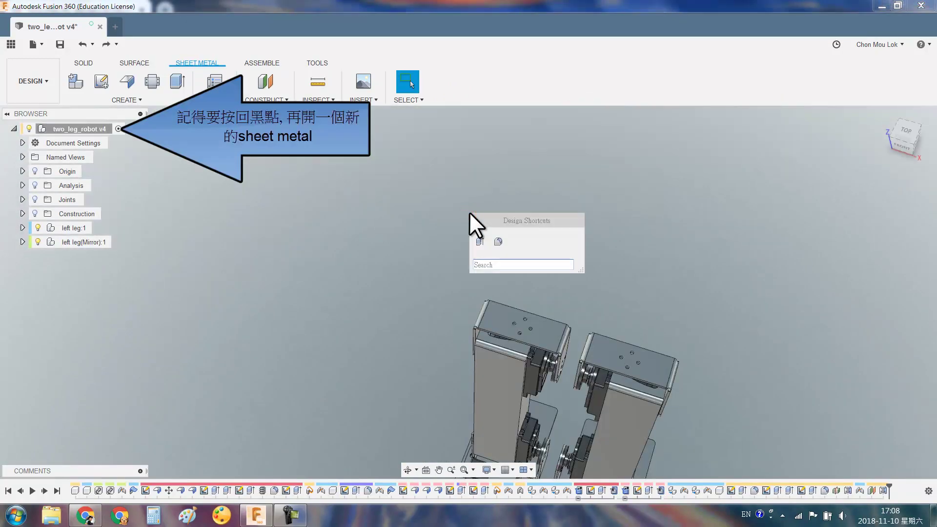
pyautogui.write('new')
pyautogui.press('Return')
pyautogui.write('op')
pyautogui.click(790, 277)
pyautogui.click(804, 313)
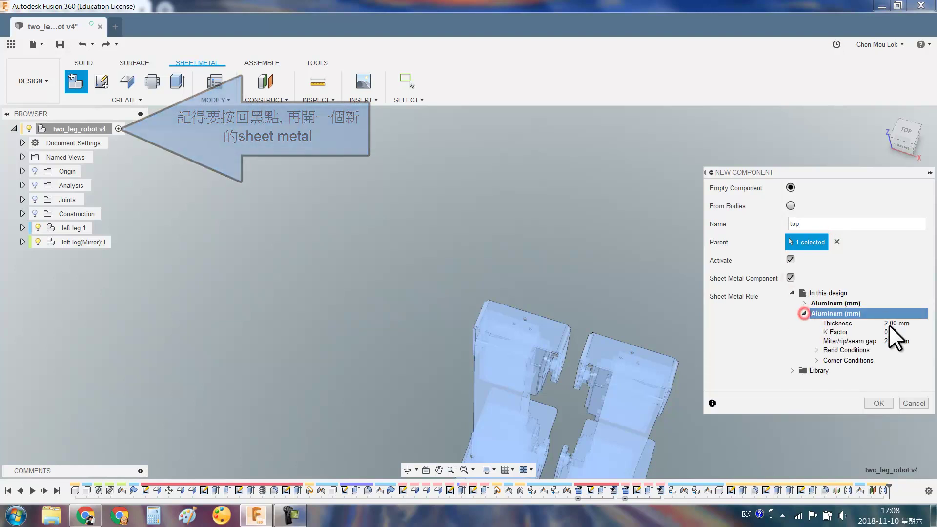
pyautogui.click(804, 303)
pyautogui.click(875, 404)
pyautogui.click(496, 317)
pyautogui.click(101, 81)
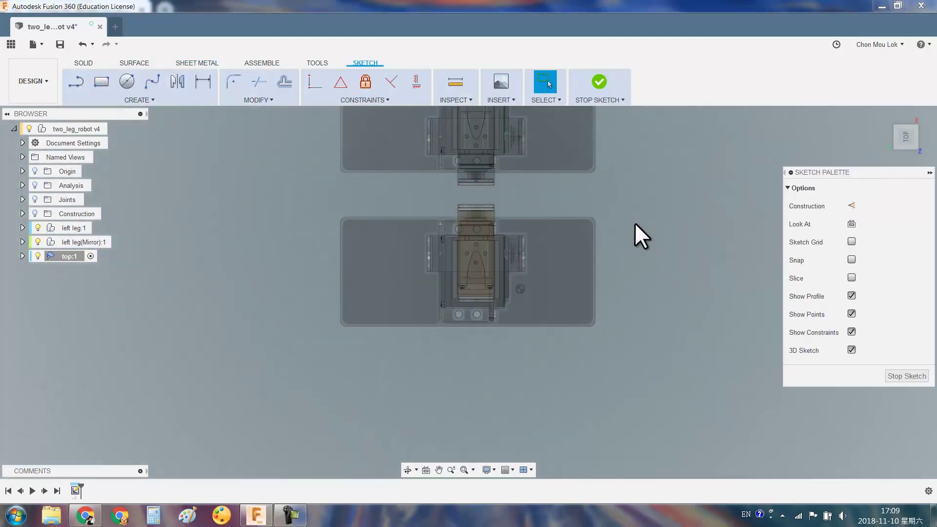
# Project both legs' top faces into the sketch, then hide the two legs
pyautogui.press('p')
pyautogui.click(487, 233)
pyautogui.click(468, 232)
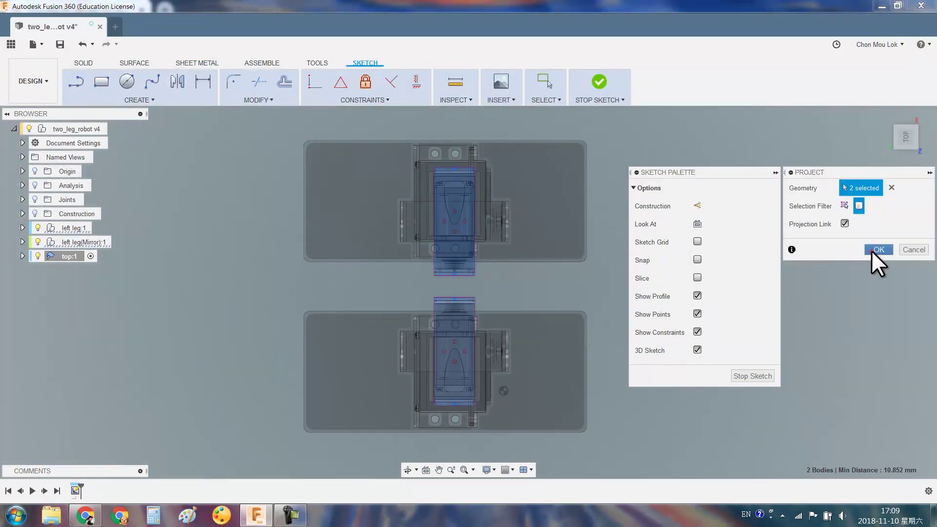
pyautogui.click(879, 250)
pyautogui.click(38, 228)
pyautogui.click(37, 242)
# Draw a vertical midpoint line and a centre rectangle around the projected leg outlines
pyautogui.press('l')
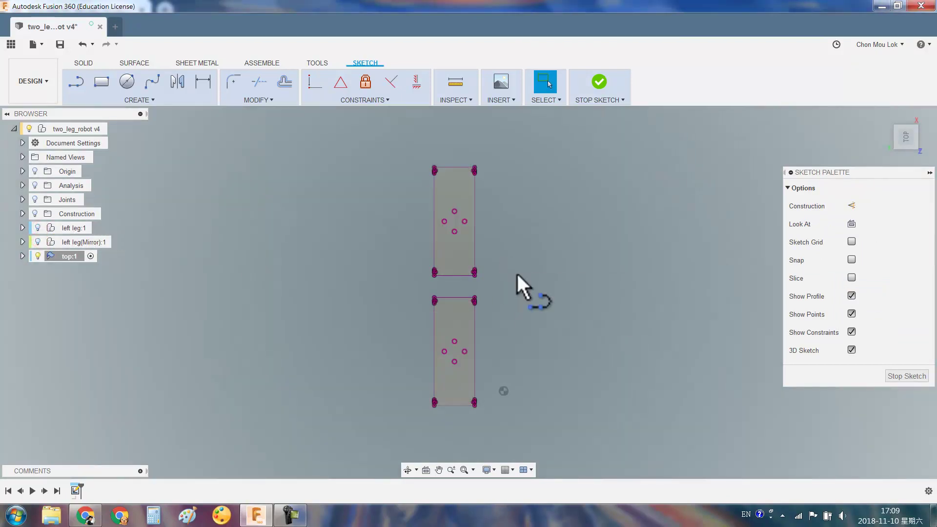
pyautogui.click(455, 168)
pyautogui.click(455, 405)
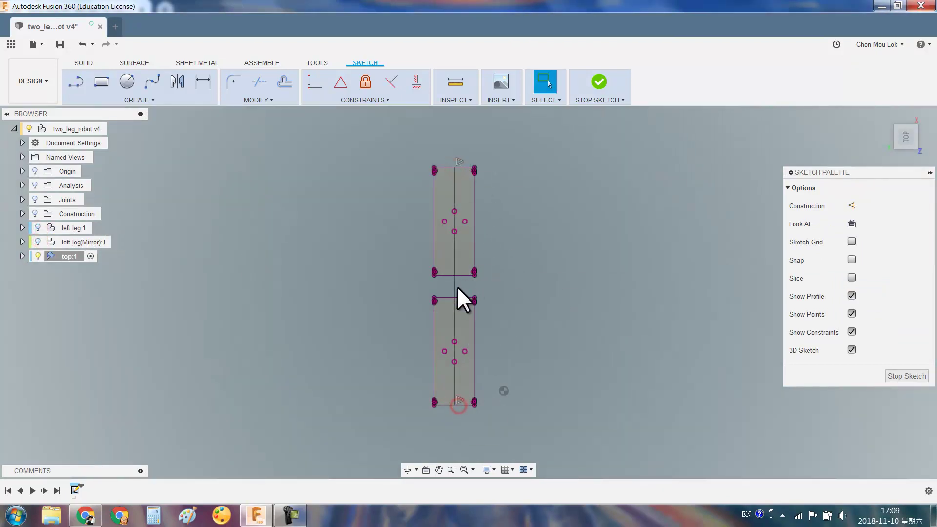
pyautogui.write('srect')
pyautogui.press('Return')
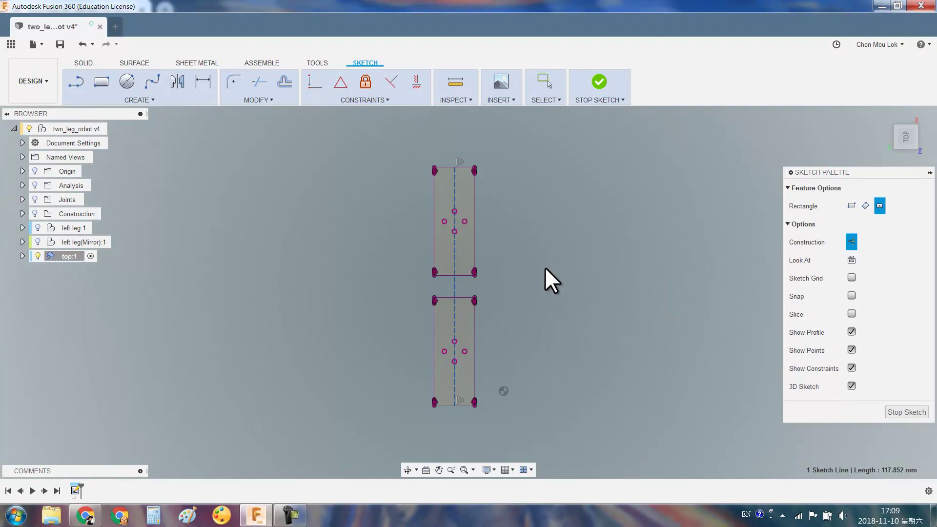
pyautogui.click(455, 286)
pyautogui.click(547, 134)
# Dimension the rectangle 60 mm wide by 180 mm long and finish the sketch
pyautogui.press('d')
pyautogui.click(484, 126)
pyautogui.write('60')
pyautogui.press('Return')
pyautogui.click(561, 225)
pyautogui.write('180')
pyautogui.press('Return')
pyautogui.scroll(-3, 565, 225)
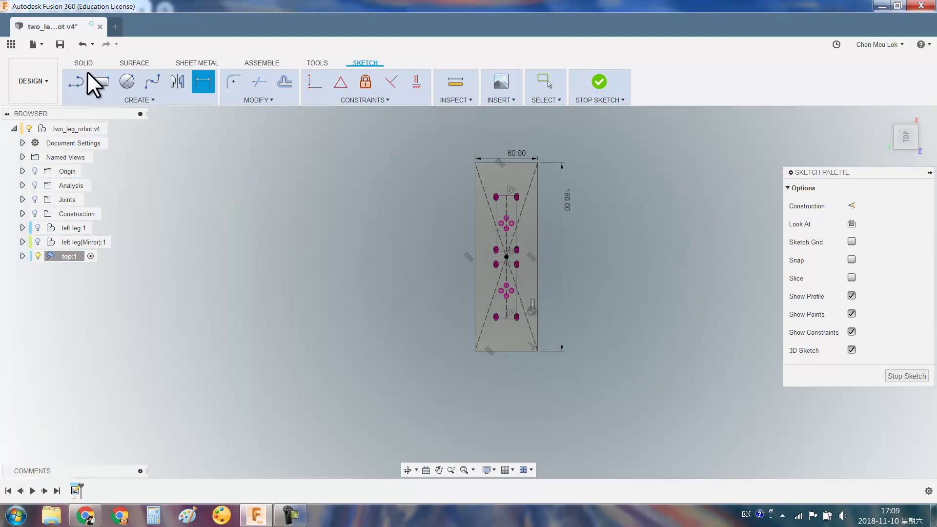
pyautogui.click(907, 375)
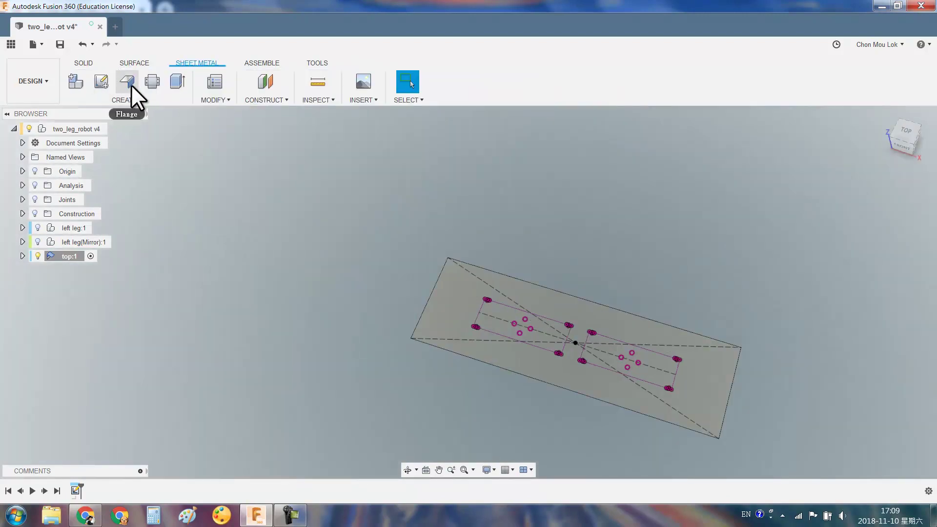
# Create a flat sheet-metal flange plate from the four sketched plate profiles
pyautogui.click(128, 82)
pyautogui.click(511, 292)
pyautogui.click(611, 350)
pyautogui.scroll(3, 576, 337)
pyautogui.click(548, 327)
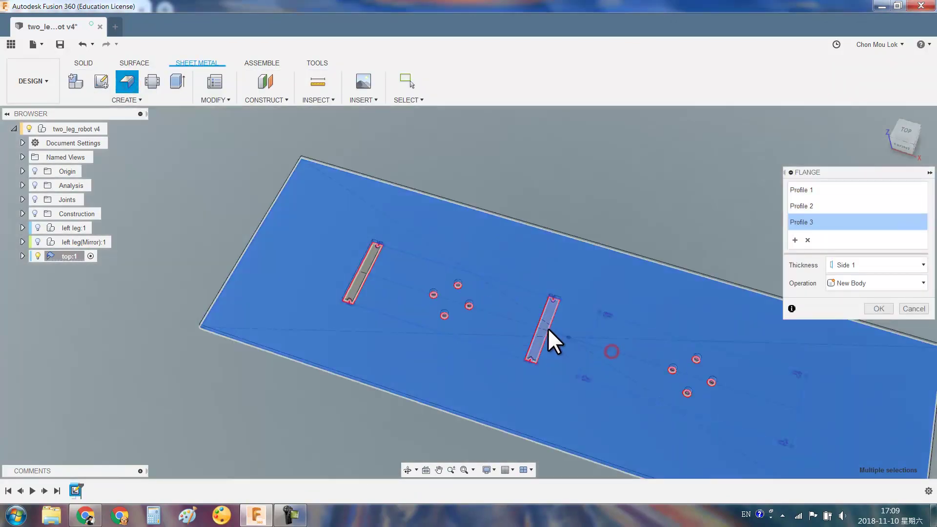
pyautogui.click(361, 274)
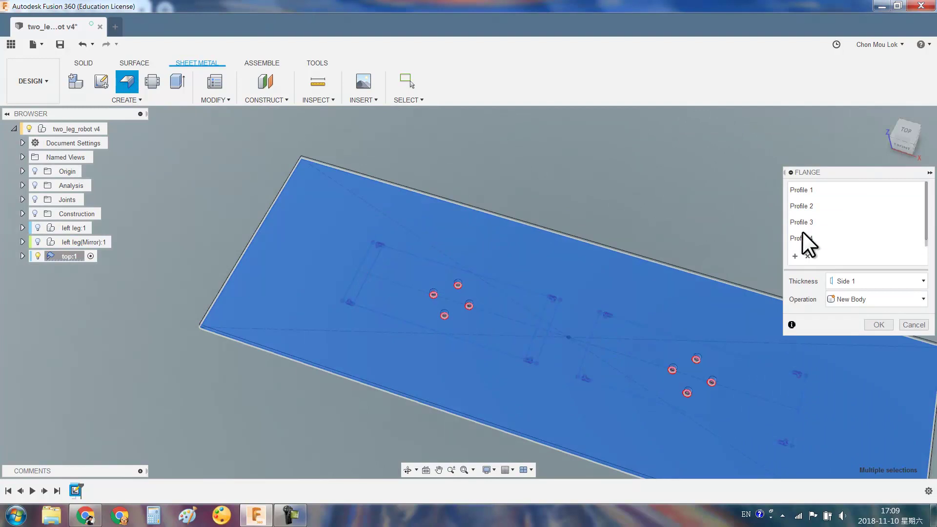
pyautogui.press('Return')
# Show the left leg again and orbit to see the plate above it
pyautogui.scroll(-3, 437, 268)
pyautogui.click(38, 228)
pyautogui.moveTo(345, 345)
pyautogui.keyDown('shift'); pyautogui.mouseDown(button='middle')
pyautogui.moveTo(403, 335)
pyautogui.moveTo(487, 256)
pyautogui.moveTo(496, 274)
pyautogui.moveTo(482, 236)
pyautogui.moveTo(281, 287)
pyautogui.mouseUp(button='middle'); pyautogui.keyUp('shift')
# Edit the top plate sketch and offset its outer outline 3 mm inward
pyautogui.doubleClick(75, 490)
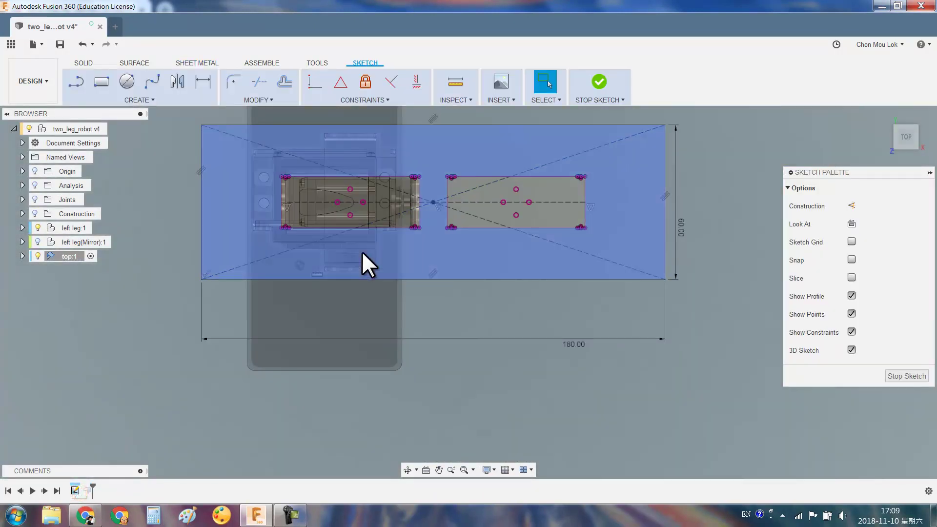
pyautogui.scroll(5, 268, 238)
pyautogui.write('soffset')
pyautogui.press('Return')
pyautogui.click(308, 215)
pyautogui.moveTo(310, 215); pyautogui.dragTo(308, 238)
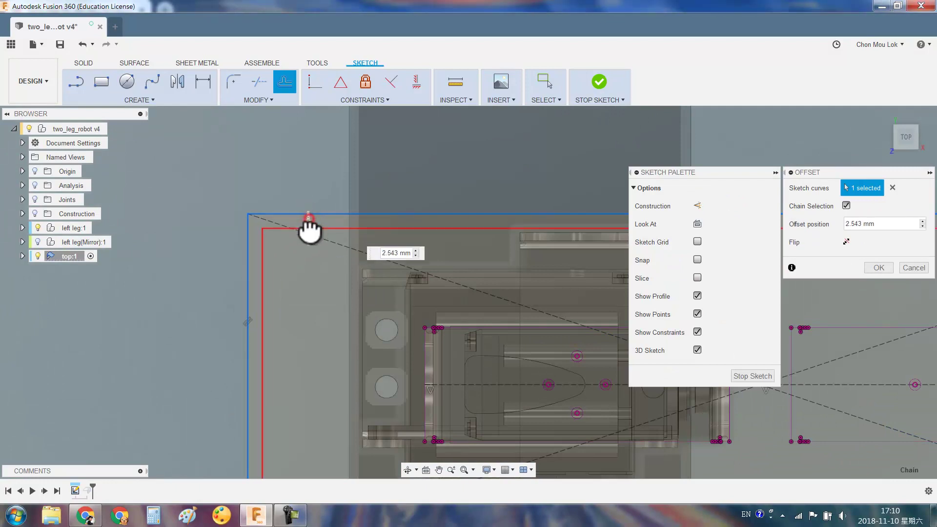
pyautogui.write('3')
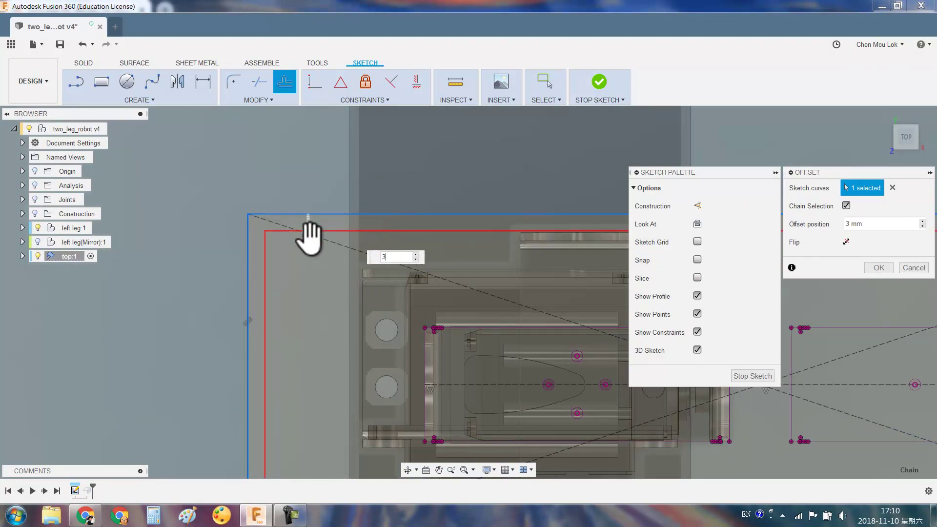
pyautogui.press('Return')
# Sketch a 3 mm circle at the upper-left inset corner
pyautogui.click(269, 250)
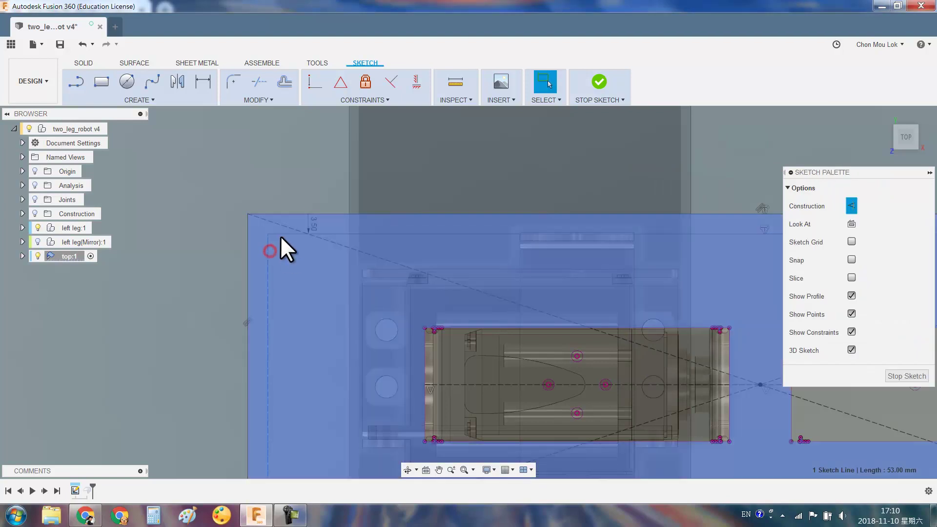
pyautogui.scroll(-5, 281, 236)
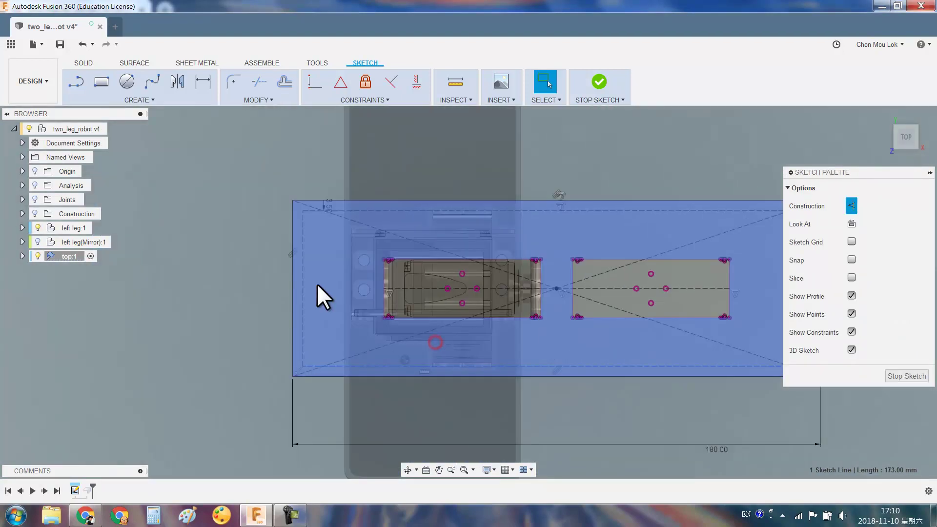
pyautogui.scroll(4, 307, 216)
pyautogui.press('c')
pyautogui.click(301, 206)
pyautogui.write('3')
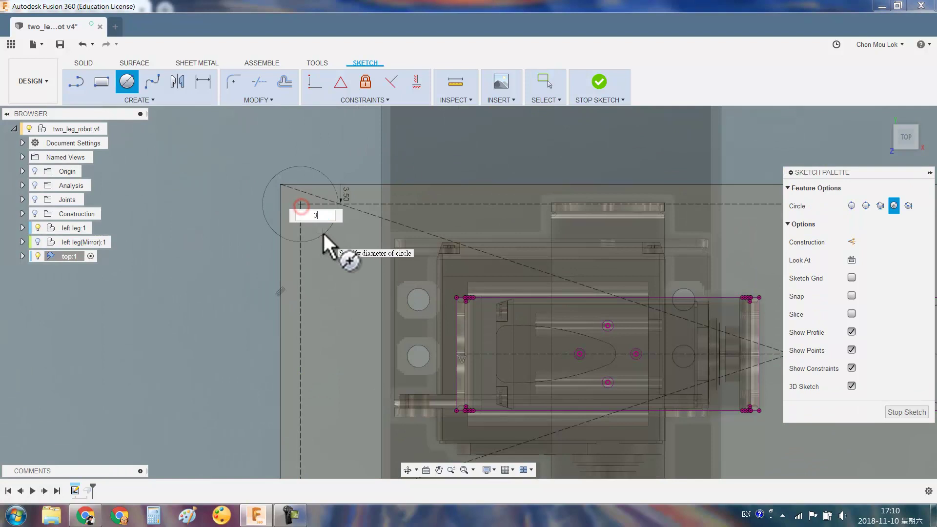
pyautogui.press('Return')
# Sketch circles at the lower-left, upper-right and lower-right inset corners
pyautogui.scroll(-3, 244, 276)
pyautogui.scroll(-2, 287, 307)
pyautogui.click(286, 325)
pyautogui.click(229, 236)
pyautogui.click(870, 147)
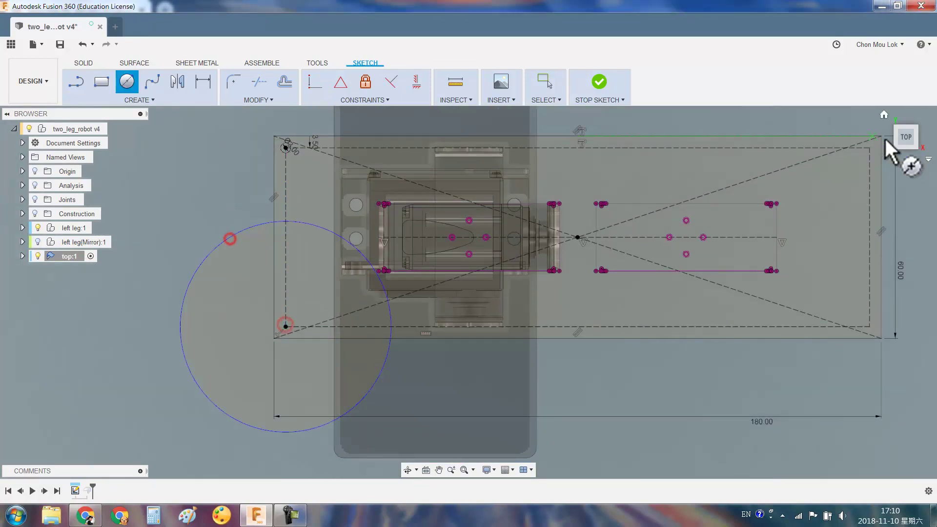
pyautogui.click(854, 126)
pyautogui.click(869, 327)
pyautogui.click(861, 363)
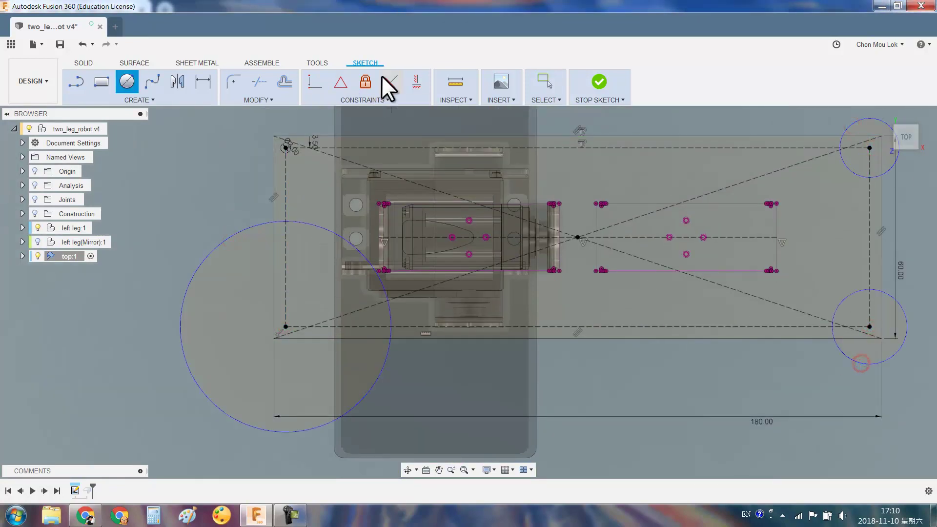
# Apply Equal constraints so the other corner circles match the 3 mm hole
pyautogui.click(373, 102)
pyautogui.click(322, 236)
pyautogui.click(280, 153)
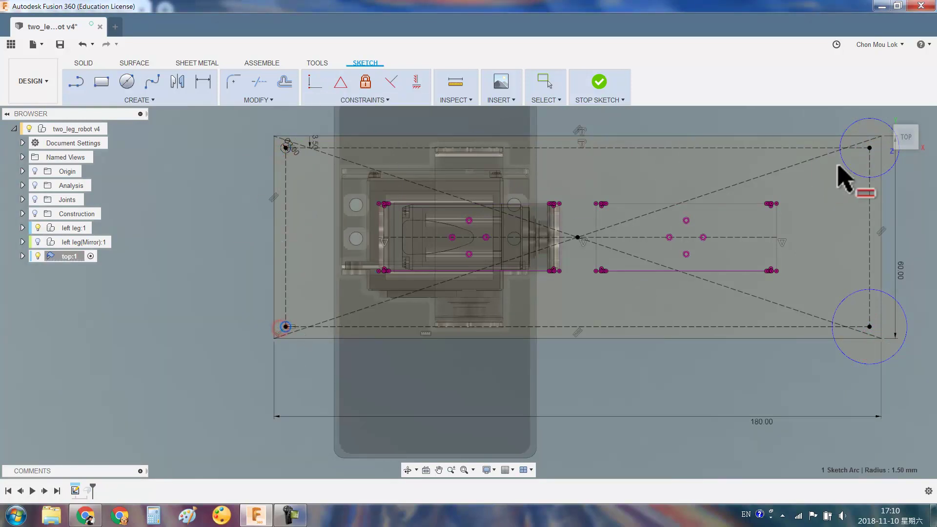
pyautogui.click(865, 152)
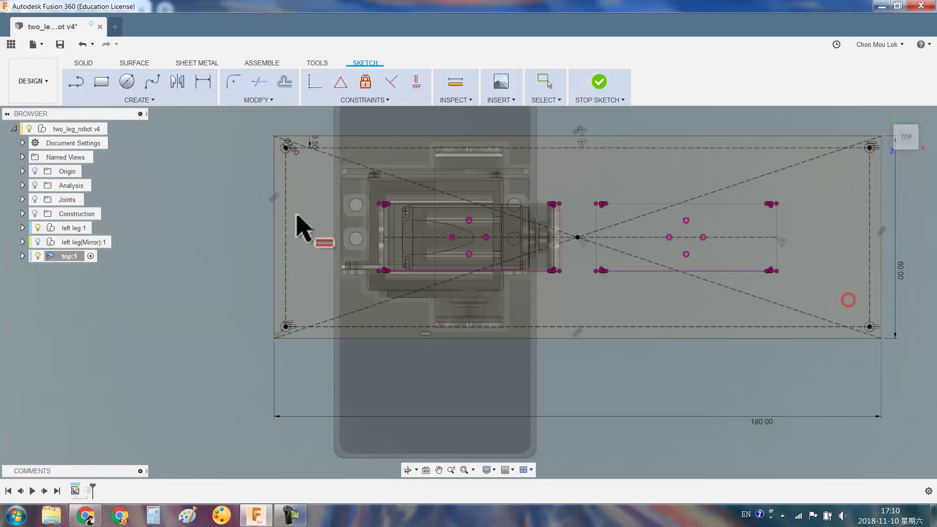
pyautogui.doubleClick(86, 492)
# Confirm the edited flange so the plate rebuilds with its corner holes, viewed isometrically
pyautogui.moveTo(300, 269)
pyautogui.keyDown('shift'); pyautogui.mouseDown(button='middle')
pyautogui.moveTo(299, 284)
pyautogui.moveTo(292, 236)
pyautogui.moveTo(438, 218)
pyautogui.mouseUp(button='middle'); pyautogui.keyUp('shift')
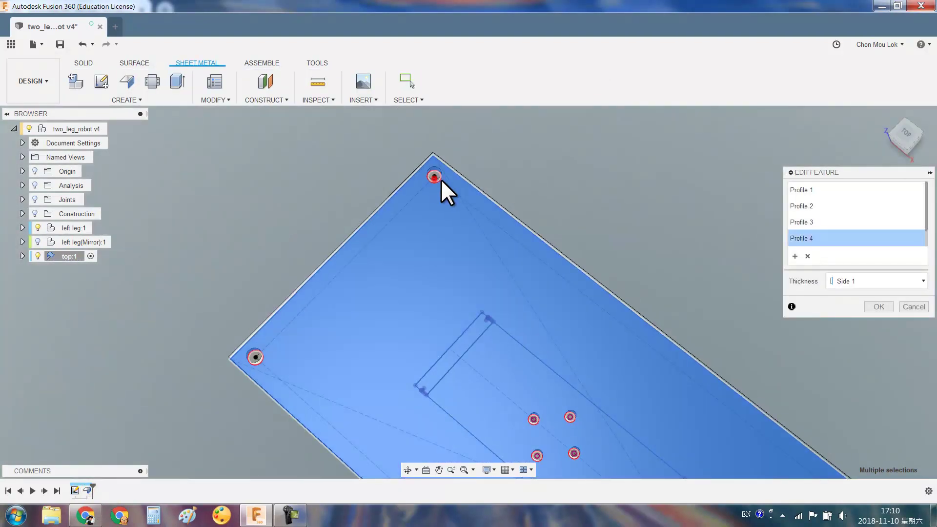
pyautogui.keyDown('shift'); pyautogui.moveTo(436, 179); pyautogui.dragTo(505, 317, button='middle'); pyautogui.keyUp('shift')
pyautogui.keyDown('shift'); pyautogui.moveTo(575, 379); pyautogui.dragTo(512, 380, button='middle'); pyautogui.keyUp('shift')
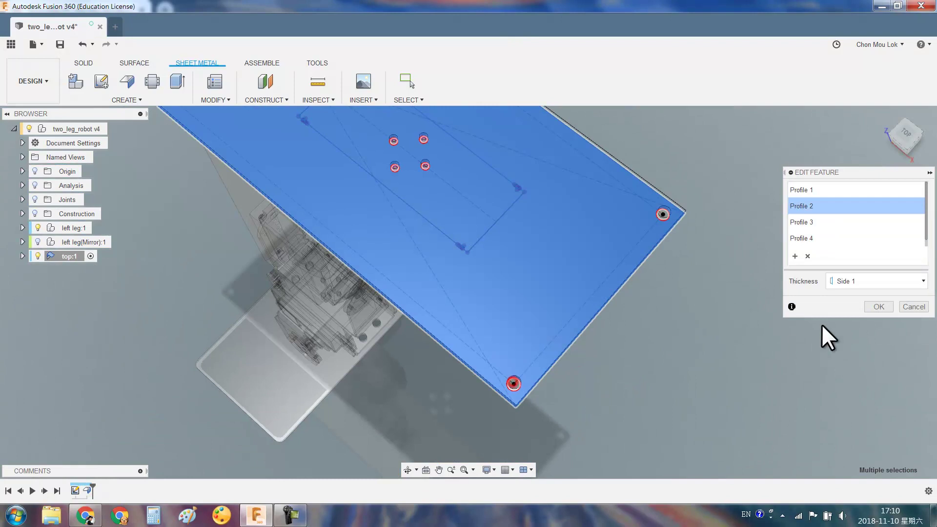
pyautogui.click(872, 304)
pyautogui.moveTo(607, 324)
pyautogui.keyDown('shift'); pyautogui.mouseDown(button='middle')
pyautogui.moveTo(502, 356)
pyautogui.moveTo(441, 293)
pyautogui.moveTo(502, 293)
pyautogui.moveTo(485, 334)
pyautogui.moveTo(460, 265)
pyautogui.moveTo(485, 241)
pyautogui.mouseUp(button='middle'); pyautogui.keyUp('shift')
# Add 6 mm flanges along both long edges of the top plate
pyautogui.click(128, 83)
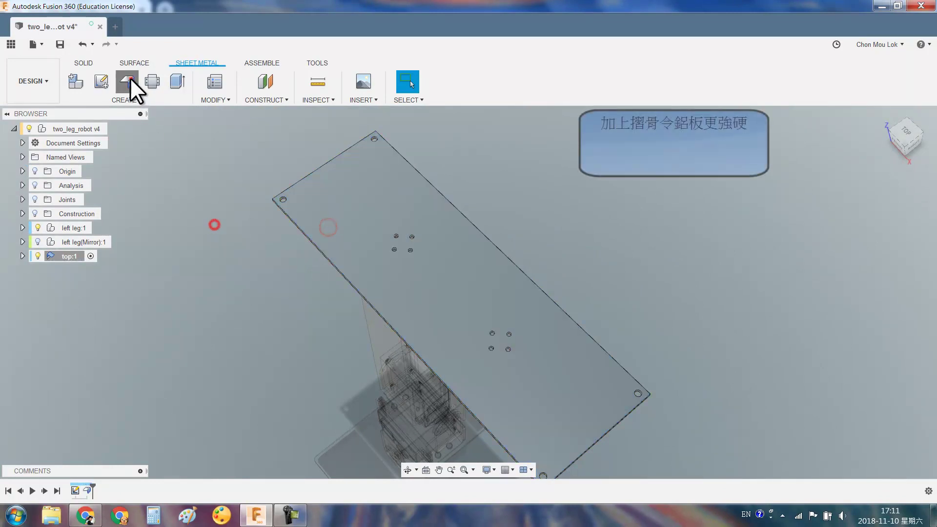
pyautogui.click(315, 242)
pyautogui.click(443, 195)
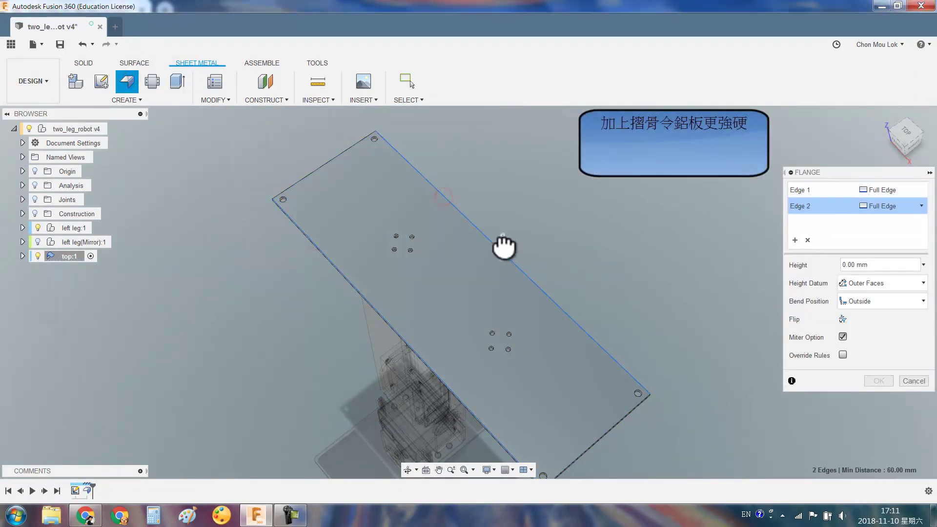
pyautogui.click(911, 161)
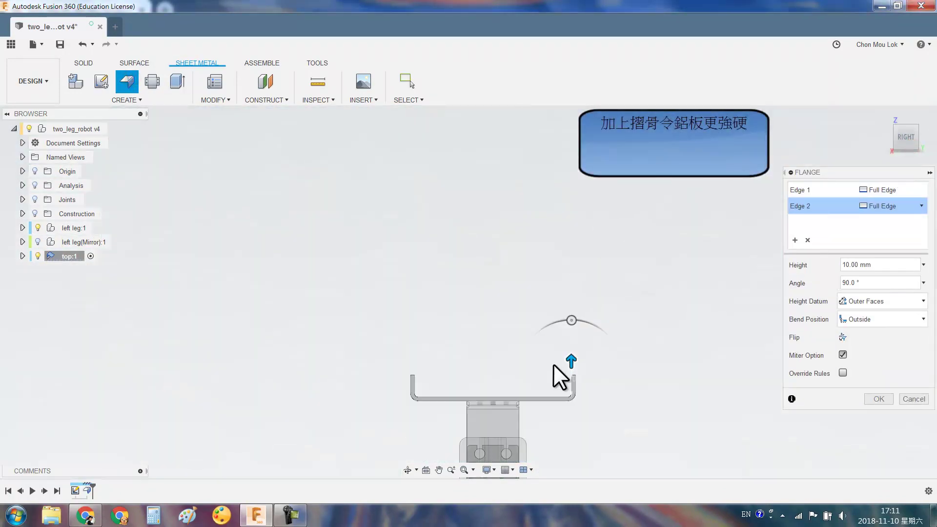
pyautogui.scroll(3, 555, 365)
pyautogui.moveTo(561, 266); pyautogui.dragTo(569, 299)
pyautogui.scroll(4, 568, 330)
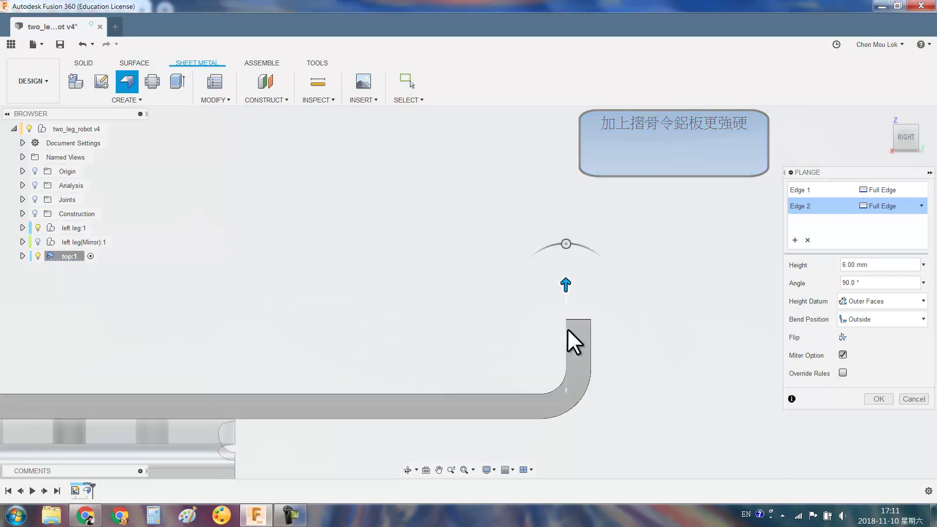
pyautogui.scroll(-3, 567, 330)
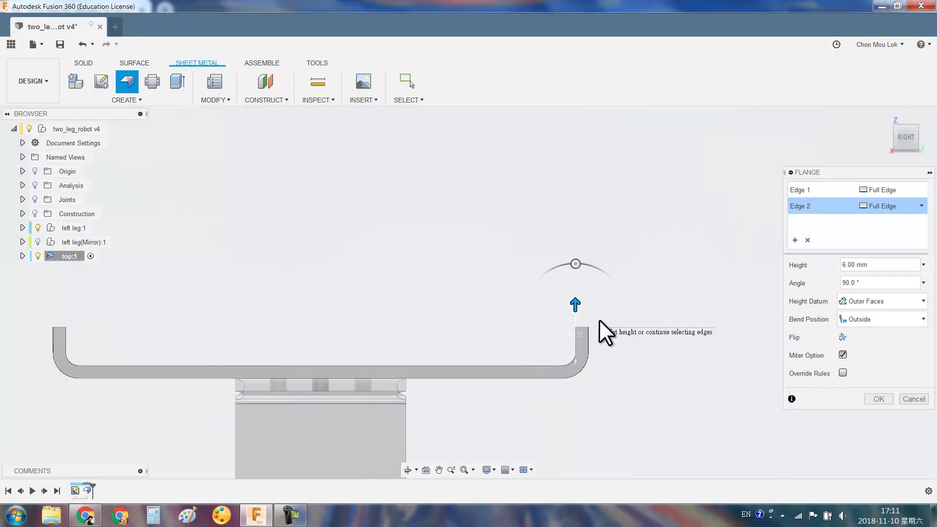
pyautogui.press('Return')
# Select the flanged plate's top face and browse the Create and Modify menus
pyautogui.moveTo(591, 306)
pyautogui.keyDown('shift'); pyautogui.mouseDown(button='middle')
pyautogui.moveTo(450, 329)
pyautogui.moveTo(356, 303)
pyautogui.mouseUp(button='middle'); pyautogui.keyUp('shift')
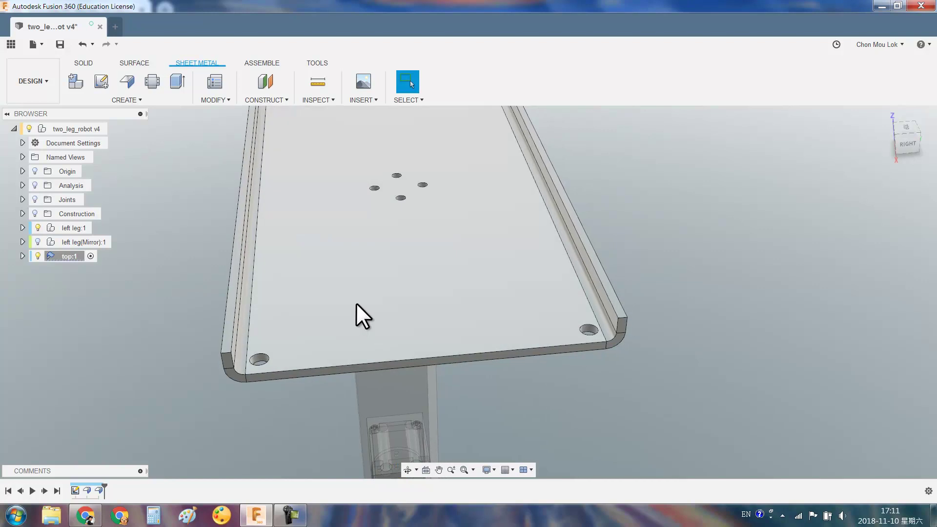
pyautogui.scroll(-3, 356, 302)
pyautogui.click(464, 338)
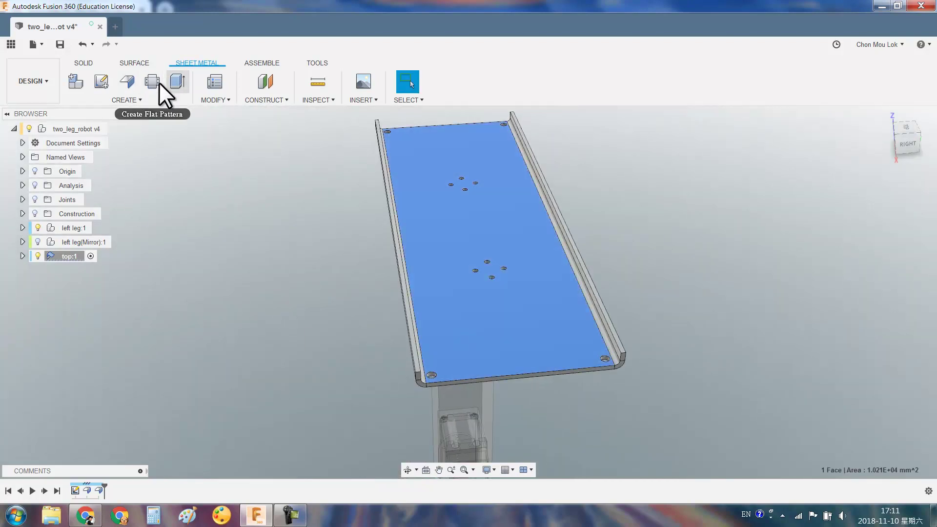
pyautogui.click(137, 100)
pyautogui.click(210, 99)
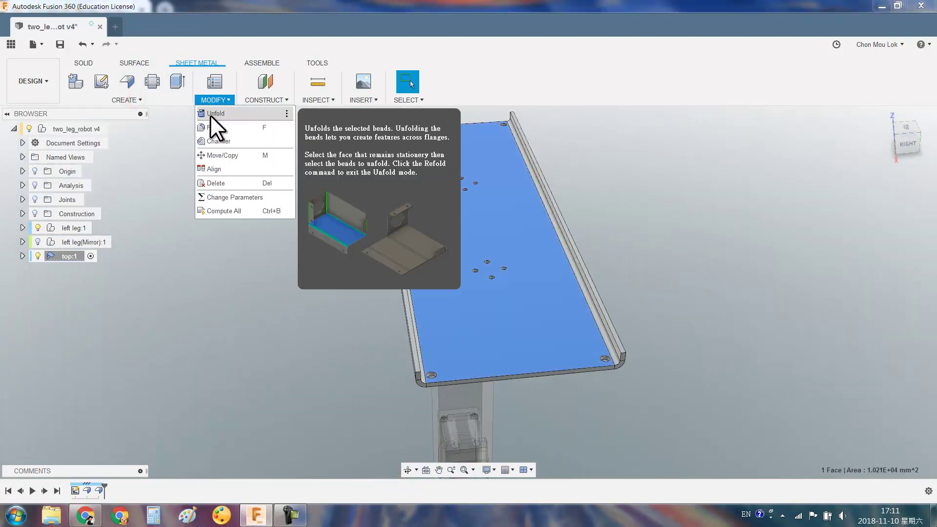
# Unfold the plate flat and start a sketch on its top face
pyautogui.click(210, 116)
pyautogui.click(878, 249)
pyautogui.click(485, 336)
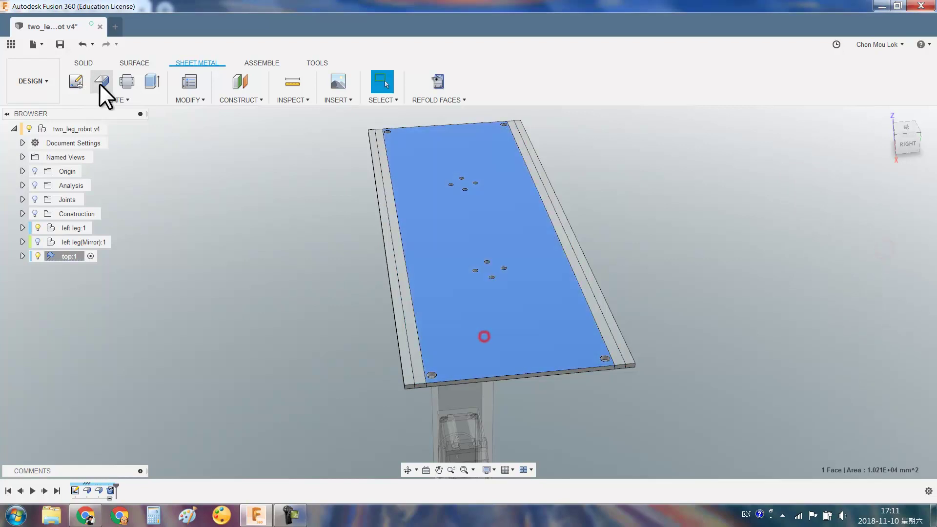
pyautogui.click(78, 83)
pyautogui.scroll(5, 564, 328)
# Sketch small circles centred on the unfolded plate's edge
pyautogui.press('c')
pyautogui.click(568, 269)
pyautogui.scroll(-5, 576, 268)
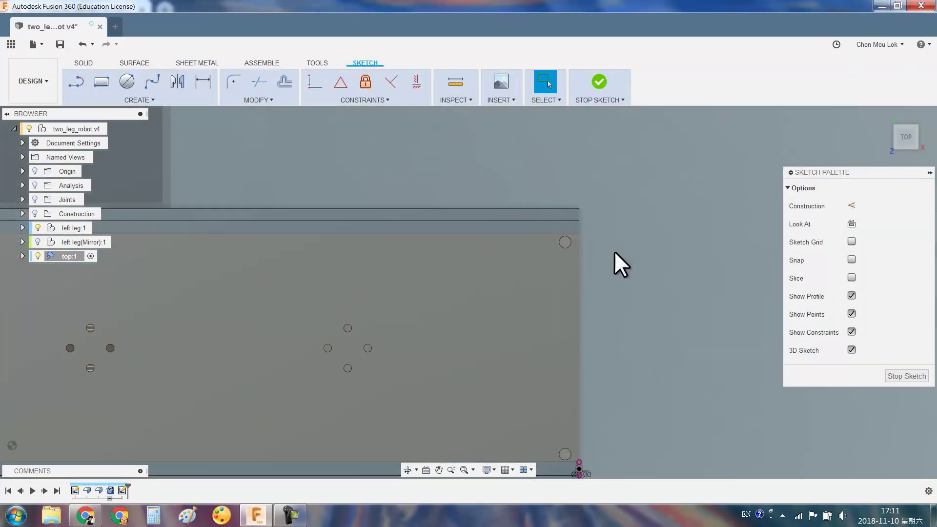
pyautogui.scroll(-3, 582, 228)
pyautogui.scroll(2, 309, 162)
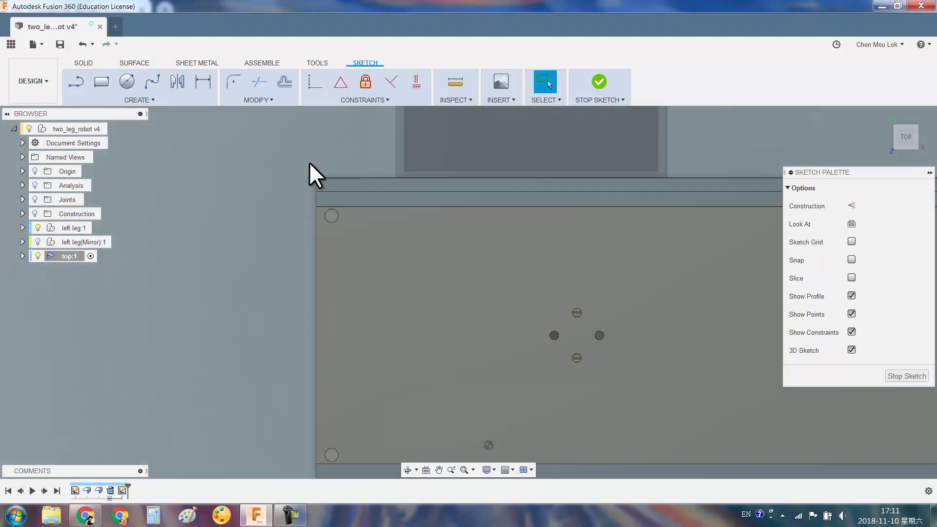
pyautogui.scroll(2, 310, 210)
pyautogui.click(311, 215)
pyautogui.scroll(-3, 391, 216)
pyautogui.scroll(5, 393, 220)
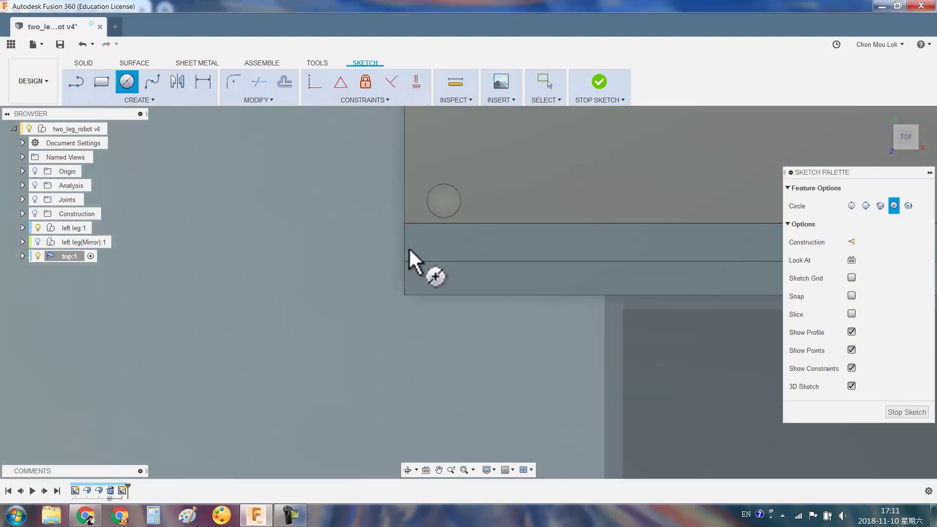
pyautogui.click(379, 238)
pyautogui.keyDown('shift'); pyautogui.moveTo(379, 237); pyautogui.dragTo(299, 244, button='middle'); pyautogui.keyUp('shift')
# Begin an extrusion and select the half-circle profiles at the plate edge
pyautogui.press('e')
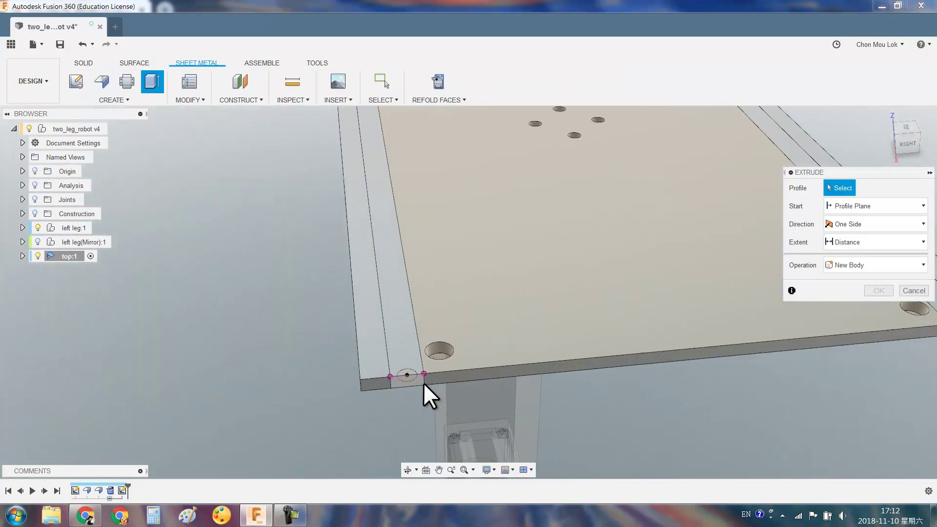
pyautogui.scroll(3, 430, 351)
pyautogui.scroll(-5, 441, 321)
pyautogui.scroll(5, 639, 331)
pyautogui.click(640, 331)
pyautogui.scroll(-4, 640, 331)
pyautogui.keyDown('shift'); pyautogui.moveTo(640, 331); pyautogui.dragTo(389, 212, button='middle'); pyautogui.keyUp('shift')
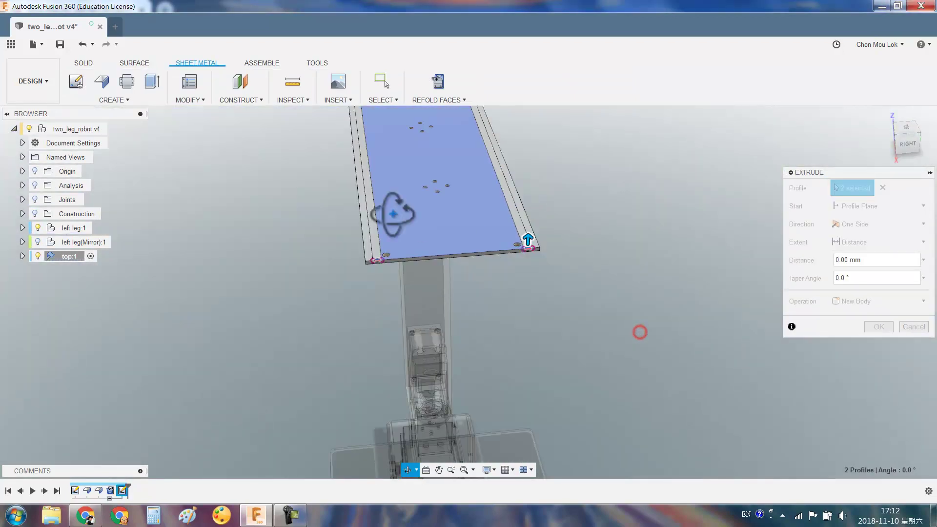
pyautogui.scroll(2, 313, 341)
pyautogui.scroll(4, 280, 384)
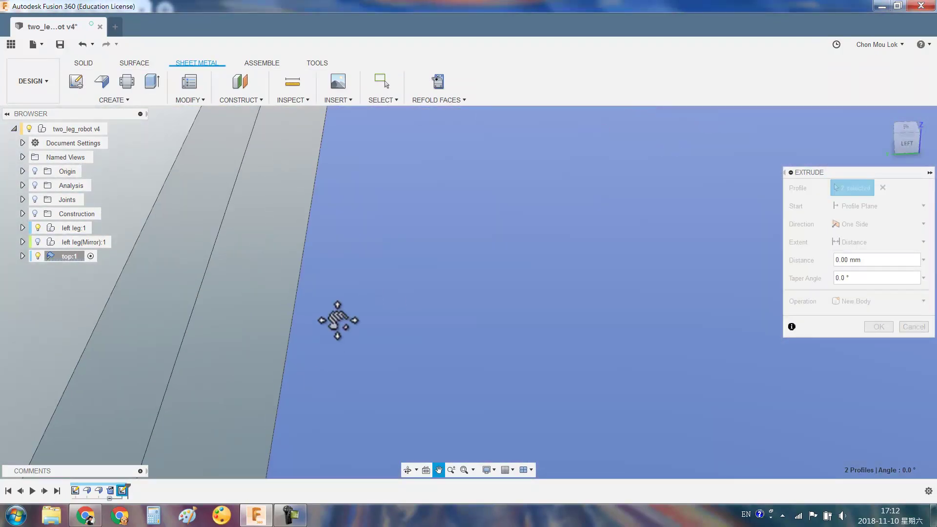
pyautogui.keyDown('shift'); pyautogui.moveTo(353, 286); pyautogui.dragTo(341, 352, button='middle'); pyautogui.keyUp('shift')
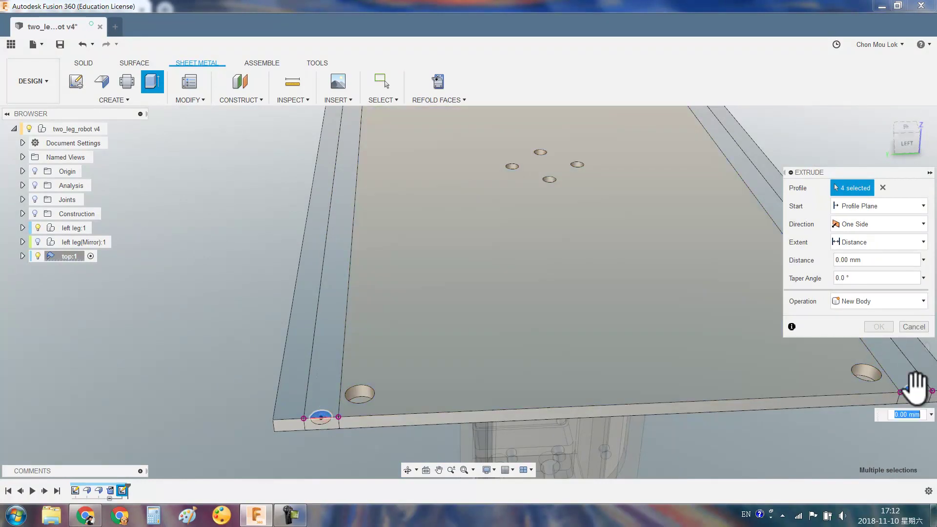
# Set the extrusion extent To Object using the plate face, and apply it
pyautogui.click(868, 244)
pyautogui.click(859, 261)
pyautogui.click(519, 345)
pyautogui.moveTo(519, 345)
pyautogui.keyDown('shift'); pyautogui.mouseDown(button='middle')
pyautogui.moveTo(443, 282)
pyautogui.moveTo(427, 233)
pyautogui.mouseUp(button='middle'); pyautogui.keyUp('shift')
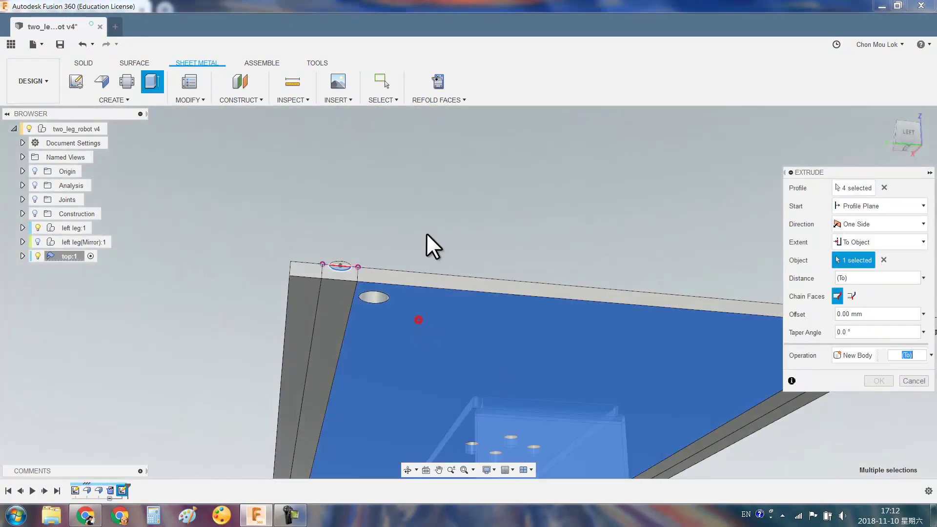
pyautogui.click(852, 296)
pyautogui.press('Return')
# Refold the plate's flanges and return to the Home view
pyautogui.scroll(-5, 663, 239)
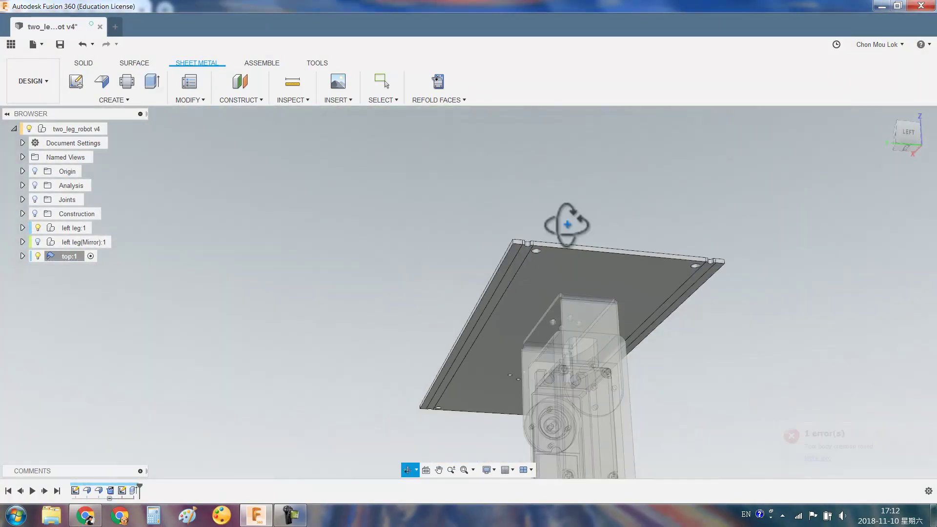
pyautogui.keyDown('shift'); pyautogui.moveTo(663, 239); pyautogui.dragTo(436, 105, button='middle'); pyautogui.keyUp('shift')
pyautogui.click(435, 104)
pyautogui.keyDown('shift'); pyautogui.moveTo(618, 242); pyautogui.dragTo(438, 292, button='middle'); pyautogui.keyUp('shift')
pyautogui.scroll(3, 430, 304)
pyautogui.press('Escape')
pyautogui.click(880, 111)
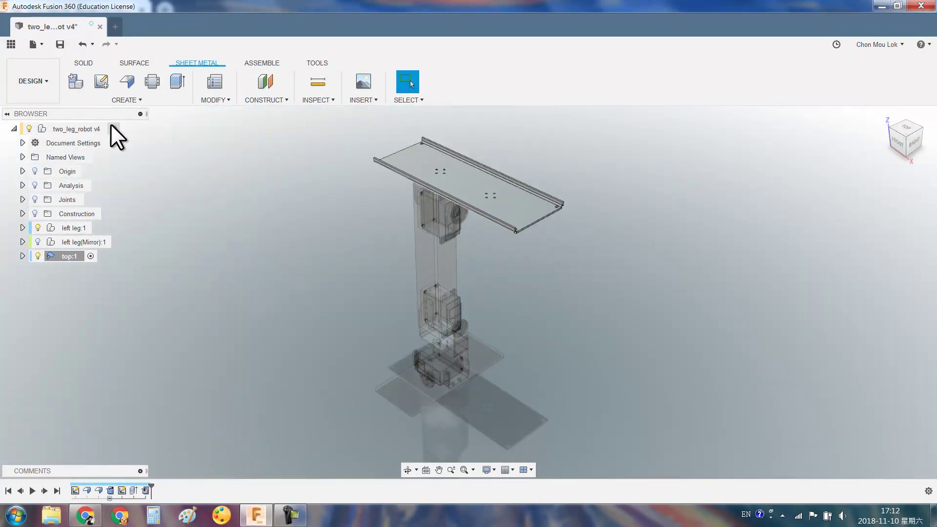
# Show the mirrored left leg again and orbit to inspect the foot base plates
pyautogui.click(113, 128)
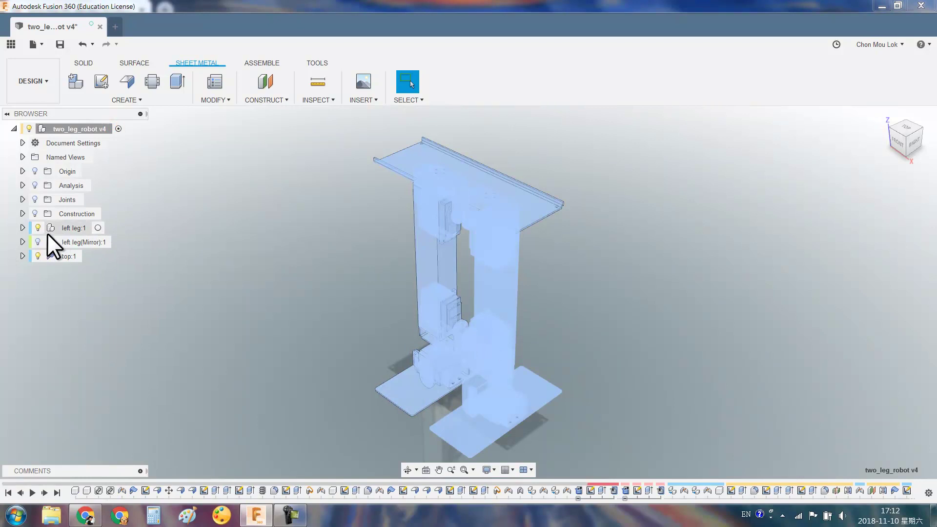
pyautogui.click(38, 242)
pyautogui.click(900, 147)
pyautogui.moveTo(482, 289)
pyautogui.keyDown('shift'); pyautogui.mouseDown(button='middle')
pyautogui.moveTo(508, 298)
pyautogui.moveTo(689, 293)
pyautogui.moveTo(634, 292)
pyautogui.moveTo(517, 376)
pyautogui.mouseUp(button='middle'); pyautogui.keyUp('shift')
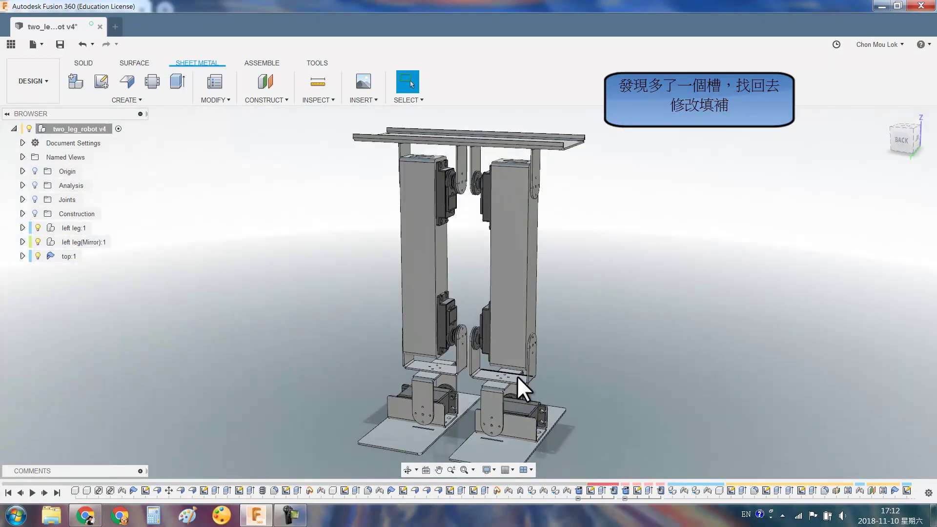
pyautogui.scroll(5, 415, 349)
pyautogui.scroll(3, 407, 347)
pyautogui.scroll(-3, 405, 341)
pyautogui.keyDown('shift'); pyautogui.moveTo(400, 334); pyautogui.dragTo(437, 271, button='middle'); pyautogui.keyUp('shift')
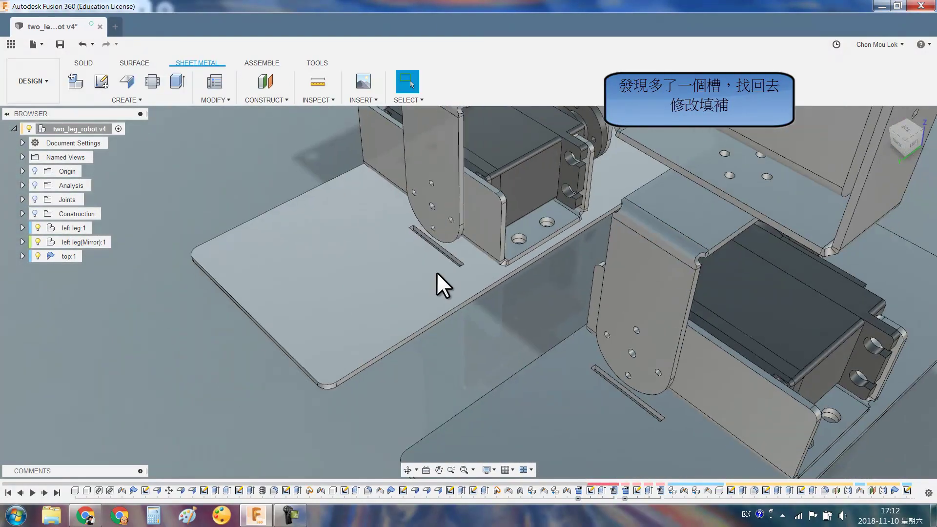
pyautogui.click(436, 269)
# Activate the feet:1 component under left leg:1 and briefly open its extrude feature
pyautogui.click(100, 227)
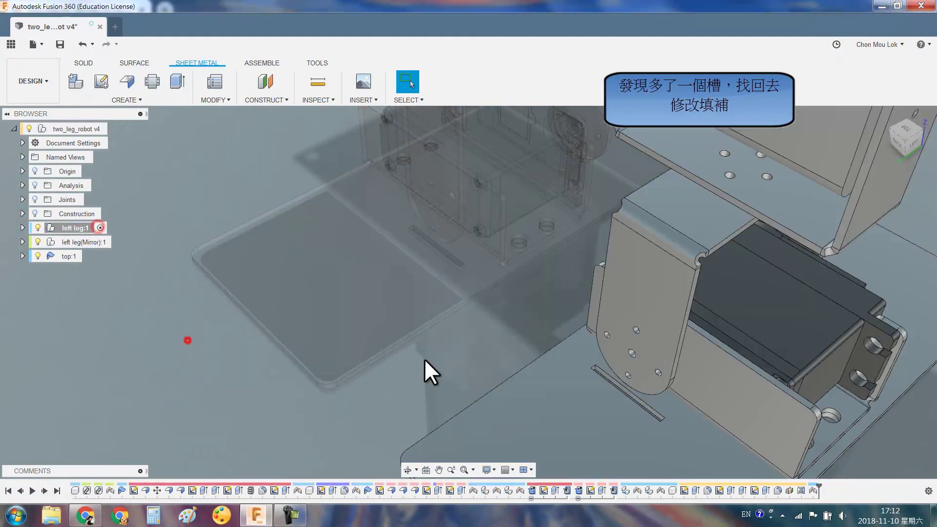
pyautogui.click(23, 228)
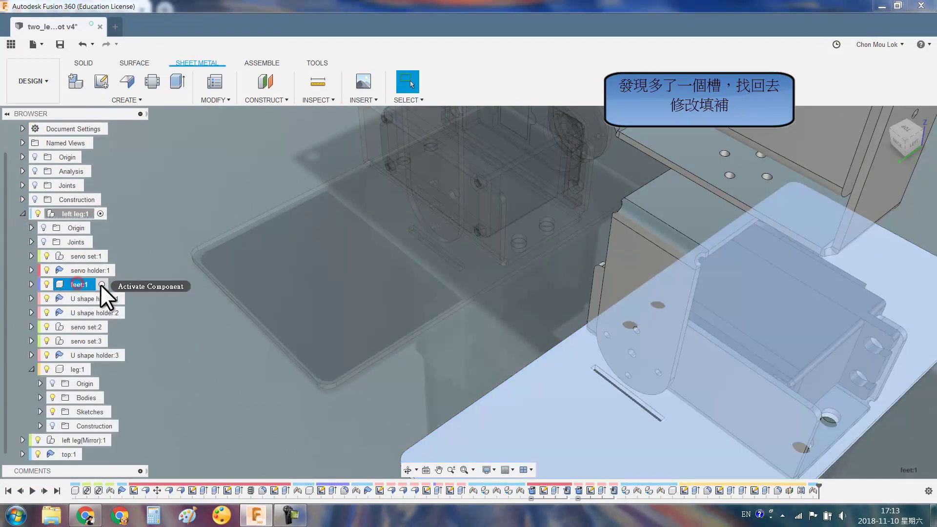
pyautogui.click(101, 284)
pyautogui.doubleClick(82, 487)
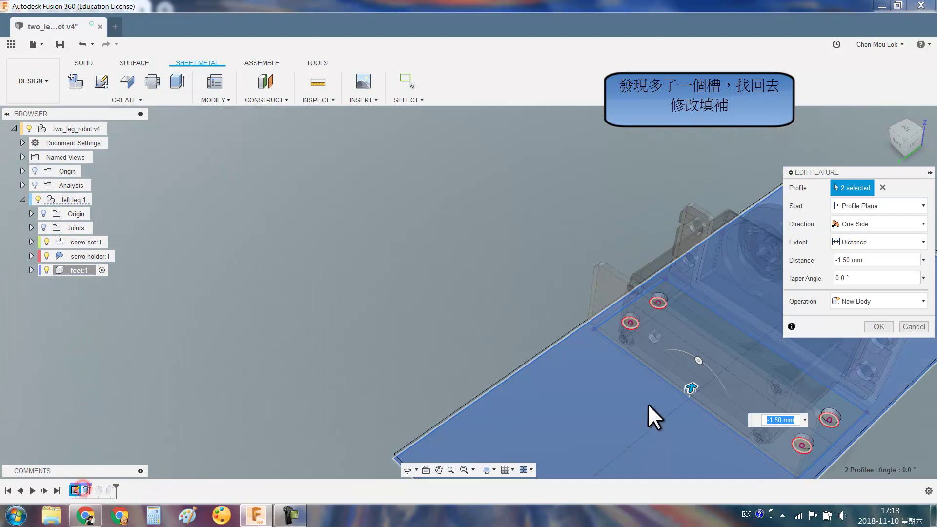
pyautogui.scroll(-2, 648, 403)
pyautogui.keyDown('shift'); pyautogui.moveTo(488, 390); pyautogui.dragTo(354, 367, button='middle'); pyautogui.keyUp('shift')
pyautogui.press('Escape')
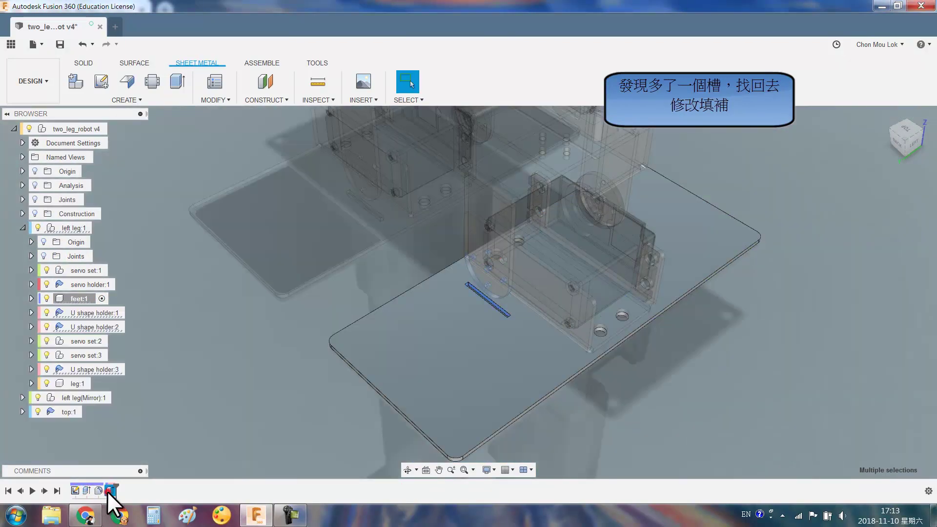
# Reapply the slot cut with feet:1 hidden, then show the foot plate again to check
pyautogui.doubleClick(107, 491)
pyautogui.keyDown('shift'); pyautogui.moveTo(511, 304); pyautogui.dragTo(637, 288, button='middle'); pyautogui.keyUp('shift')
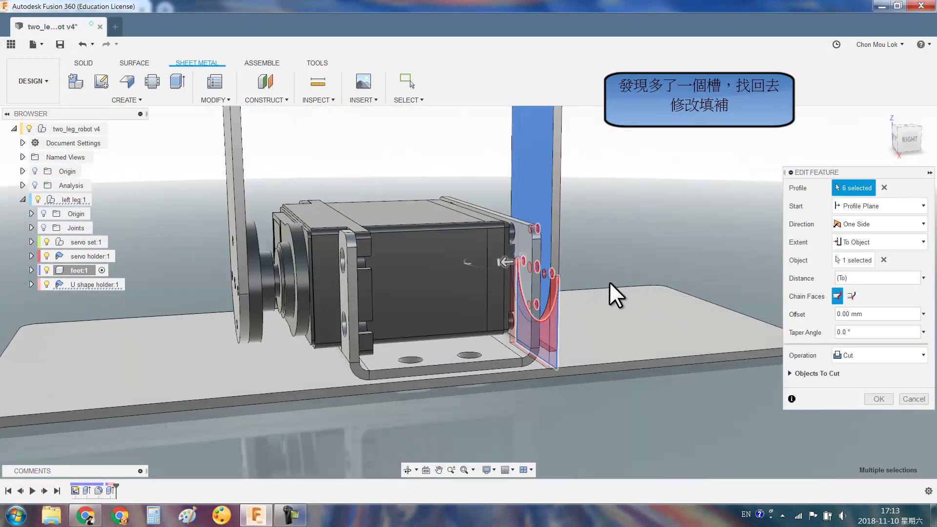
pyautogui.scroll(-2, 610, 254)
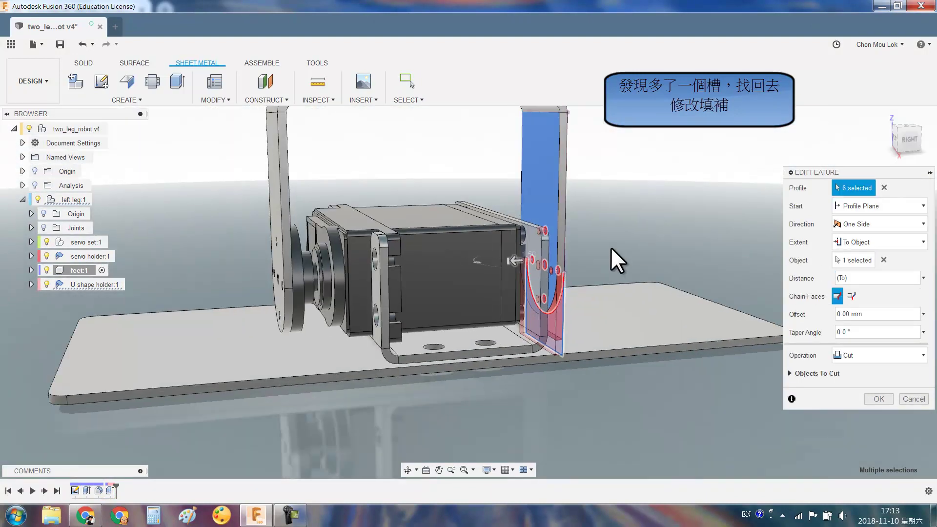
pyautogui.click(46, 270)
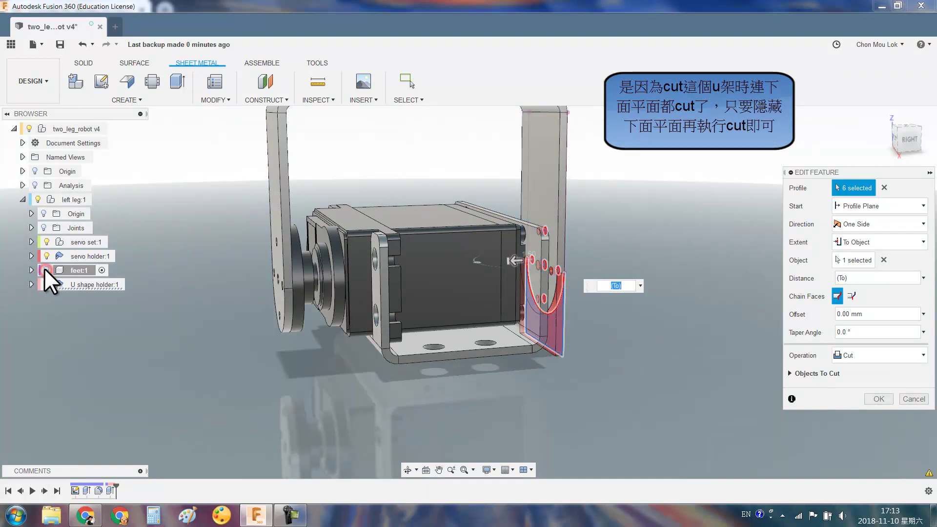
pyautogui.click(879, 397)
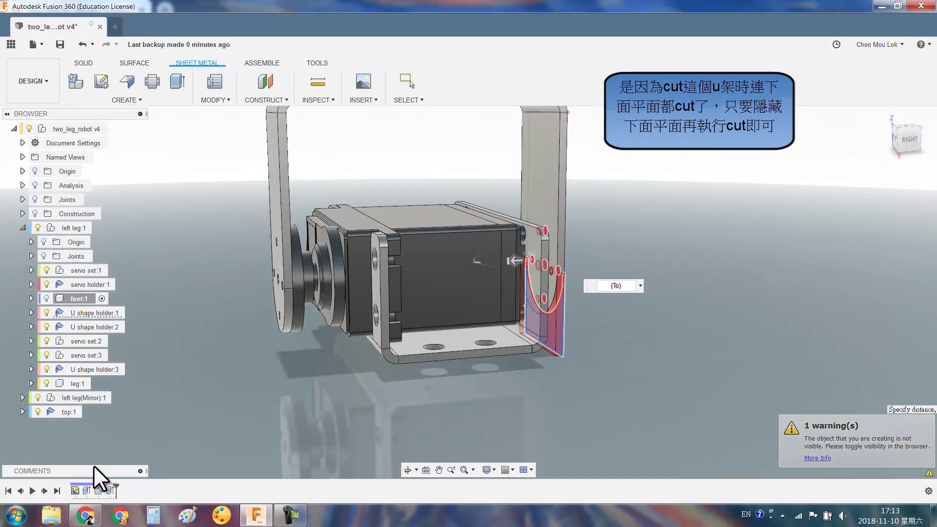
pyautogui.click(47, 298)
pyautogui.moveTo(660, 352)
pyautogui.keyDown('shift'); pyautogui.mouseDown(button='middle')
pyautogui.moveTo(437, 303)
pyautogui.moveTo(123, 191)
pyautogui.mouseUp(button='middle'); pyautogui.keyUp('shift')
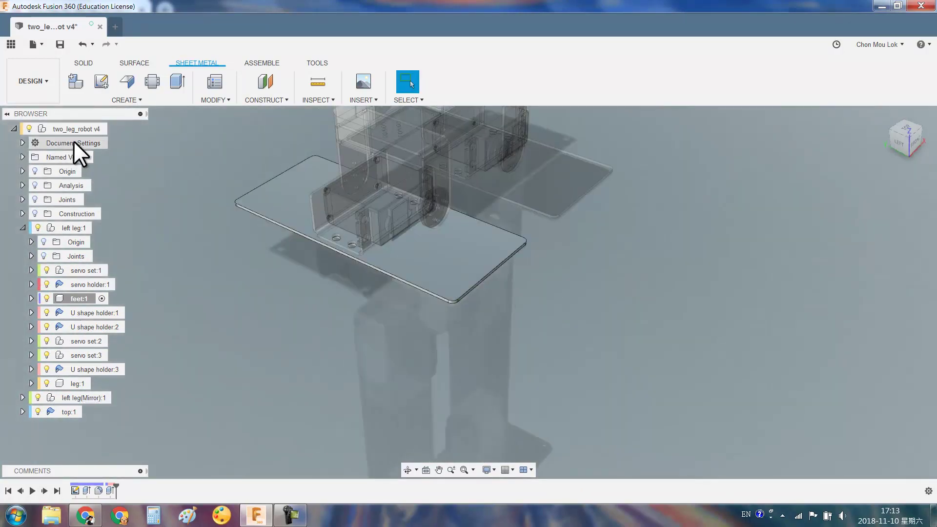
# Orbit the assembly, activate the leg component and briefly reopen its sketch
pyautogui.click(118, 129)
pyautogui.moveTo(572, 326)
pyautogui.keyDown('shift'); pyautogui.mouseDown(button='middle')
pyautogui.moveTo(588, 274)
pyautogui.moveTo(655, 307)
pyautogui.moveTo(717, 262)
pyautogui.mouseUp(button='middle'); pyautogui.keyUp('shift')
pyautogui.scroll(-3, 701, 268)
pyautogui.moveTo(832, 134)
pyautogui.keyDown('shift'); pyautogui.mouseDown(button='middle')
pyautogui.moveTo(468, 310)
pyautogui.moveTo(512, 331)
pyautogui.moveTo(527, 317)
pyautogui.moveTo(616, 306)
pyautogui.mouseUp(button='middle'); pyautogui.keyUp('shift')
pyautogui.click(453, 268)
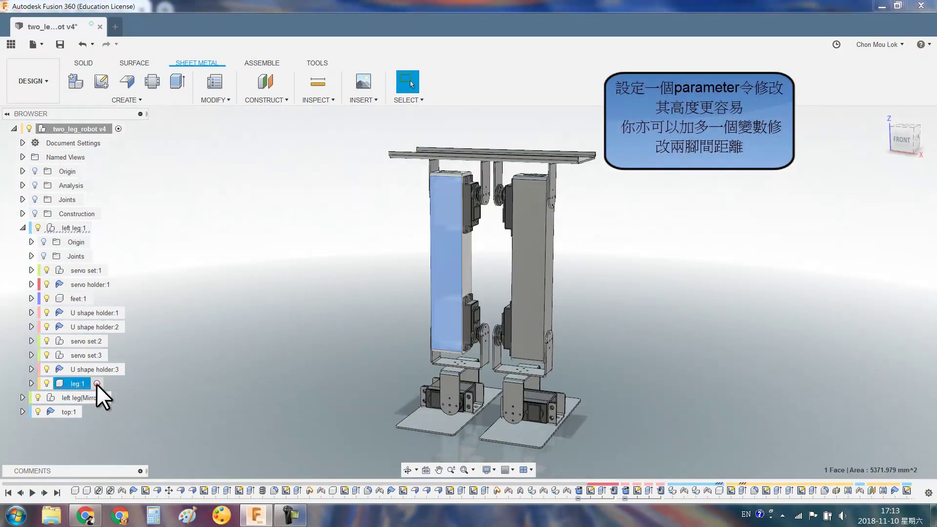
pyautogui.click(97, 384)
pyautogui.doubleClick(71, 491)
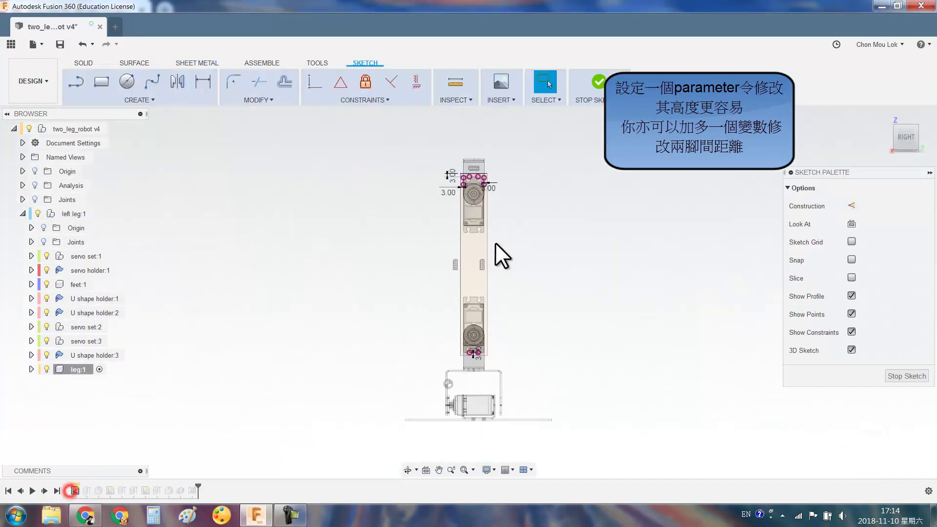
pyautogui.click(598, 81)
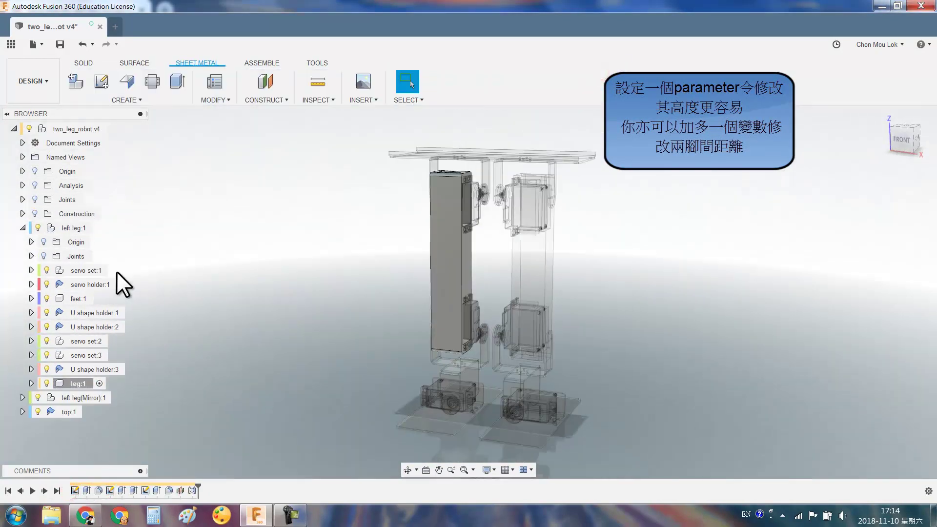
# Activate left leg:1 and review the Rigid6 and Rigid7 joints without changes
pyautogui.click(23, 228)
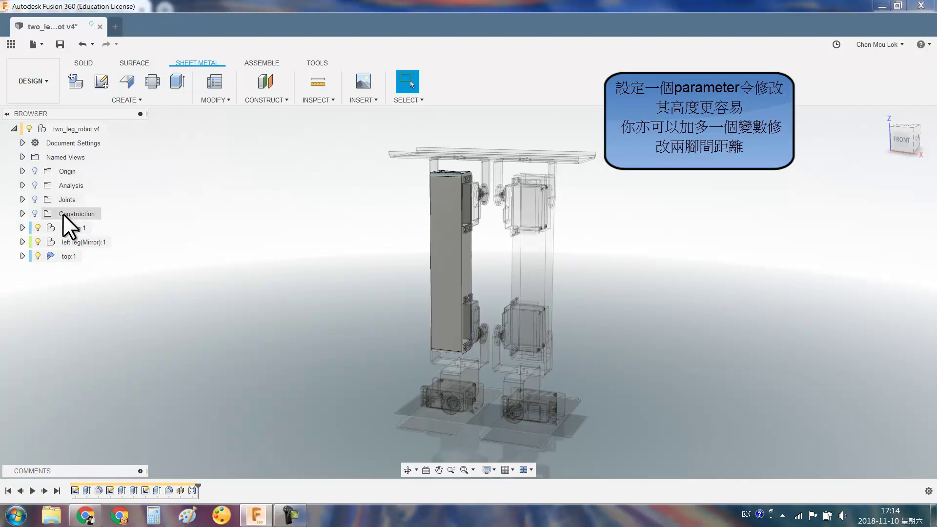
pyautogui.click(99, 228)
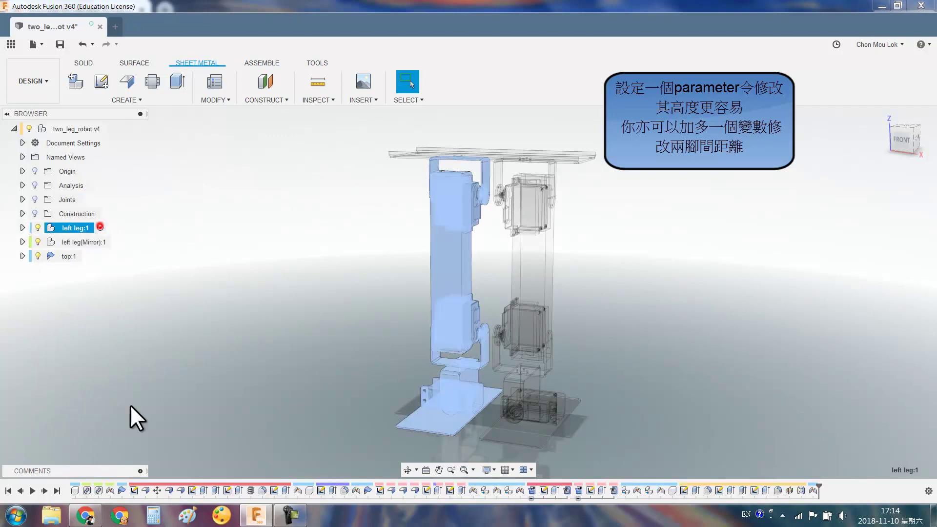
pyautogui.click(636, 490)
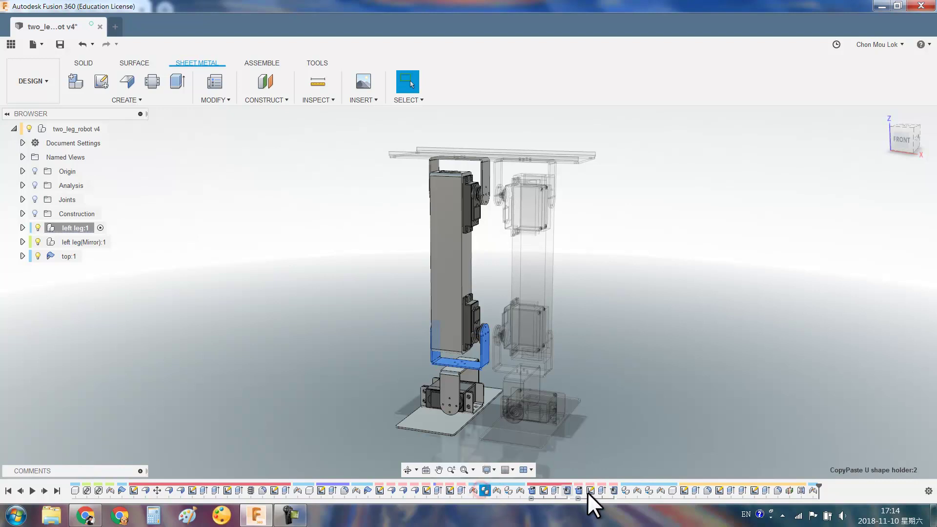
pyautogui.click(590, 490)
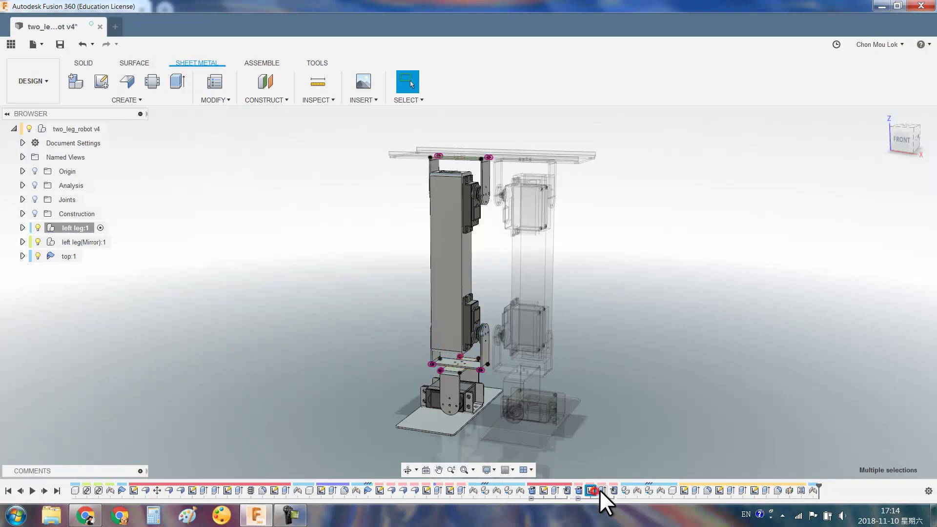
pyautogui.doubleClick(638, 490)
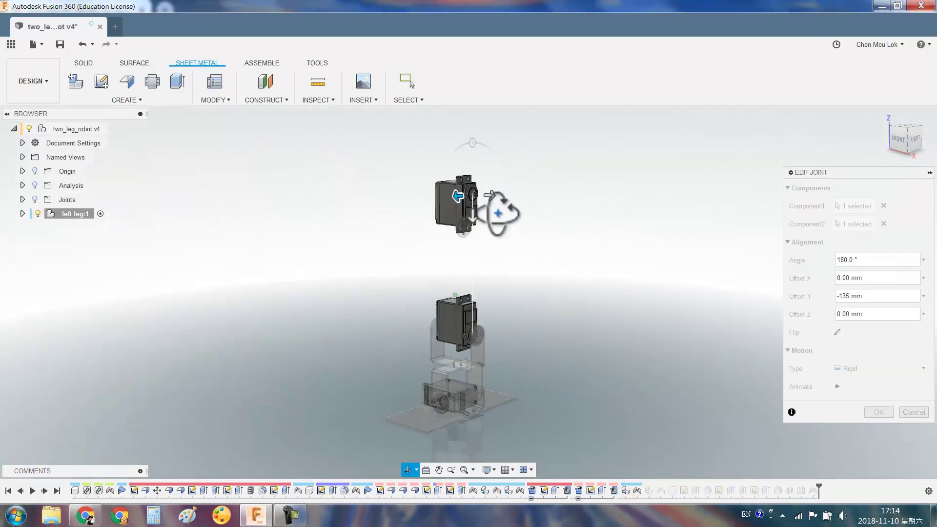
pyautogui.press('Return')
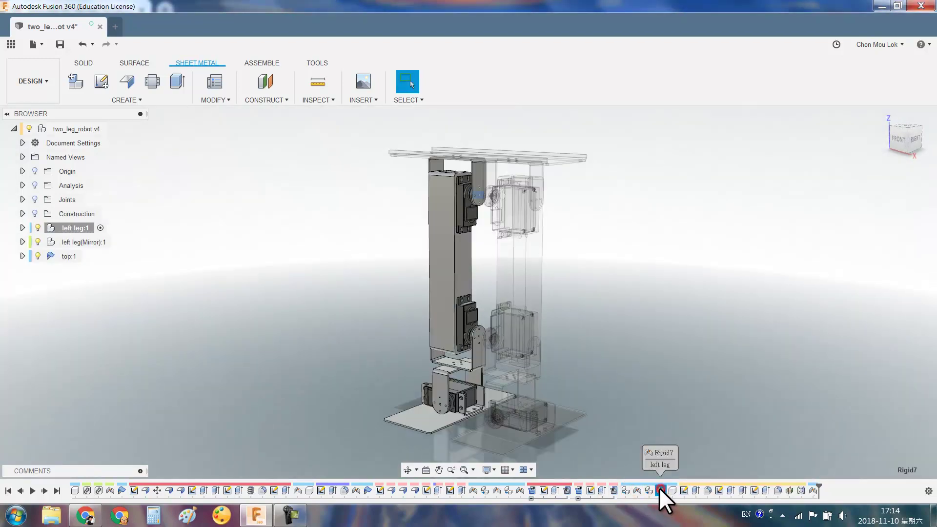
pyautogui.doubleClick(657, 490)
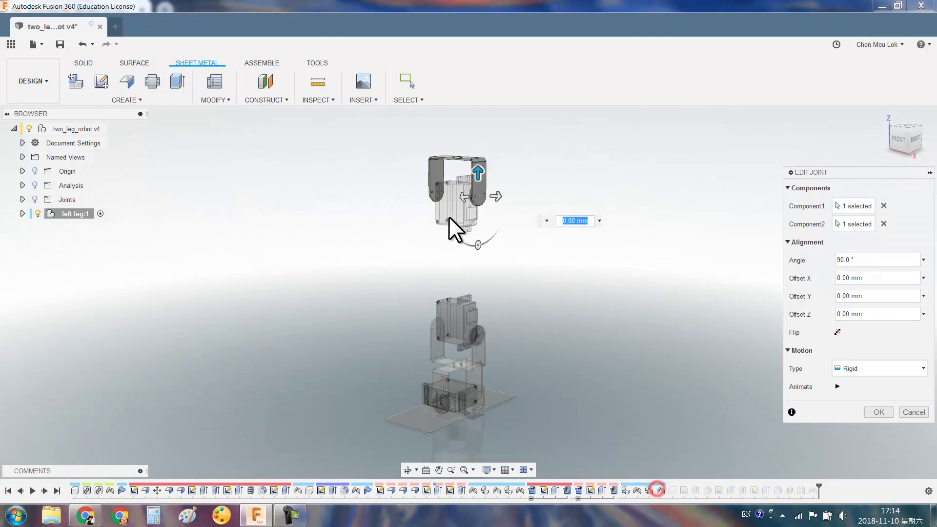
pyautogui.press('Return')
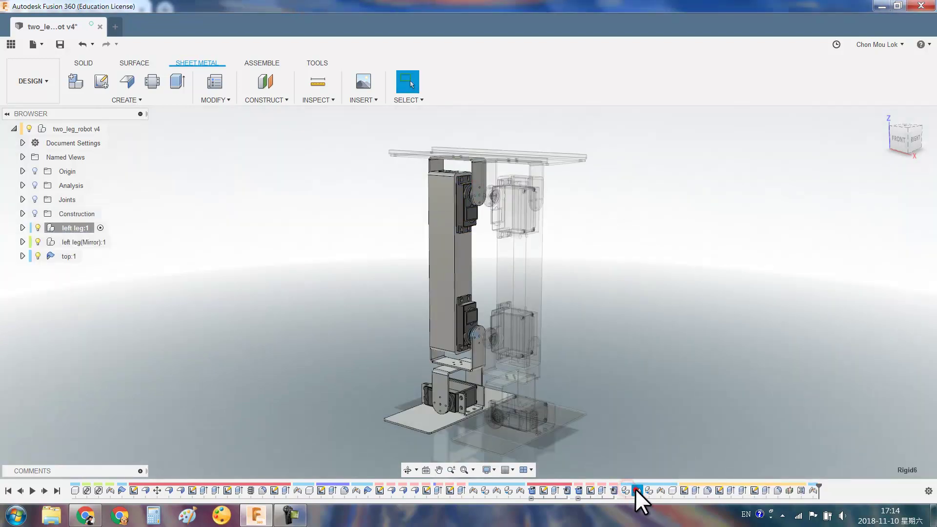
# Set the Rigid6 upper servo offset to -90 mm, then open Change Parameters
pyautogui.doubleClick(636, 490)
pyautogui.moveTo(473, 222); pyautogui.dragTo(471, 268)
pyautogui.press('Return')
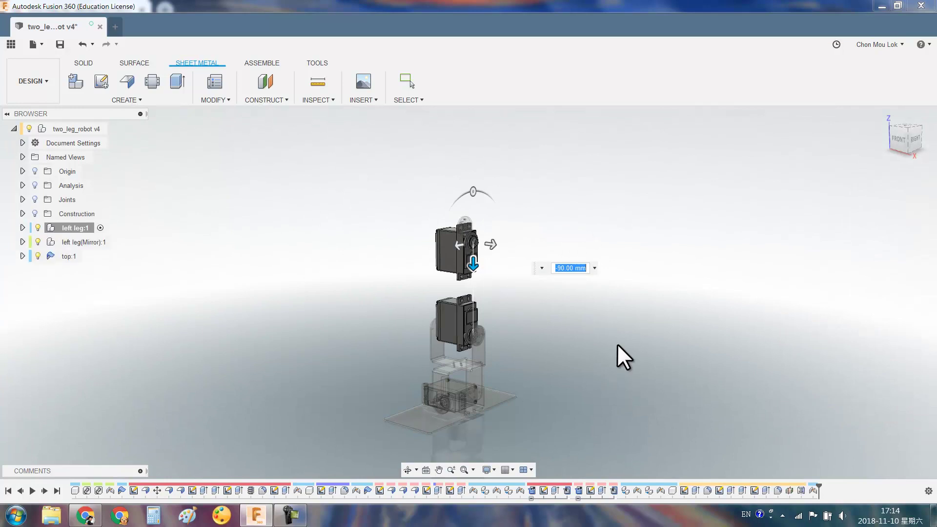
pyautogui.write('spara')
pyautogui.press('Return')
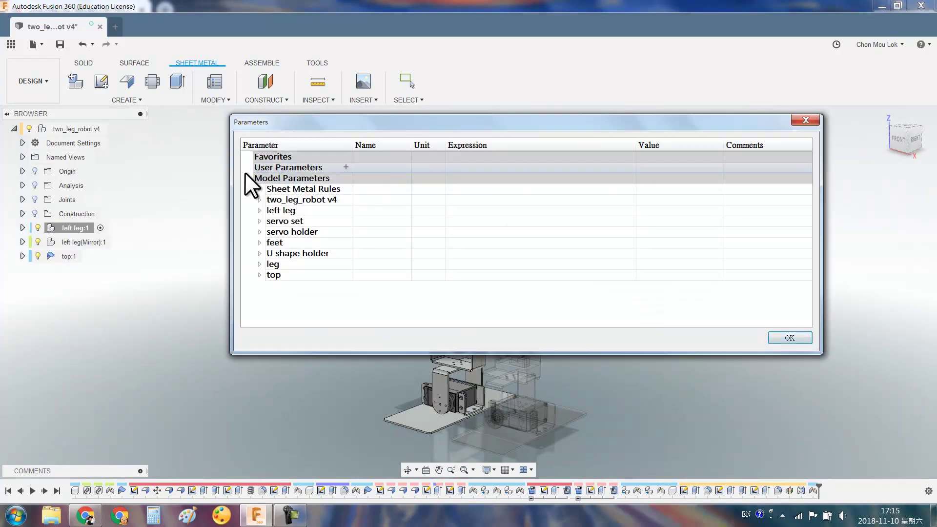
# Add a leg_length user parameter with expression 80 mm
pyautogui.click(247, 178)
pyautogui.click(346, 167)
pyautogui.write('leg_length')
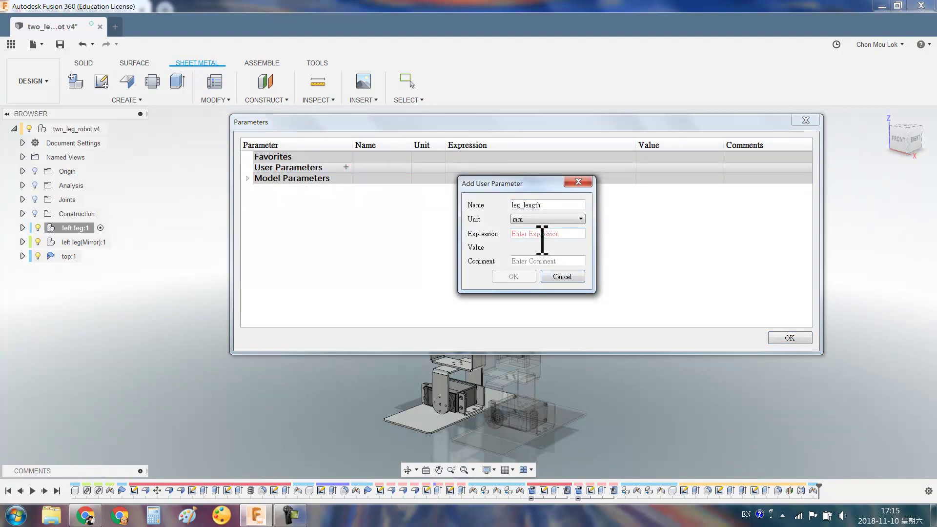
pyautogui.write('80')
pyautogui.press('Return')
pyautogui.click(802, 339)
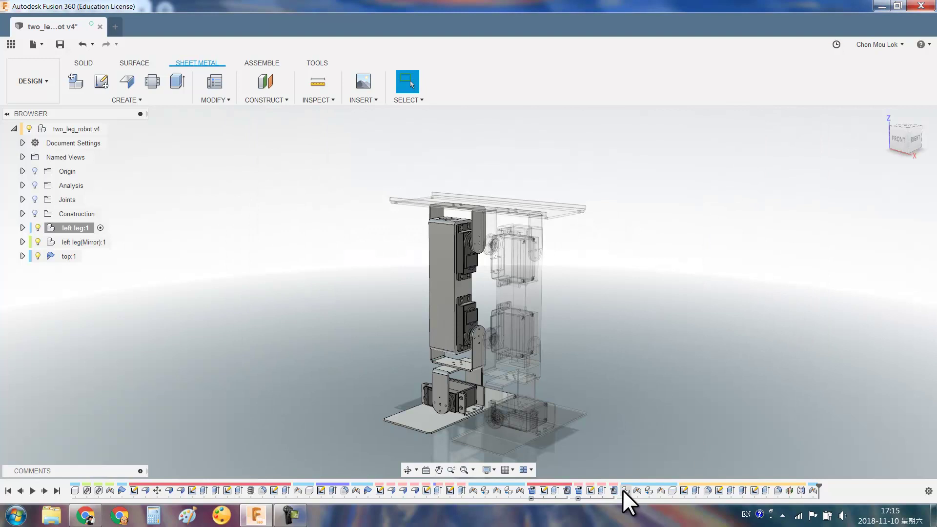
# Drive the Rigid6 joint's Y offset with -leg_length and reactivate the assembly
pyautogui.doubleClick(637, 490)
pyautogui.write('-leg_length')
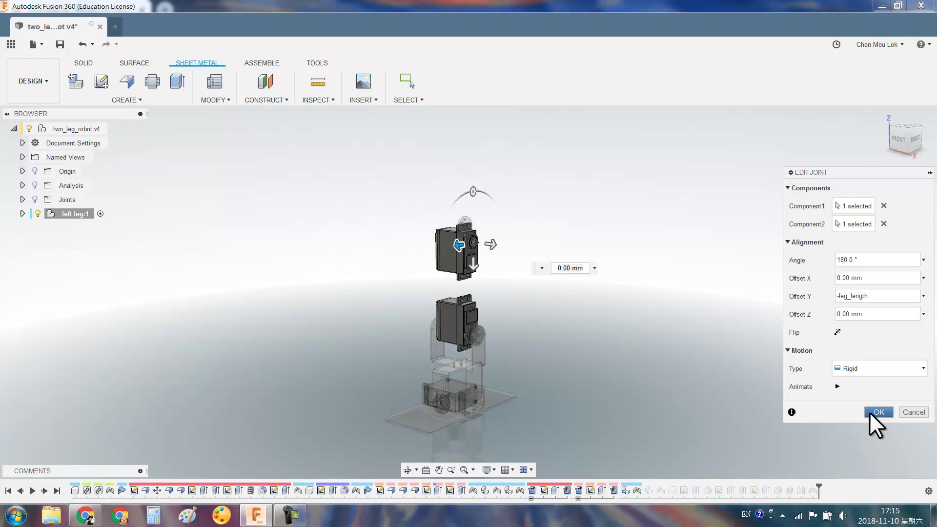
pyautogui.click(870, 414)
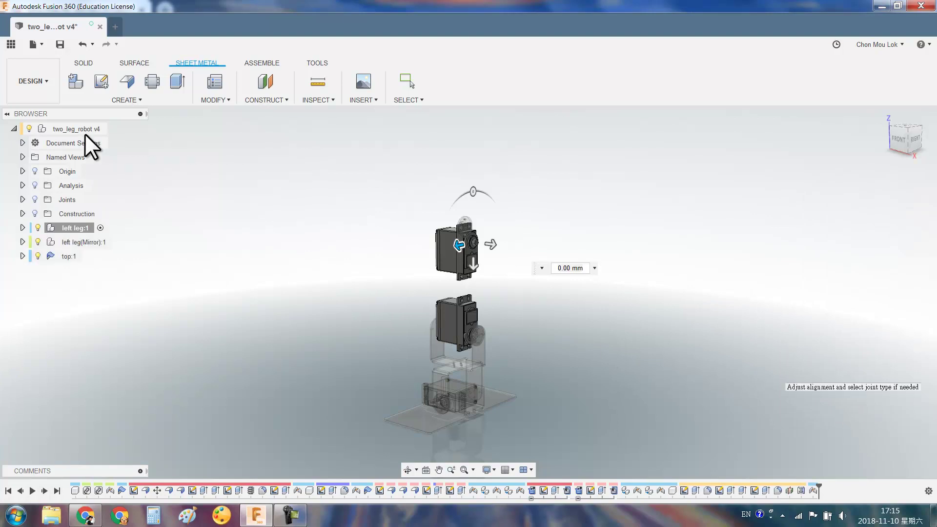
pyautogui.doubleClick(99, 128)
# Try leg_length values of 105, 135 and 70 mm in the parameters table
pyautogui.write('ara')
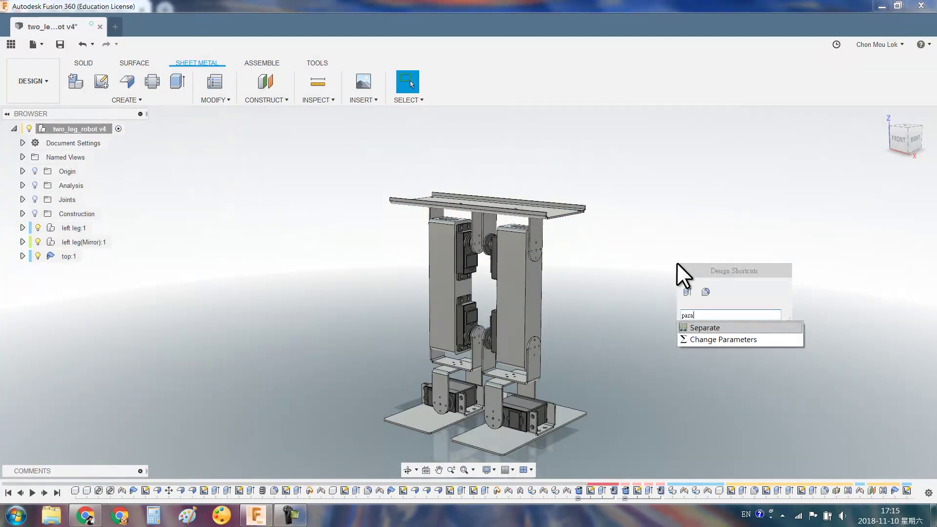
pyautogui.press('Return')
pyautogui.moveTo(519, 119)
pyautogui.mouseDown()
pyautogui.moveTo(704, 233)
pyautogui.moveTo(792, 218)
pyautogui.mouseUp()
pyautogui.doubleClick(832, 266)
pyautogui.write('105')
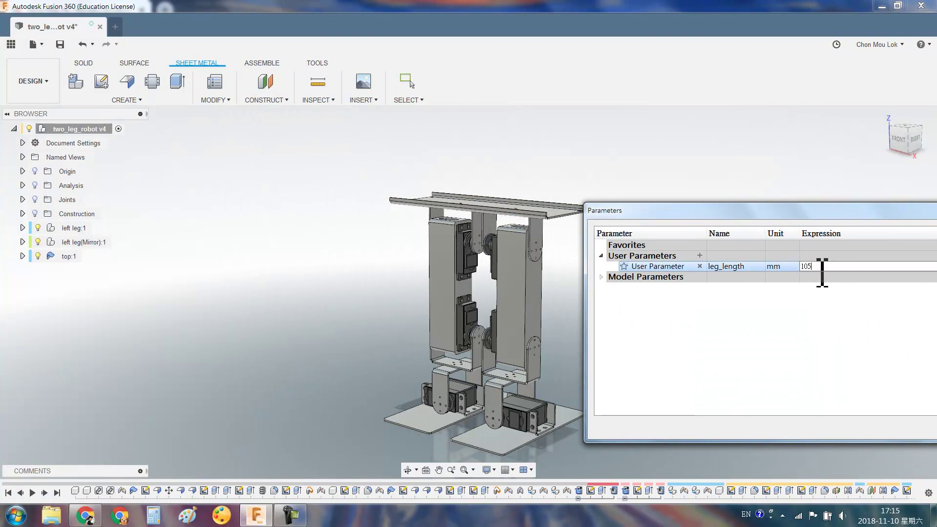
pyautogui.press('Return')
pyautogui.doubleClick(815, 267)
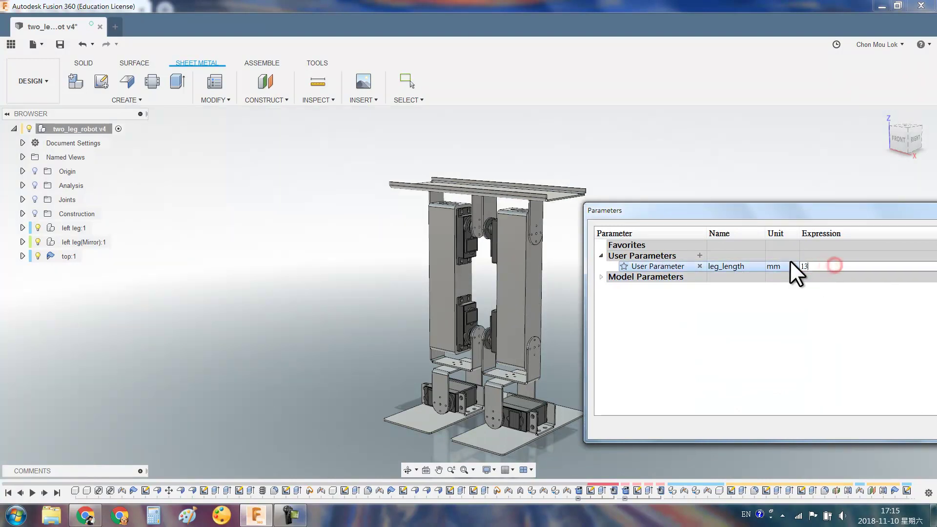
pyautogui.write('135')
pyautogui.press('Return')
pyautogui.doubleClick(818, 267)
pyautogui.write('70')
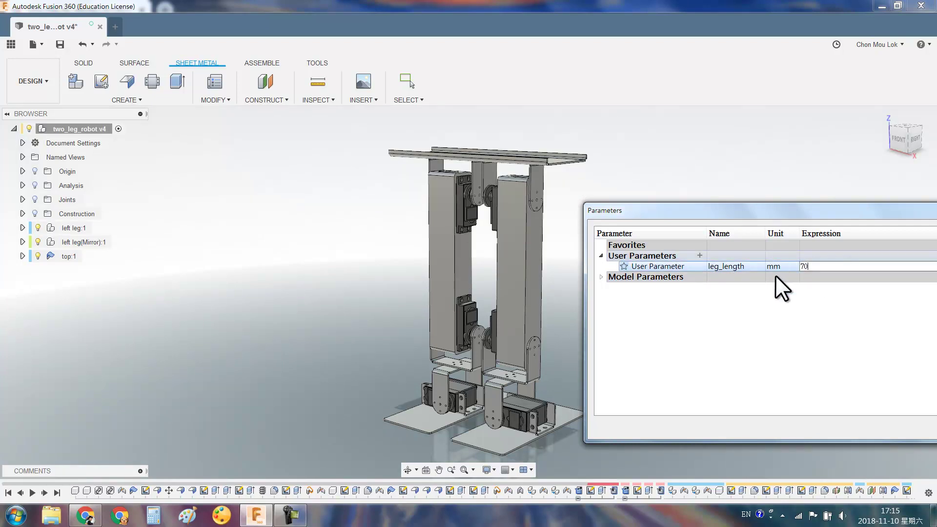
pyautogui.press('Return')
# Settle leg_length at 75 mm, close the table and save the design
pyautogui.scroll(5, 485, 307)
pyautogui.doubleClick(845, 266)
pyautogui.press('BackSpace')
pyautogui.press('BackSpace')
pyautogui.press('BackSpace')
pyautogui.write('75')
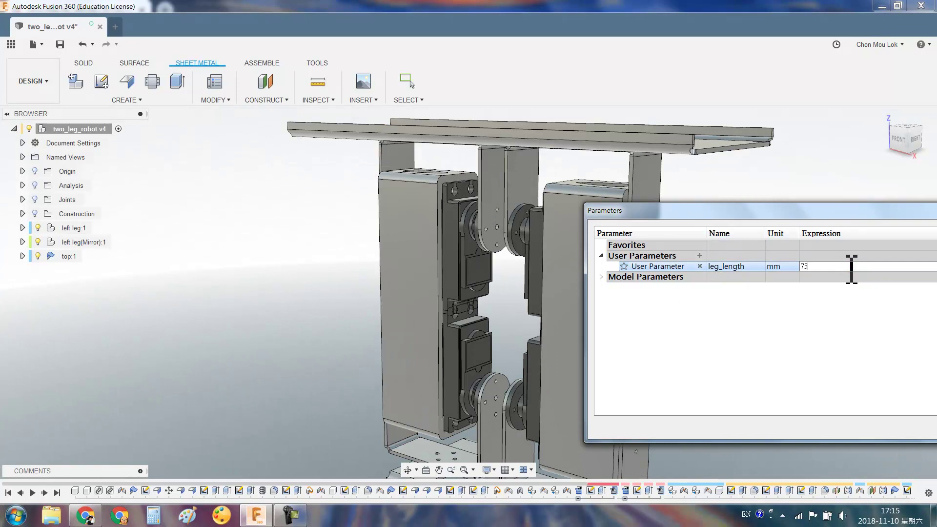
pyautogui.press('Return')
pyautogui.scroll(-3, 503, 266)
pyautogui.moveTo(502, 266)
pyautogui.mouseDown(button='middle')
pyautogui.moveTo(460, 238)
pyautogui.moveTo(457, 187)
pyautogui.moveTo(566, 230)
pyautogui.mouseUp(button='middle')
pyautogui.click(678, 204)
pyautogui.click(782, 386)
pyautogui.hotkey('ctrl', 's')
pyautogui.press('Return')
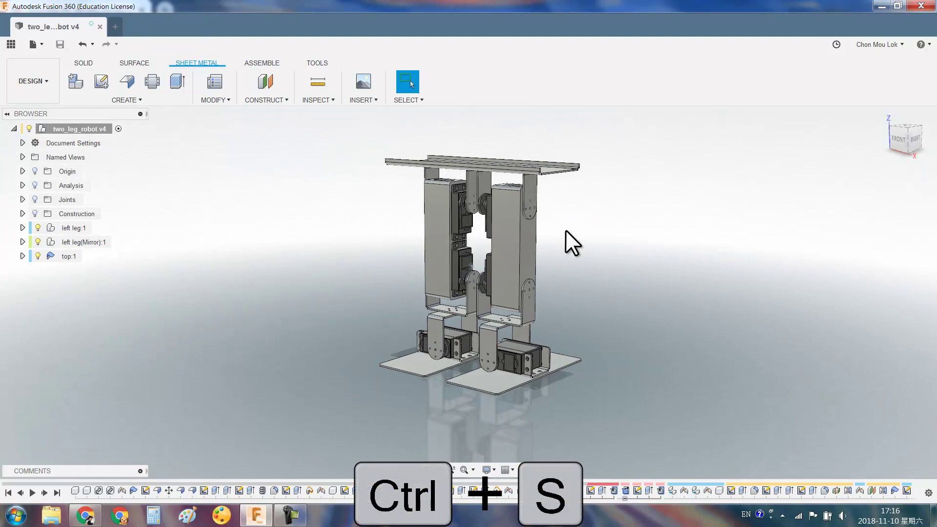